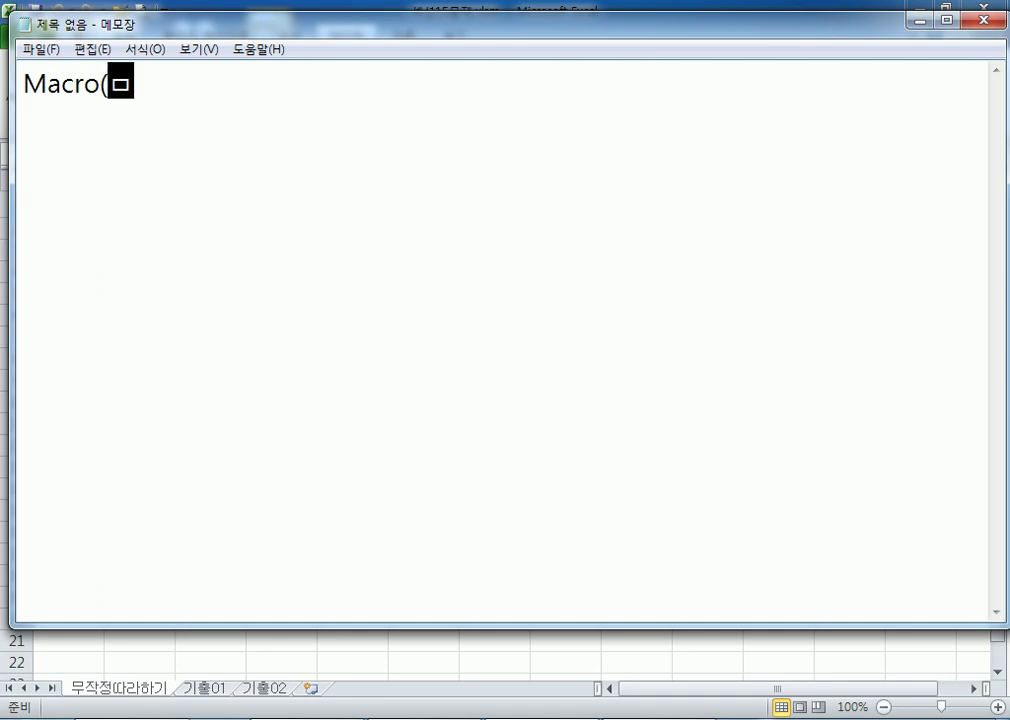
- Complete the note's heading as "Macro(매크로, 마크로)" and add the definition line "명령들의 집합체" beneath it
text(, 마크로))
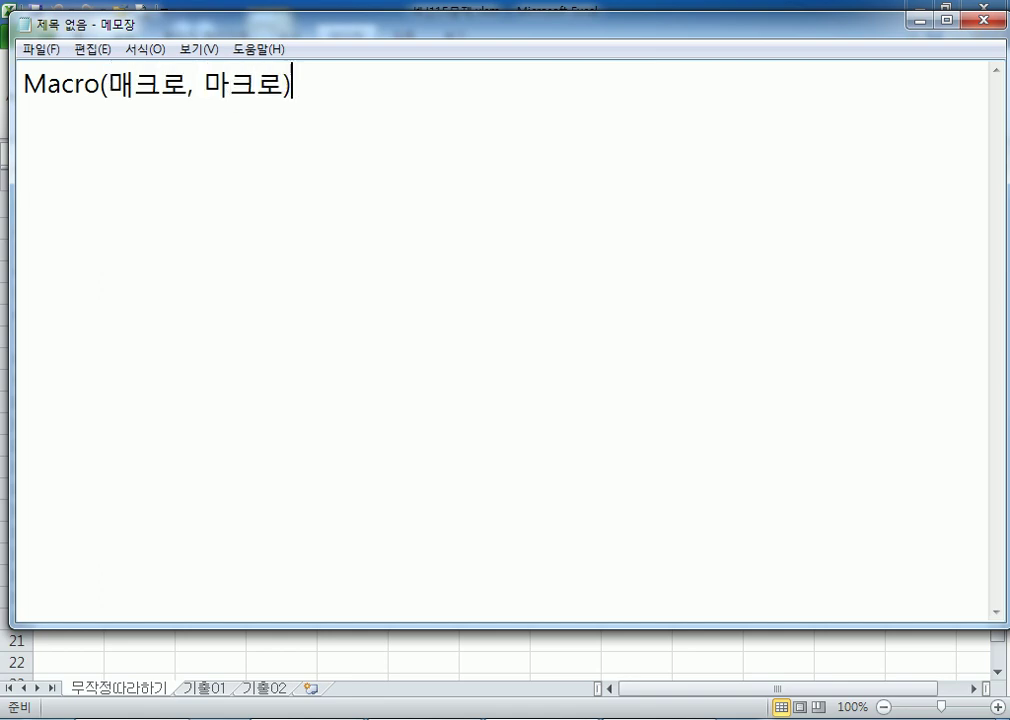
key(Return)
key(Return)
text(명)
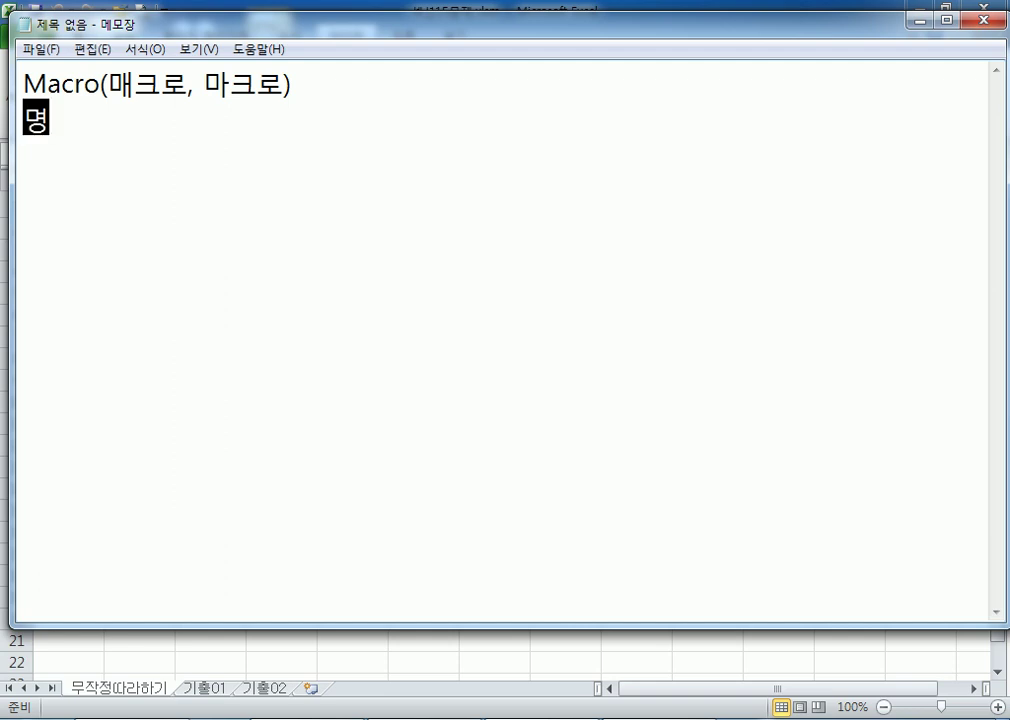
text(령들의 집합체)
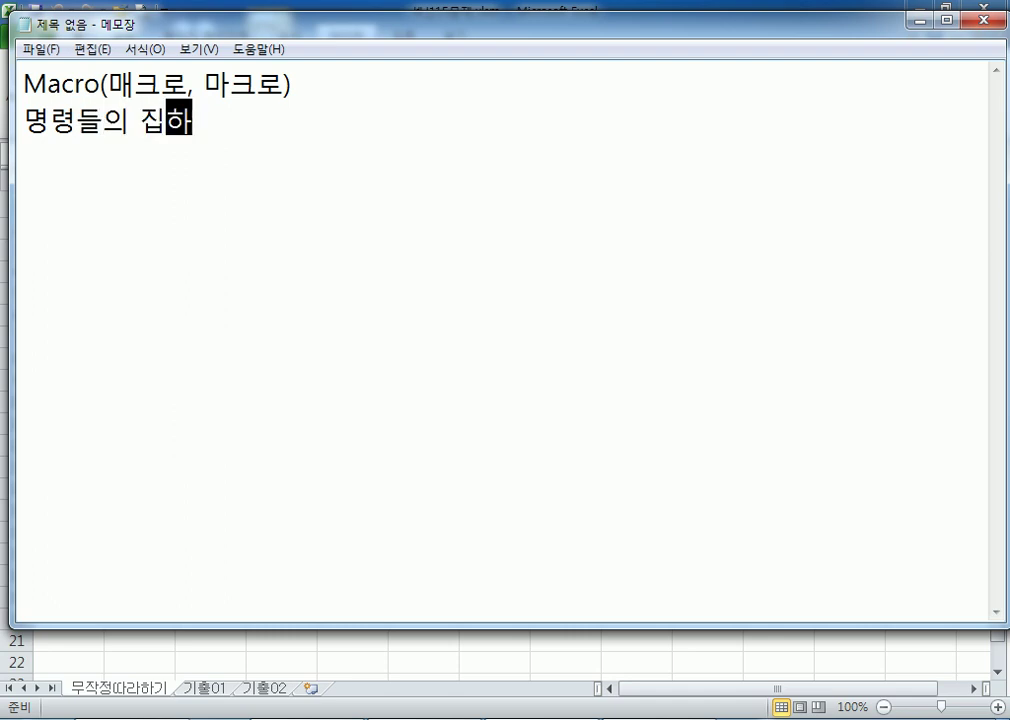
key(Return)
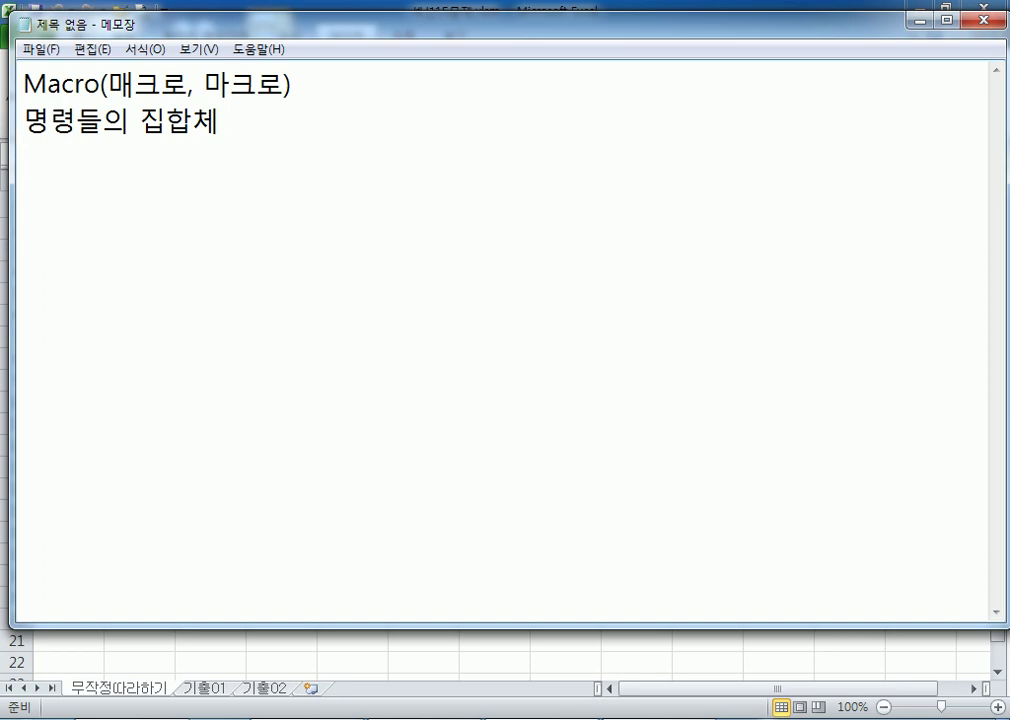
- Snap the note window beside the worksheet and add the line "합계를 계산하는 매크로를 작성?" after a blank line
drag(174, 29, 1008, 62)
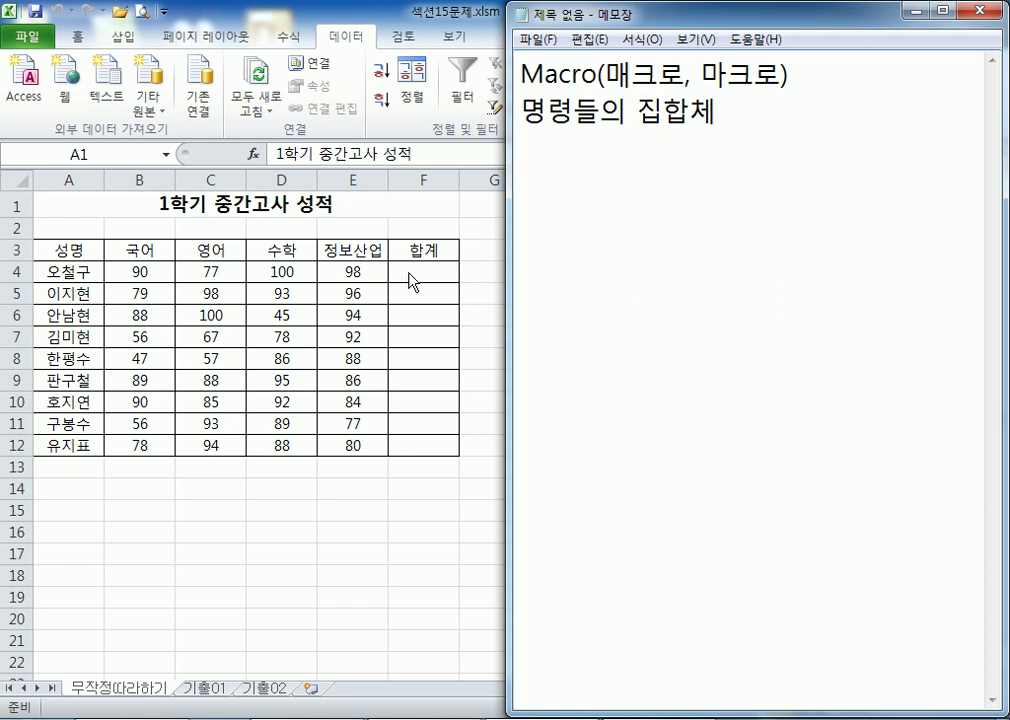
key(Return)
text(합계를)
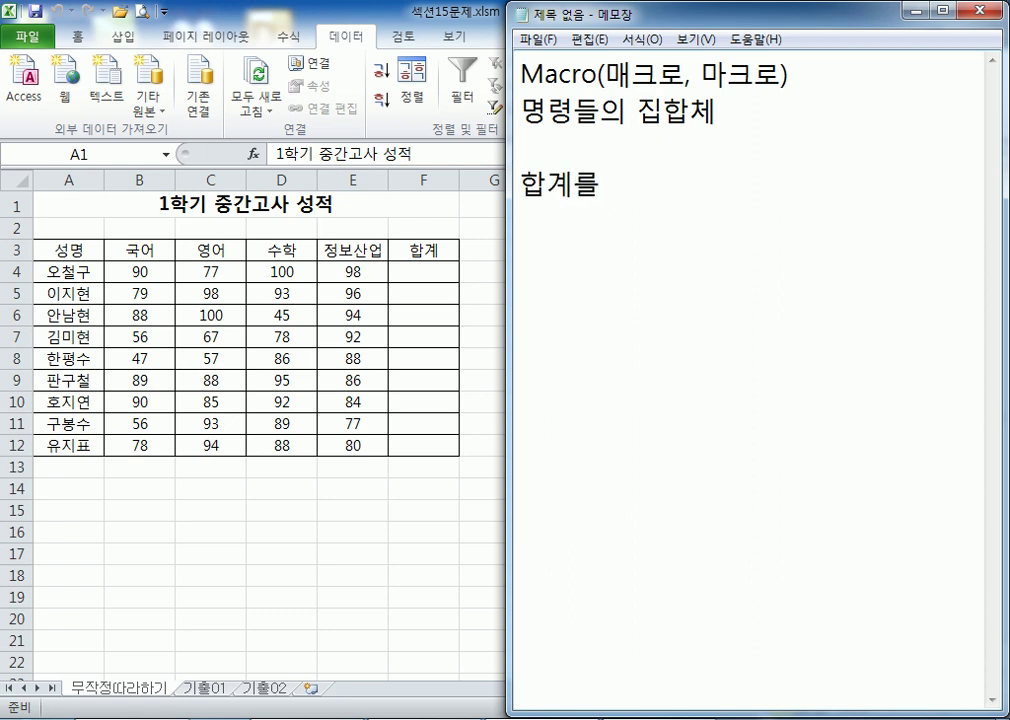
text( 계산하는)
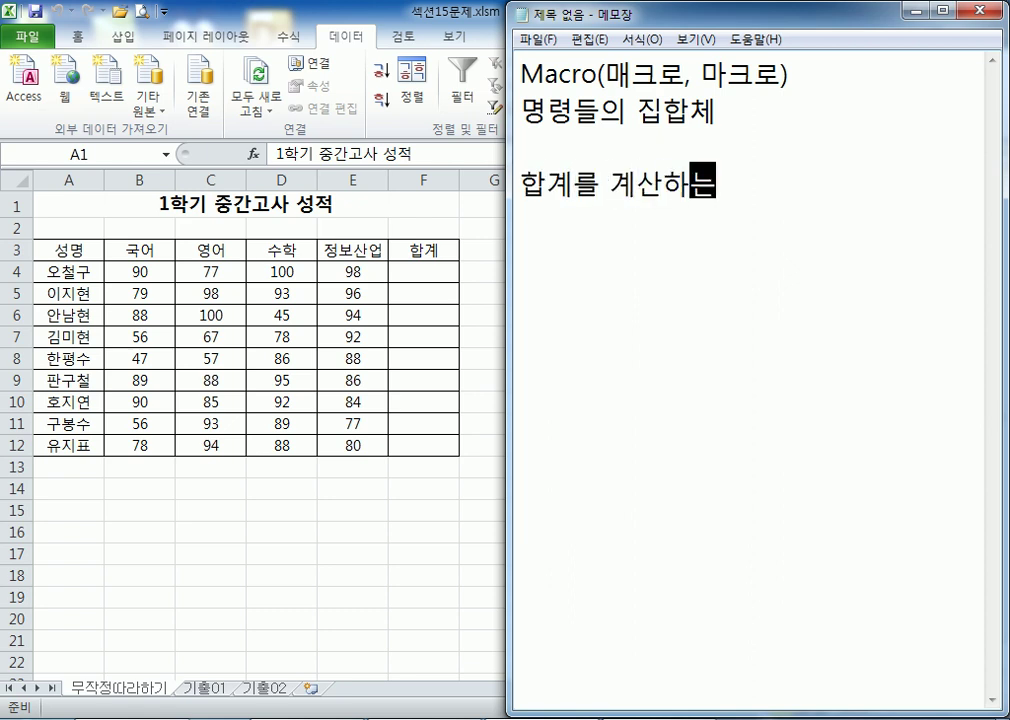
text( ㅁ매크로를 )
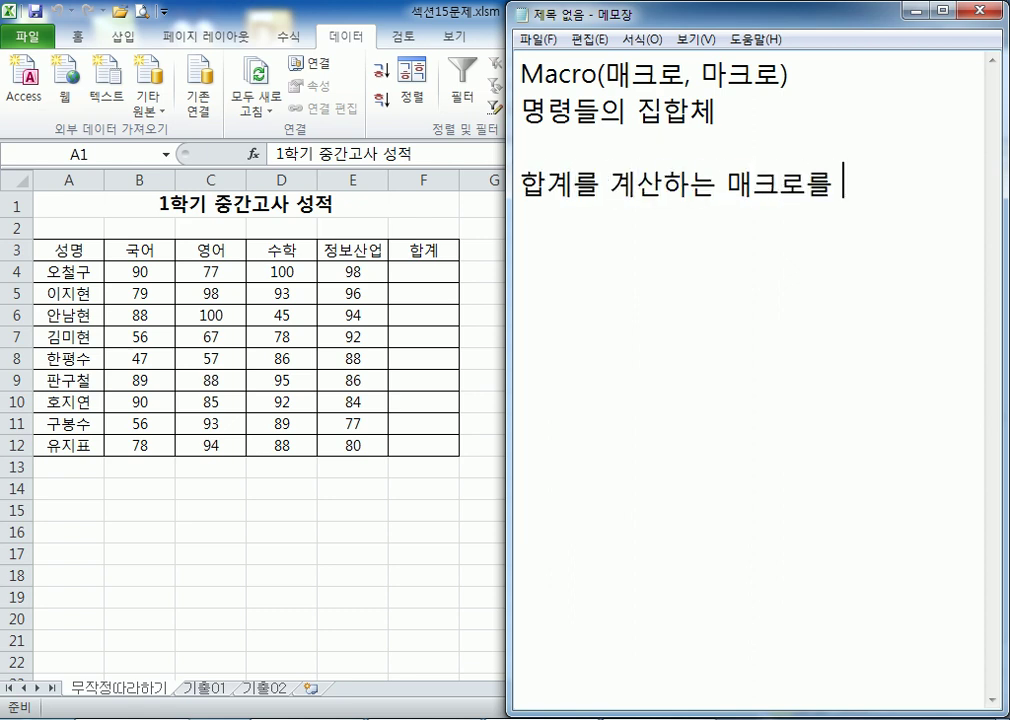
text(작ㅓㅅ)
key(BackSpace)
key(BackSpace)
key(BackSpace)
key(BackSpace)
text(작서)
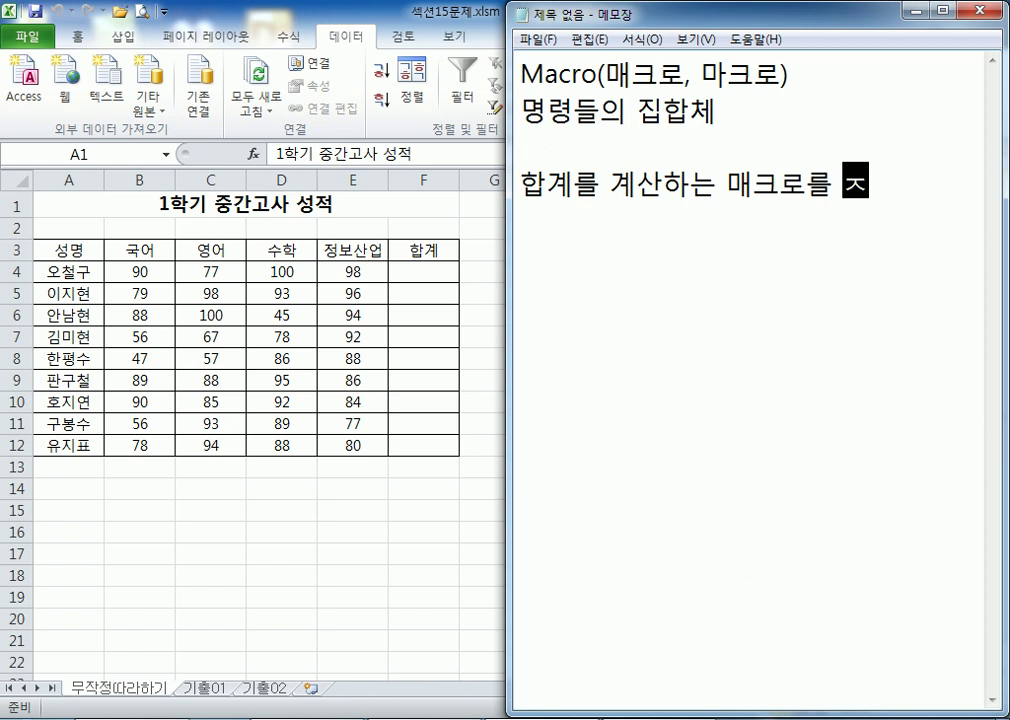
text(ㅇ?)
key(Return)
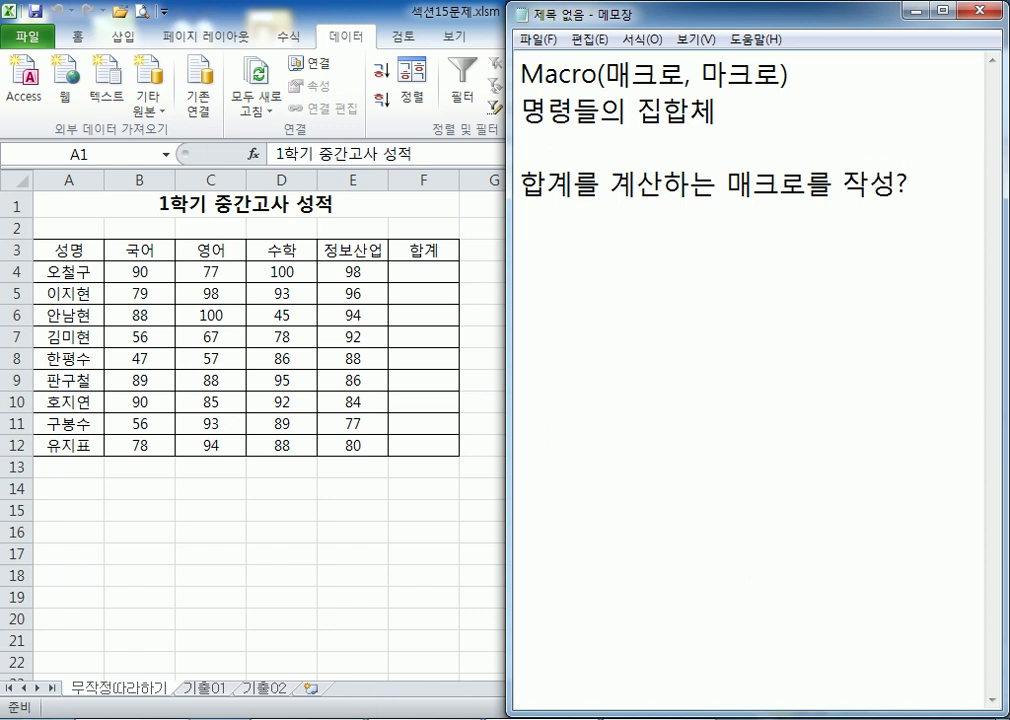
- Add the first macro step to the note as "1. F4셀로 이동"
text(1.)
text(f4)
key(BackSpace)
key(BackSpace)
text(F4)
text(TP)
key(BackSpace)
key(BackSpace)
key(Hangul)
text(셀로)
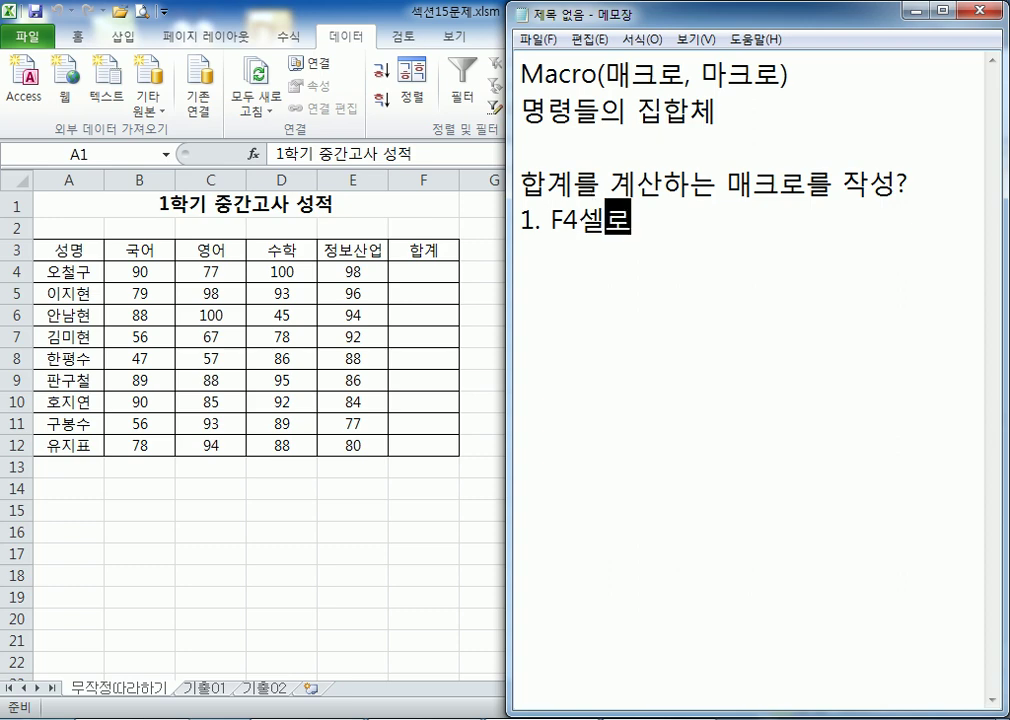
text( 이동)
key(Return)
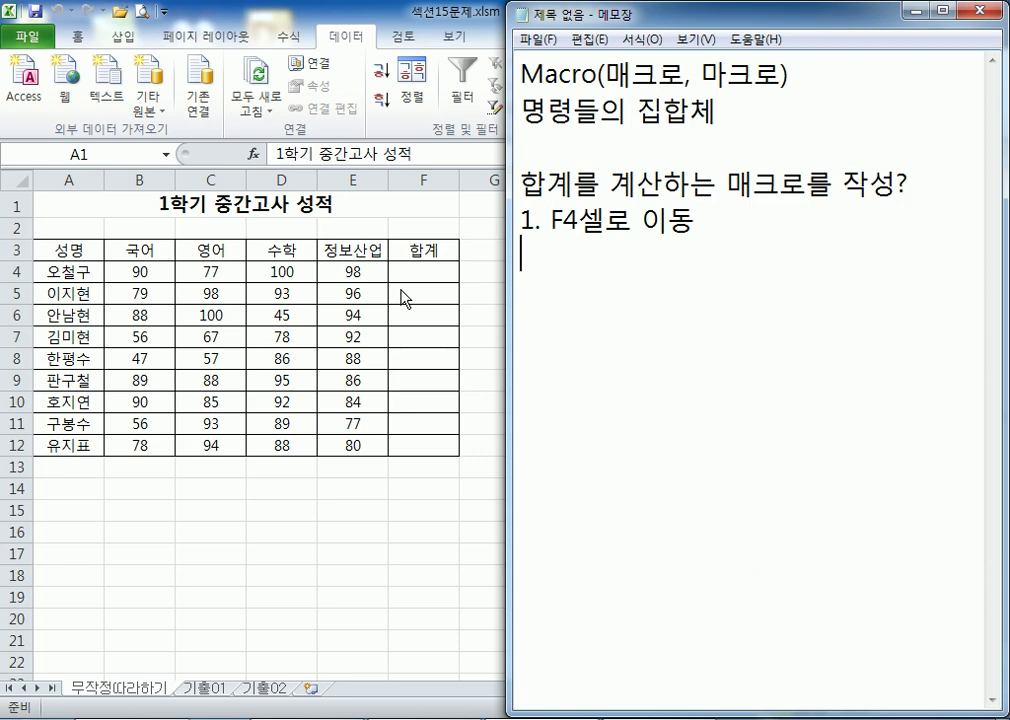
- Add the second macro step to the note as "2. 첫번째 합계를 계산"
text(2. 첫)
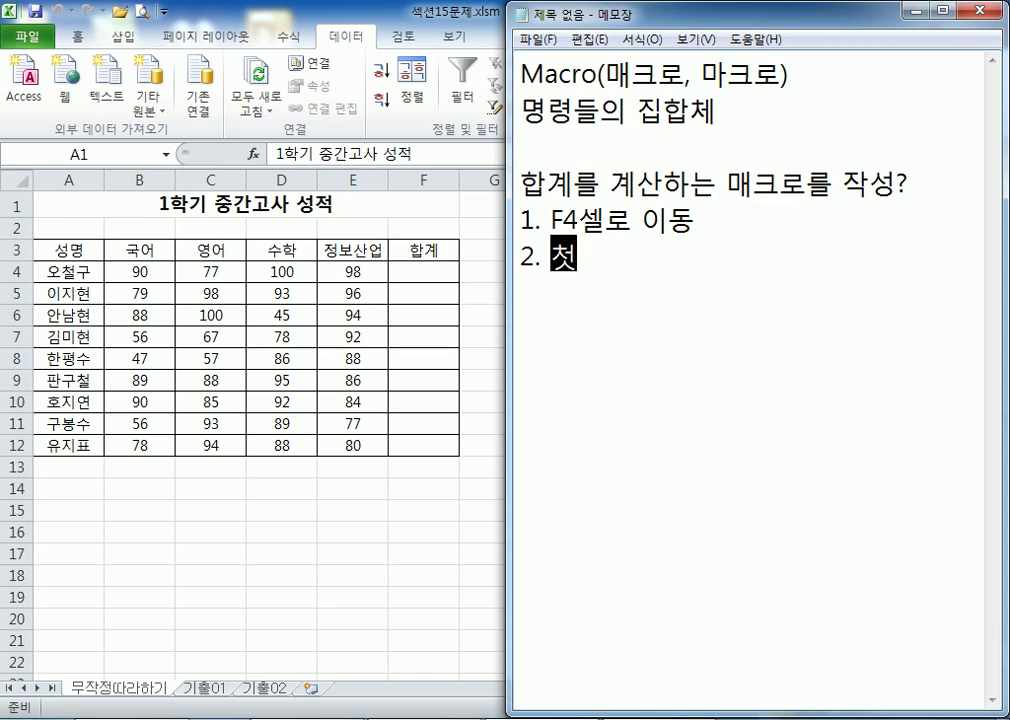
text(번째 하ㅂ계를 곗)
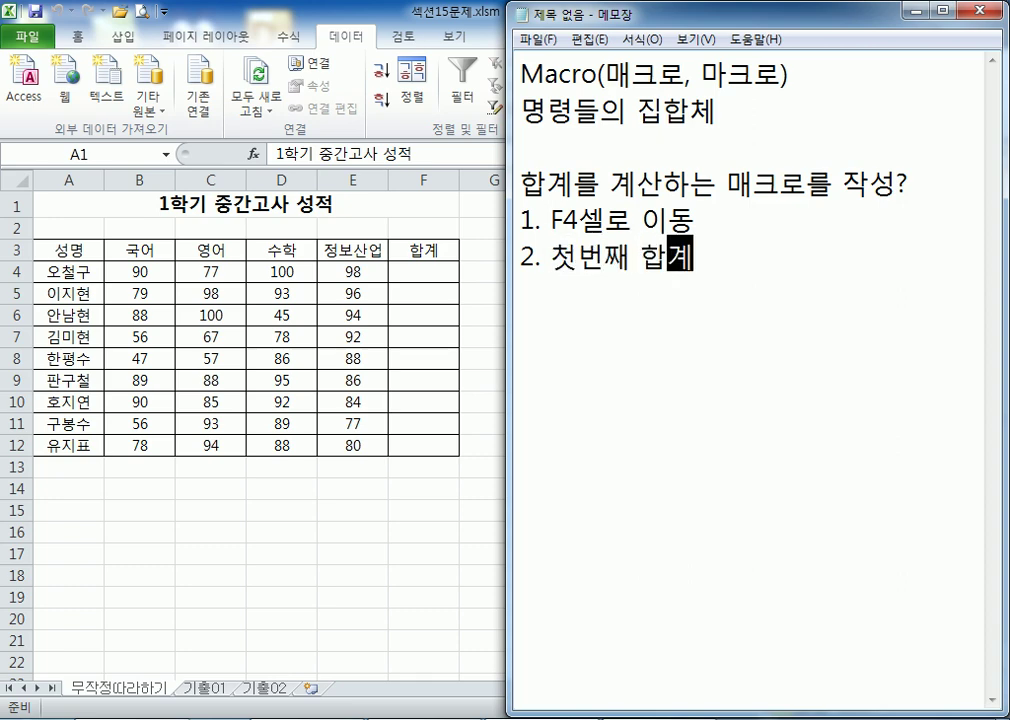
text(ㅏㄴ)
key(Return)
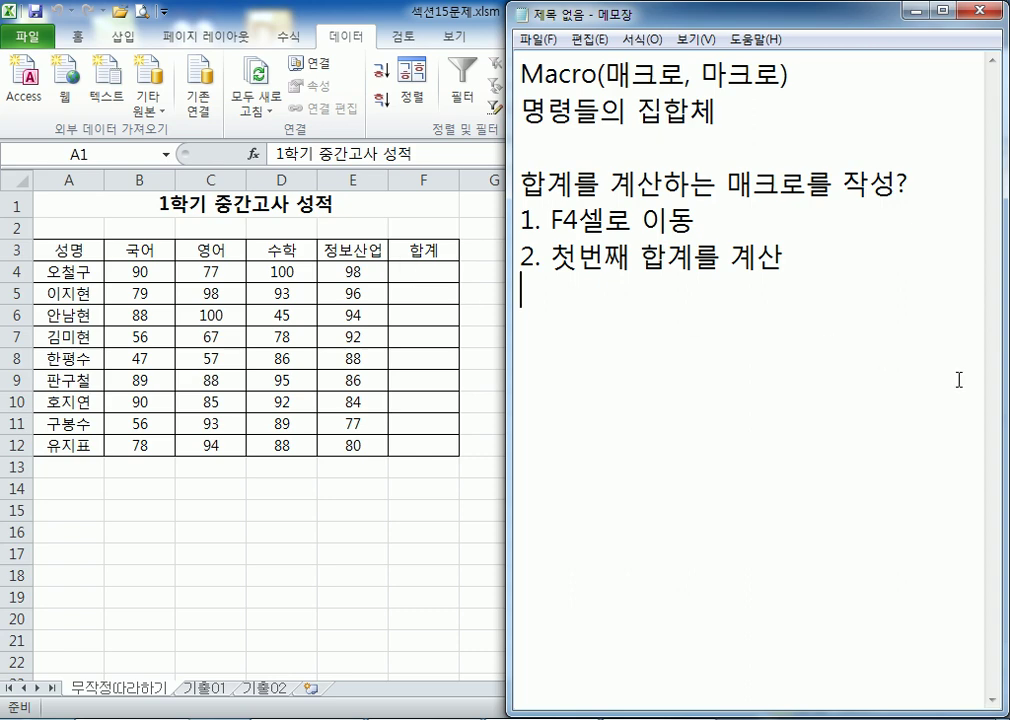
- Add the third macro step to the note as "3. 자동채우기를 이용하여 나머지 사람들에 대한 합계를 계산"
text(3. )
text(자동채움)
text(기)
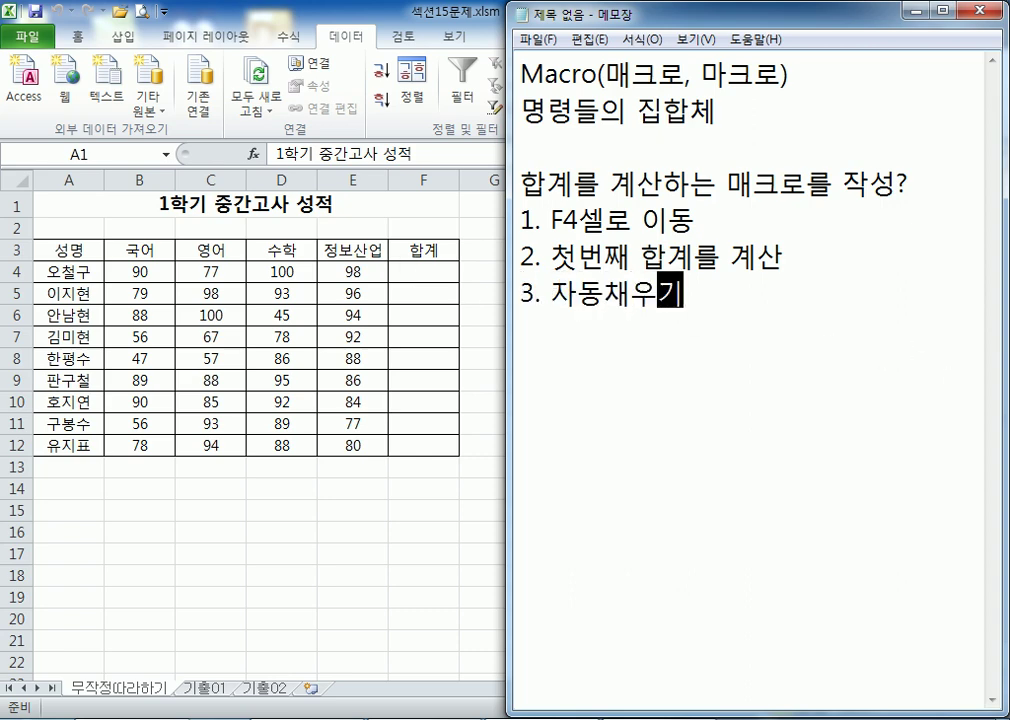
text(를 ㅇ이용)
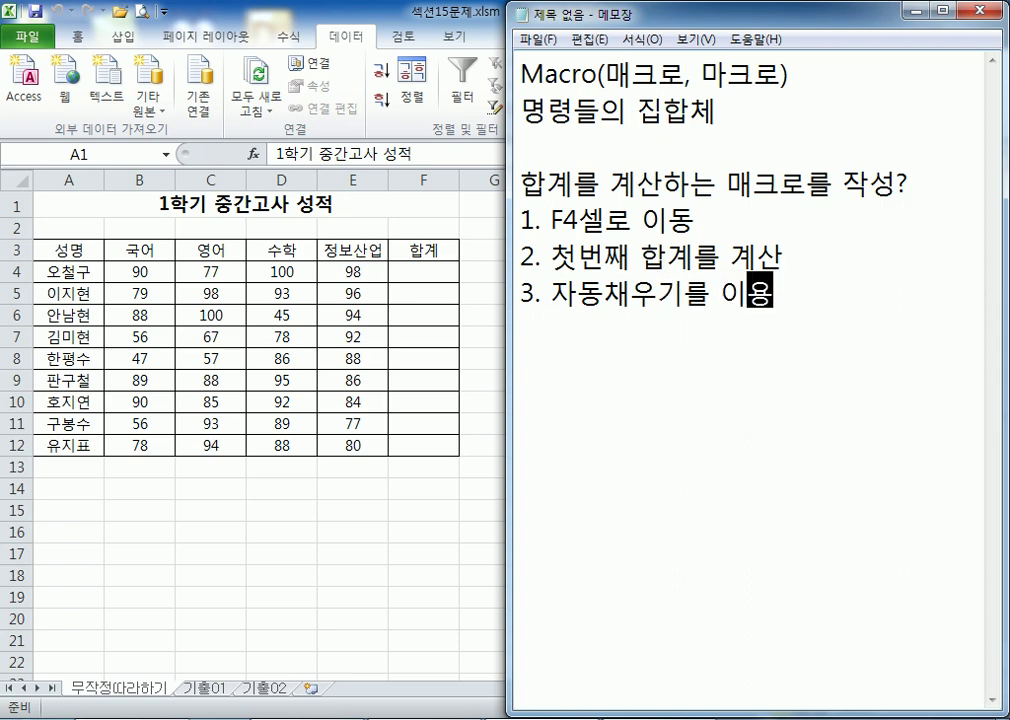
text(항야)
key(BackSpace)
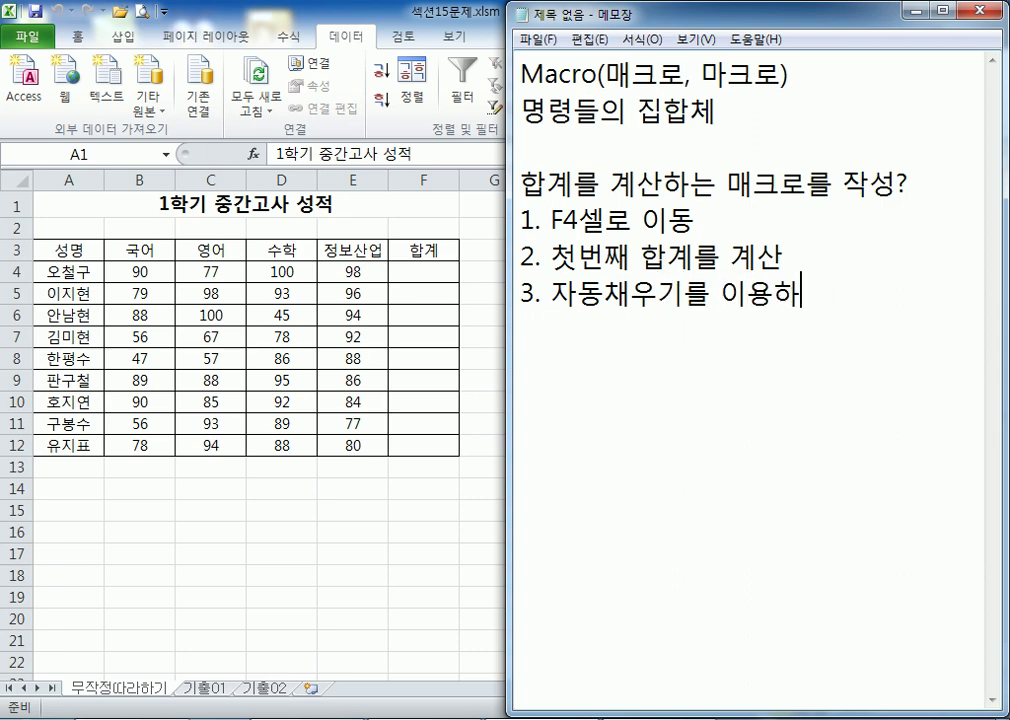
text(야)
key(BackSpace)
text(여 나)
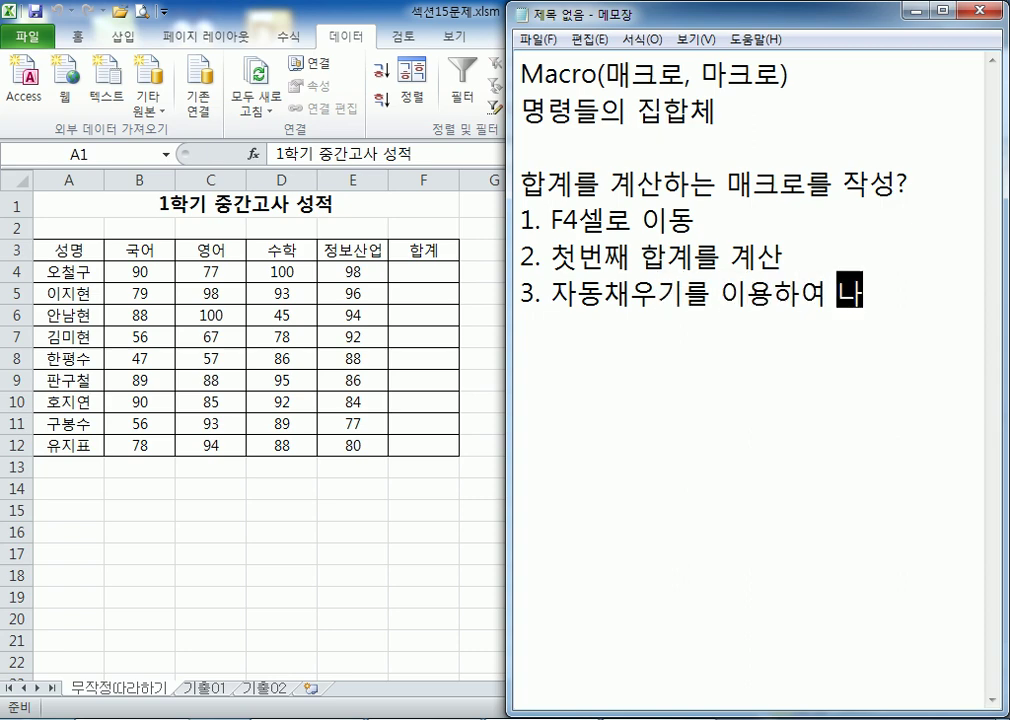
text(머지 사)
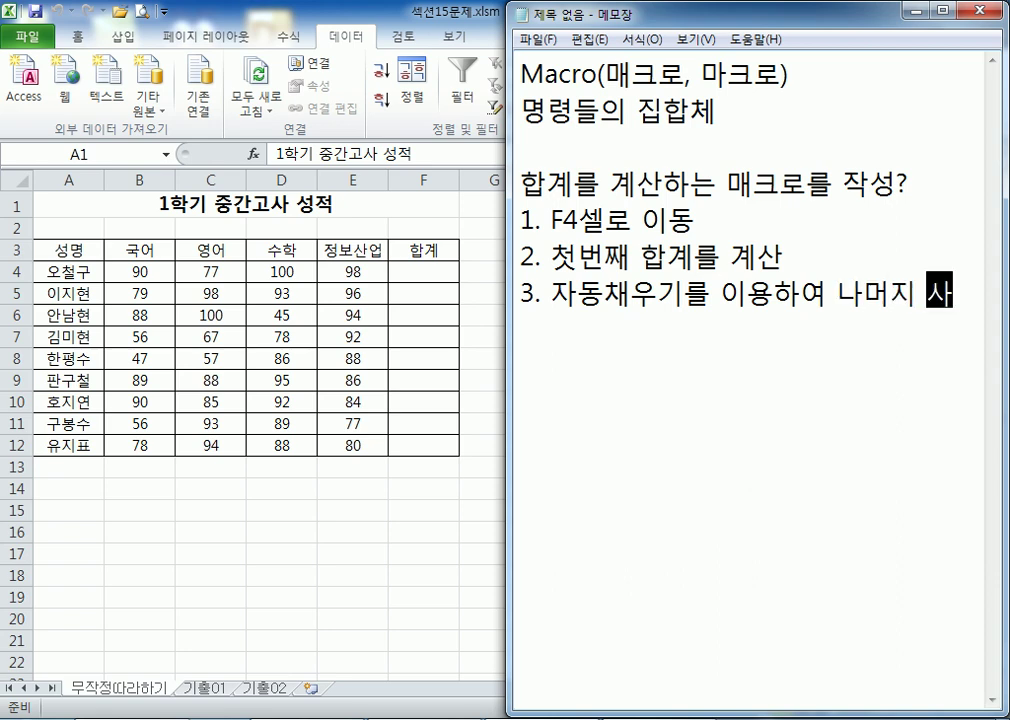
text(람들에 대한 합계)
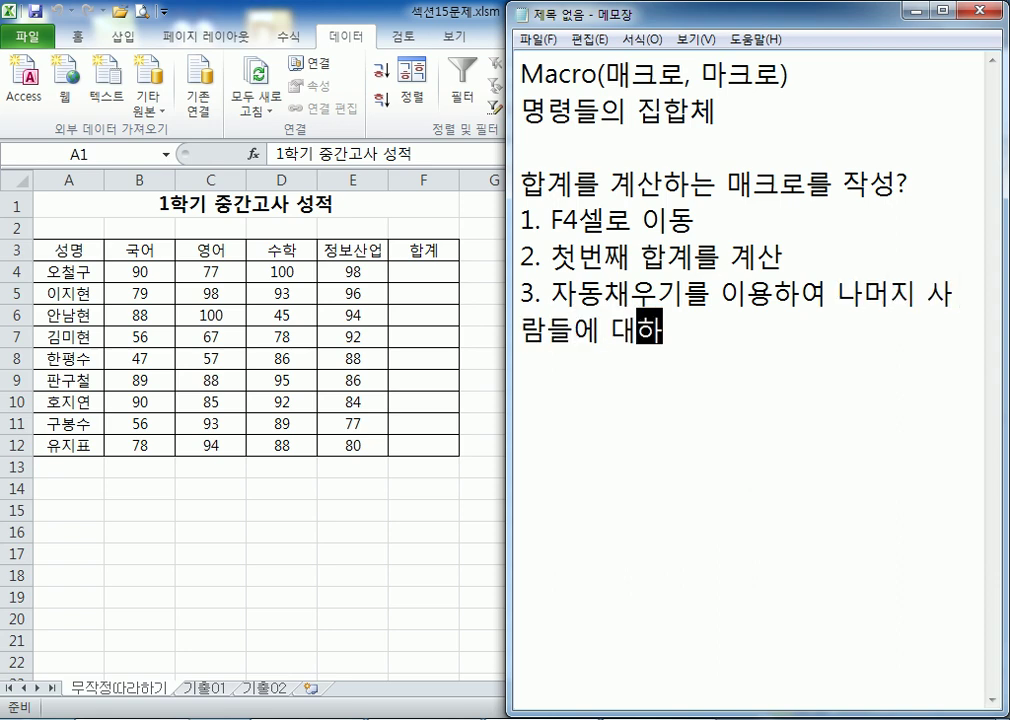
text(를 계산)
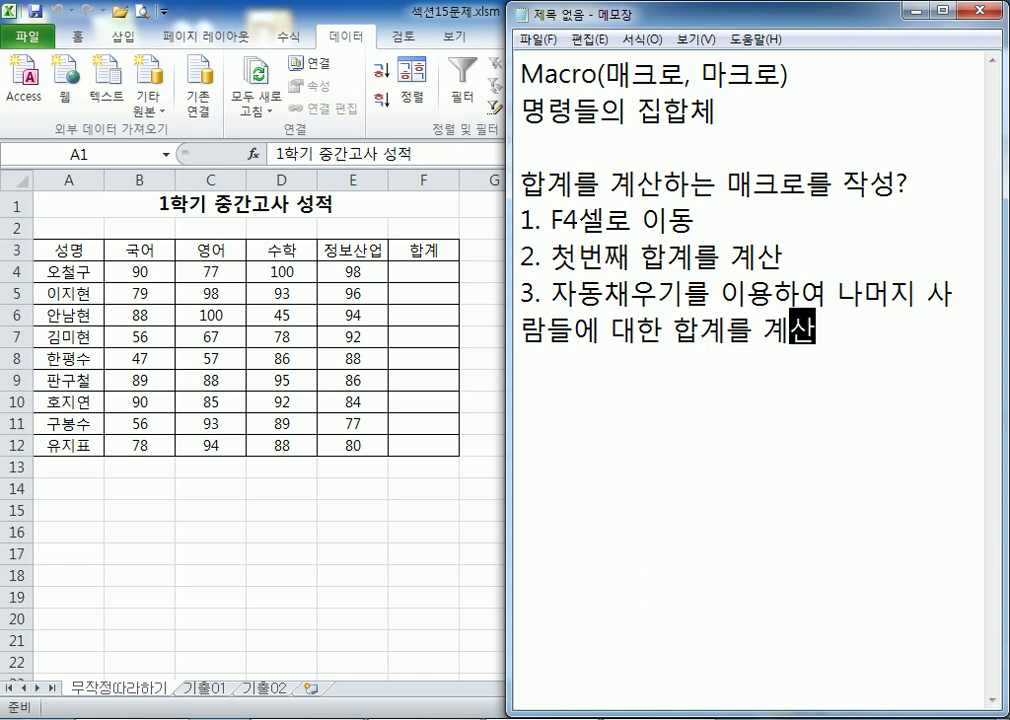
key(Return)
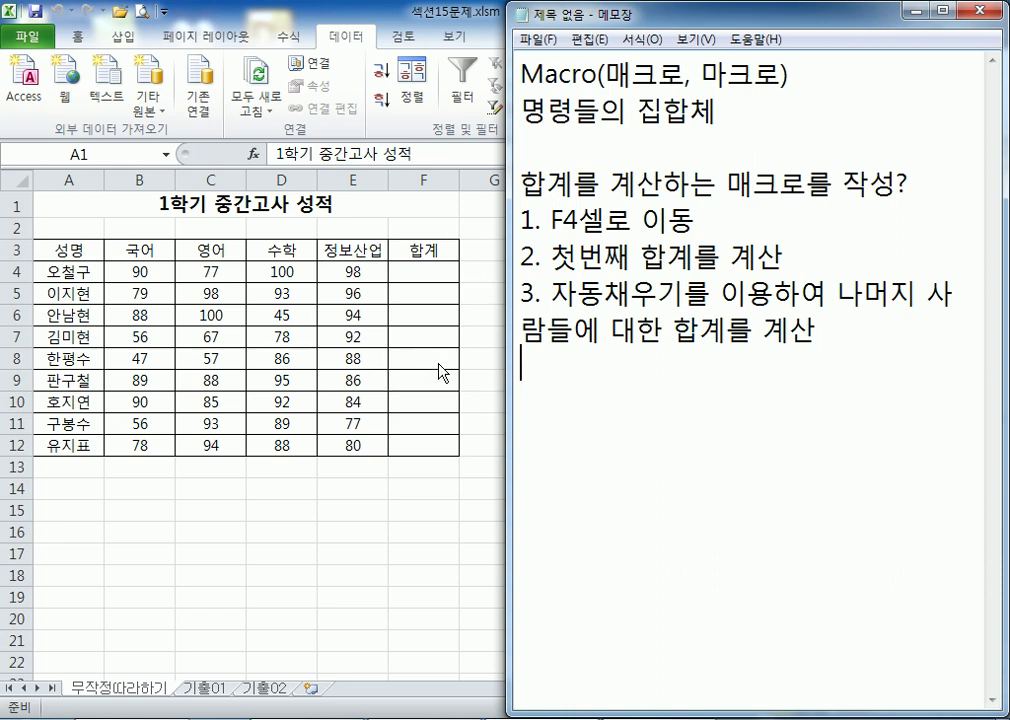
- Review the three numbered macro steps in the note by highlighting them one after another
drag(521, 219, 733, 219)
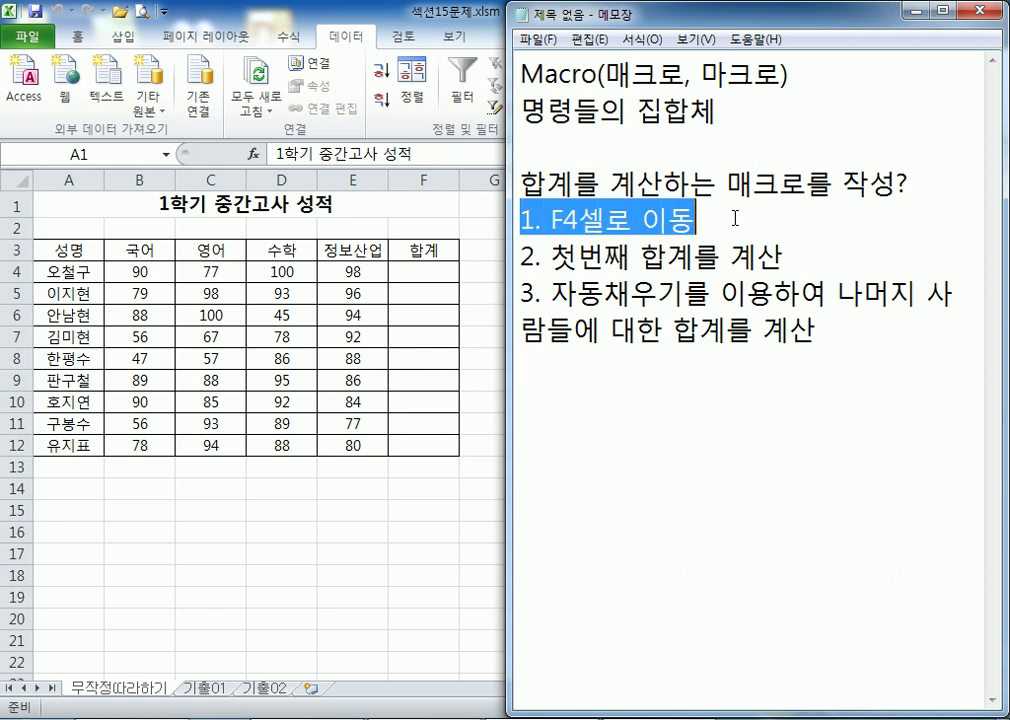
drag(543, 256, 720, 256)
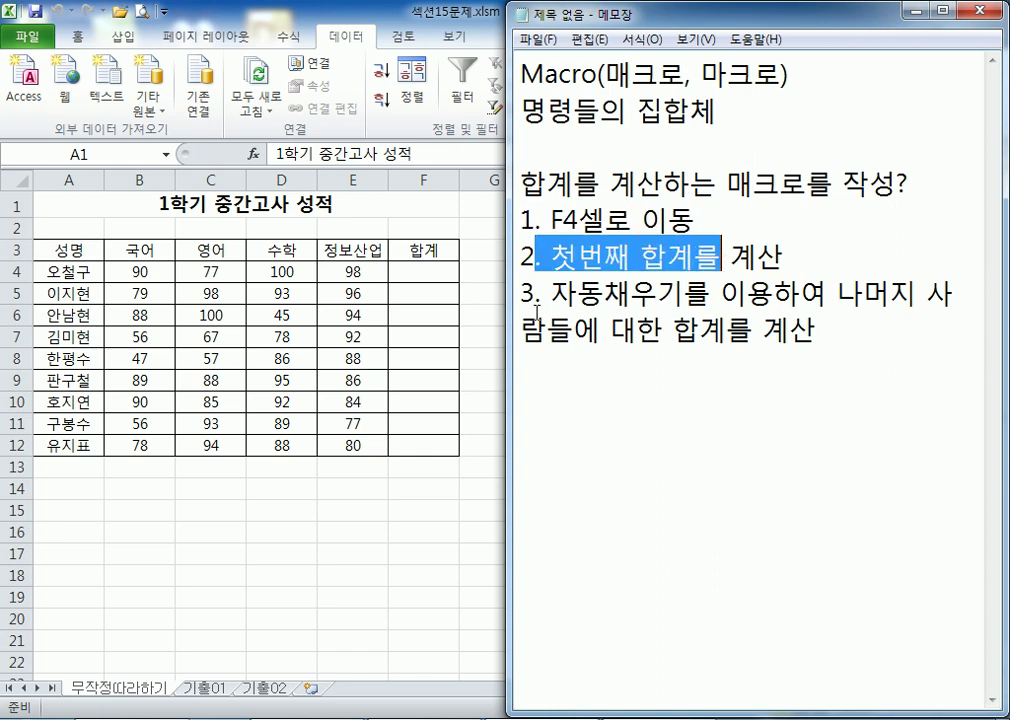
drag(521, 329, 818, 329)
click(751, 393)
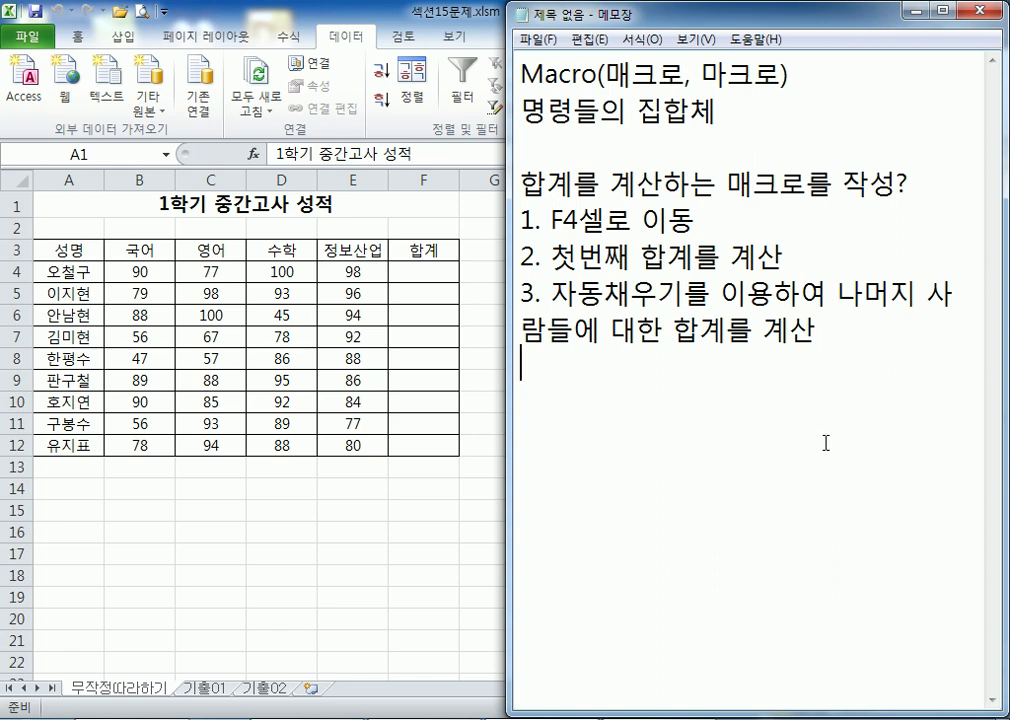
- Switch to the Excel worksheet and select cell F4, the first empty cell of the 합계 column
click(424, 272)
click(637, 312)
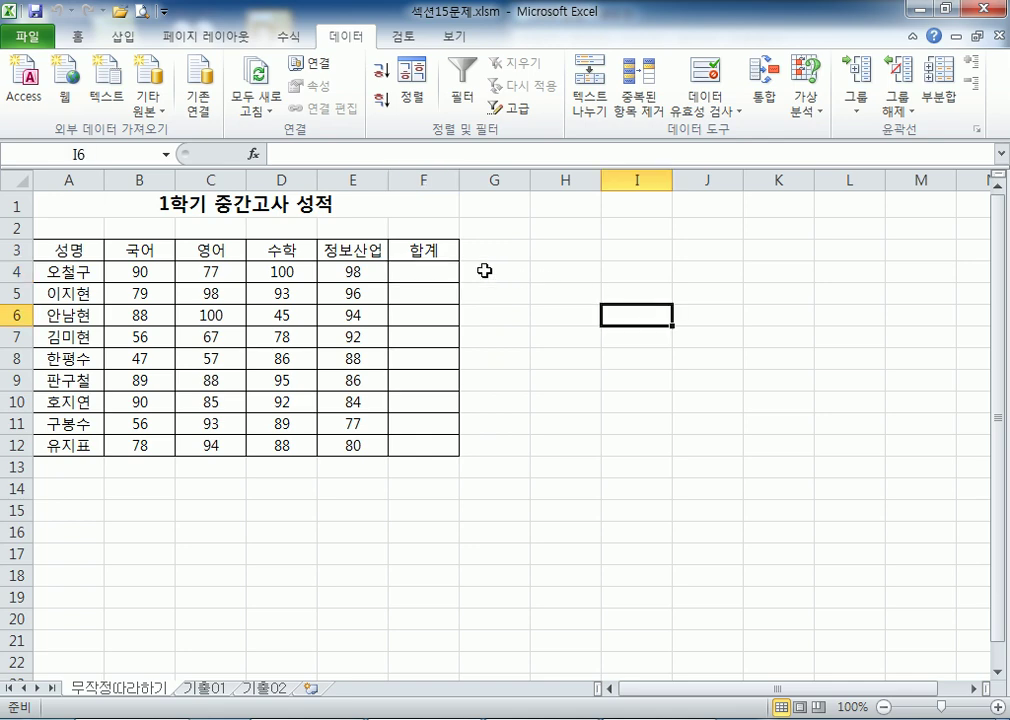
click(424, 272)
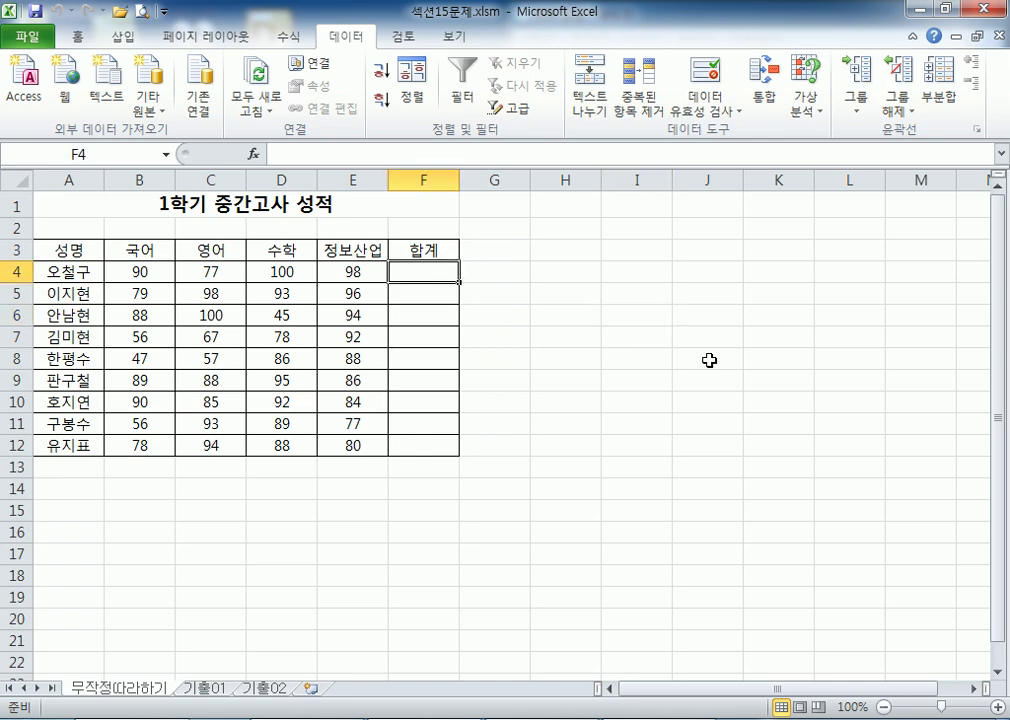
- Try a hand-entered SUM formula over the first student's scores in cell F4 and clear the cell again
text(=SUM()
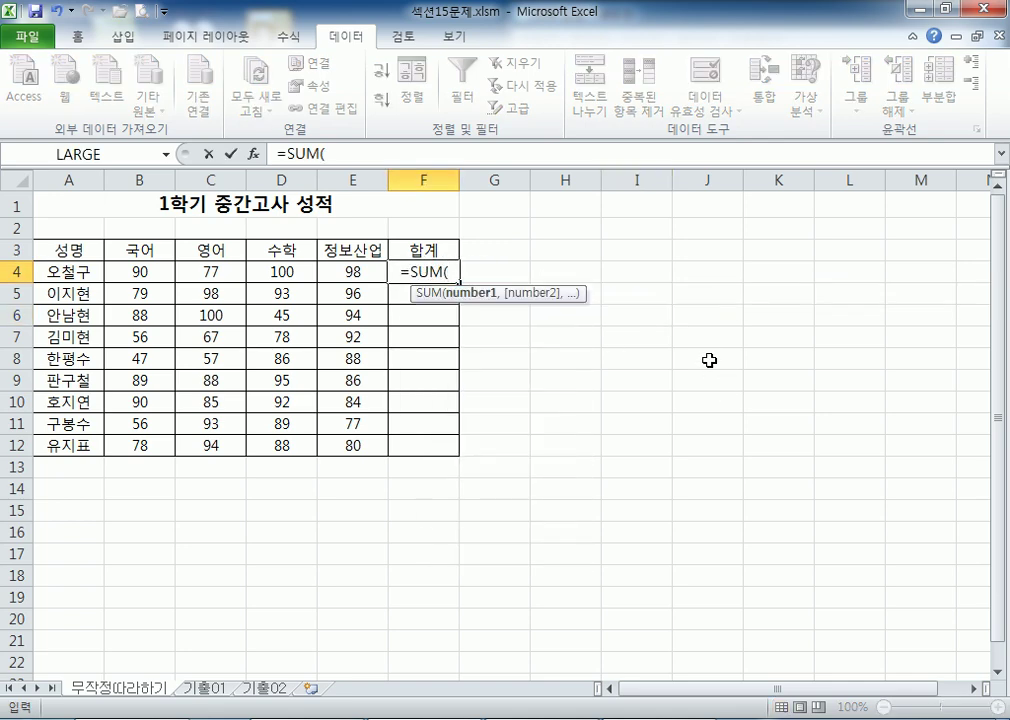
drag(160, 270, 350, 268)
key(Return)
click(442, 265)
key(Delete)
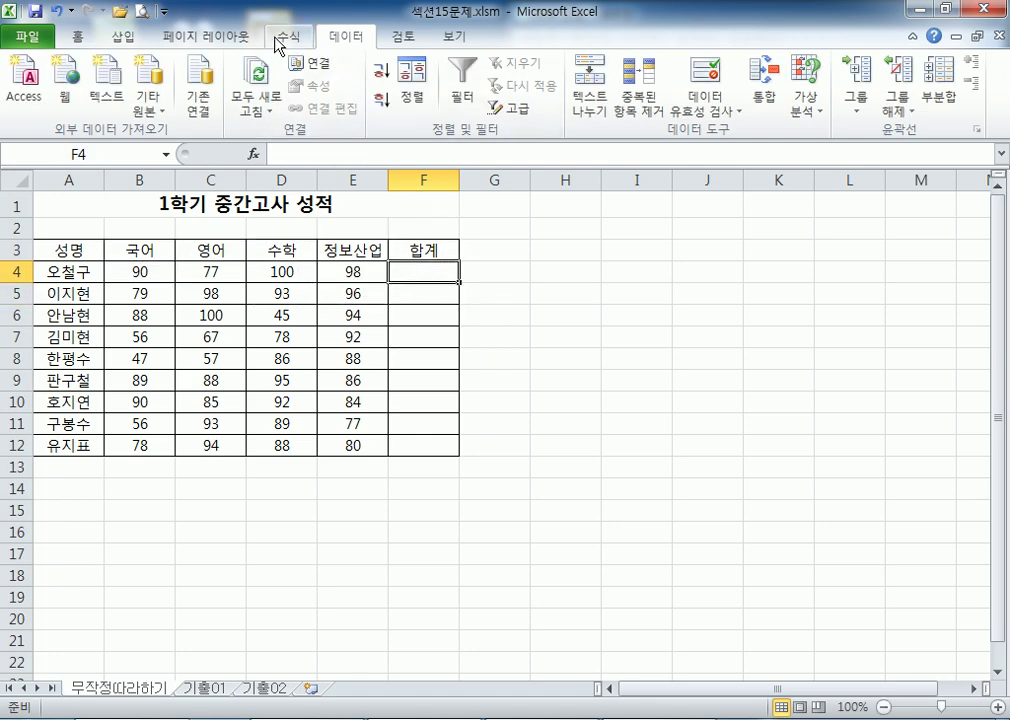
- Total B4:E4 in cell F4 with AutoSum and fill the formula down through F12
click(288, 38)
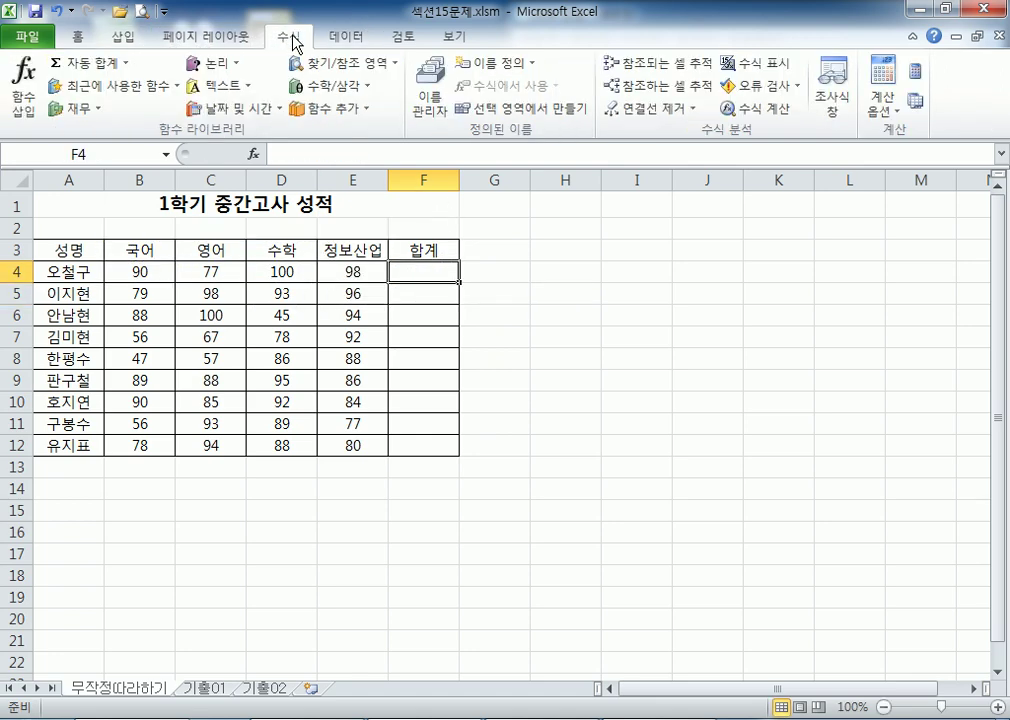
click(82, 62)
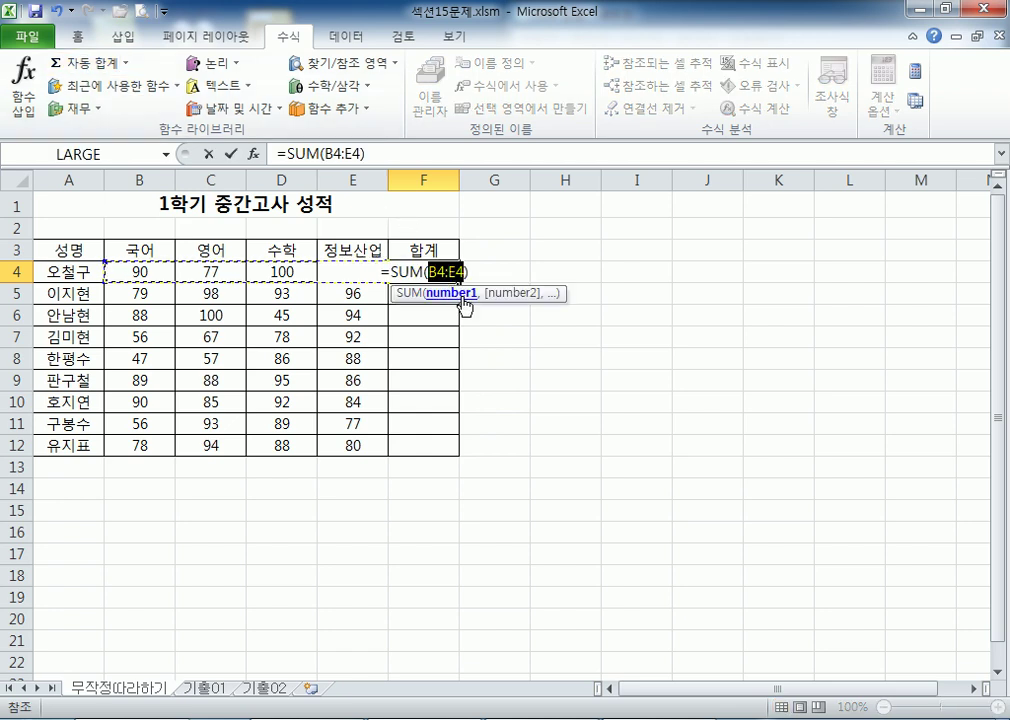
key(Return)
click(433, 273)
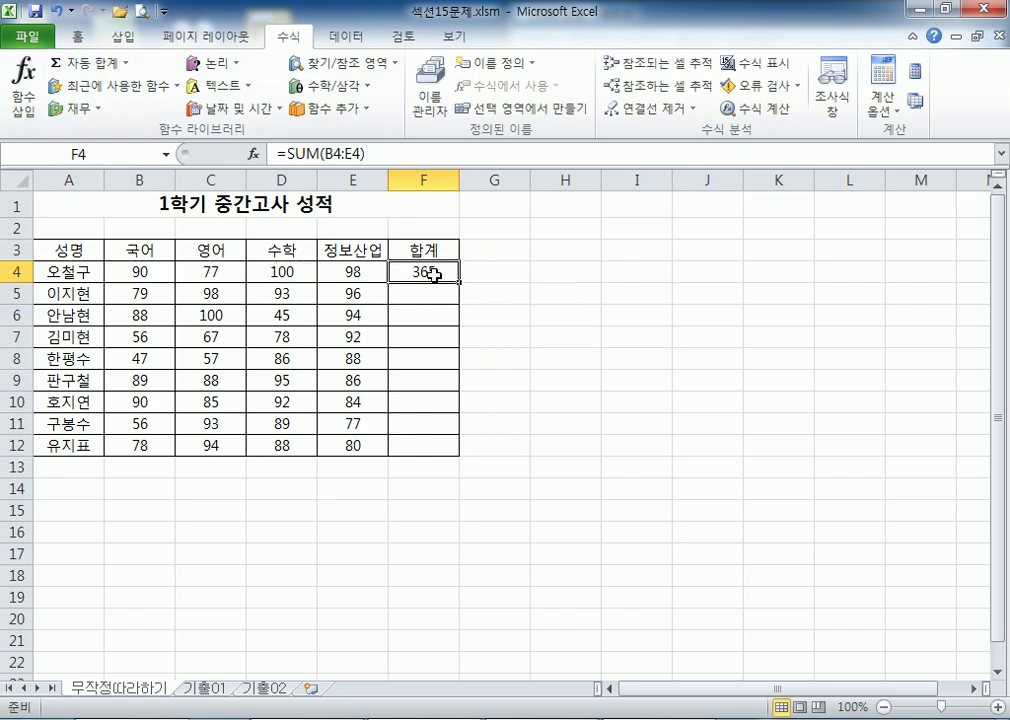
drag(459, 283, 458, 457)
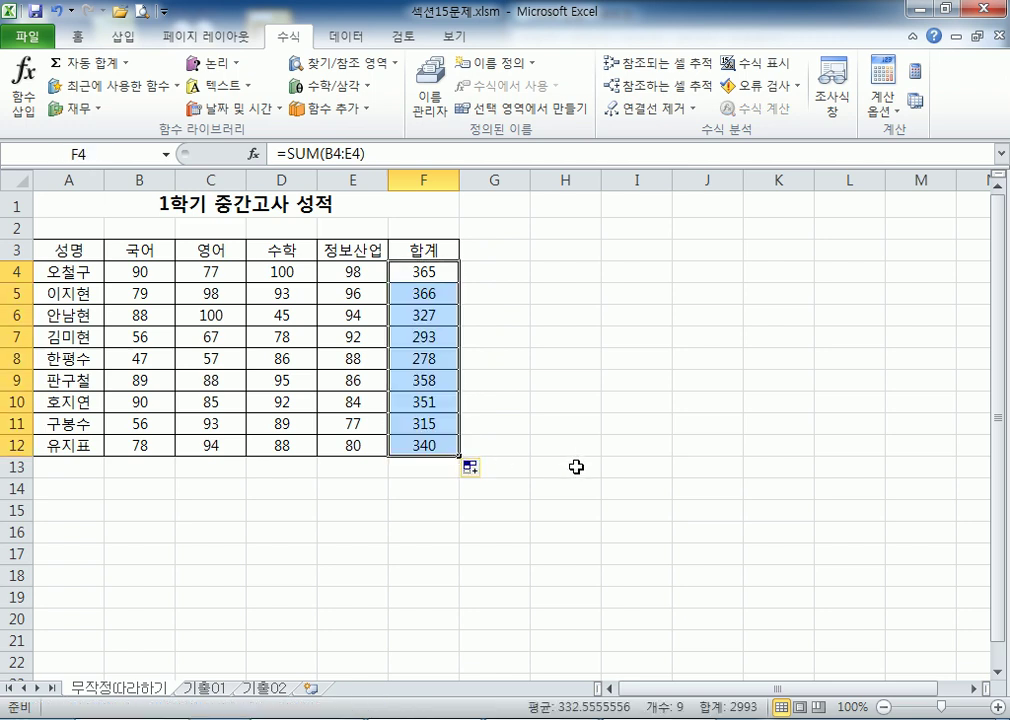
click(475, 451)
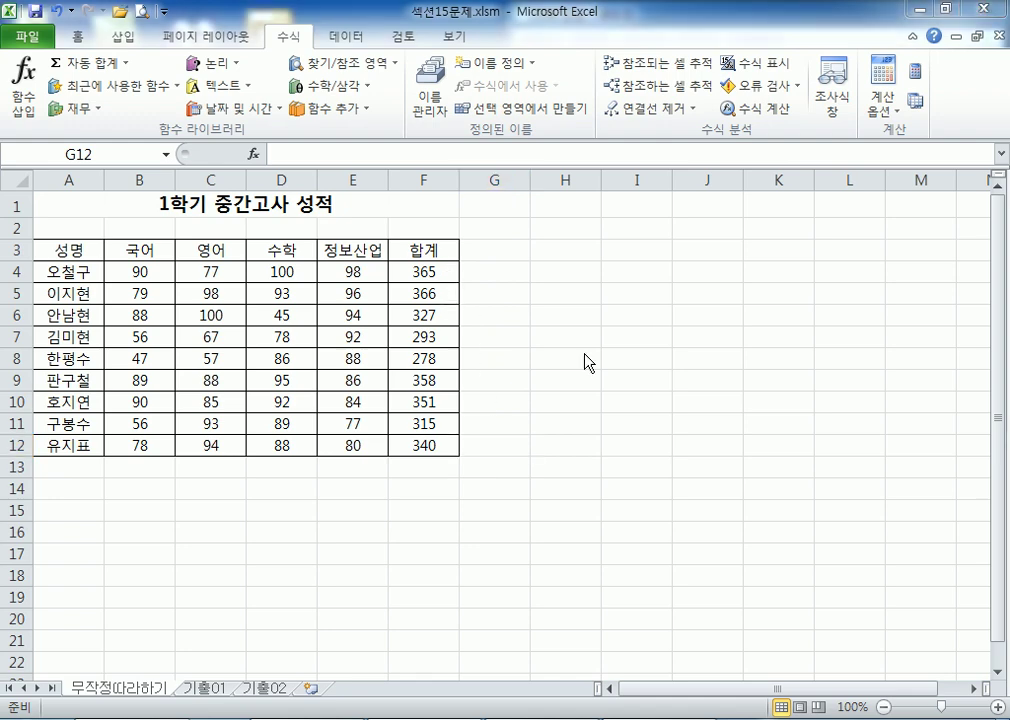
- Switch to the Notepad note and add the line "3가지 과정을 묶어서 처리" below the numbered macro steps
key(alt+Tab)
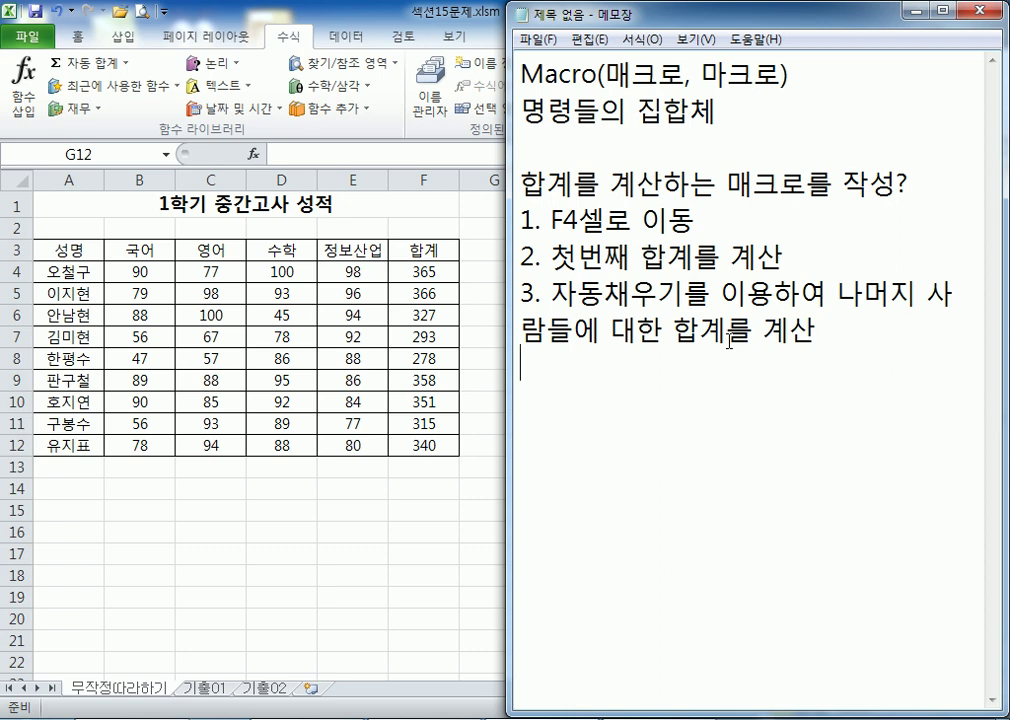
text(3가지 )
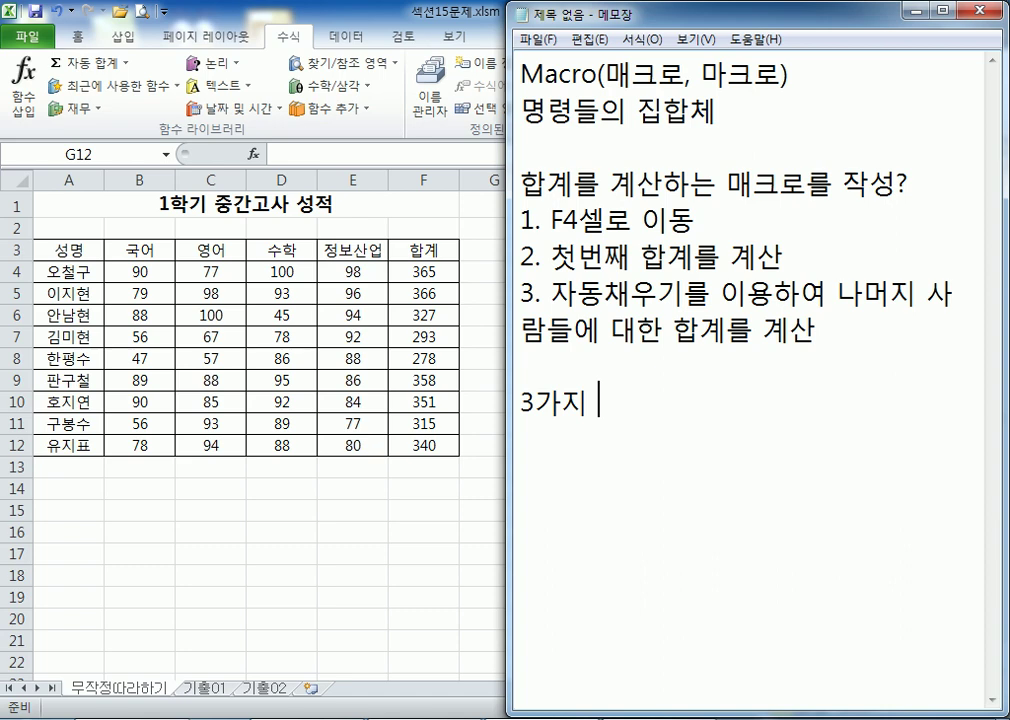
text(과정을 )
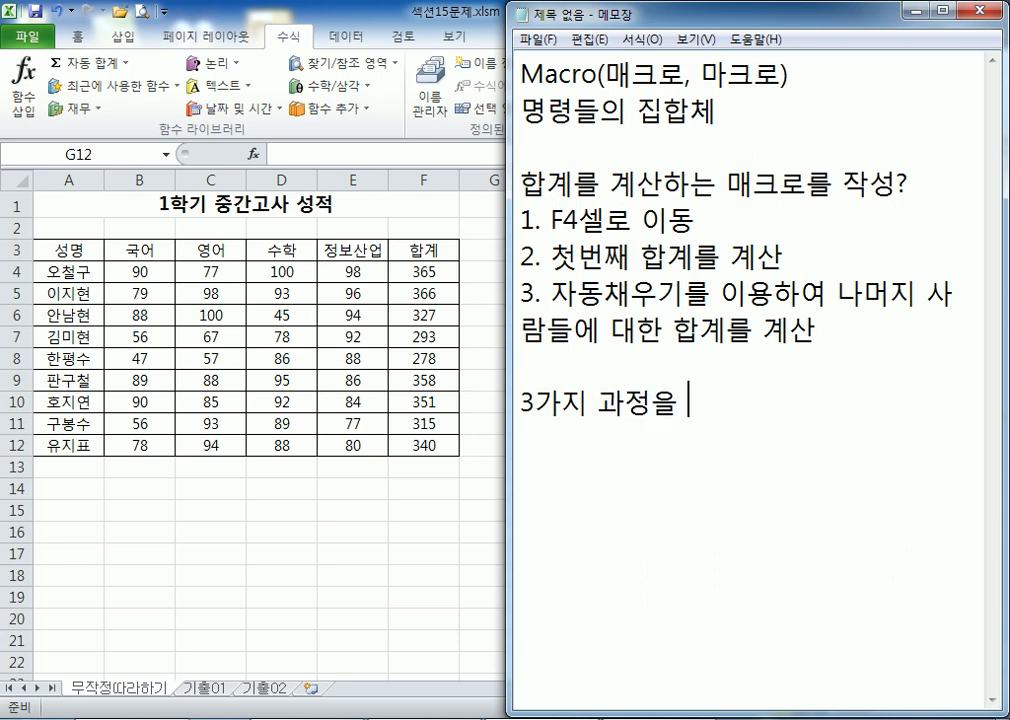
text(묶어서)
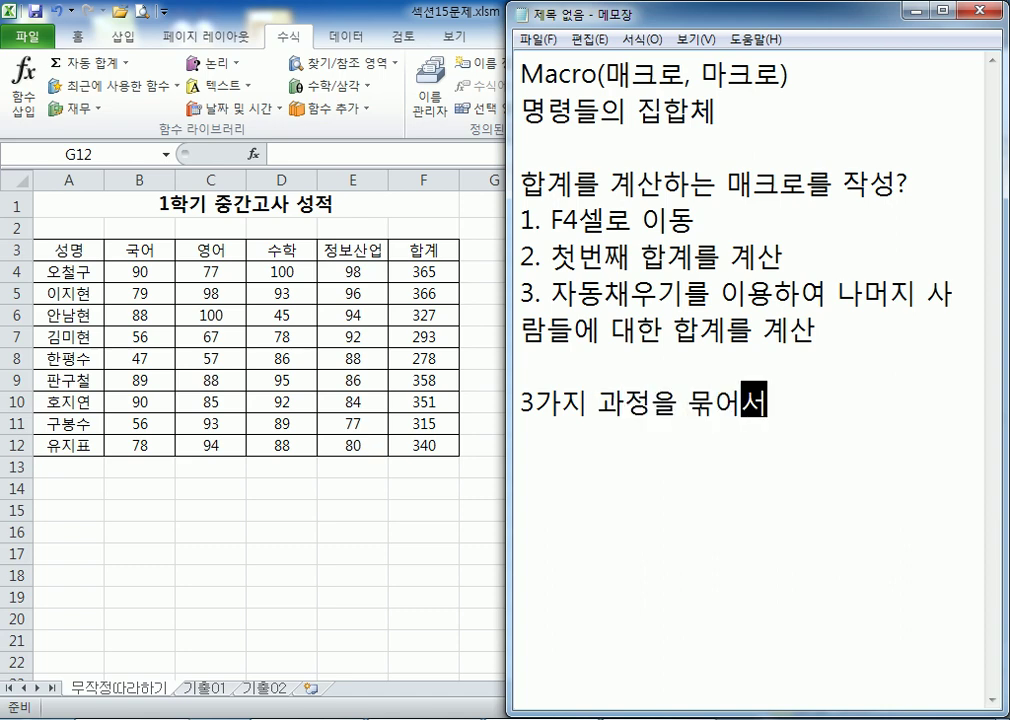
text( 처리)
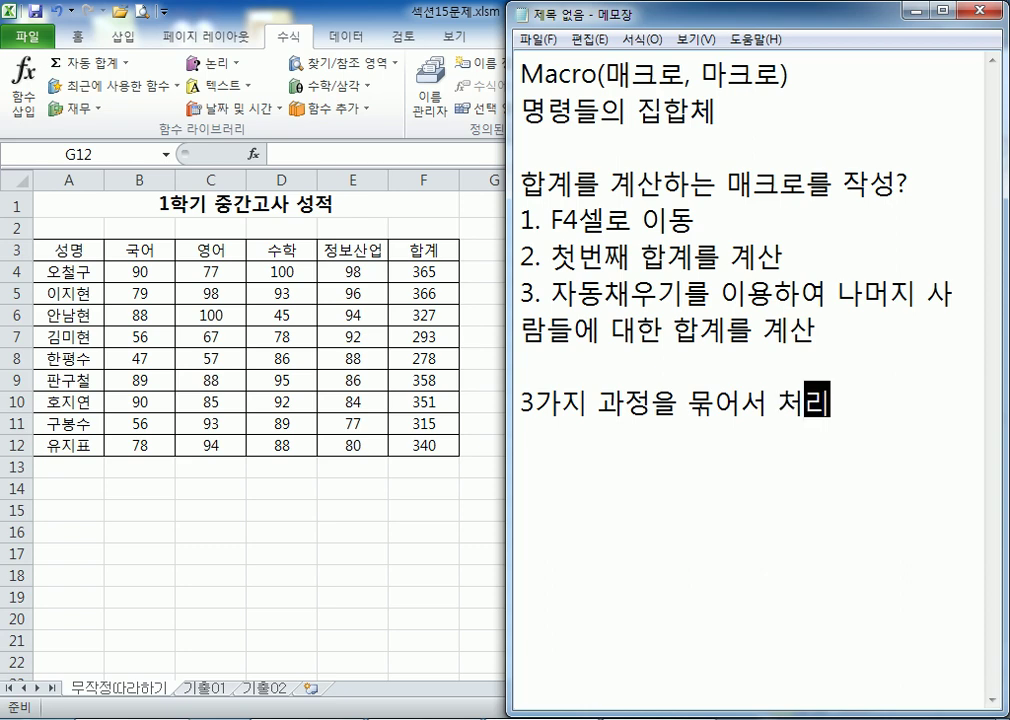
key(Return)
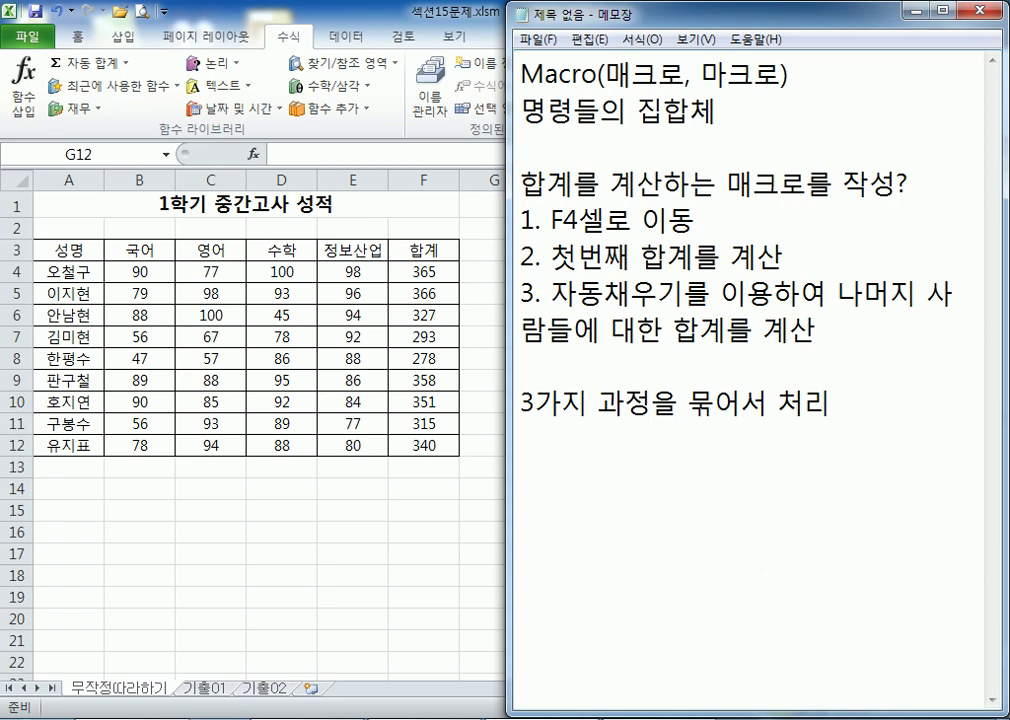
- Return to the Excel worksheet and clear the 합계 totals from cells F4:F12
click(433, 318)
drag(438, 277, 427, 445)
key(Delete)
click(590, 487)
click(444, 274)
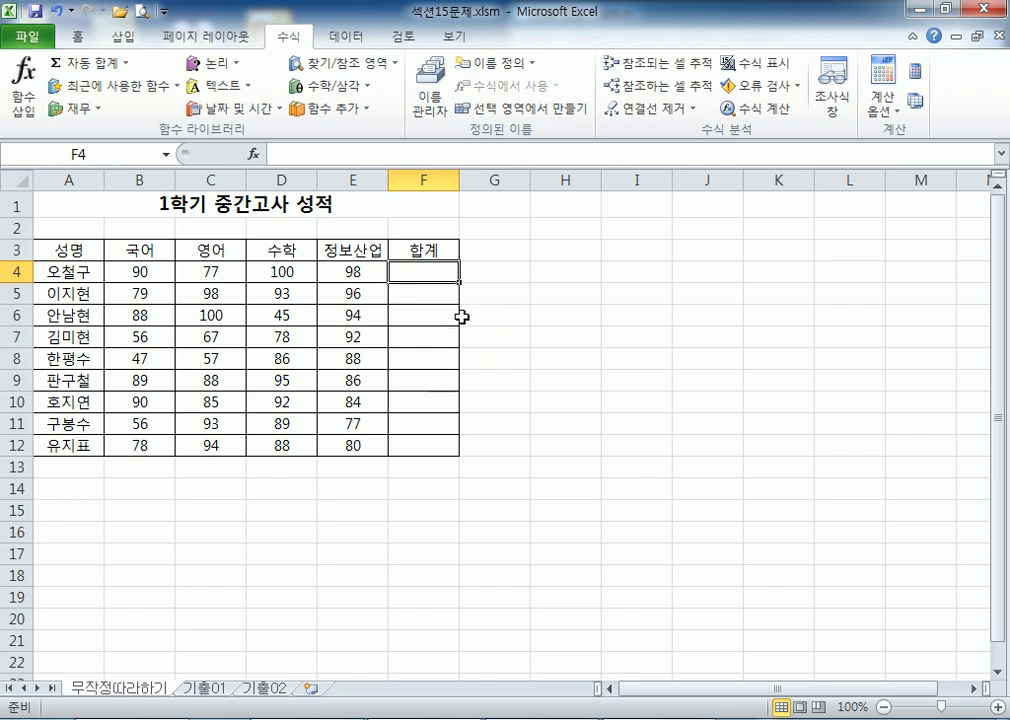
click(569, 498)
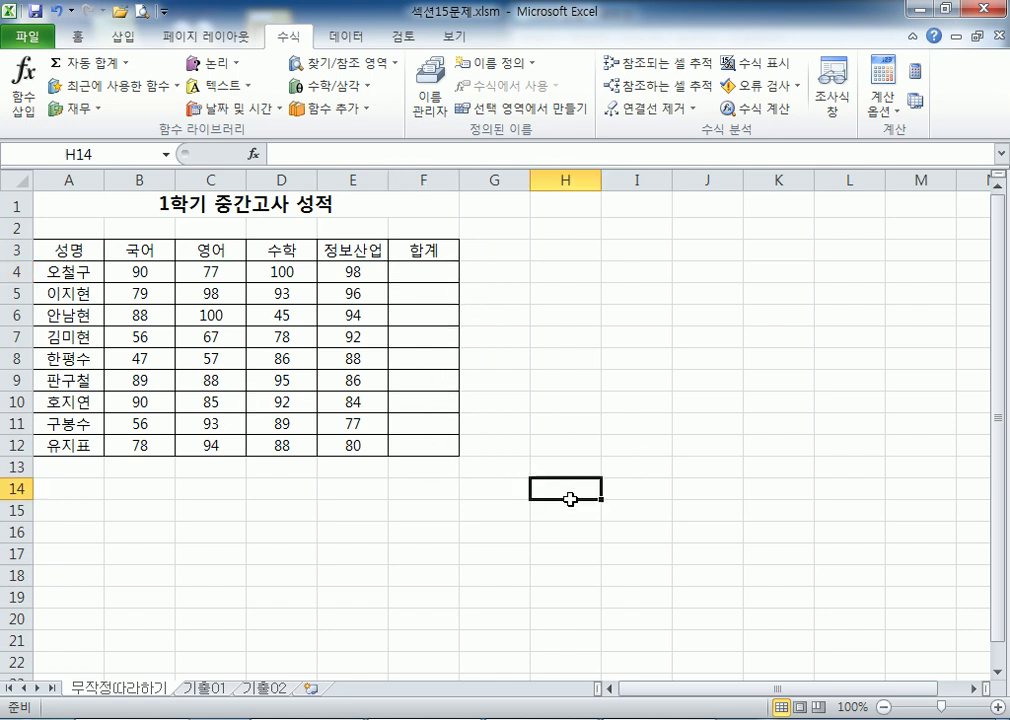
drag(569, 498, 570, 509)
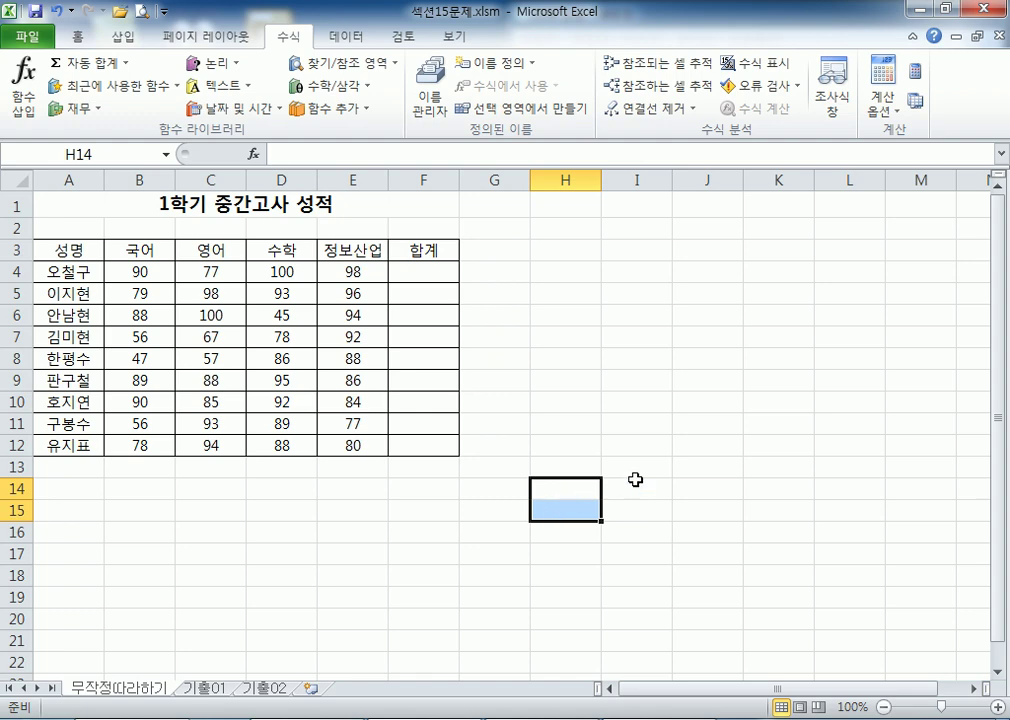
- Switch to the Notepad note and add the question "* 매크로를 미리 만들고 작업할 것인가?" below a blank line
key(alt+Tab)
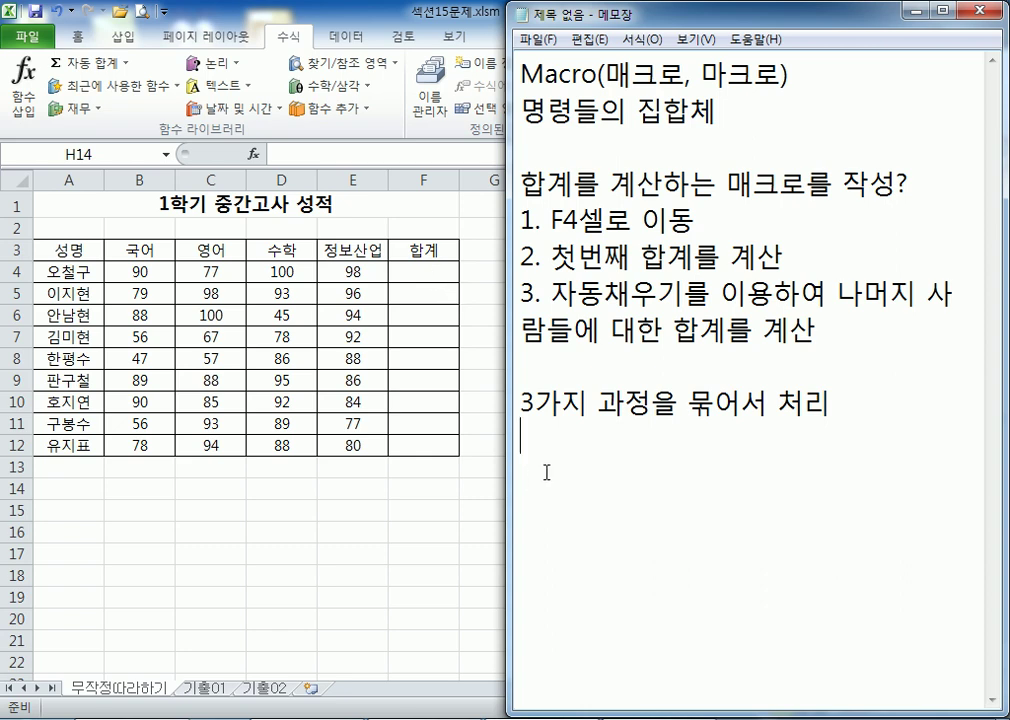
key(Return)
text(* 매크로를 )
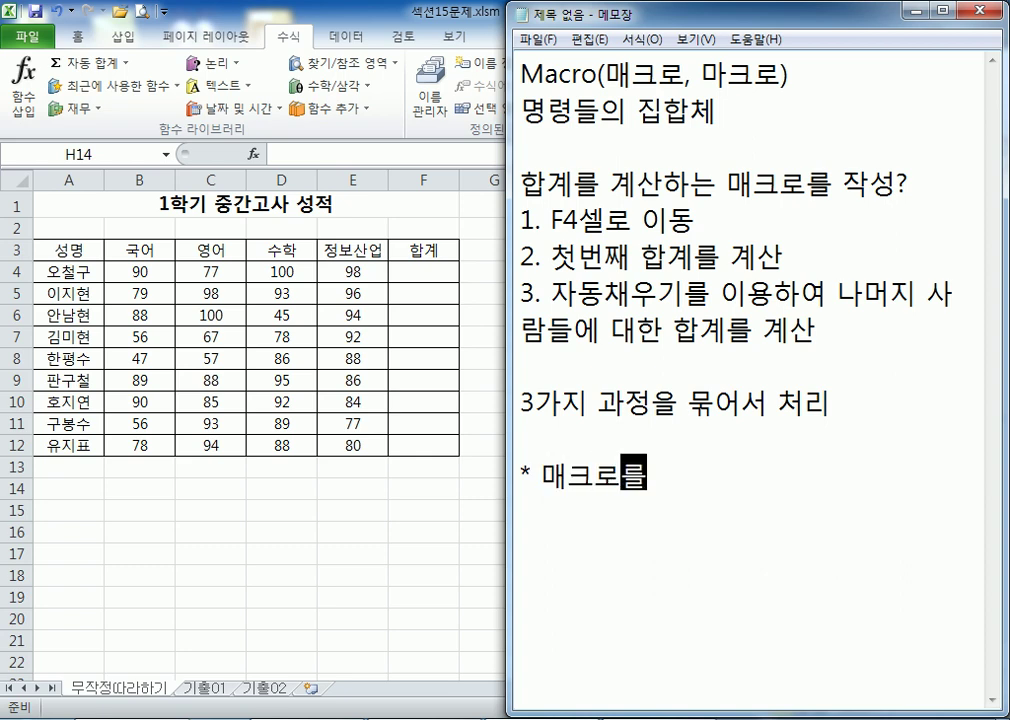
text(미리 )
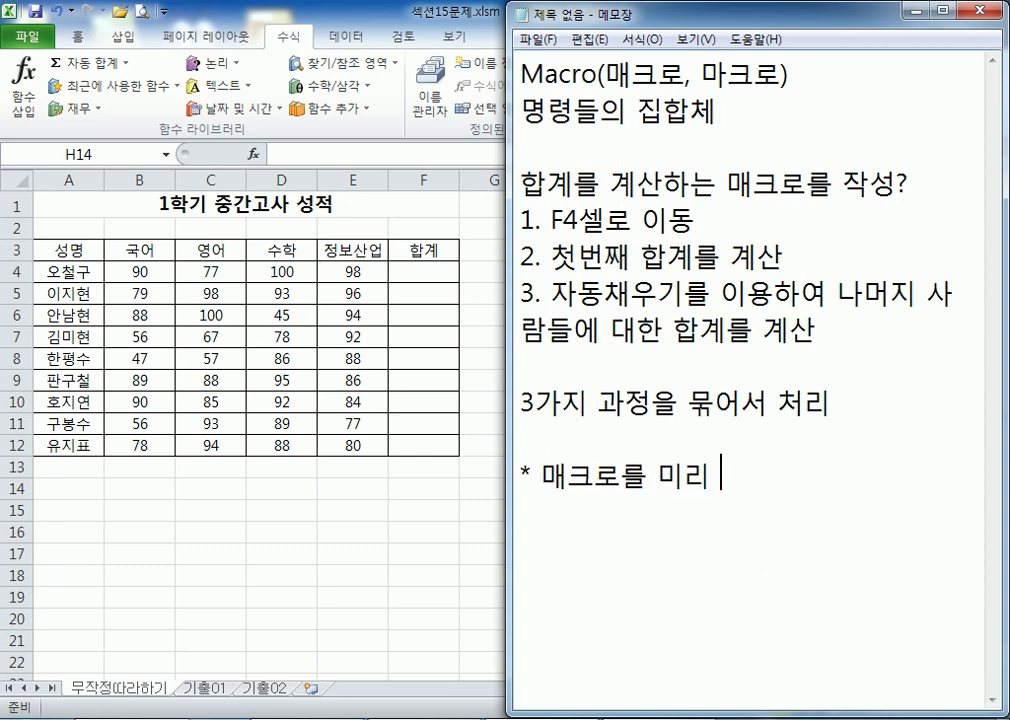
text(만들고 )
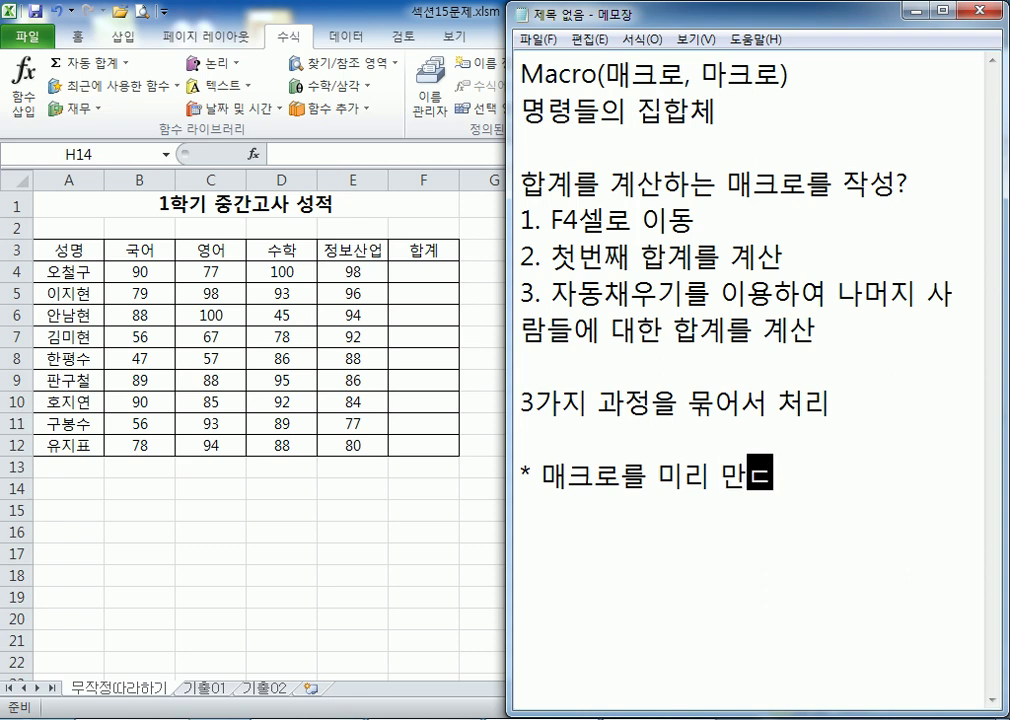
text(작업)
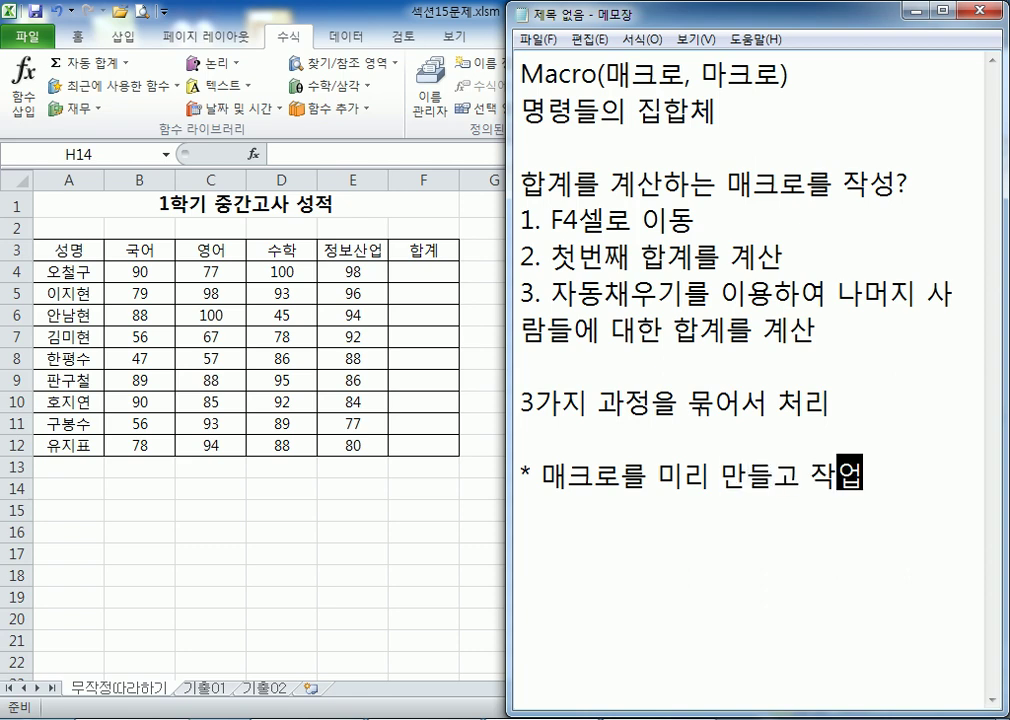
text(할 것인가?)
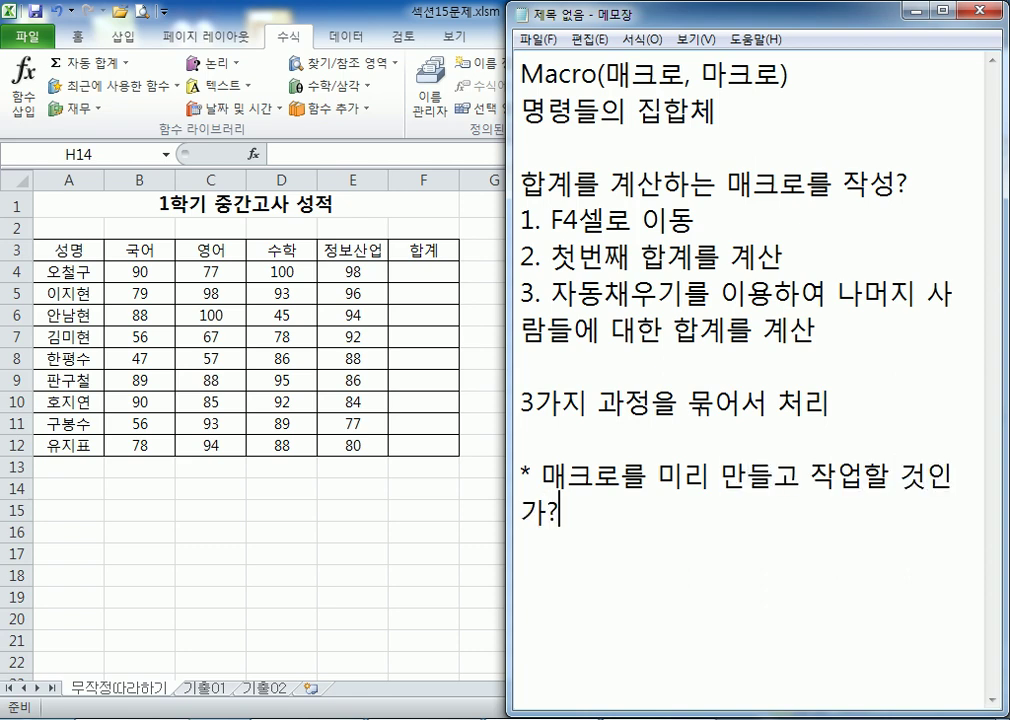
key(Return)
- Widen the note window and add the second question "* 작업을 하면서 매크로로 작성할 것인가?"
drag(557, 24, 638, 25)
text(* )
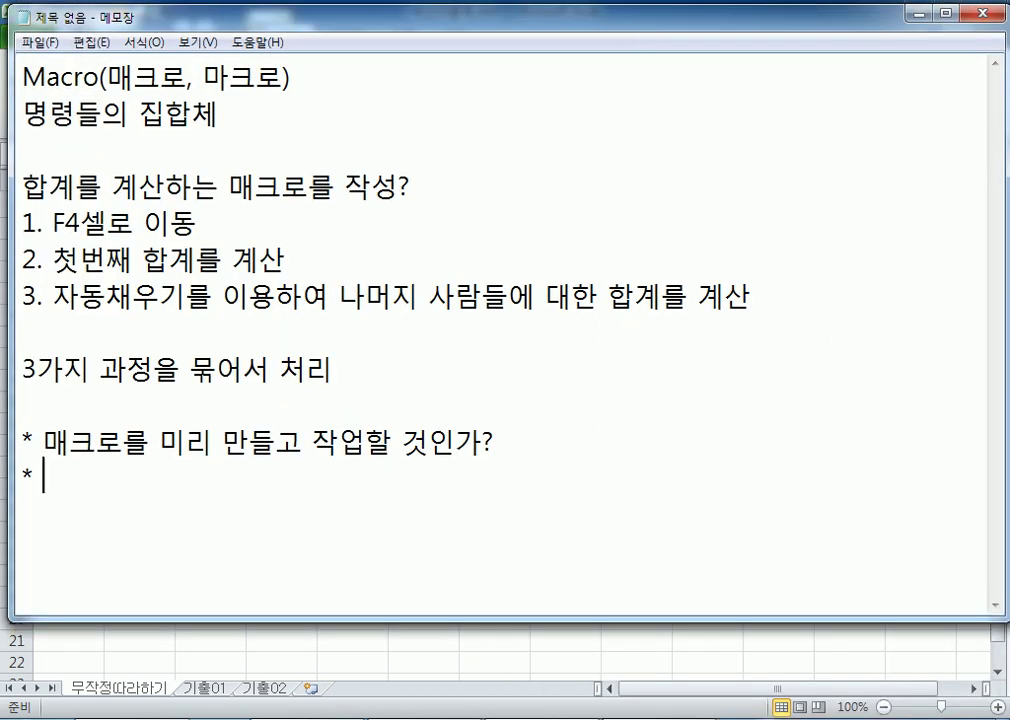
text(작어)
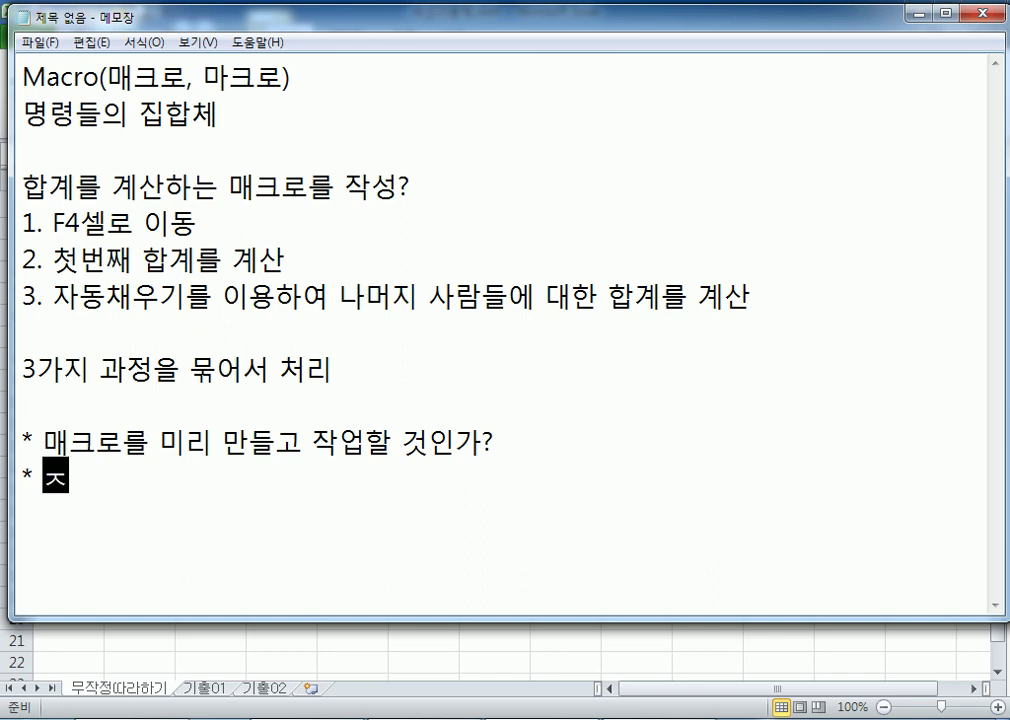
text(업을 하면)
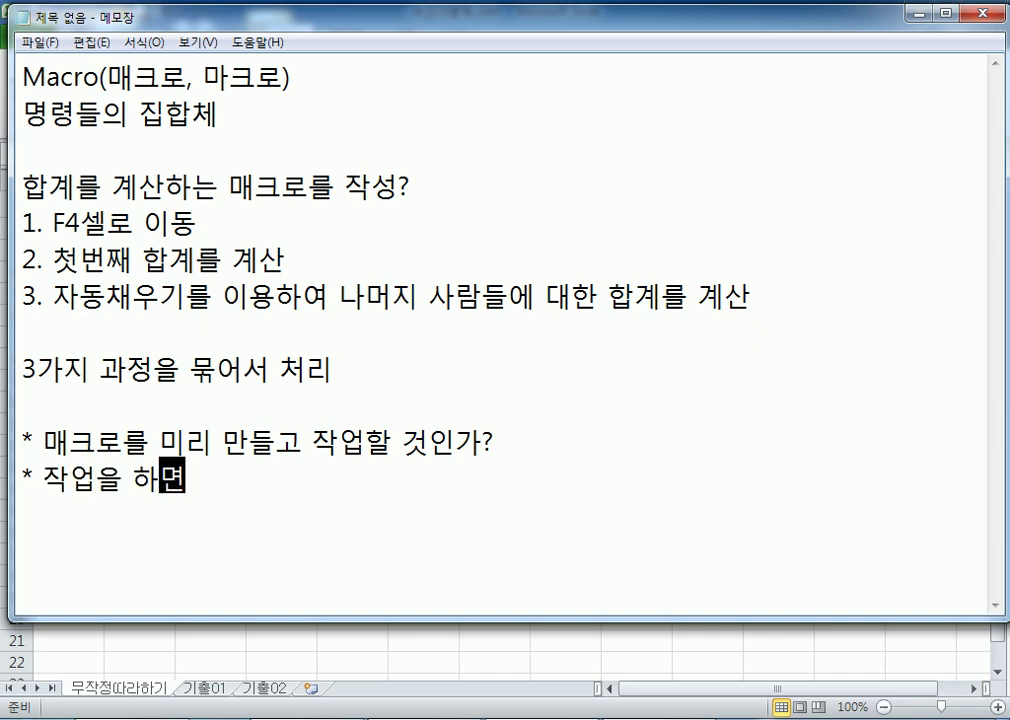
text(서 매크로로 )
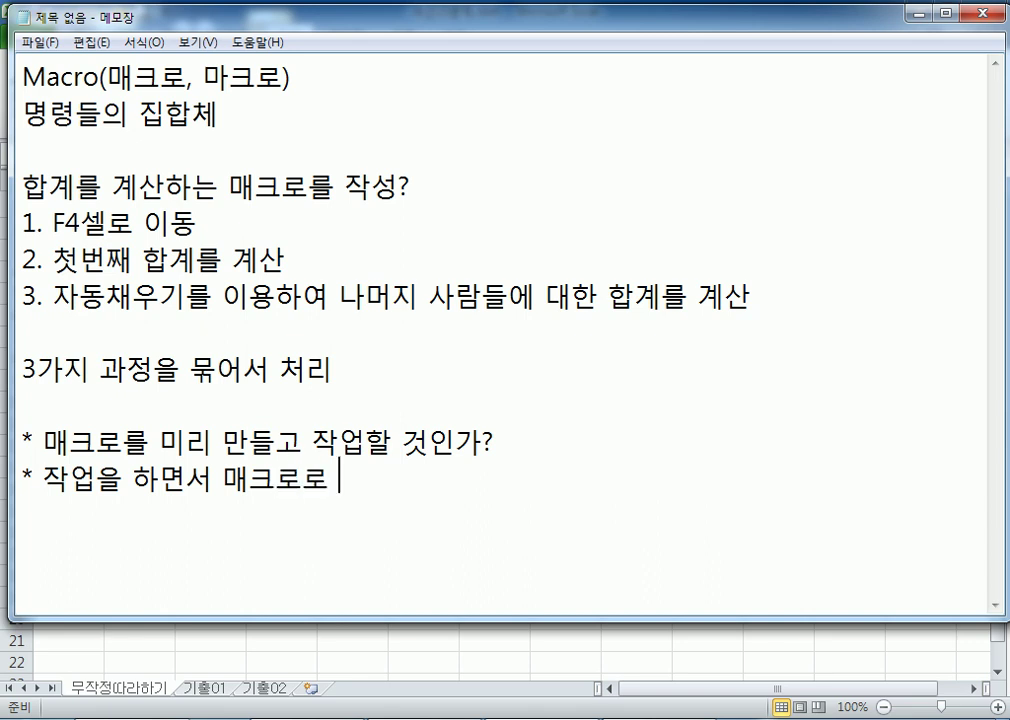
text(작성할)
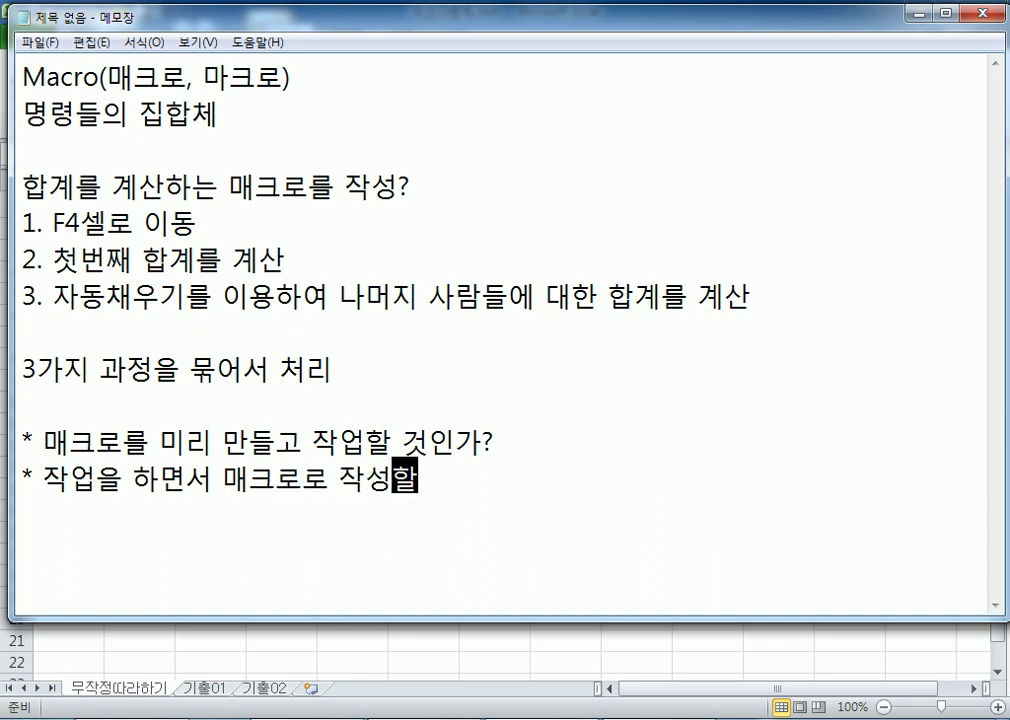
text( 것인가?)
key(Return)
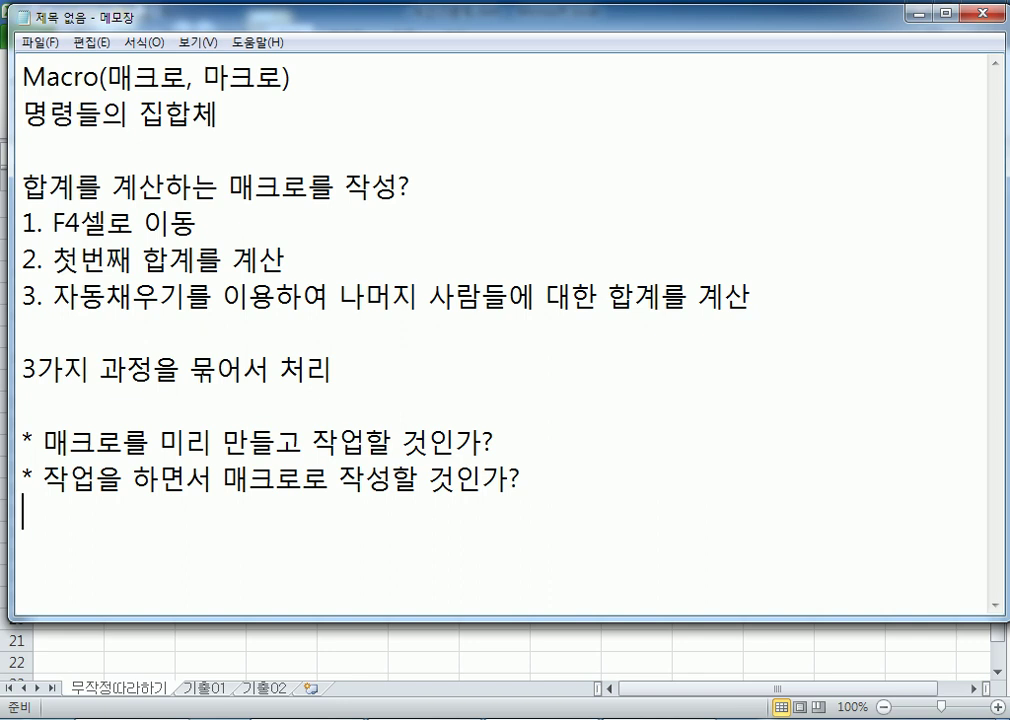
- Review the two questions at the end of the note about when the macro is created
key(alt)
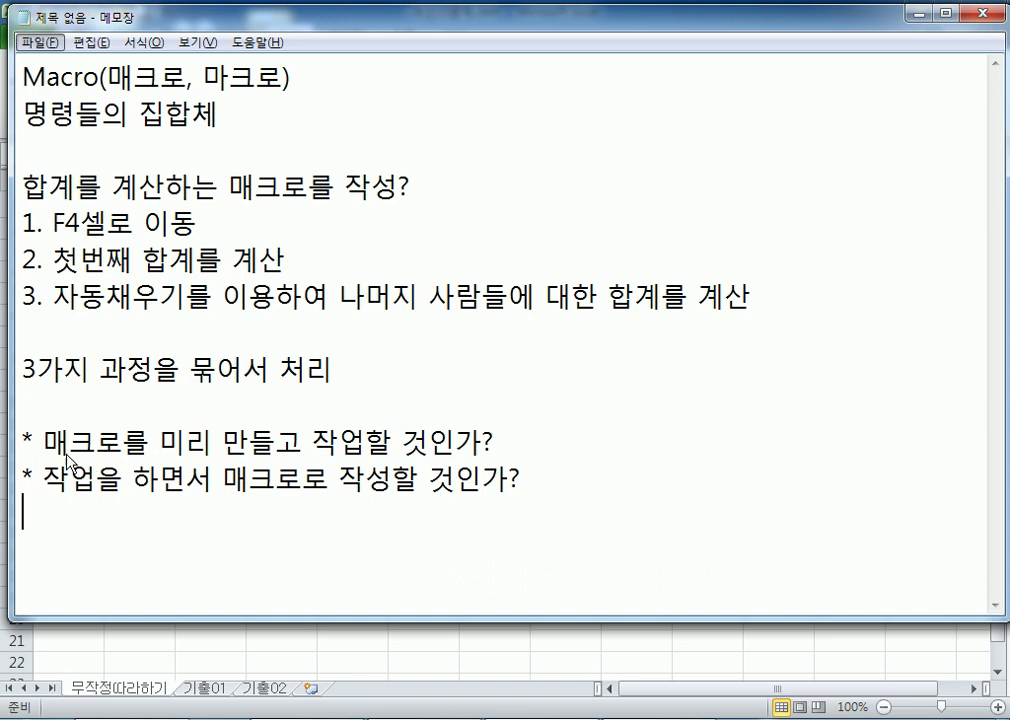
drag(43, 440, 88, 440)
click(305, 441)
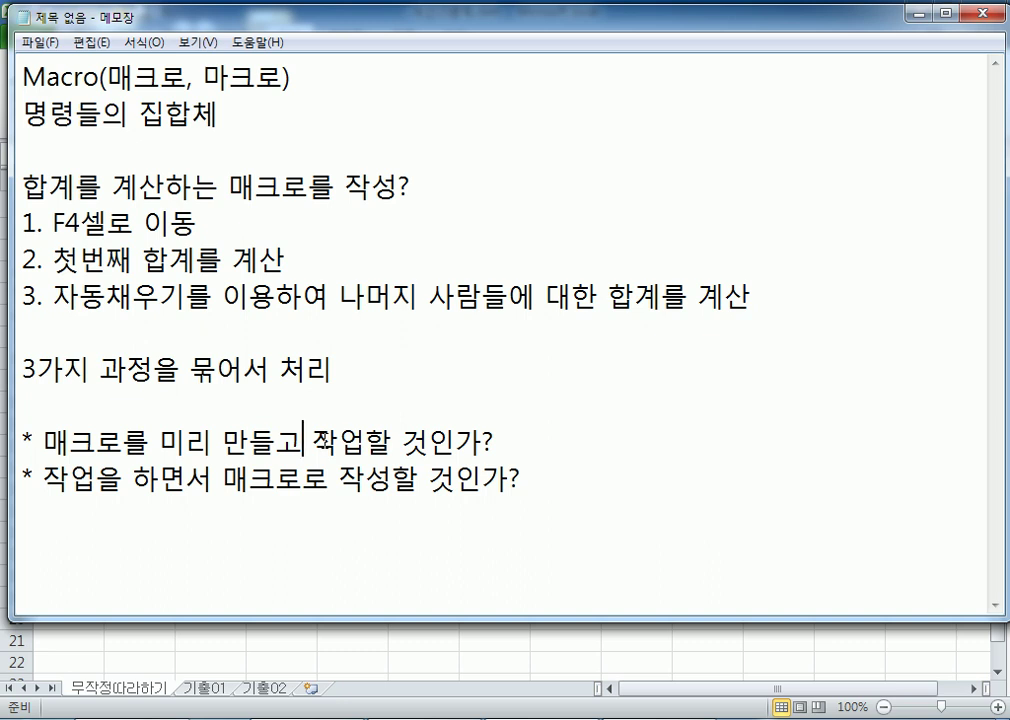
click(43, 478)
click(481, 534)
- Switch to the Excel worksheet, compare title cell A1 with cell F4 as starting positions, and leave A1 selected
key(alt+Tab)
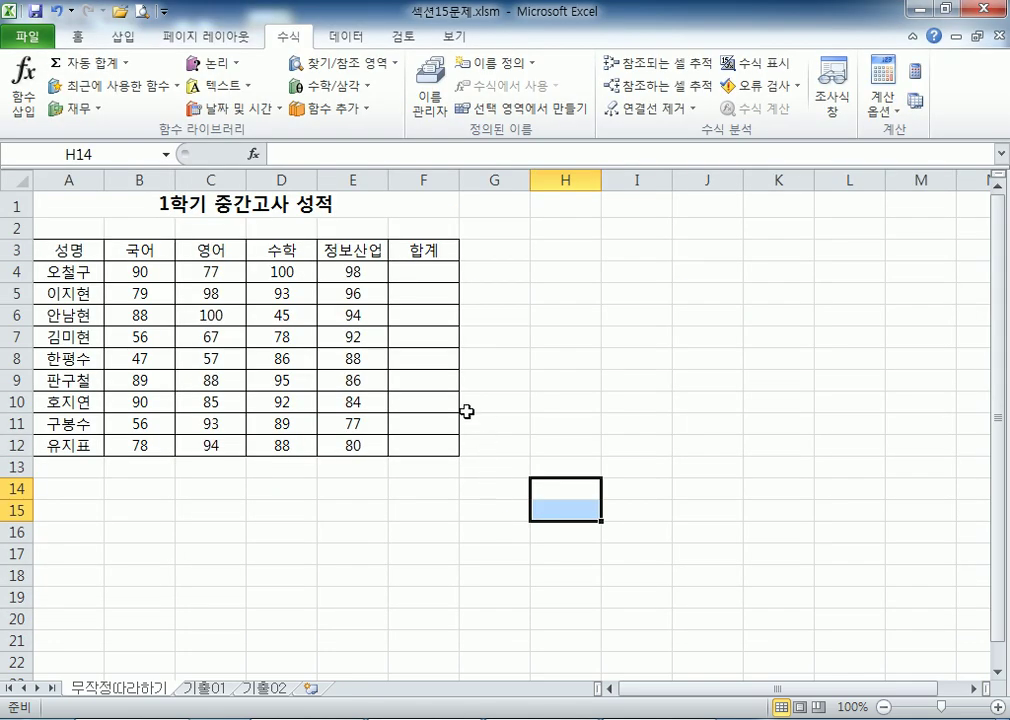
click(94, 209)
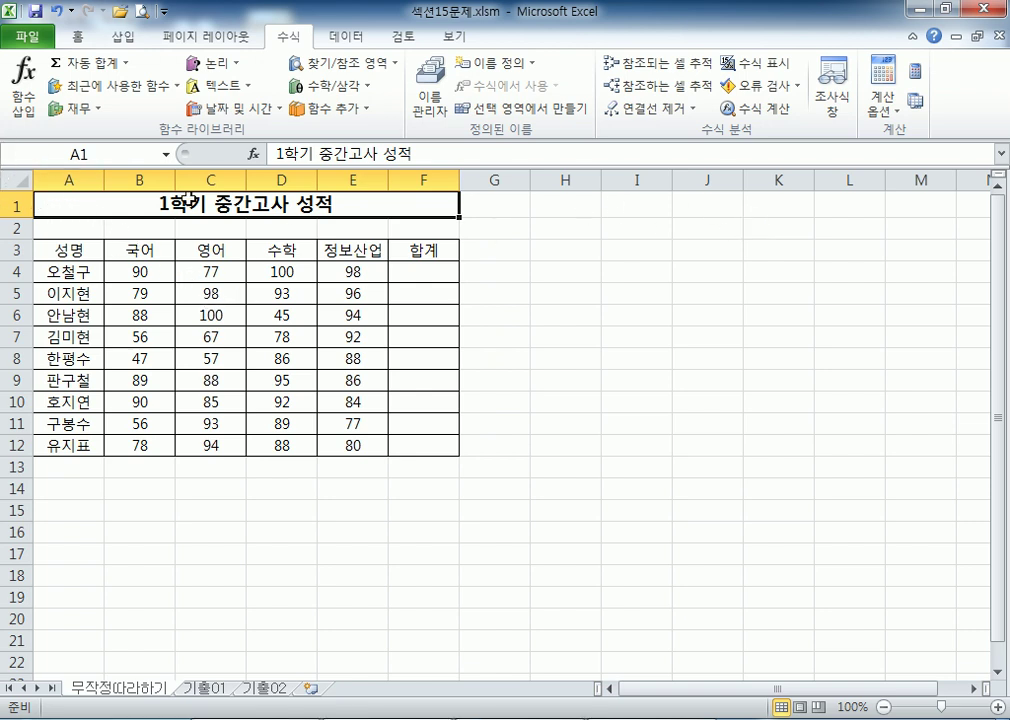
click(72, 228)
click(64, 210)
click(415, 272)
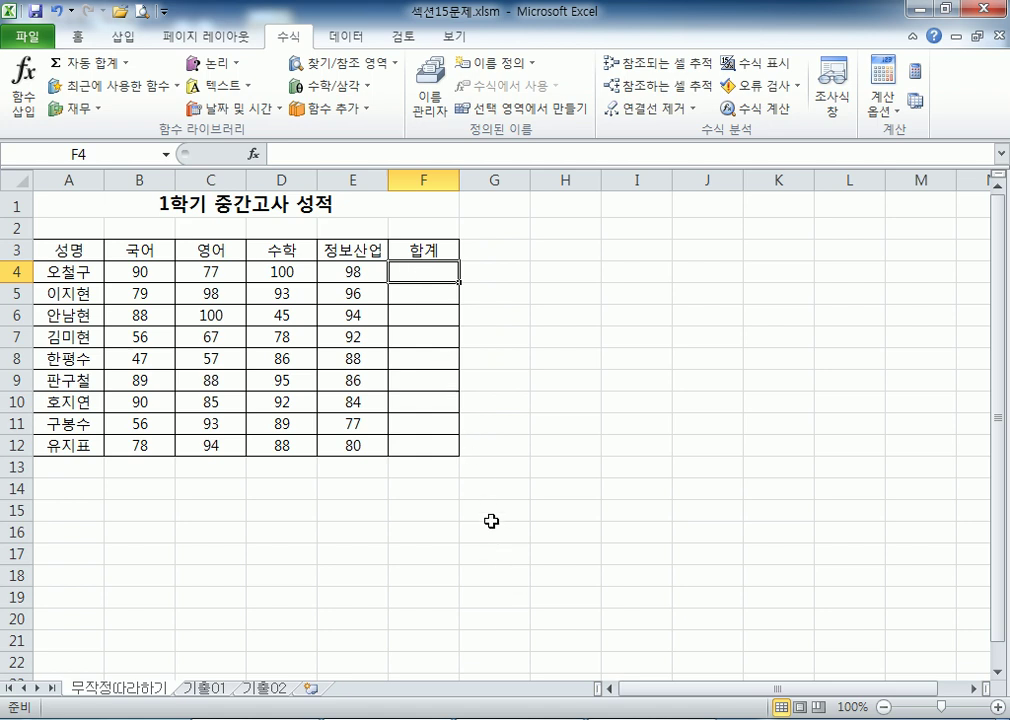
click(72, 205)
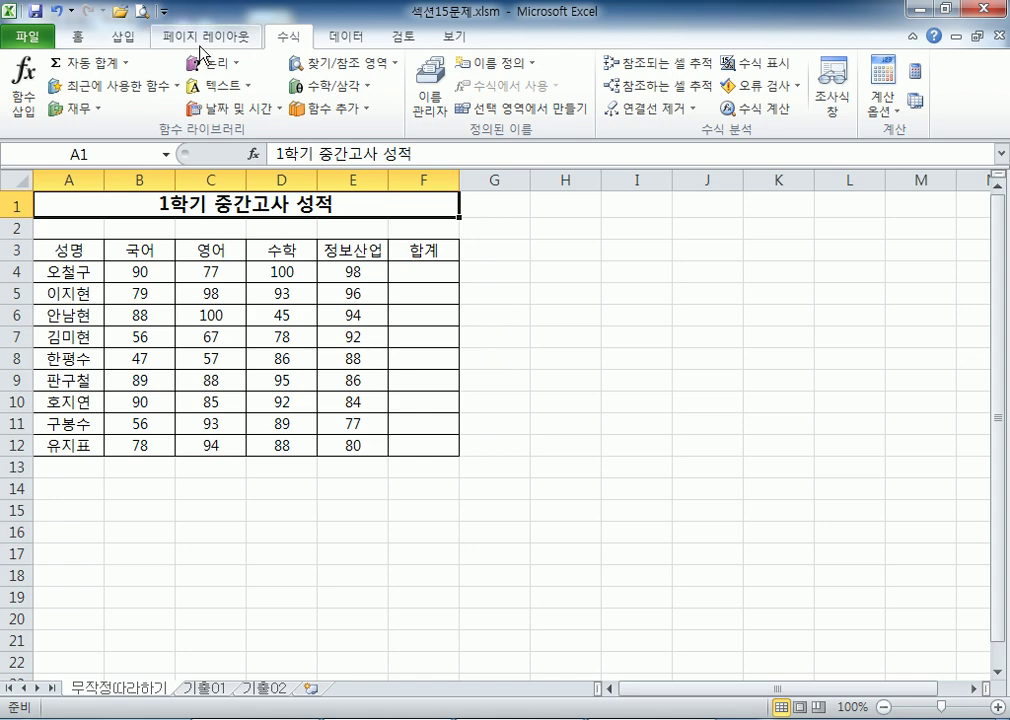
- Try to enable the 개발 도구 tab in the ribbon customization options and close the options without applying the change
click(76, 38)
click(455, 37)
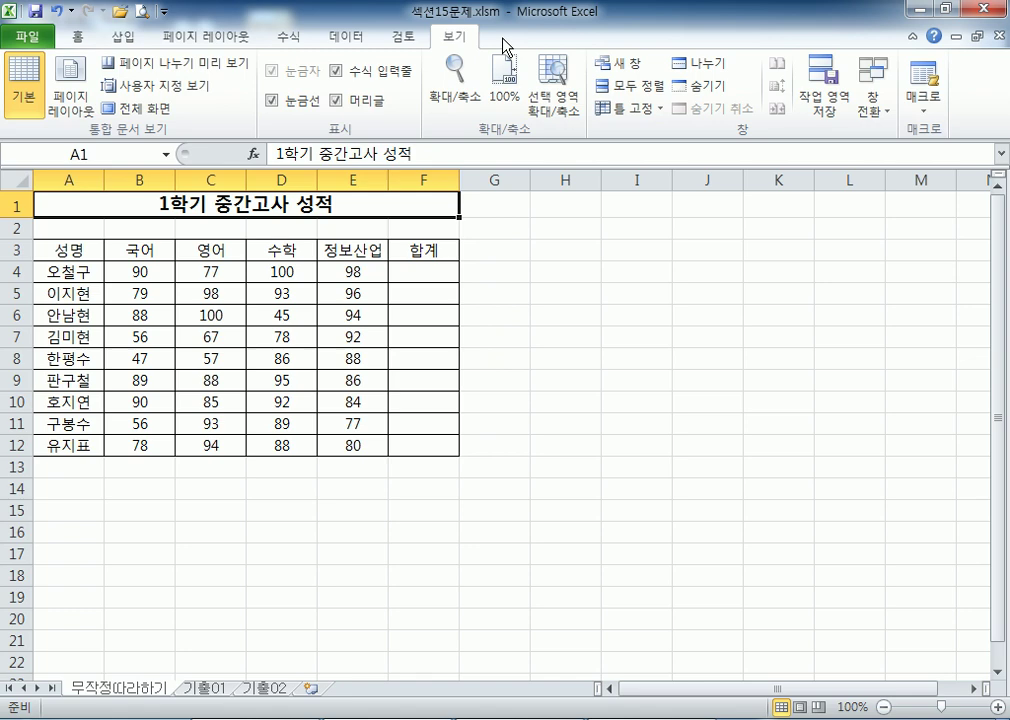
click(38, 37)
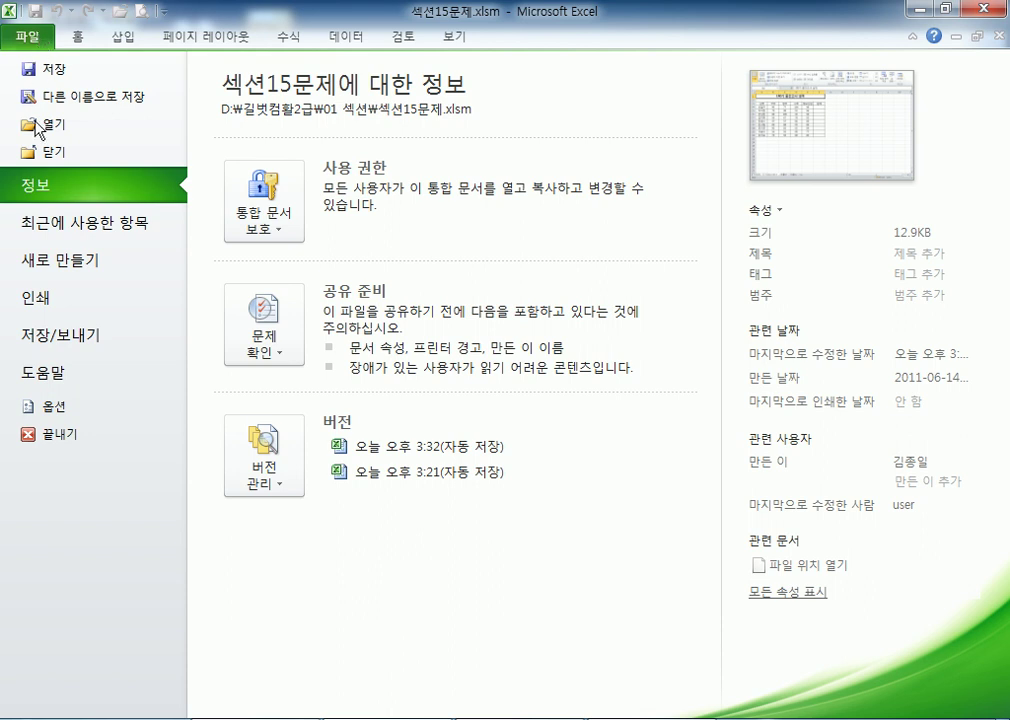
click(58, 408)
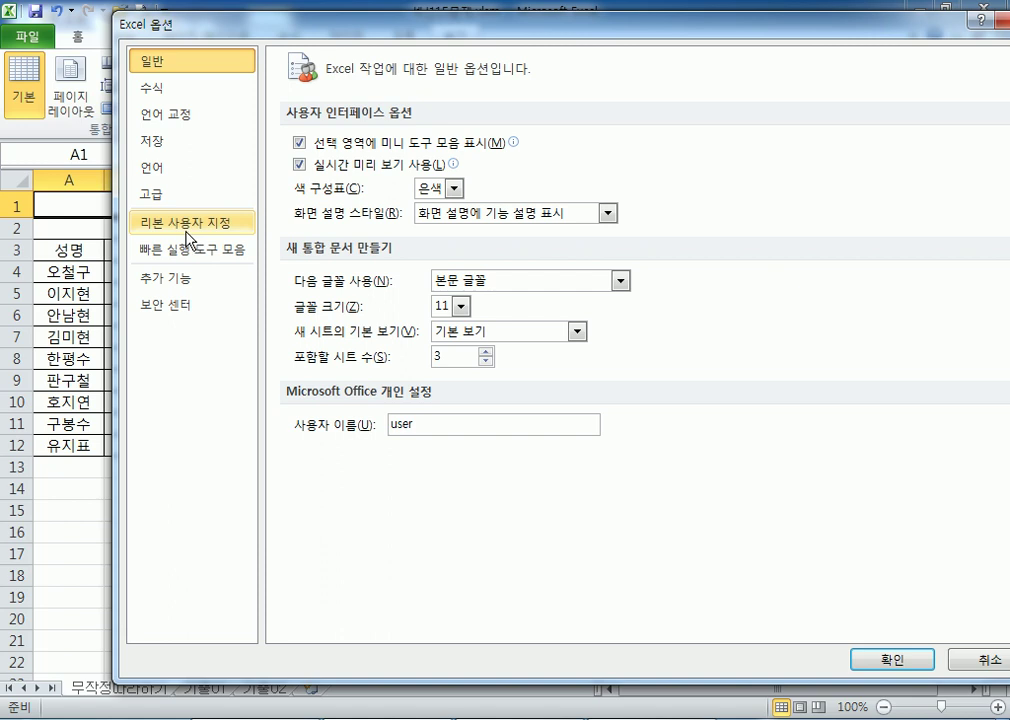
click(189, 239)
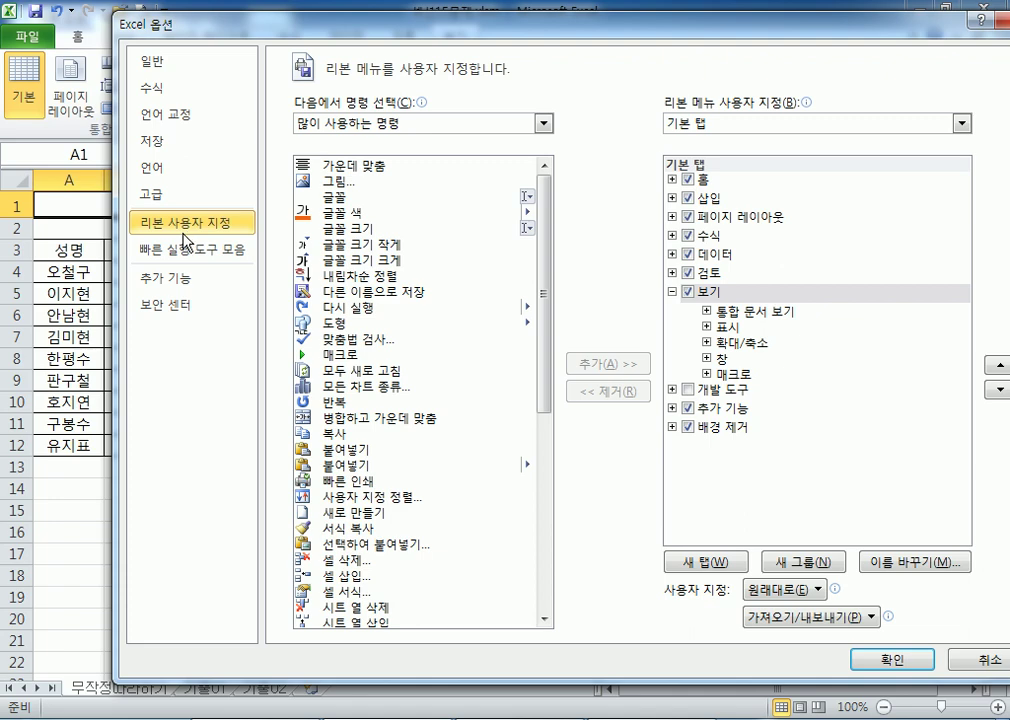
drag(649, 15, 565, 5)
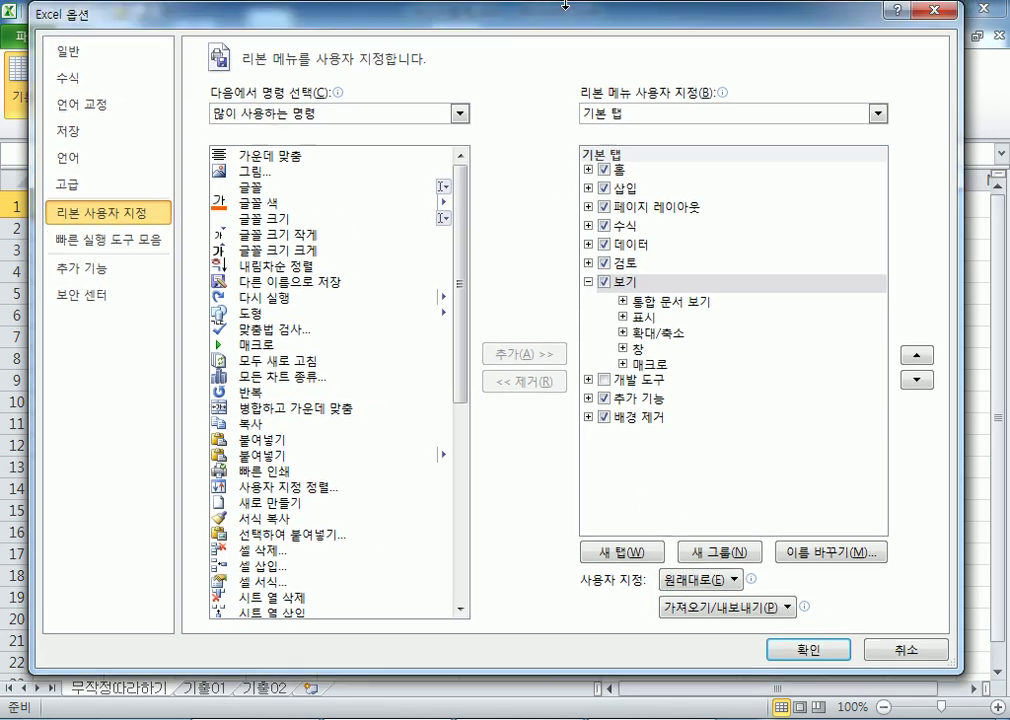
click(589, 282)
click(641, 304)
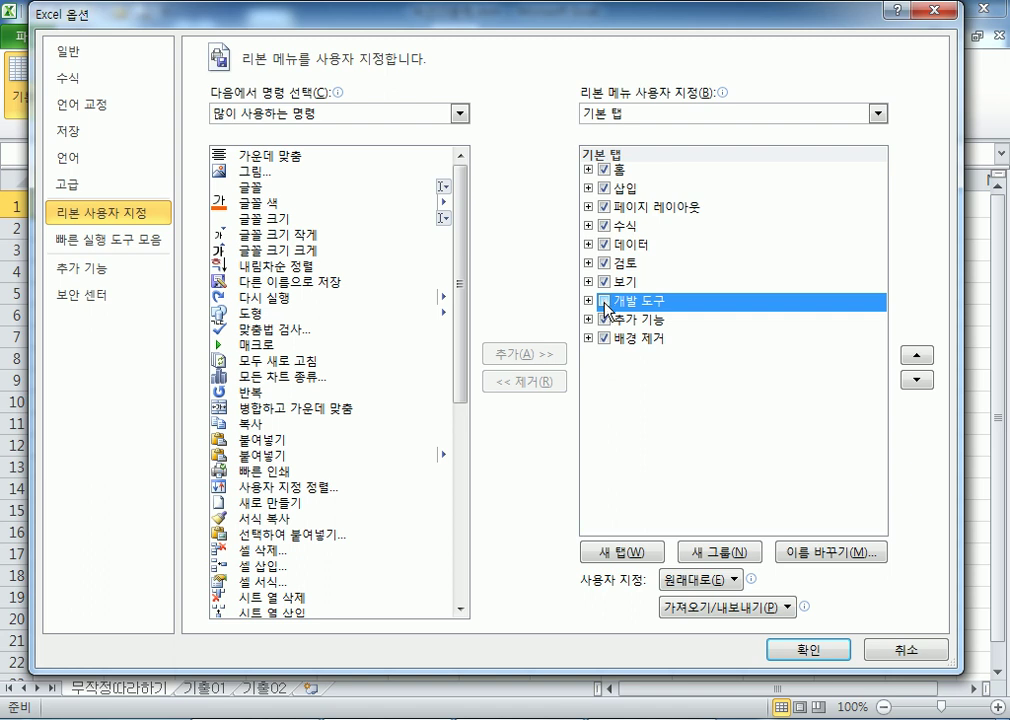
click(604, 304)
click(907, 651)
- Review the ribbon customization list with the 홈 tab active and close the options without changes
click(78, 38)
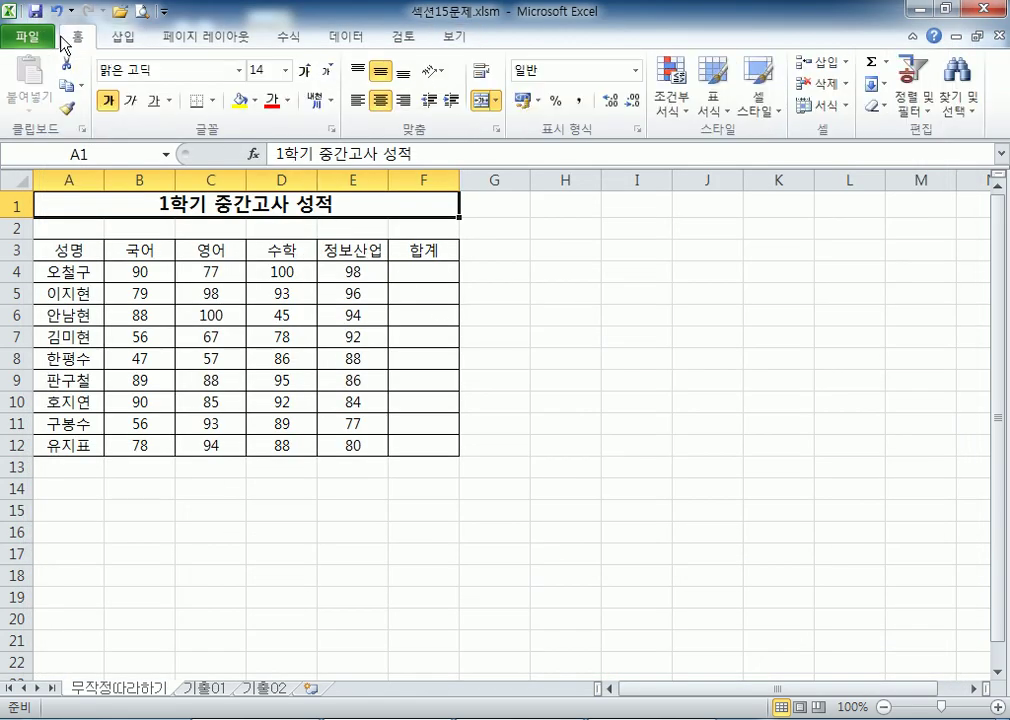
click(26, 40)
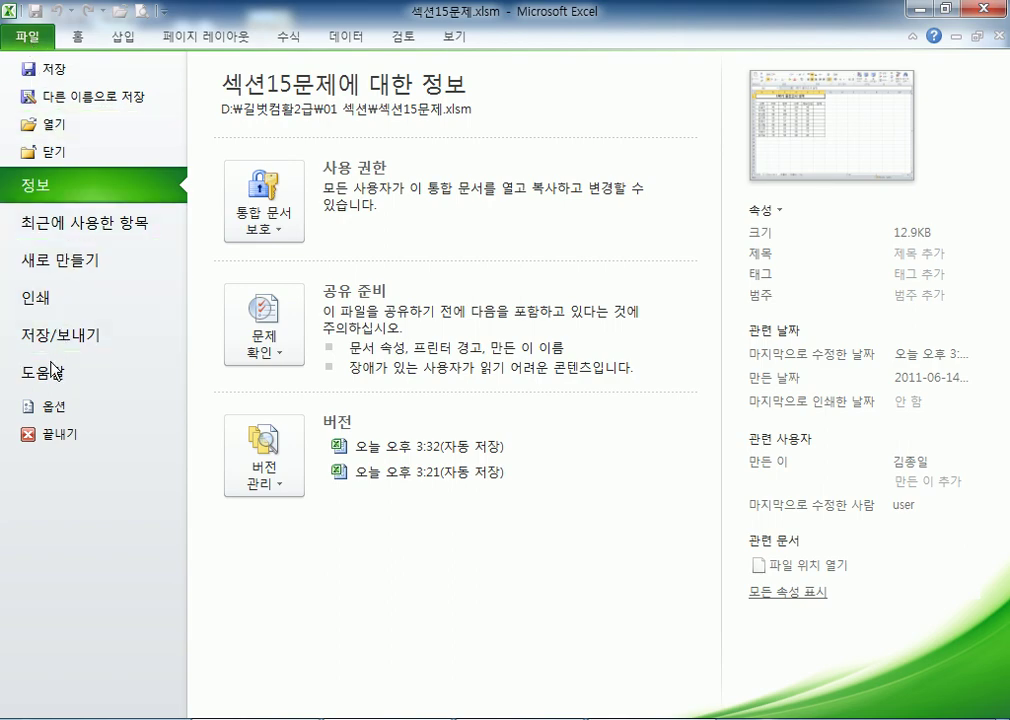
click(50, 410)
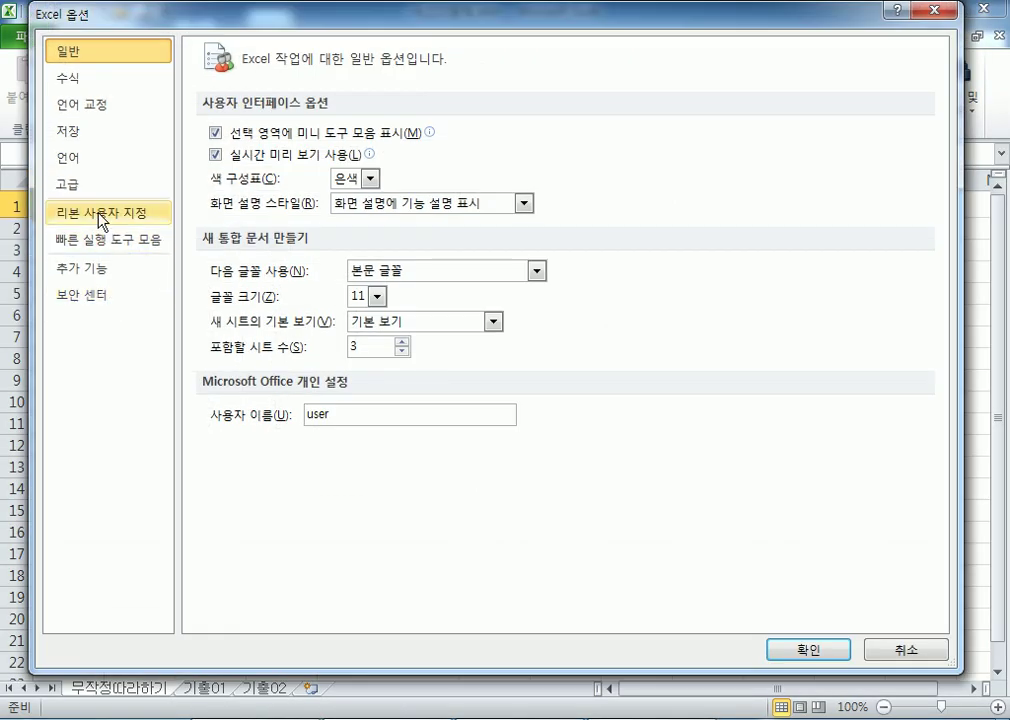
click(99, 214)
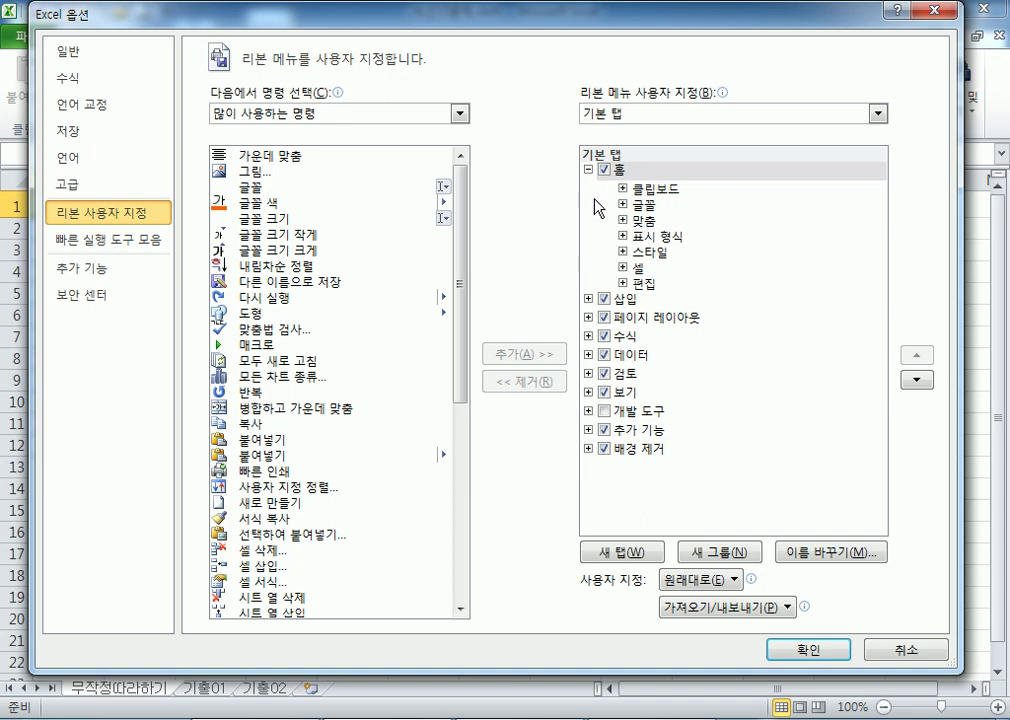
key(Escape)
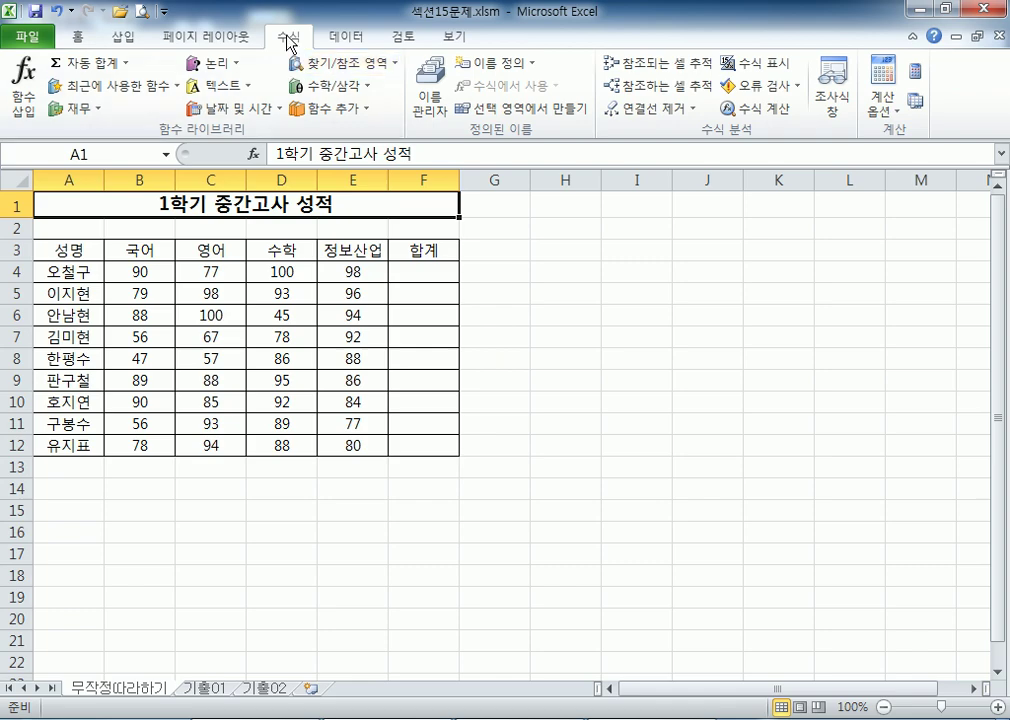
- Enable the 개발 도구 tab in the ribbon customization options and display its commands
click(30, 36)
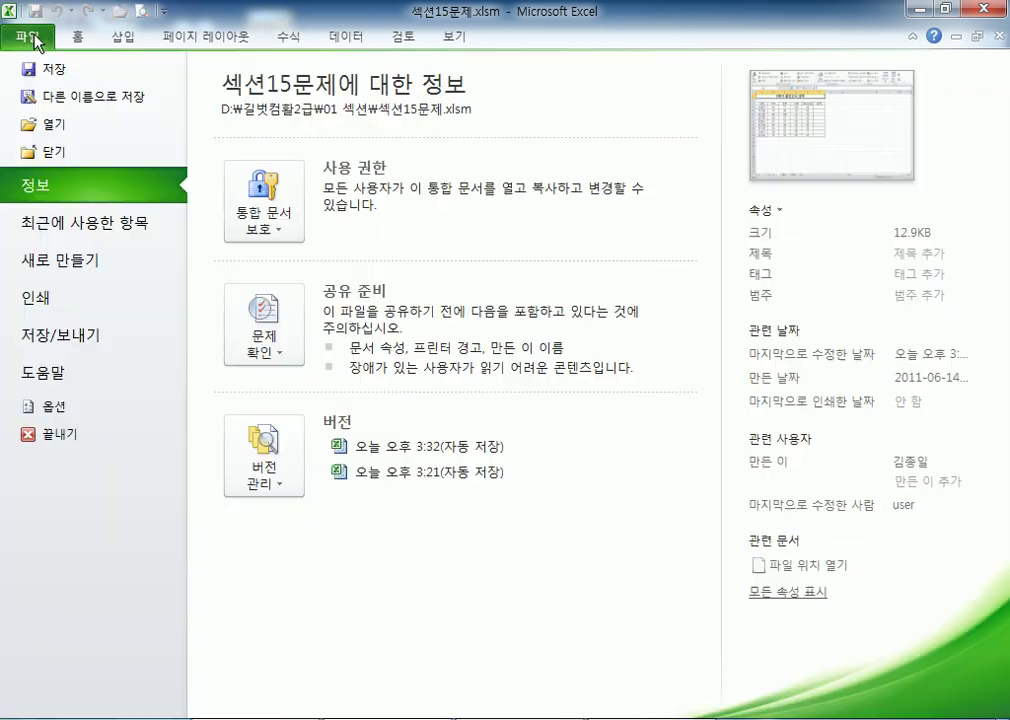
click(42, 406)
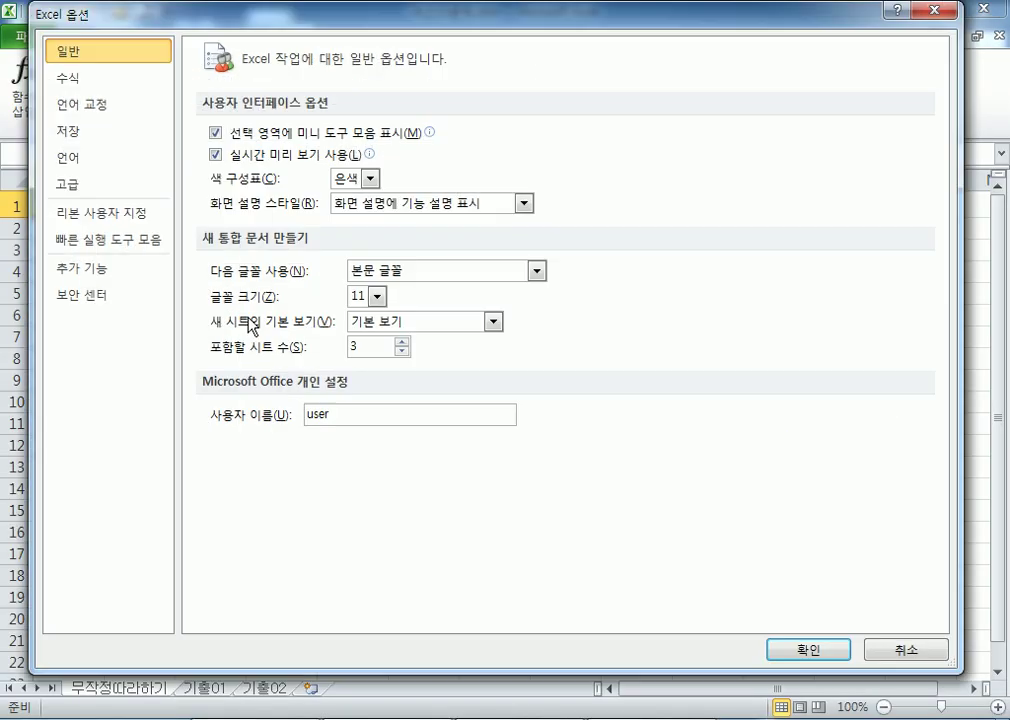
click(125, 214)
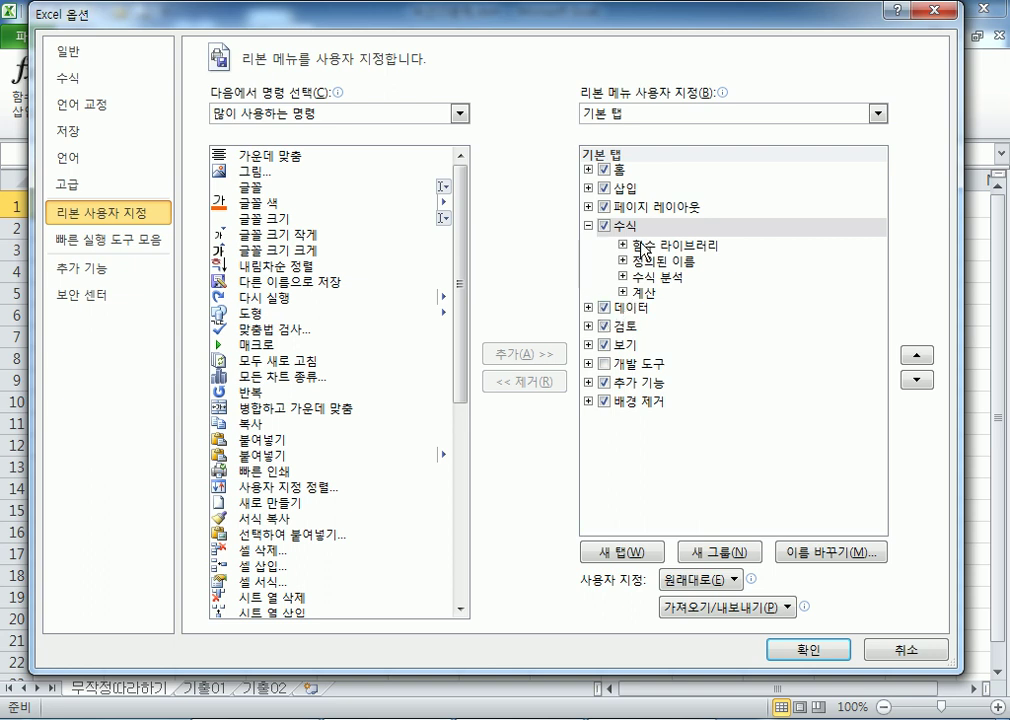
click(588, 364)
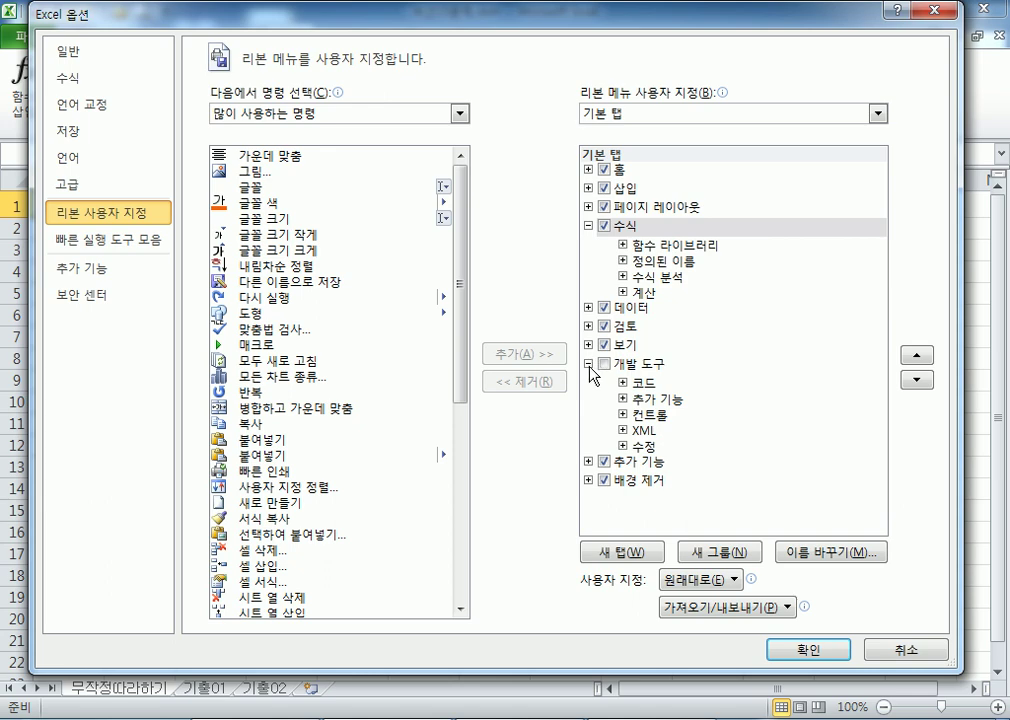
click(589, 365)
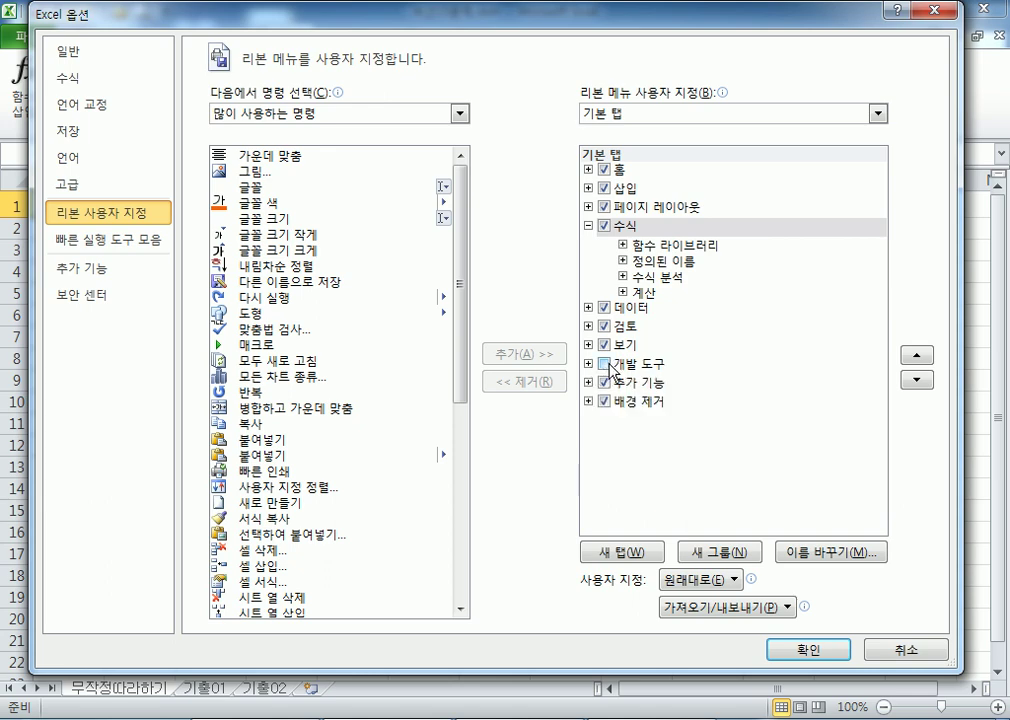
click(604, 364)
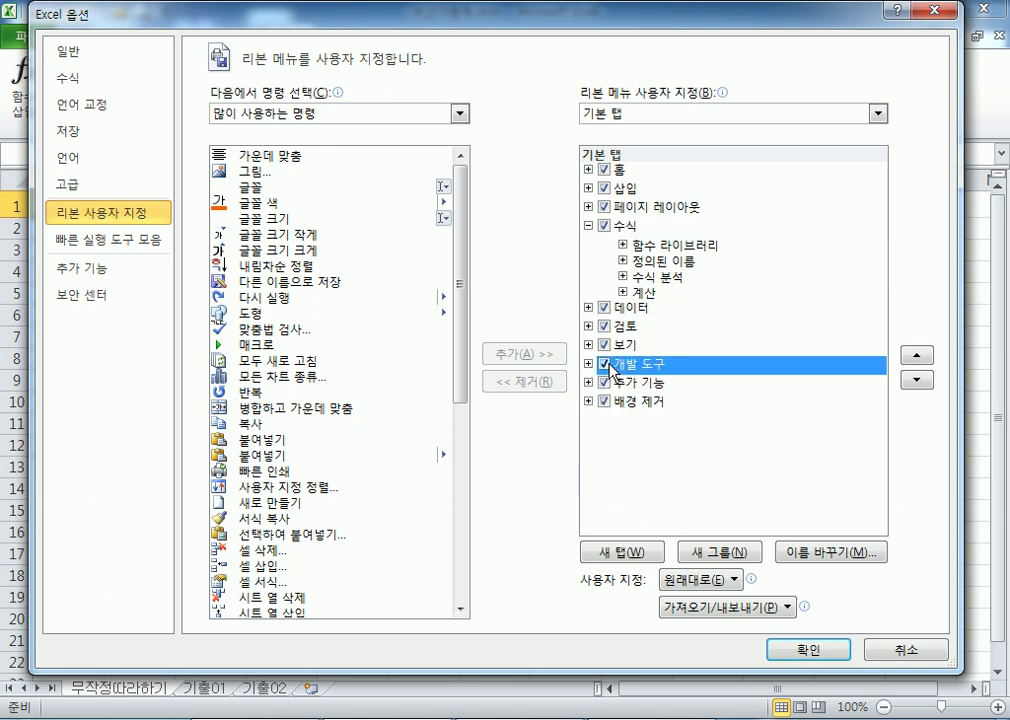
click(808, 650)
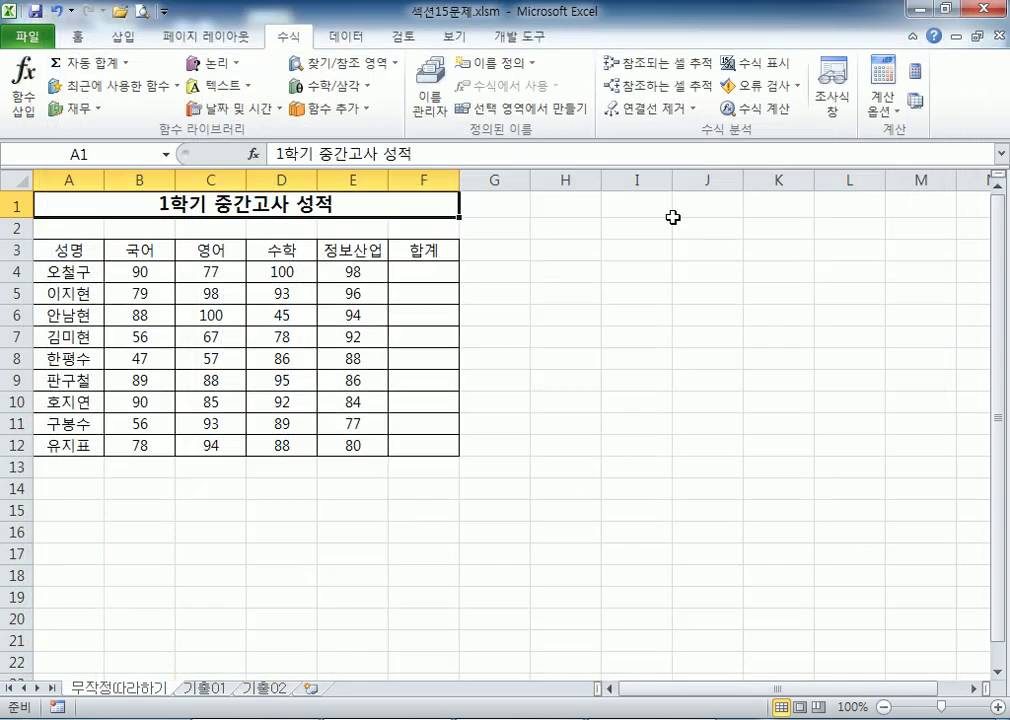
click(453, 37)
click(517, 37)
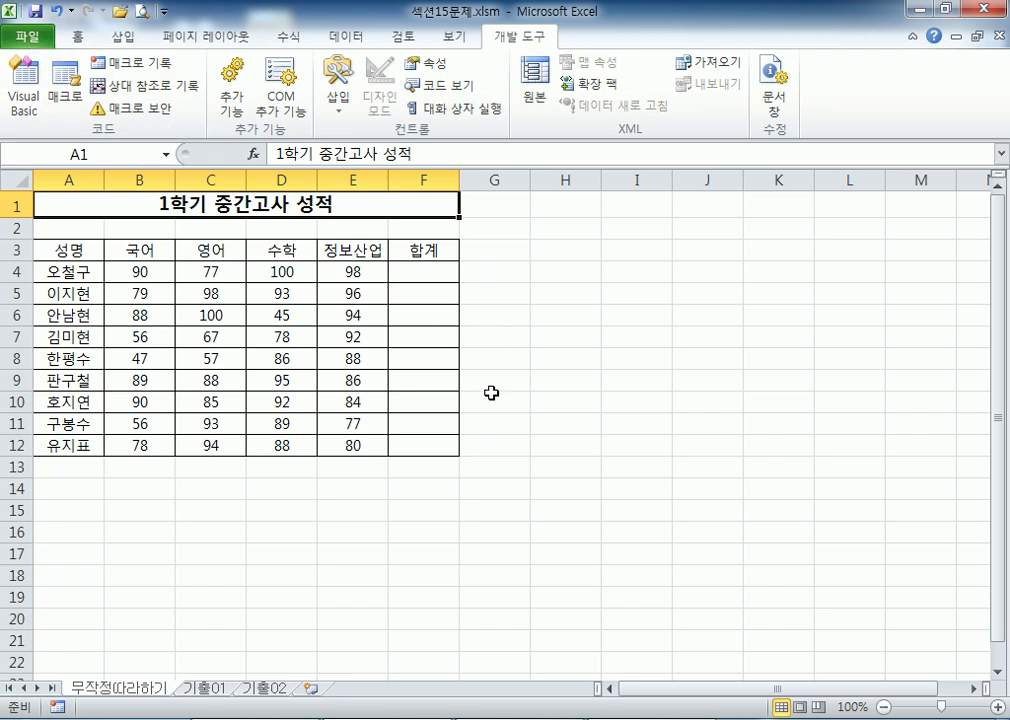
- Close the 섹션15문제.xlsm workbook without saving its changes
right_click(388, 719)
click(383, 692)
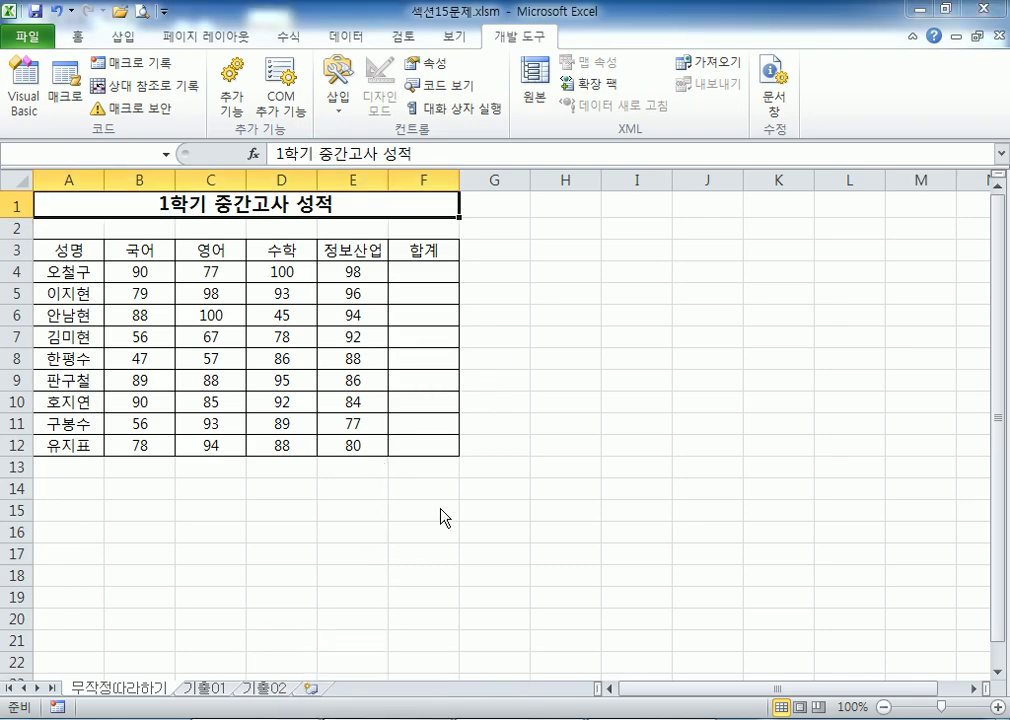
click(497, 406)
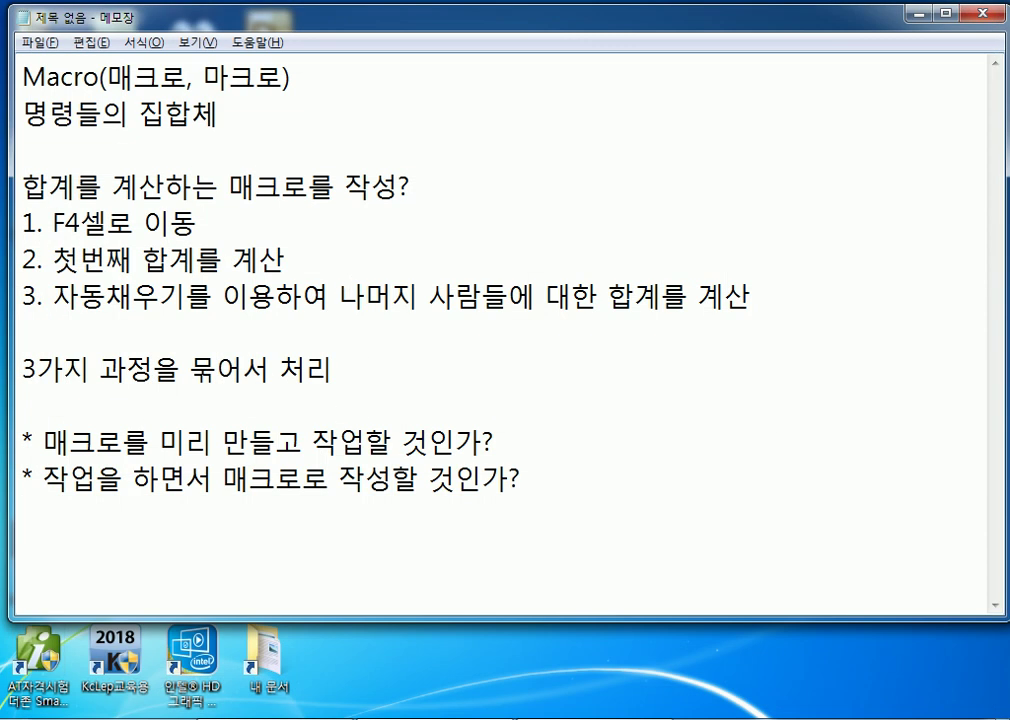
- Open 섹션15문제.xlsm from the 길벗컴활2급\01 섹션 folder on drive D: in File Explorer
key(super+e)
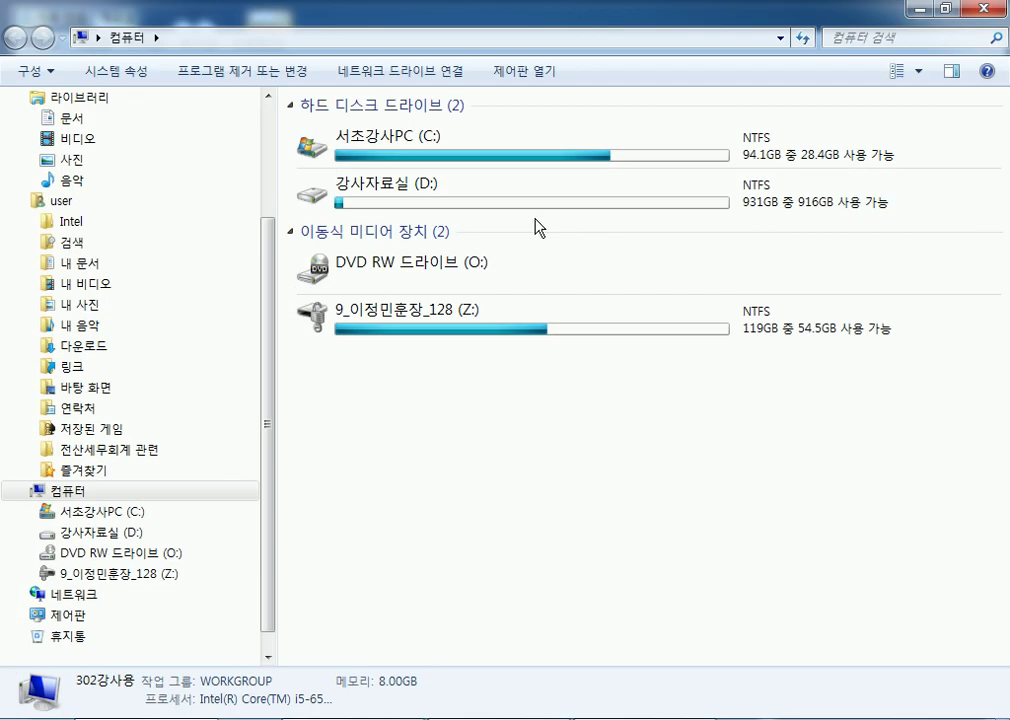
double_click(369, 194)
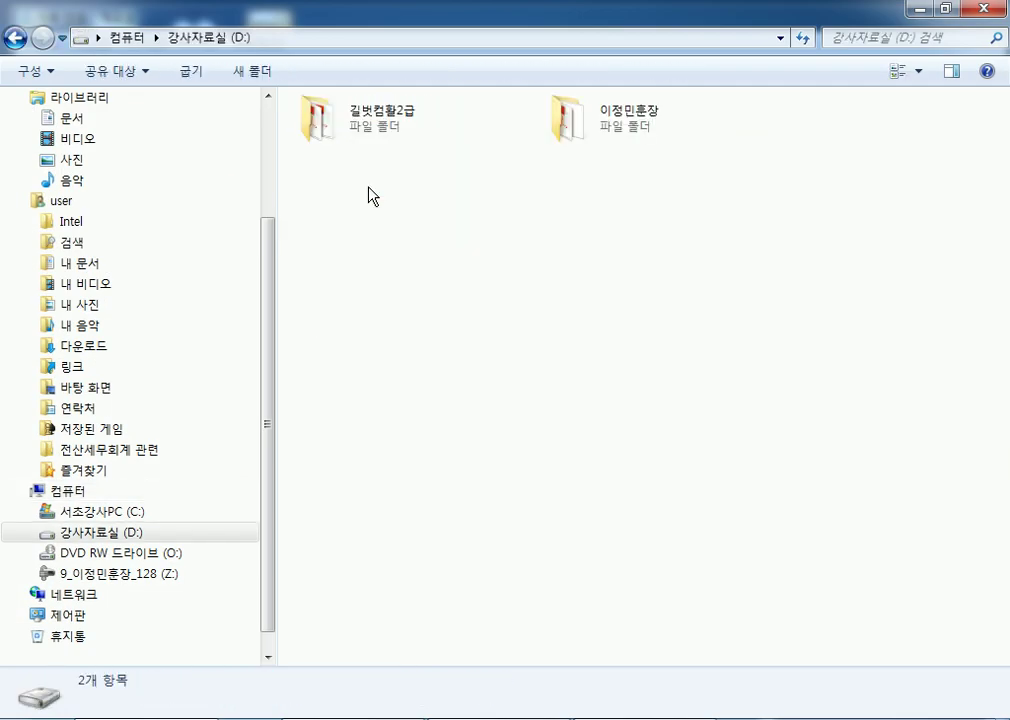
click(406, 122)
double_click(406, 122)
double_click(330, 128)
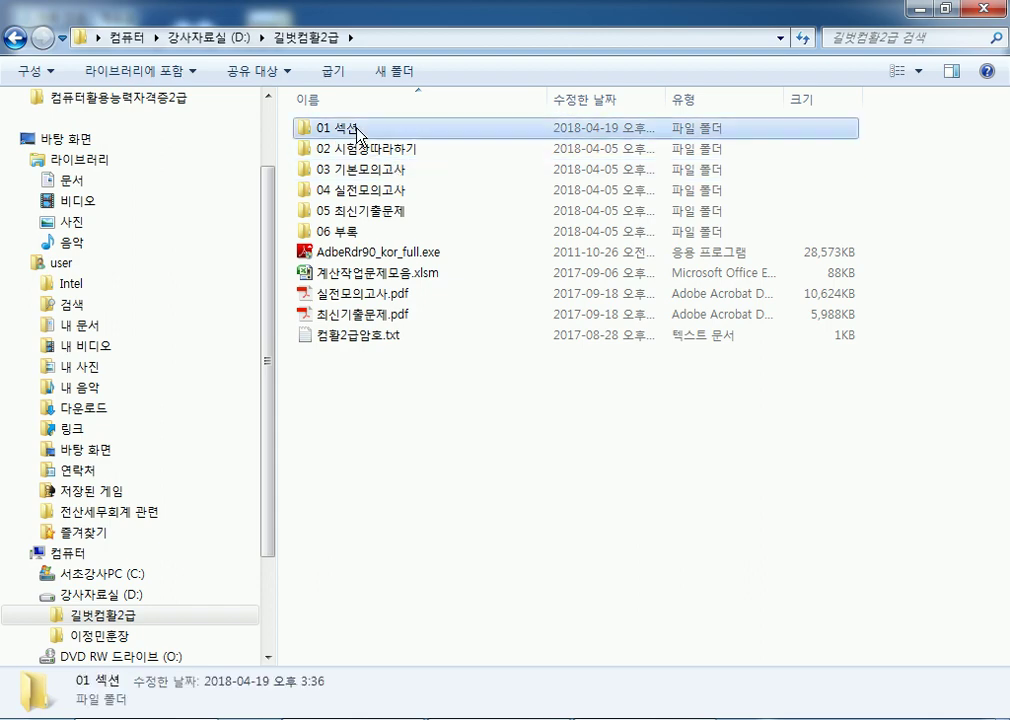
scroll(400, 400, down, 3)
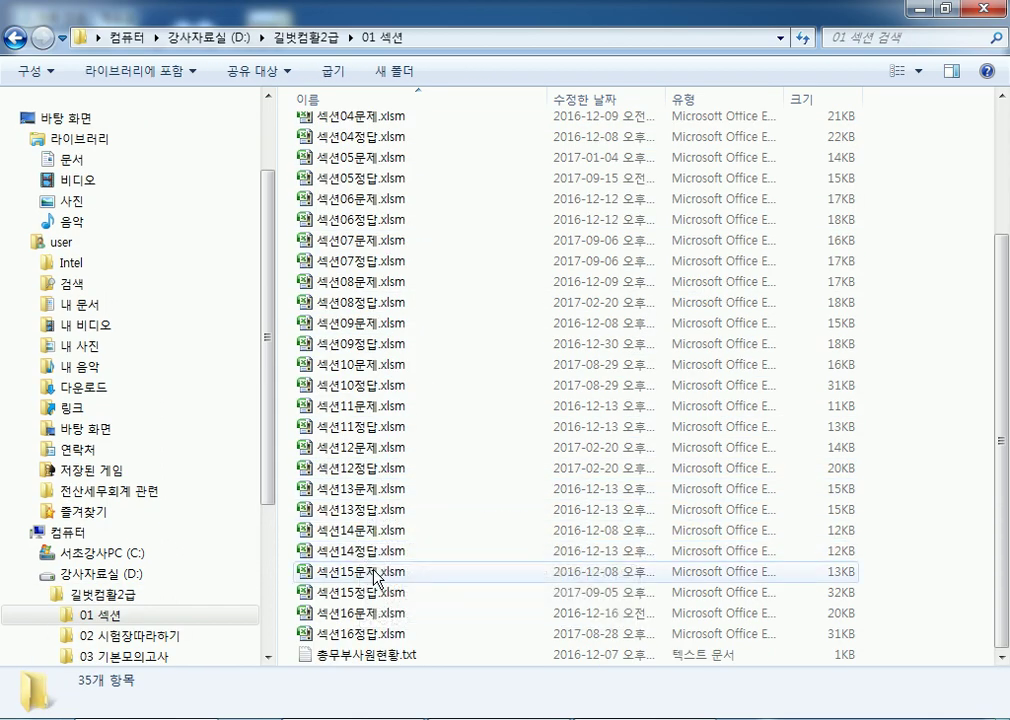
double_click(373, 576)
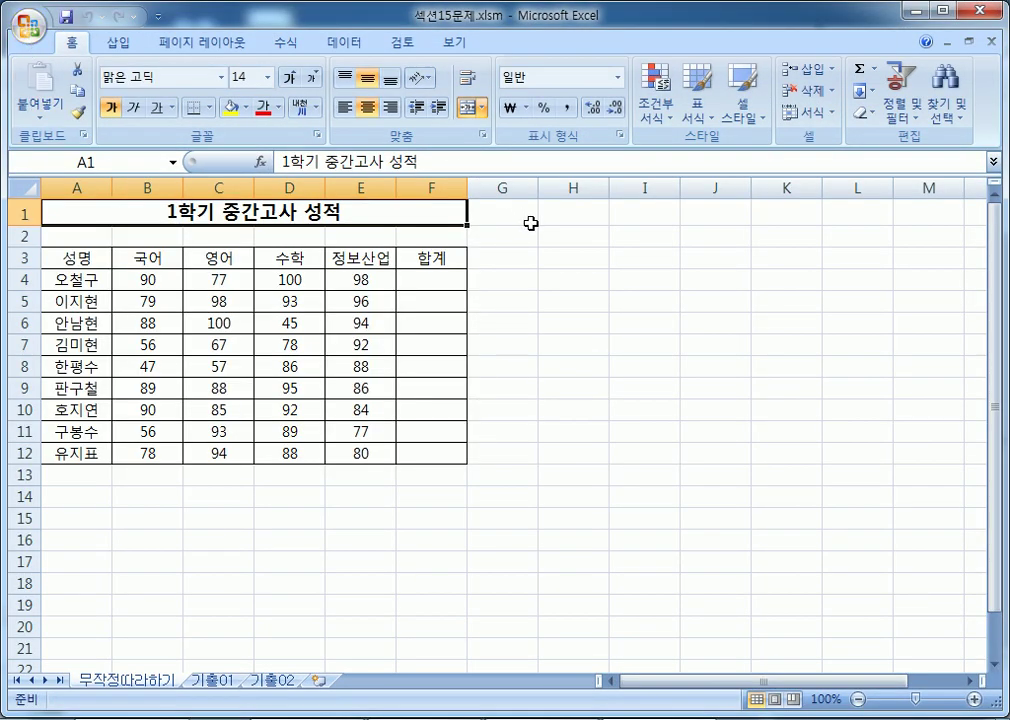
- View the Office menu of Excel 2007, dismiss it, and close the workbook window
click(31, 24)
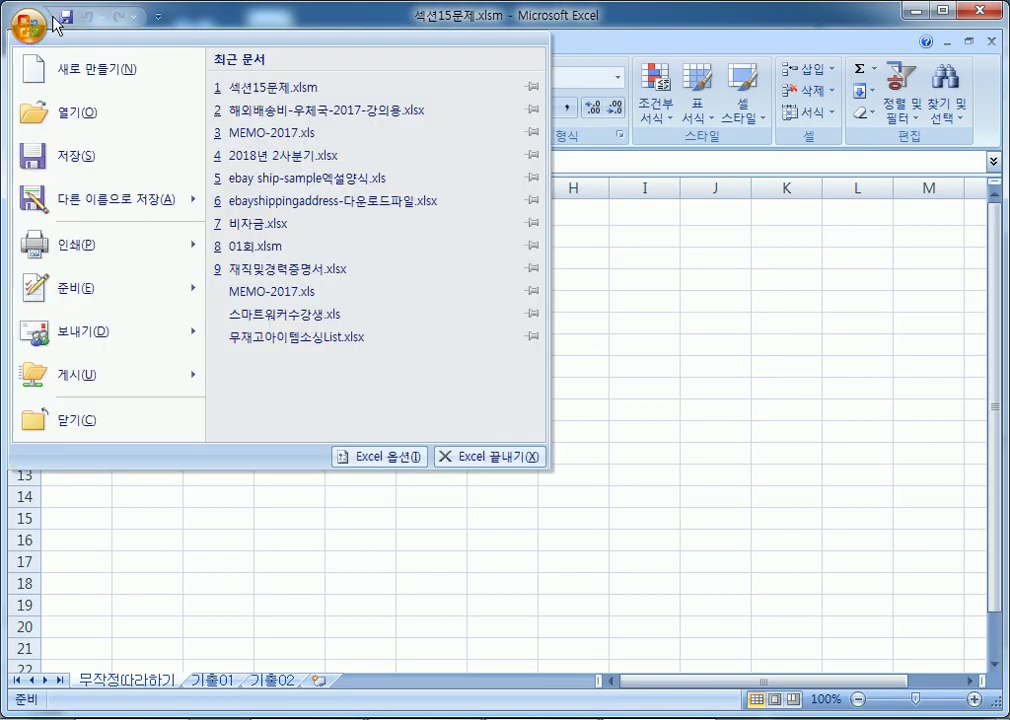
click(688, 18)
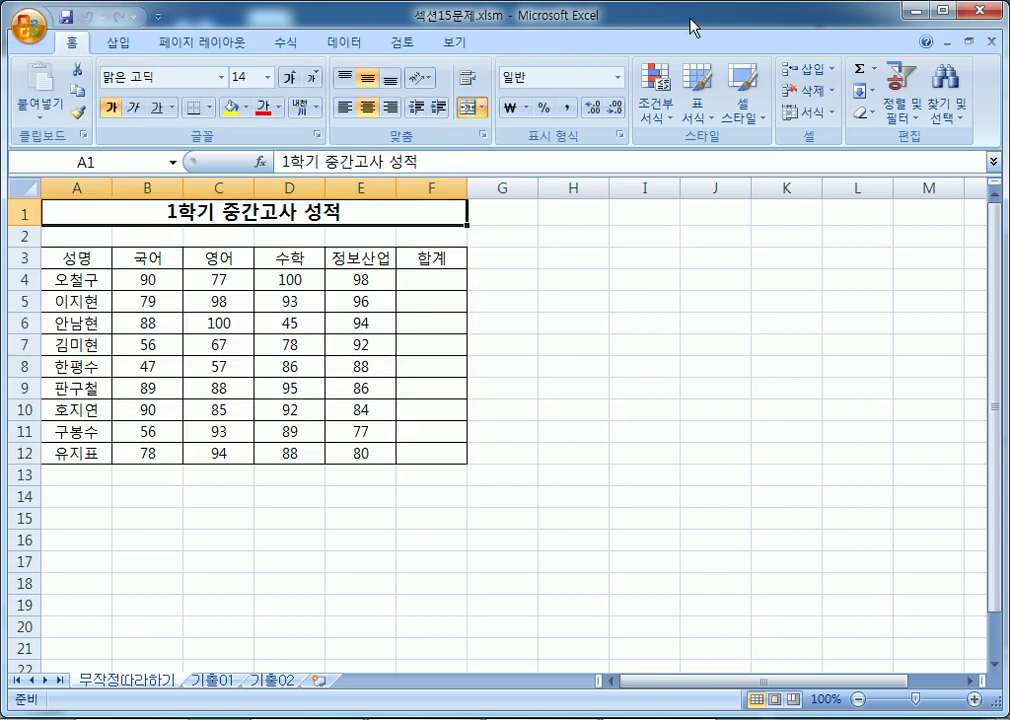
click(981, 12)
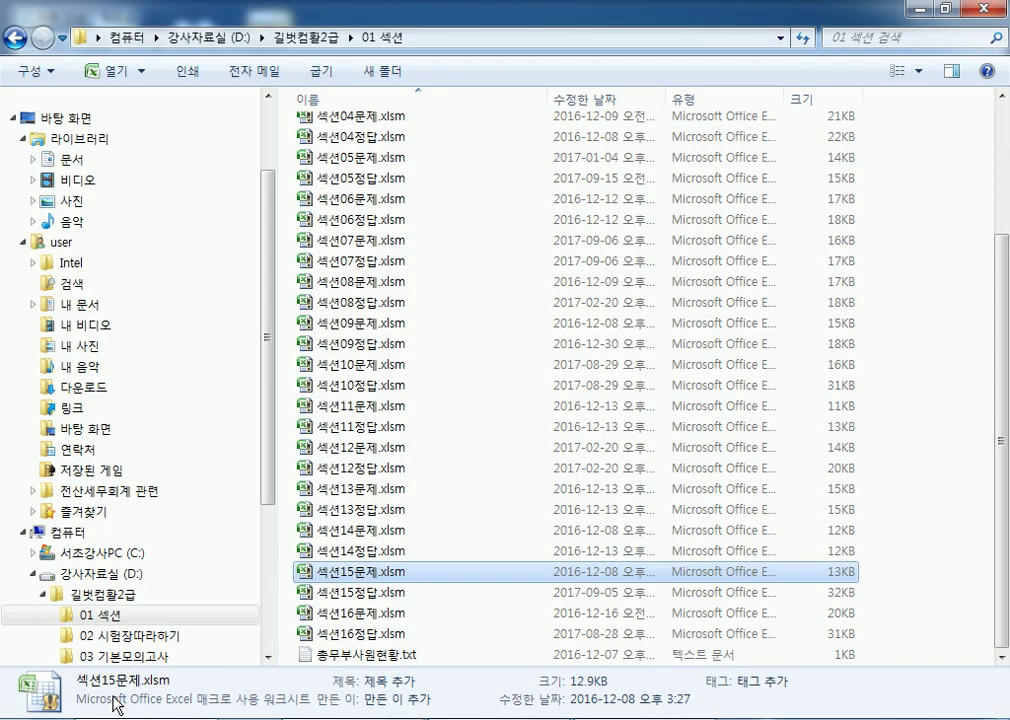
- Start Microsoft Excel 2010 and open 섹션15문제.xlsm in it from the 01 섹션 folder
key(super)
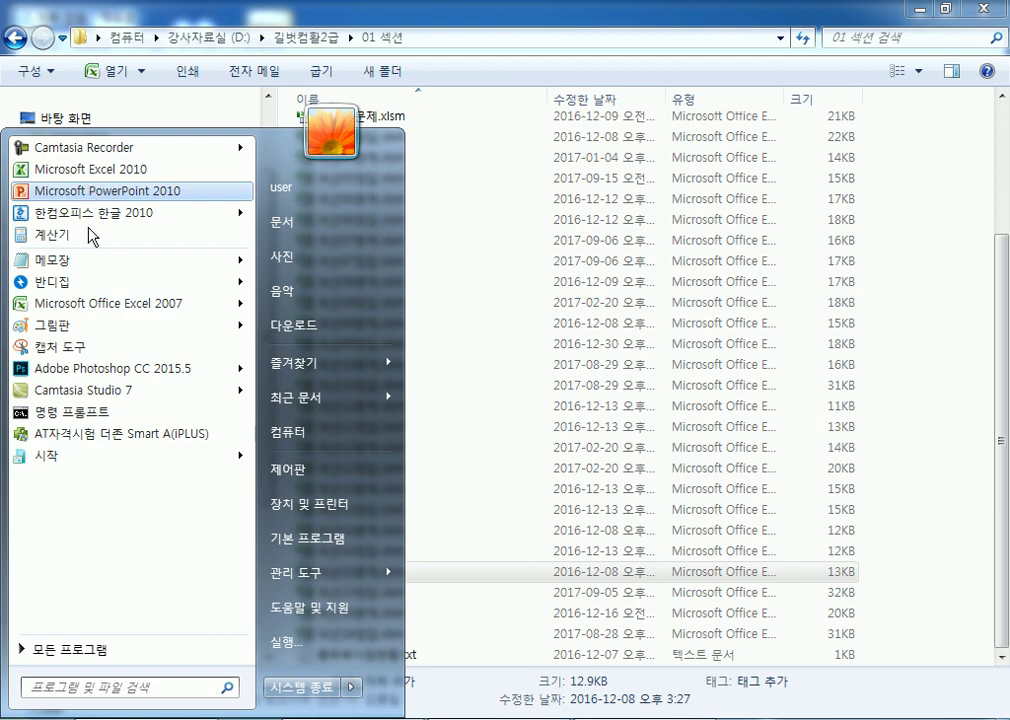
click(101, 658)
scroll(138, 395, down, 5)
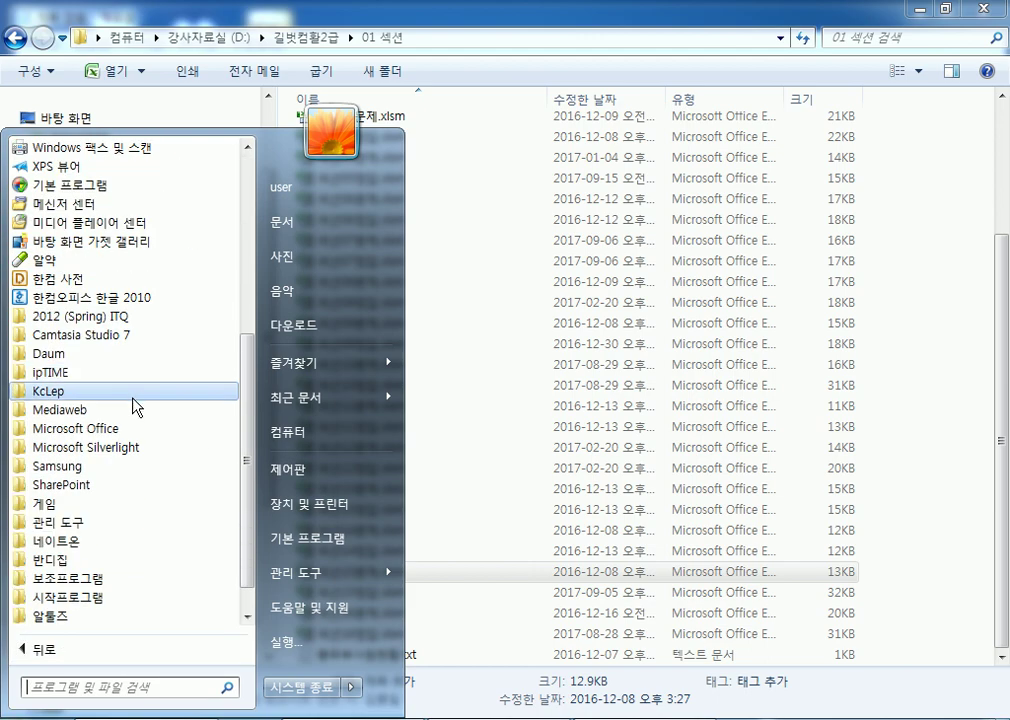
click(126, 394)
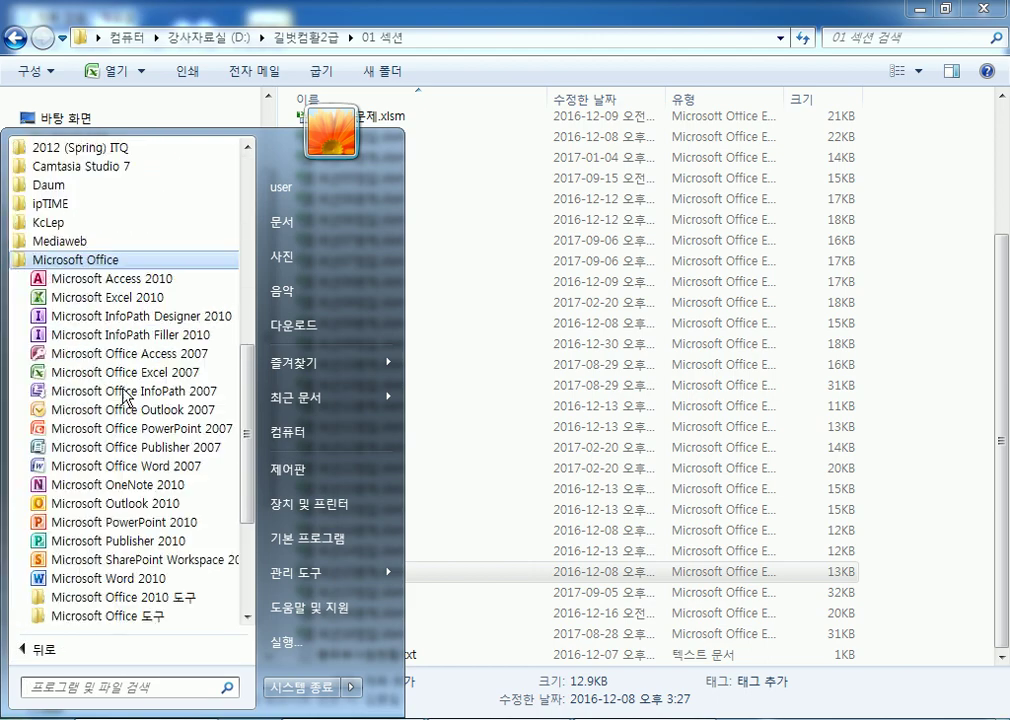
click(110, 297)
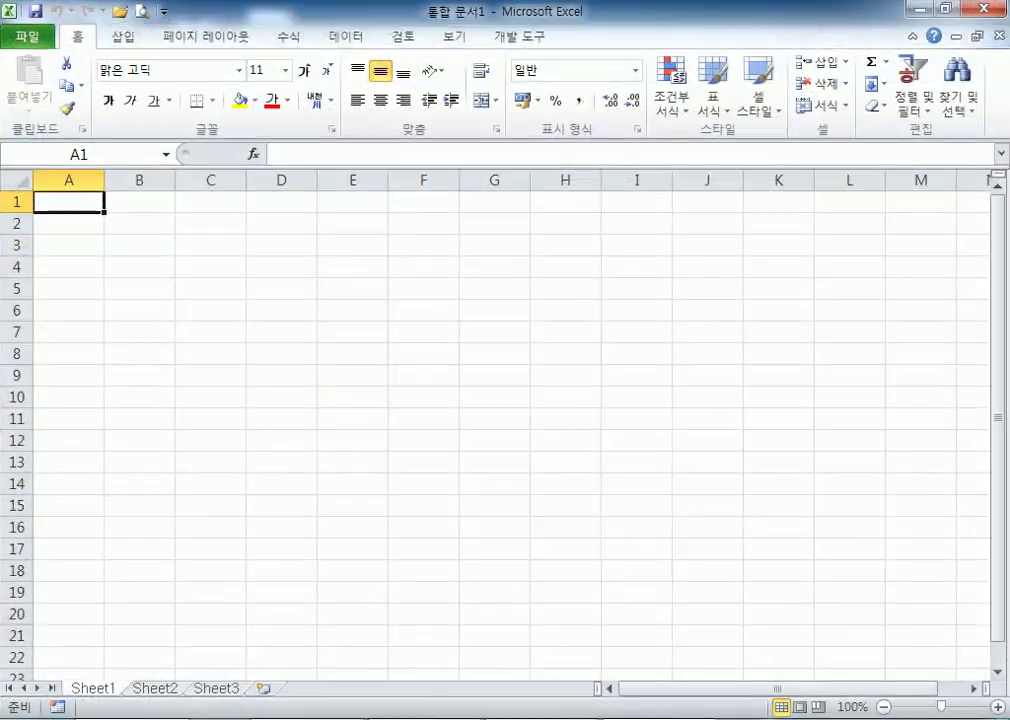
click(375, 719)
double_click(381, 572)
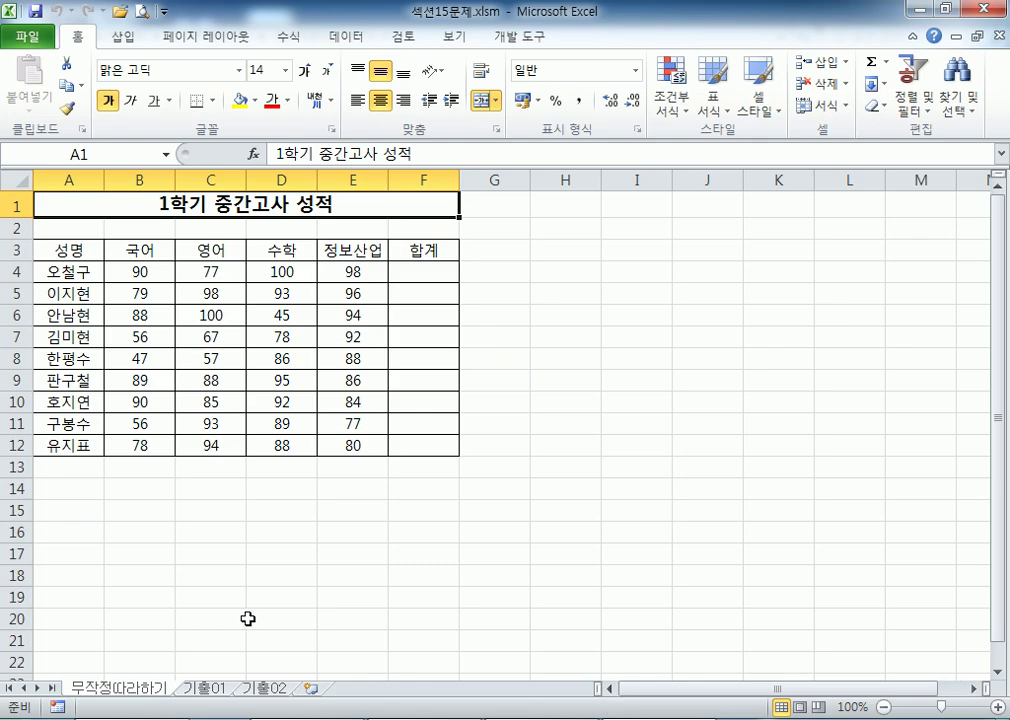
- Close the Excel 2010 window with 섹션15문제.xlsm, discarding the changes
click(662, 719)
right_click(660, 719)
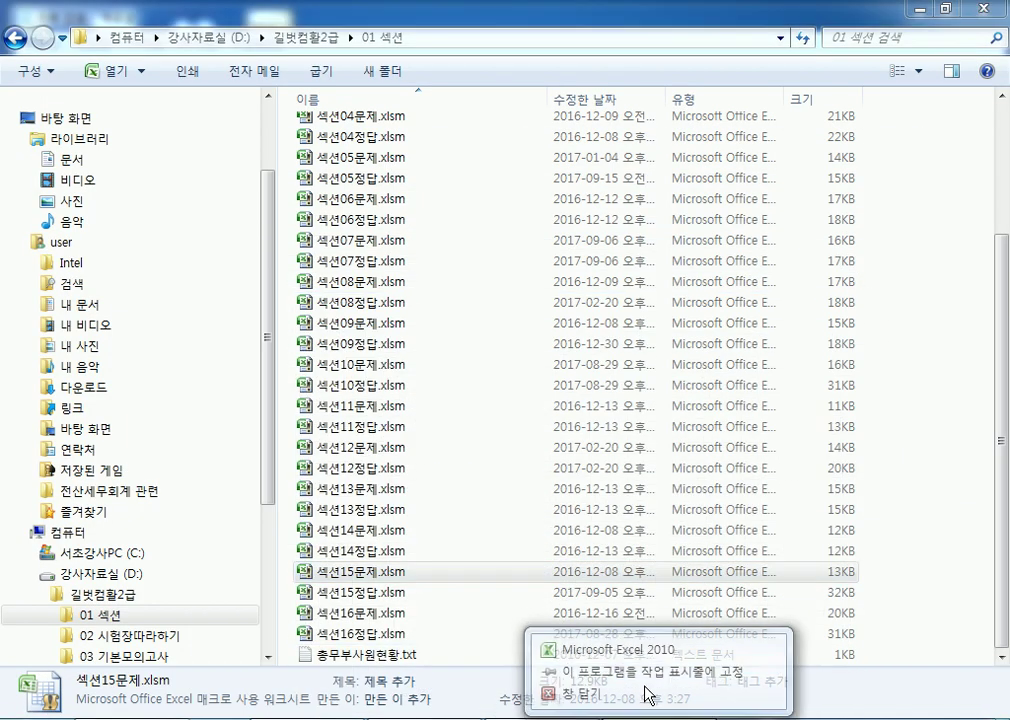
click(648, 694)
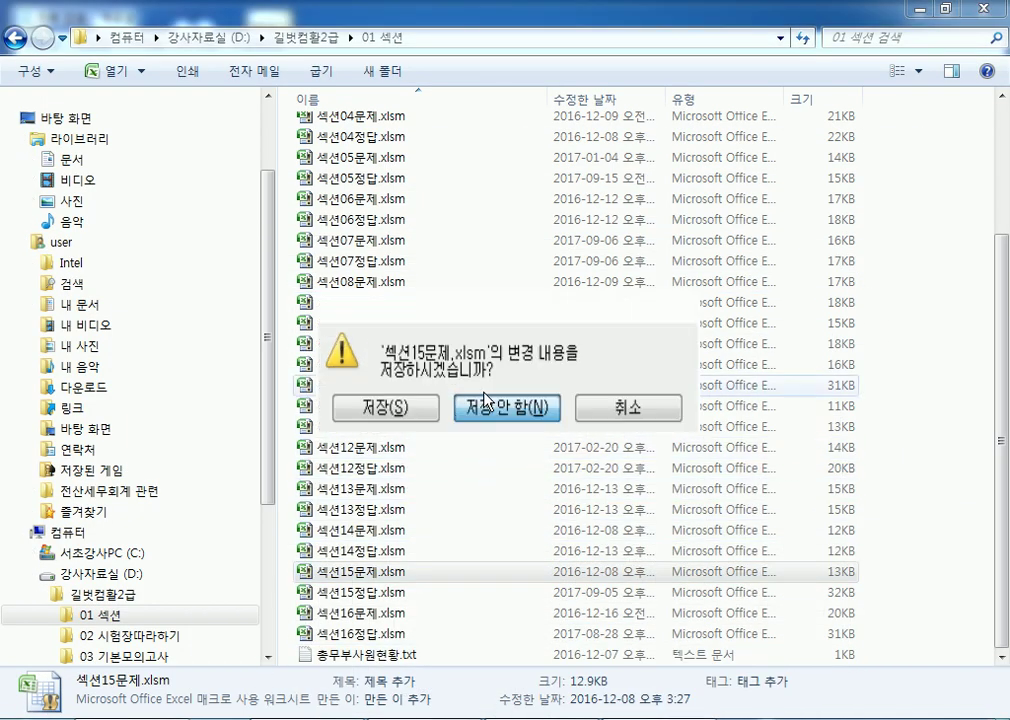
click(484, 405)
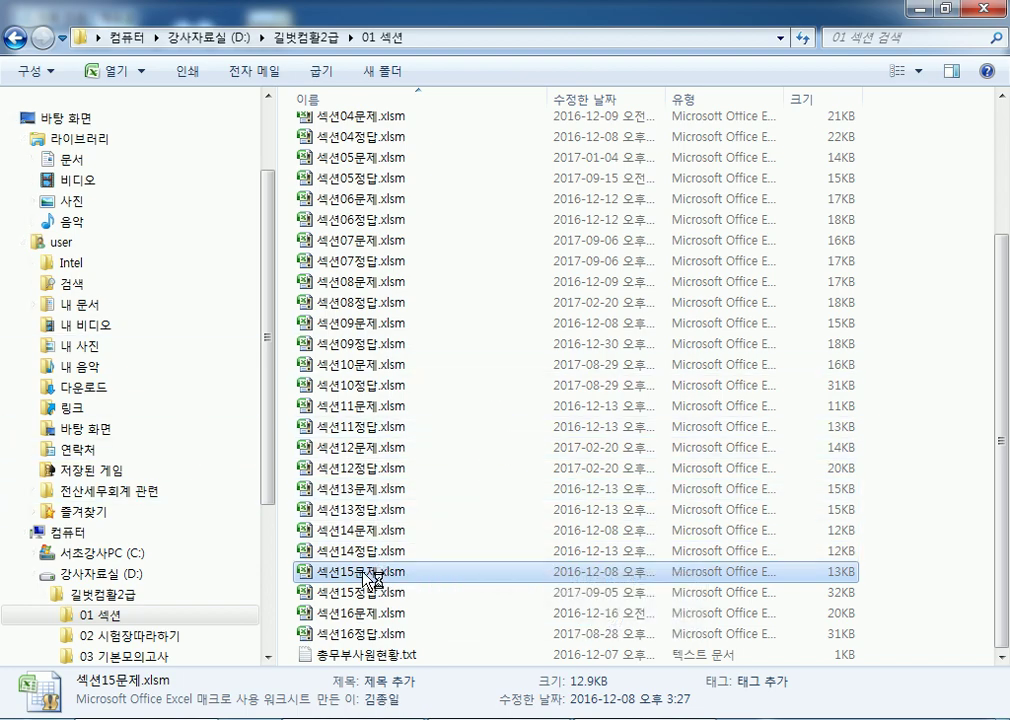
- Open 섹션15문제.xlsm in Excel 2007 and enable showing the 개발 도구 tab on the ribbon through the Excel options
double_click(364, 572)
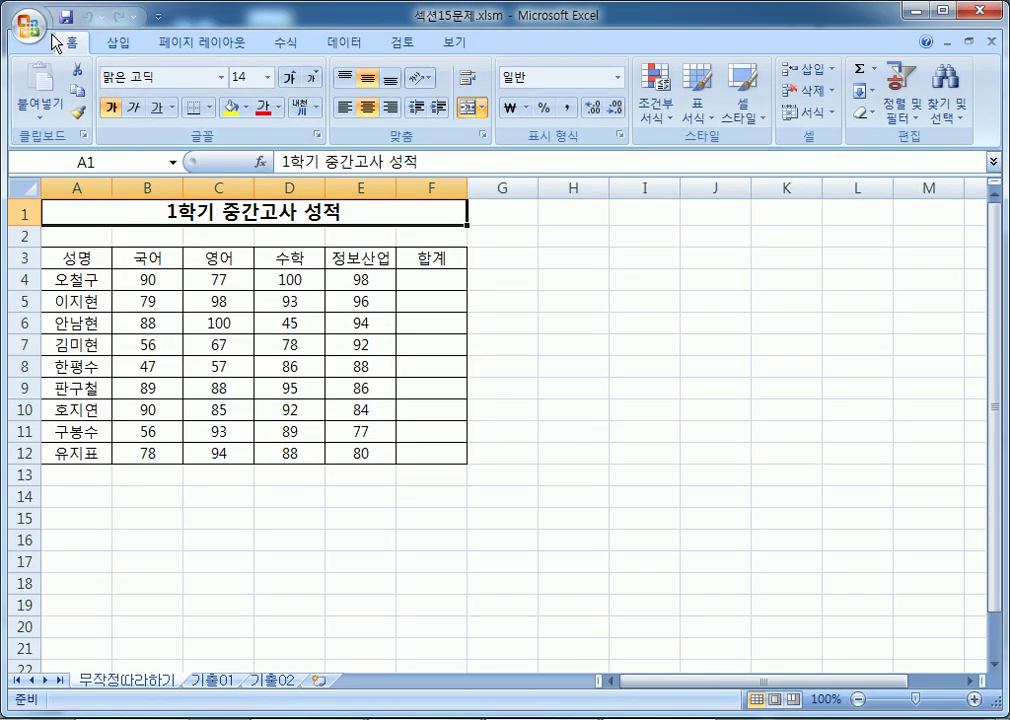
double_click(276, 22)
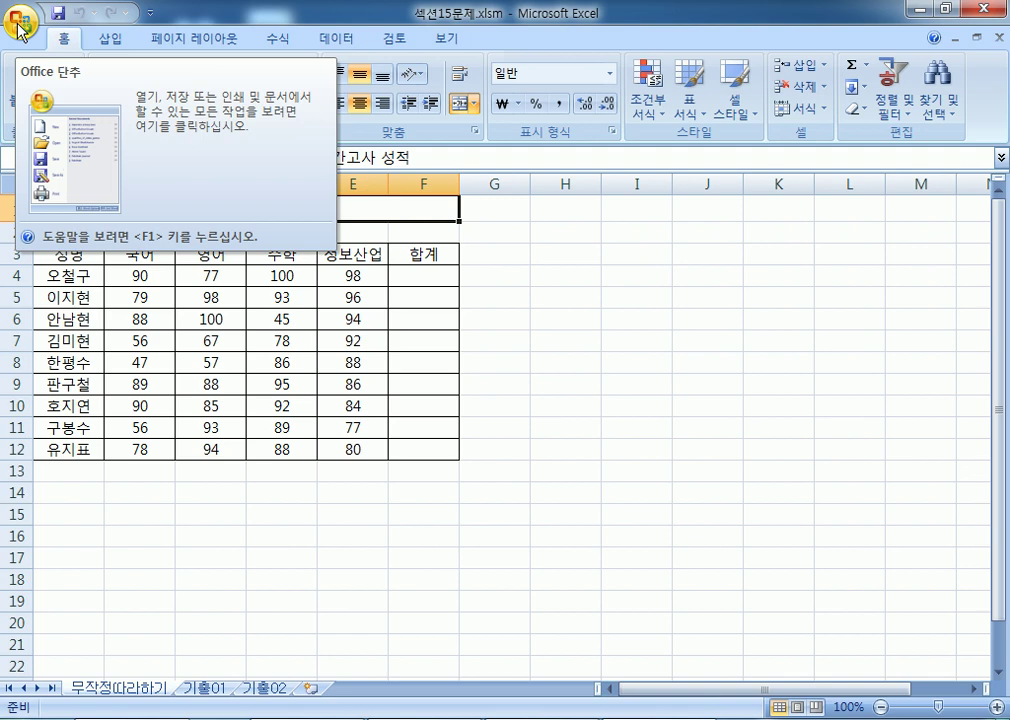
click(20, 27)
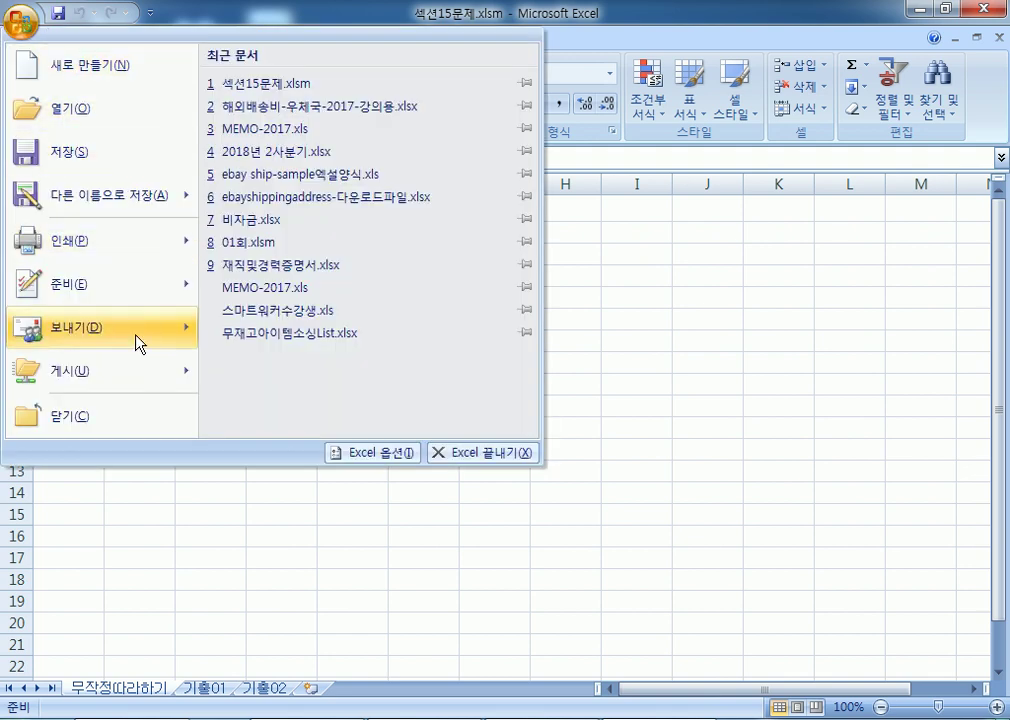
click(395, 466)
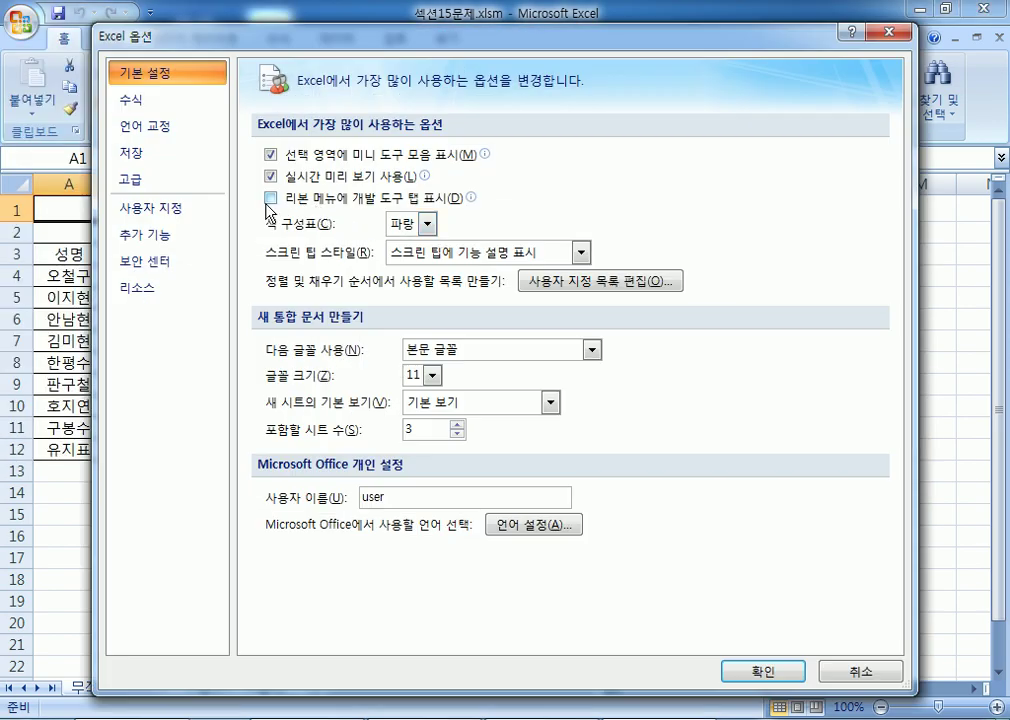
click(270, 200)
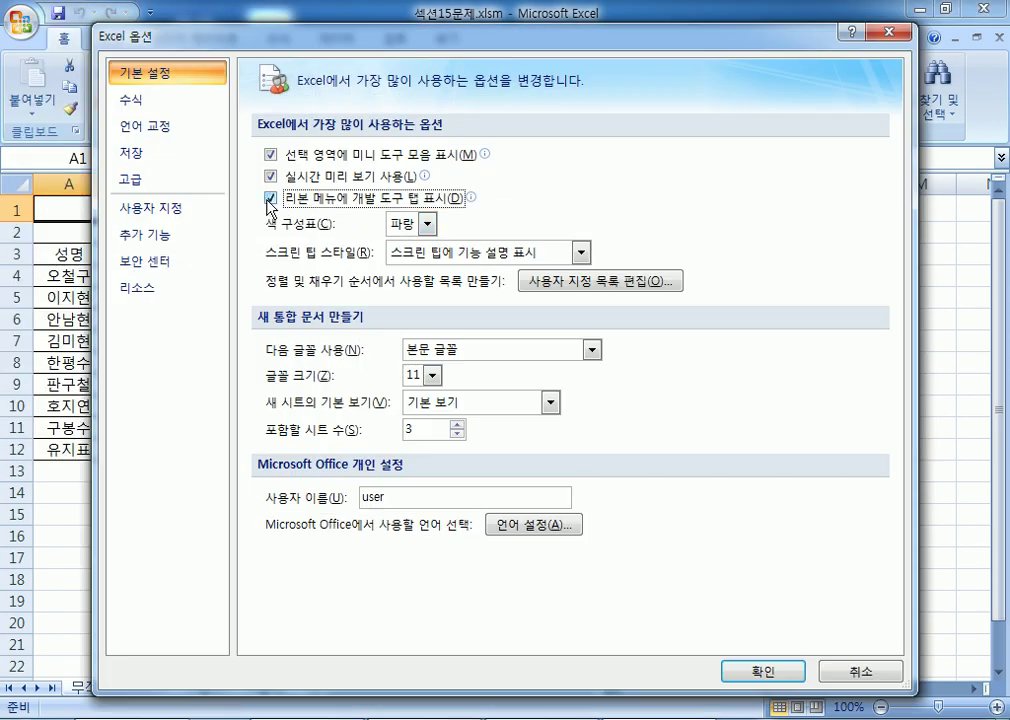
click(762, 672)
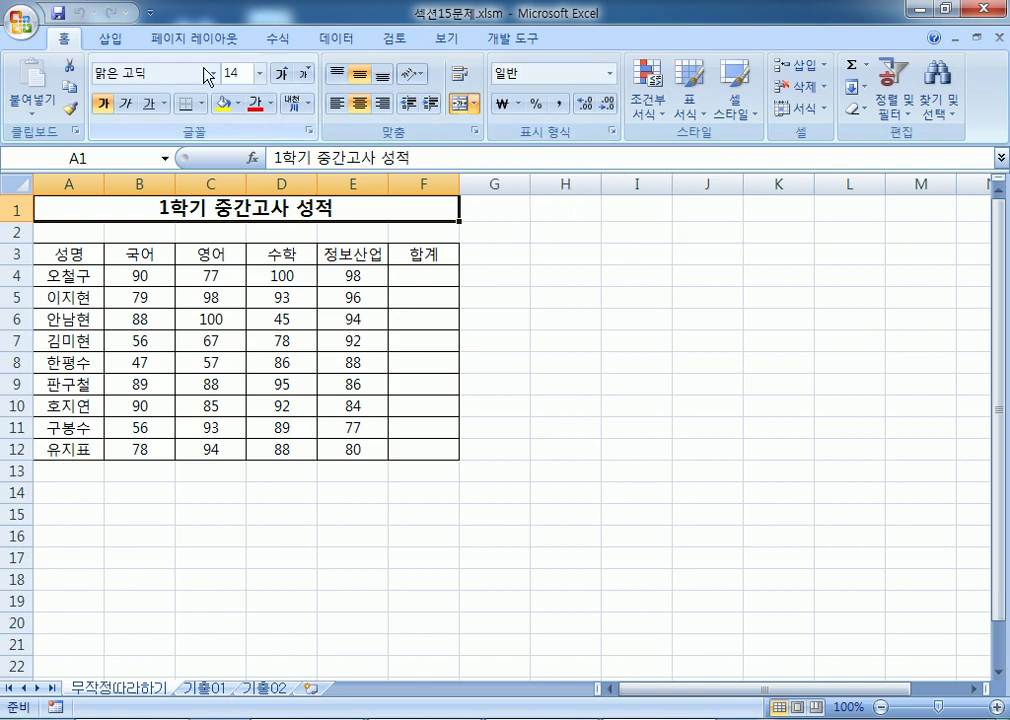
- Turn off the display of the 개발 도구 tab on the ribbon in the Excel 2007 basic options
click(20, 22)
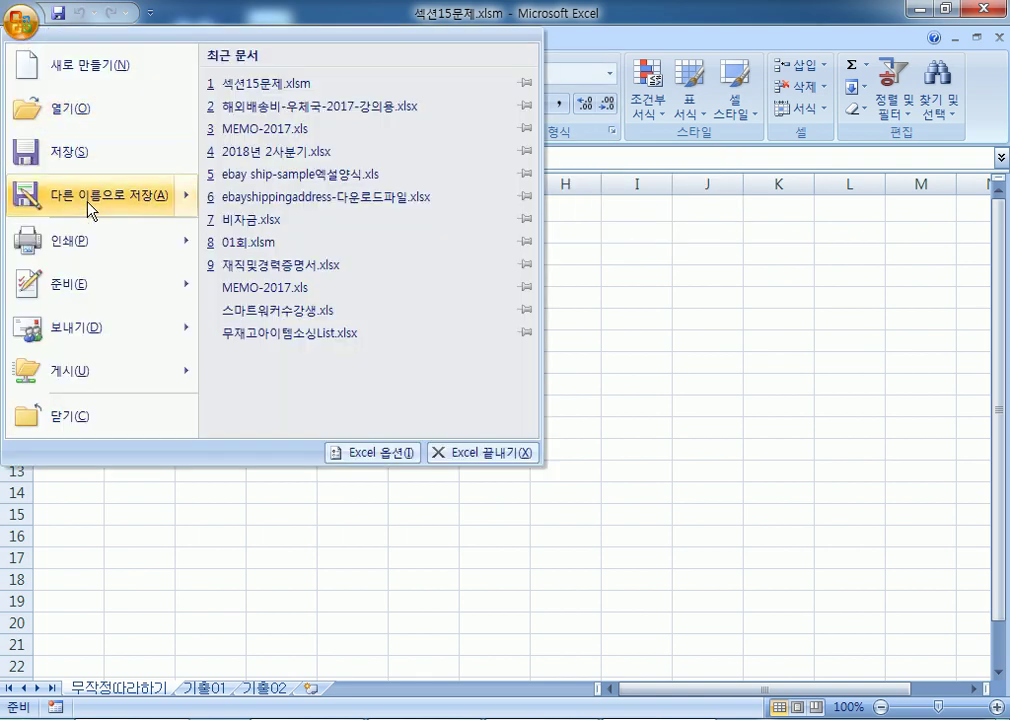
click(352, 455)
click(274, 201)
click(274, 199)
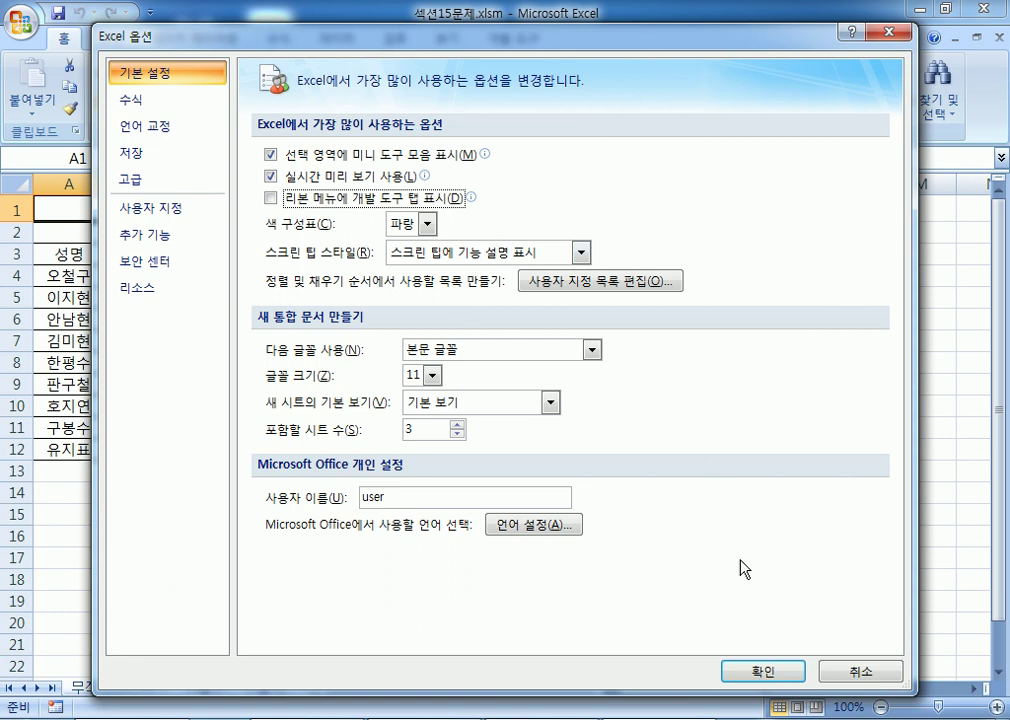
click(763, 671)
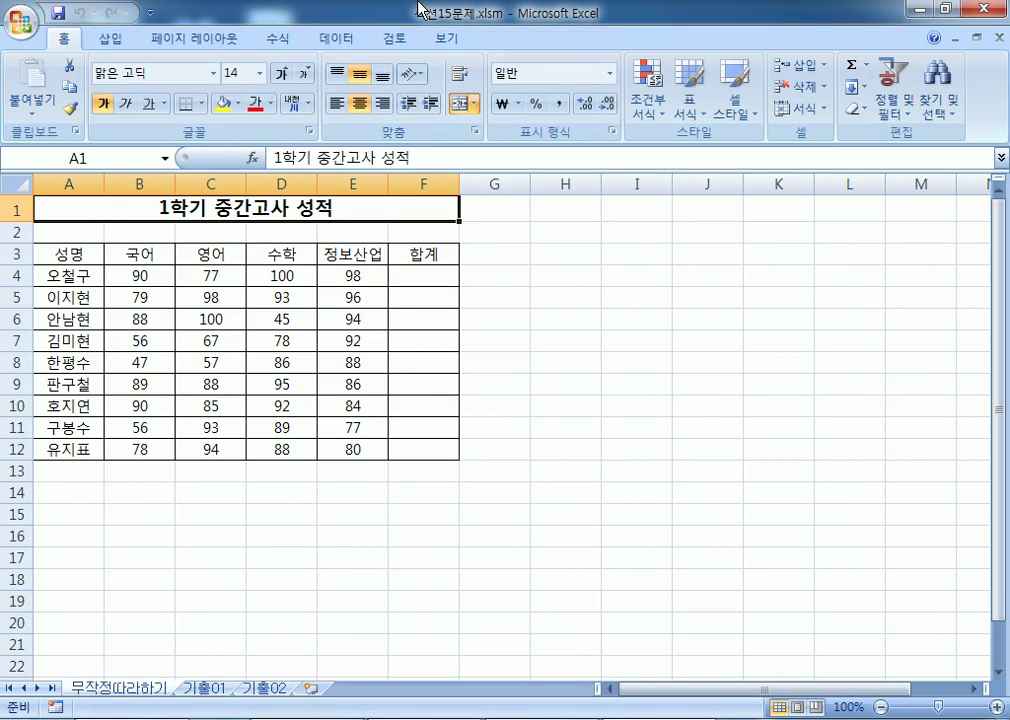
- Close Excel 2007, start Microsoft Excel 2010, and open the recent file 섹션15문제.xlsm in a maximized window
click(991, 9)
key(super)
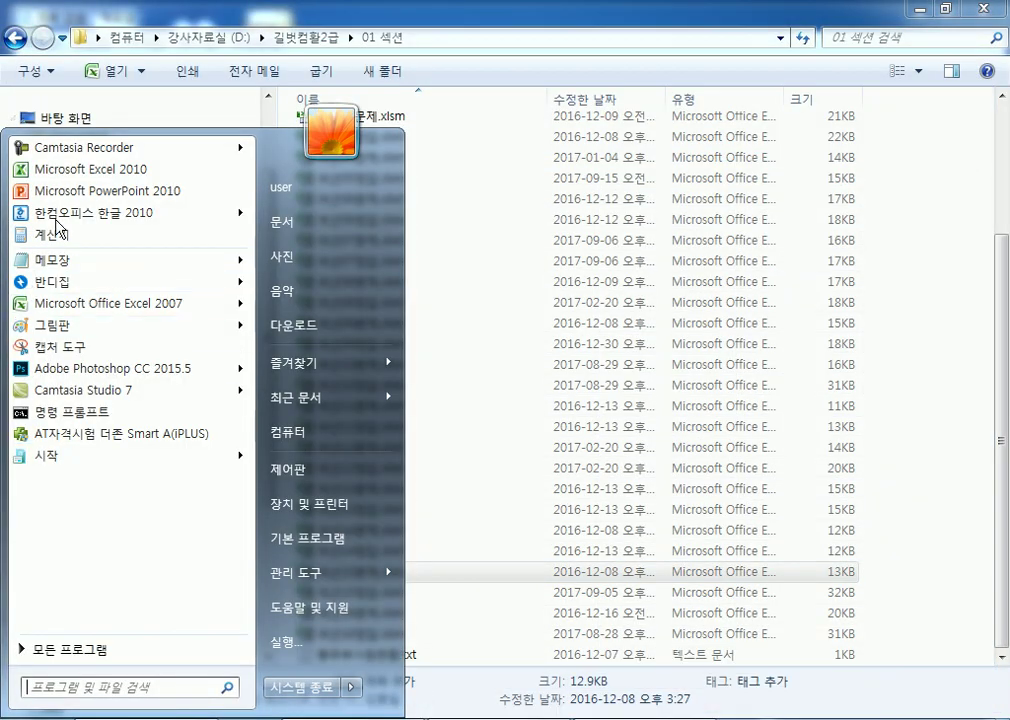
click(86, 169)
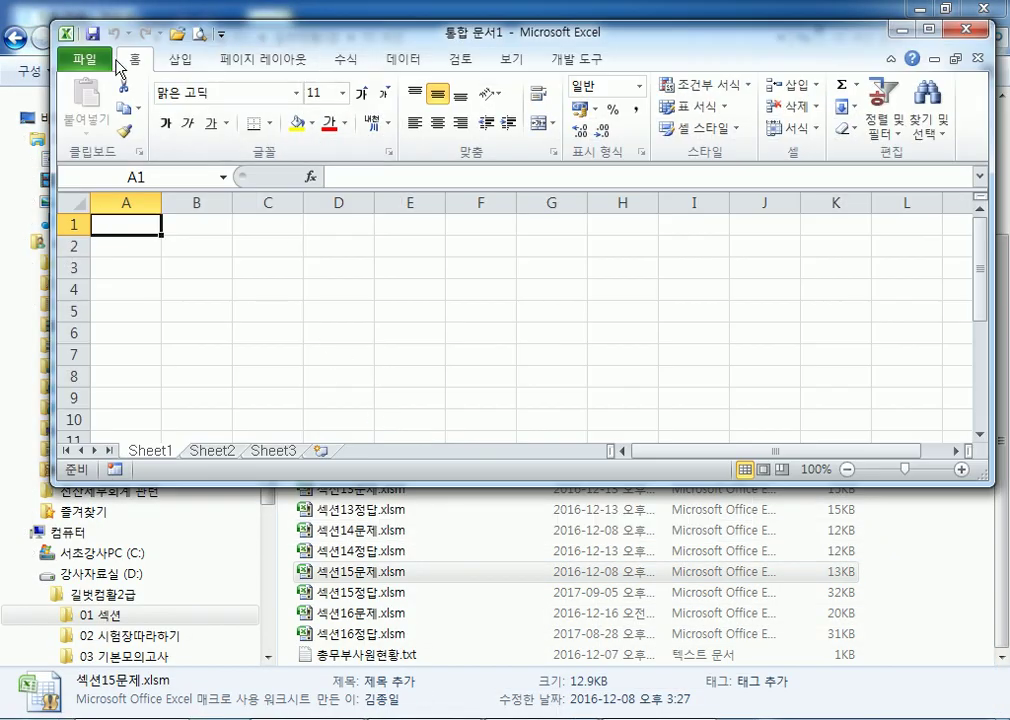
click(84, 59)
click(288, 135)
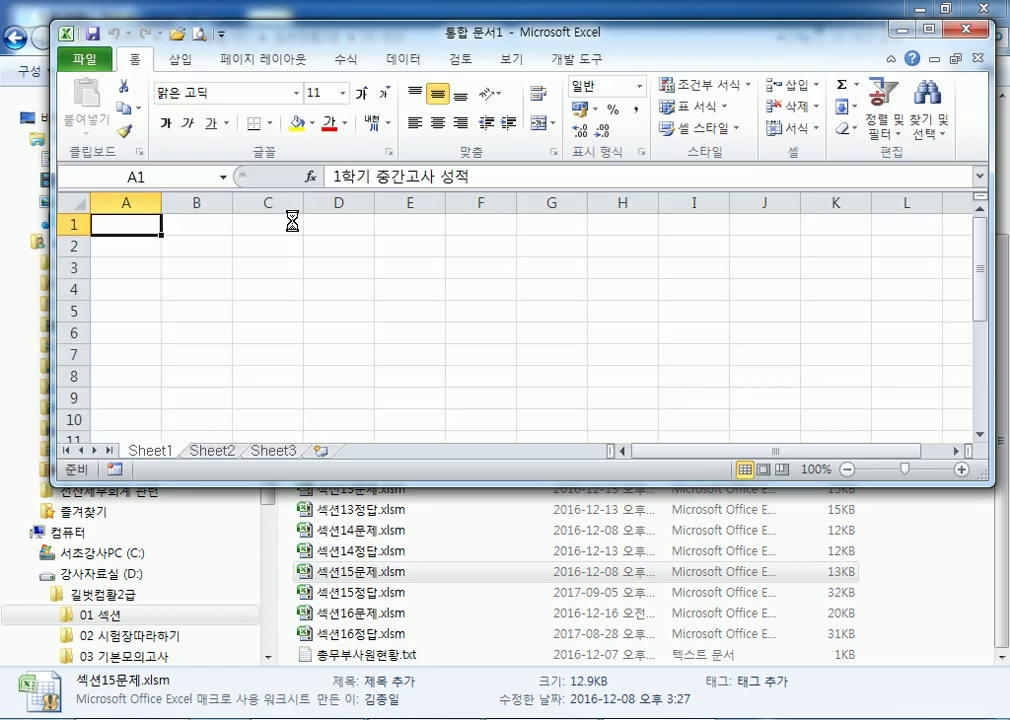
double_click(393, 40)
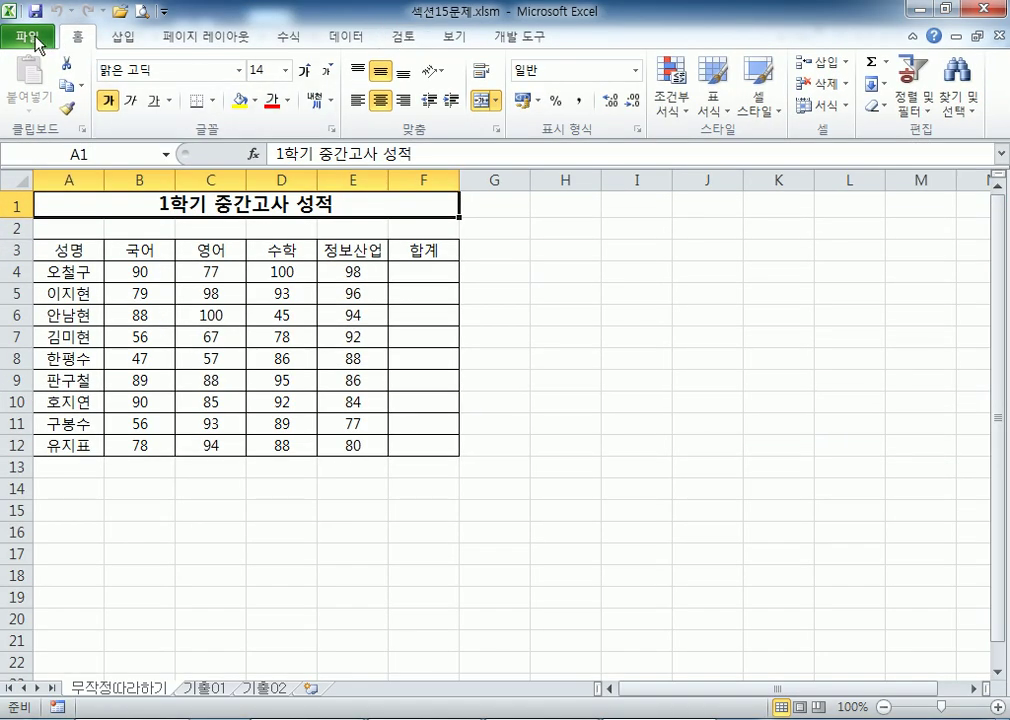
- Set the 개발 도구 main tab as enabled in the ribbon customization options of Excel 2010 and apply the options
click(30, 37)
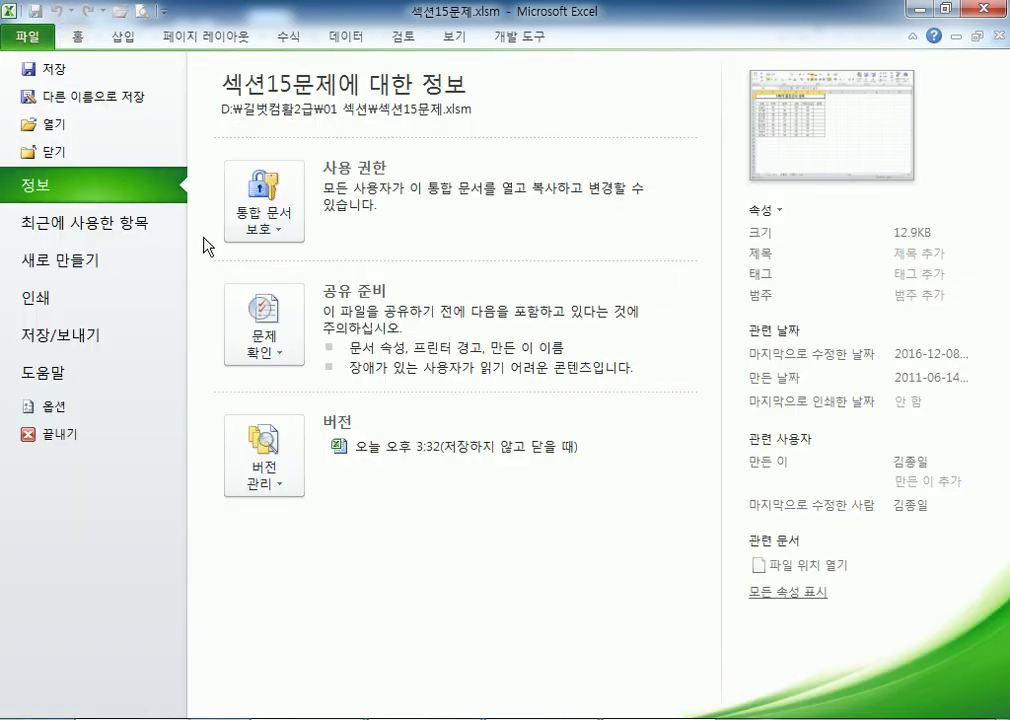
click(62, 407)
click(112, 213)
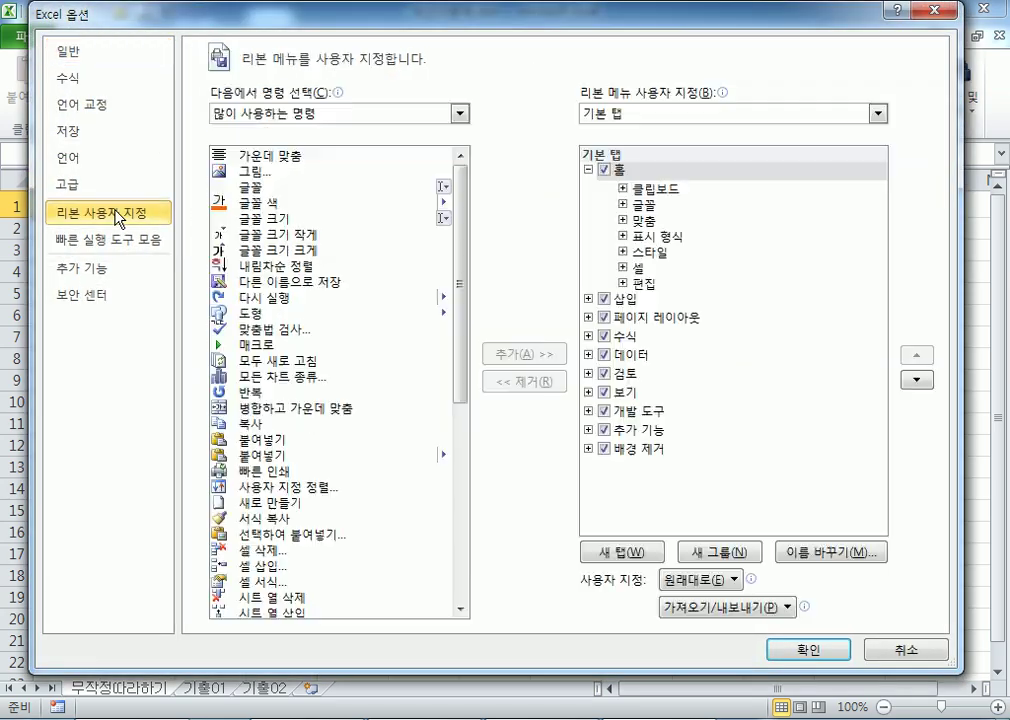
click(604, 411)
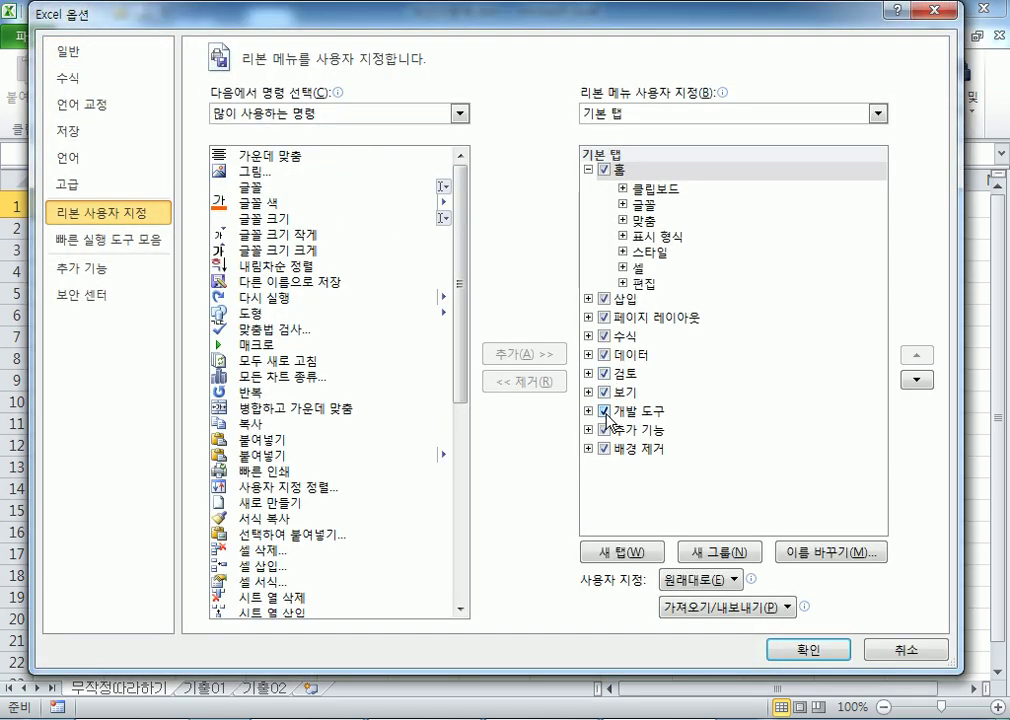
click(605, 412)
click(790, 651)
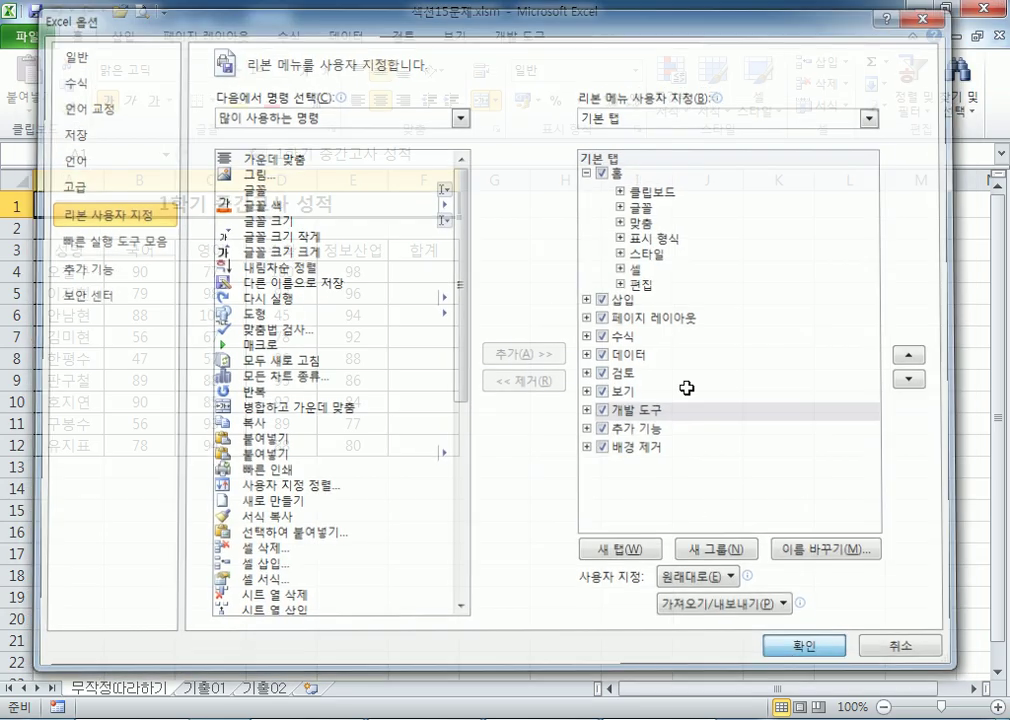
click(515, 40)
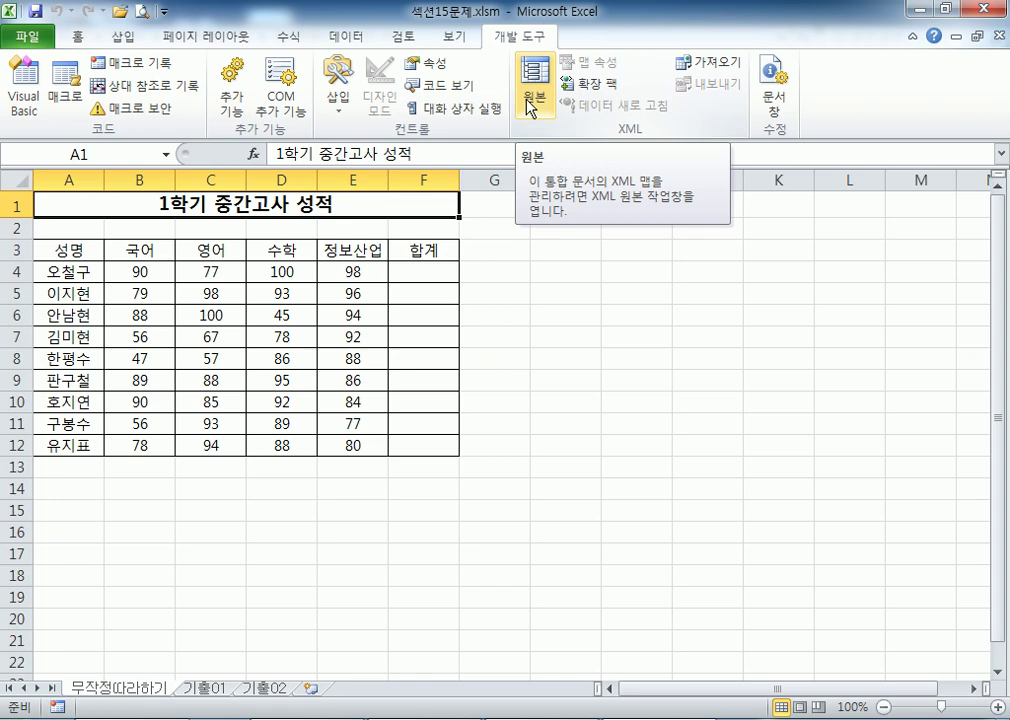
scroll(530, 108, up, 7)
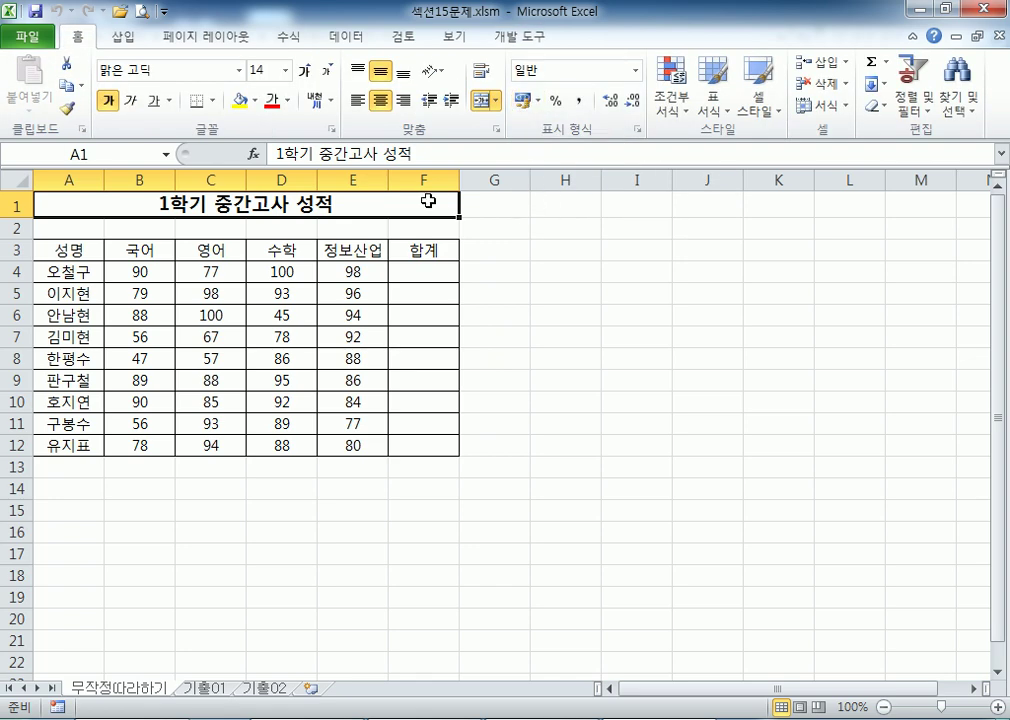
click(832, 280)
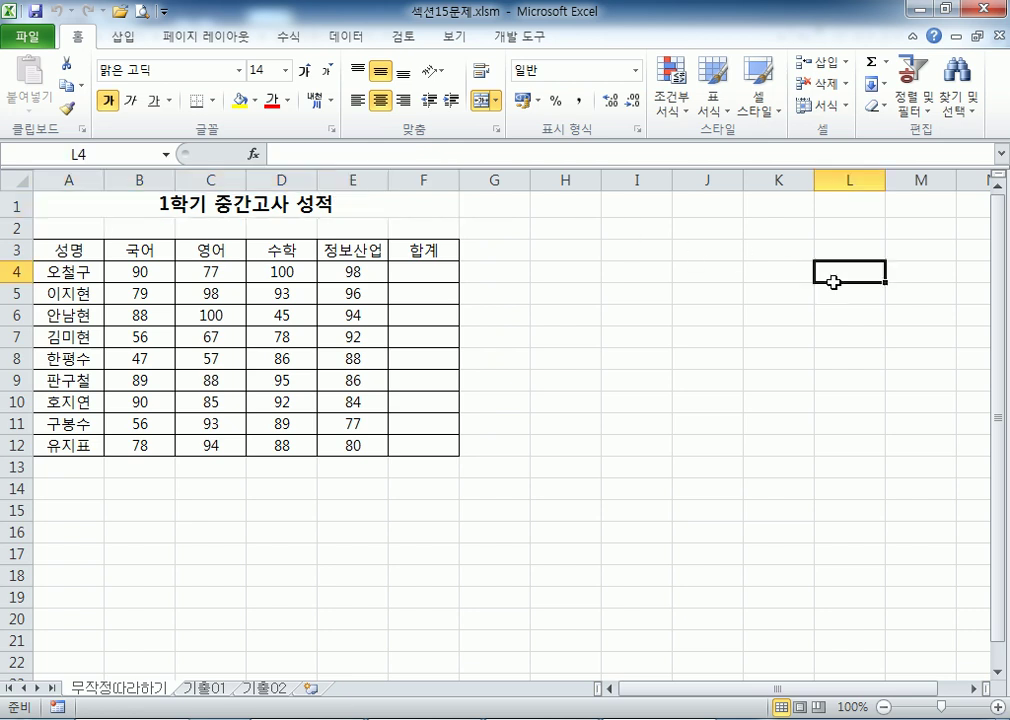
click(753, 490)
click(631, 271)
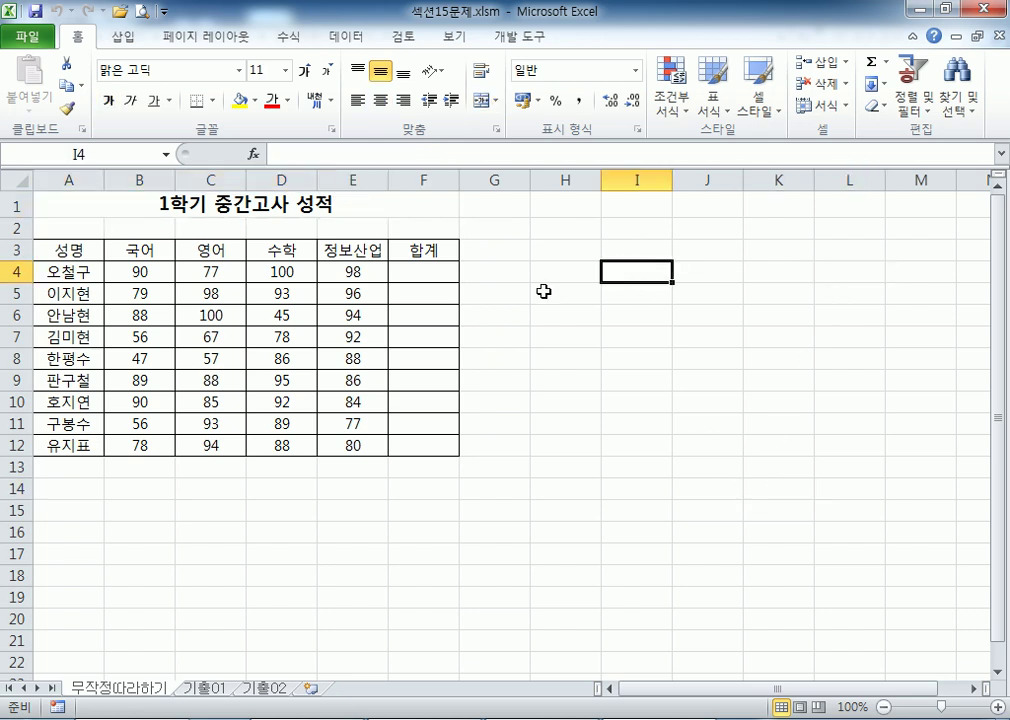
click(428, 272)
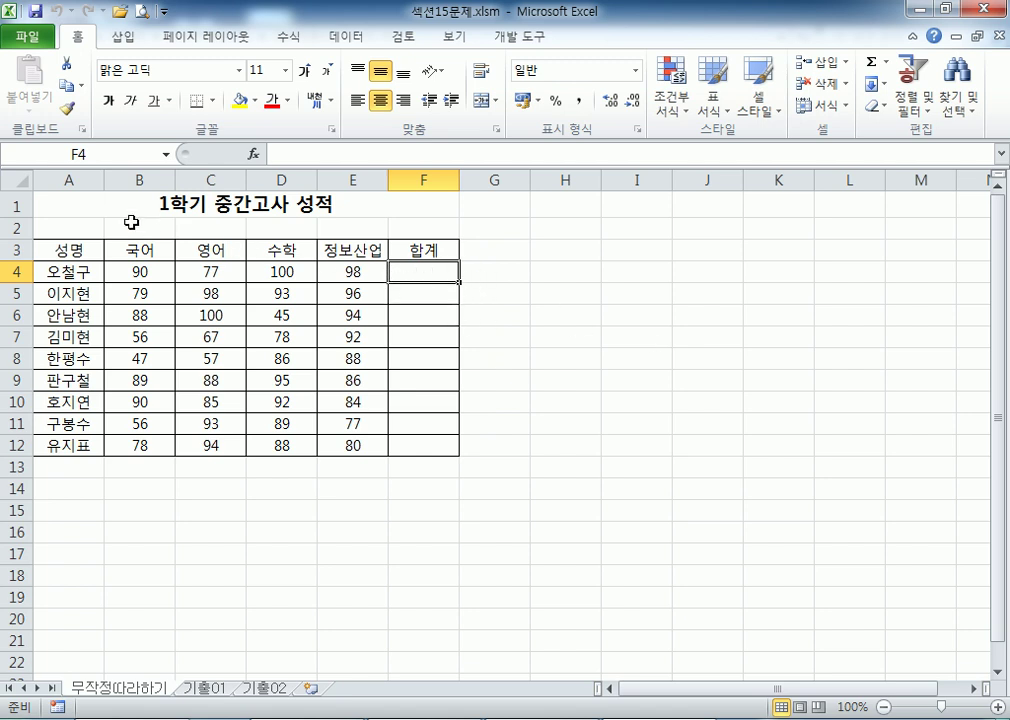
click(70, 196)
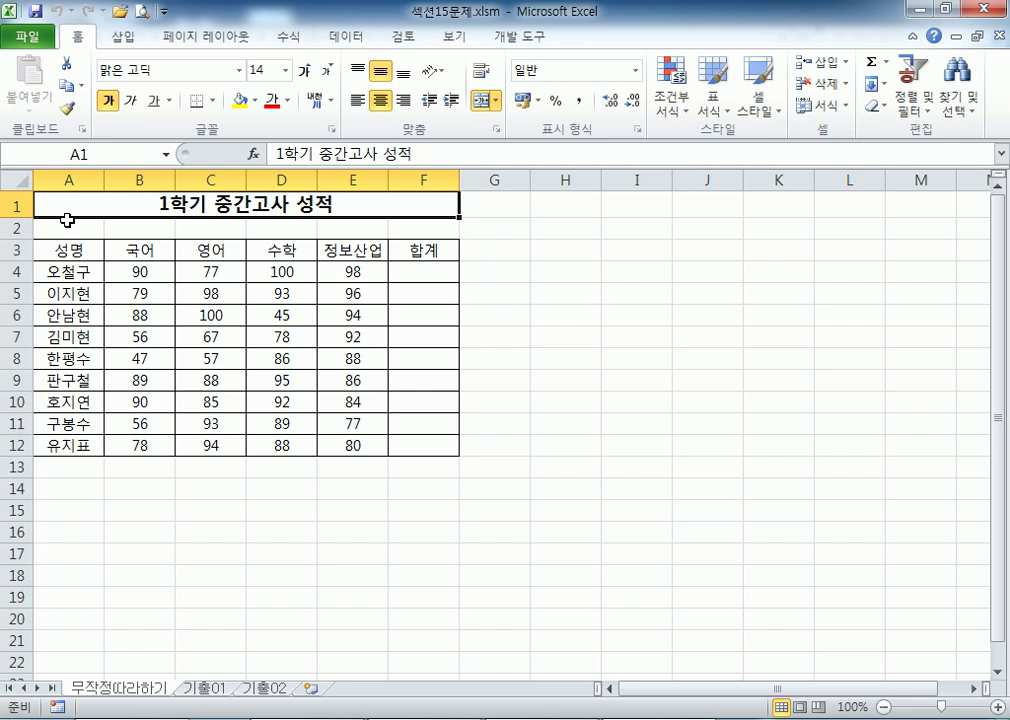
click(415, 268)
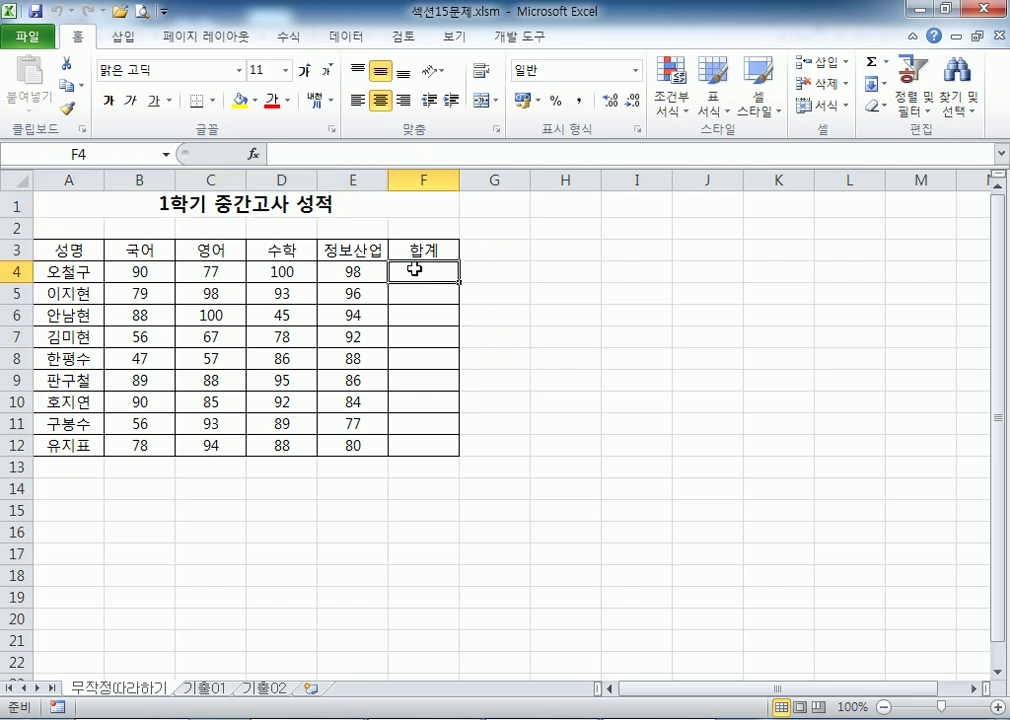
- Select the title cell A1, inspect the macro list of the open workbooks, and close it without running anything
click(193, 201)
click(535, 38)
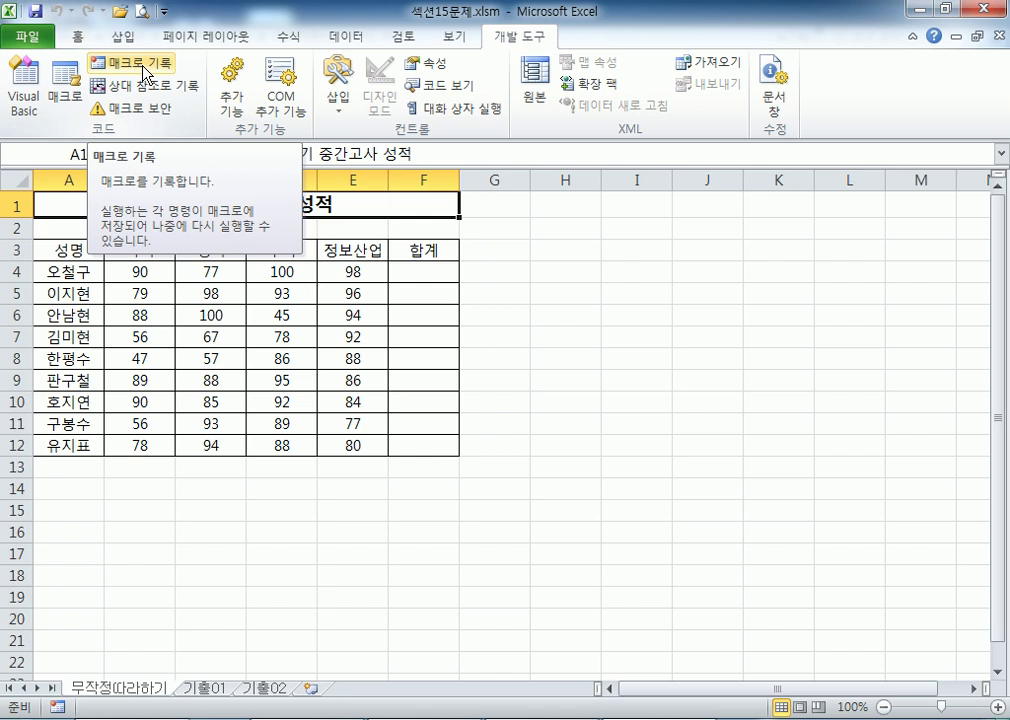
click(65, 88)
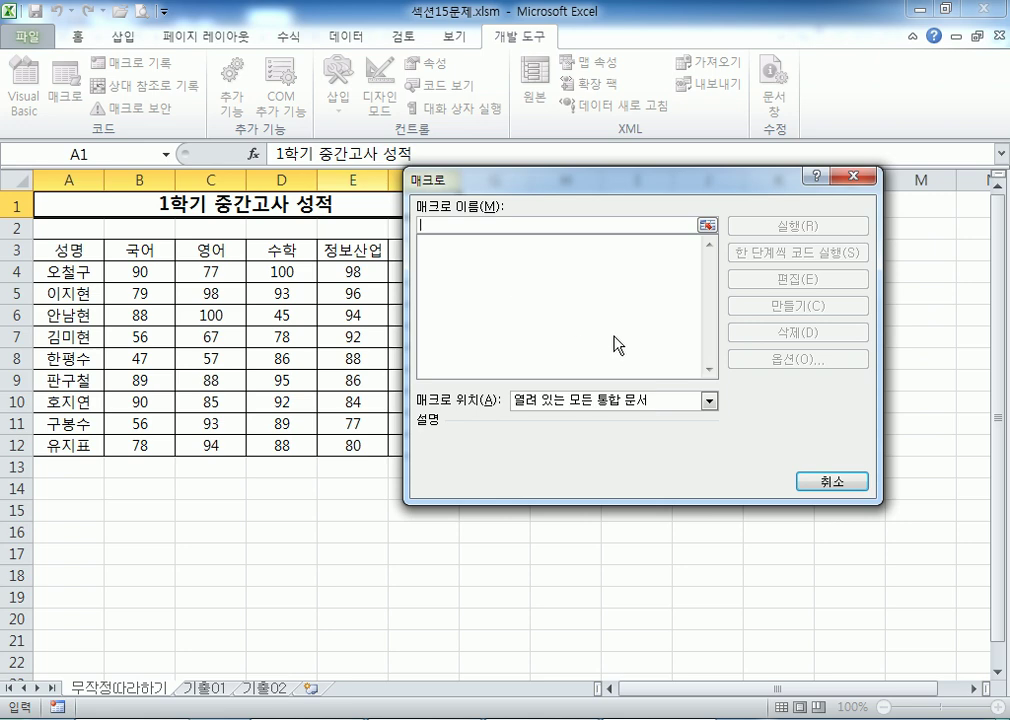
click(836, 482)
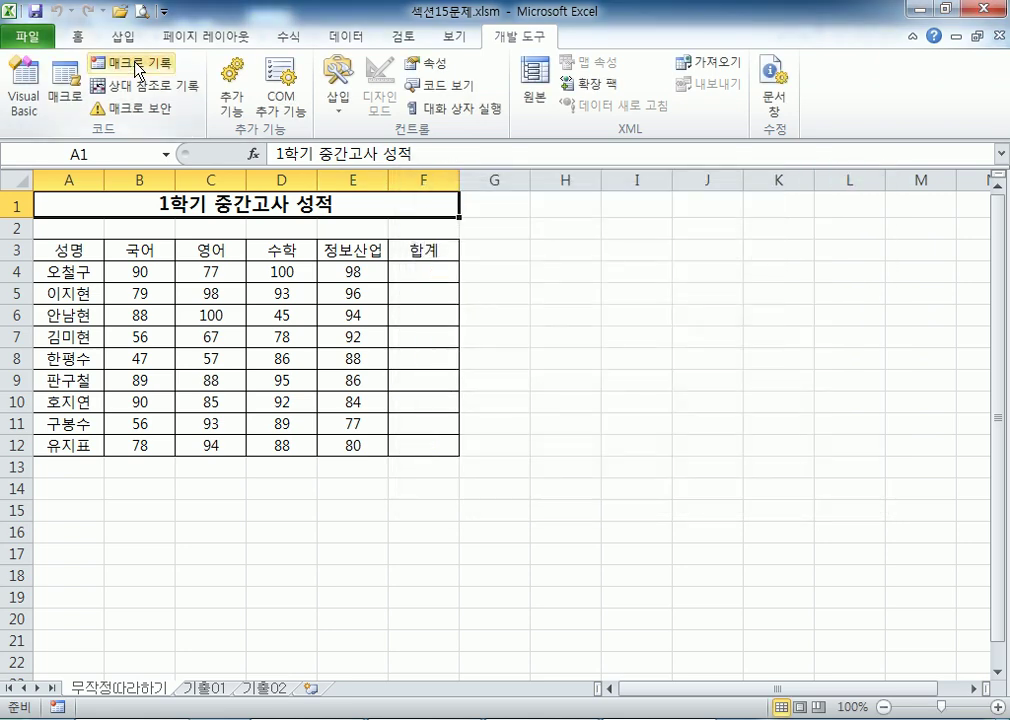
- Start recording a macro named 합계, stored in 현재 통합 문서, with no shortcut key or description
click(137, 64)
drag(628, 217, 681, 220)
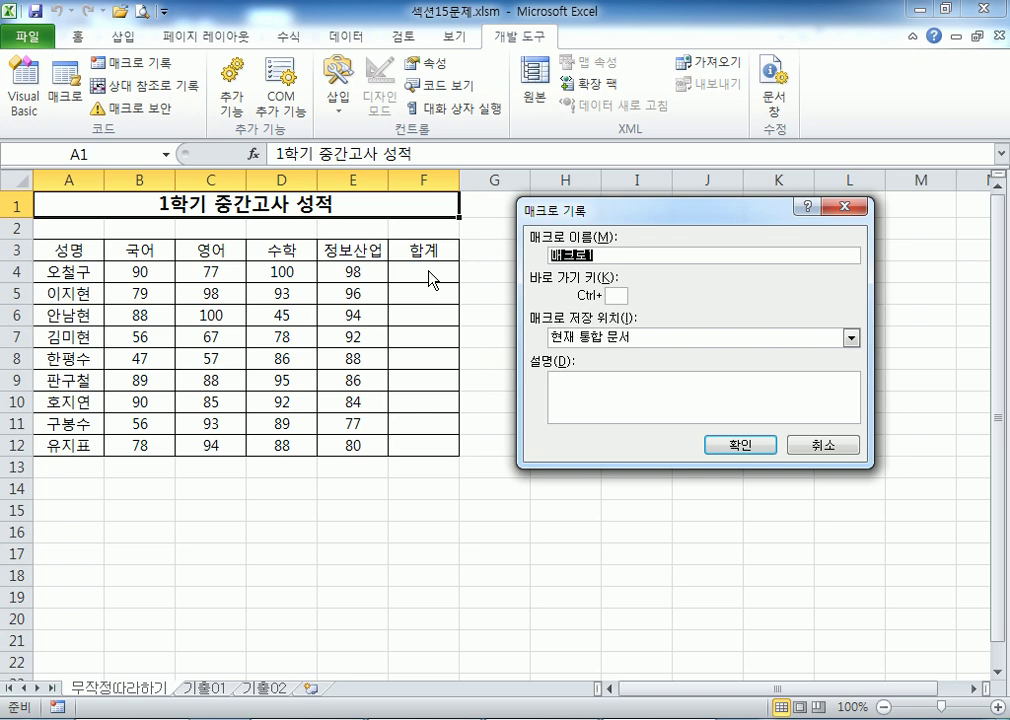
text(GKQ)
key(BackSpace)
key(BackSpace)
key(BackSpace)
text(합계)
drag(659, 214, 670, 185)
click(628, 269)
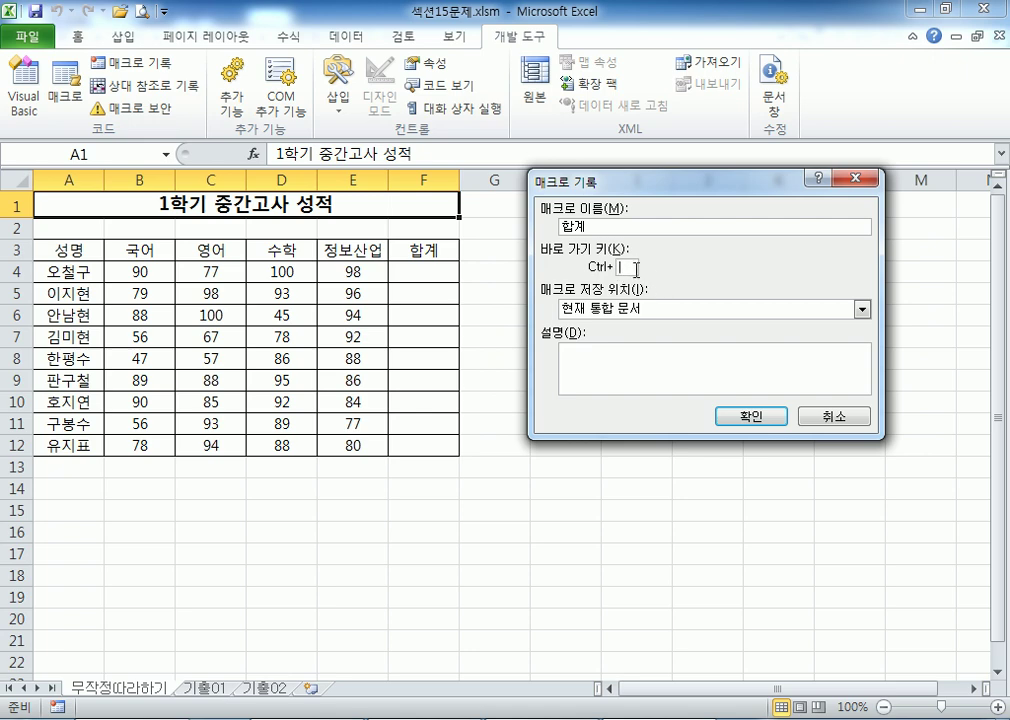
click(769, 420)
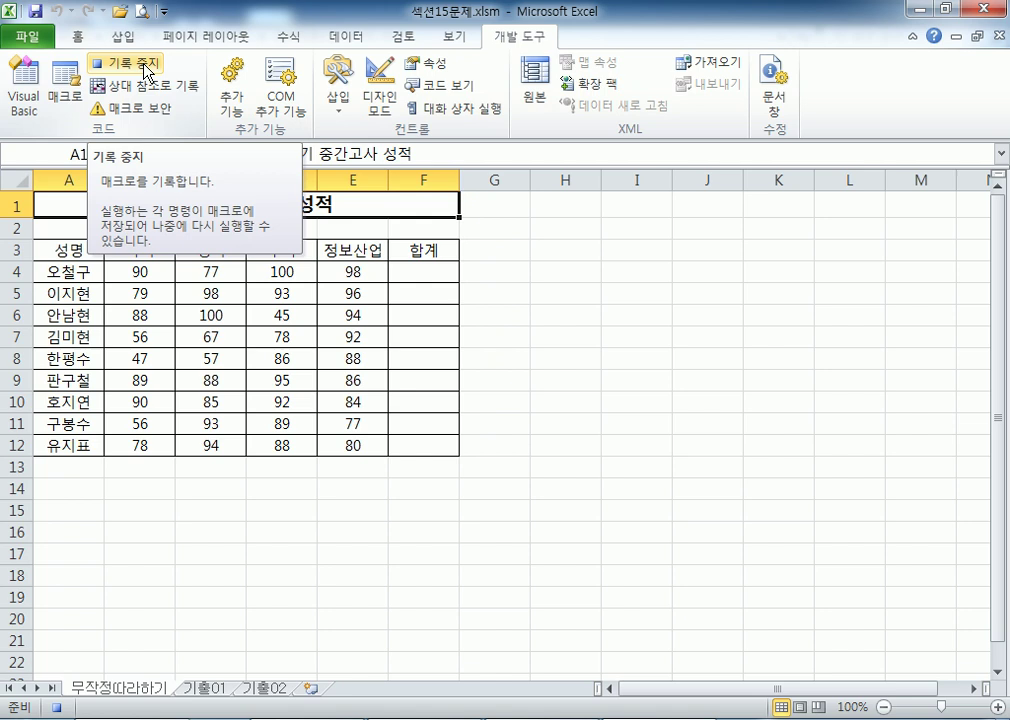
click(79, 40)
click(124, 40)
click(170, 38)
click(274, 38)
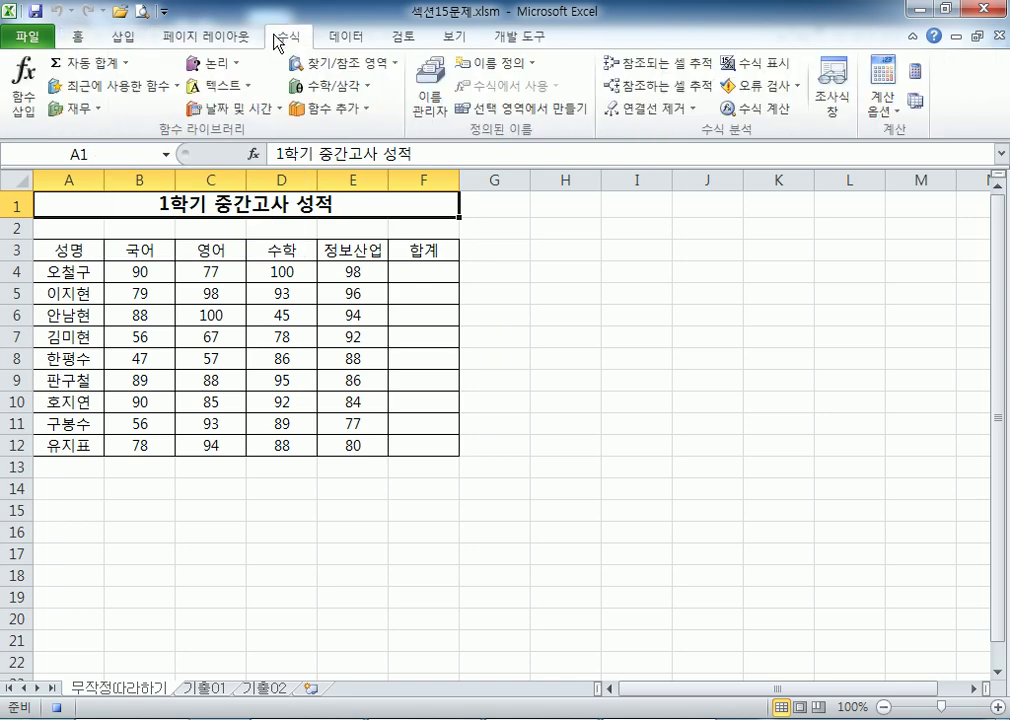
click(337, 39)
click(401, 38)
click(452, 38)
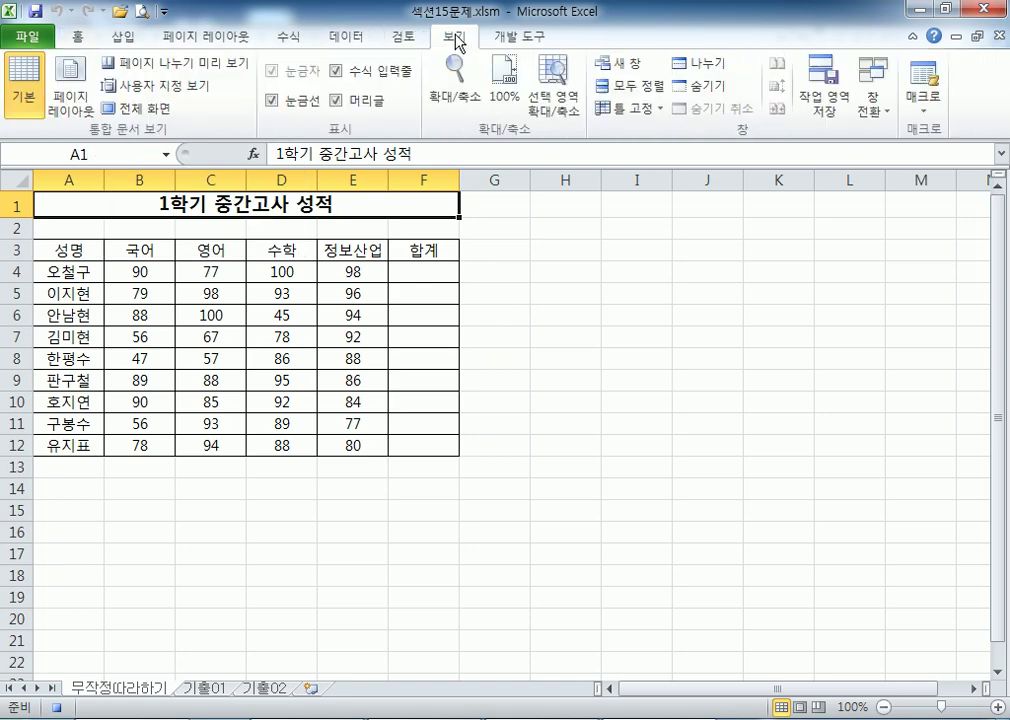
click(515, 39)
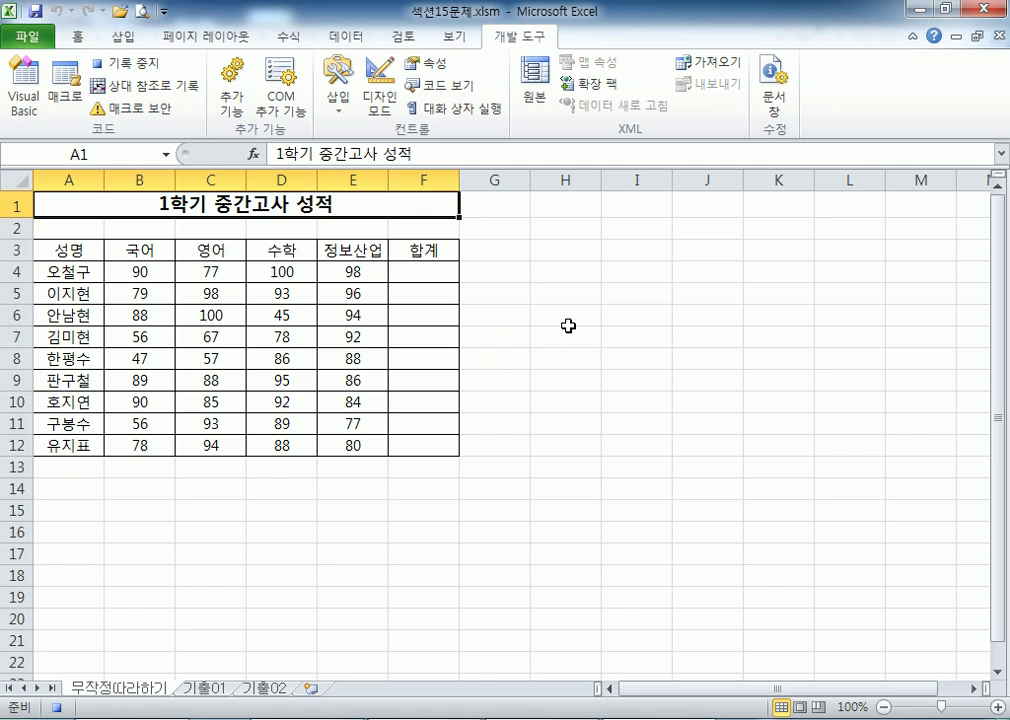
- Enter an automatic sum of B4:E4 in F4 and fill the formula down to F12
click(442, 270)
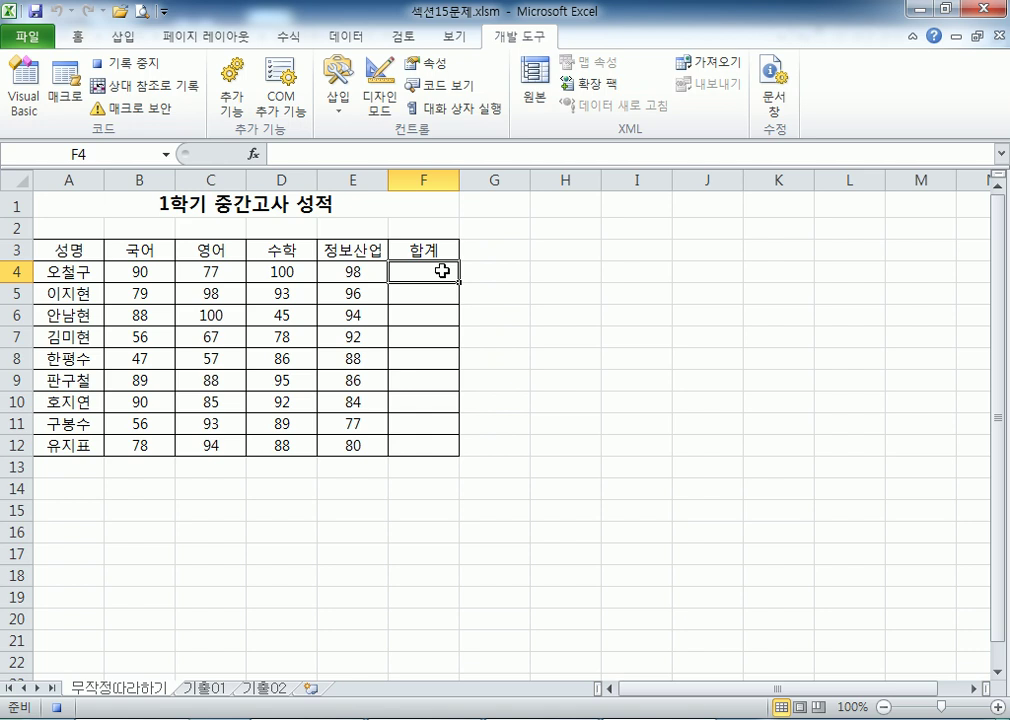
click(290, 38)
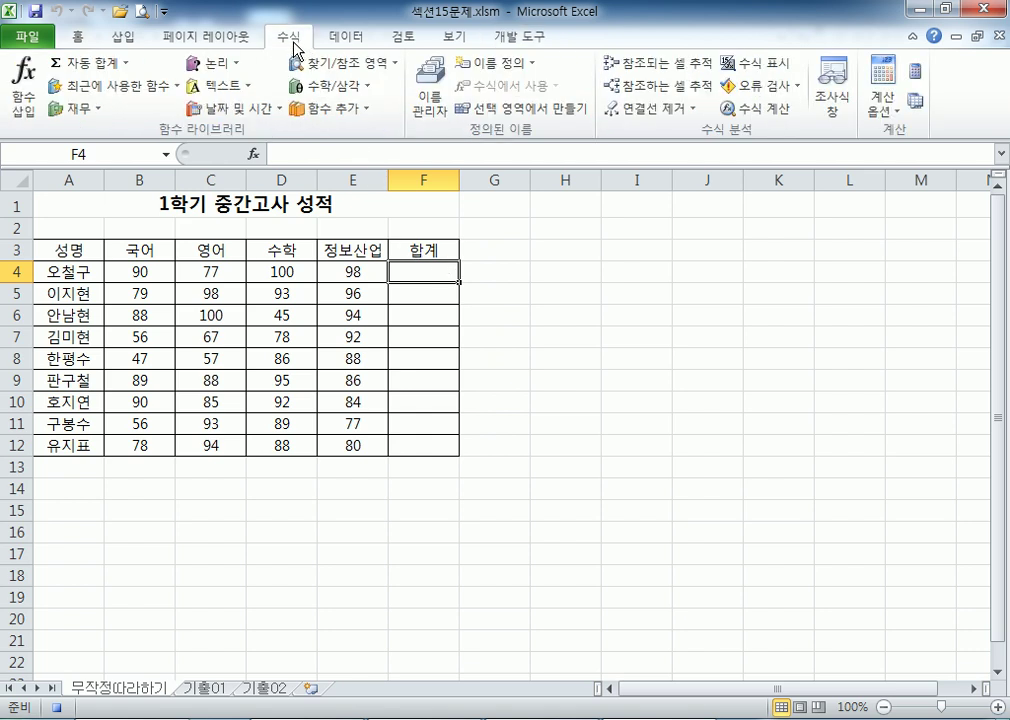
click(85, 68)
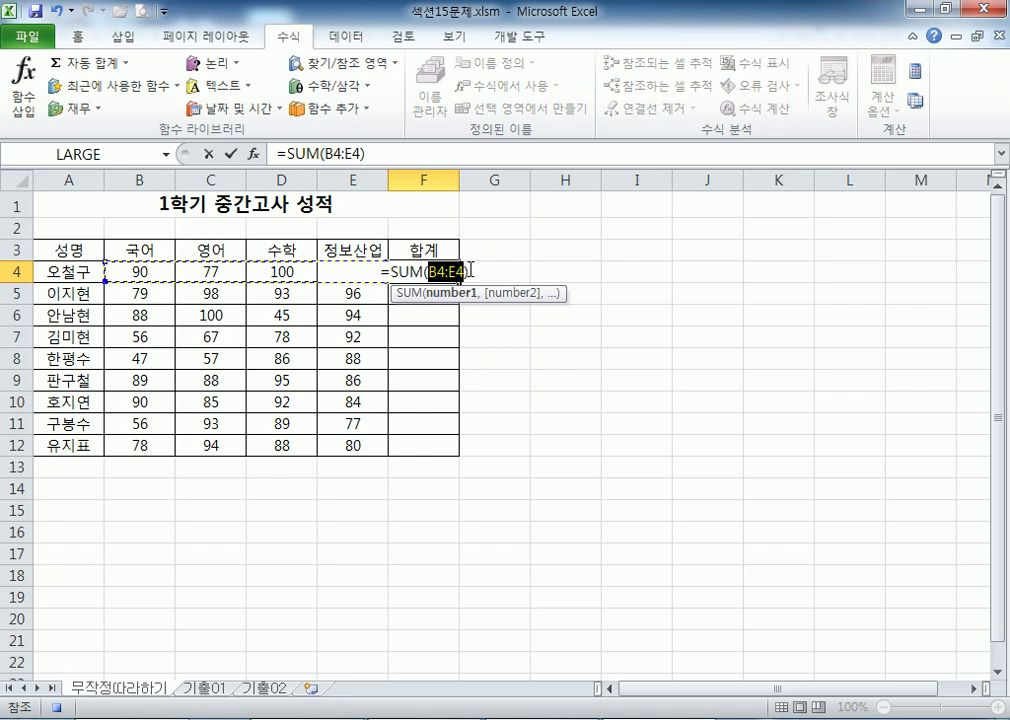
key(Return)
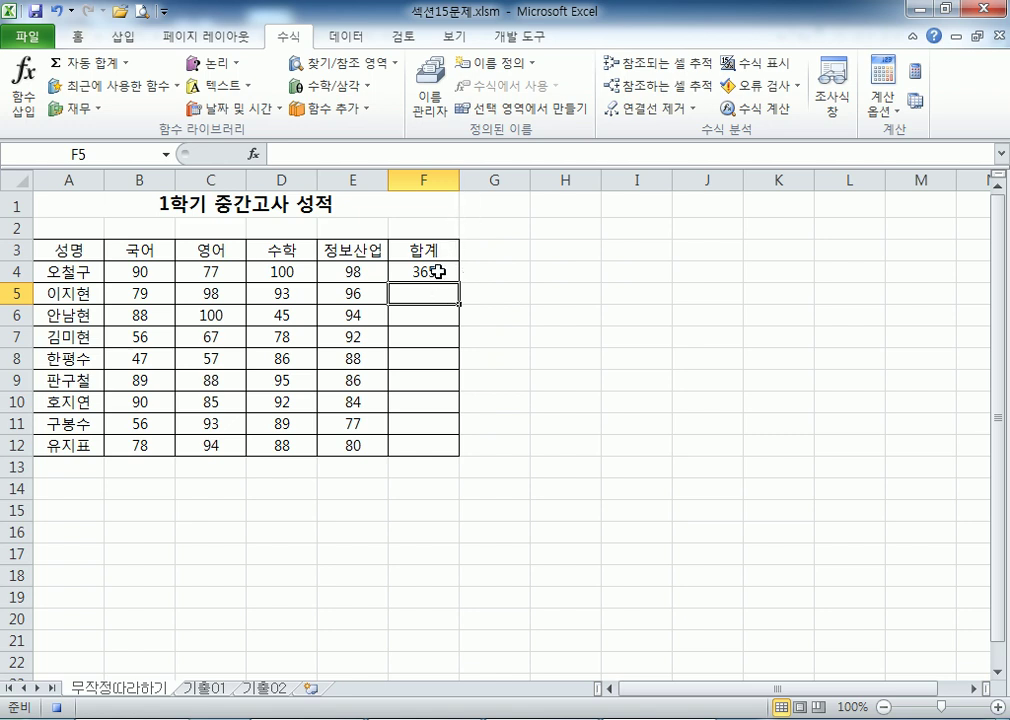
click(438, 271)
drag(459, 284, 458, 455)
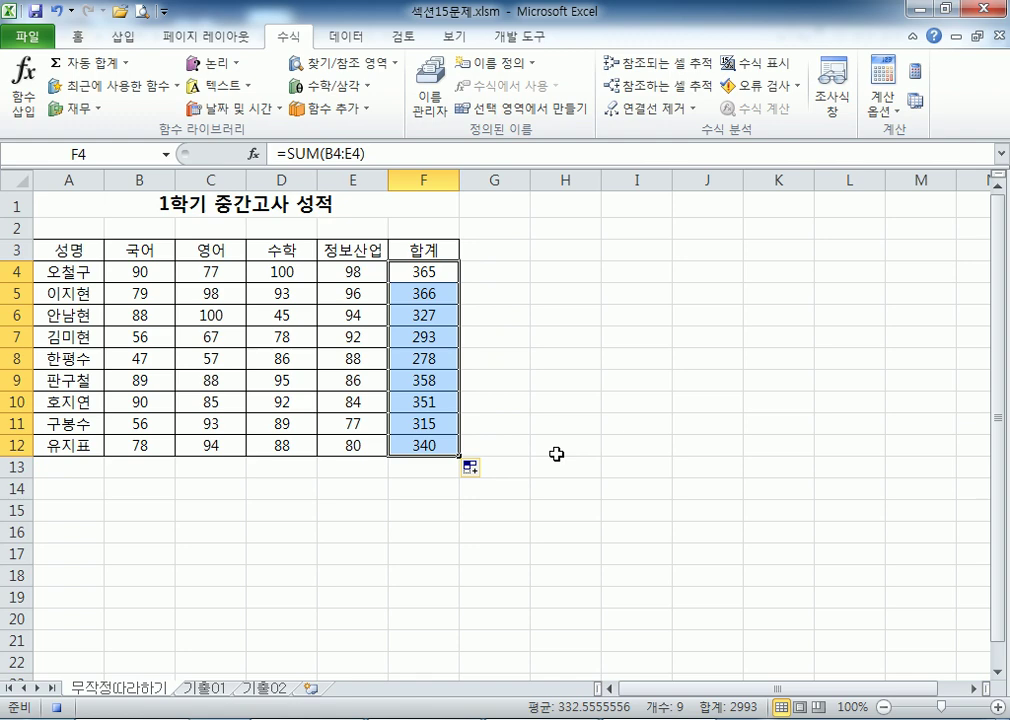
- Review the second and third steps of the totals macro in the Notepad notes and return to Excel
key(alt+Tab)
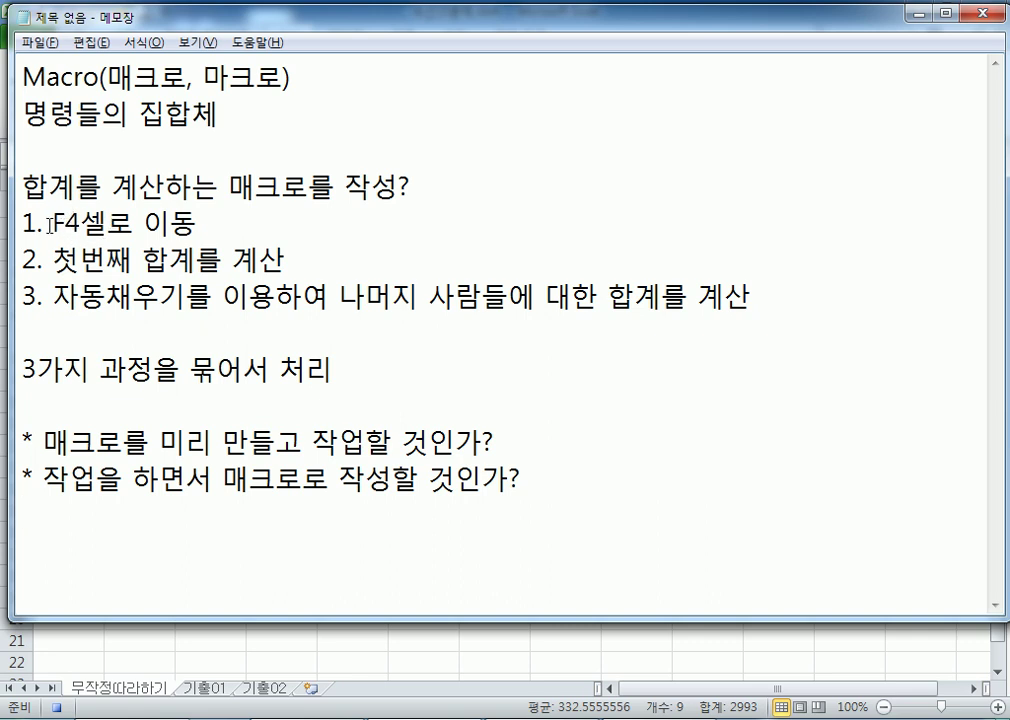
drag(80, 259, 286, 259)
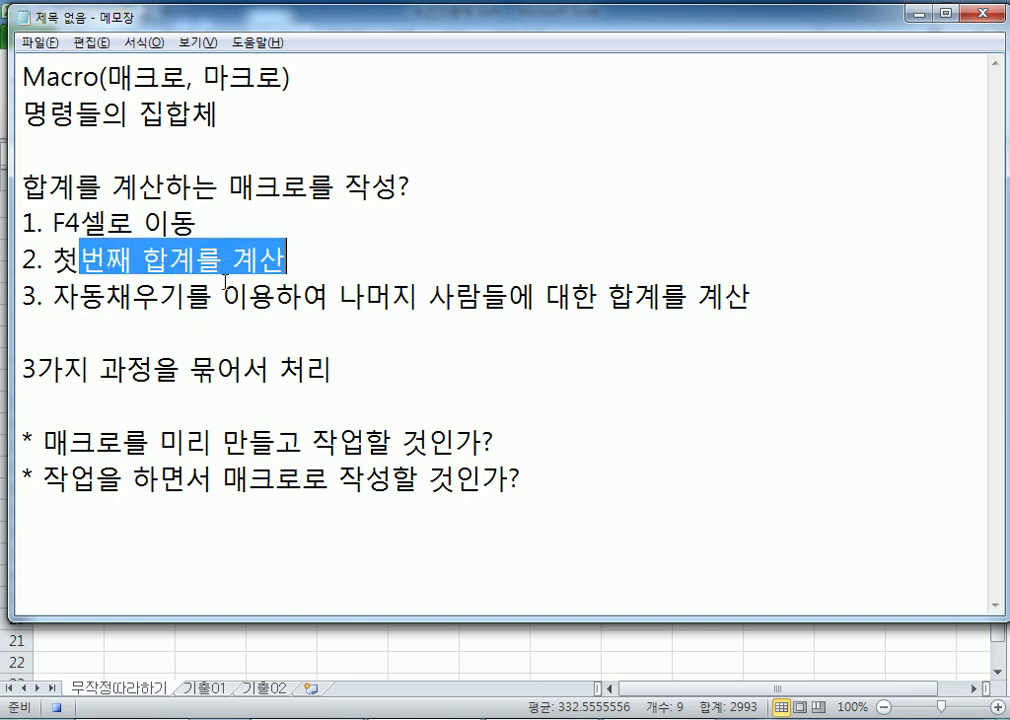
drag(106, 296, 328, 297)
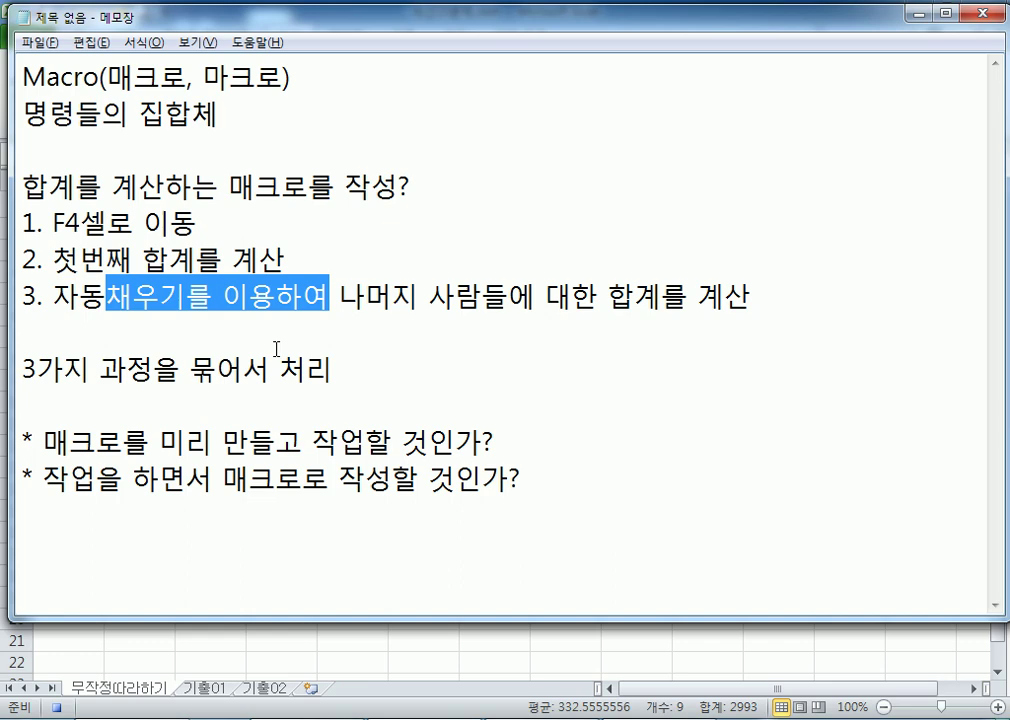
key(alt+Tab)
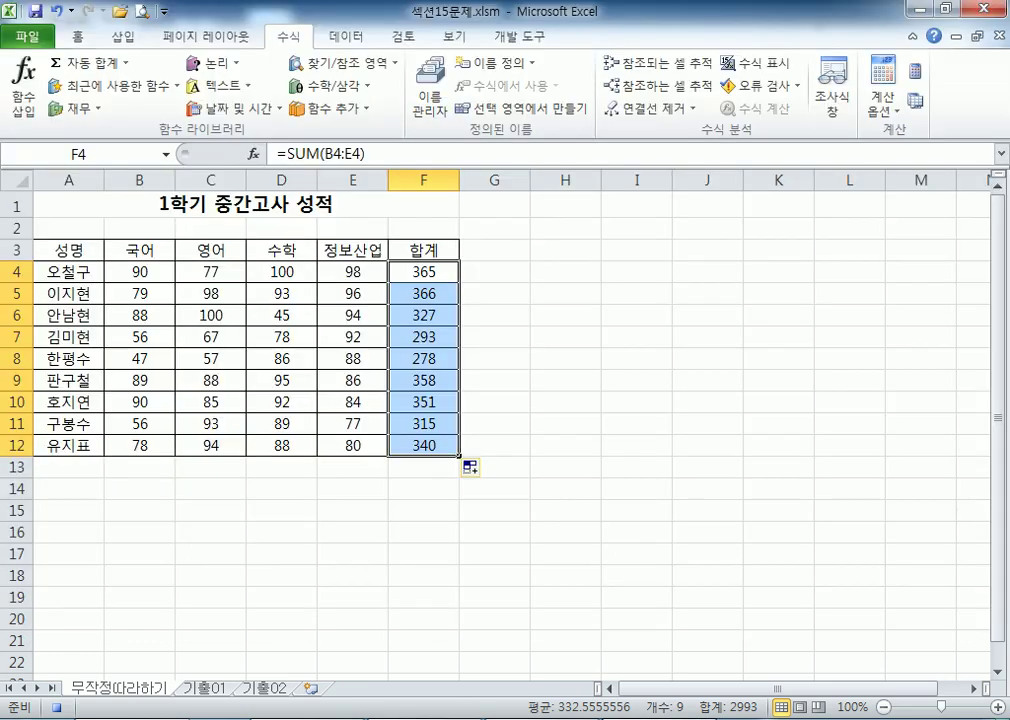
- Select the empty cell F13 below the totals and stop the macro recording
click(436, 468)
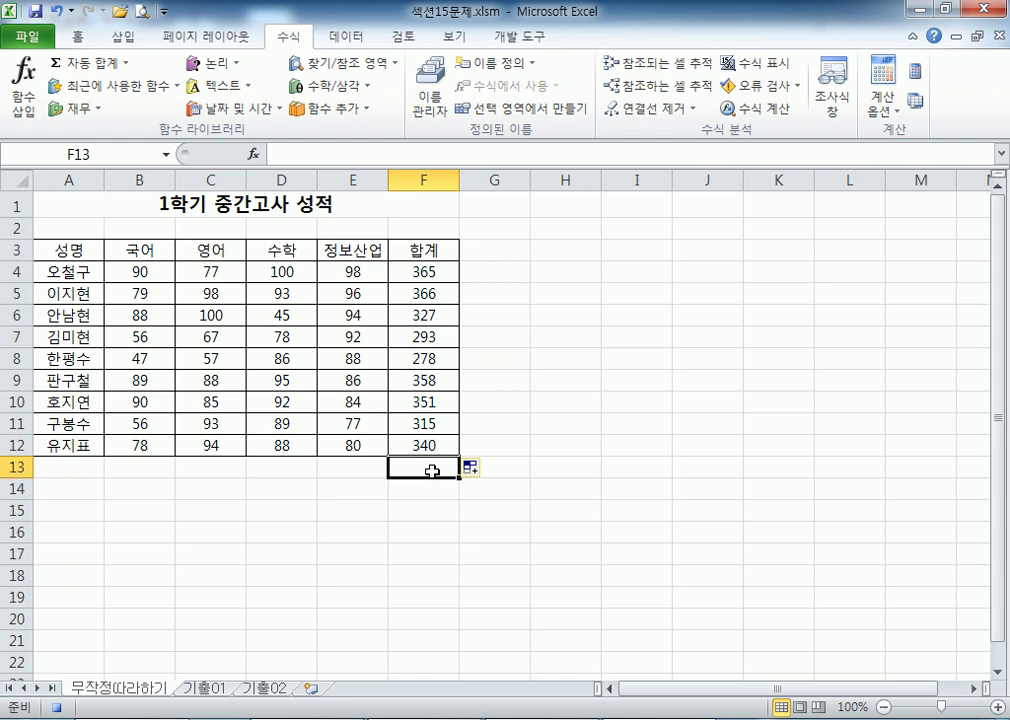
click(522, 37)
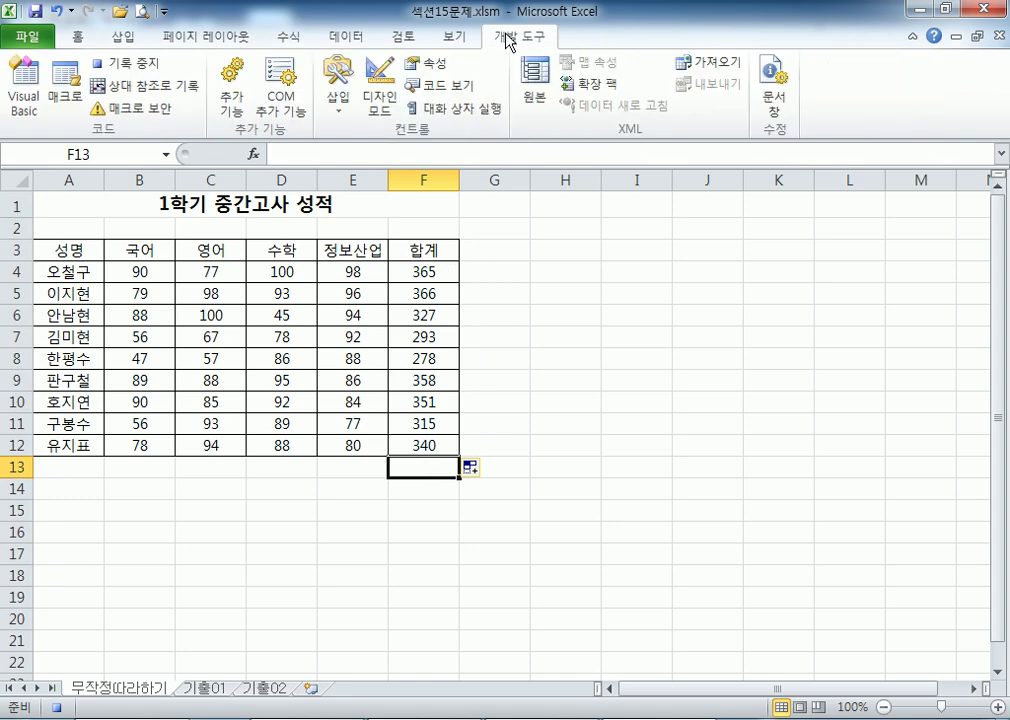
click(151, 70)
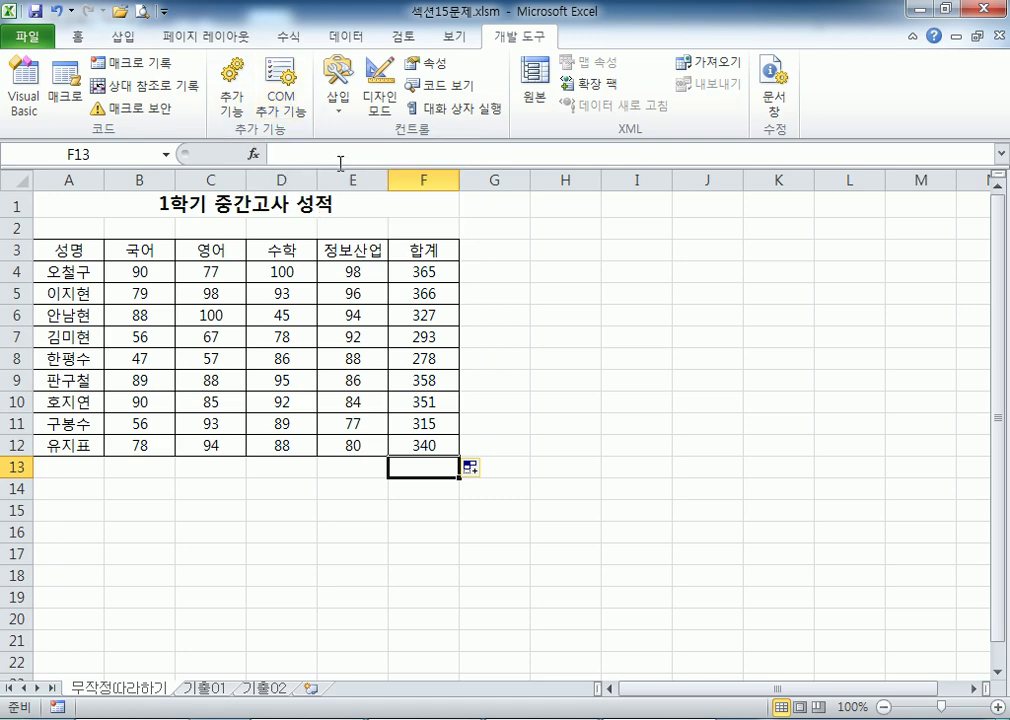
click(140, 64)
drag(625, 185, 600, 264)
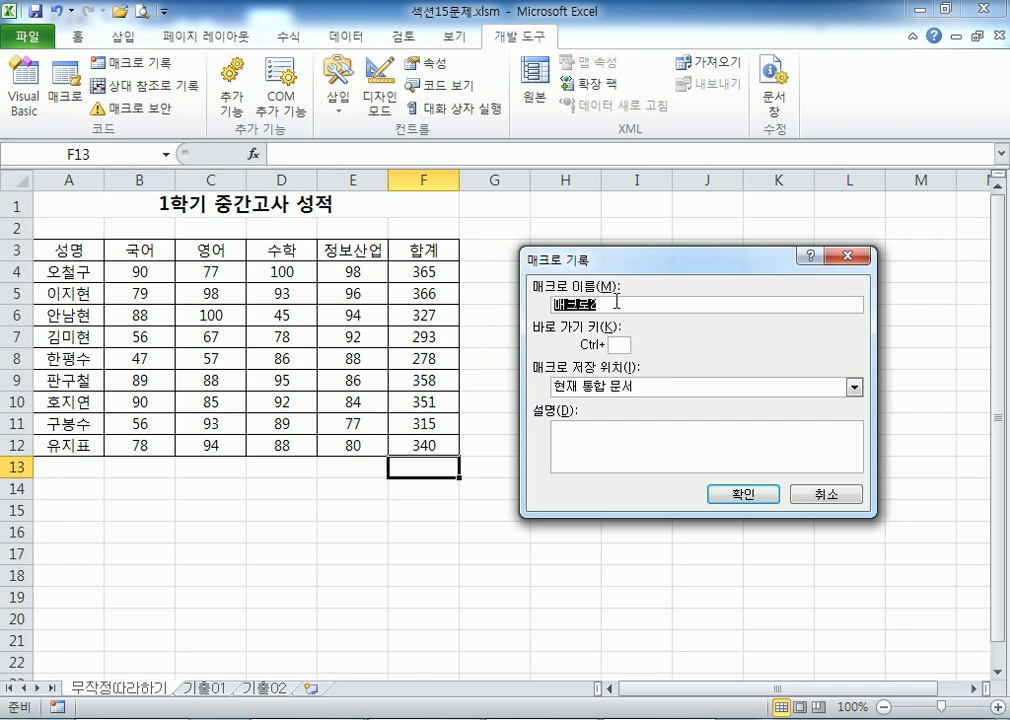
key(Return)
- Clear the calculated totals in F4:F12
drag(431, 273, 424, 447)
key(Delete)
click(424, 509)
- Enter a SUM formula for B4:E4 in F4 manually and fill it down to F12
click(428, 274)
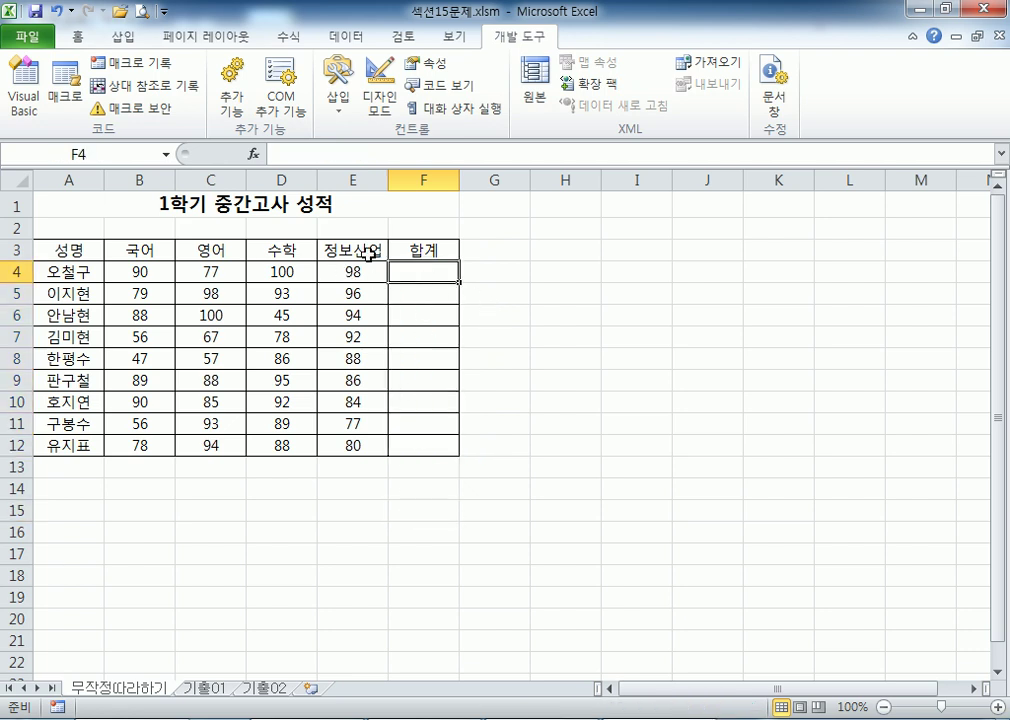
text(=SUM()
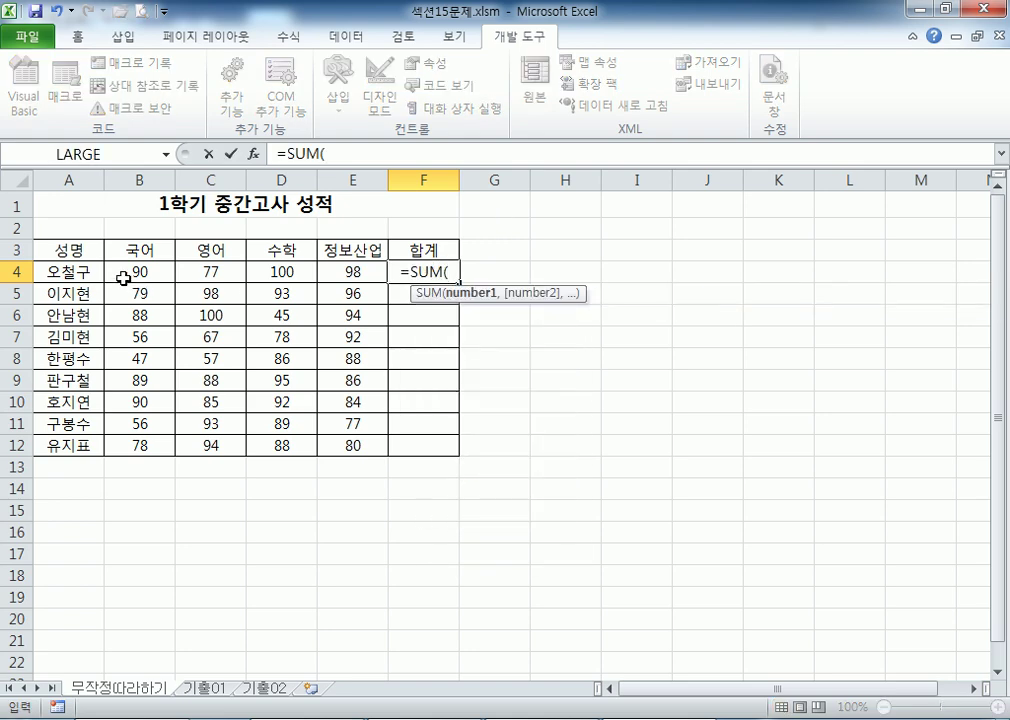
drag(128, 274, 341, 272)
key(Return)
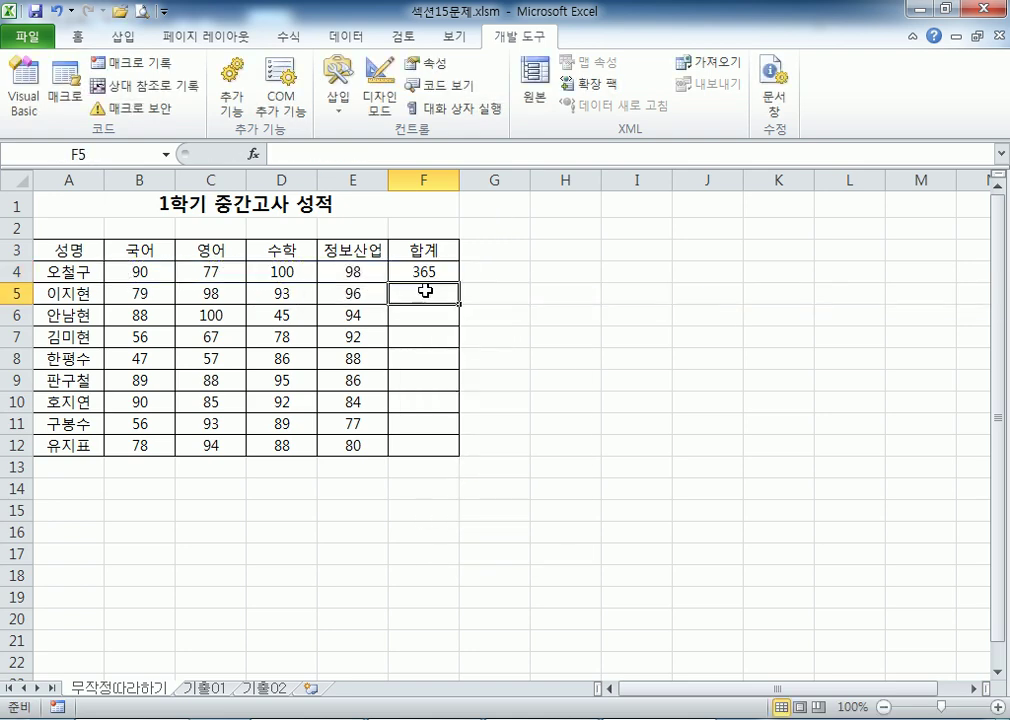
click(447, 272)
drag(461, 281, 462, 458)
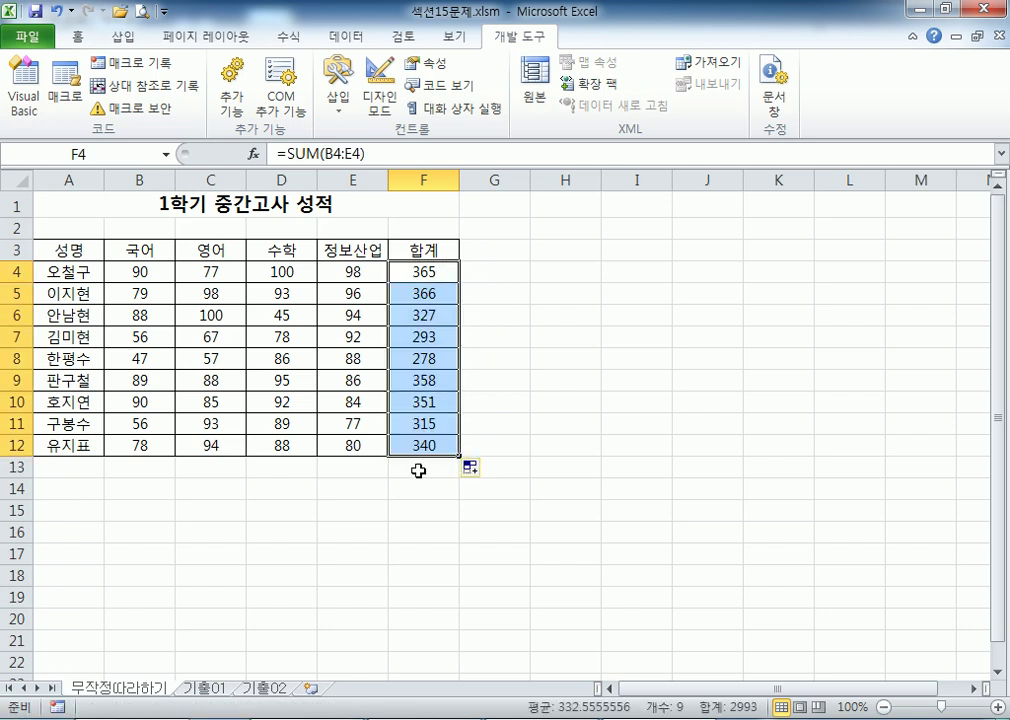
click(418, 470)
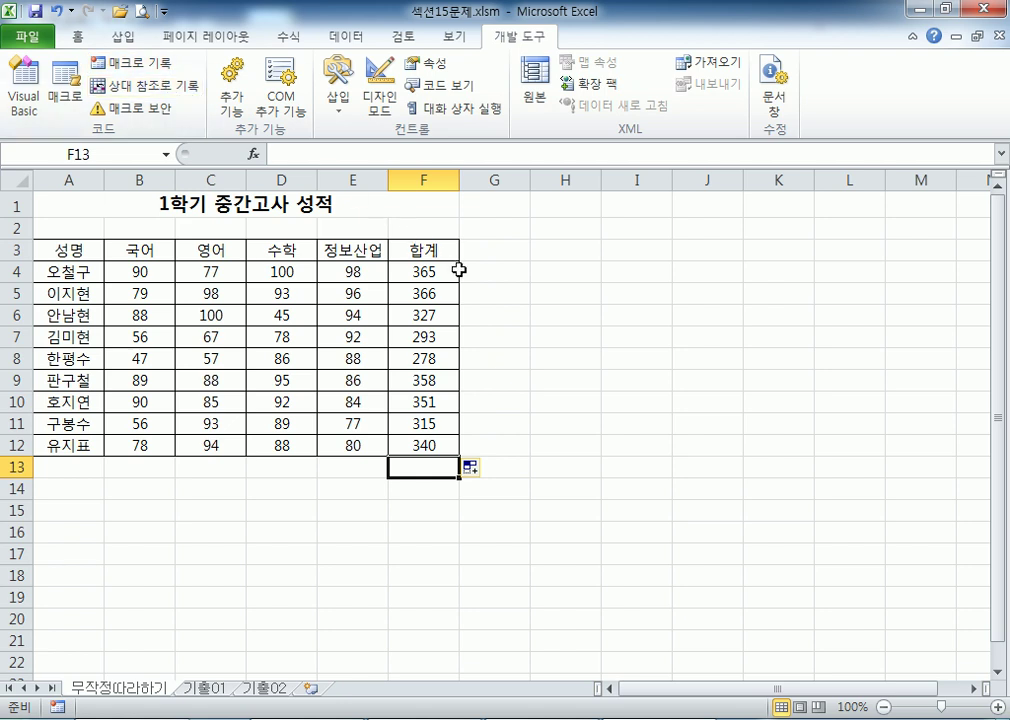
- Delete the manually calculated totals in F4:F12 and select the empty cell I12 outside the table
drag(444, 268, 444, 449)
key(Delete)
click(662, 444)
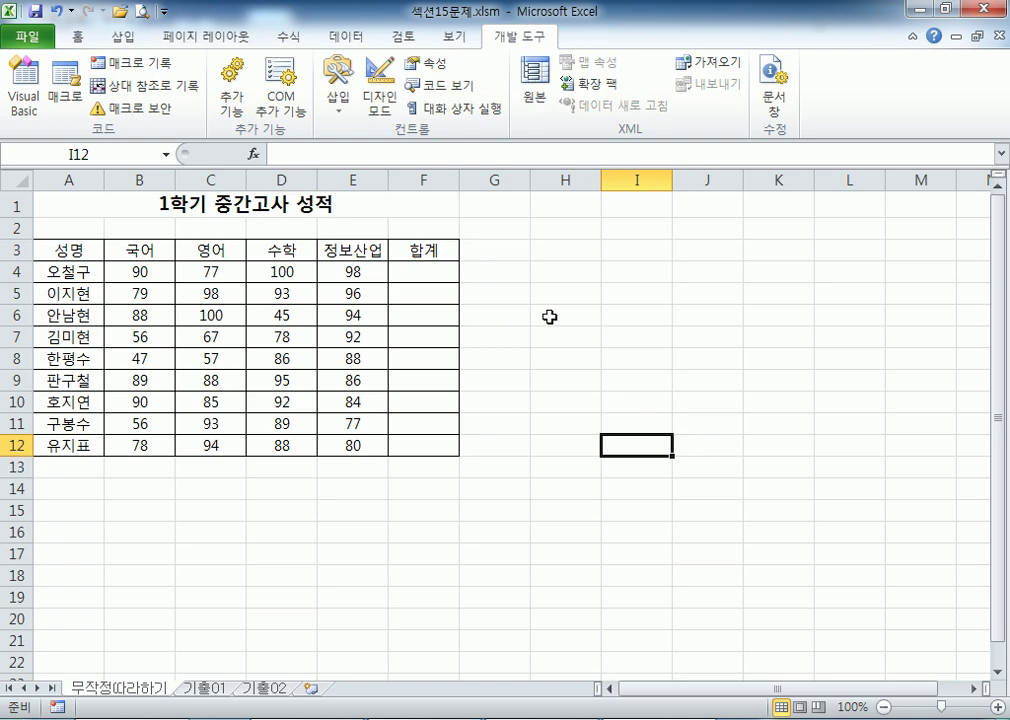
- Run the 합계 macro from the macro list to fill the totals column
click(67, 86)
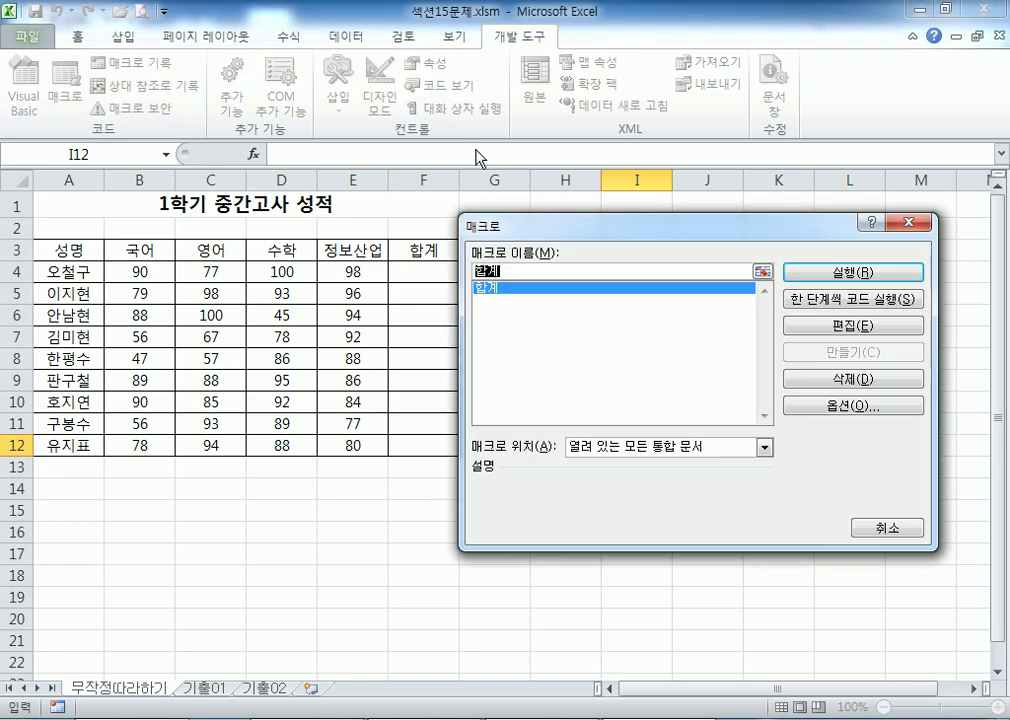
drag(546, 234, 543, 171)
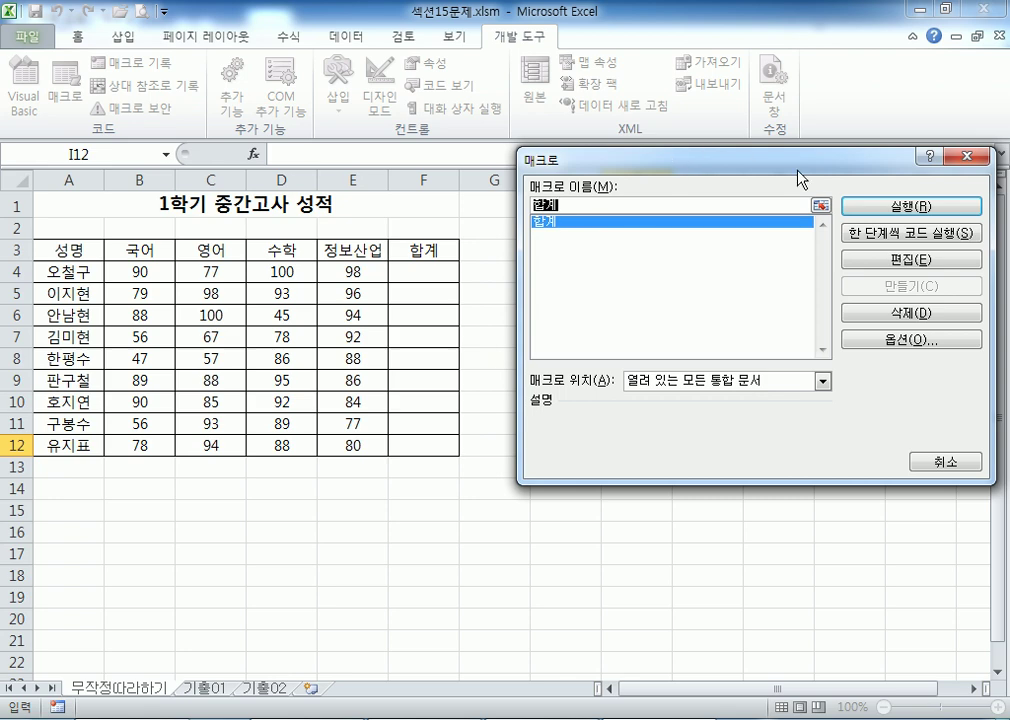
click(851, 207)
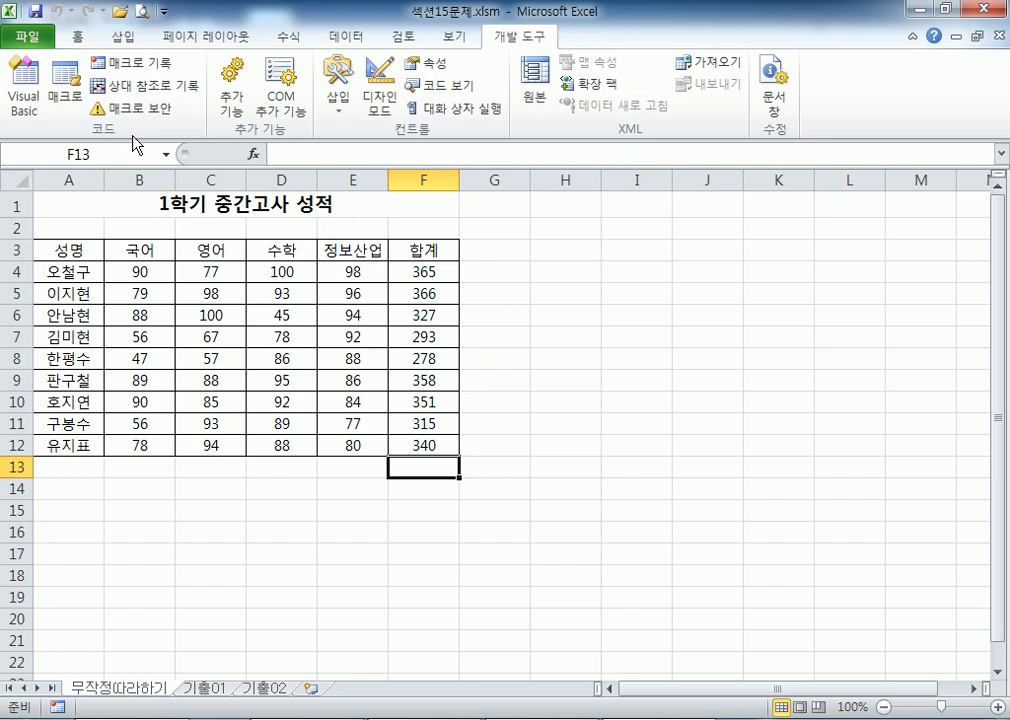
- Clear the macro-generated totals in F4:F12 and return to cell A1
drag(397, 267, 425, 450)
key(Delete)
key(ctrl+Home)
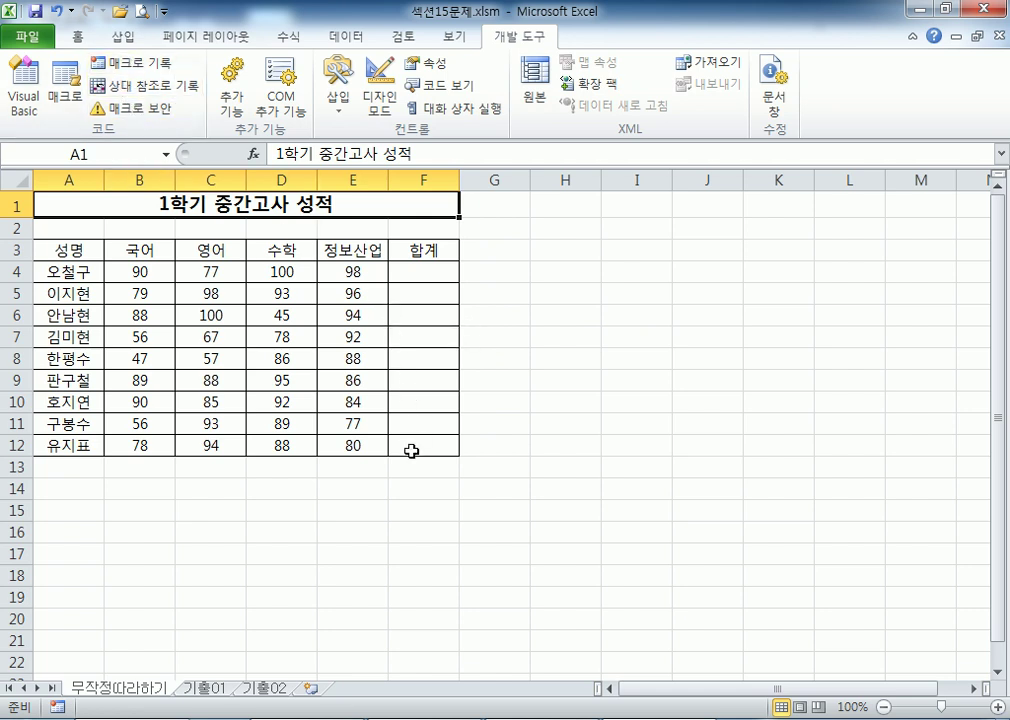
- Delete the 합계 macro from the workbook, then check the macro list and close it
click(71, 104)
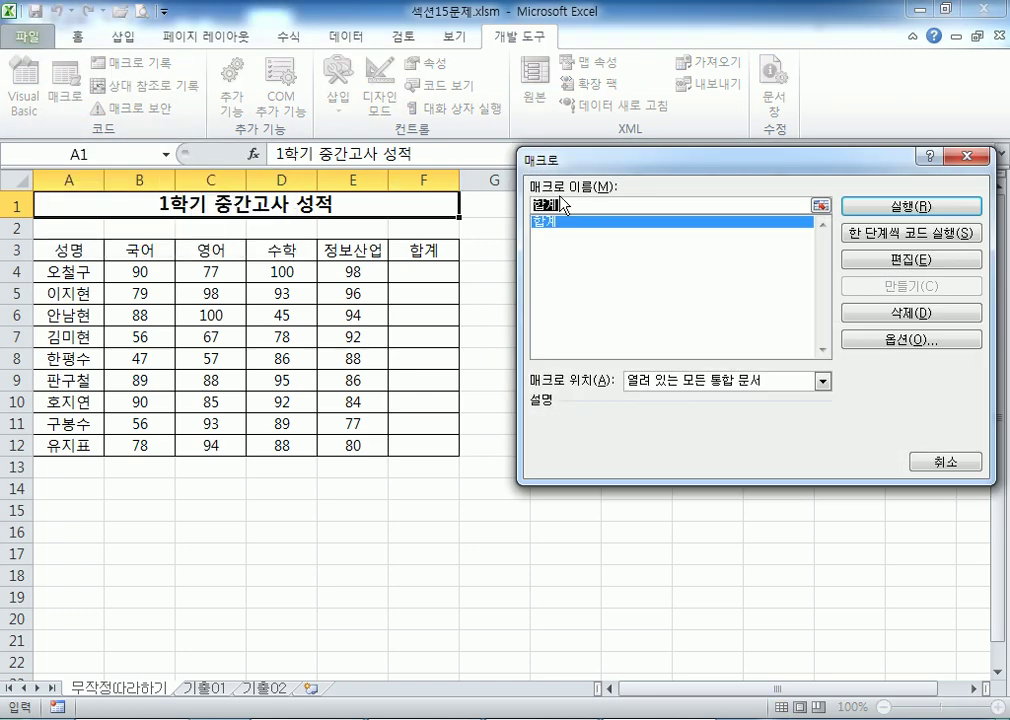
click(532, 222)
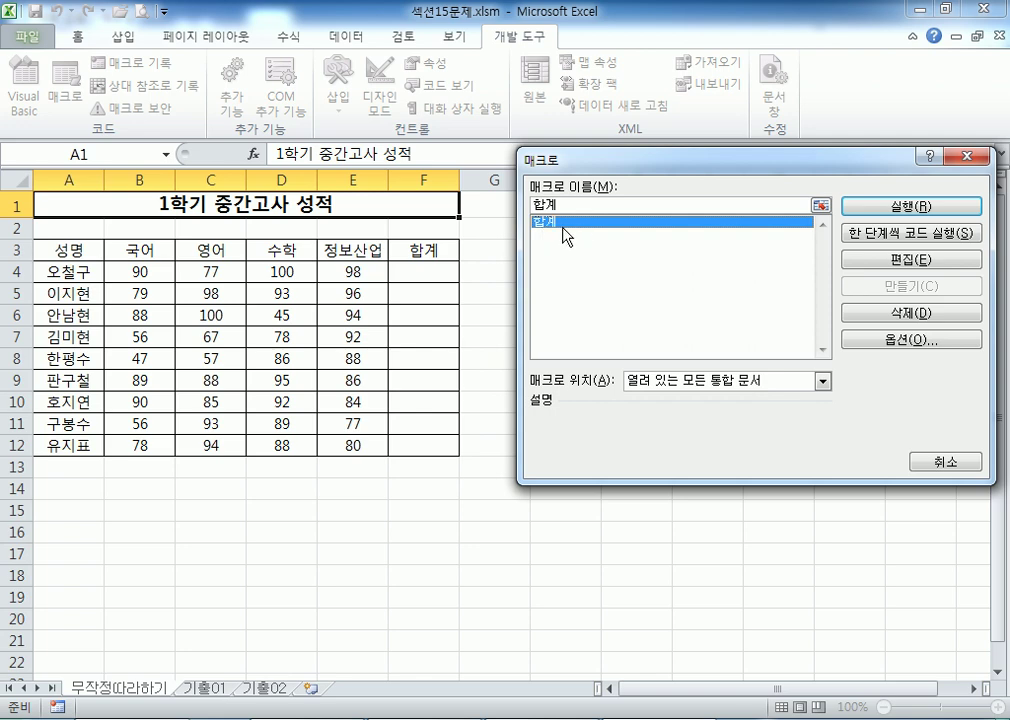
click(879, 318)
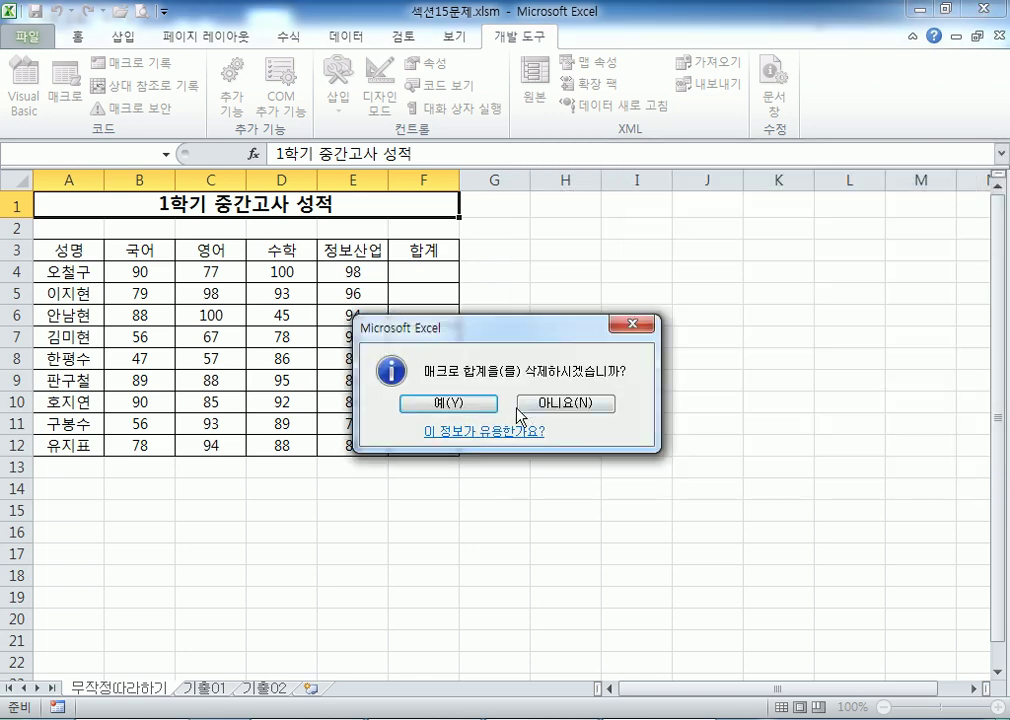
click(474, 405)
click(65, 97)
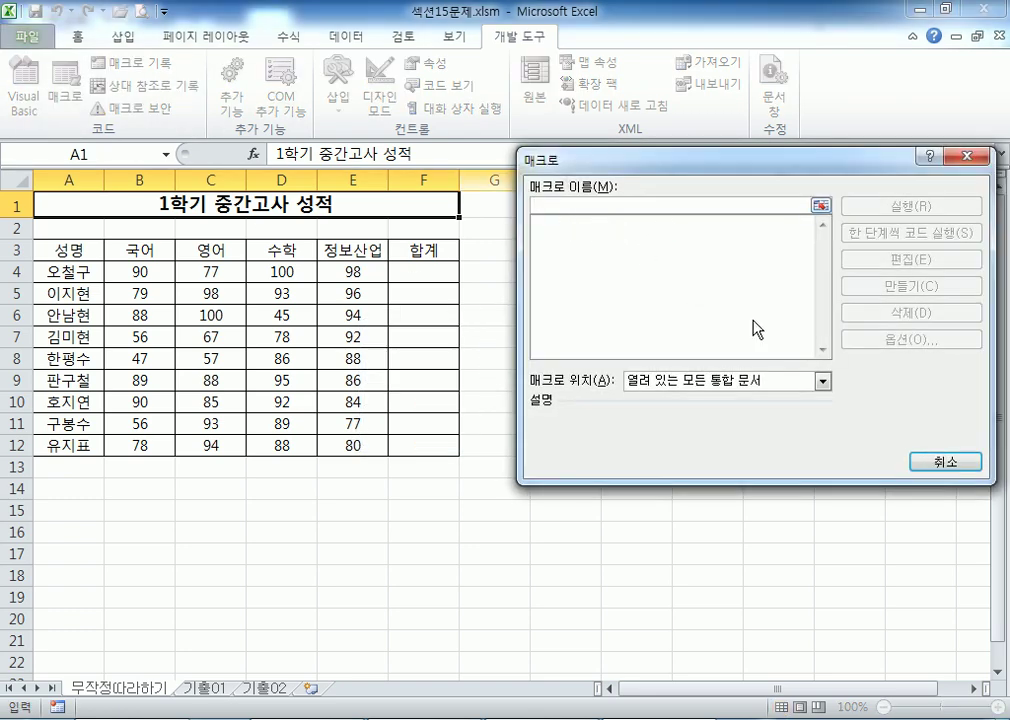
click(945, 462)
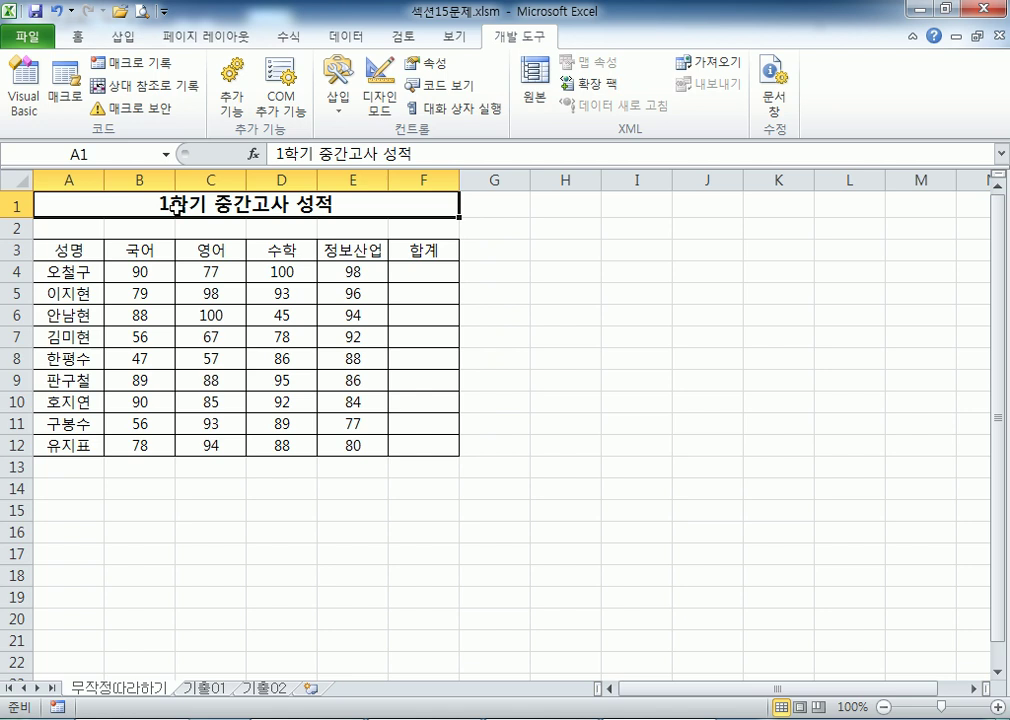
- Start recording a new macro named 합계 in 현재 통합 문서, leaving the shortcut key and description blank
click(150, 67)
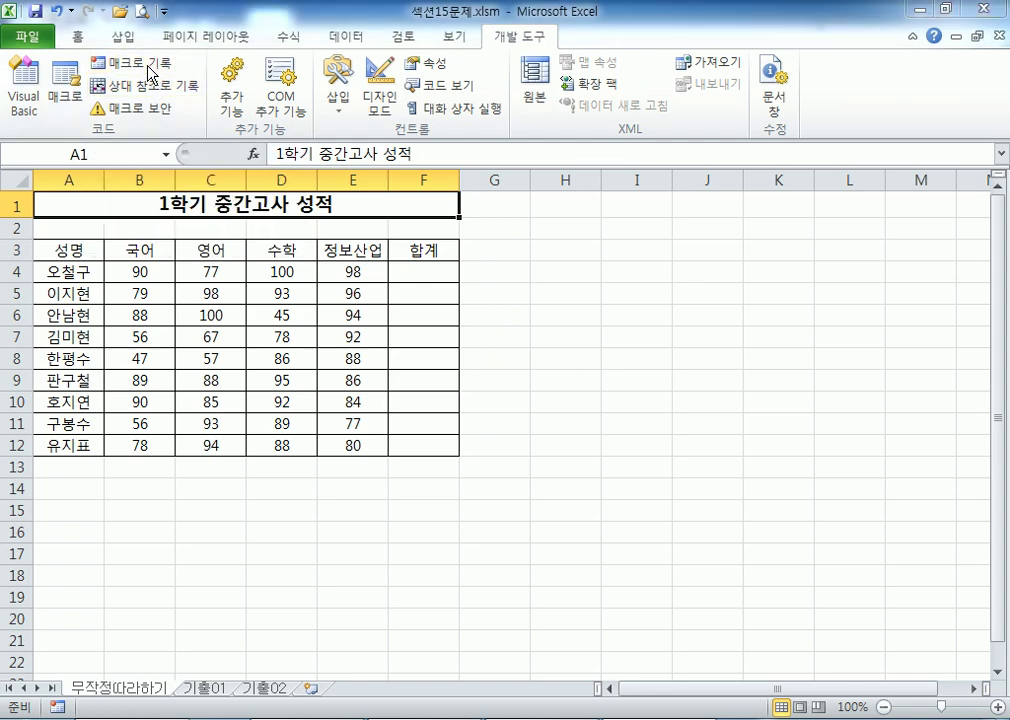
drag(576, 190, 482, 217)
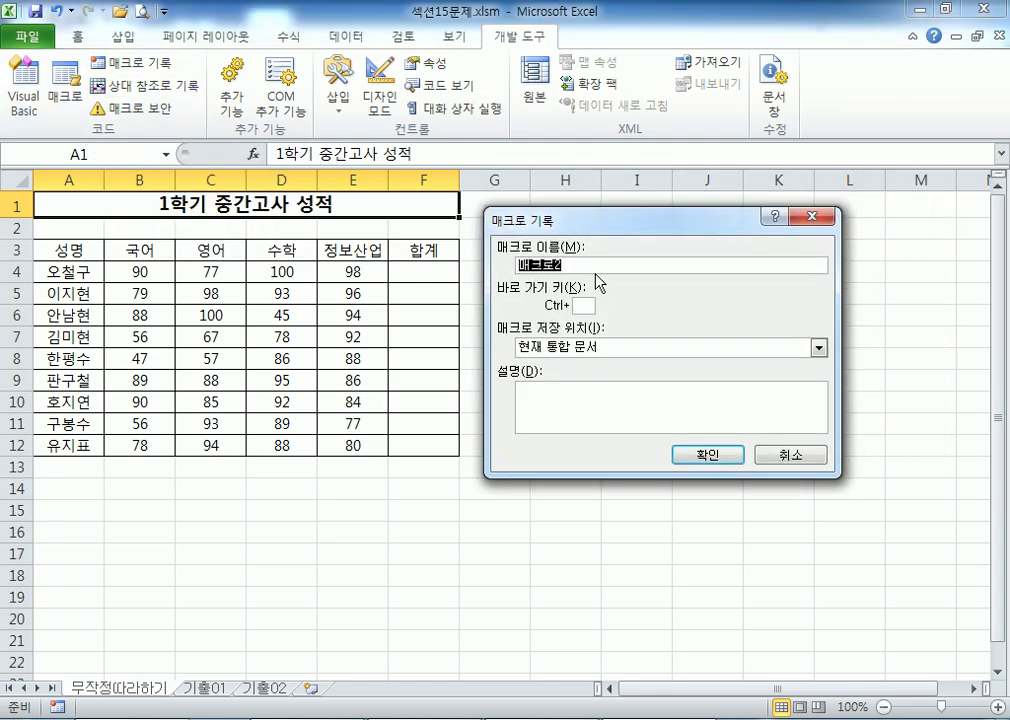
text(GKQR)
key(shift+Home)
text(합계)
click(706, 458)
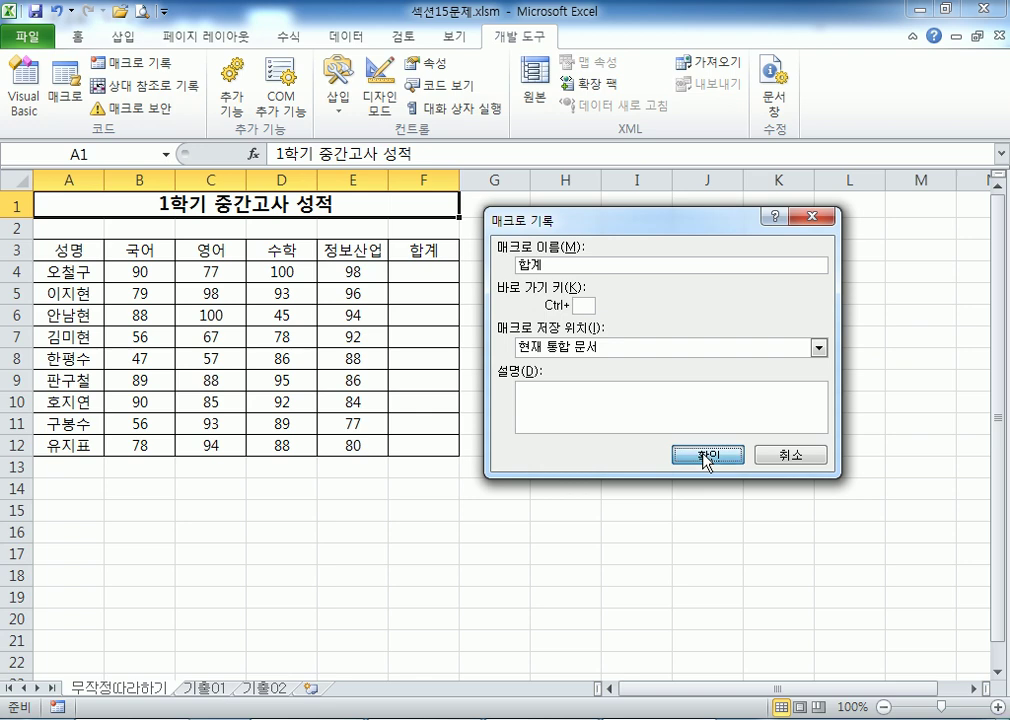
click(706, 458)
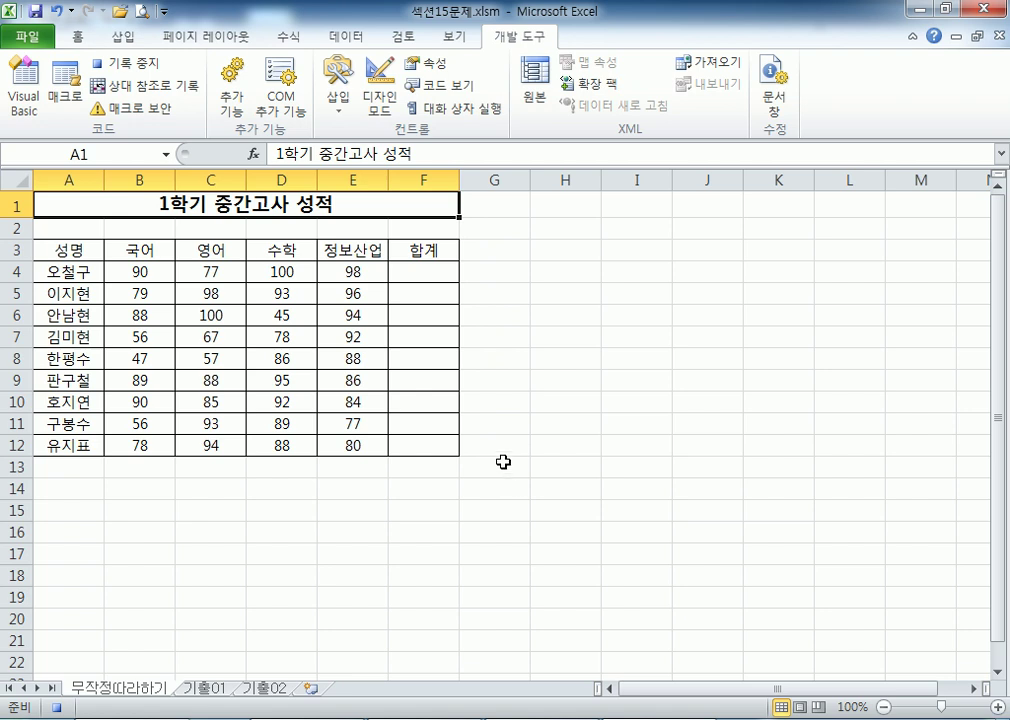
- Enter an AutoSum of B4:E4 in F4 and fill the formula down through F12
click(435, 272)
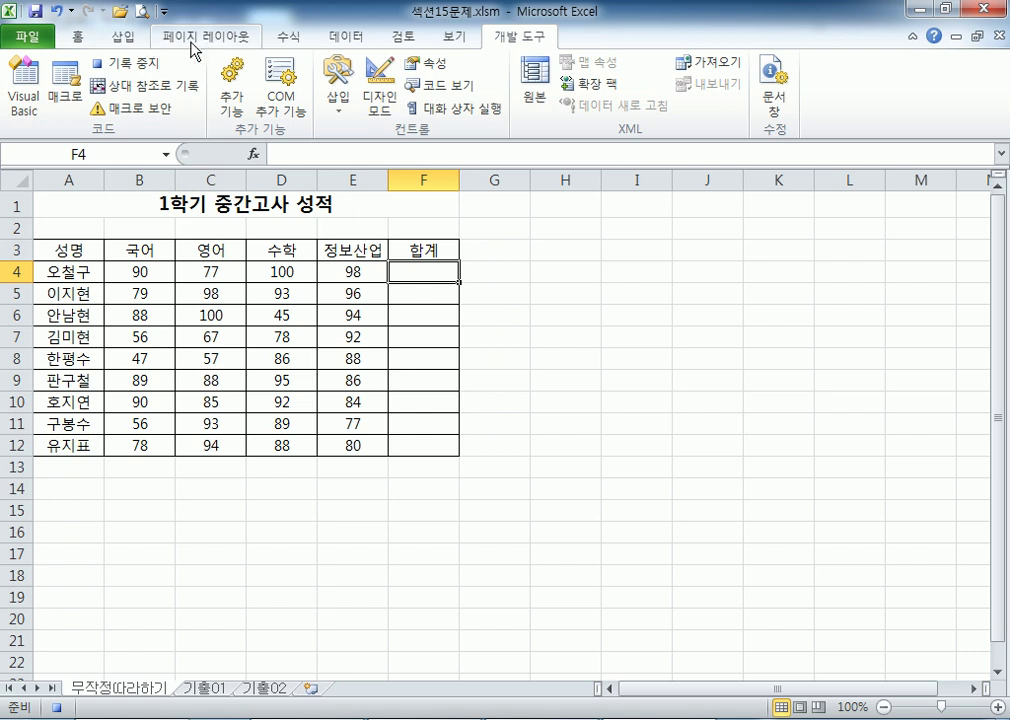
click(296, 40)
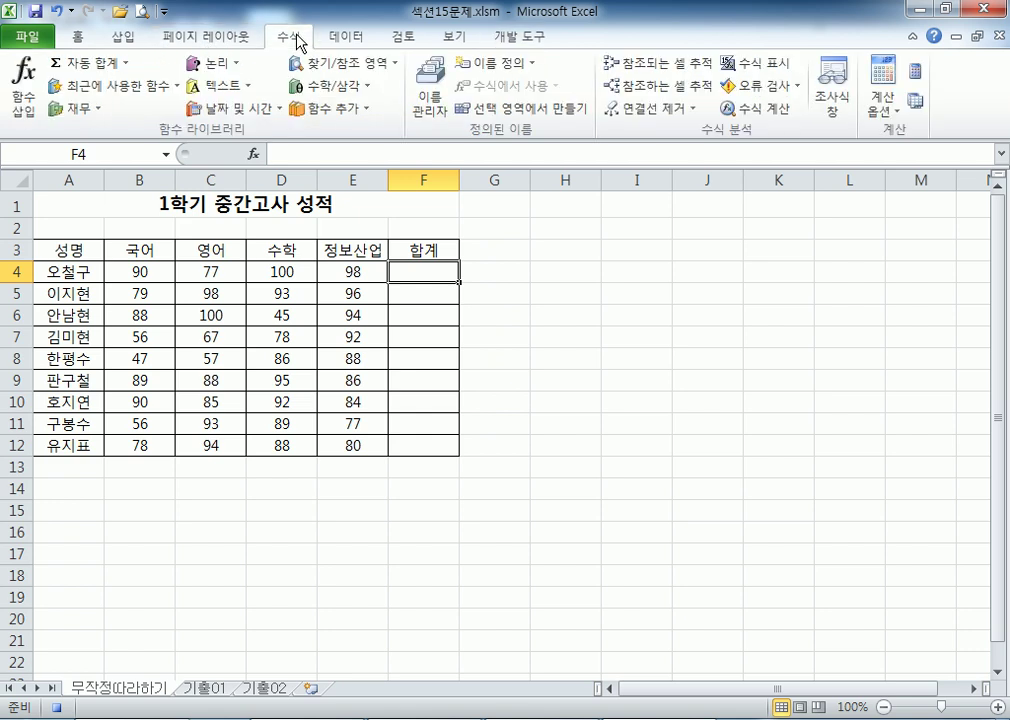
click(88, 63)
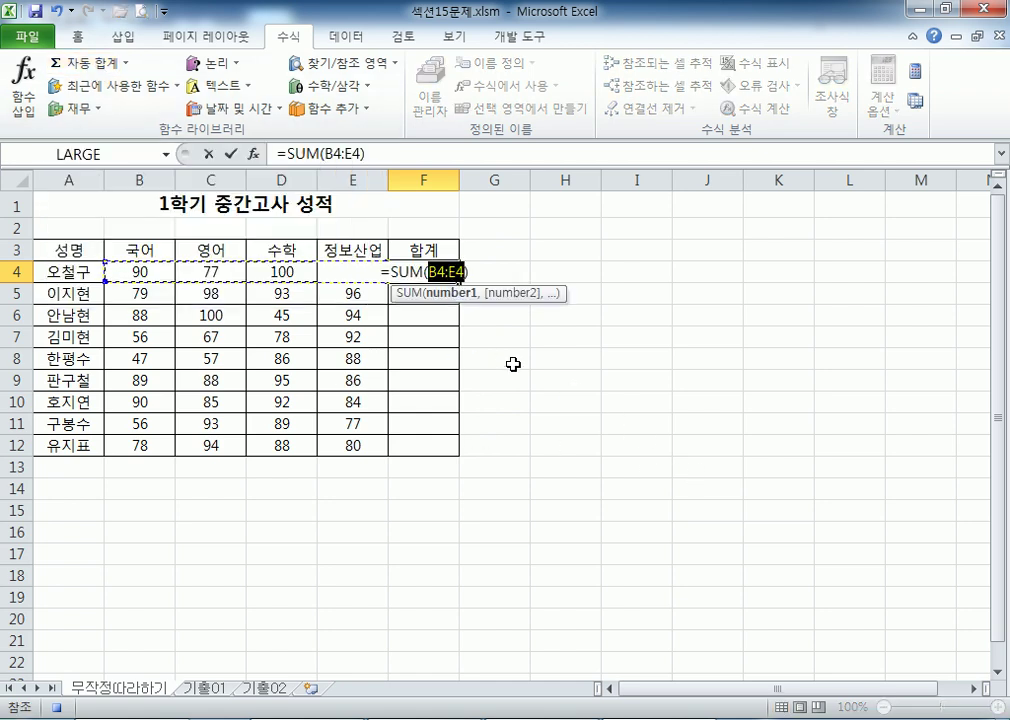
key(Return)
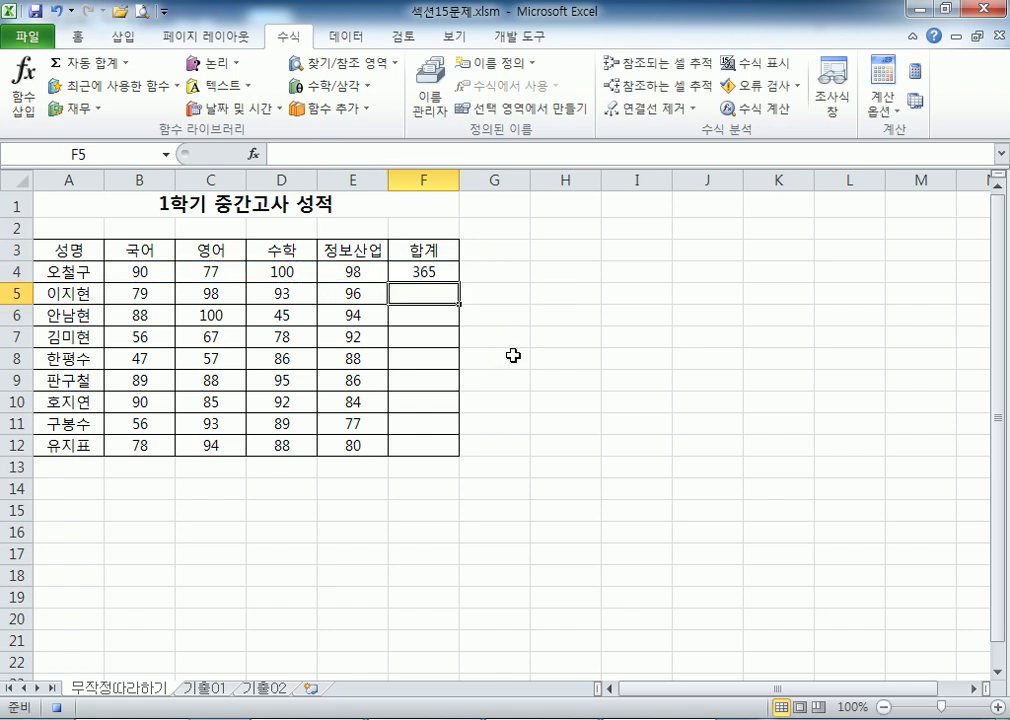
click(438, 265)
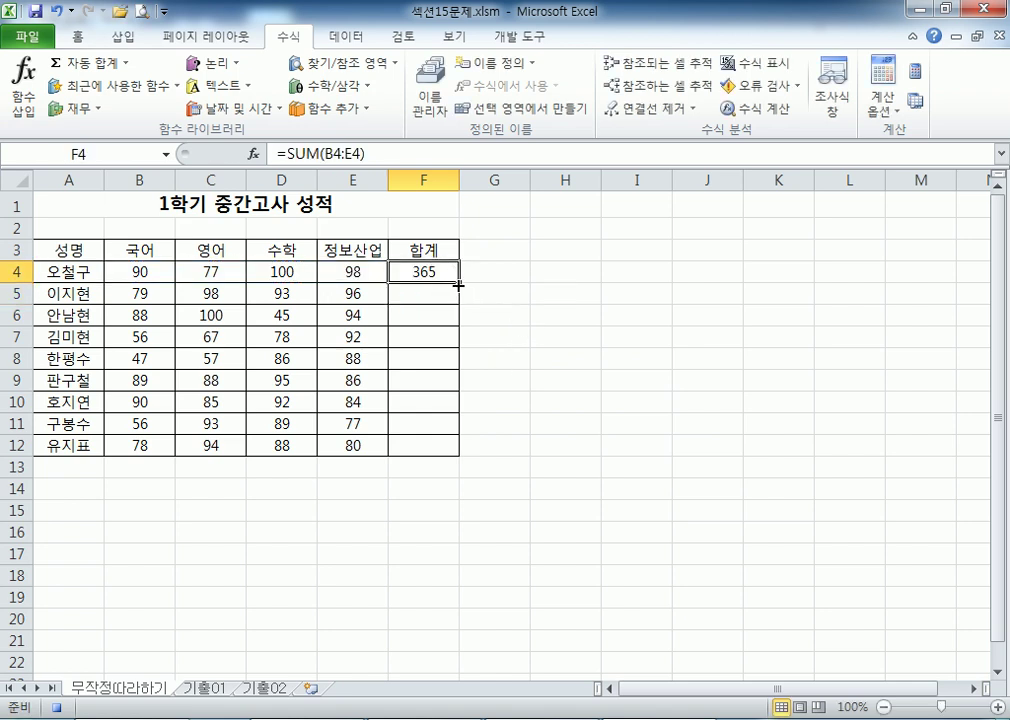
drag(459, 282, 459, 456)
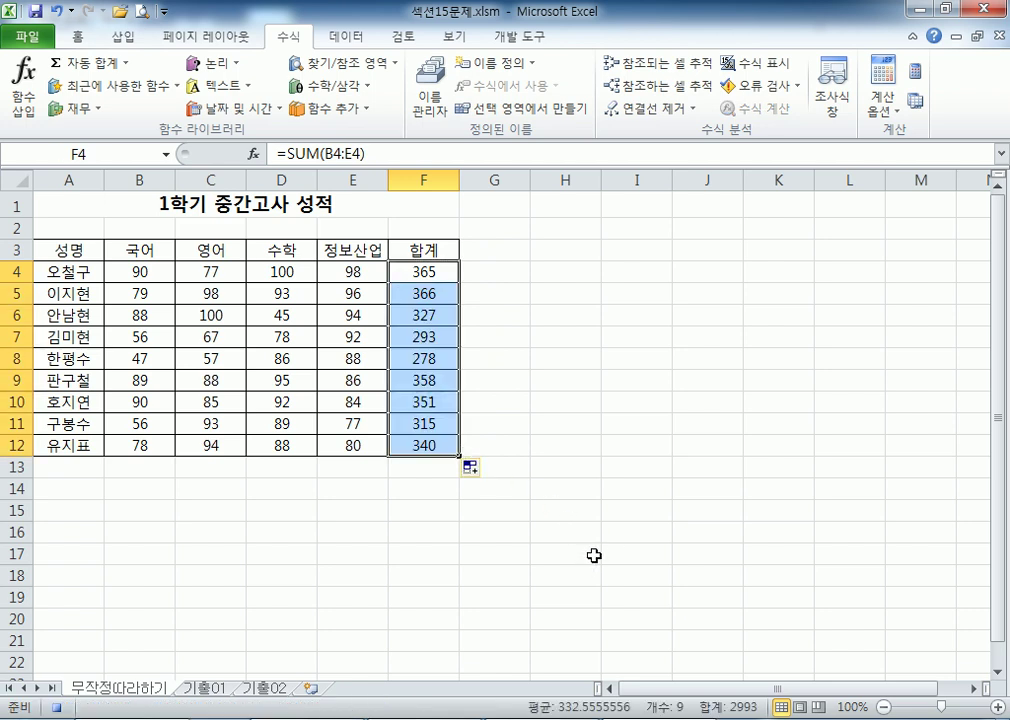
- Select cell G4 outside the totals and stop recording the 합계 macro
click(507, 276)
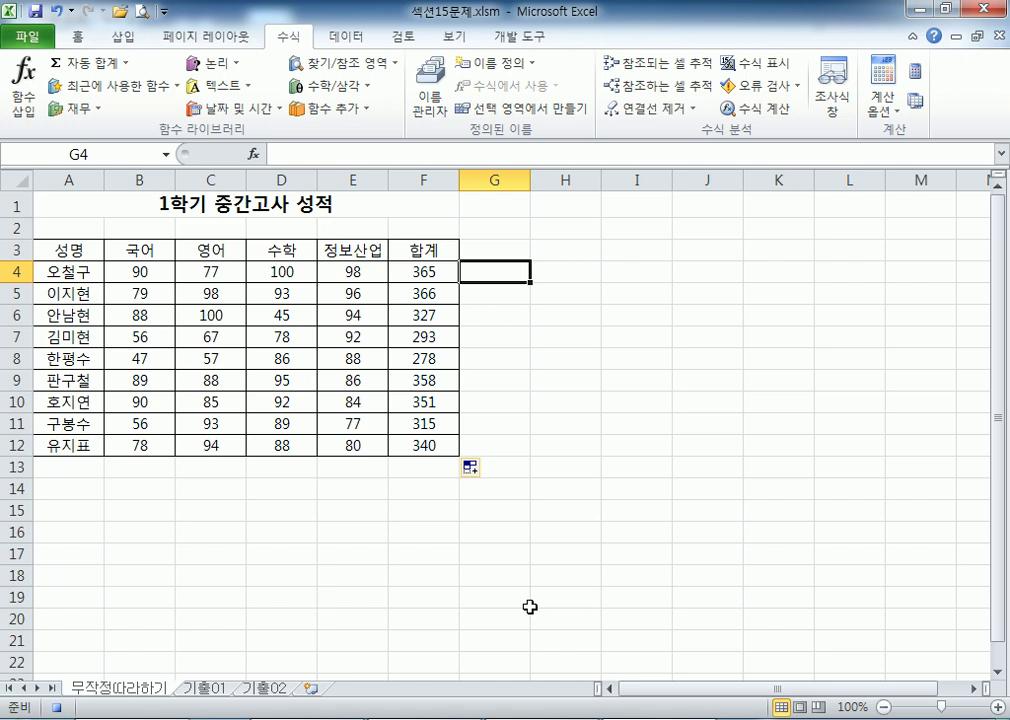
click(528, 38)
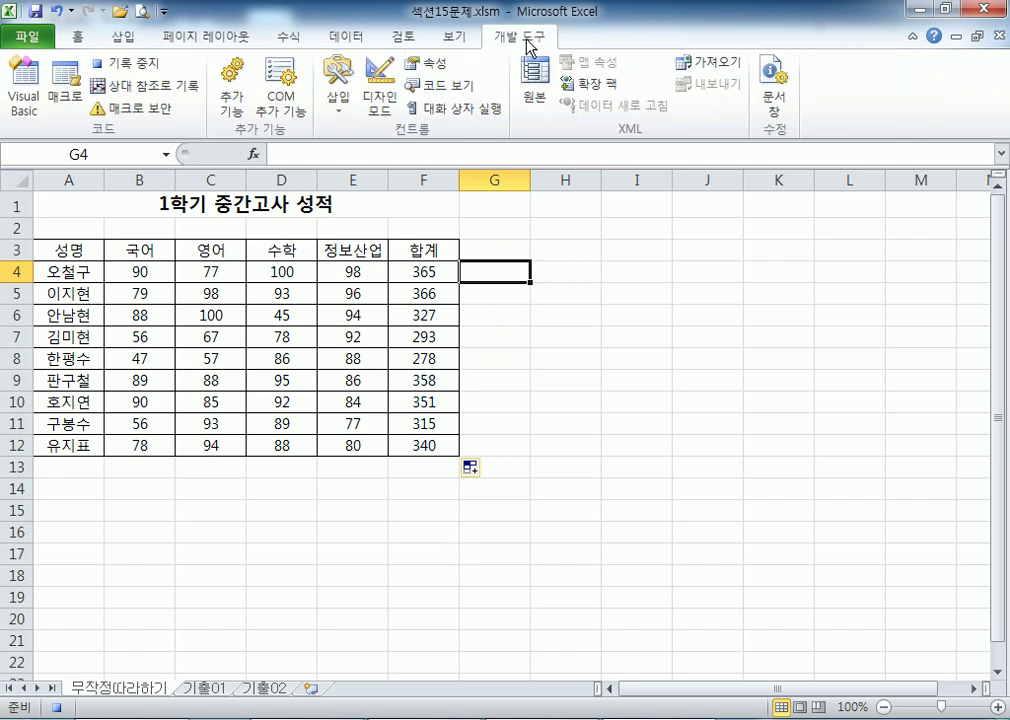
click(144, 72)
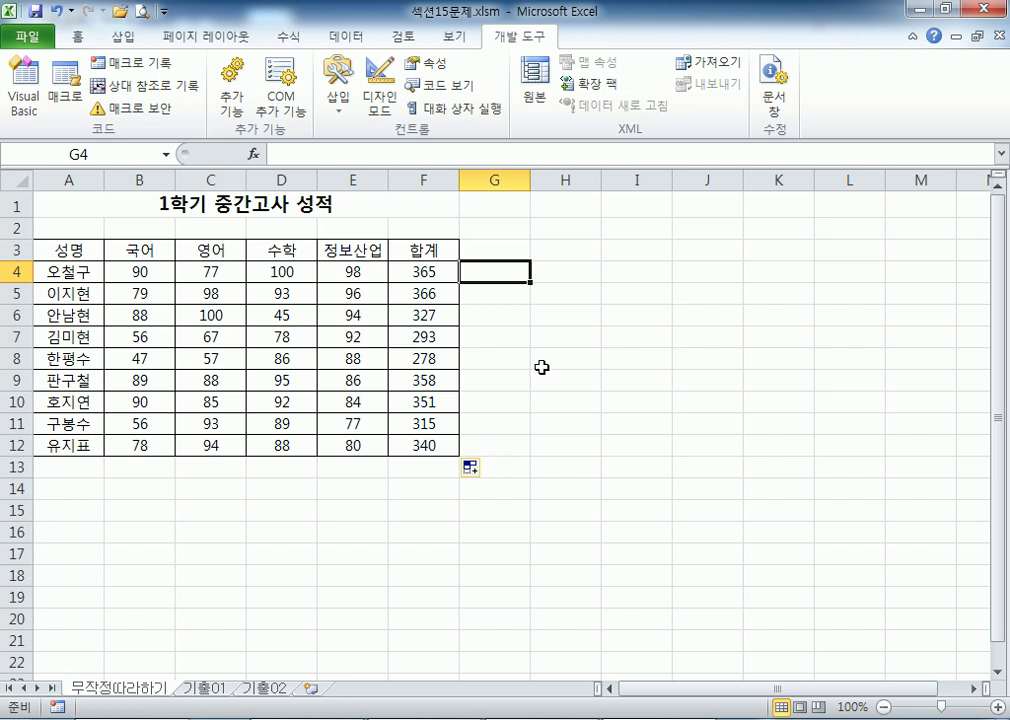
- Clear the totals in F4:F12 and move the selection to empty cell J11
click(430, 270)
drag(430, 270, 442, 445)
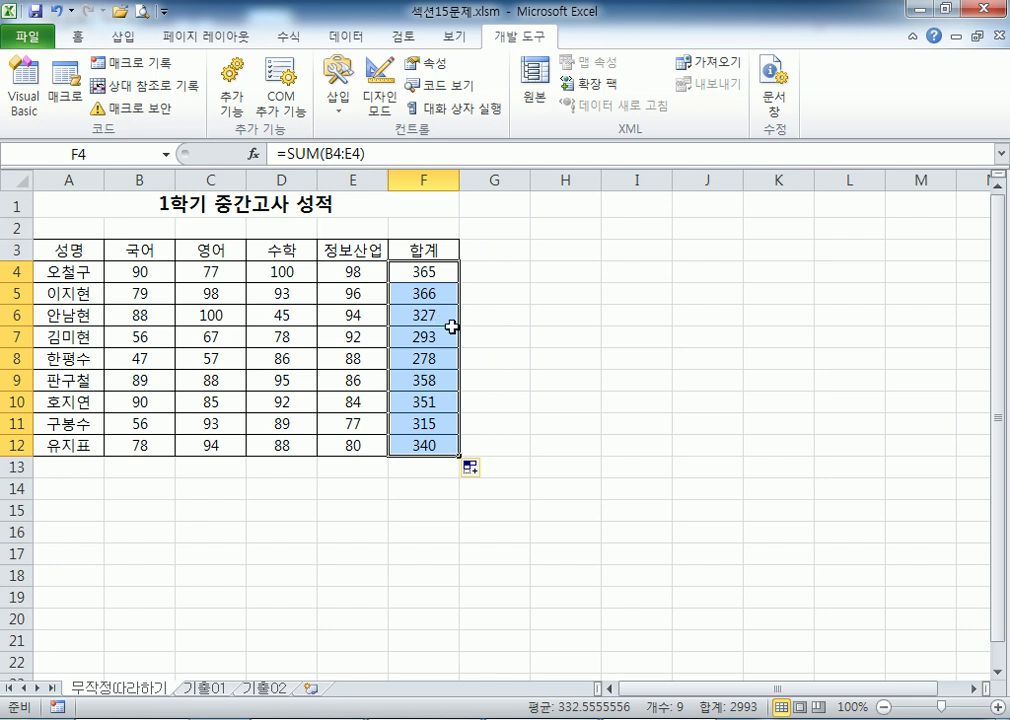
key(Delete)
click(719, 429)
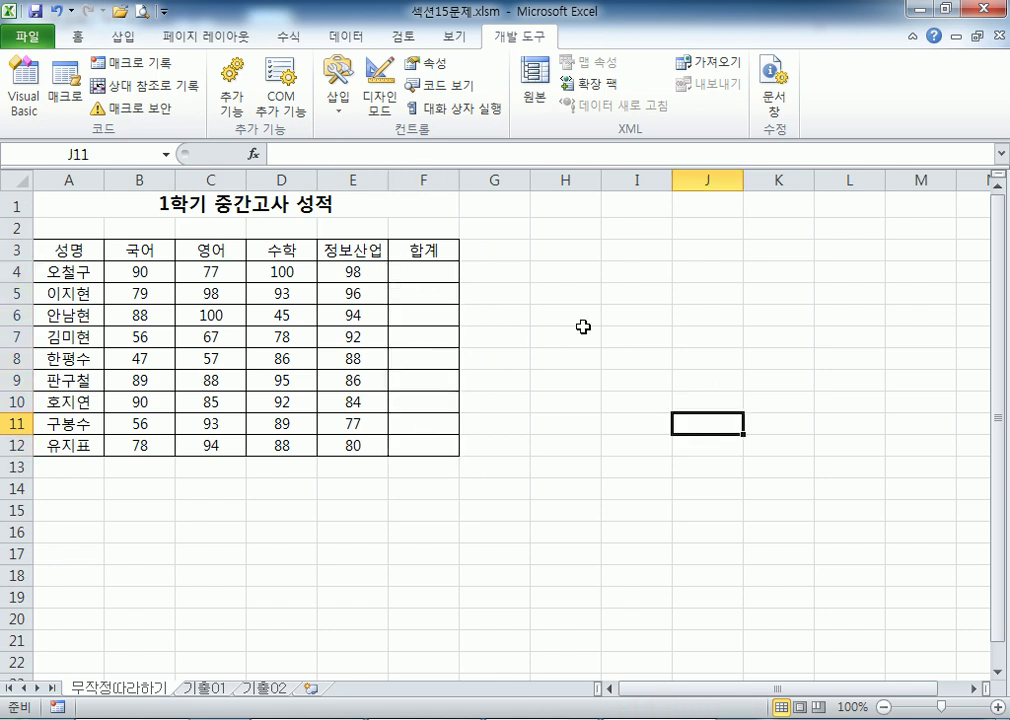
- Run the 합계 macro from the macro list to recalculate the totals column
click(68, 100)
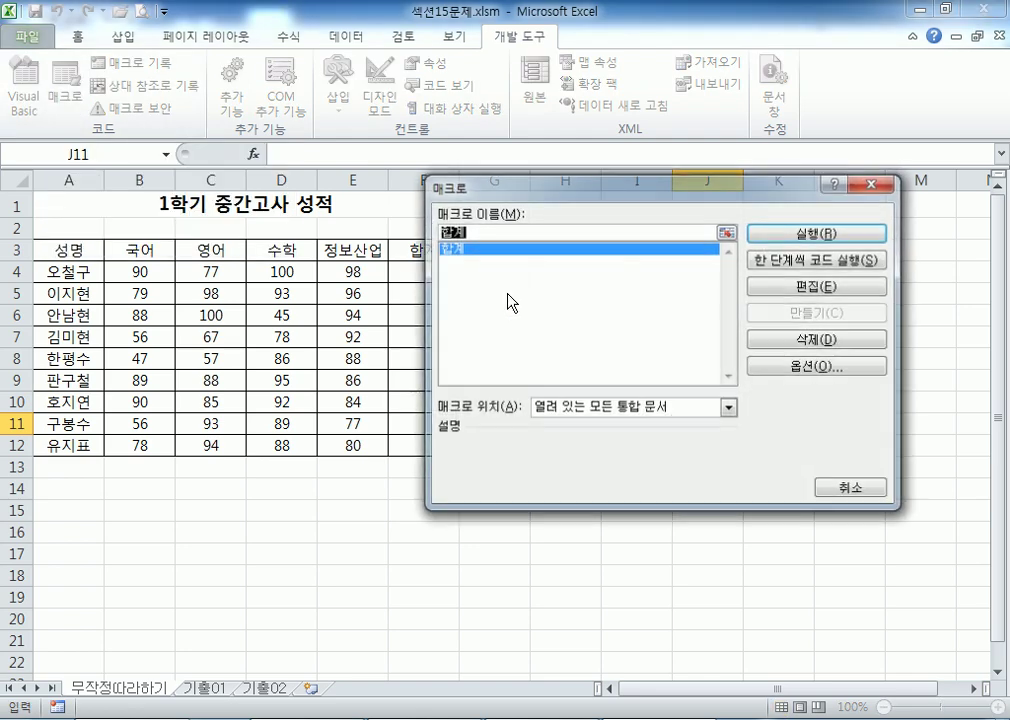
drag(494, 124, 566, 200)
click(527, 264)
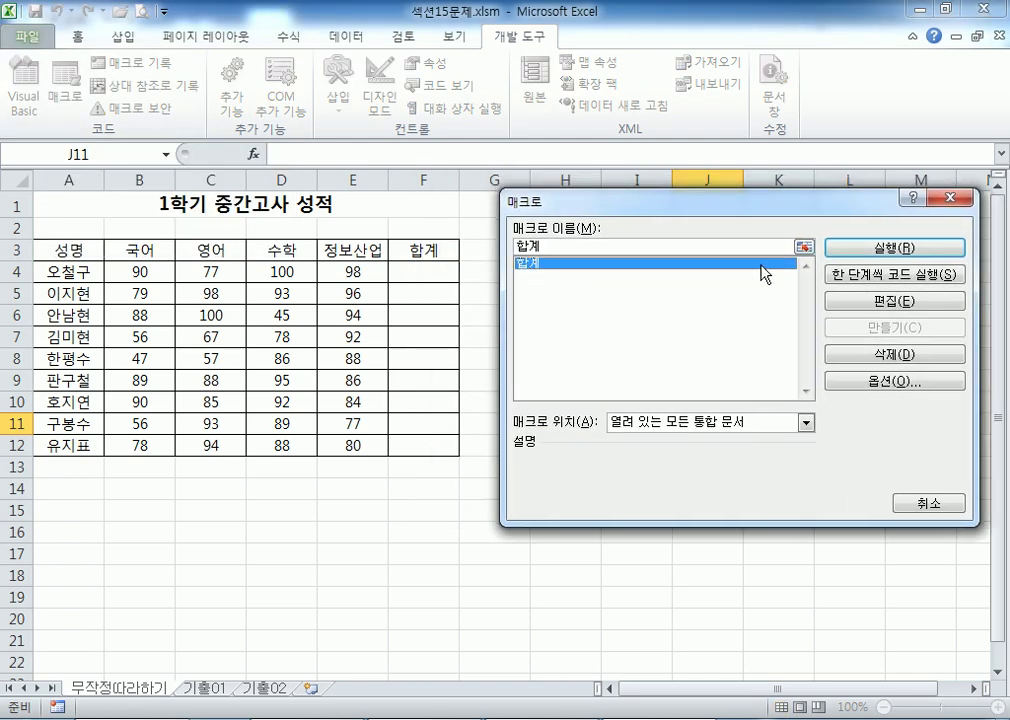
click(862, 248)
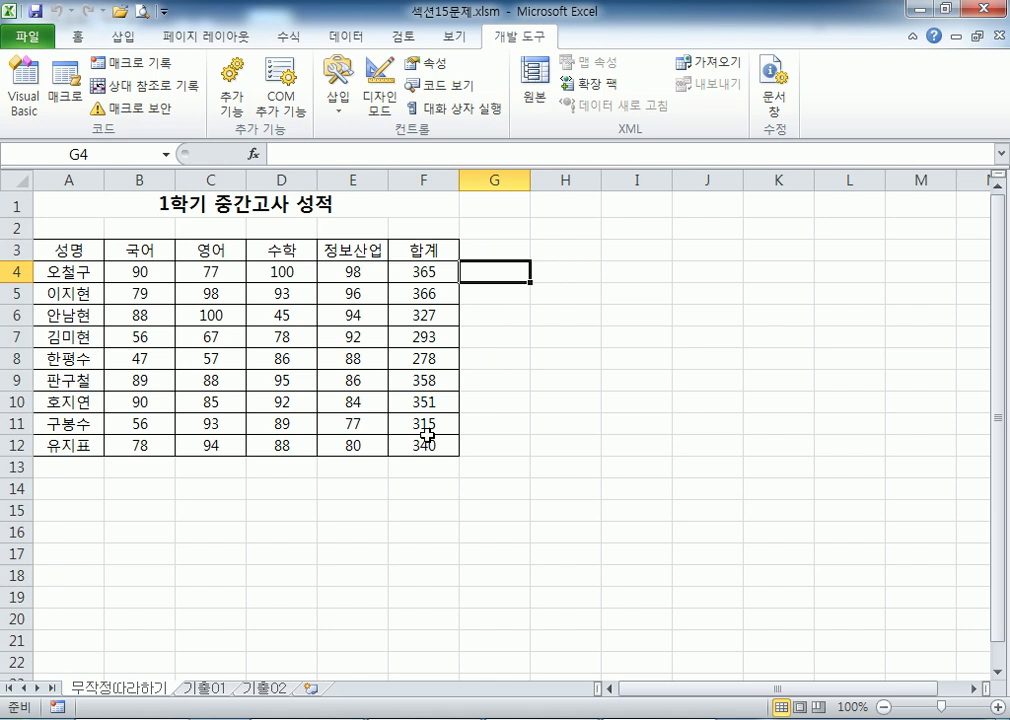
- Delete the totals that the macro entered in F4:F12 and select empty cell I14
drag(428, 275, 437, 453)
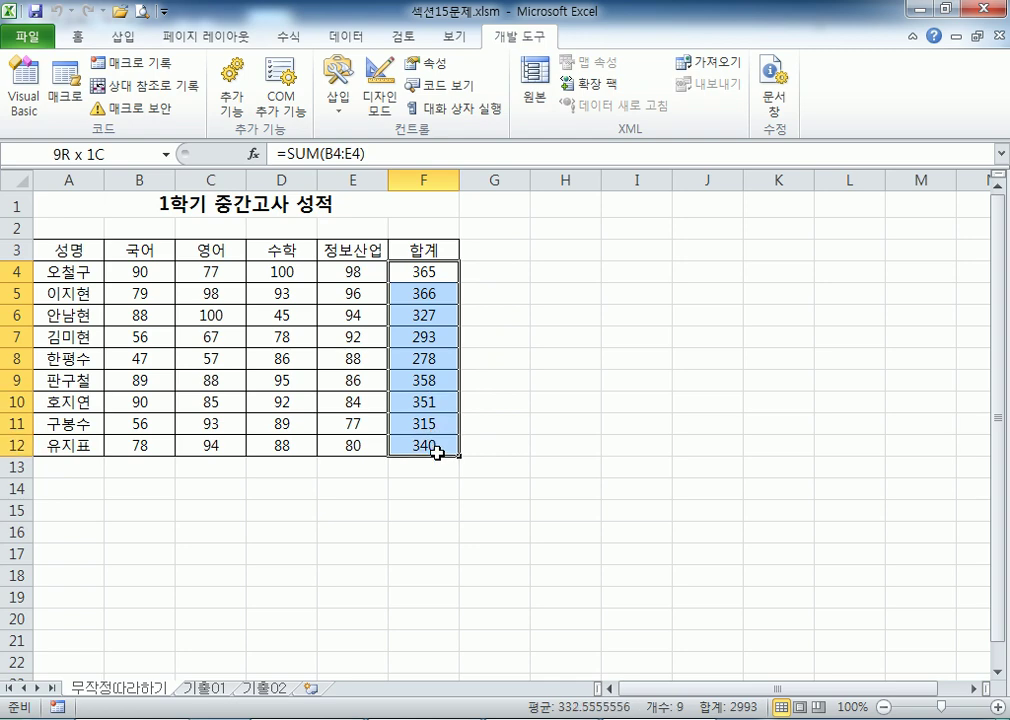
key(Delete)
click(627, 488)
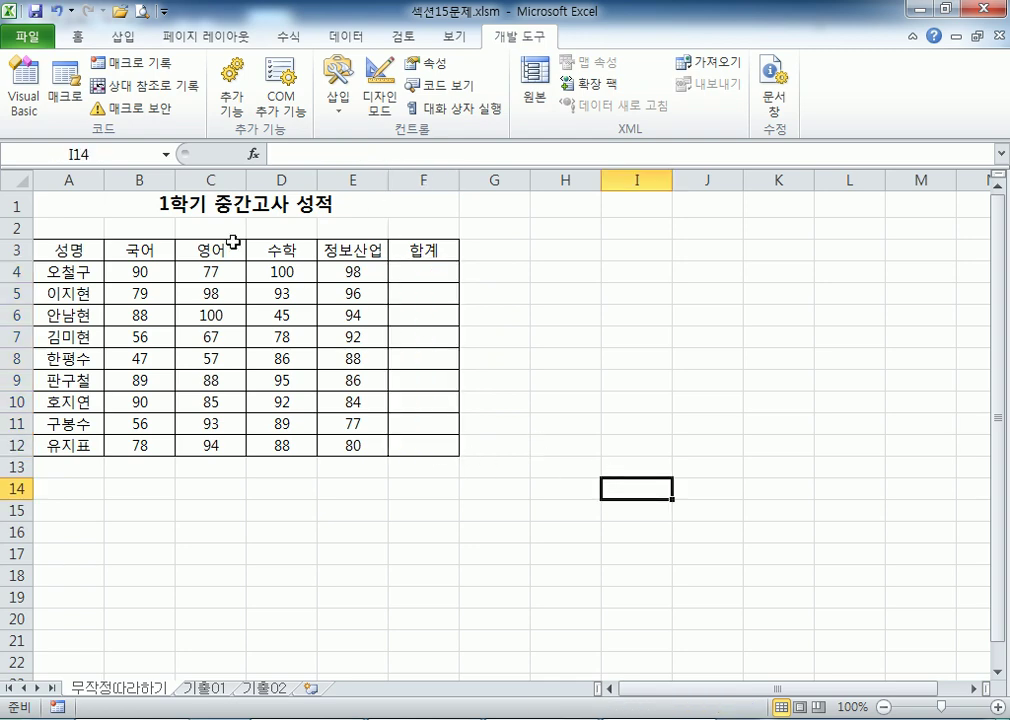
- Review the 합계 macro and the available run options in the macro list, then close it without running anything
click(65, 98)
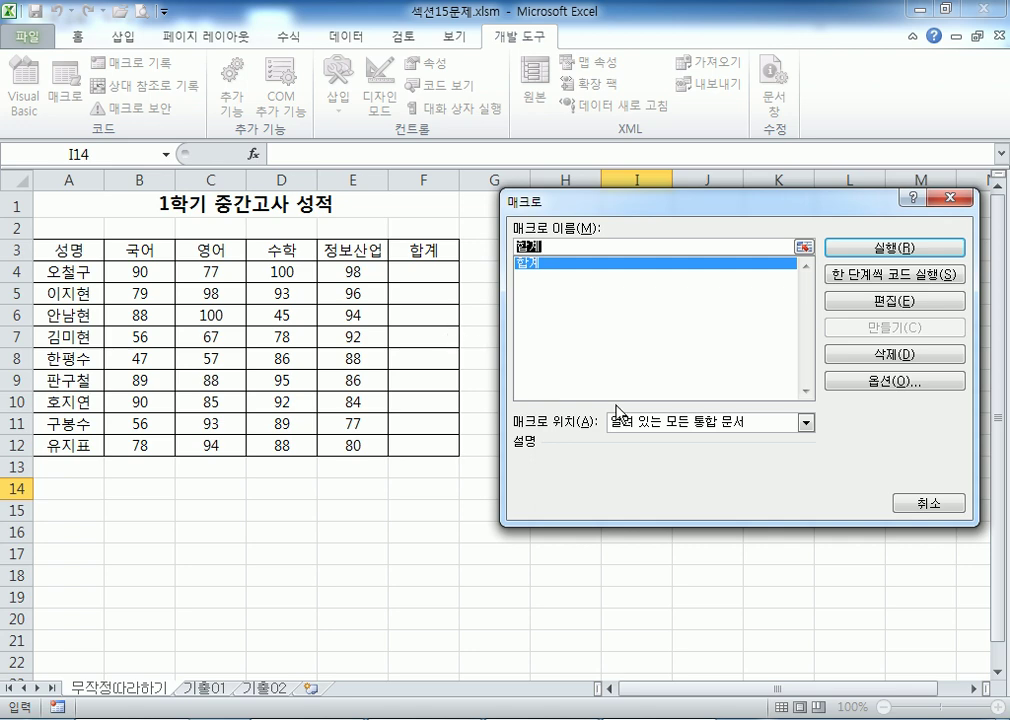
click(932, 505)
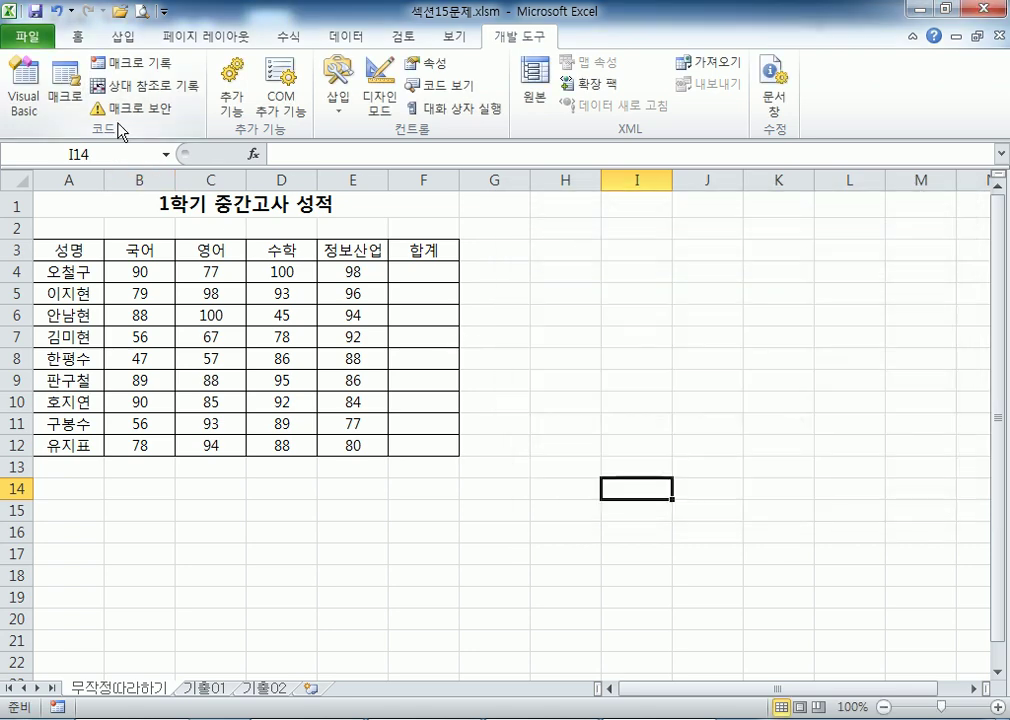
click(66, 92)
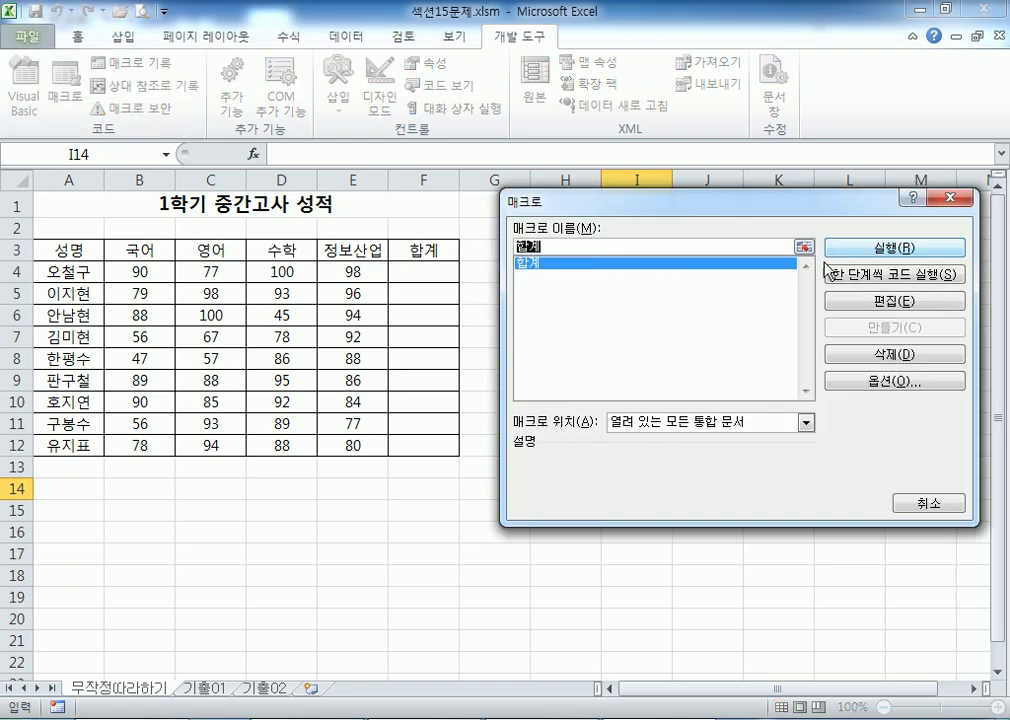
click(924, 505)
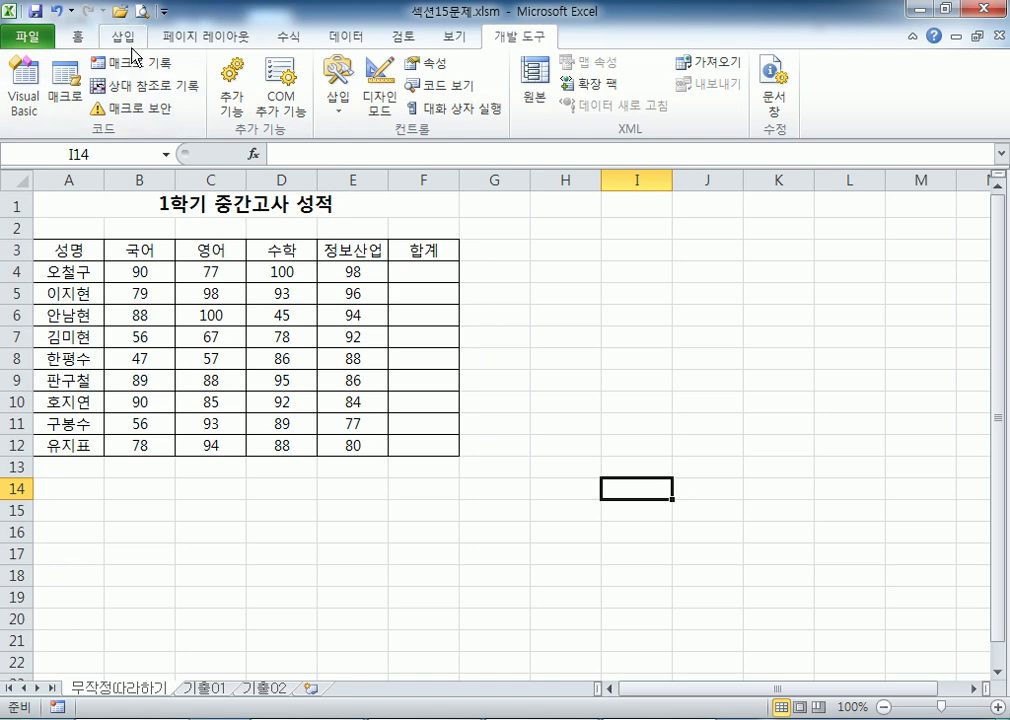
- Draw an oval shape about 3.44 cm wide and 2.91 cm high in columns I and J beside the table
click(125, 40)
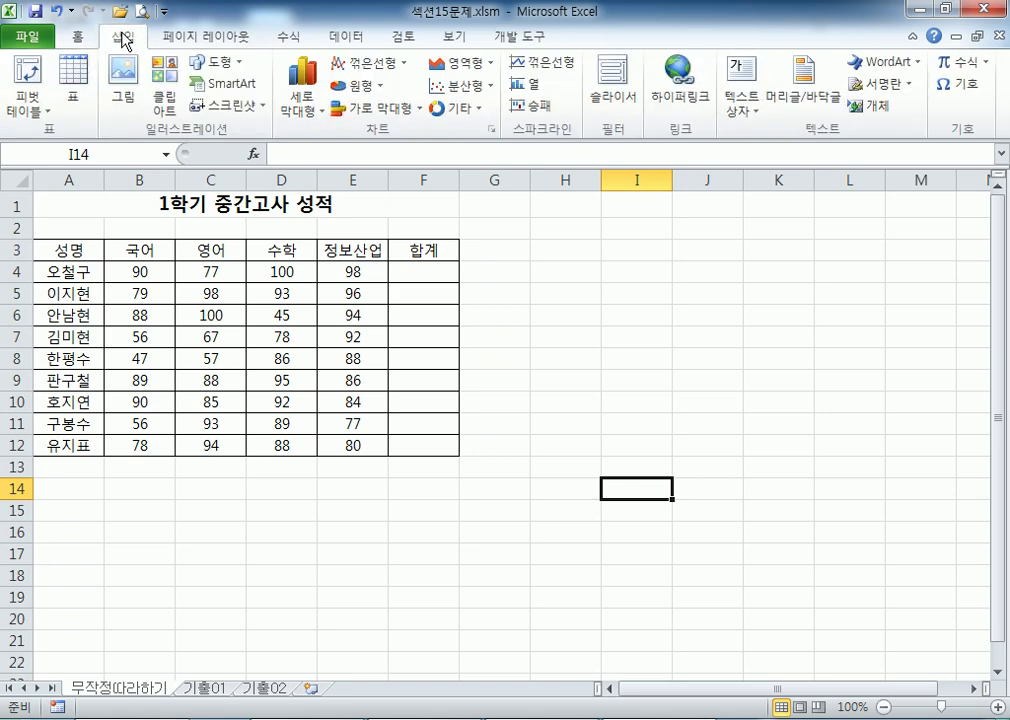
click(213, 63)
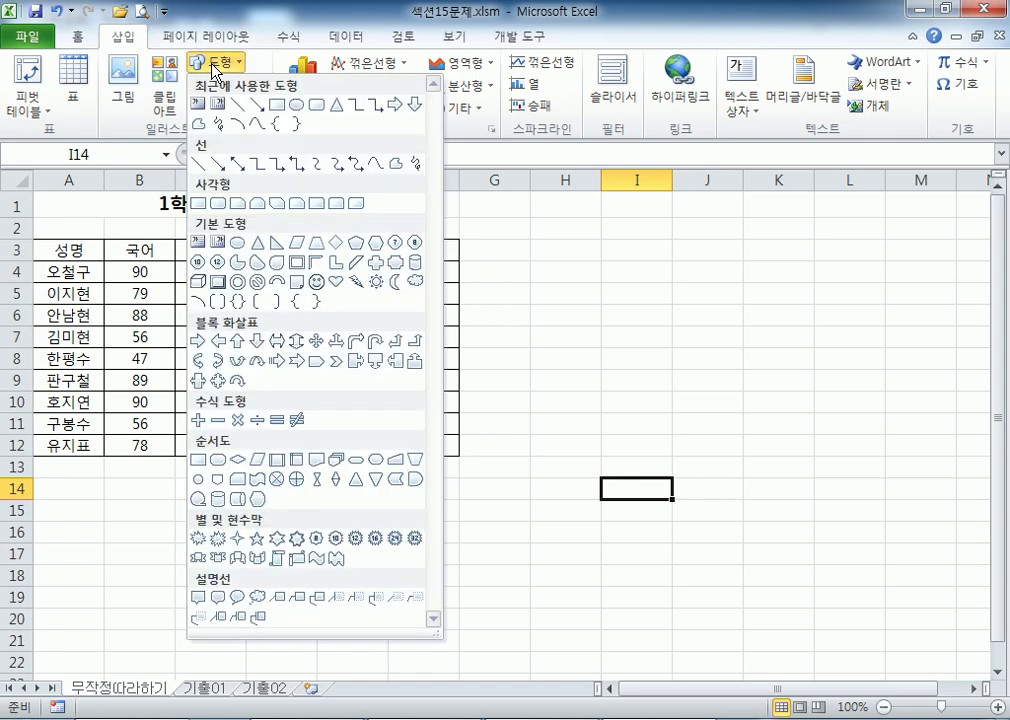
click(213, 63)
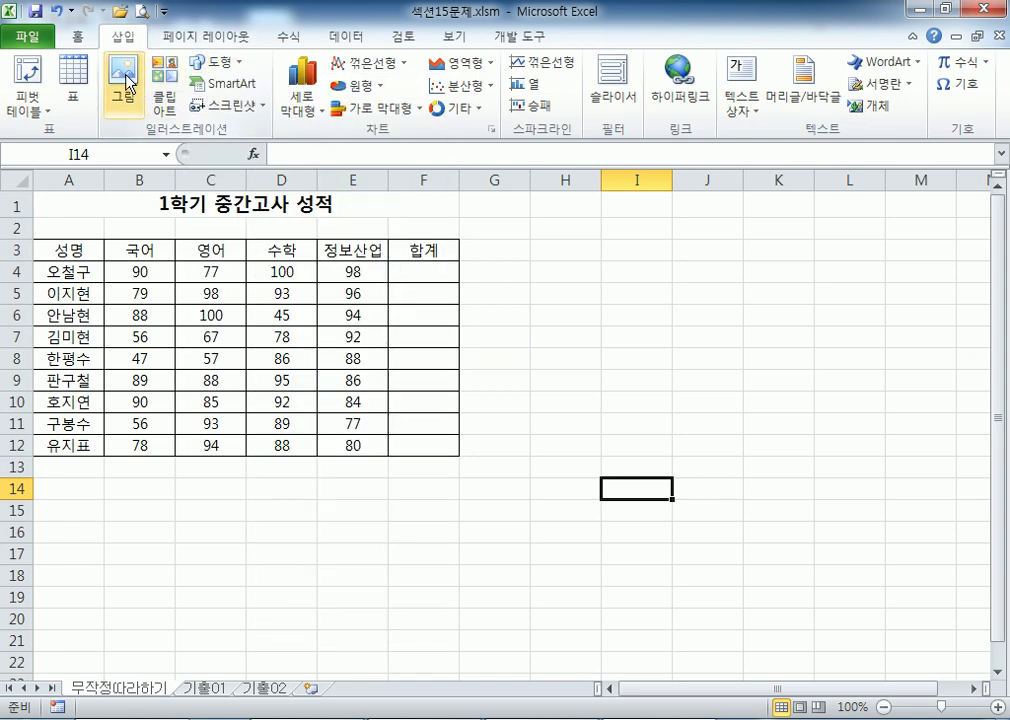
click(220, 65)
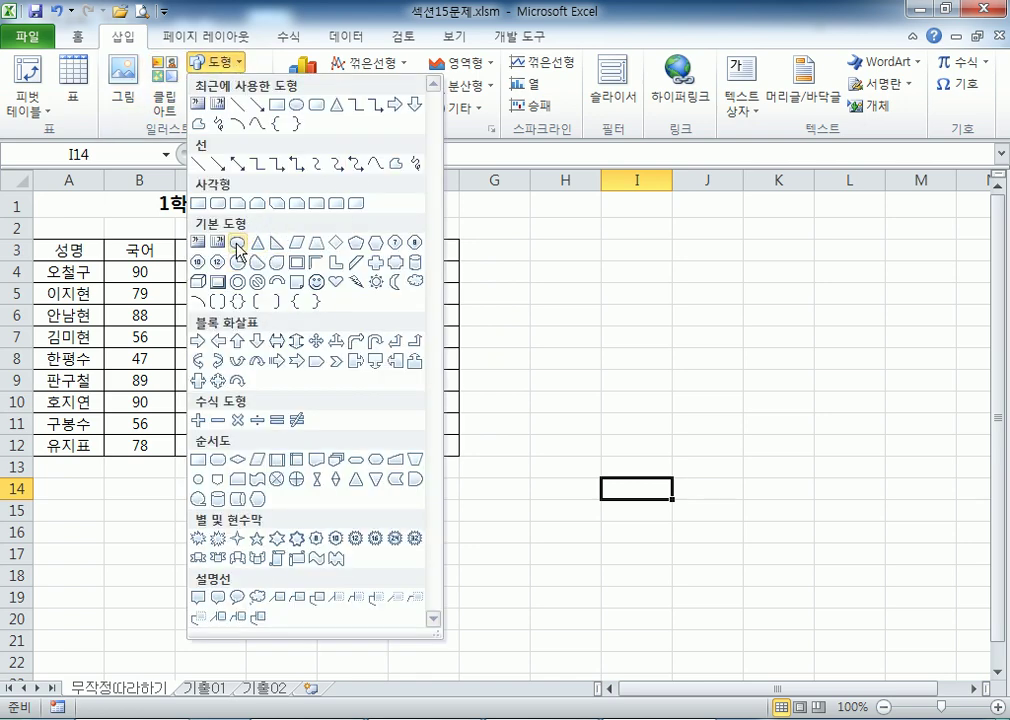
click(199, 242)
drag(606, 262, 736, 371)
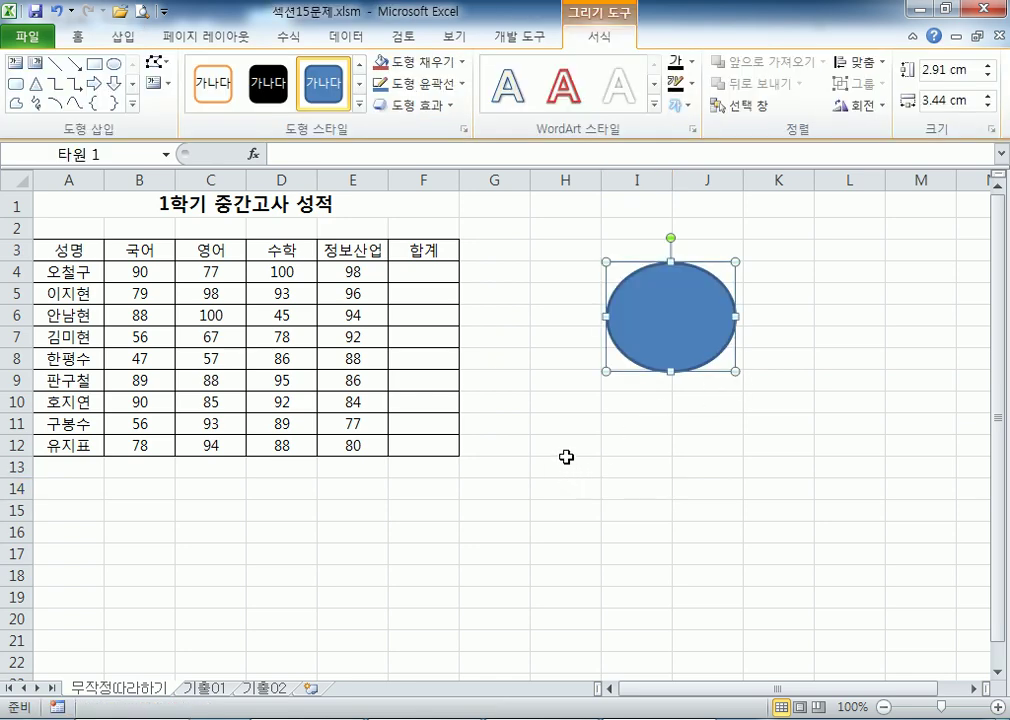
- Add the text 합계 to the oval and deselect the shape
text(합계)
click(565, 451)
click(687, 345)
click(669, 467)
click(687, 332)
click(663, 444)
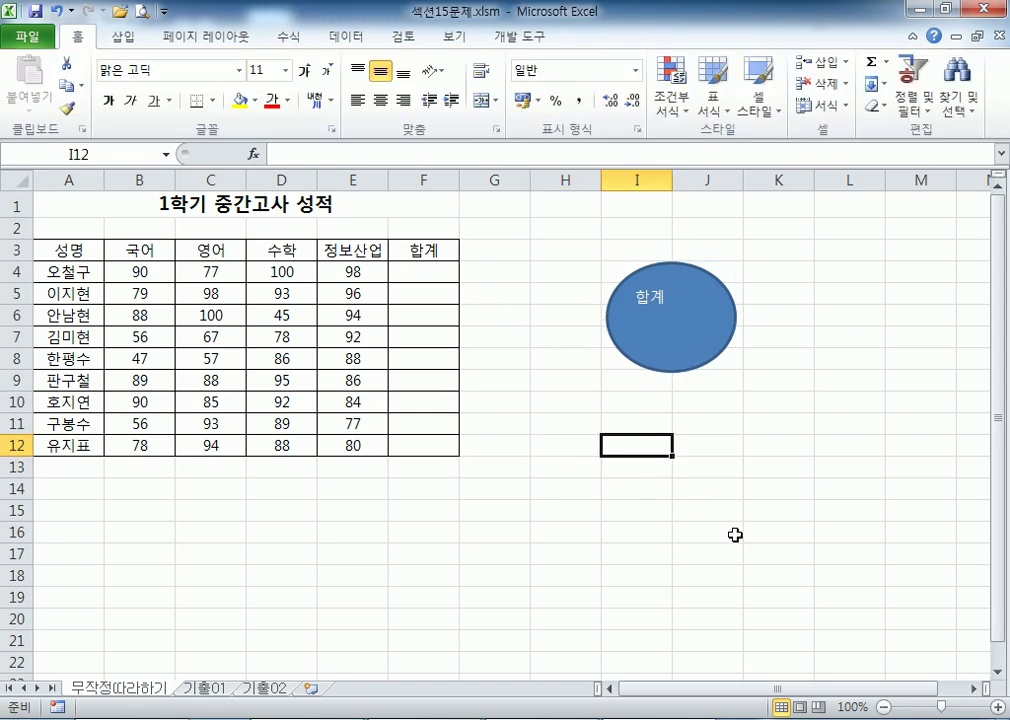
- Check the list of available macros and close it without running one
click(516, 40)
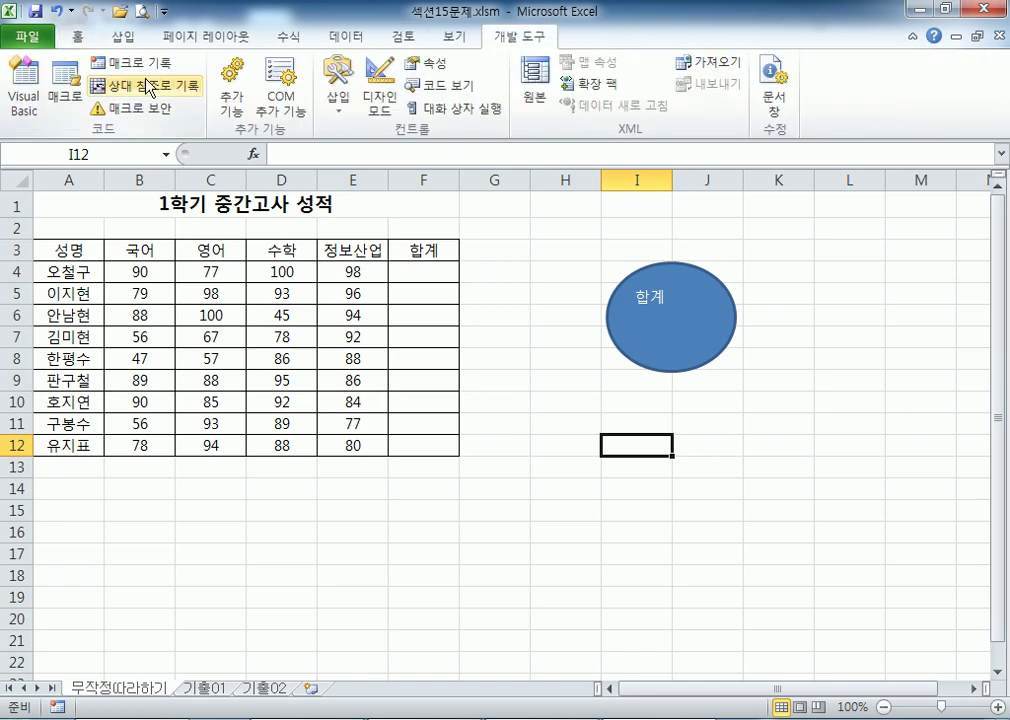
click(65, 97)
click(928, 505)
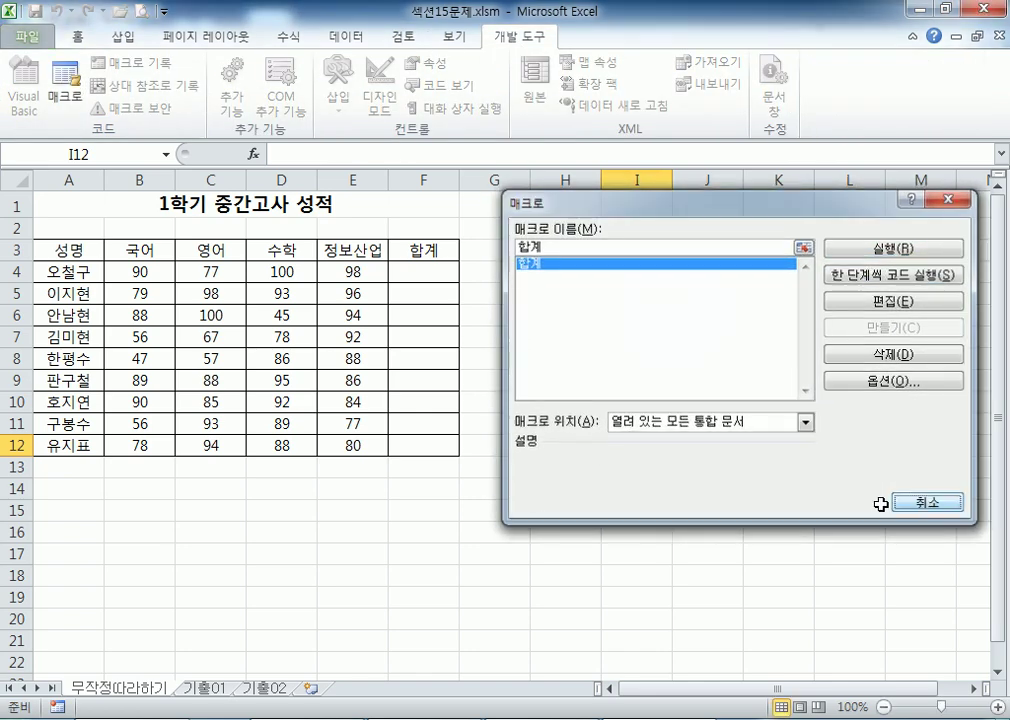
- Assign the 합계 macro to the oval shape and deselect it by selecting cell I17
click(672, 365)
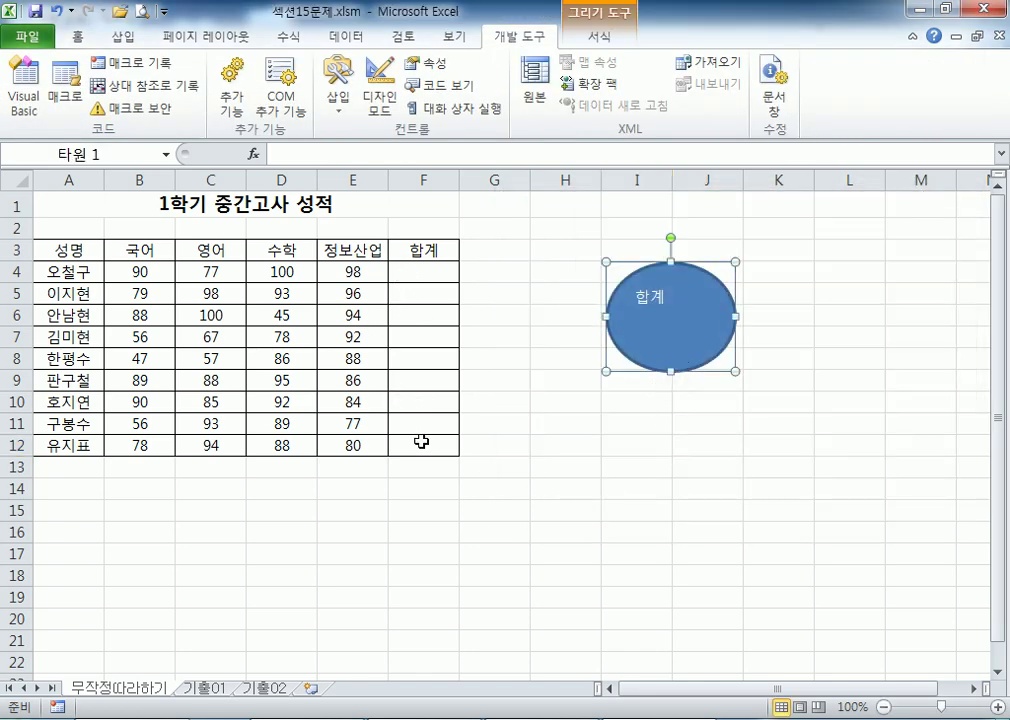
right_click(691, 282)
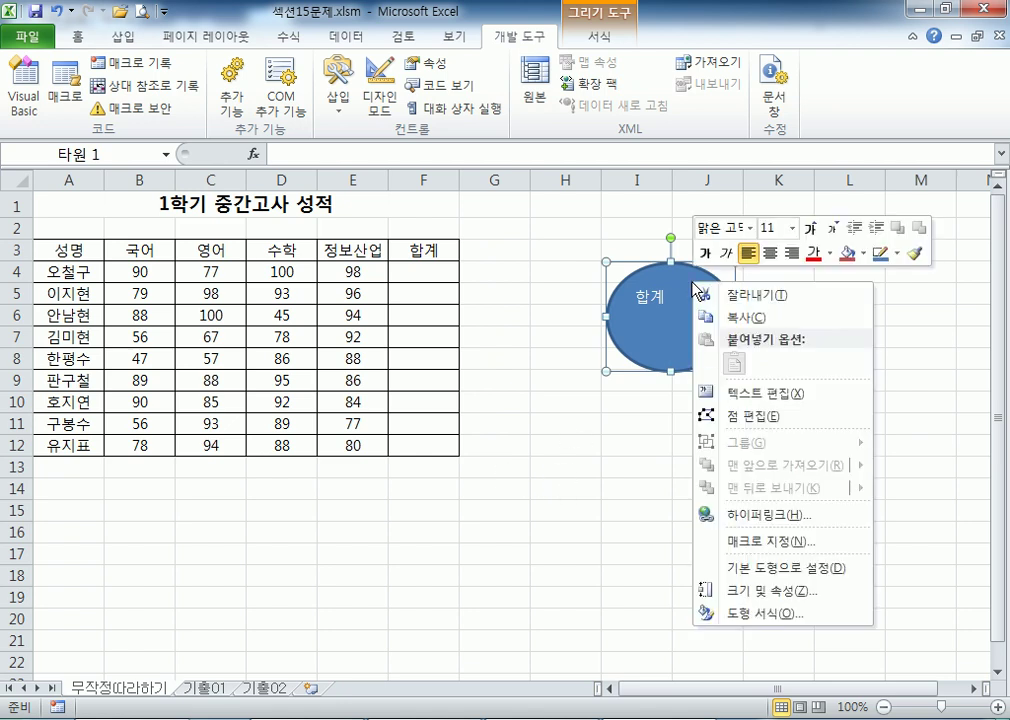
click(770, 543)
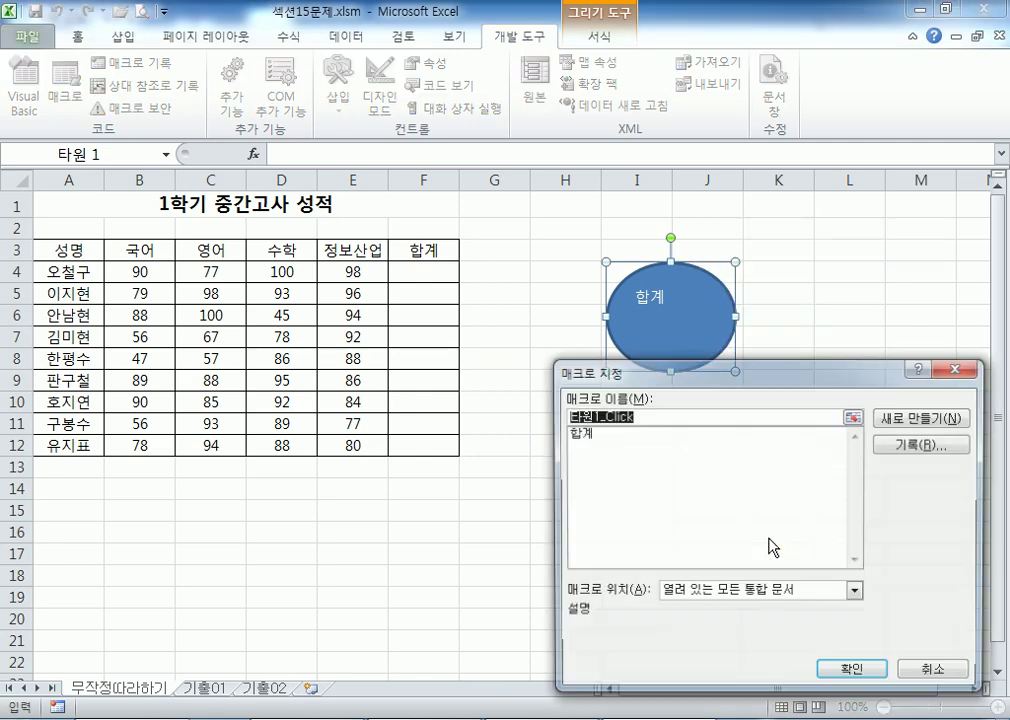
drag(683, 376, 703, 270)
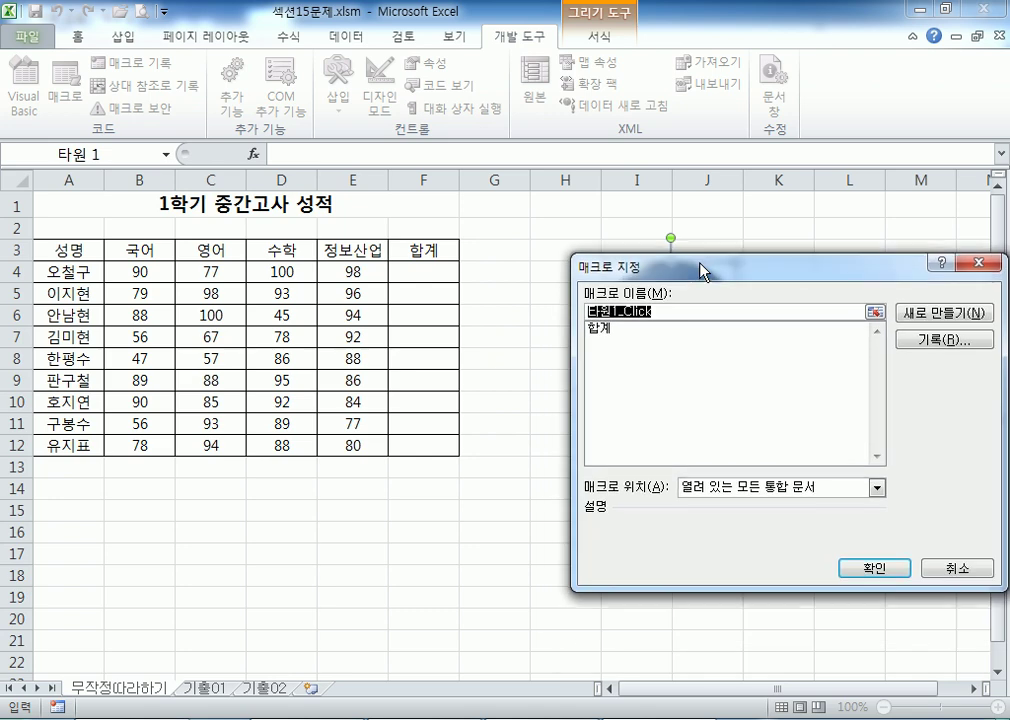
click(610, 327)
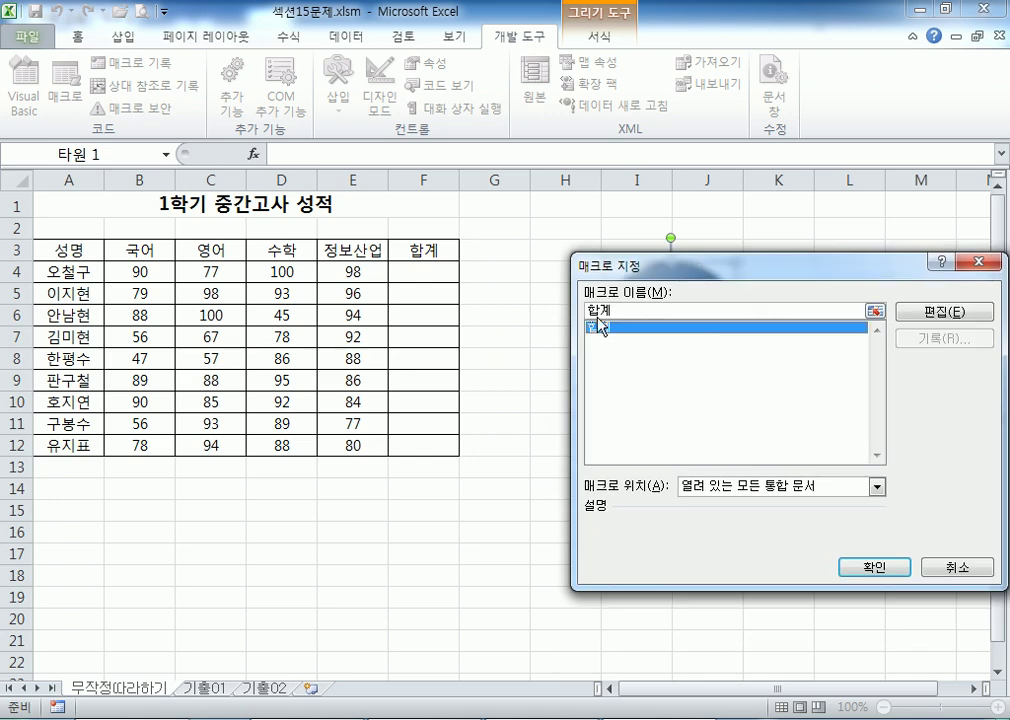
drag(619, 272, 628, 147)
click(870, 462)
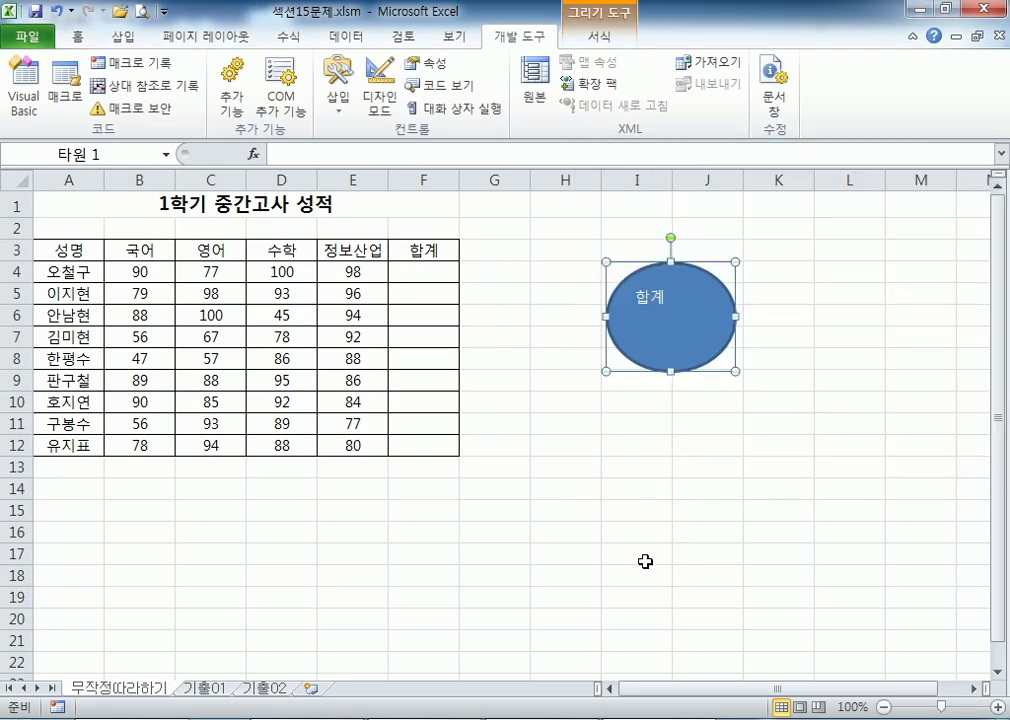
click(645, 562)
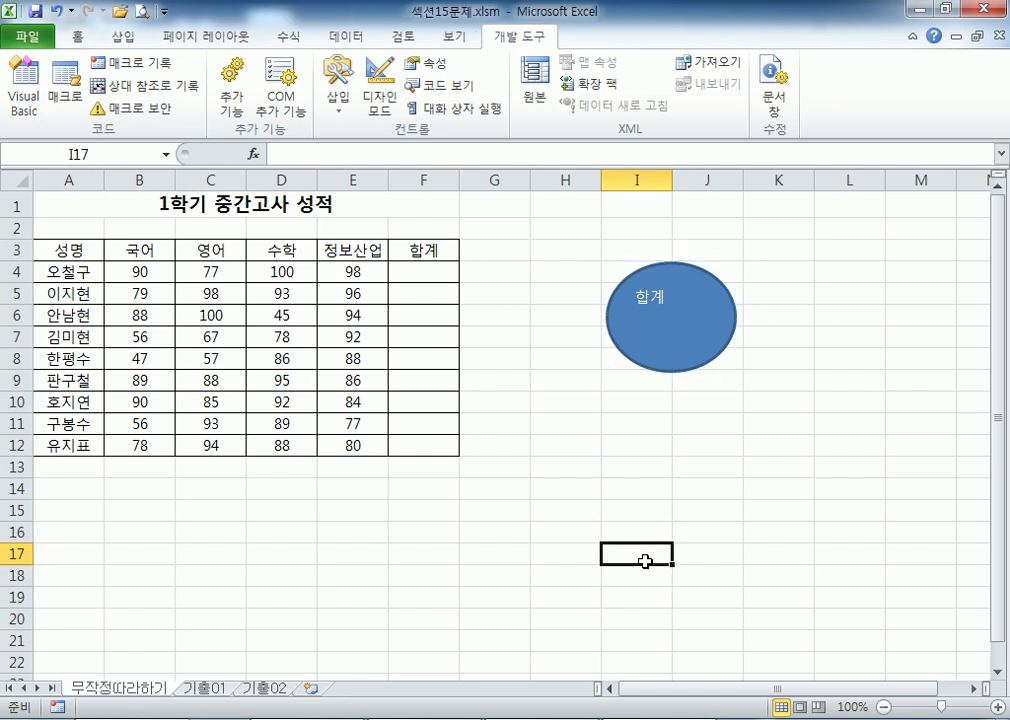
- Run the 합계 macro from the oval twice, clearing the totals in F4:F12 between the two runs
click(690, 330)
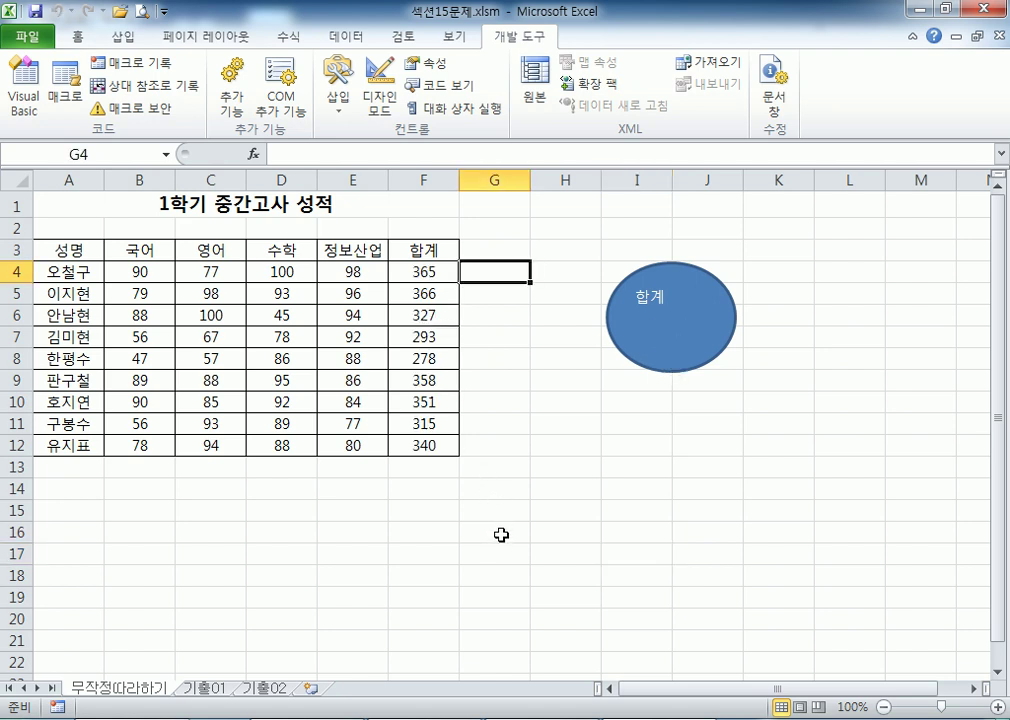
drag(435, 273, 443, 470)
key(Delete)
click(579, 552)
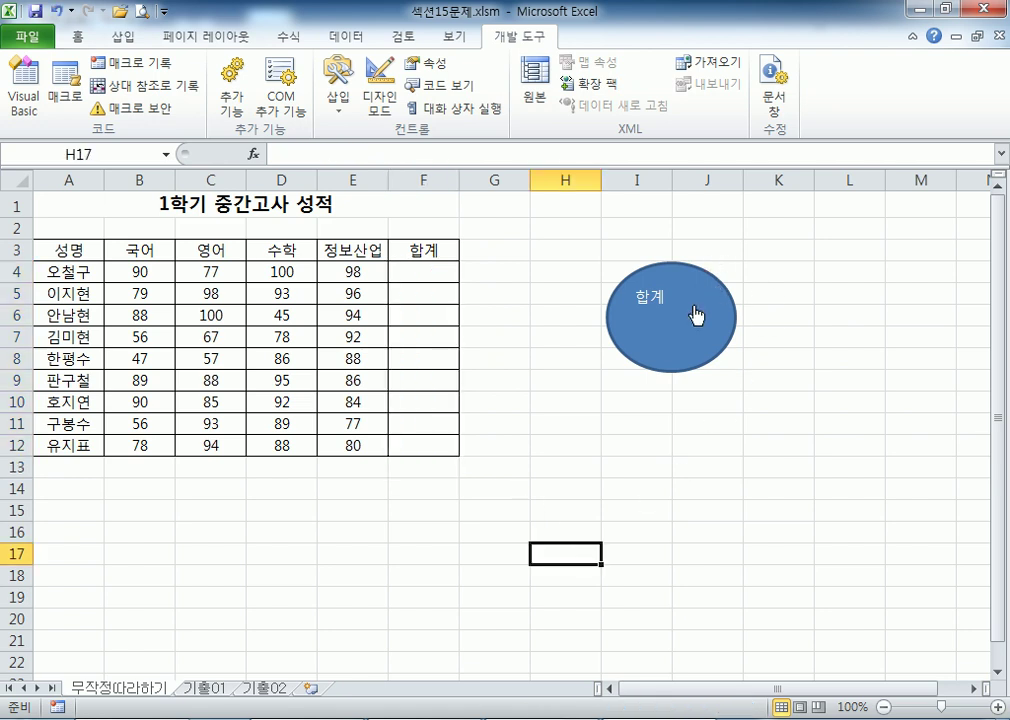
click(696, 316)
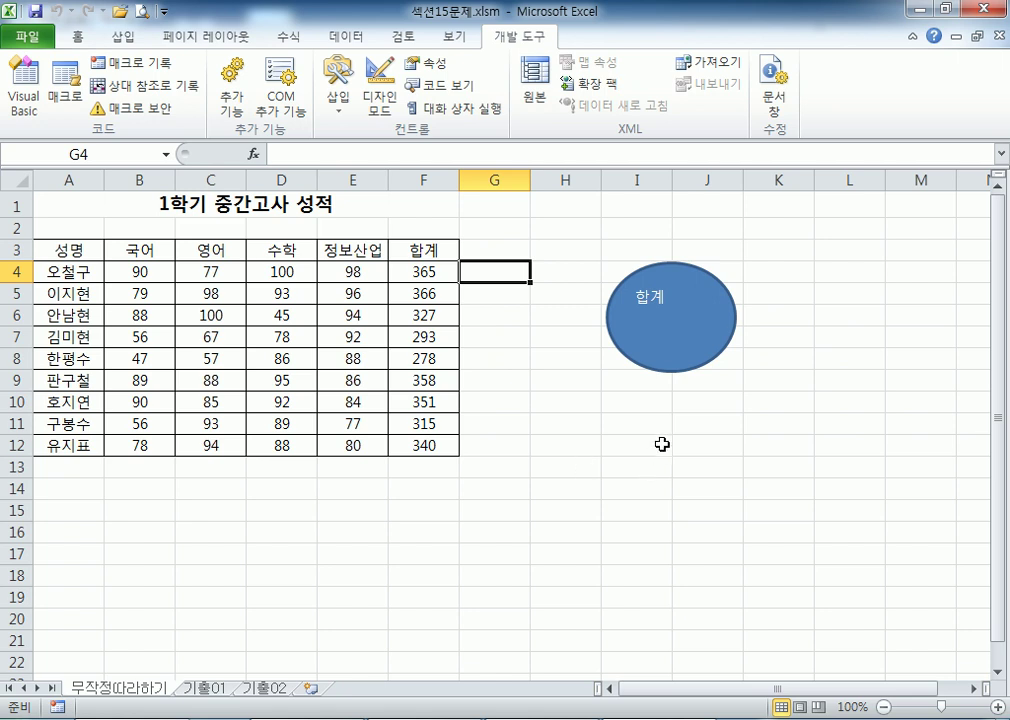
- Select the 합계 oval without running its macro and delete the shape
right_click(700, 318)
key(Escape)
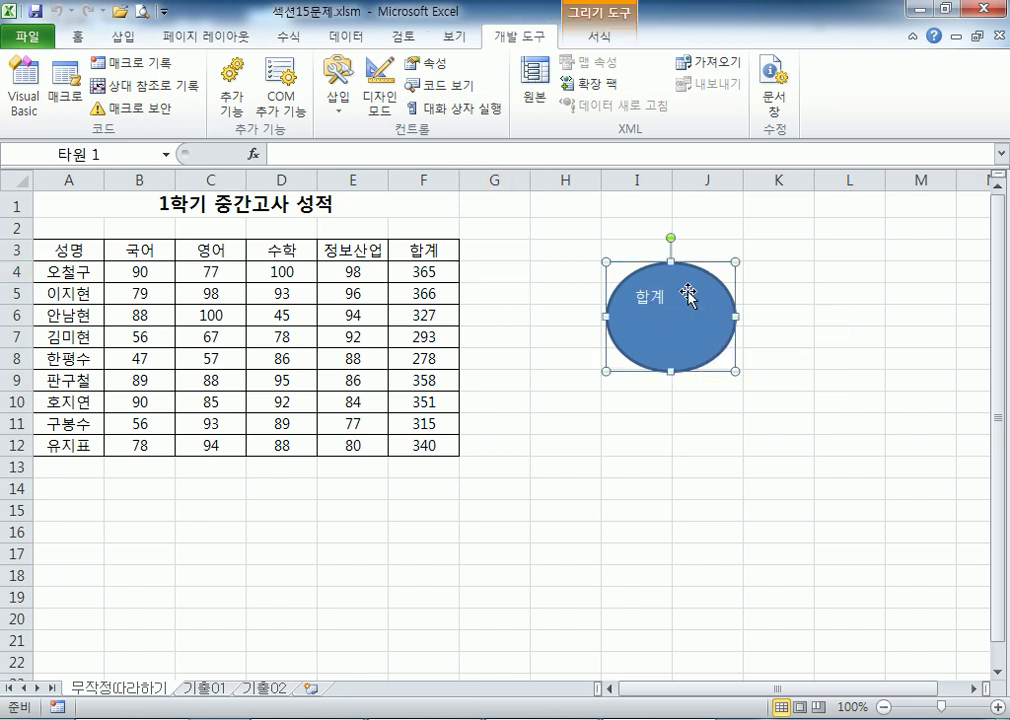
click(746, 437)
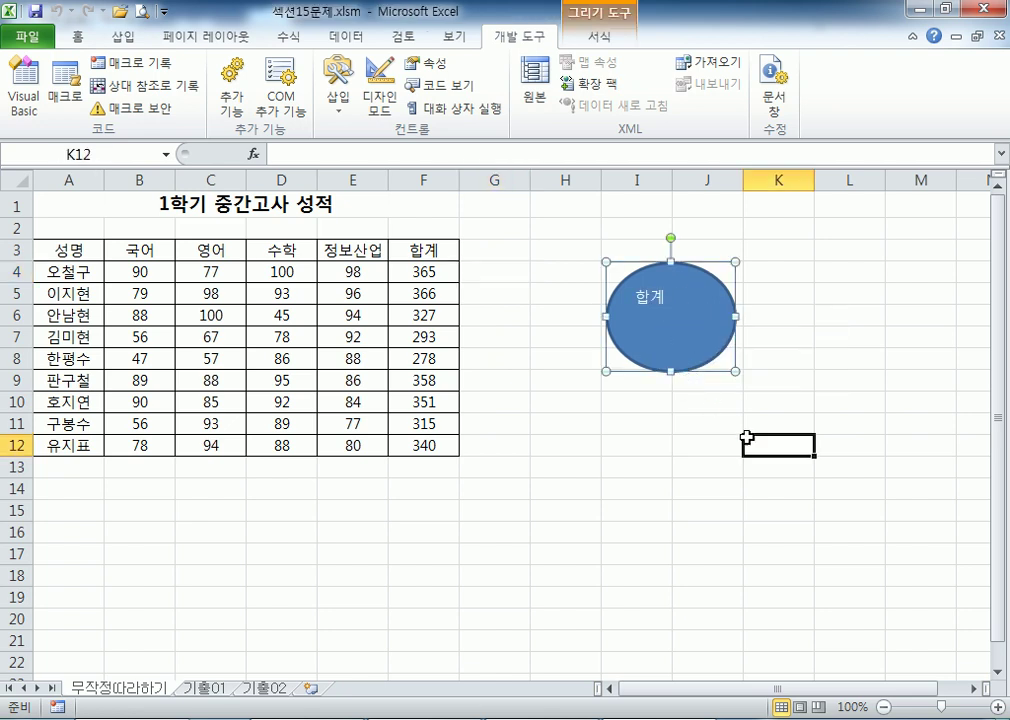
right_click(720, 329)
right_click(708, 320)
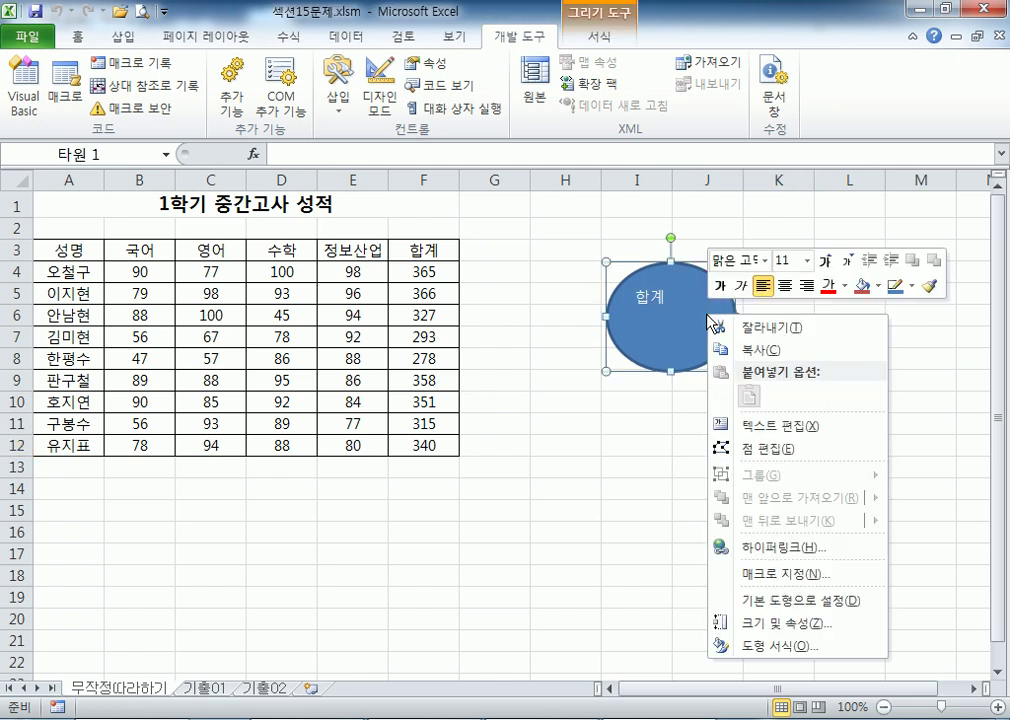
click(668, 308)
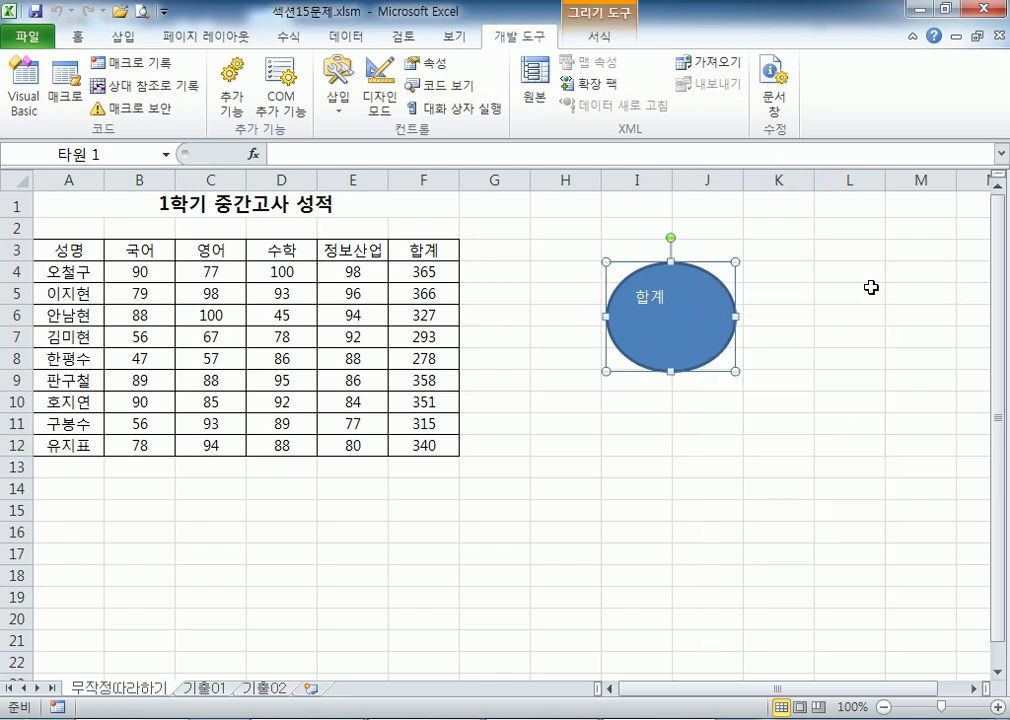
key(Delete)
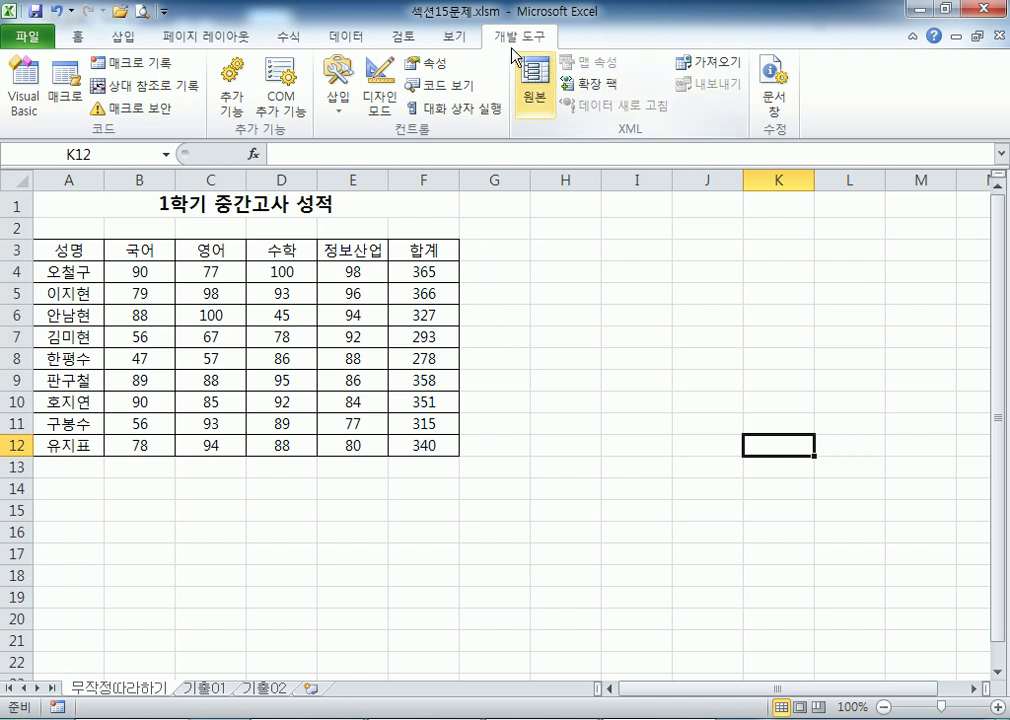
- Select cell H4 and check the list of available macros, closing it without running one
click(543, 278)
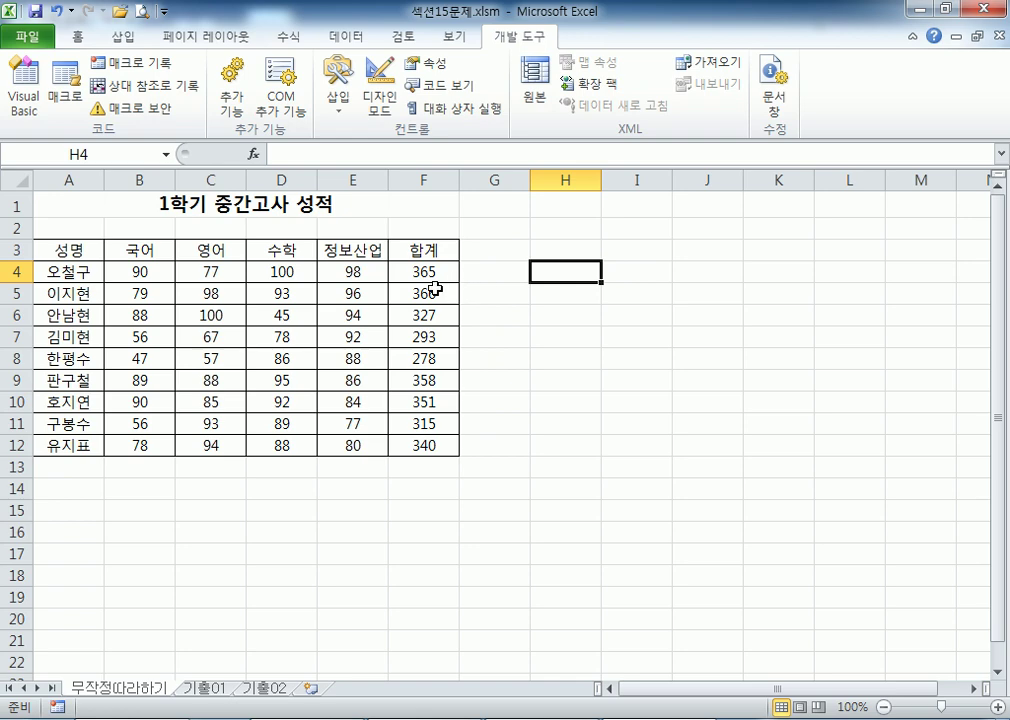
click(65, 97)
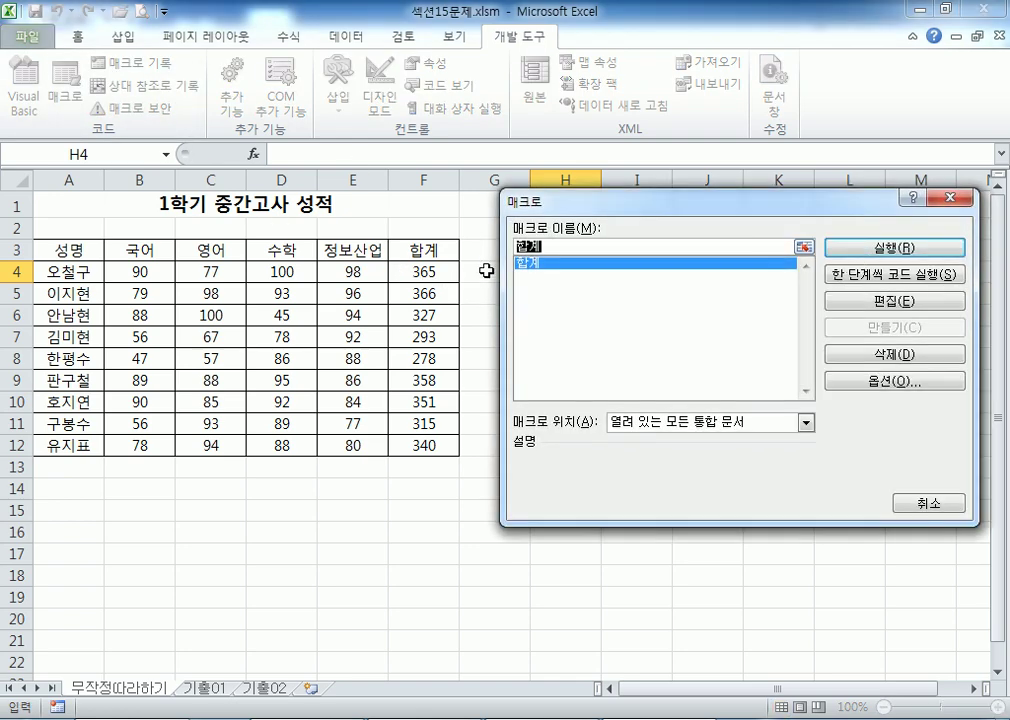
click(936, 505)
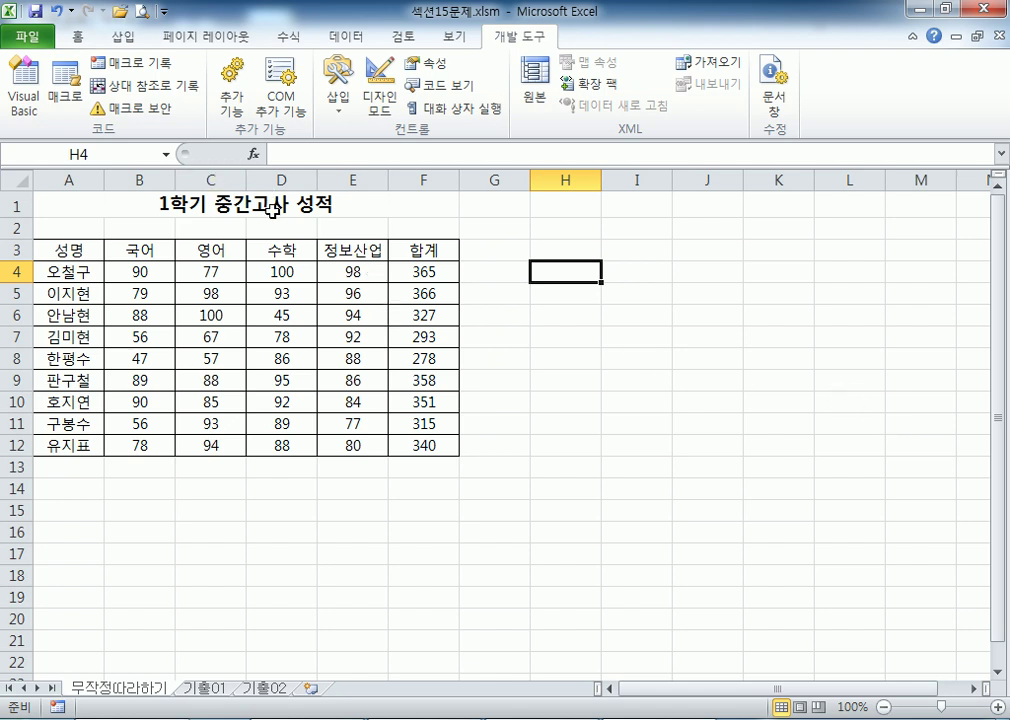
- Select the empty ranges B14:C15 and E14:F15 below the table one after the other
click(126, 40)
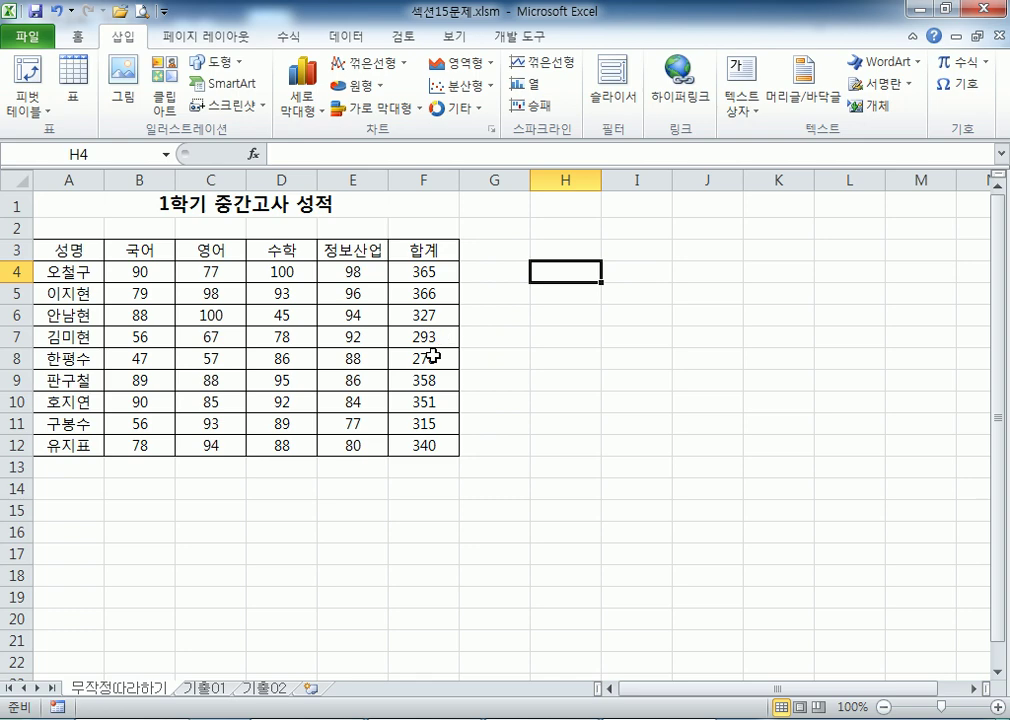
drag(132, 490, 210, 505)
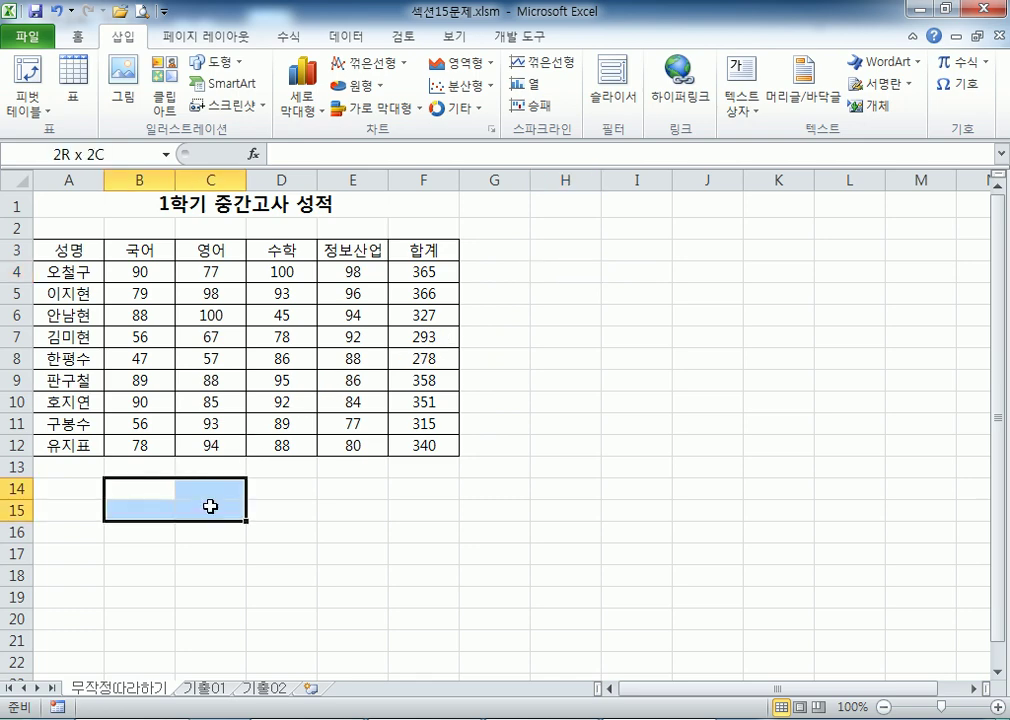
scroll(200, 420, down, 2)
drag(128, 352, 213, 380)
click(376, 395)
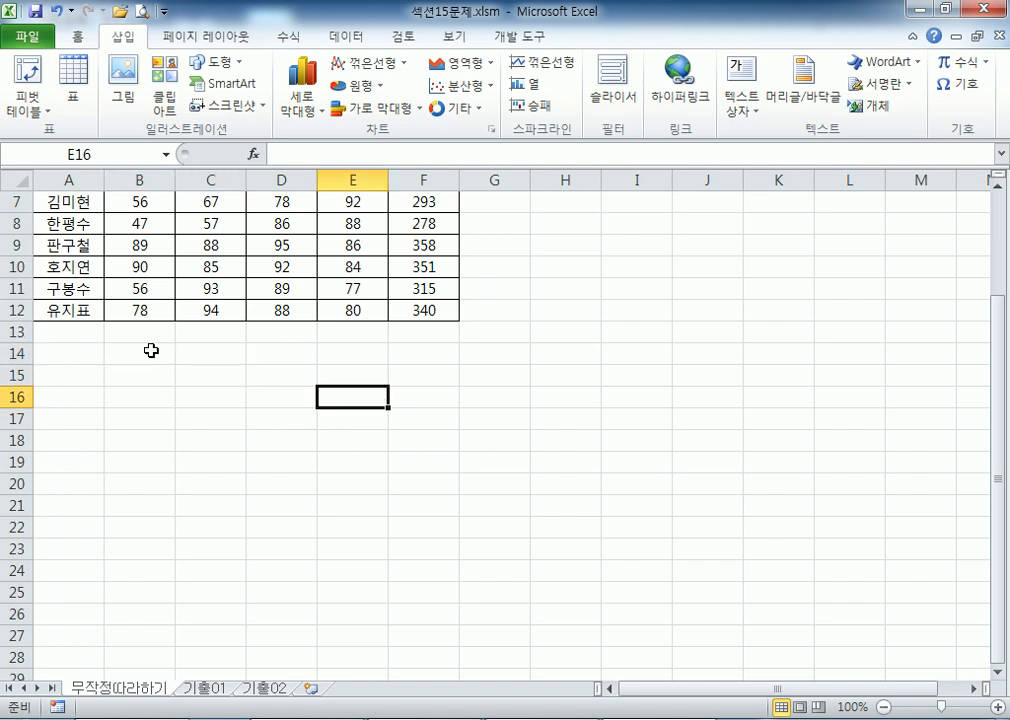
drag(151, 350, 212, 388)
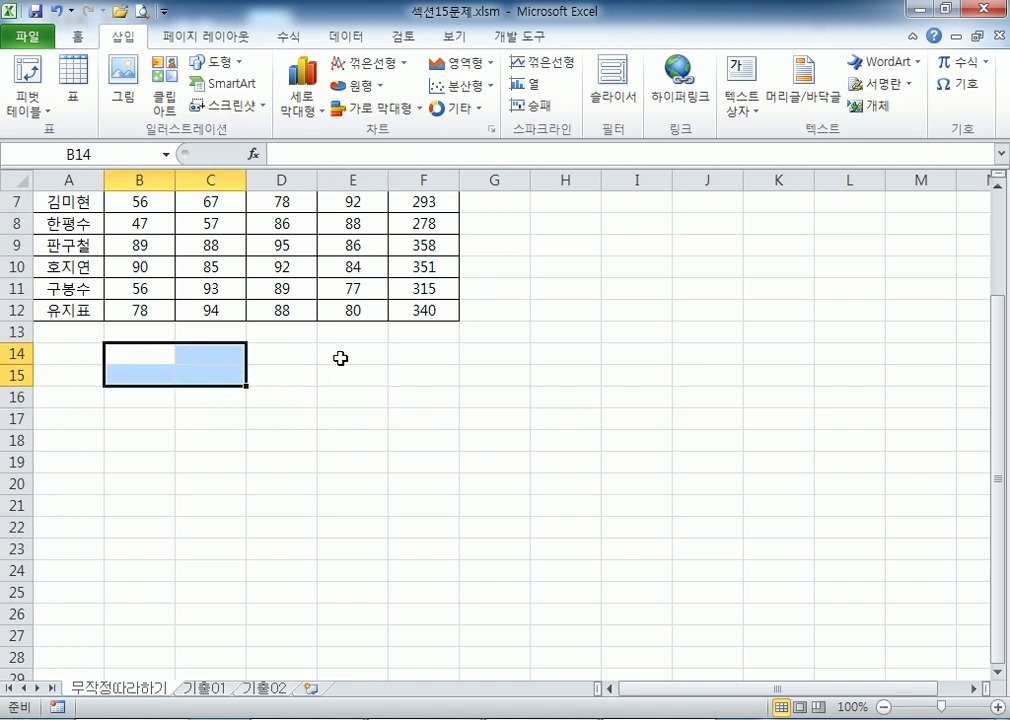
drag(338, 357, 420, 375)
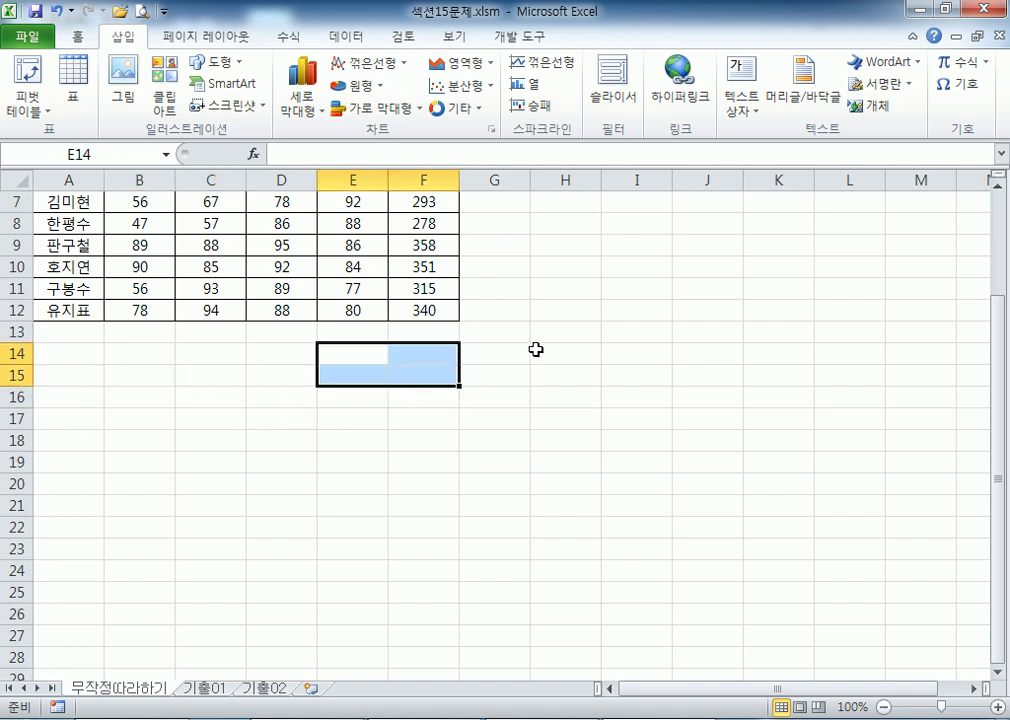
- Draw a rectangle covering cells H10:I11 and deselect it
click(573, 314)
click(208, 62)
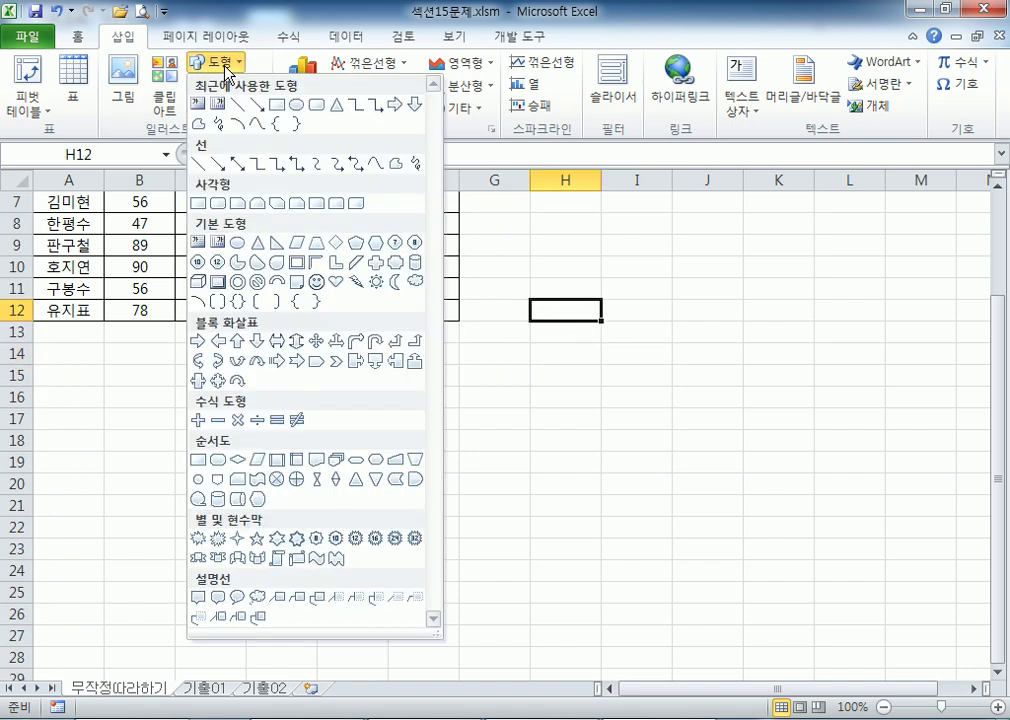
click(199, 205)
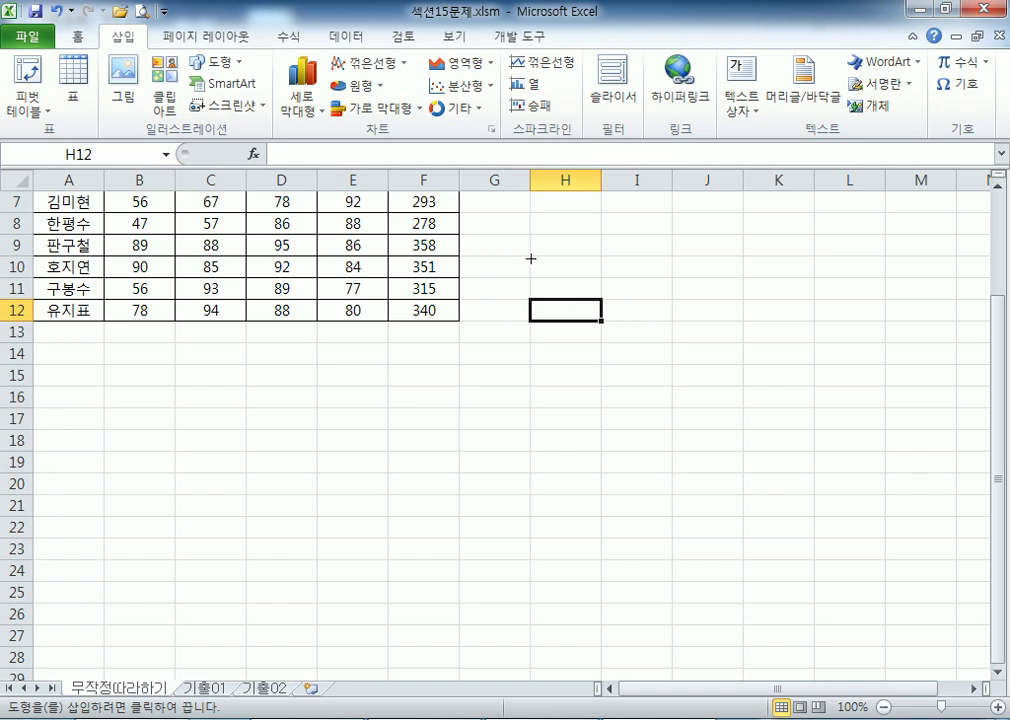
drag(530, 257, 672, 298)
click(818, 400)
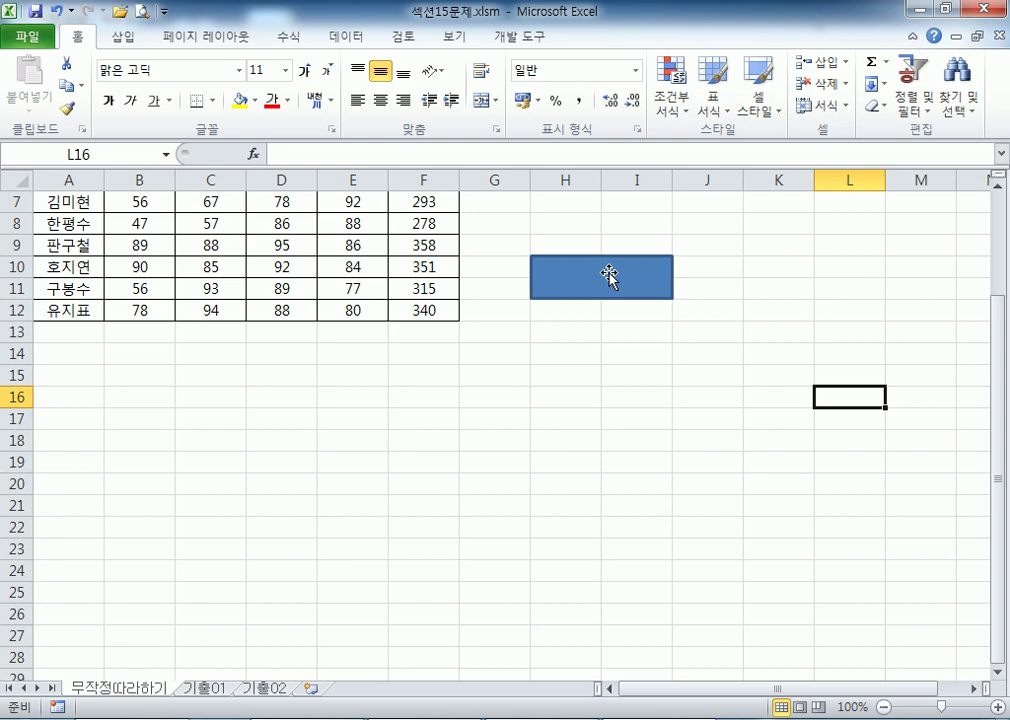
- Draw a second rectangle about 1.93 cm wide and 1.35 cm high just below the one covering H10:I11
click(300, 482)
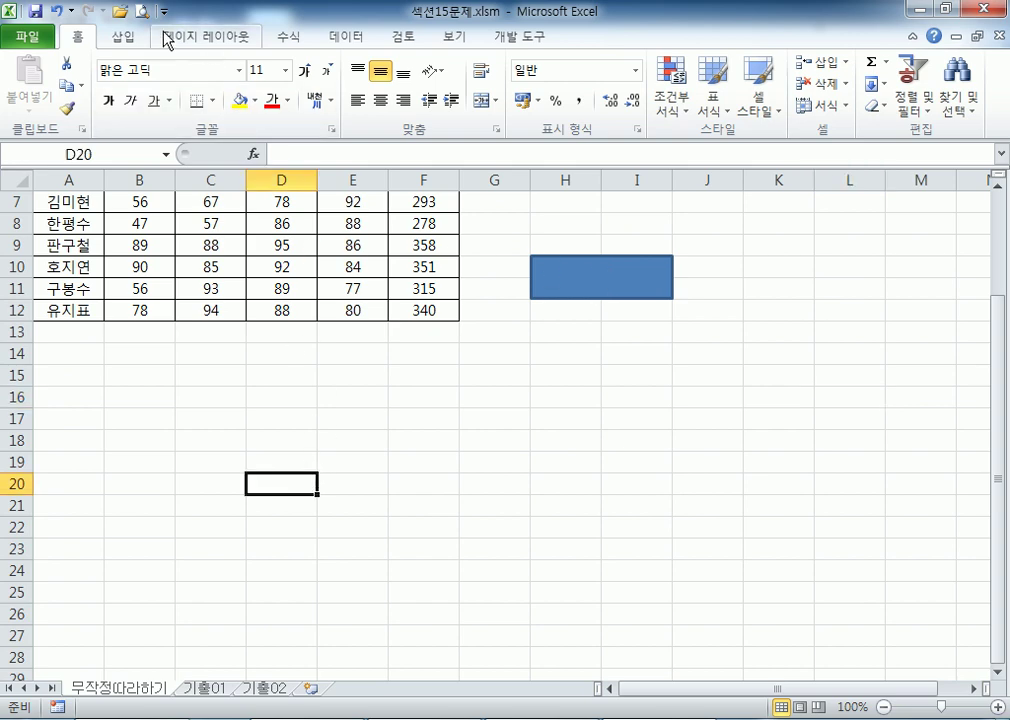
click(124, 37)
click(213, 62)
click(195, 200)
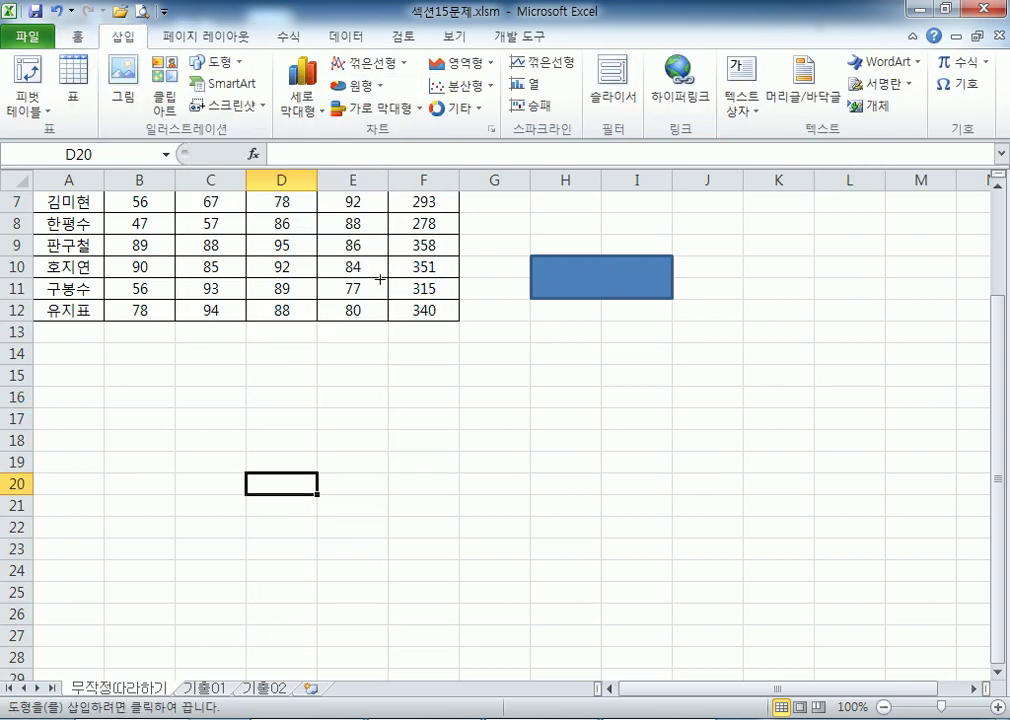
mouse_move(554, 327)
mouse_down()
mouse_move(624, 361)
mouse_move(627, 377)
mouse_up()
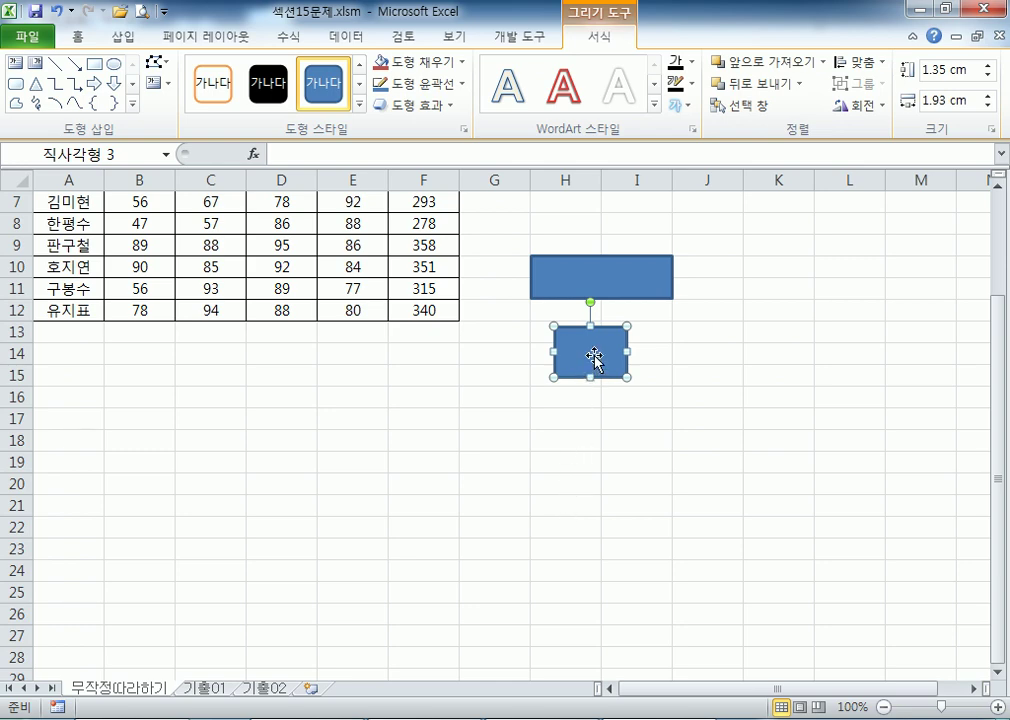
- Delete both rectangles in columns H and I
key(Delete)
click(587, 287)
key(Delete)
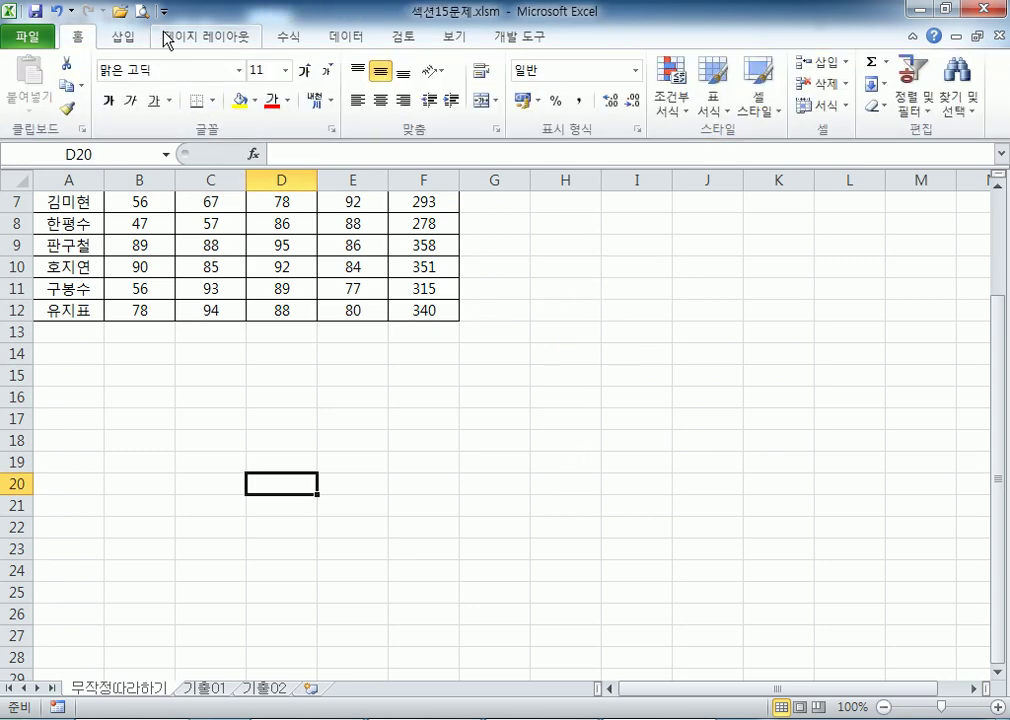
- Draw a rectangle about 3.76 cm wide and 1.14 cm high over cells E14:F15 and add the text 합계
click(122, 36)
click(207, 62)
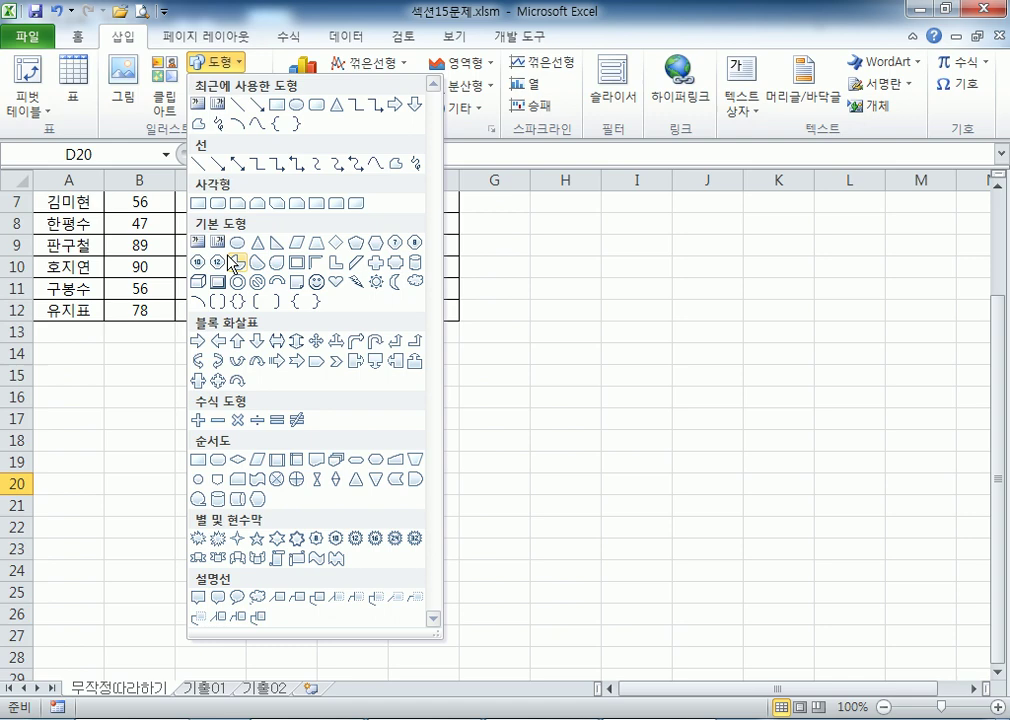
click(200, 204)
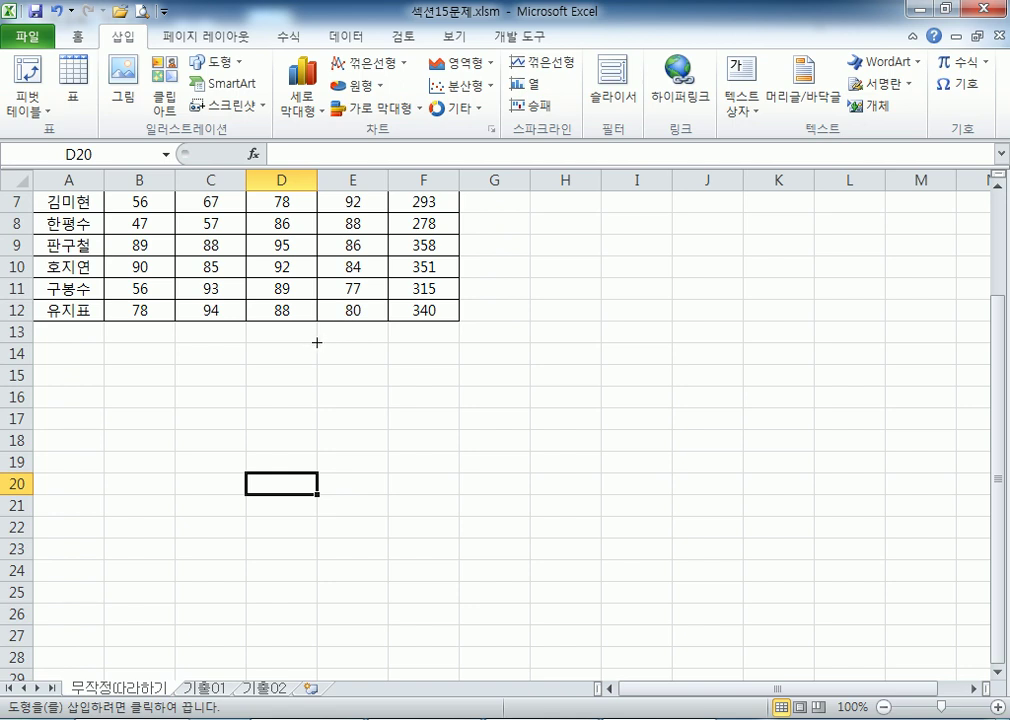
mouse_move(317, 342)
mouse_down()
mouse_move(397, 366)
mouse_move(401, 381)
mouse_move(458, 384)
mouse_up()
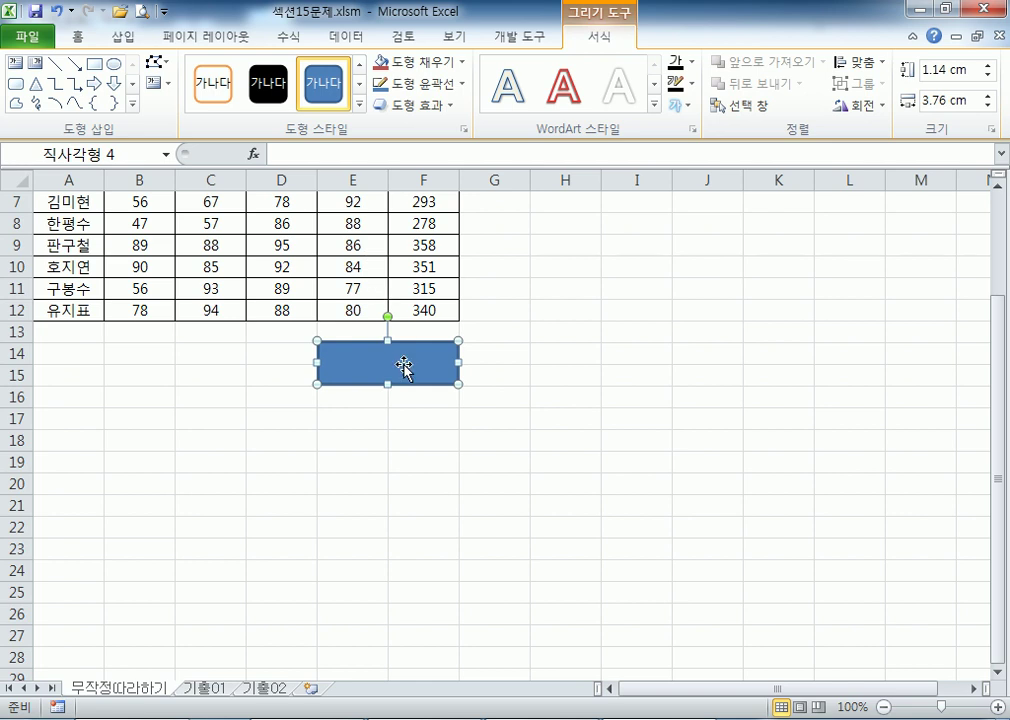
text(합계)
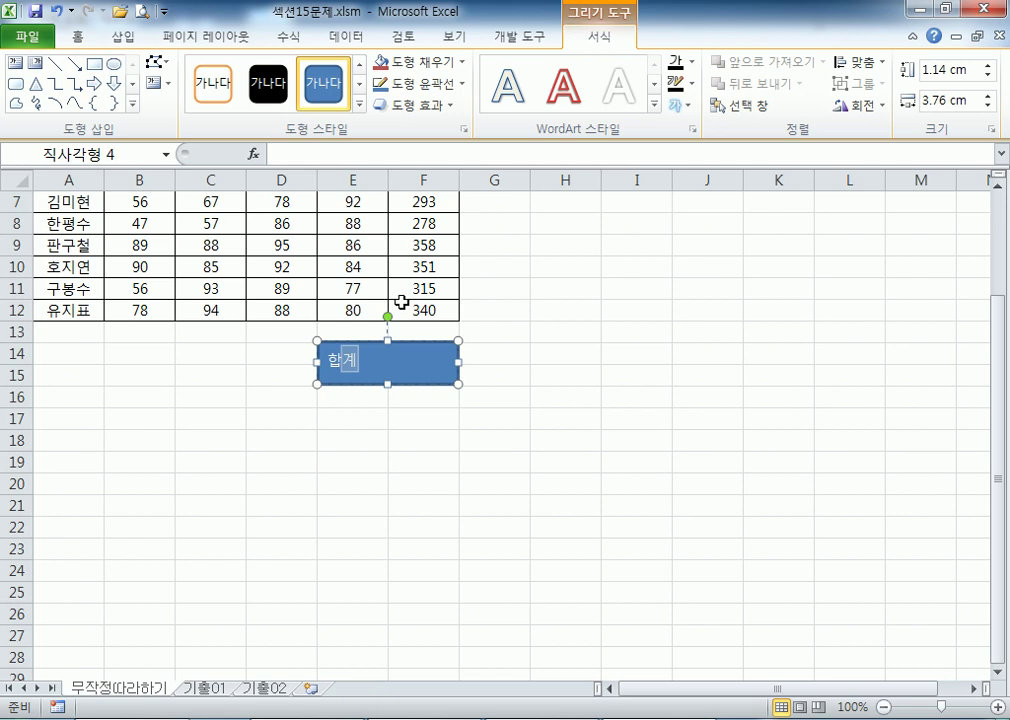
click(447, 359)
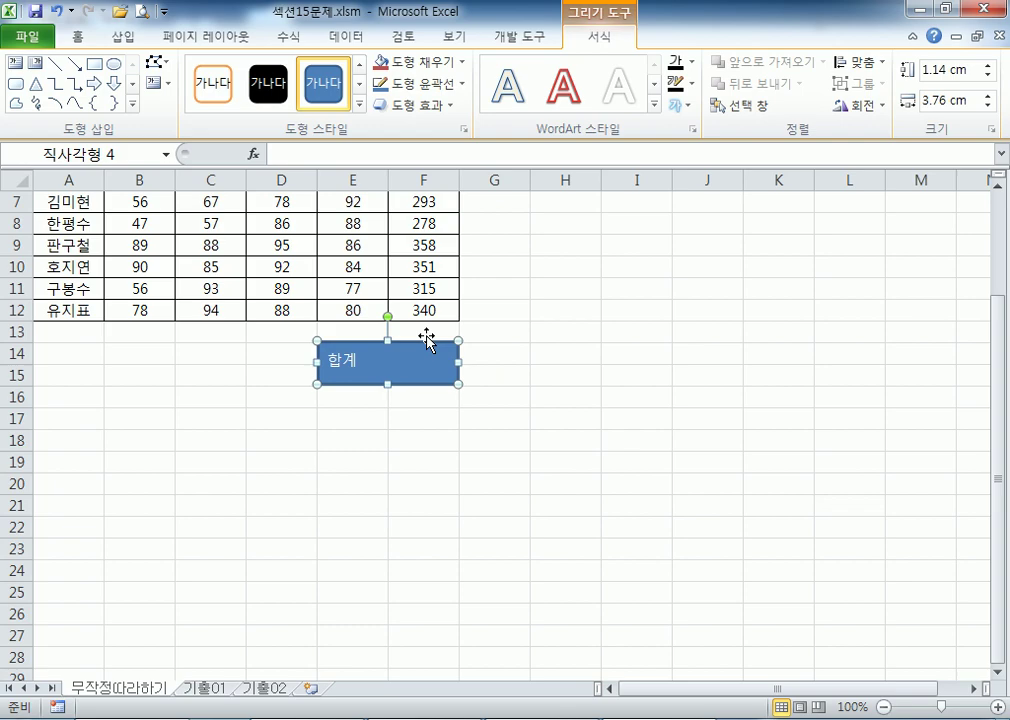
- Open Microsoft Office Excel 2007 and draw a rectangle about 11.46 cm wide and 6.4 cm high in the blank workbook
key(super)
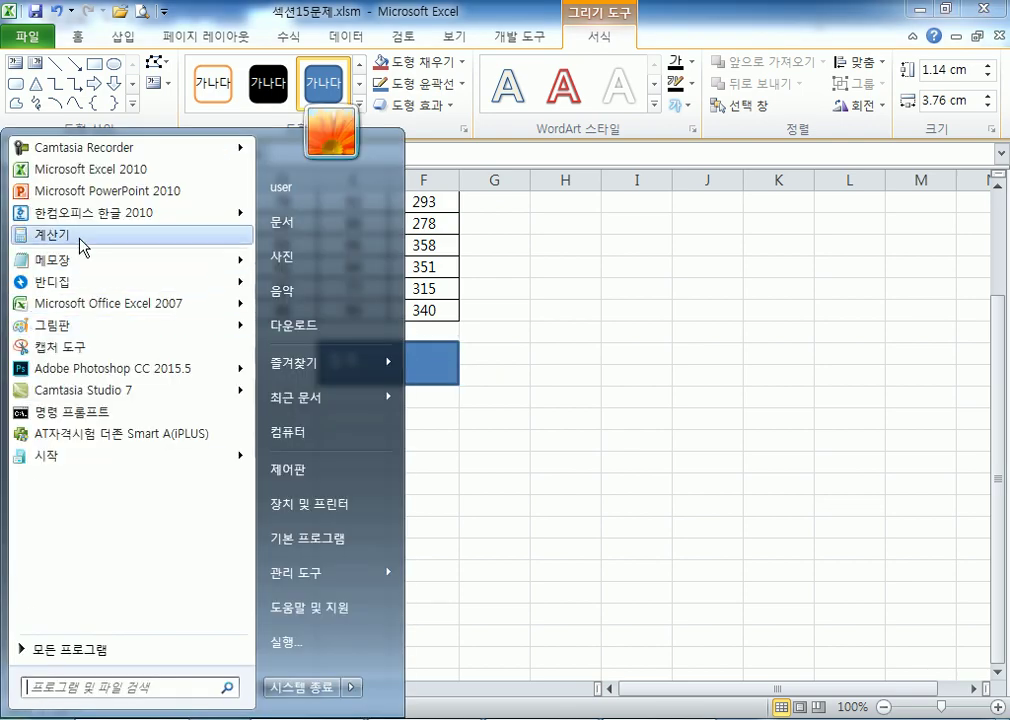
click(100, 303)
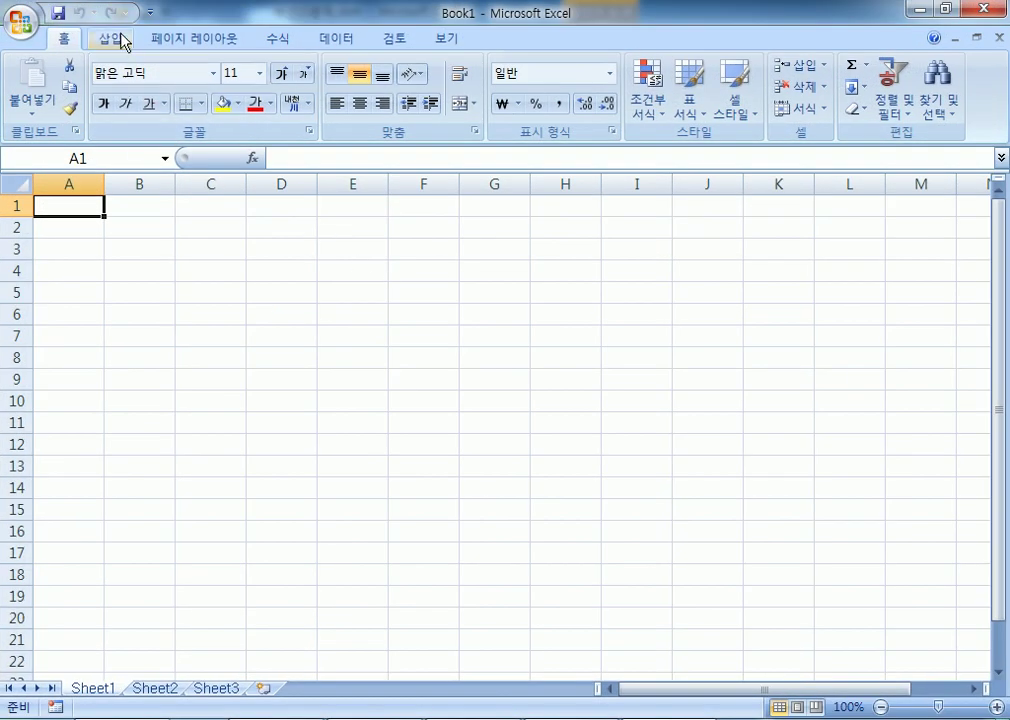
click(118, 38)
click(212, 88)
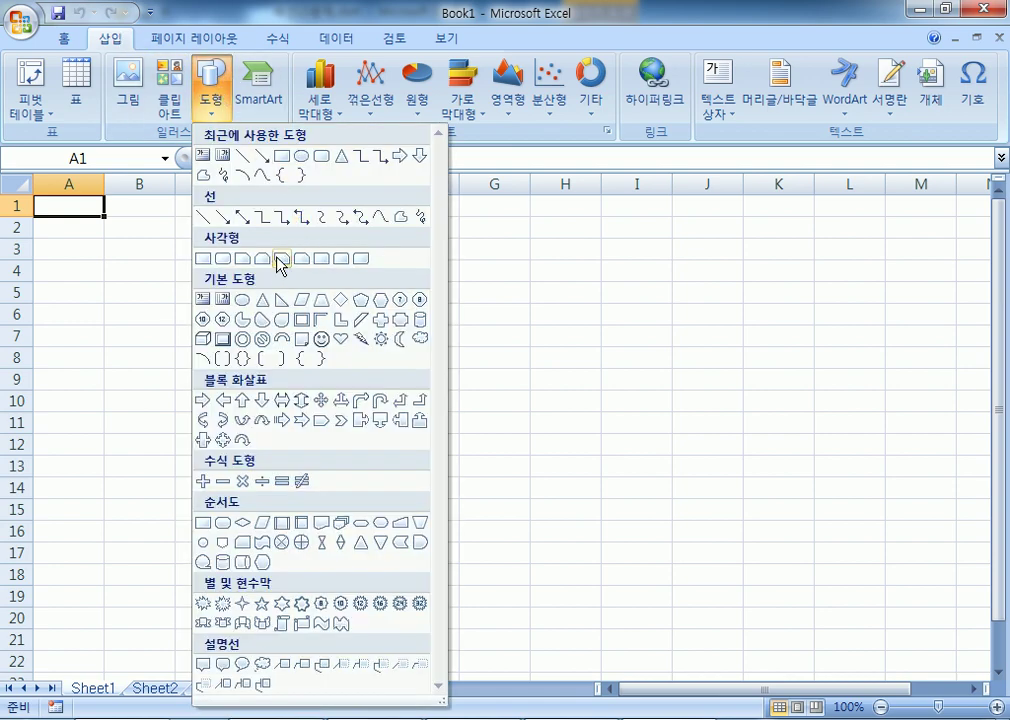
click(203, 258)
drag(476, 288, 903, 528)
- Add the text SDF to the rectangle and close the Excel 2007 window
text(SD)
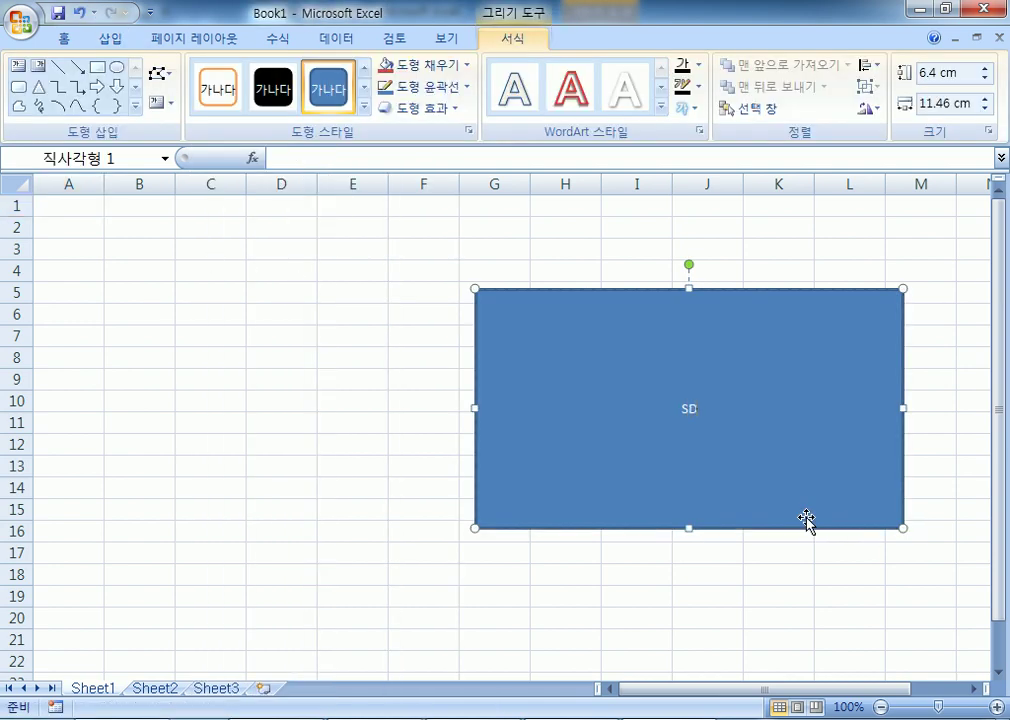
text(F)
click(987, 10)
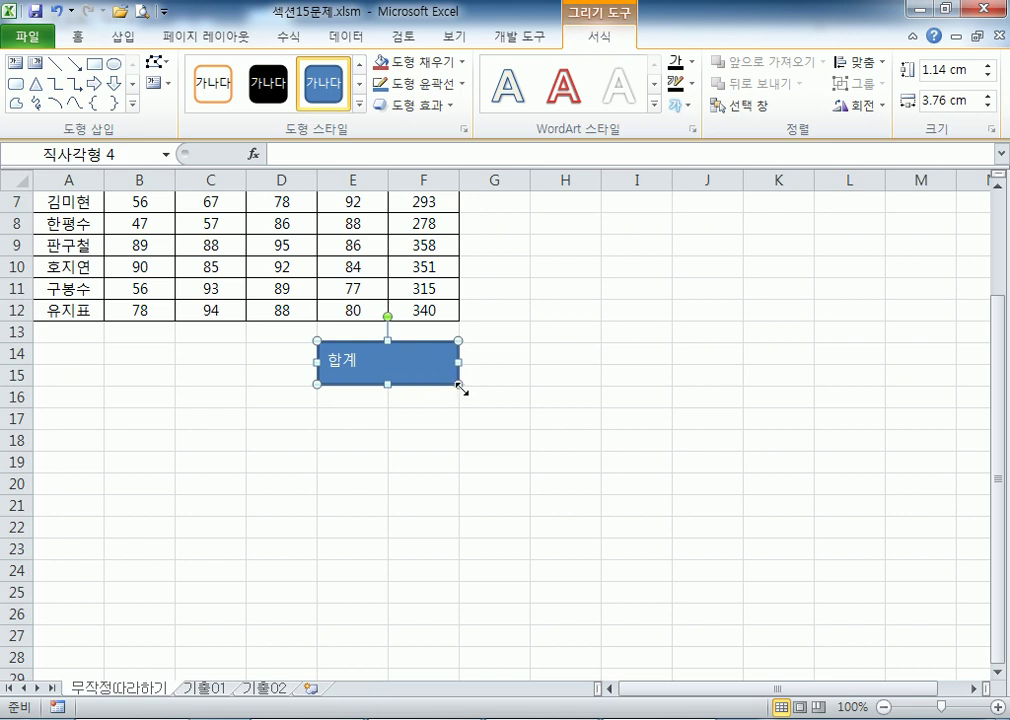
- Enlarge the 합계 rectangle to about 7.01 cm wide and 4.1 cm high and undo the resizing
drag(460, 386, 579, 494)
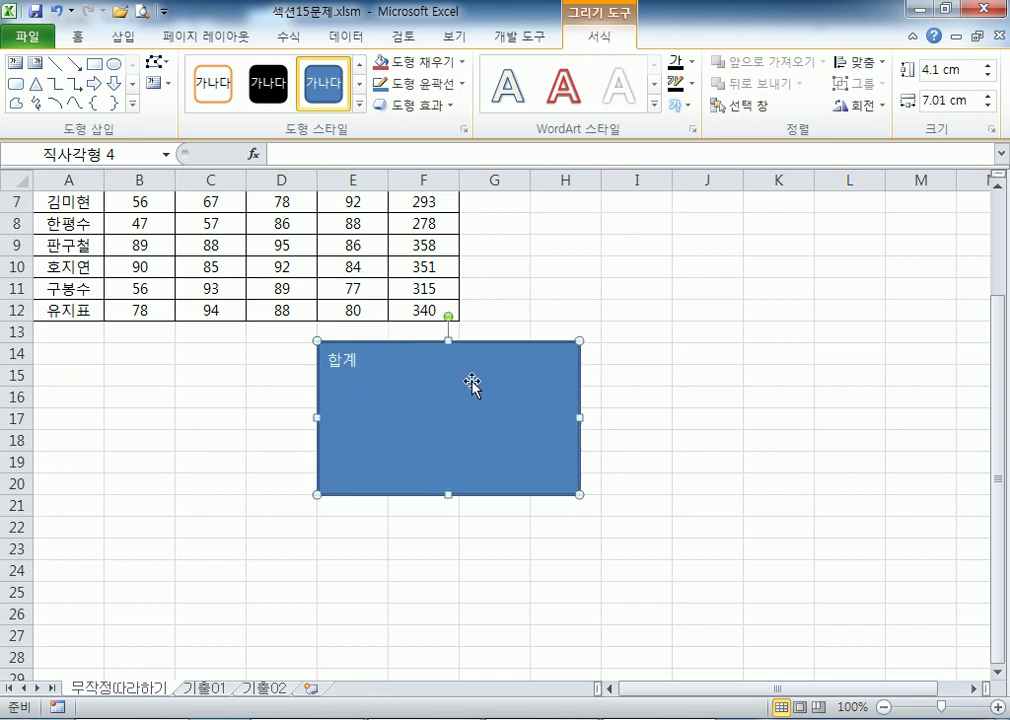
key(ctrl+z)
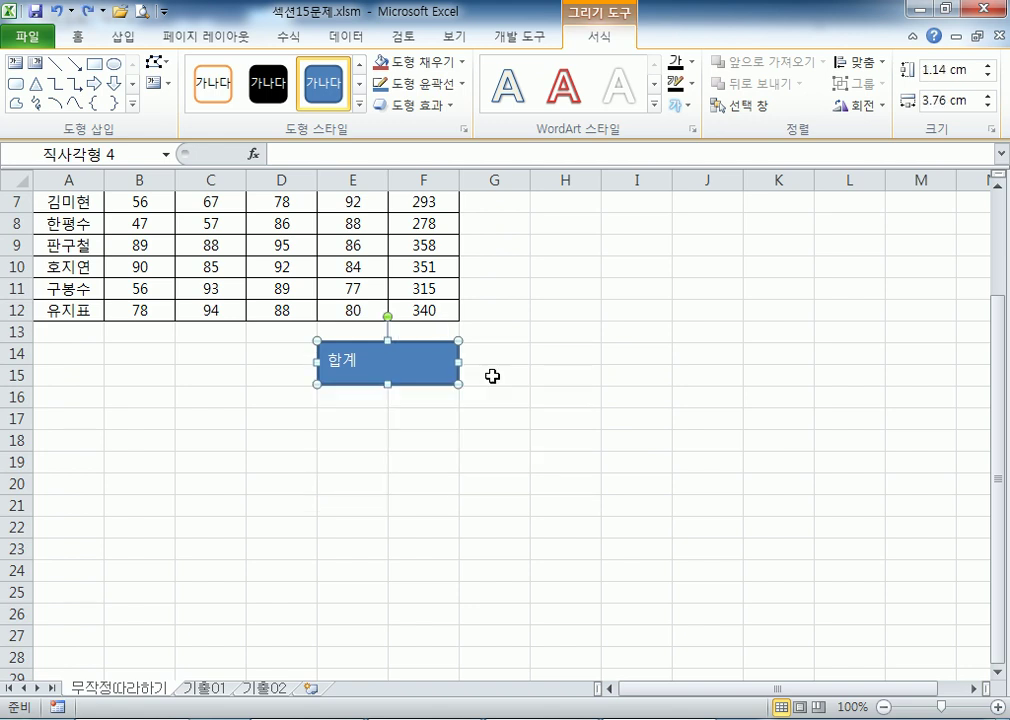
- Center the 합계 text both vertically and horizontally inside the rectangle
click(70, 34)
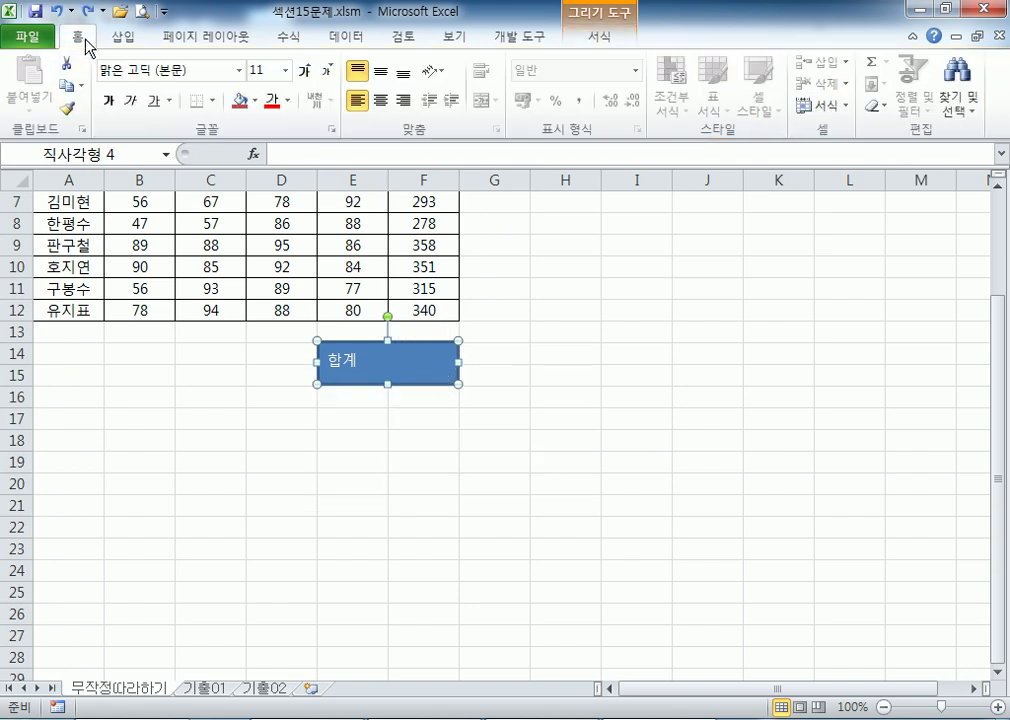
click(380, 74)
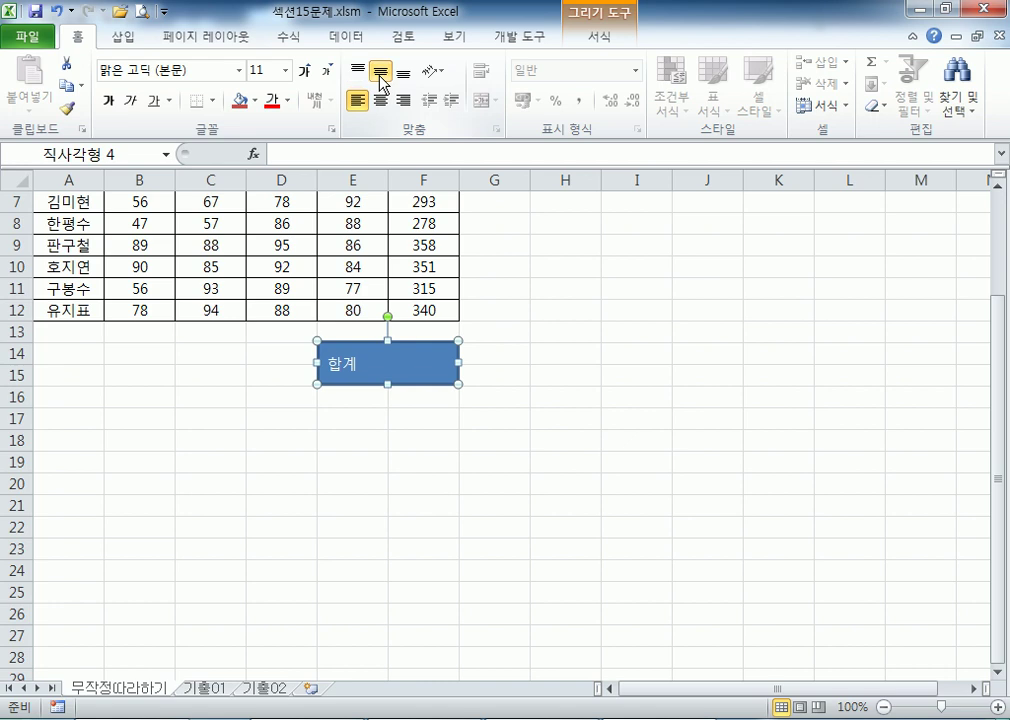
click(380, 101)
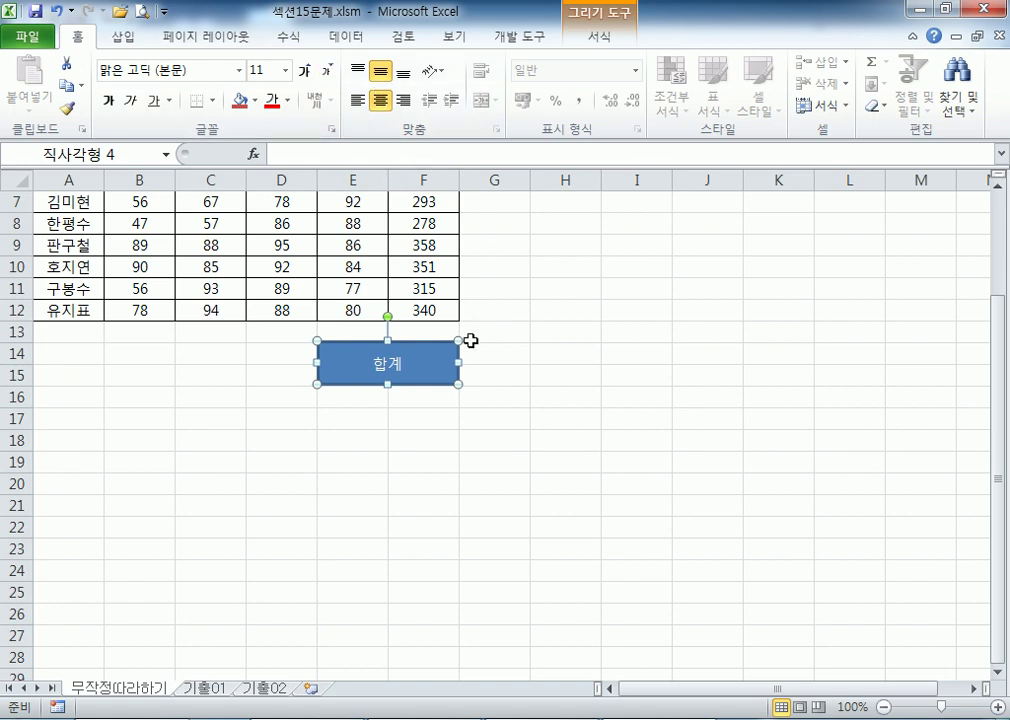
- Assign the 합계 macro to the rectangle over cells E14:F15 and deselect the shape
right_click(426, 362)
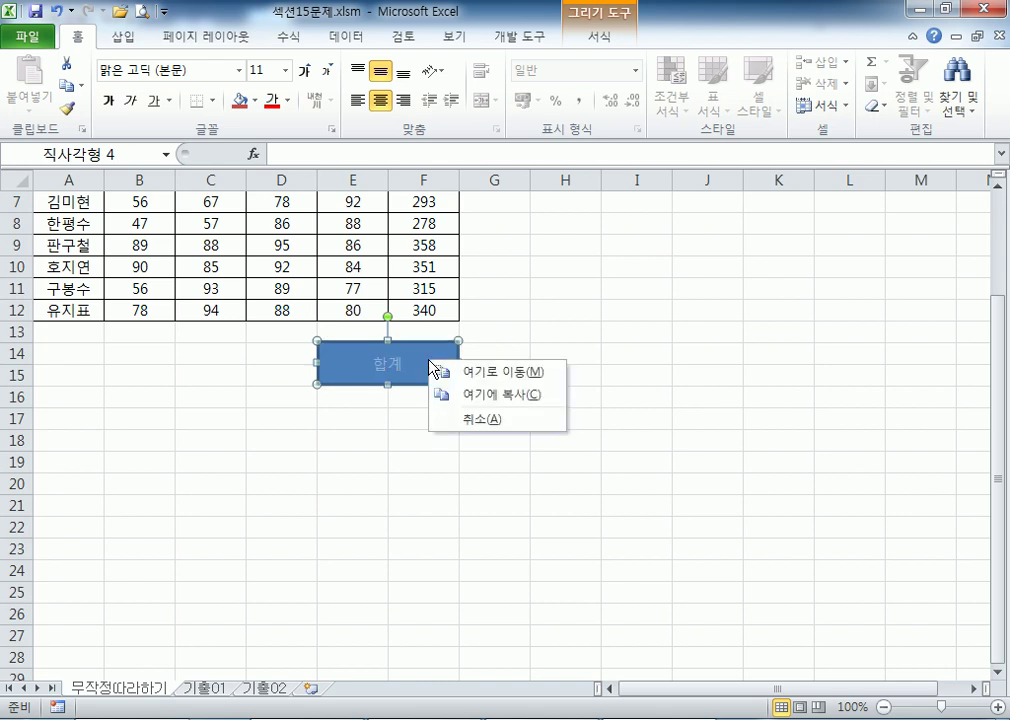
click(420, 353)
right_click(420, 356)
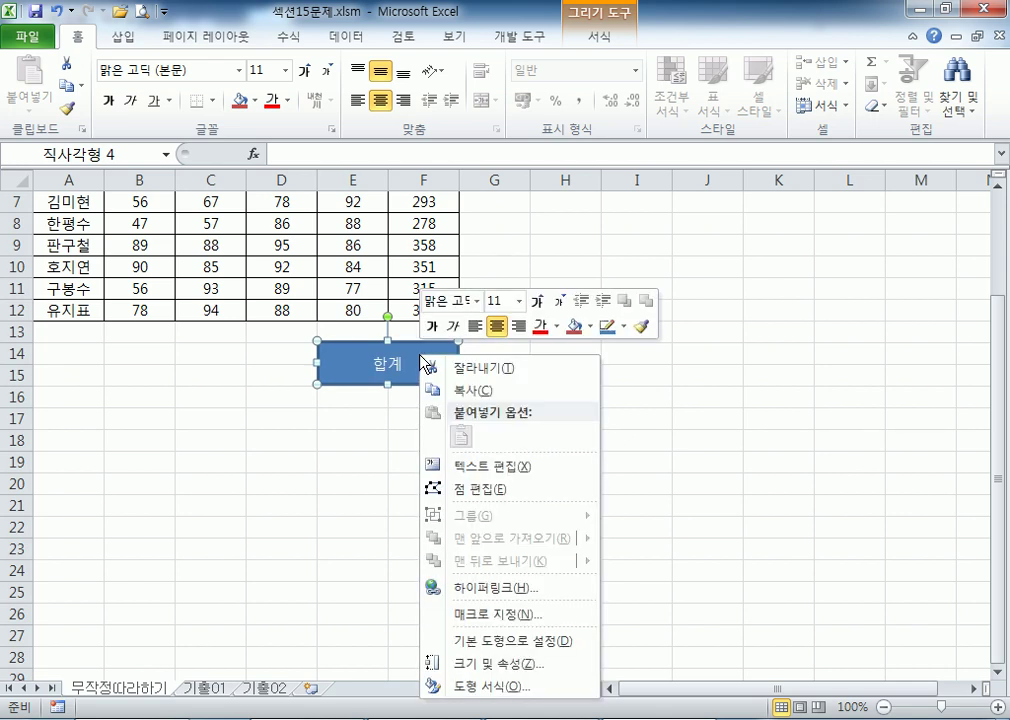
click(525, 622)
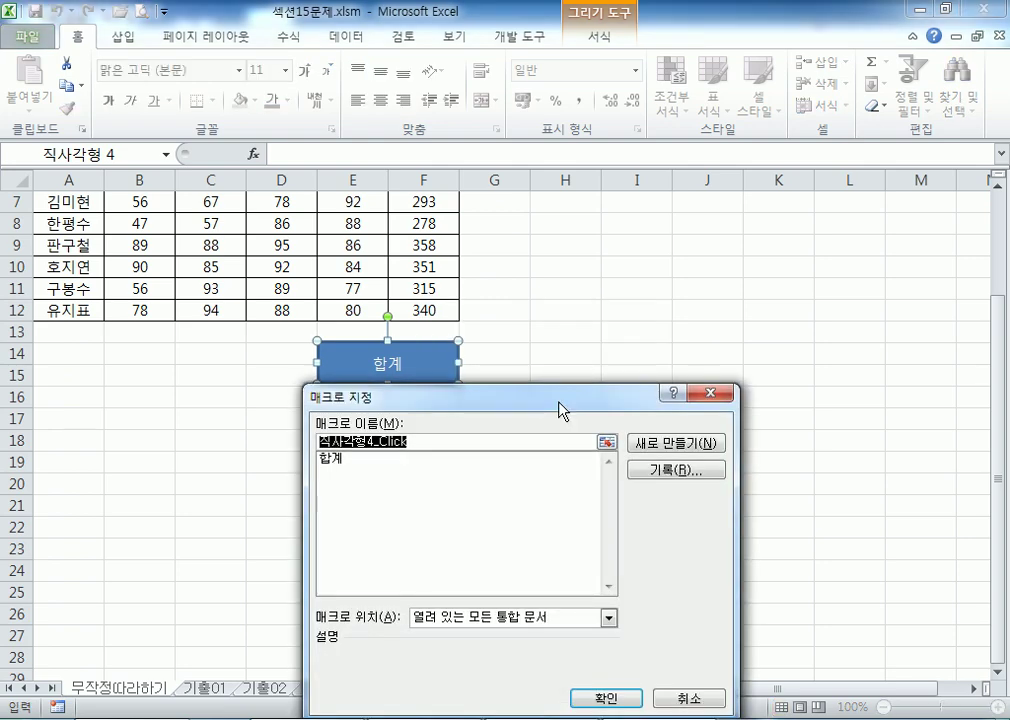
drag(559, 406, 733, 162)
click(541, 200)
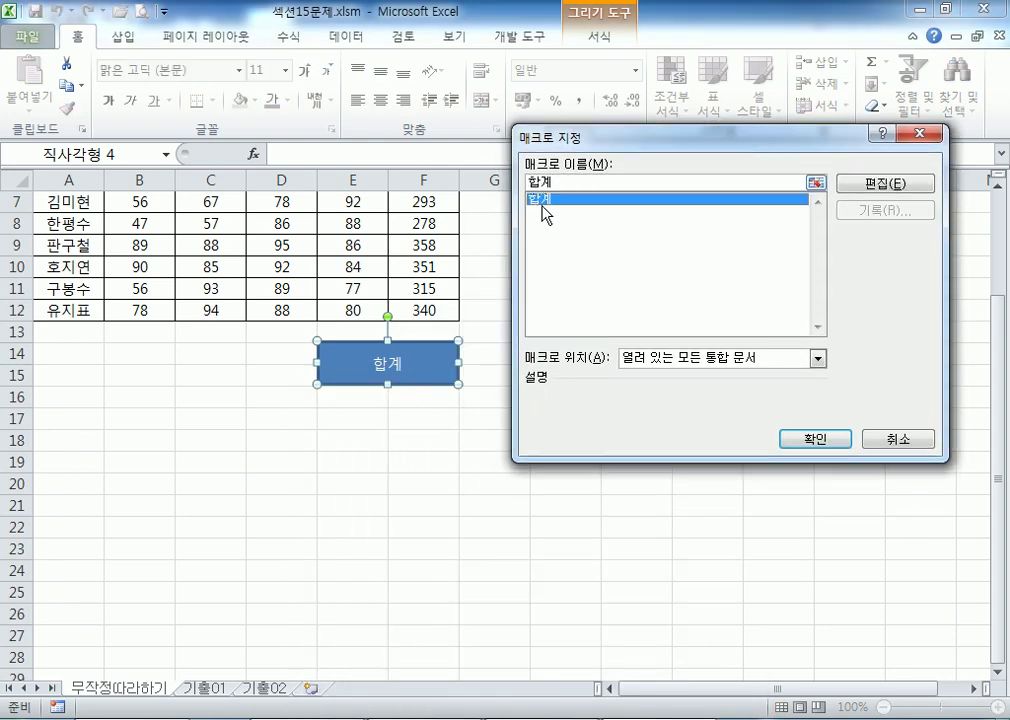
click(795, 438)
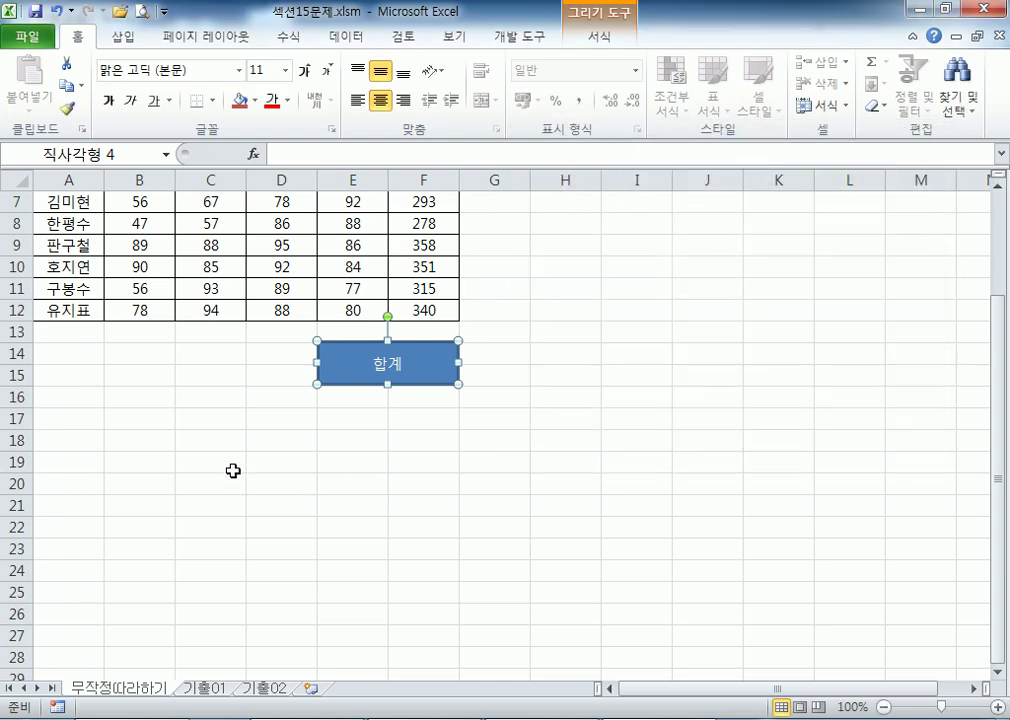
click(280, 506)
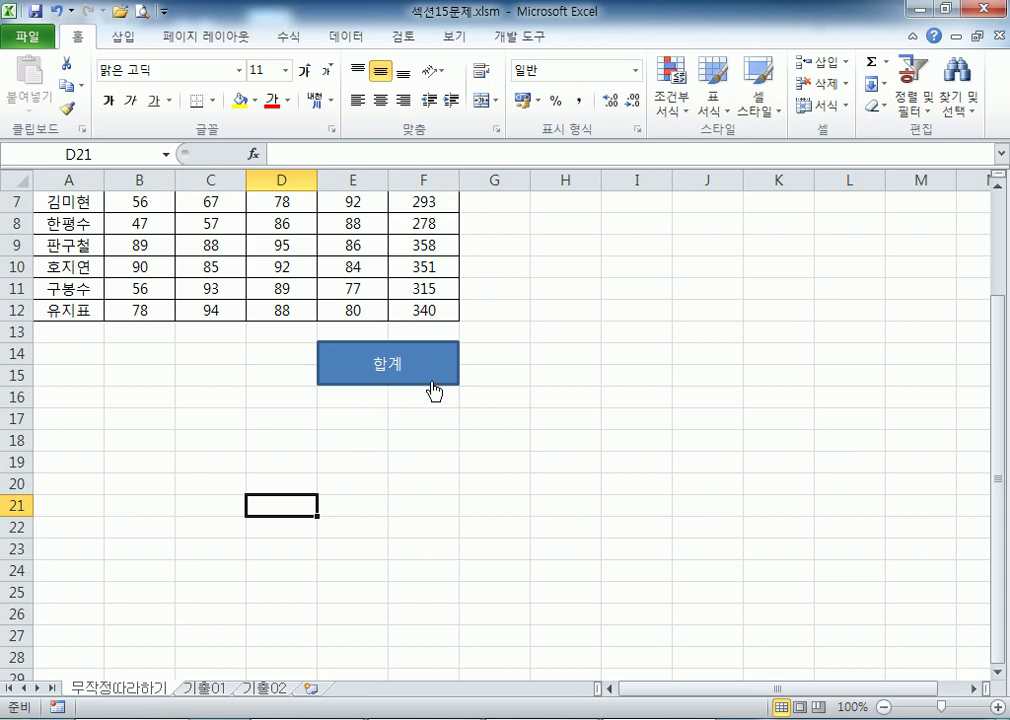
click(128, 38)
click(207, 62)
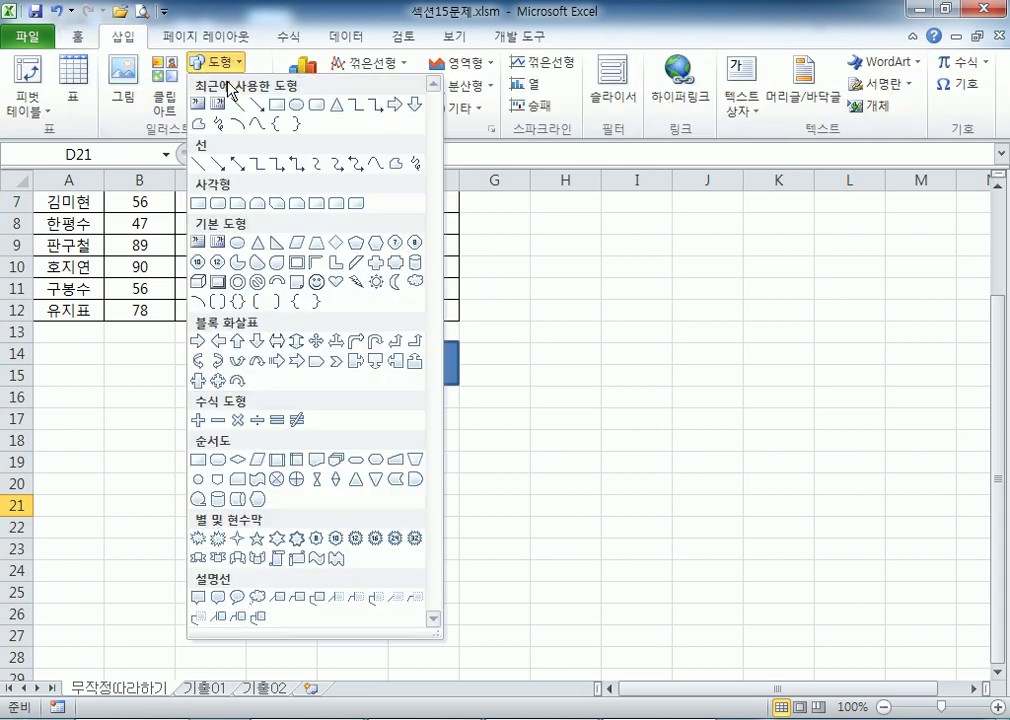
click(666, 421)
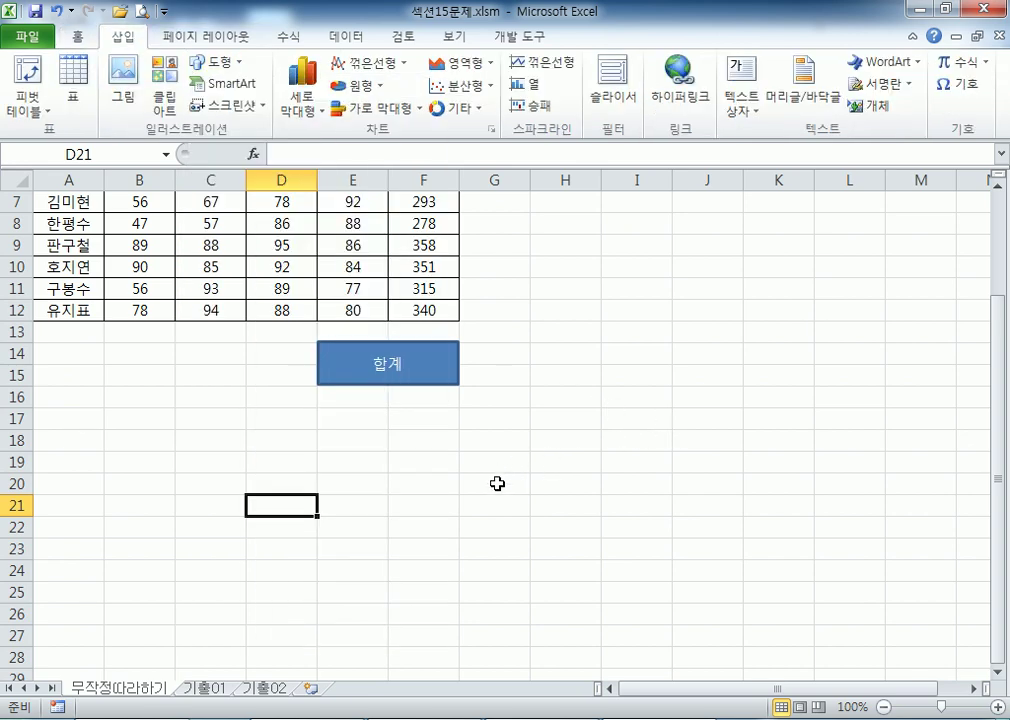
scroll(509, 474, up, 2)
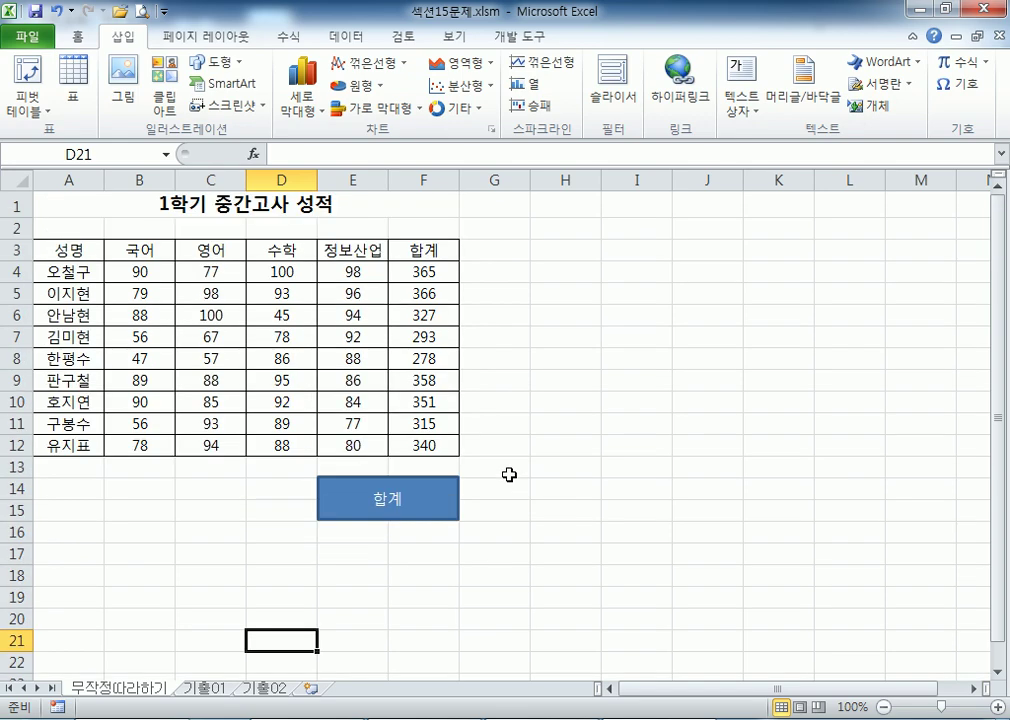
scroll(509, 474, down, 1)
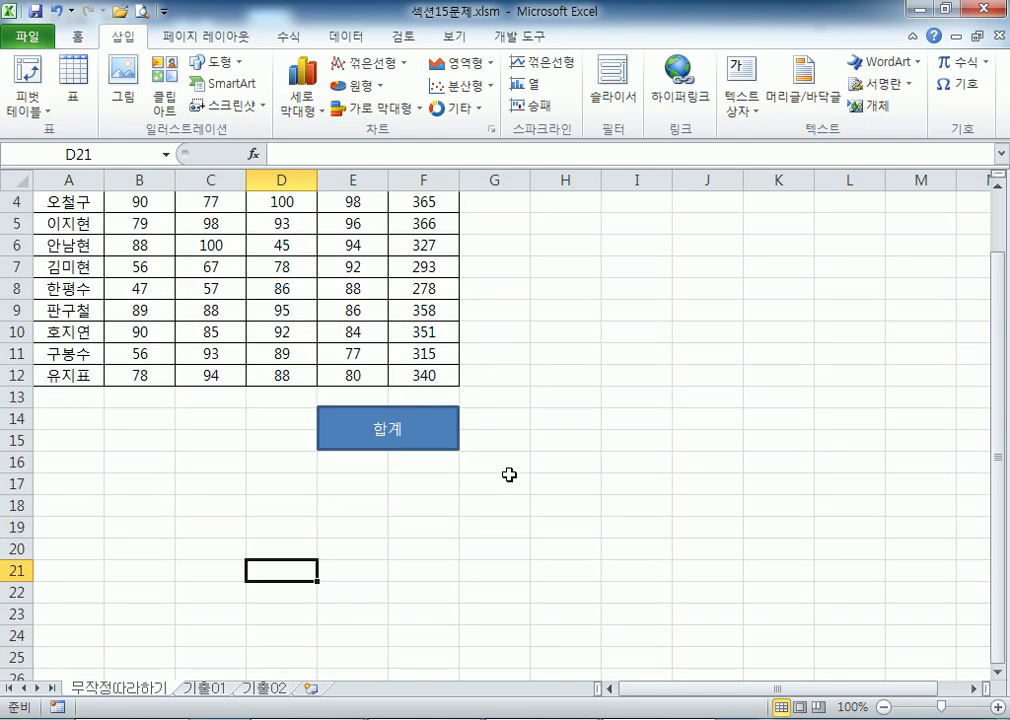
- Draw a form-control button (단추) over cells B14:C15
click(535, 37)
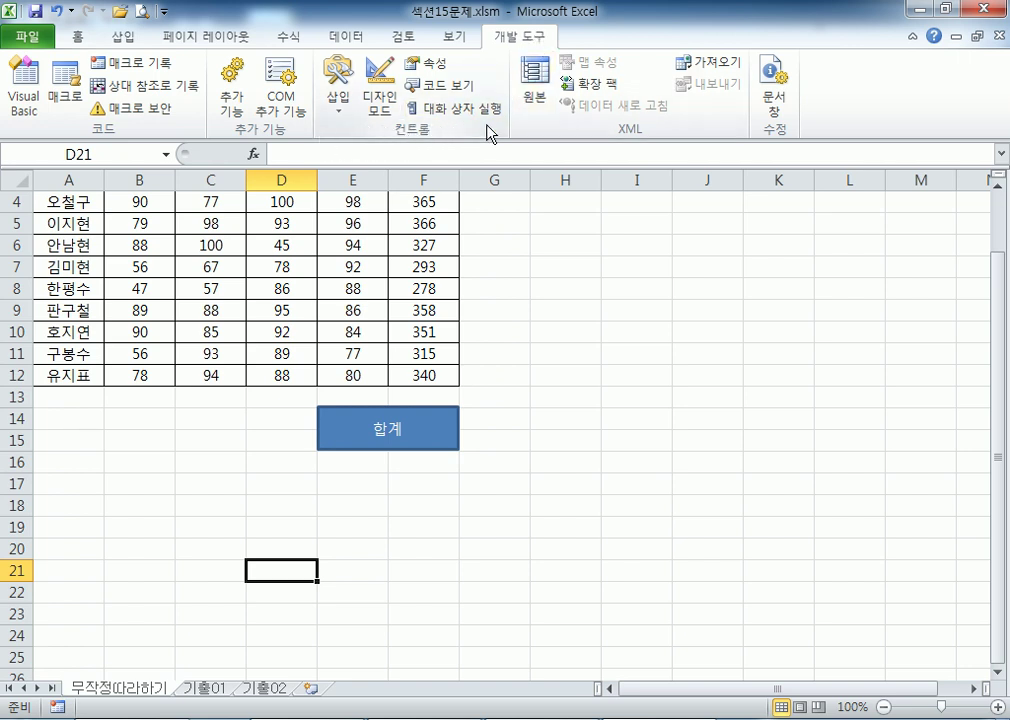
click(346, 113)
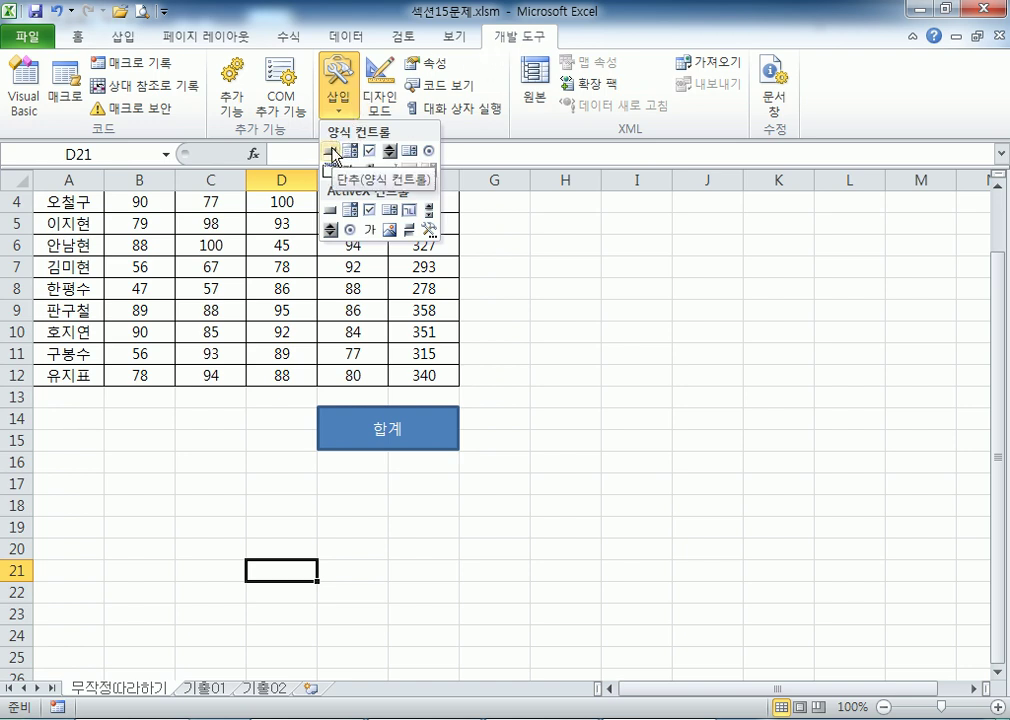
click(331, 151)
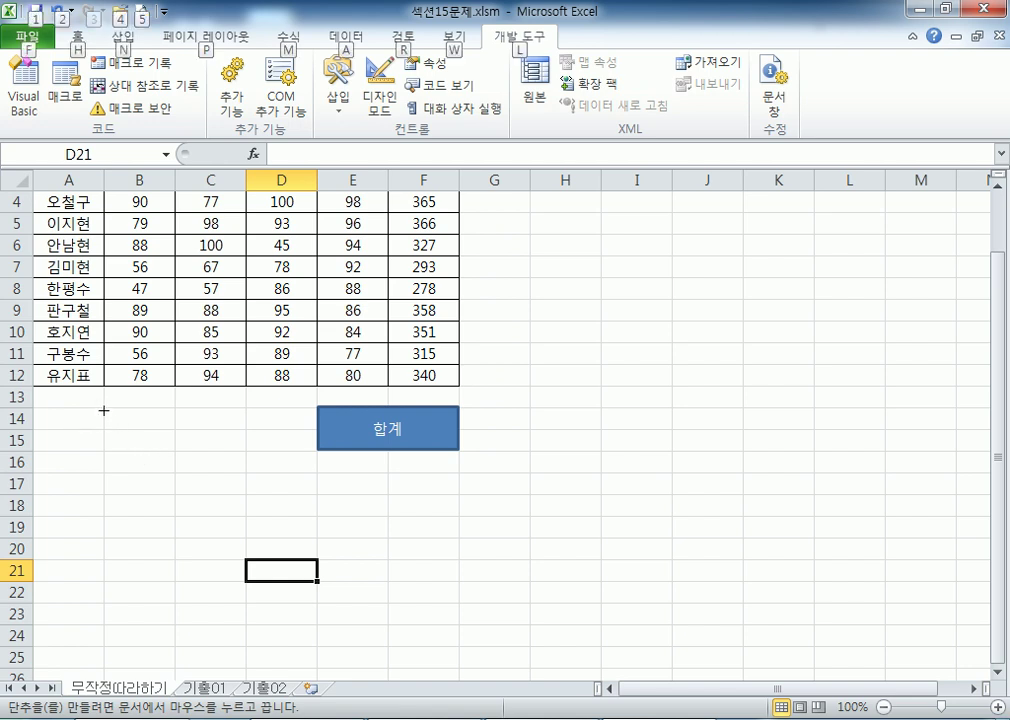
drag(104, 408, 224, 445)
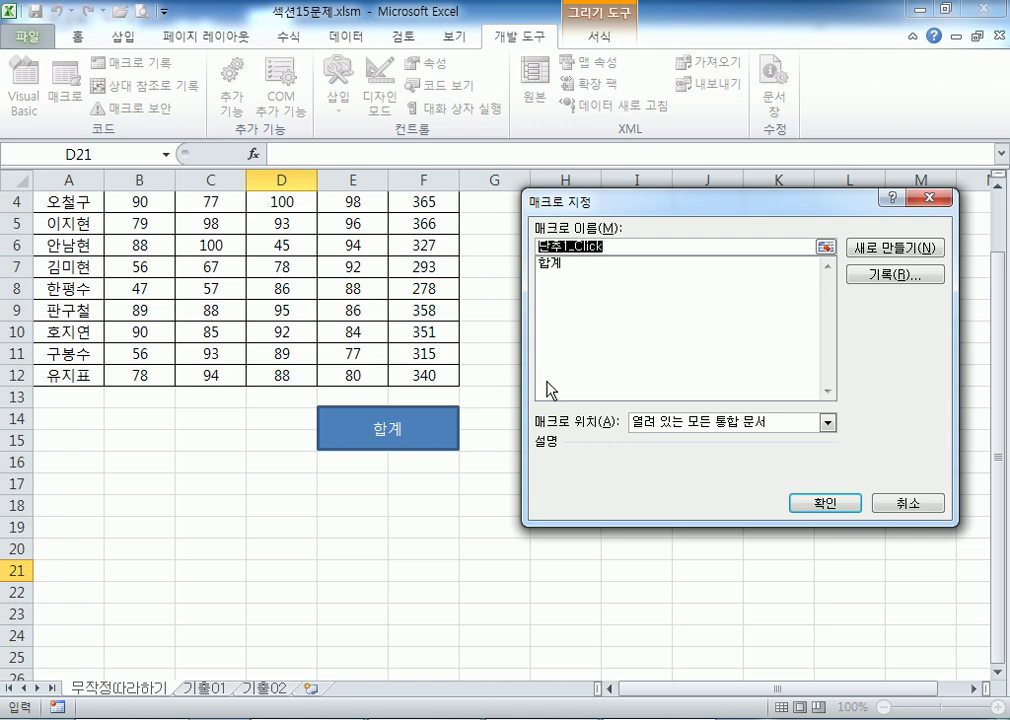
- Assign the 합계 macro to the new form-control button and label it 합계
click(562, 264)
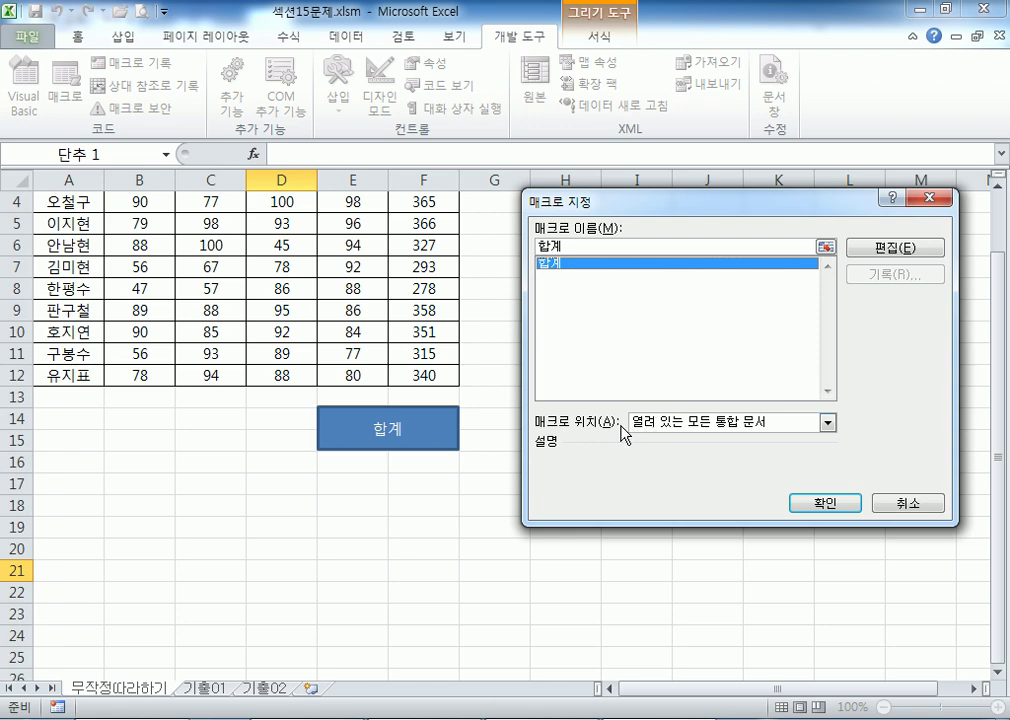
click(825, 505)
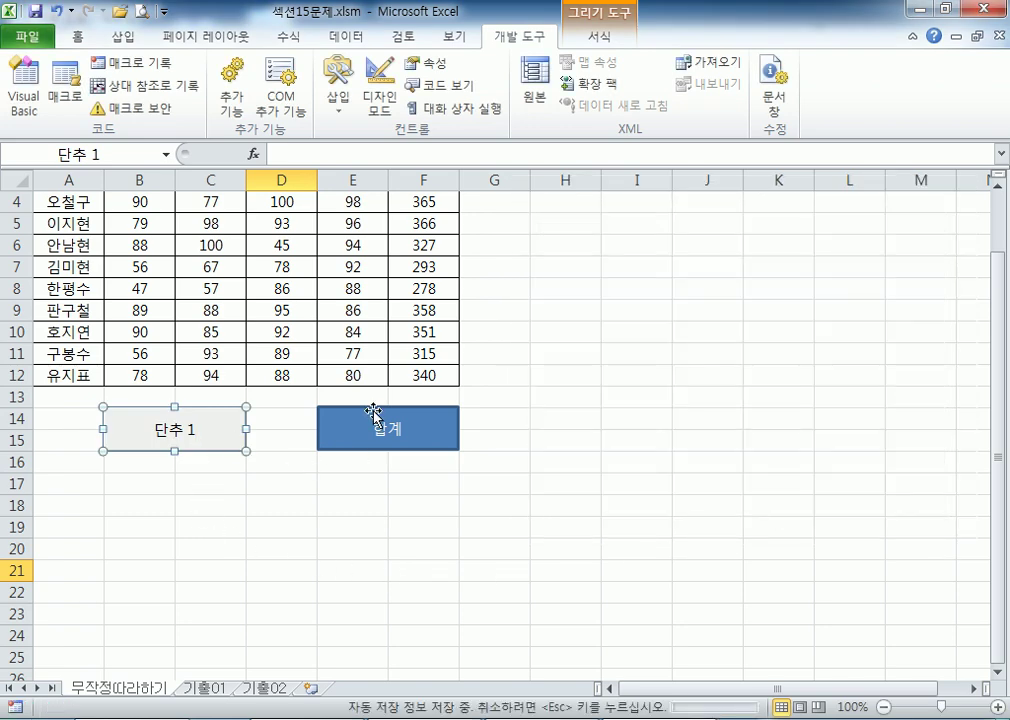
text(합계)
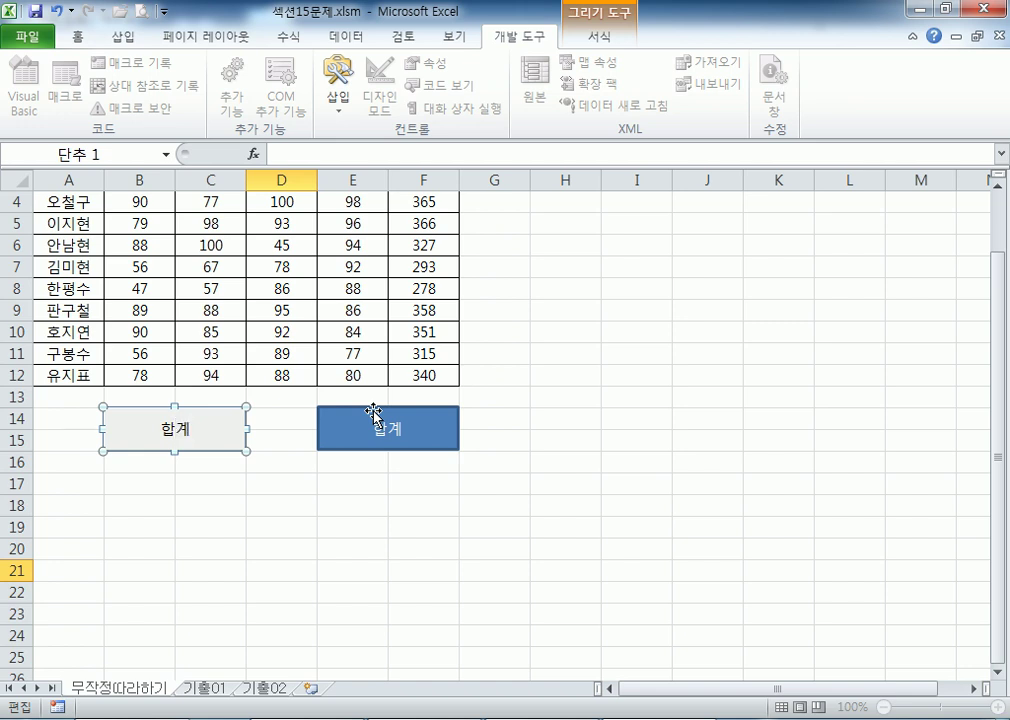
click(255, 520)
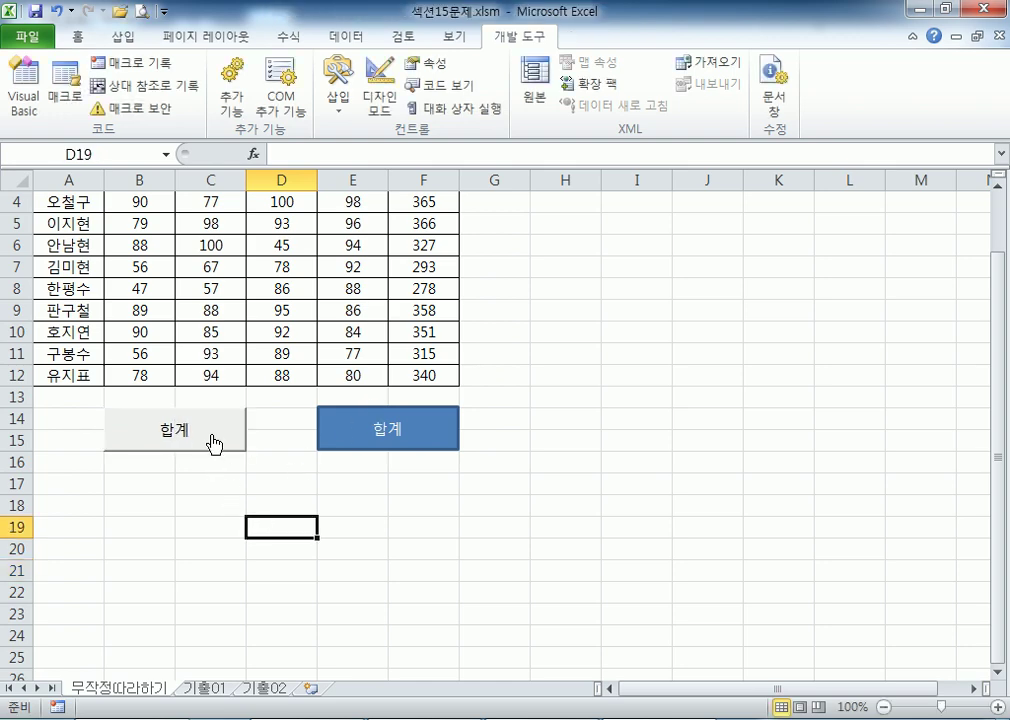
- Clear the totals in F4:F12 and run the 합계 macro from the form-control button
scroll(370, 453, up, 1)
drag(397, 277, 410, 450)
key(Delete)
click(565, 553)
click(200, 502)
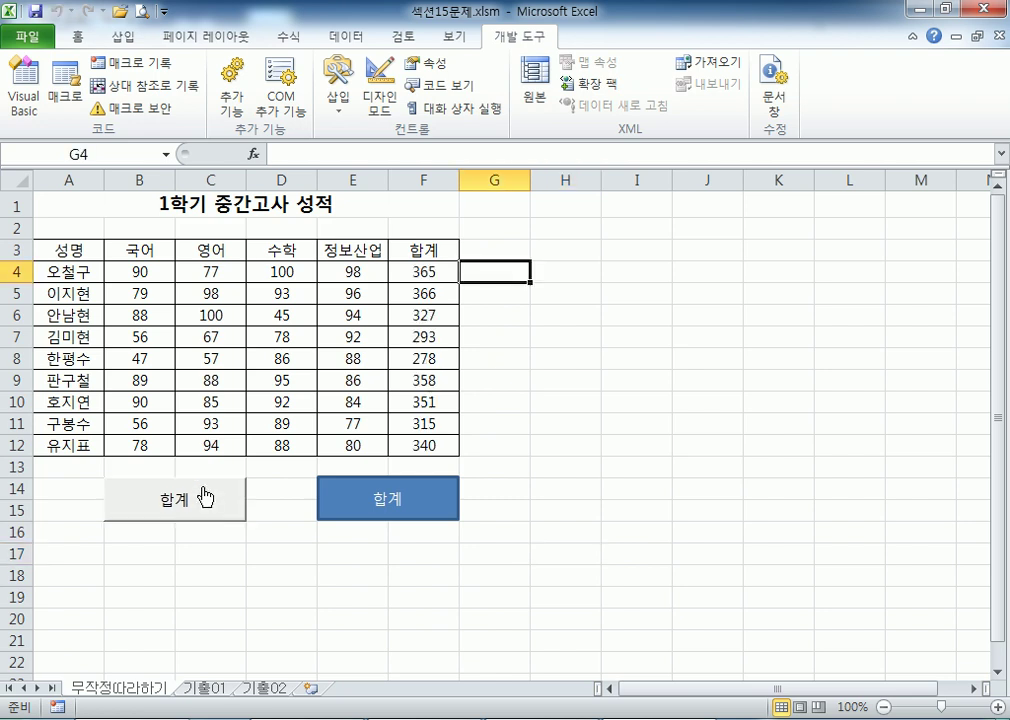
- Clear the totals in F4:F12 and run the 합계 macro from the blue rectangle
drag(418, 282, 410, 446)
key(Delete)
click(565, 488)
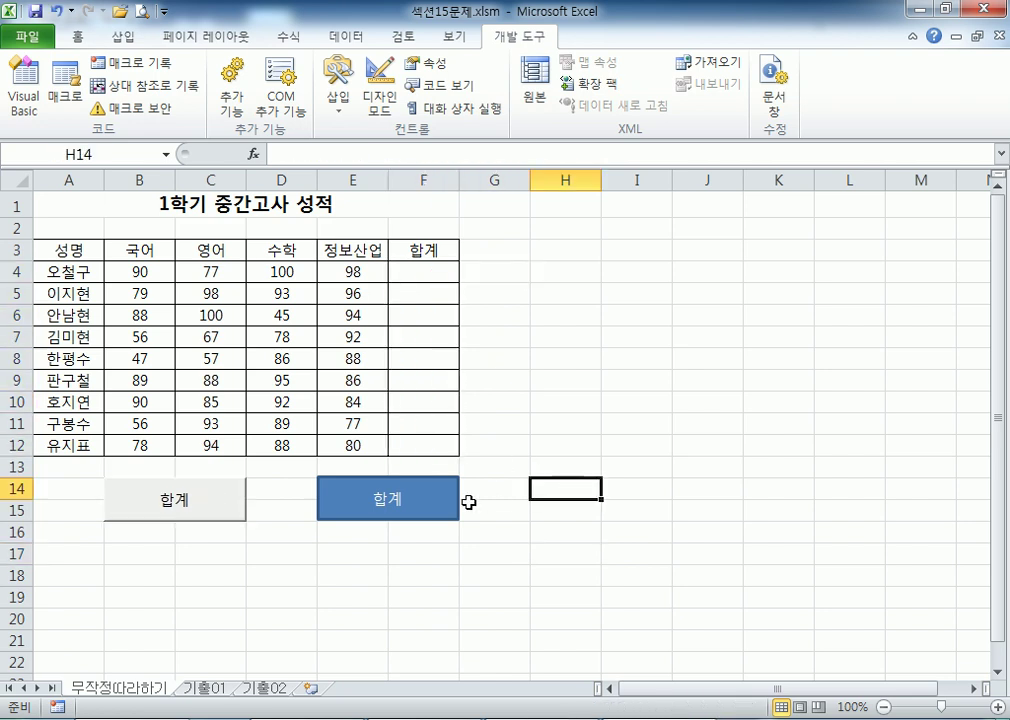
click(428, 507)
- Empty the total cells F4:F12 again and select the 합계 form-control button without running its macro
drag(449, 277, 450, 446)
key(Delete)
click(565, 416)
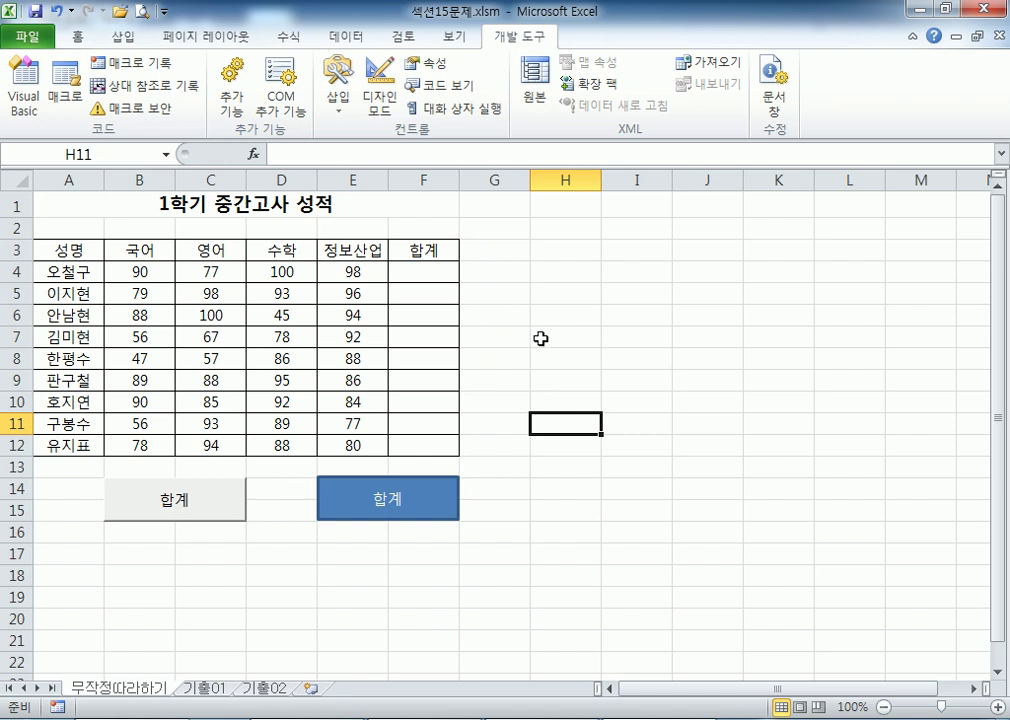
right_click(229, 513)
key(Escape)
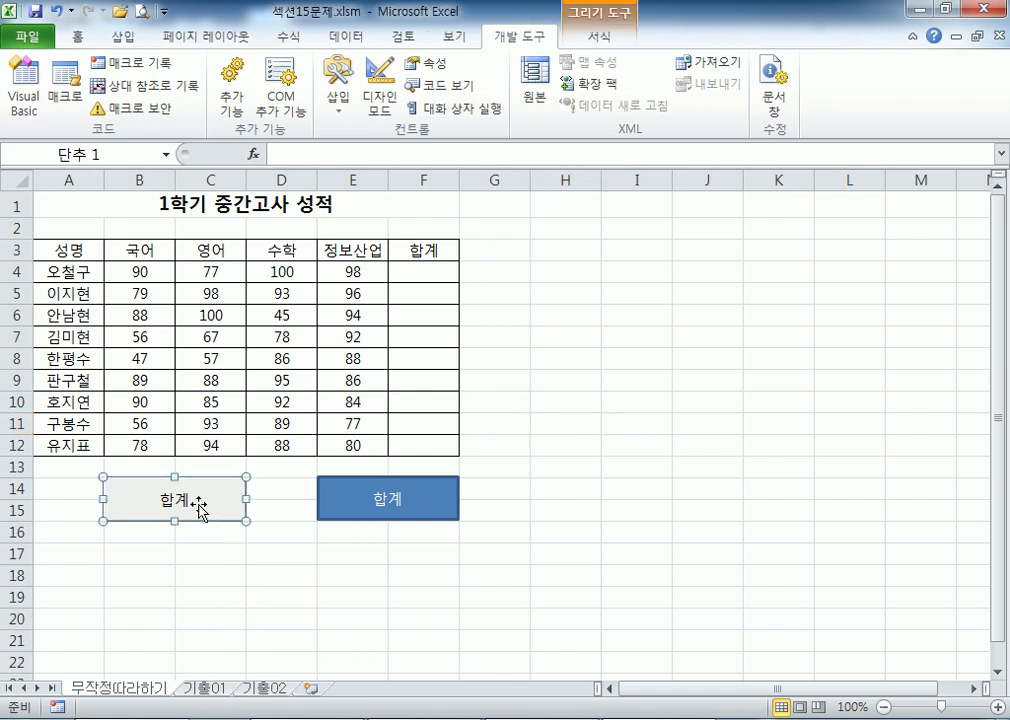
- Delete both the 합계 form button and the blue 합계 shape below the score table
key(Delete)
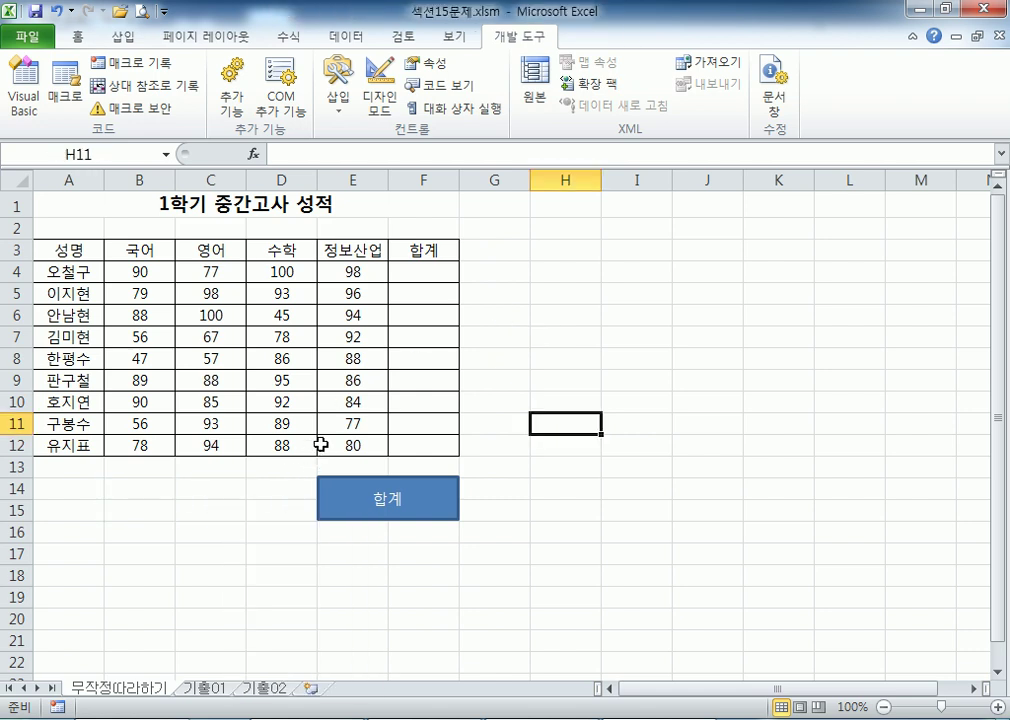
right_click(443, 508)
key(Escape)
key(Delete)
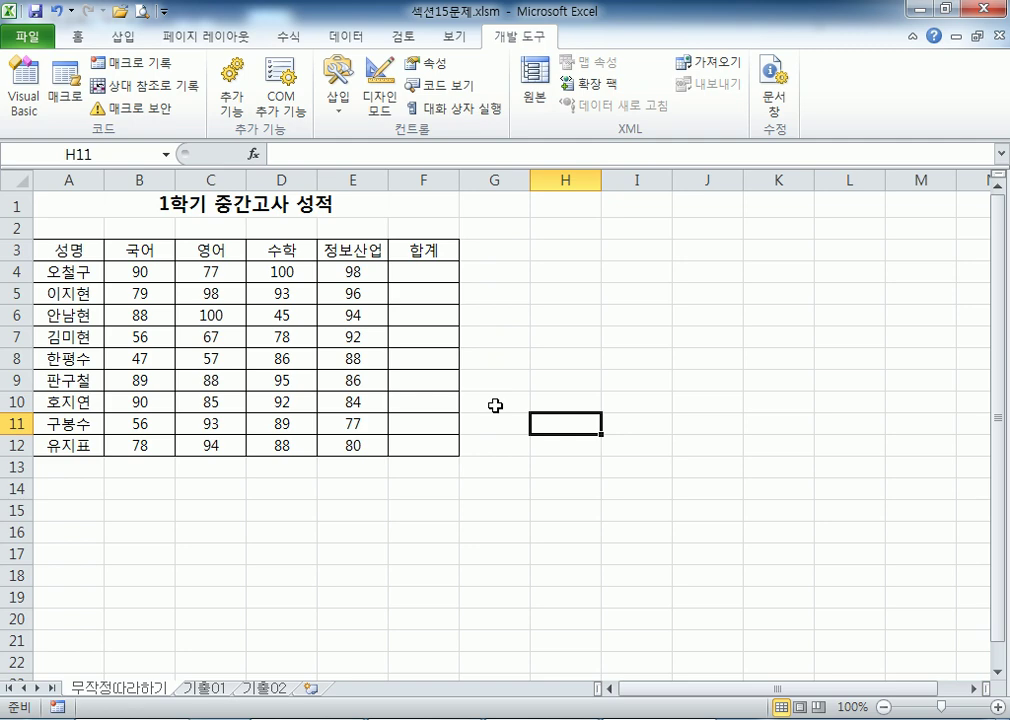
- Delete the 합계 macro from the workbook and select the title cell A1
click(66, 84)
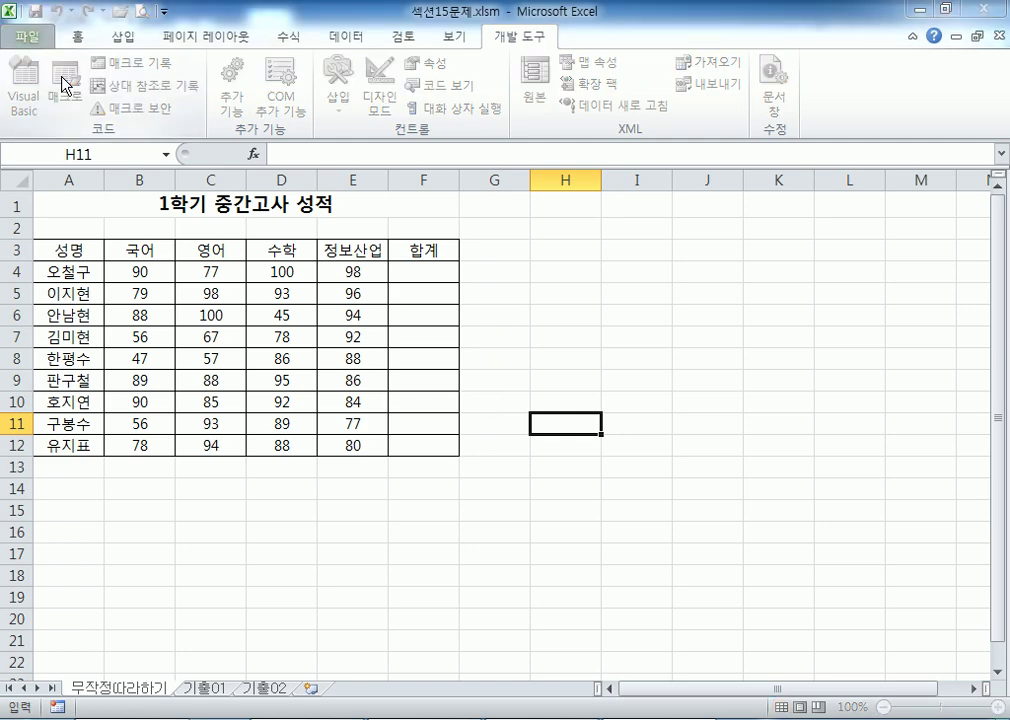
drag(575, 199, 580, 114)
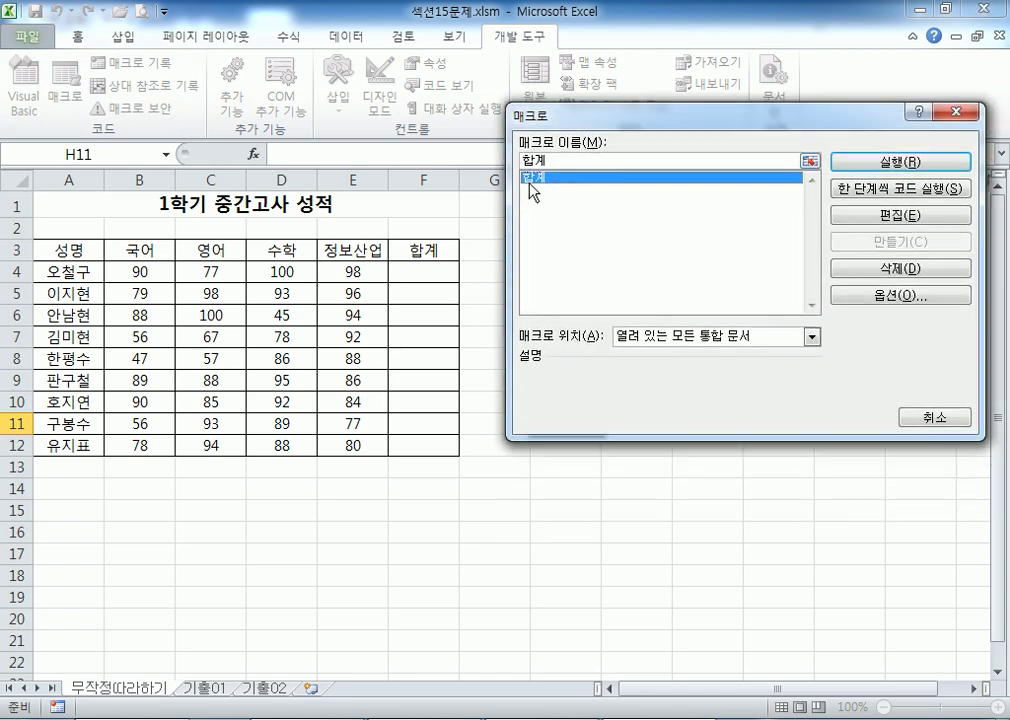
click(890, 268)
click(460, 404)
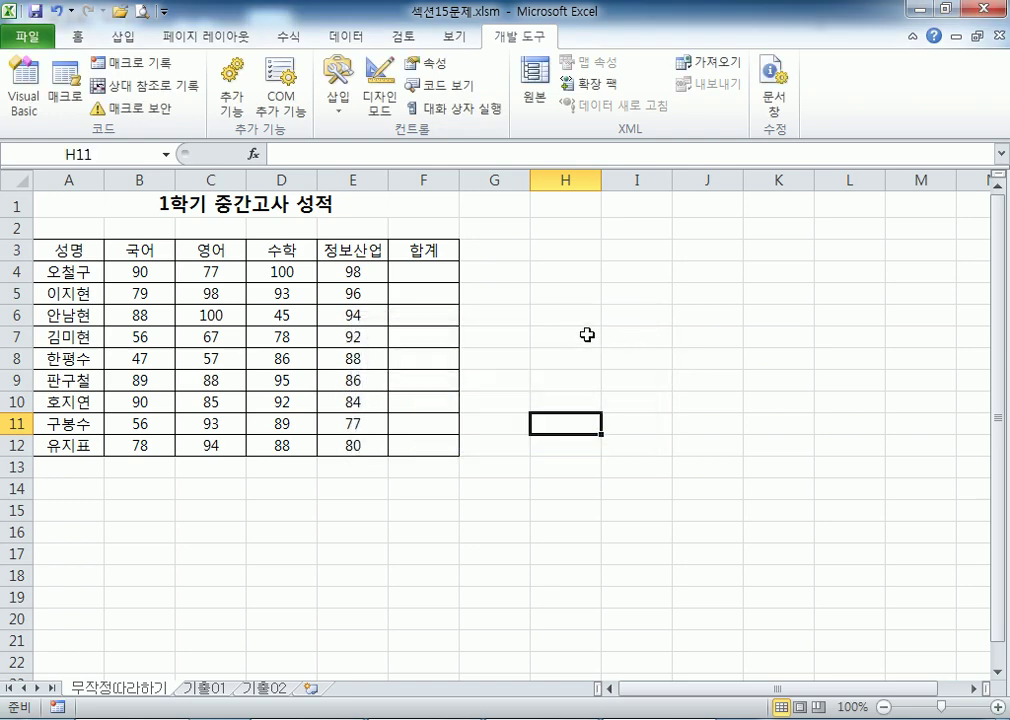
click(91, 208)
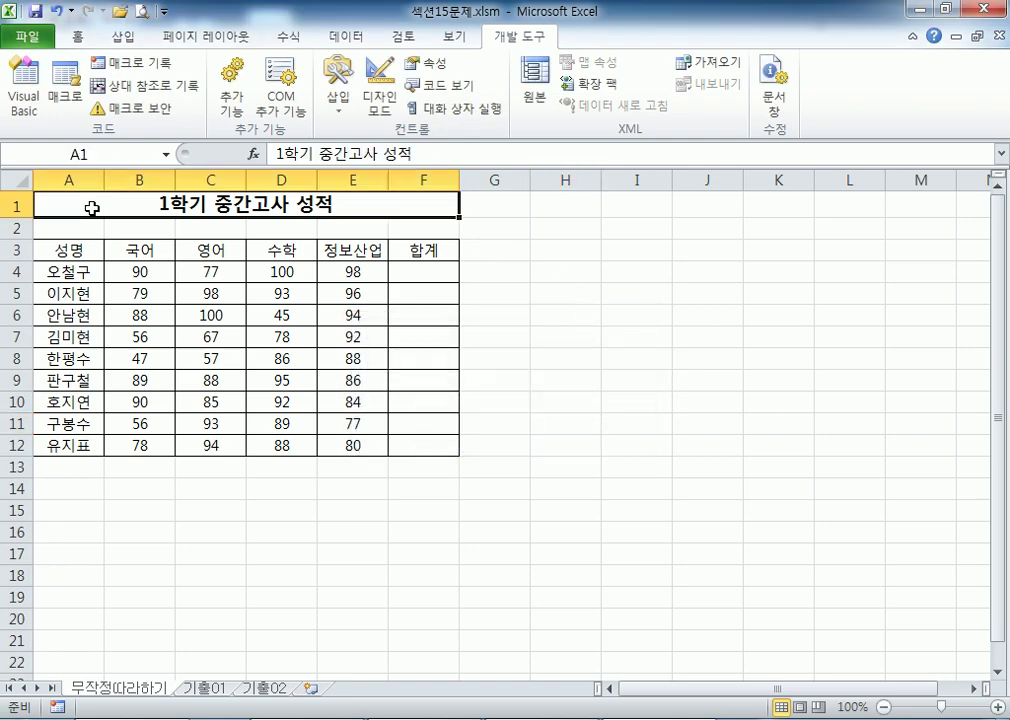
- Switch to Notepad and add the bullet "- 매크로를 선언, 만들고" under the question about making the macro beforehand, leaving a blank line after it
click(468, 719)
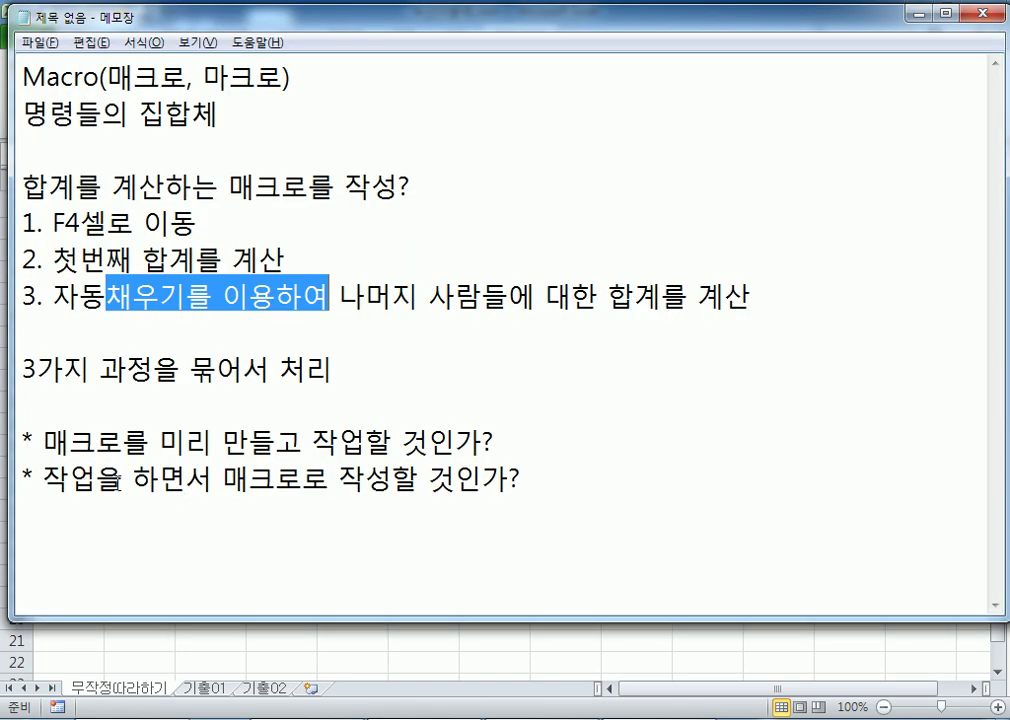
click(600, 437)
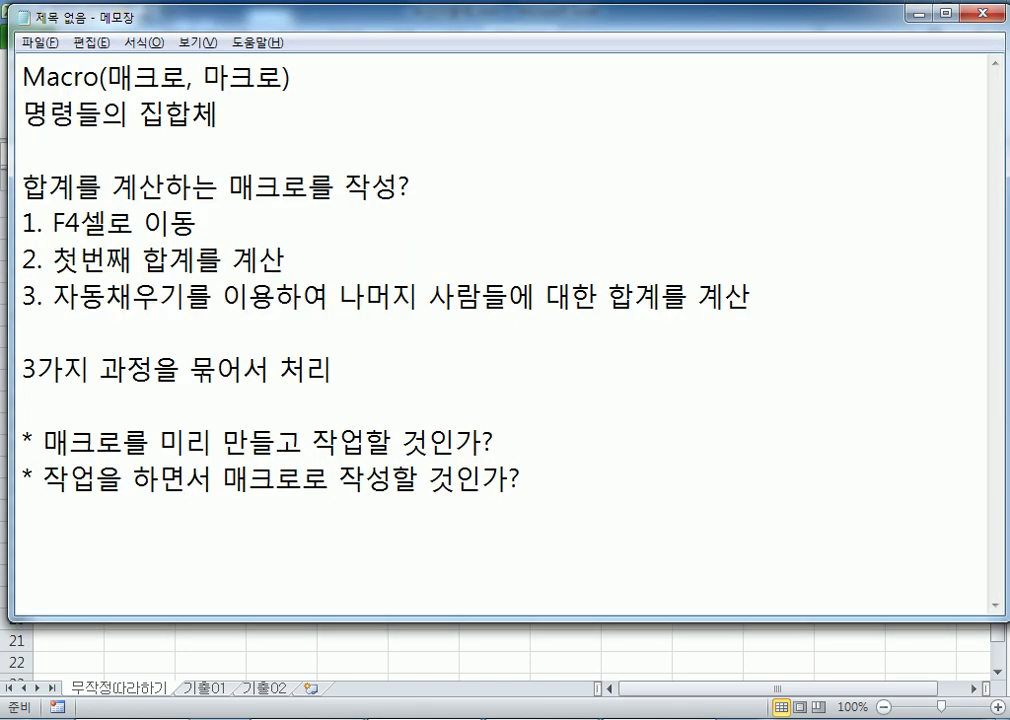
key(Return)
key(Return)
key(Up)
text(- )
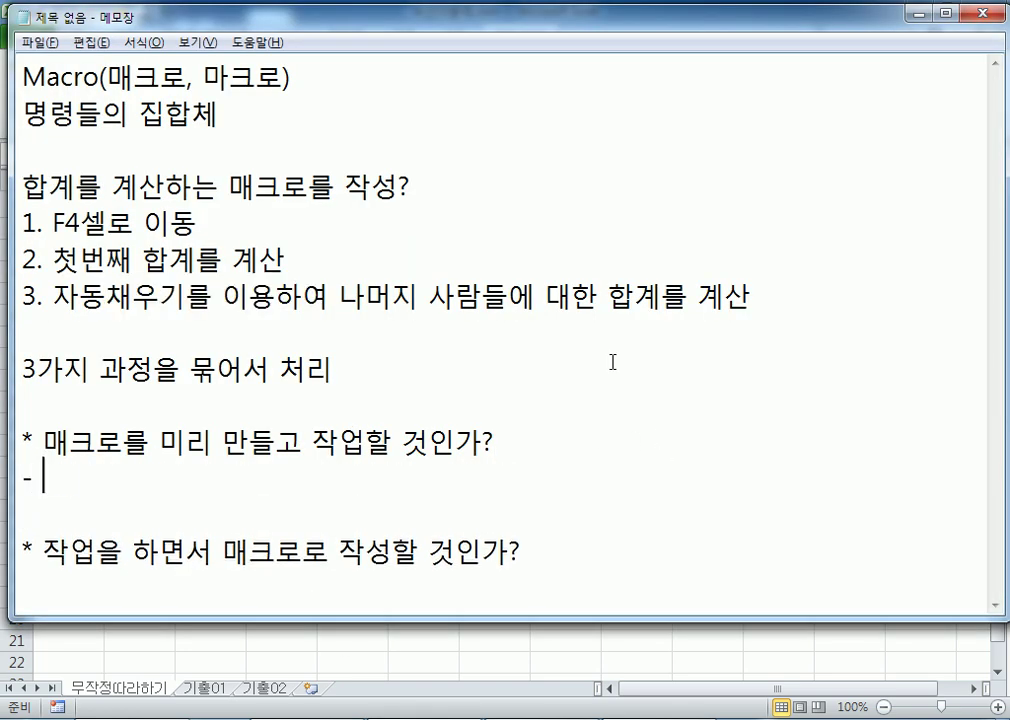
text(매크로를 )
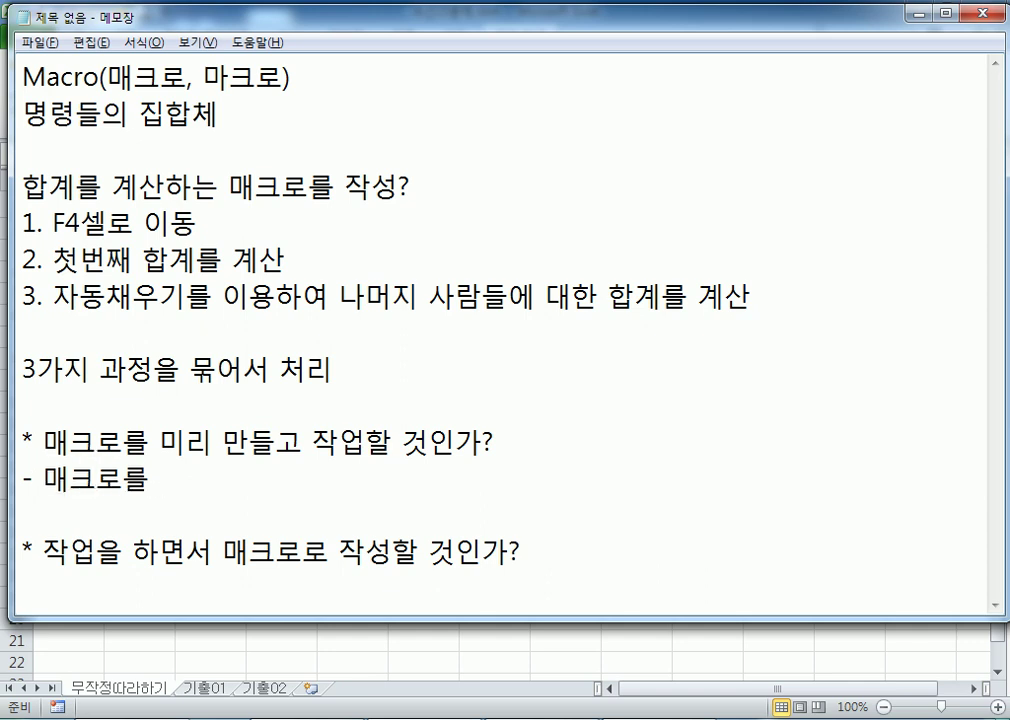
text(선언, )
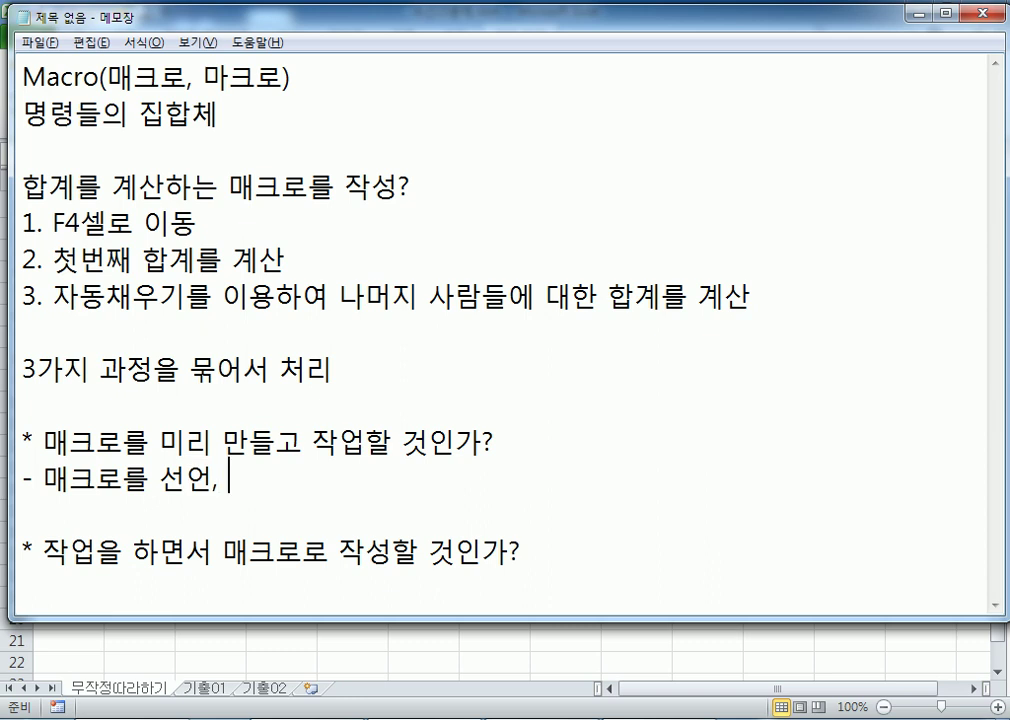
text(만)
key(BackSpace)
text(들고)
- Add a second bullet, "- 도형이나 단추를 그려서 여기에 매크로를 연결", under the question about making the macro beforehand
key(Return)
text(- 도형이)
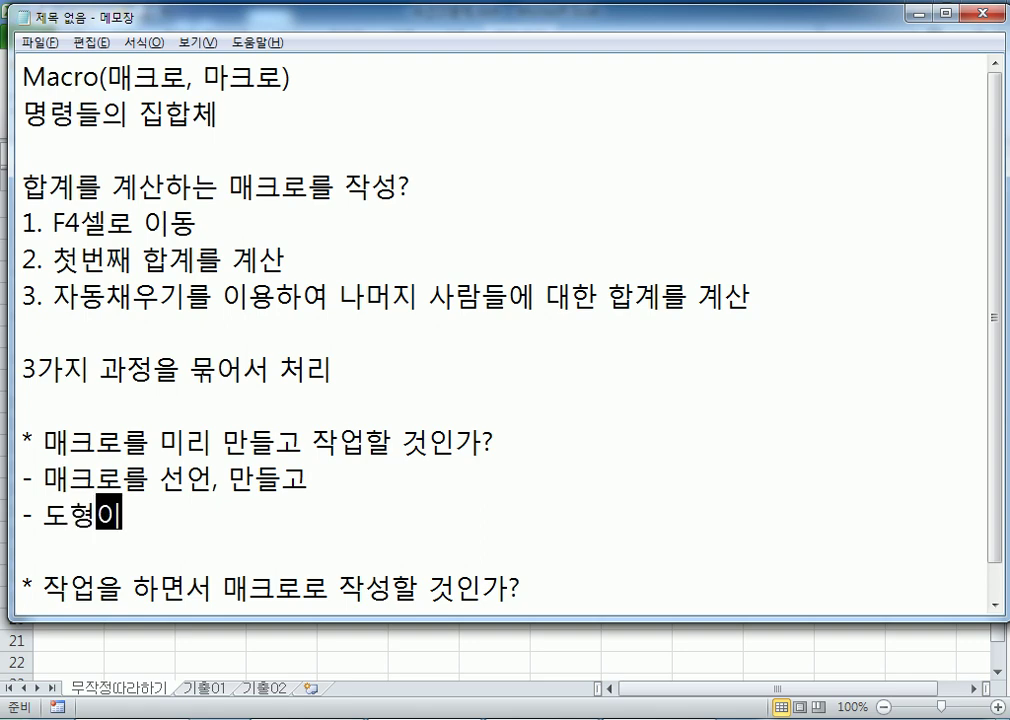
text(나)
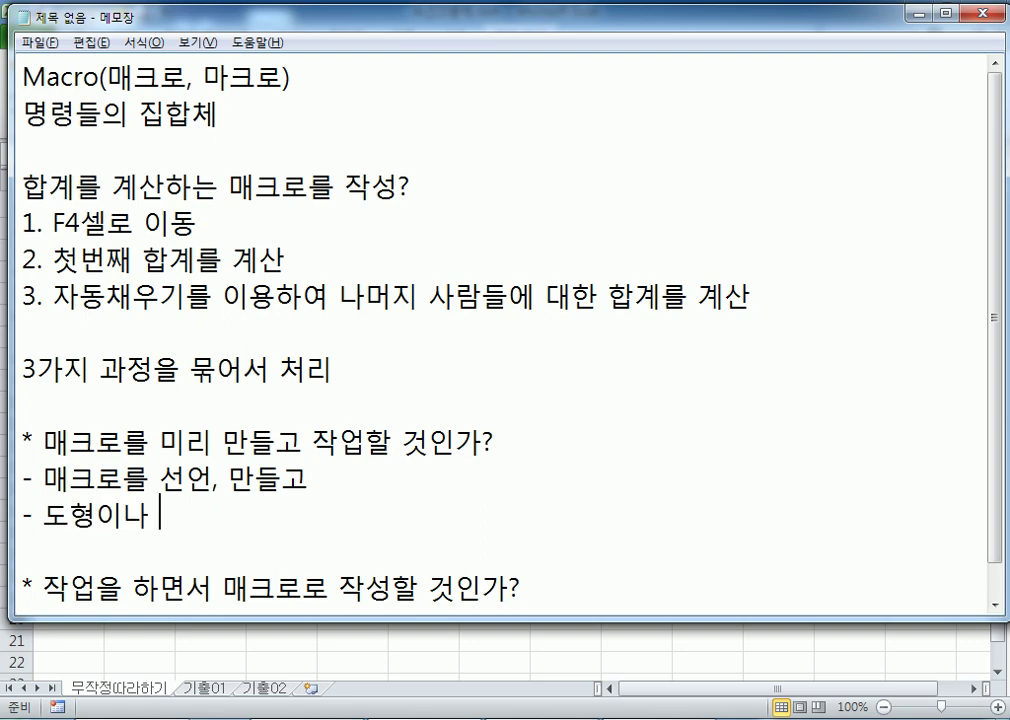
text( 단추를 ㄱ)
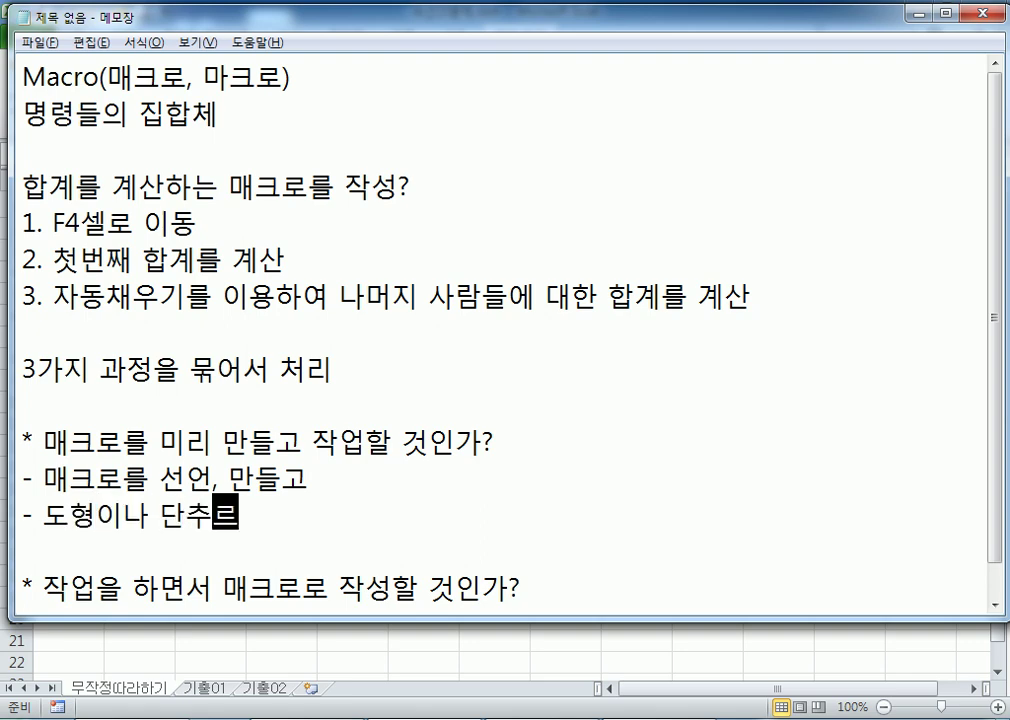
text(그리고)
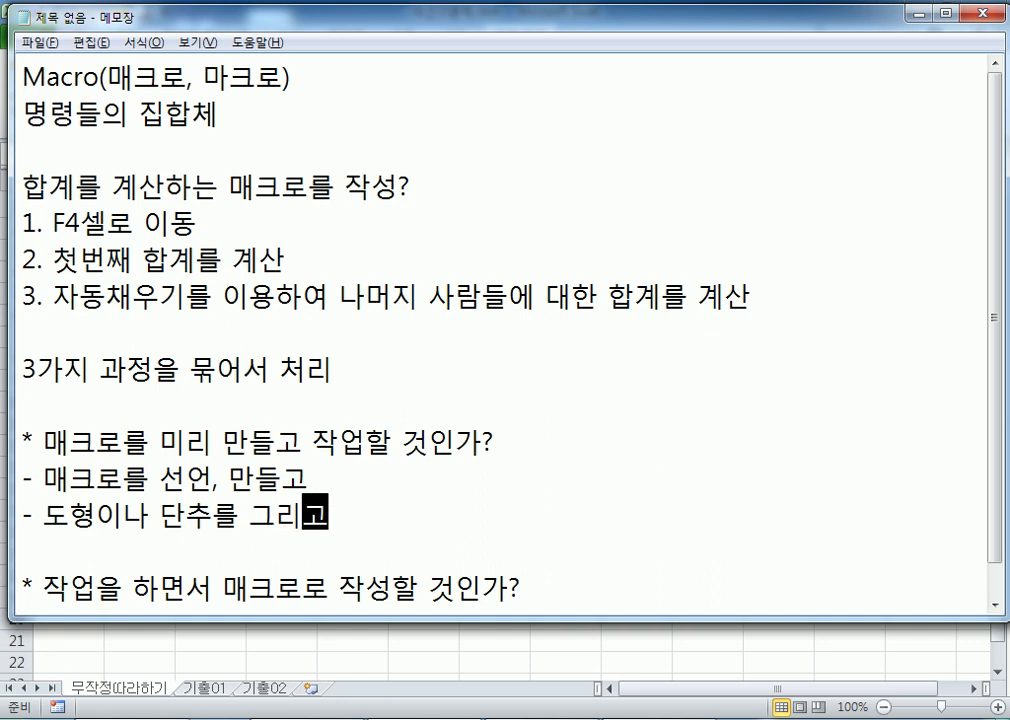
key(BackSpace)
key(BackSpace)
key(BackSpace)
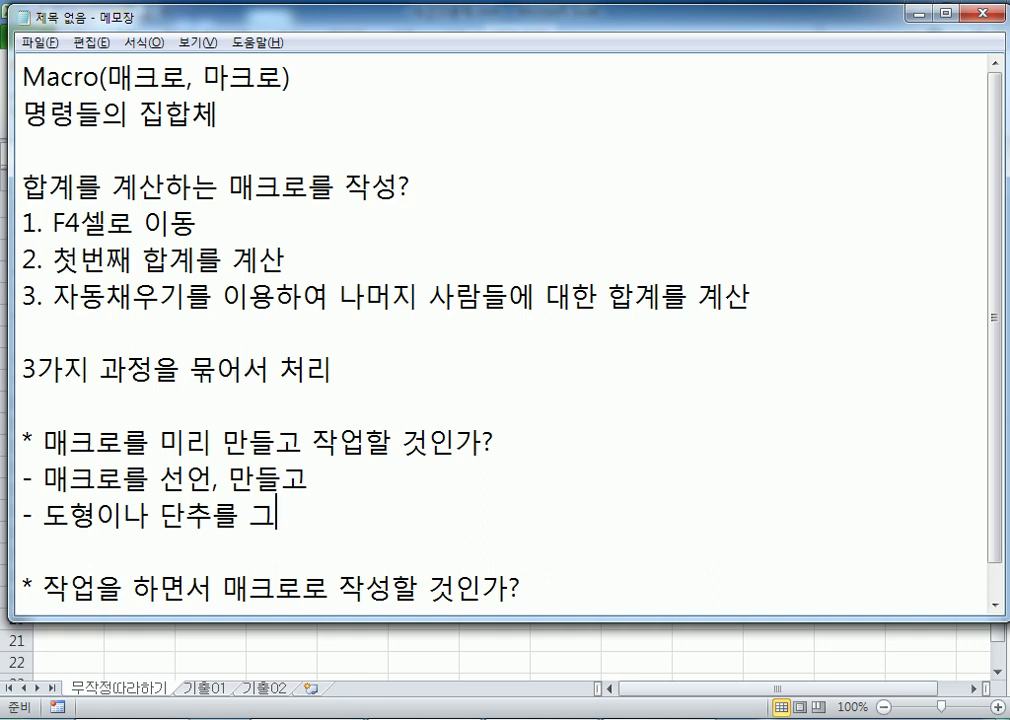
text(려서 이)
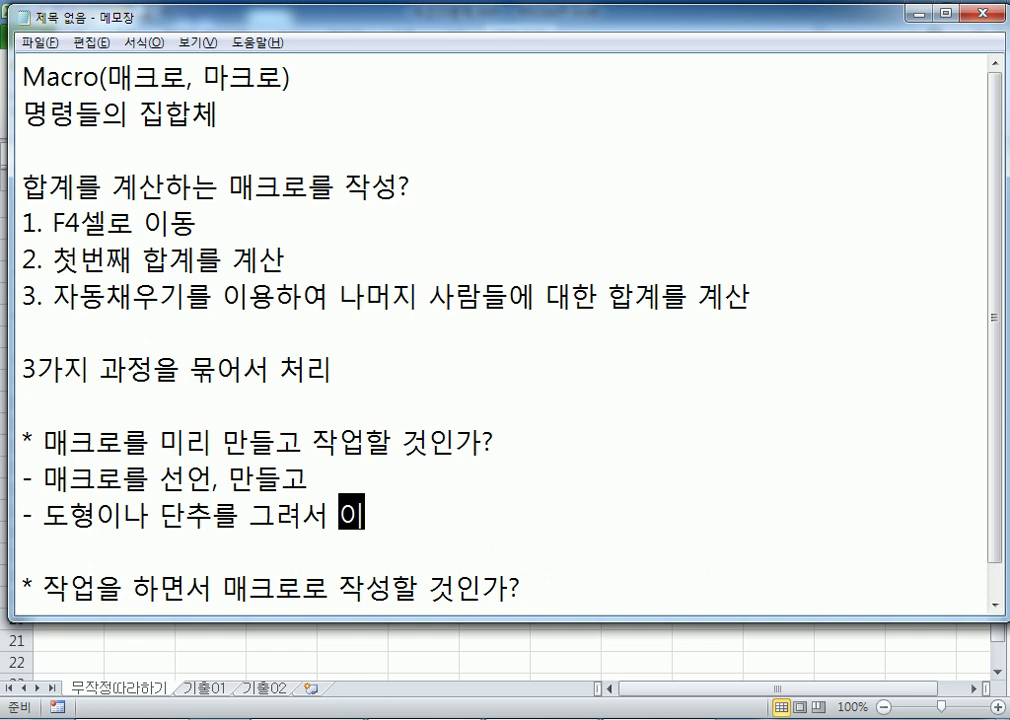
text(여기에 ㅁ)
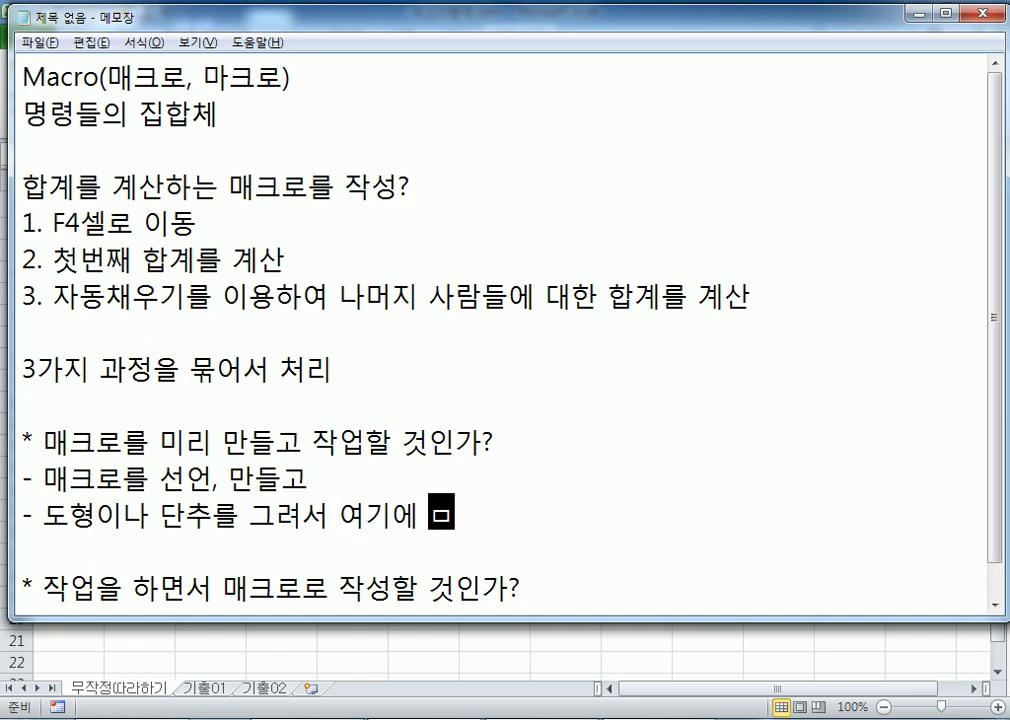
text(매크로를 여)
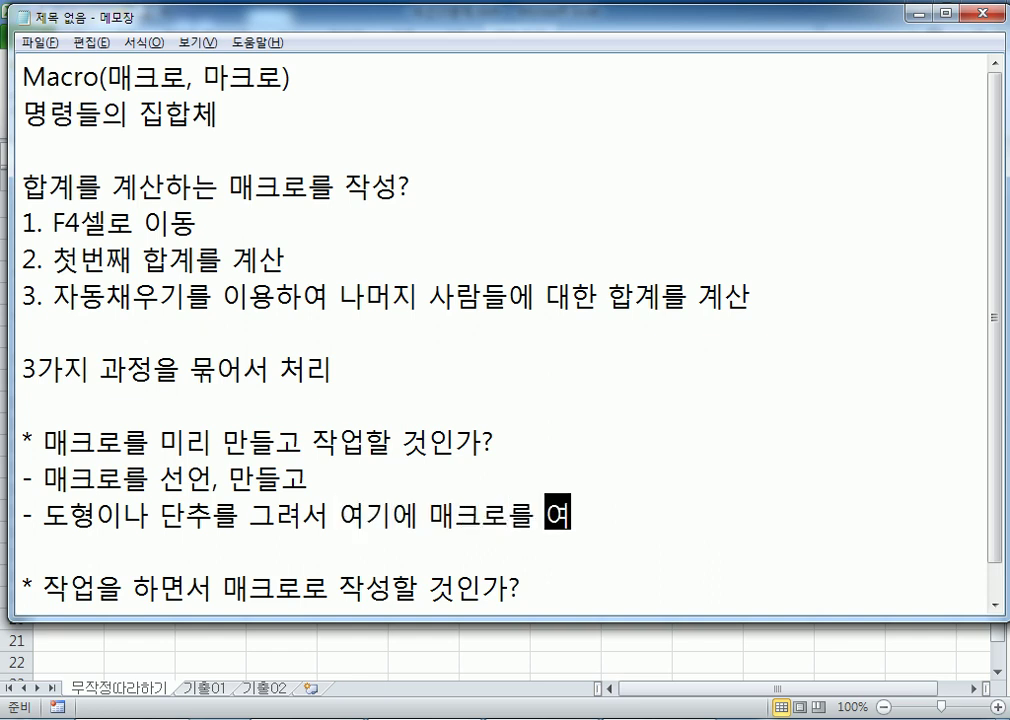
text(연결)
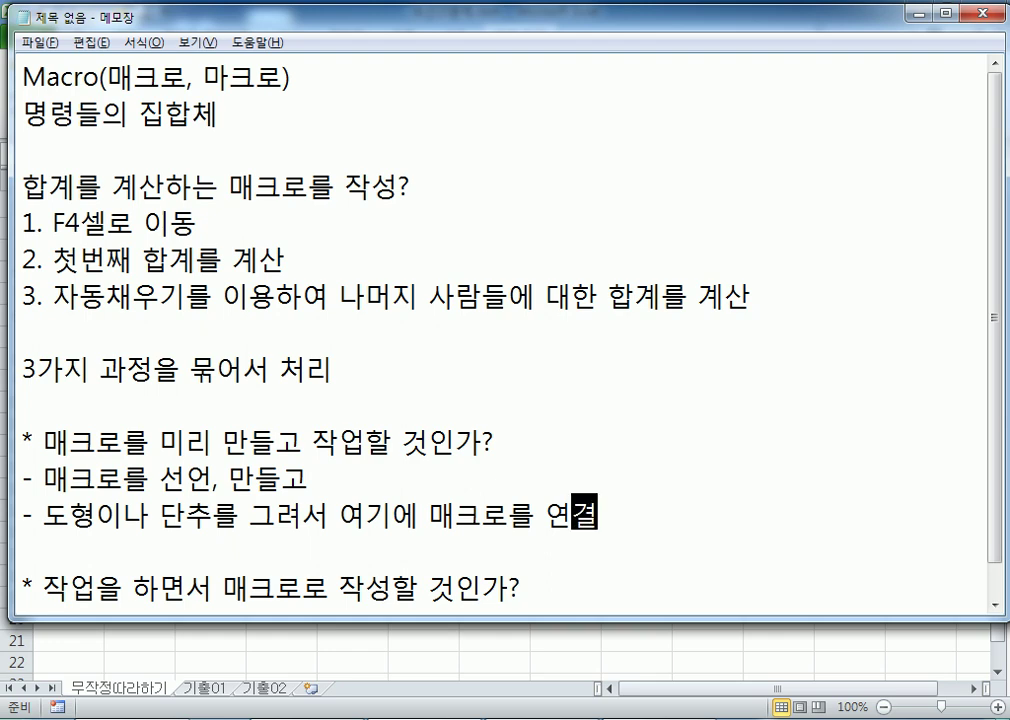
- Add the bullet "- 도형이나 단추를 그린다." under the question about writing the macro while working
scroll(579, 376, down, 1)
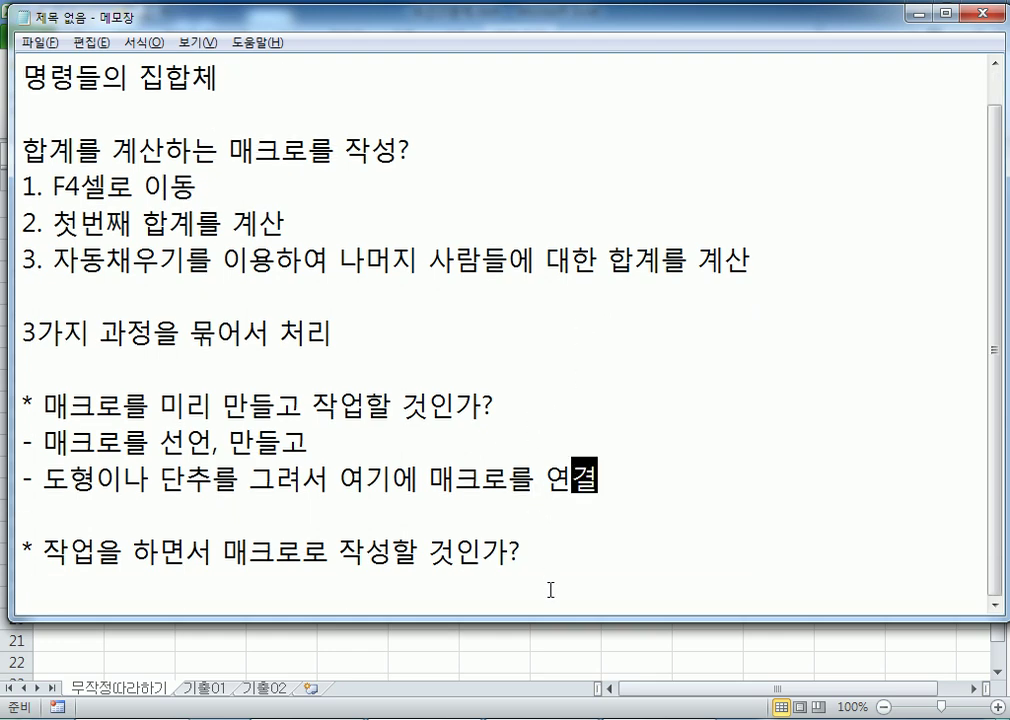
key(Return)
key(Return)
key(Return)
key(Return)
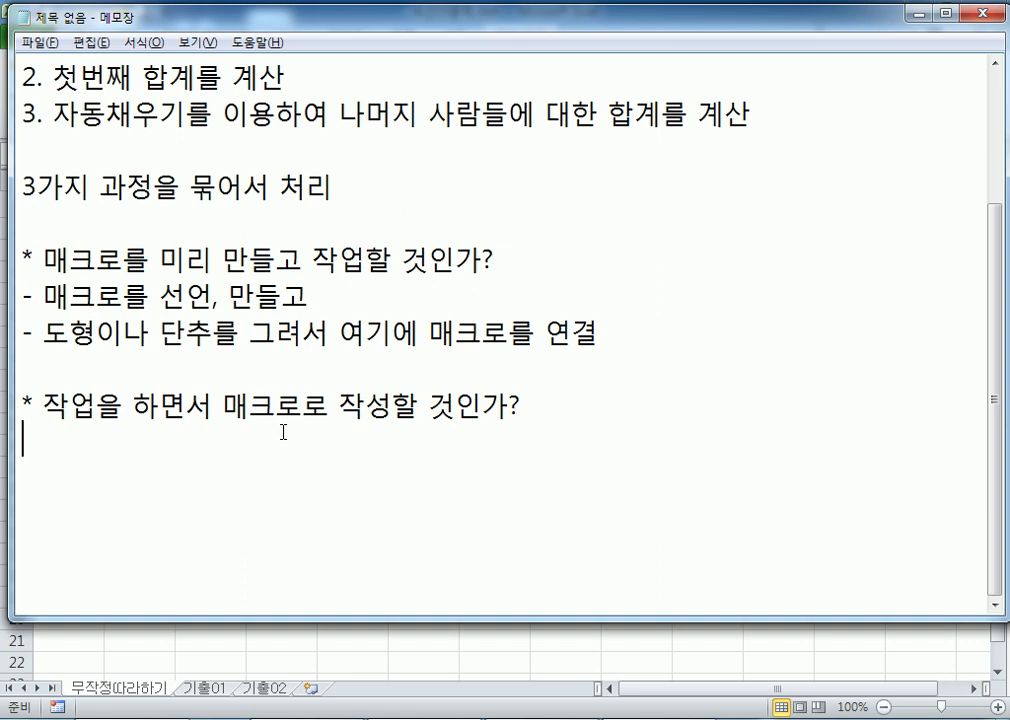
text(- 도형이나 )
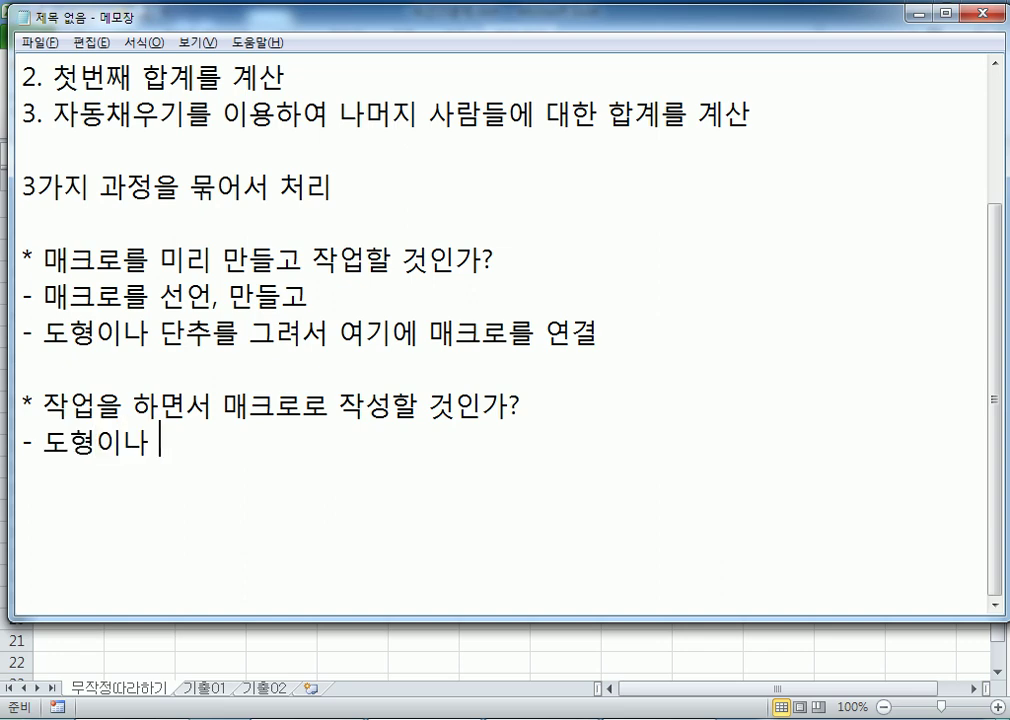
text(단추를 그린다)
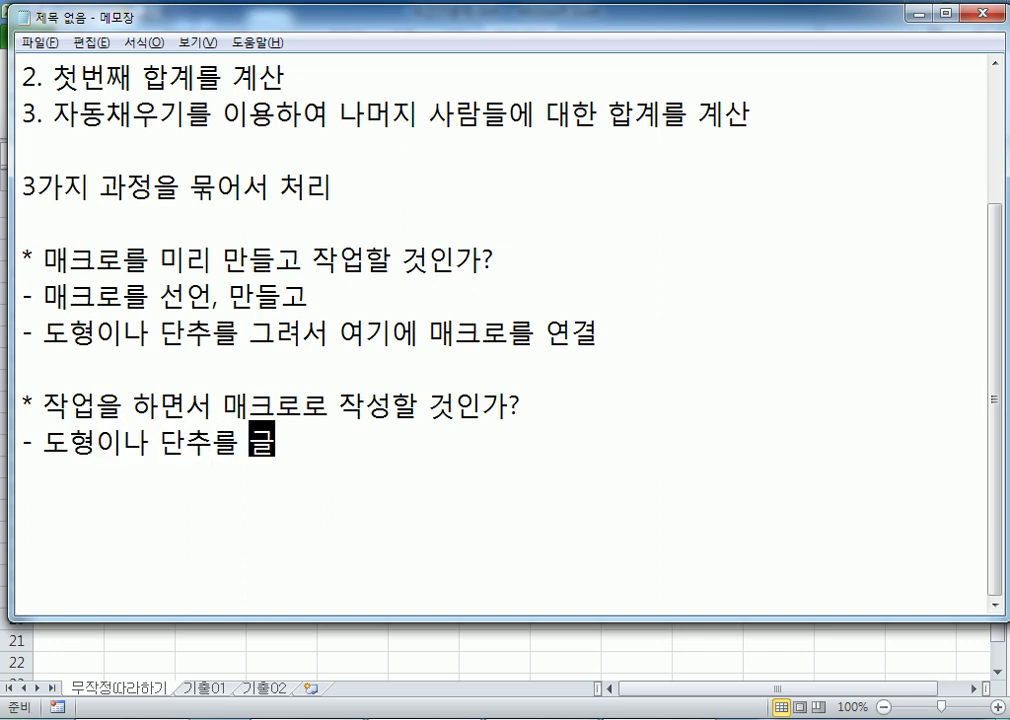
text(.)
key(Return)
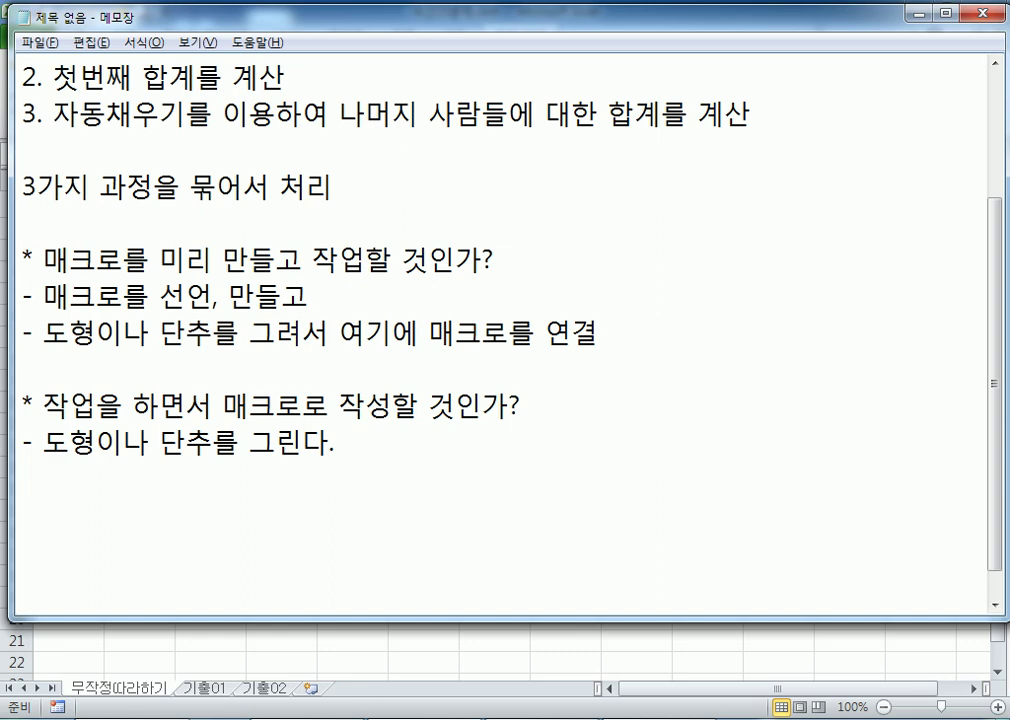
- Start another bullet under the second question with the clause "- 도형인 경우에는 매크로를 연결할 것이고,"
text(- 도)
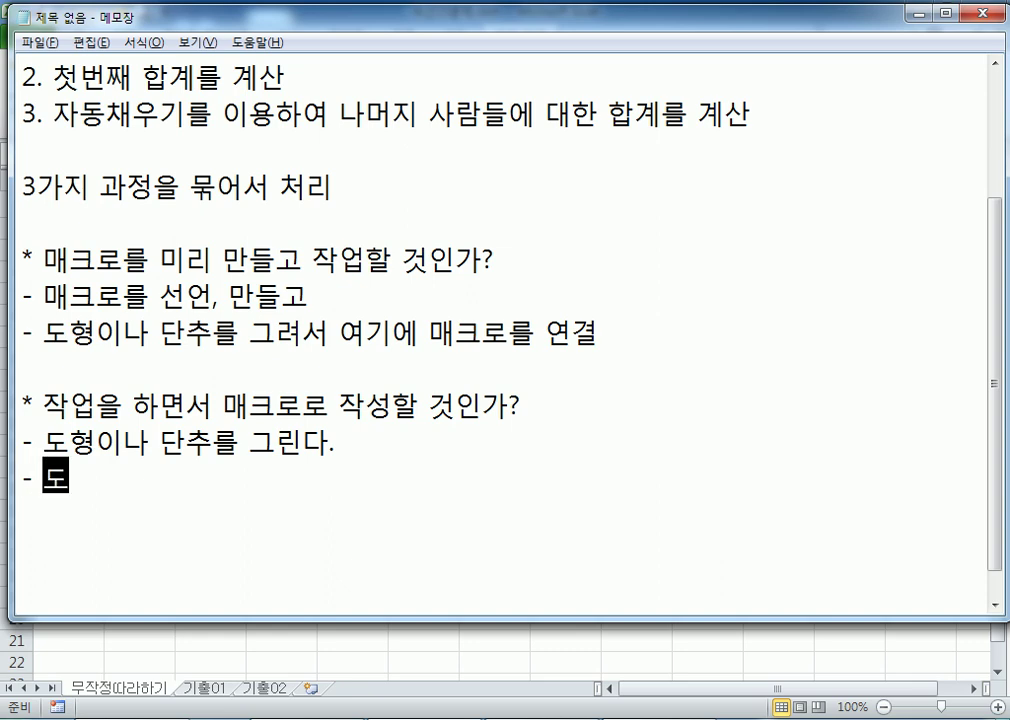
text(형인 경ㅇ우에는 )
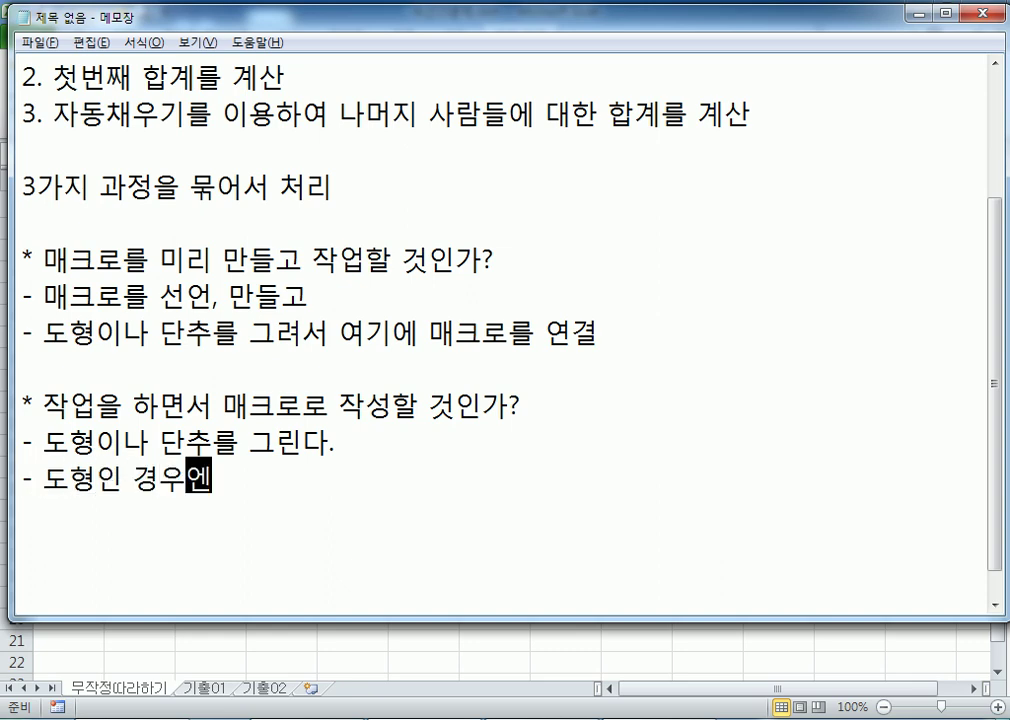
text(매크로)
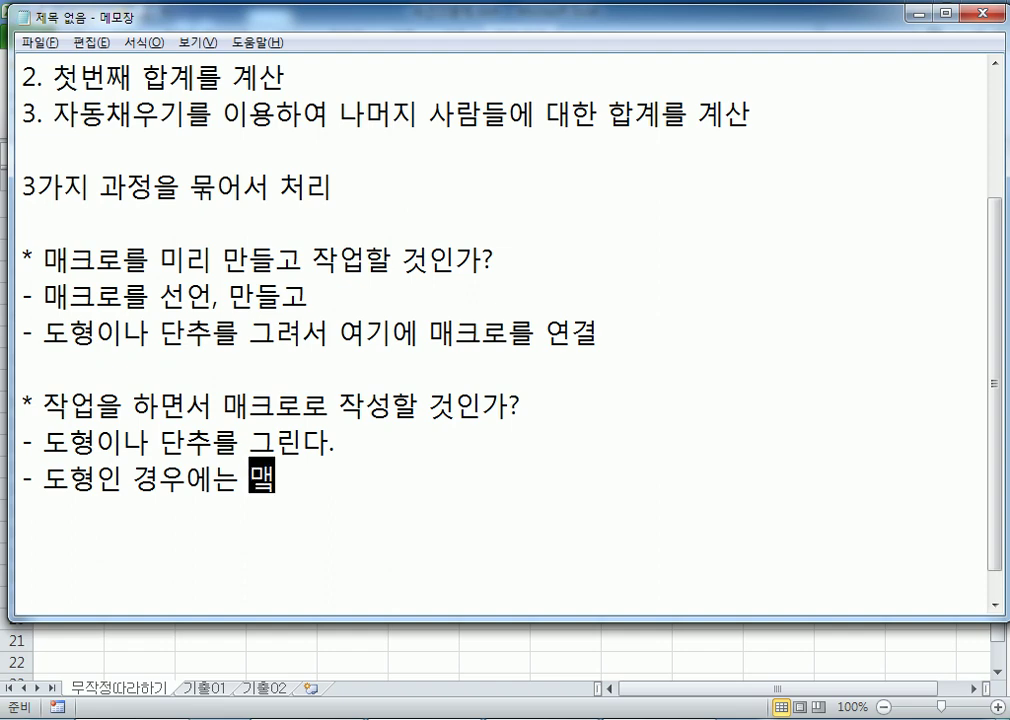
text(를 연결하)
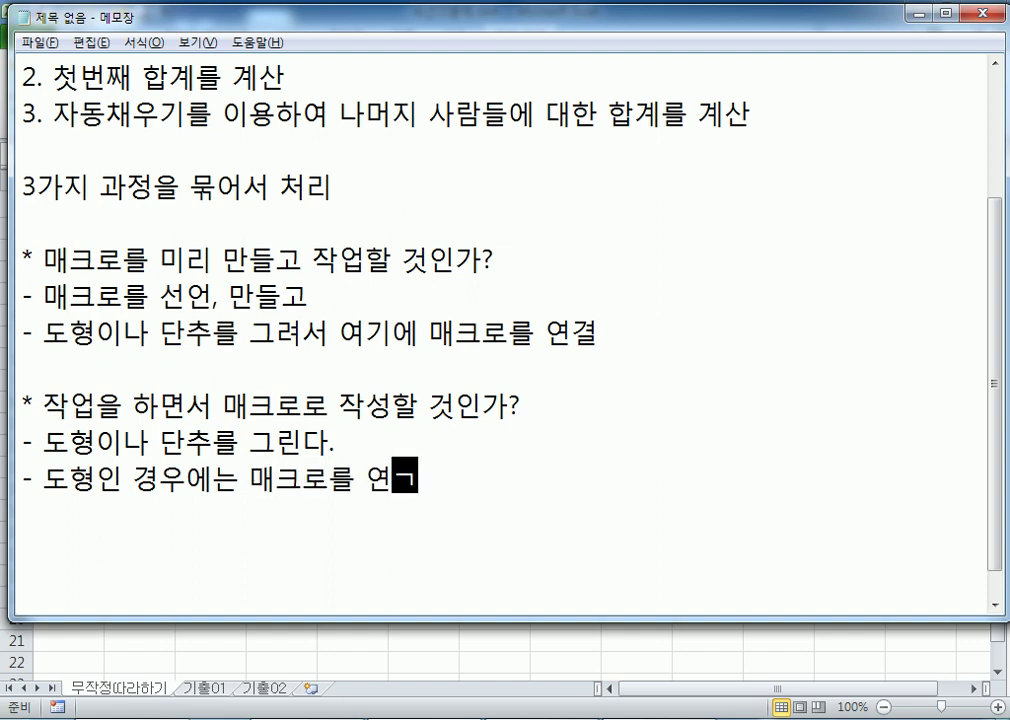
text(ㄹ 것이고,)
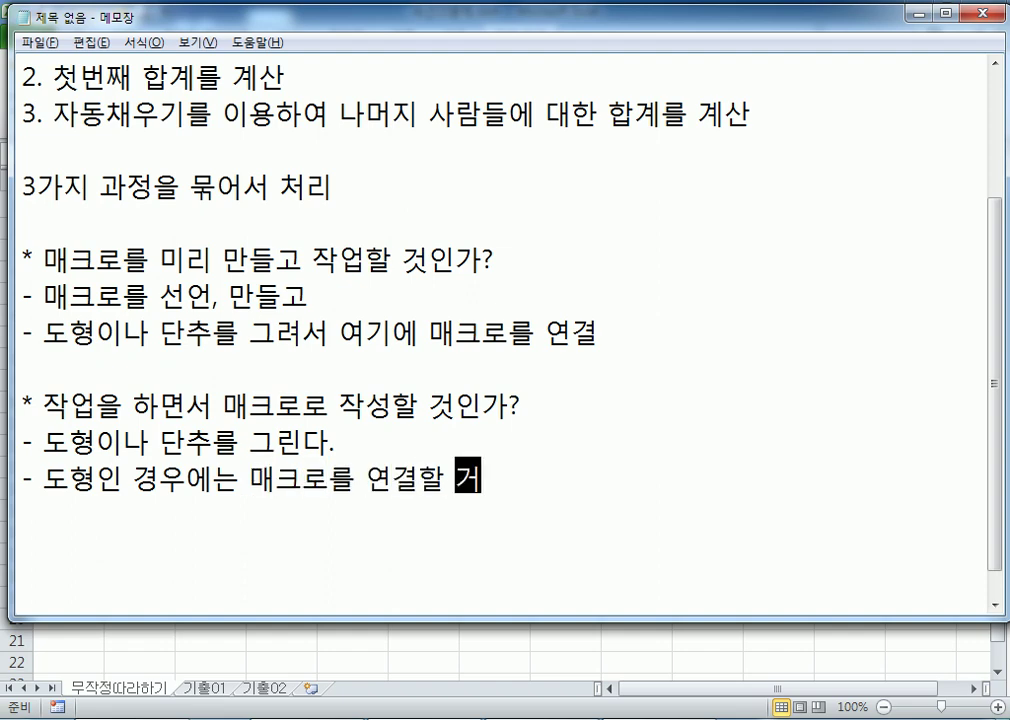
- Complete the current bullet with the clause "단추인 경우에는 무조건 매크로를 연결하는 대화상자가 나타날 것이다."
text( 단추)
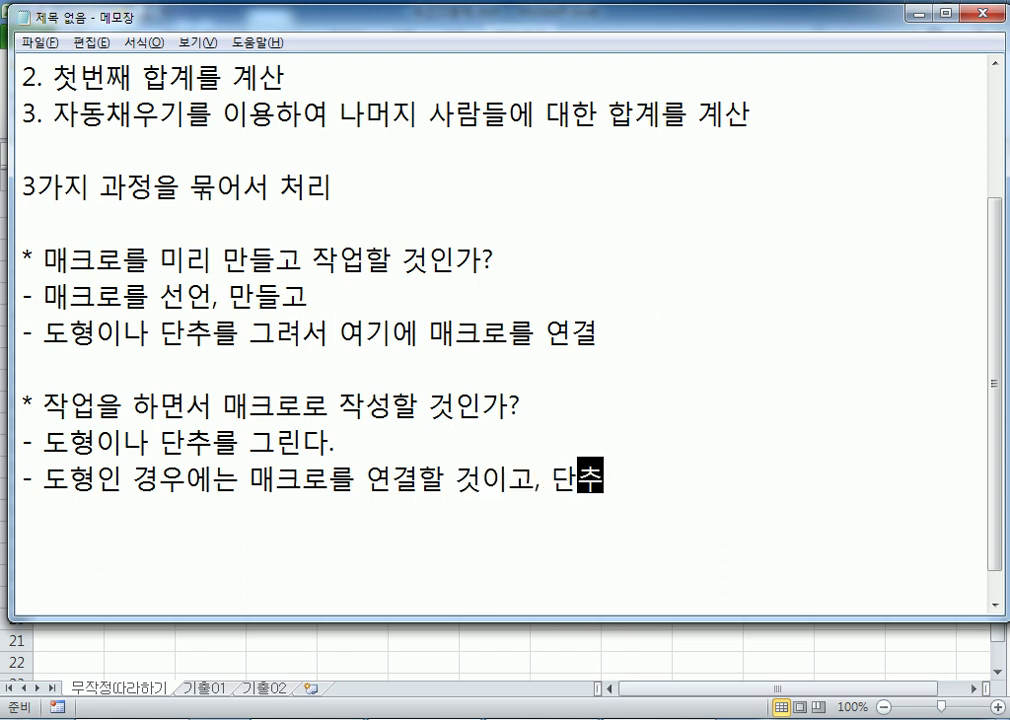
text(인 경ㅇㅜ에는)
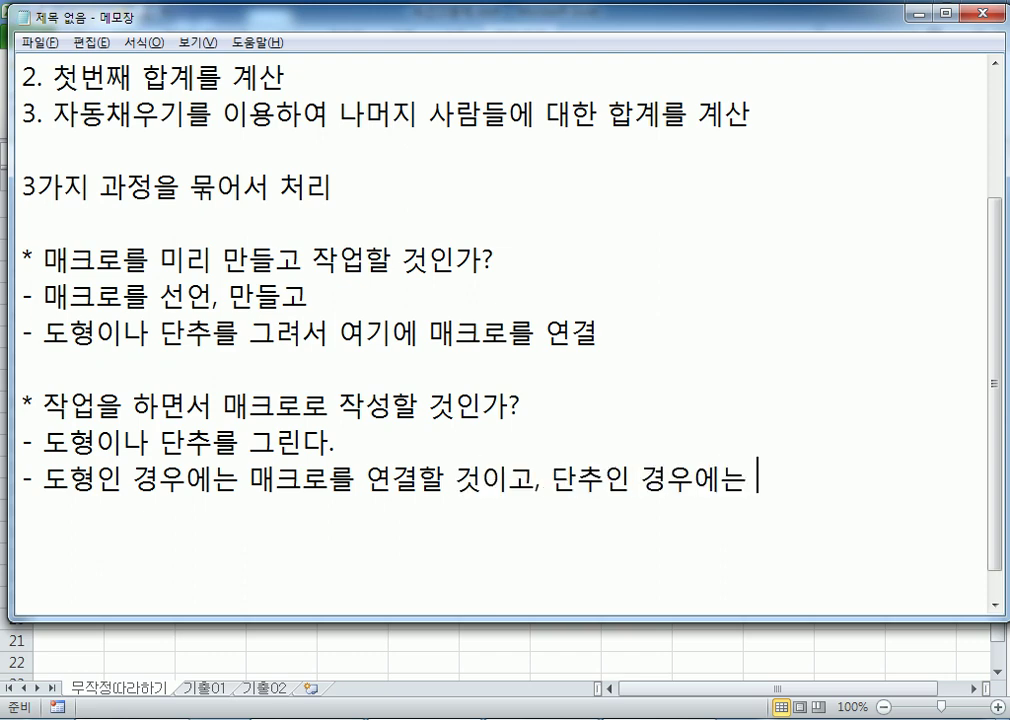
text(조건 )
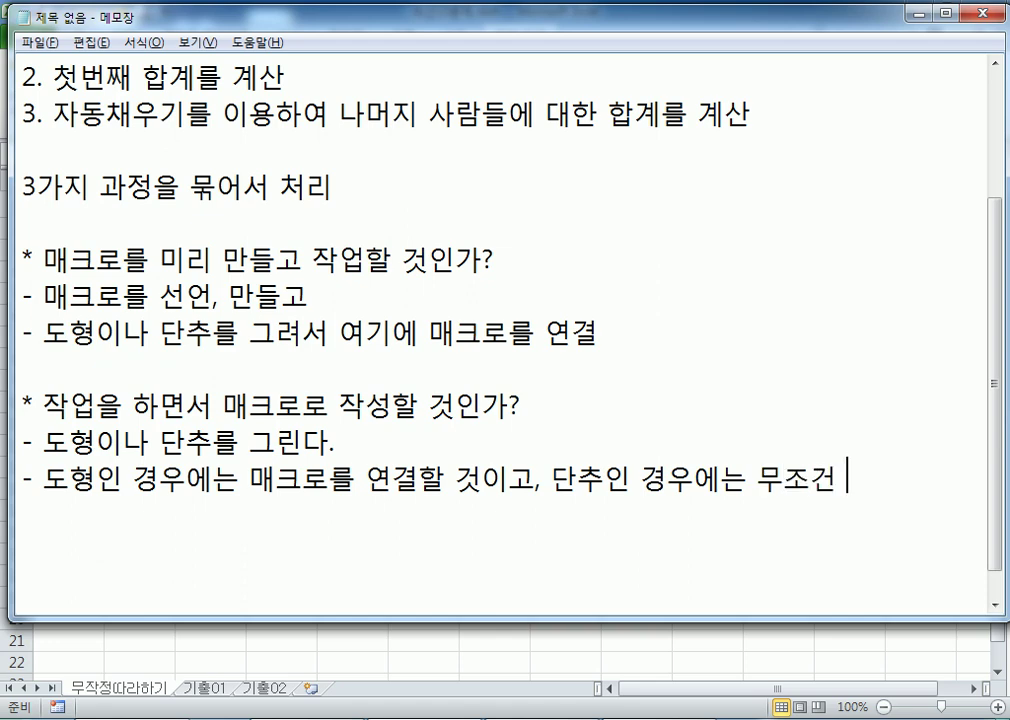
text(매크로를 연결하)
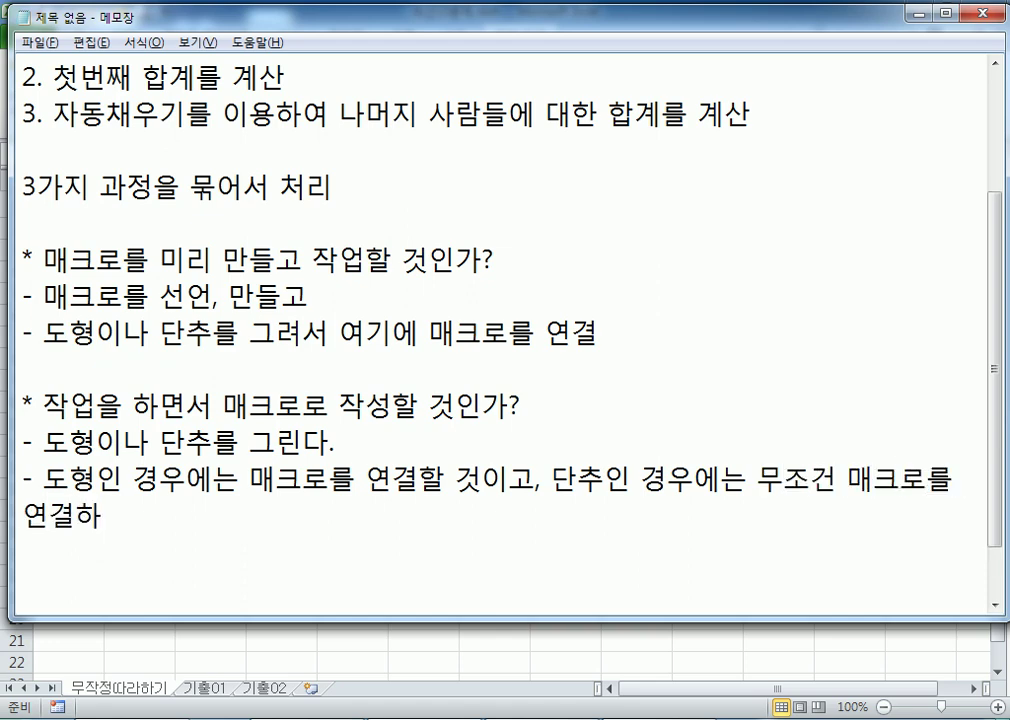
text(는 )
text(지시)
key(BackSpace)
key(BackSpace)
key(BackSpace)
text(대호)
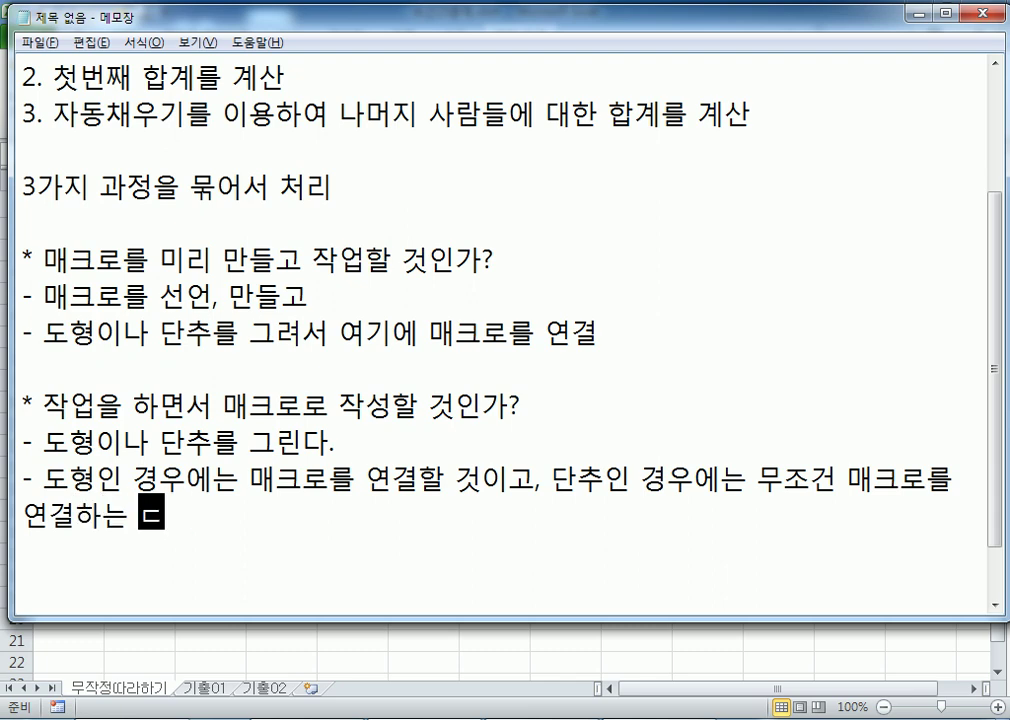
text(화상자난)
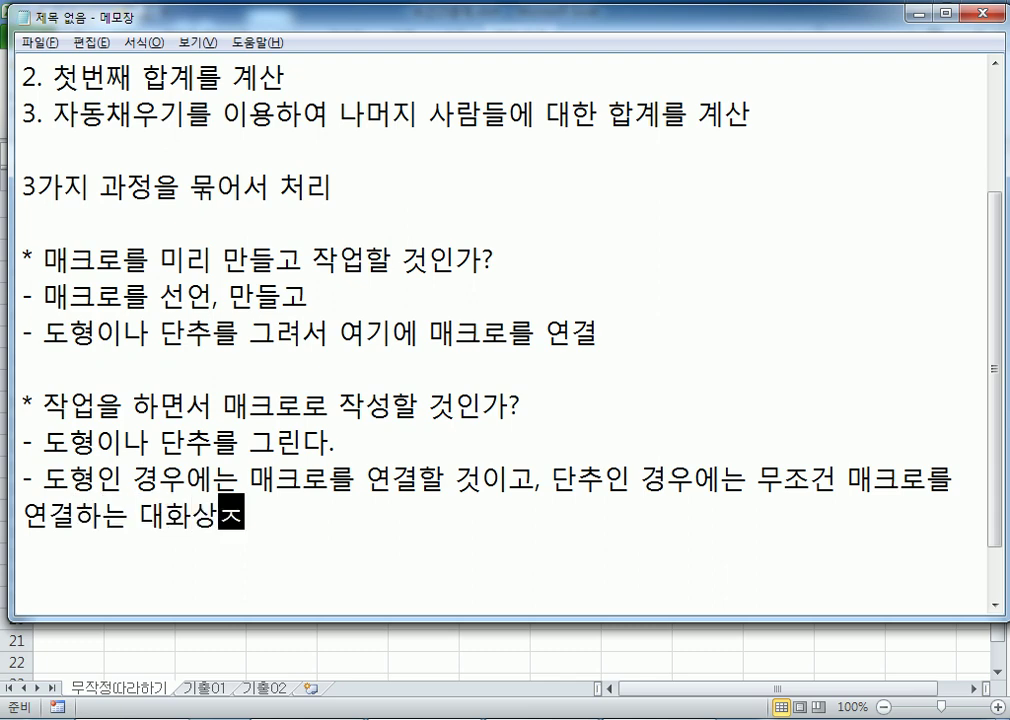
key(BackSpace)
key(BackSpace)
text(ㅈ)
key(BackSpace)
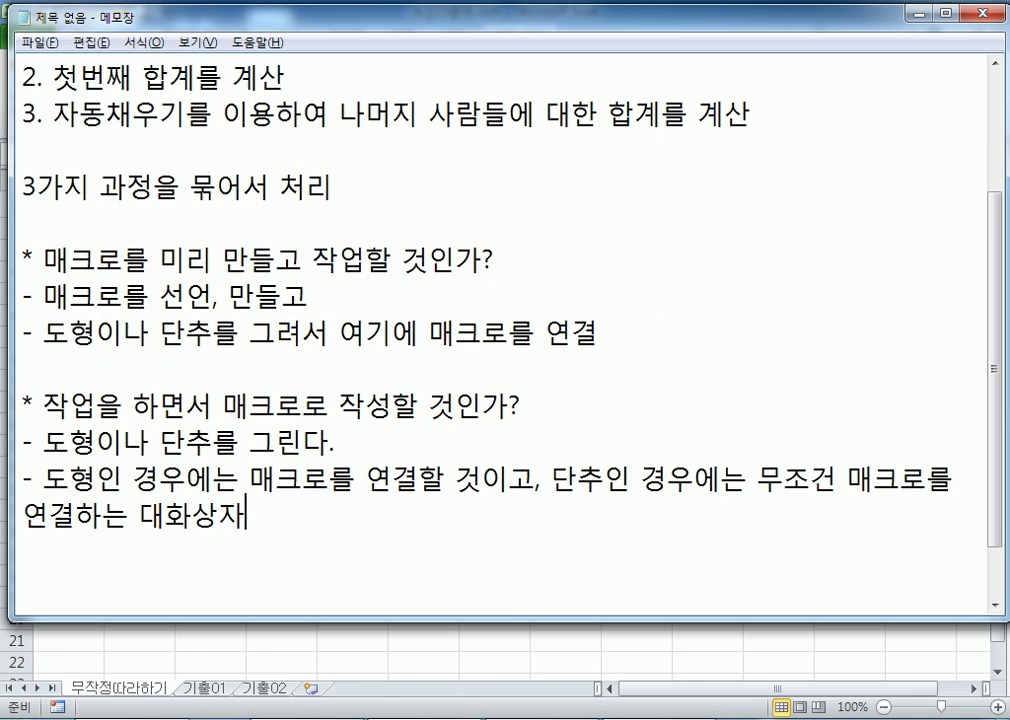
text(가 나타날 것)
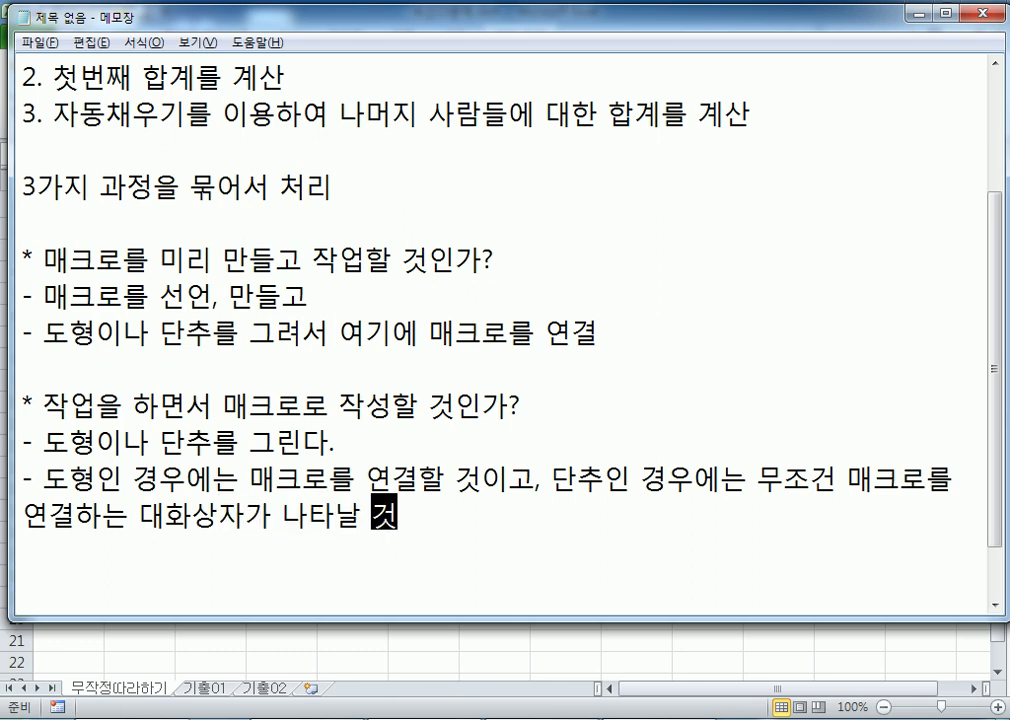
text(이다.)
- Add a third bullet, "- 매크로를 작성", under the question about writing the macro while working
key(Return)
text(-)
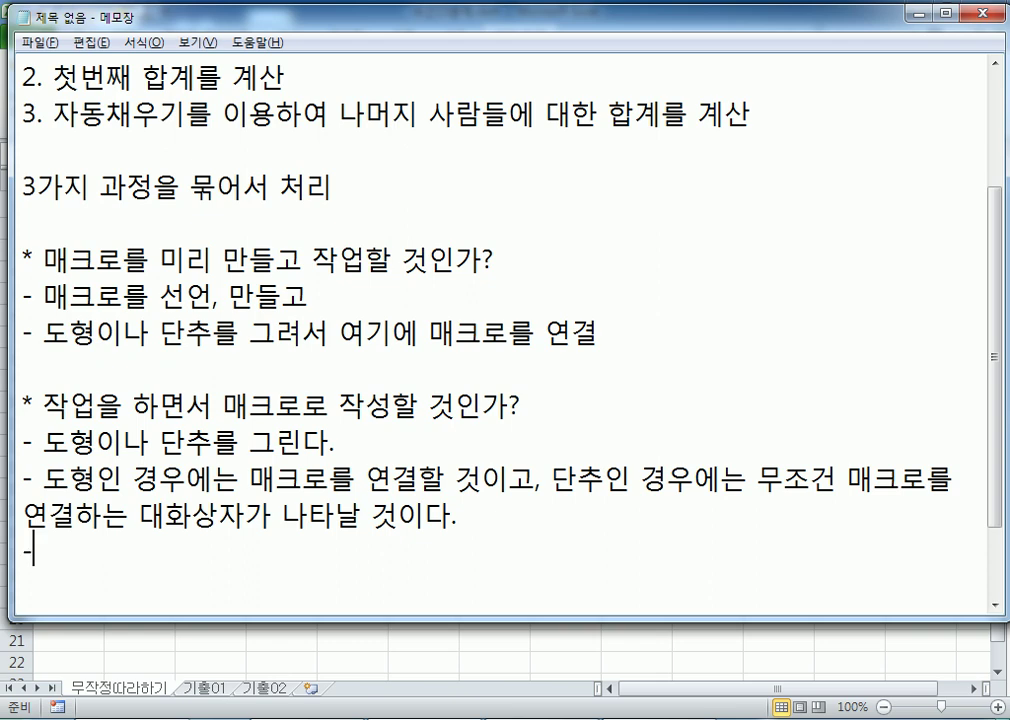
text( 매크로르ㄹ)
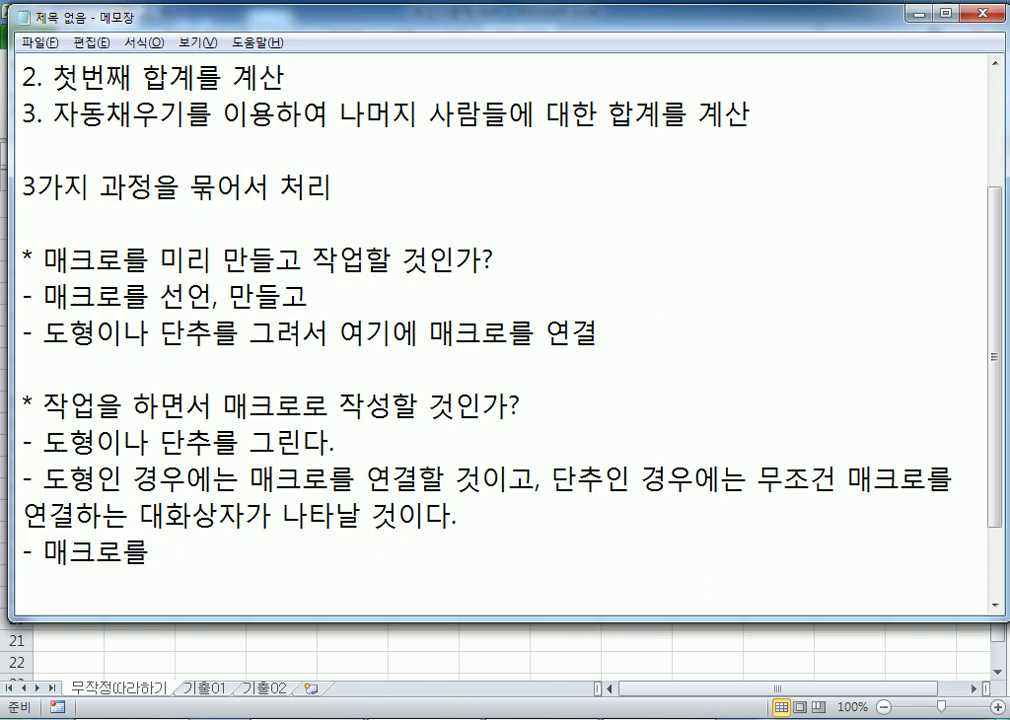
text( 작성)
key(Return)
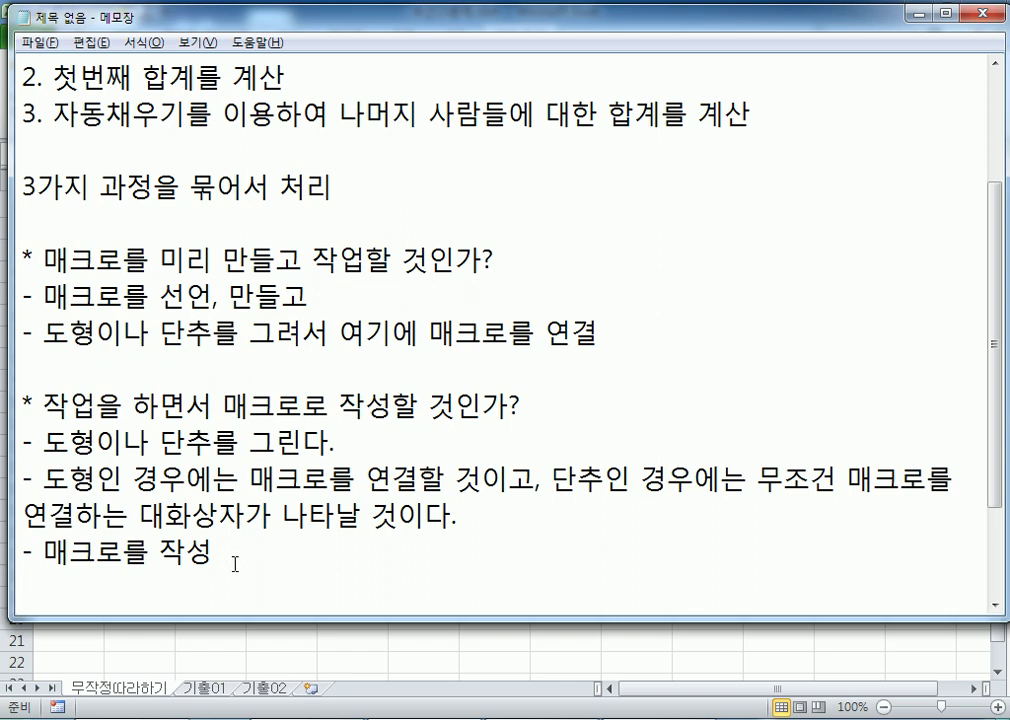
- Switch to Excel and draw a form-control button covering cells B14:C15 below the grade table
click(273, 636)
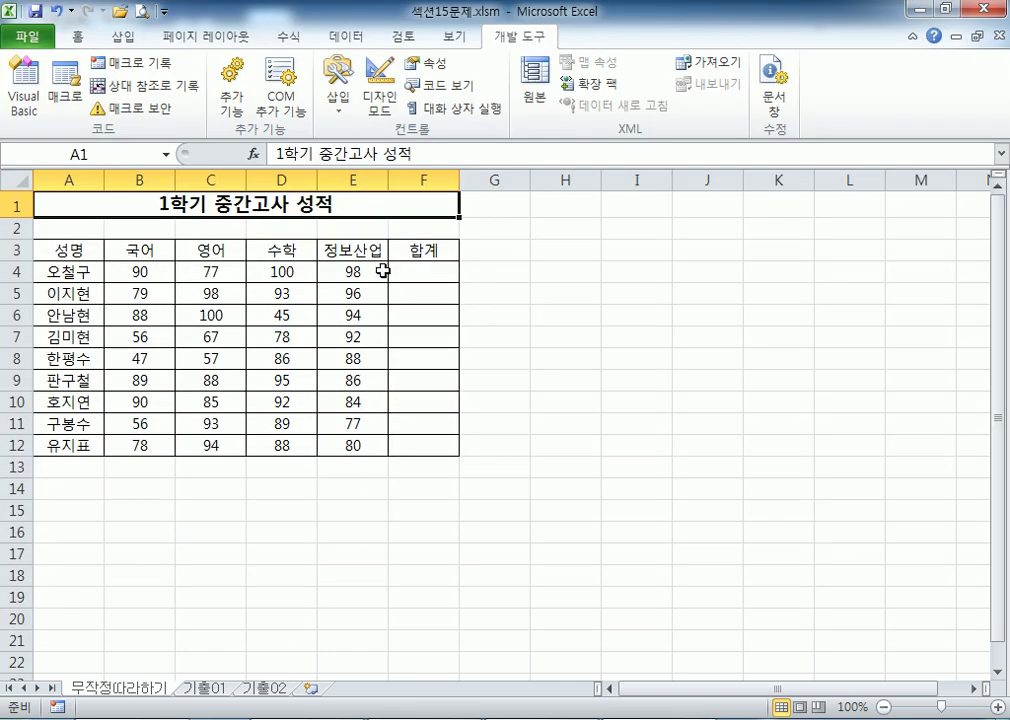
drag(410, 270, 421, 452)
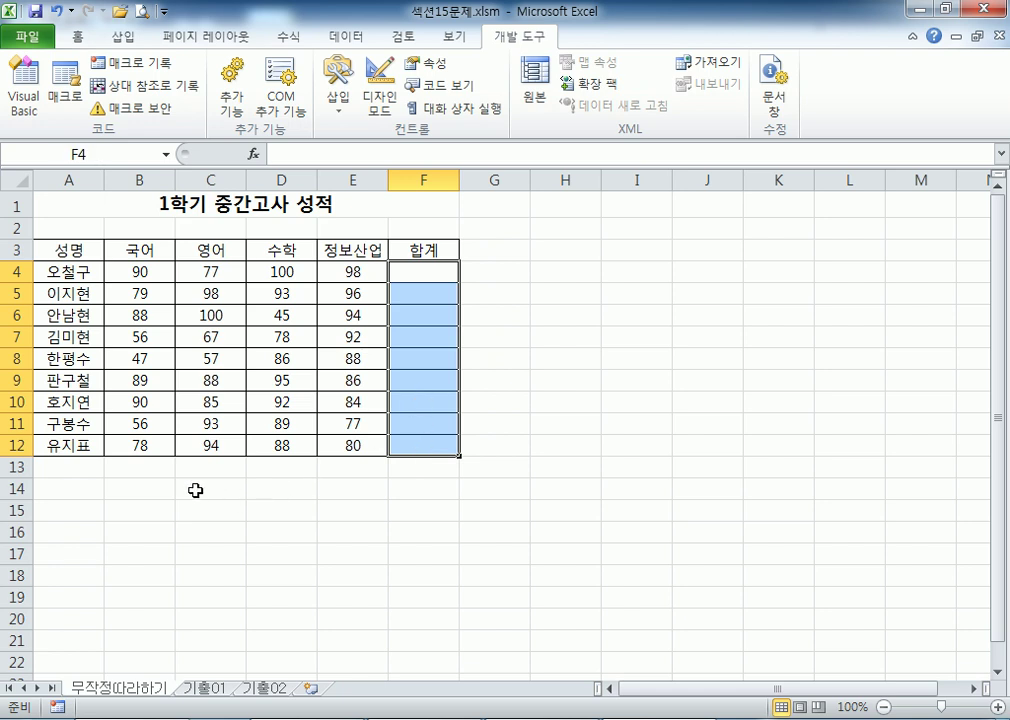
drag(142, 487, 209, 511)
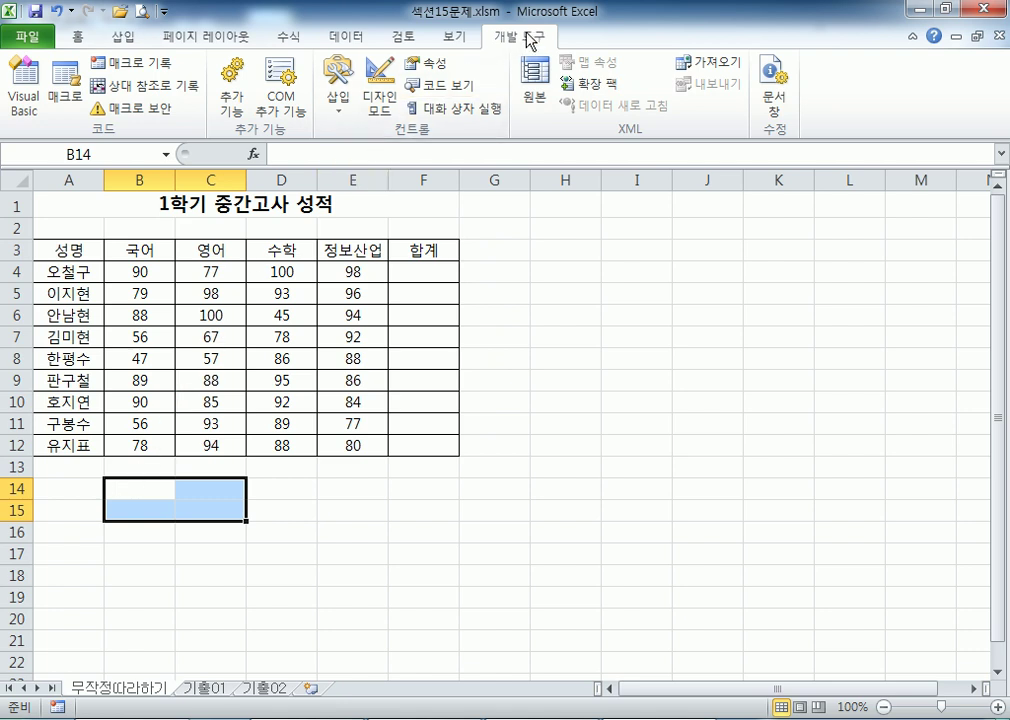
click(338, 115)
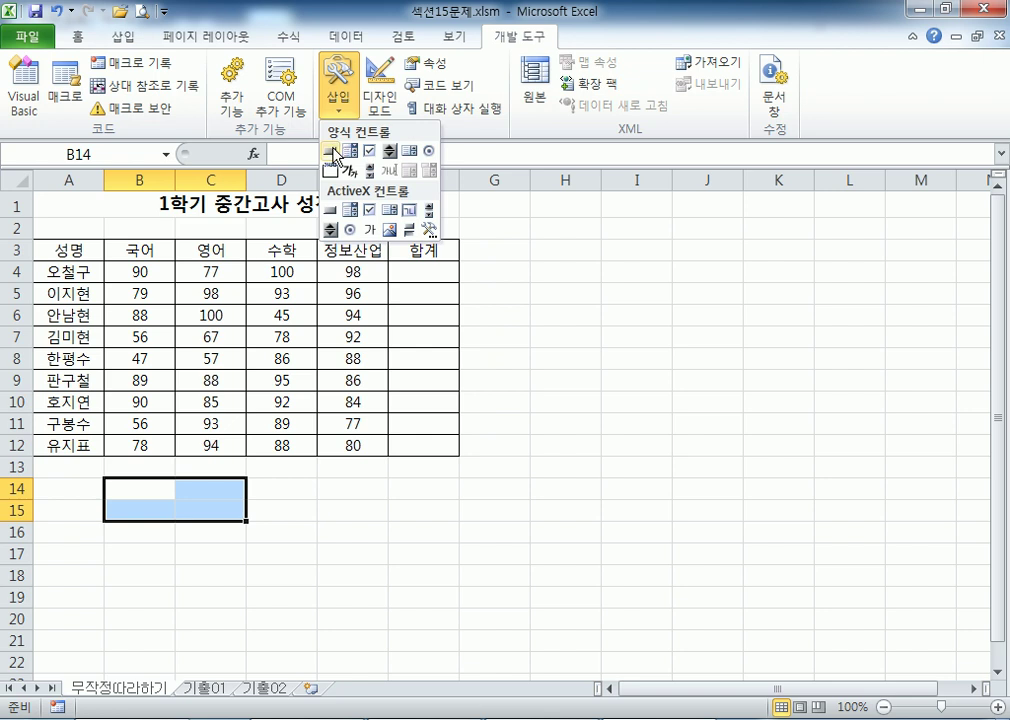
click(334, 152)
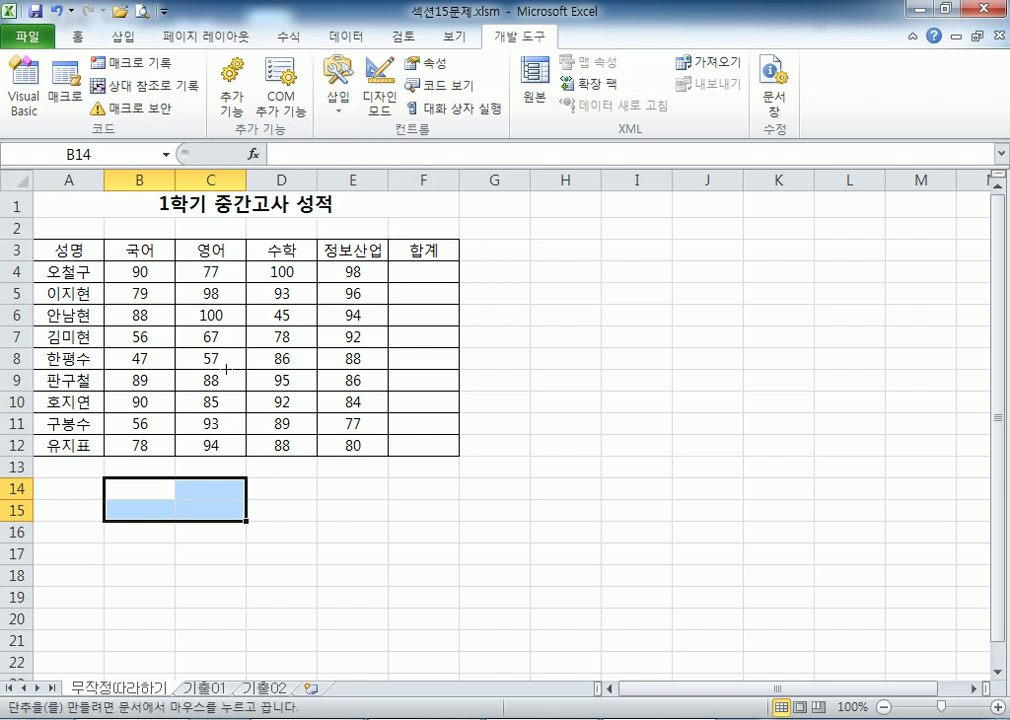
mouse_move(105, 478)
mouse_down()
mouse_move(230, 503)
mouse_move(233, 520)
mouse_up()
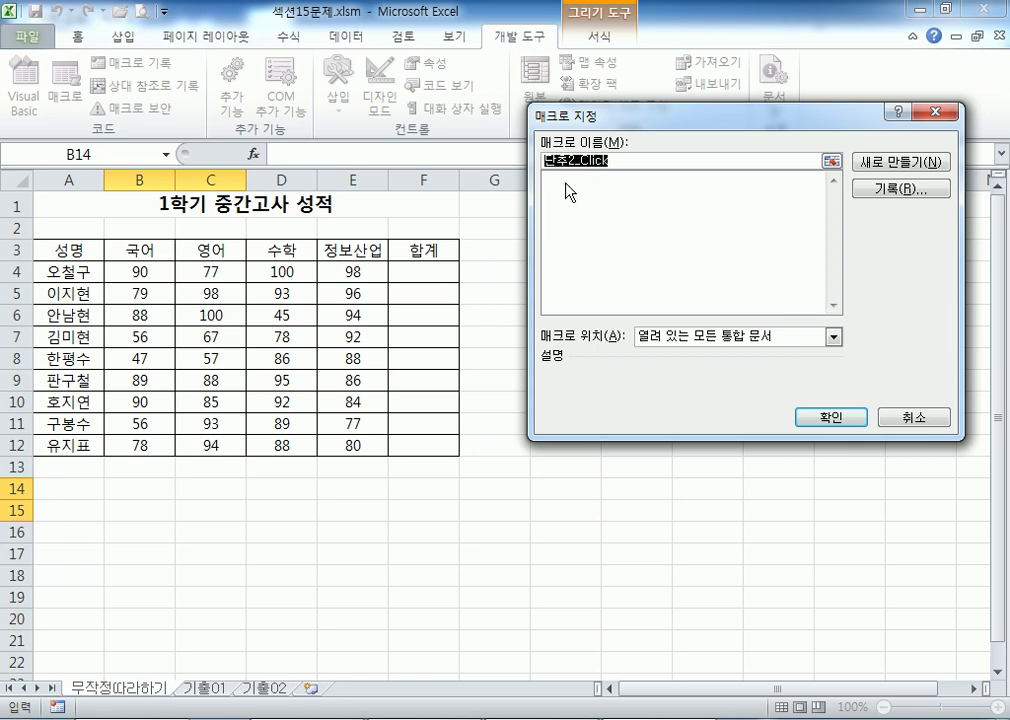
- Enter 합계 as the name of the macro assigned to the new button and choose to record it
text(하)
click(558, 176)
double_click(568, 166)
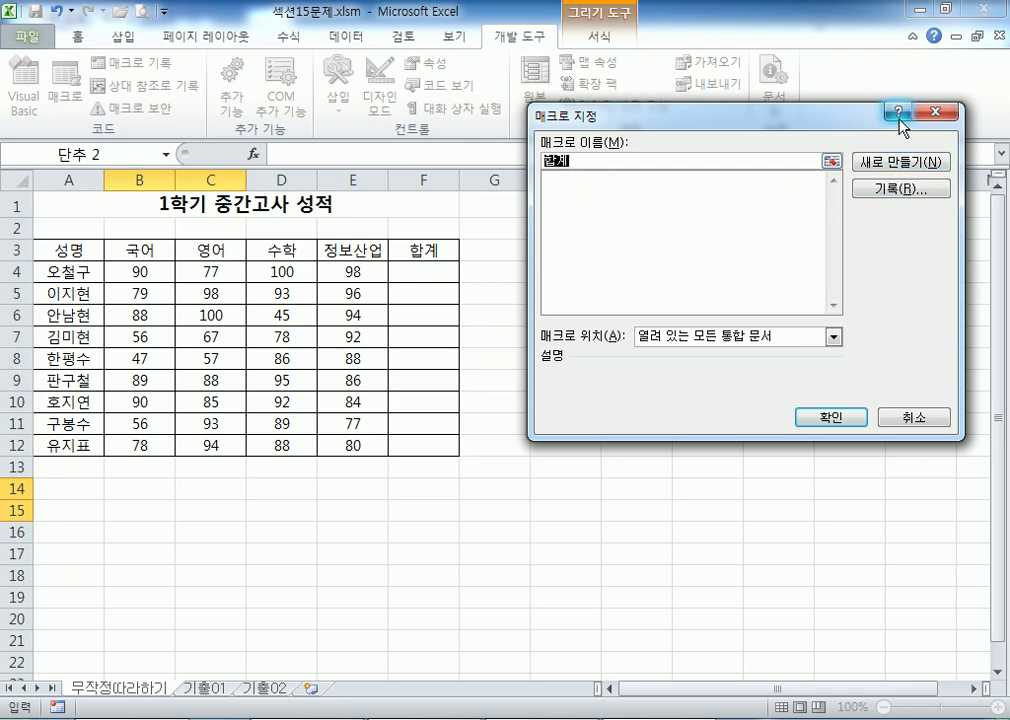
click(901, 190)
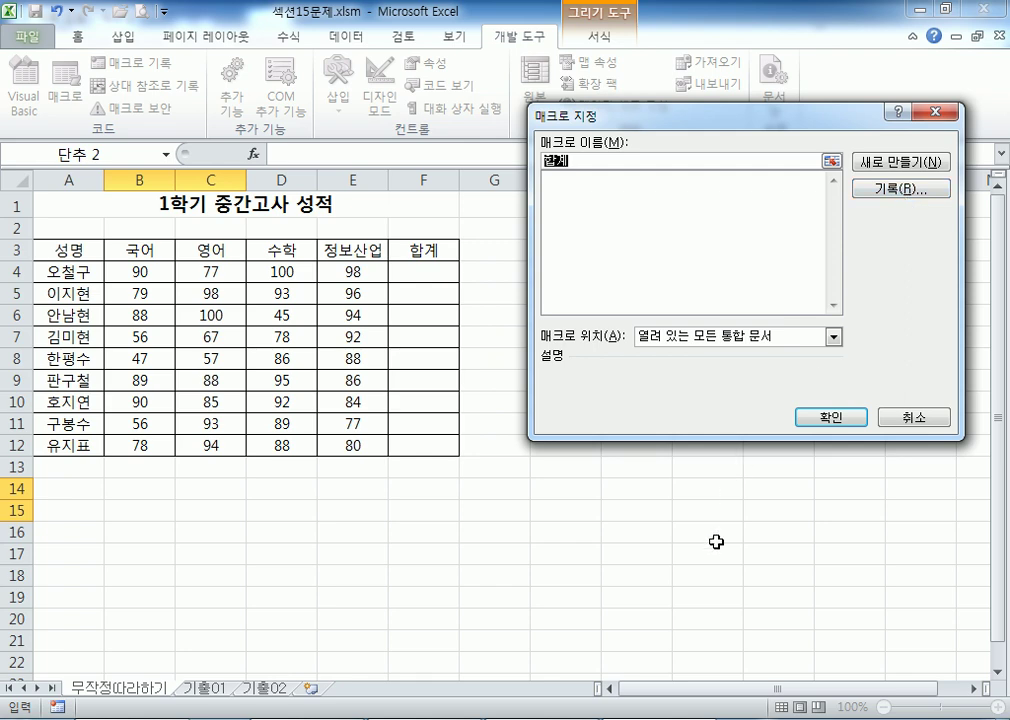
- Switch to Notepad to review the notes on drawing a shape or button and on the button case, and return to Excel
key(alt+Tab)
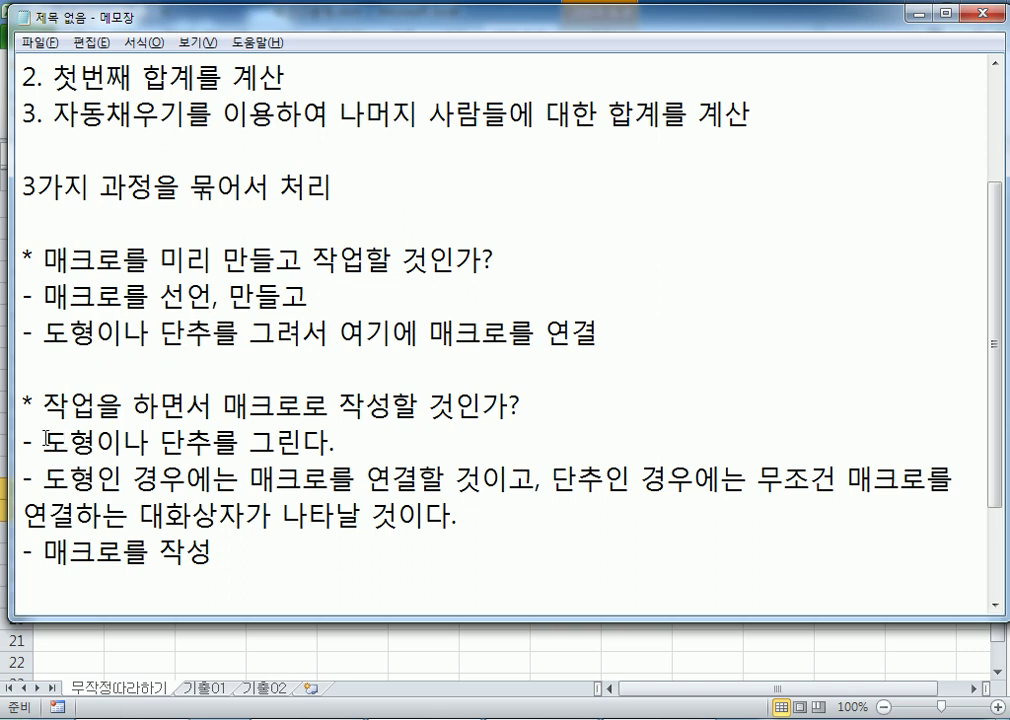
drag(43, 440, 340, 446)
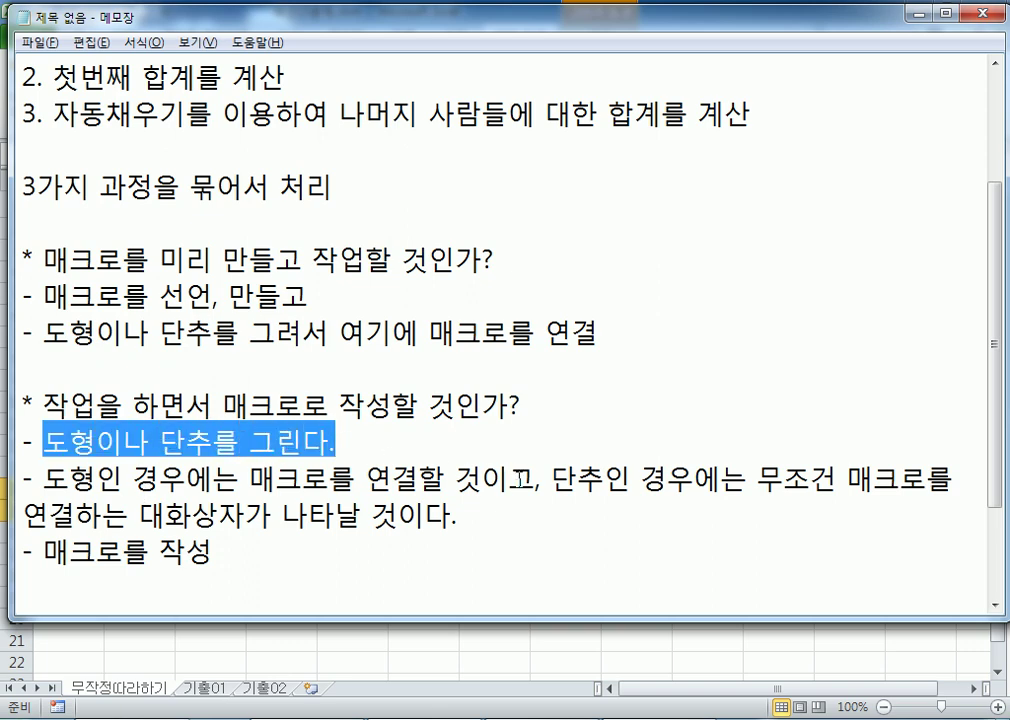
drag(549, 481, 872, 481)
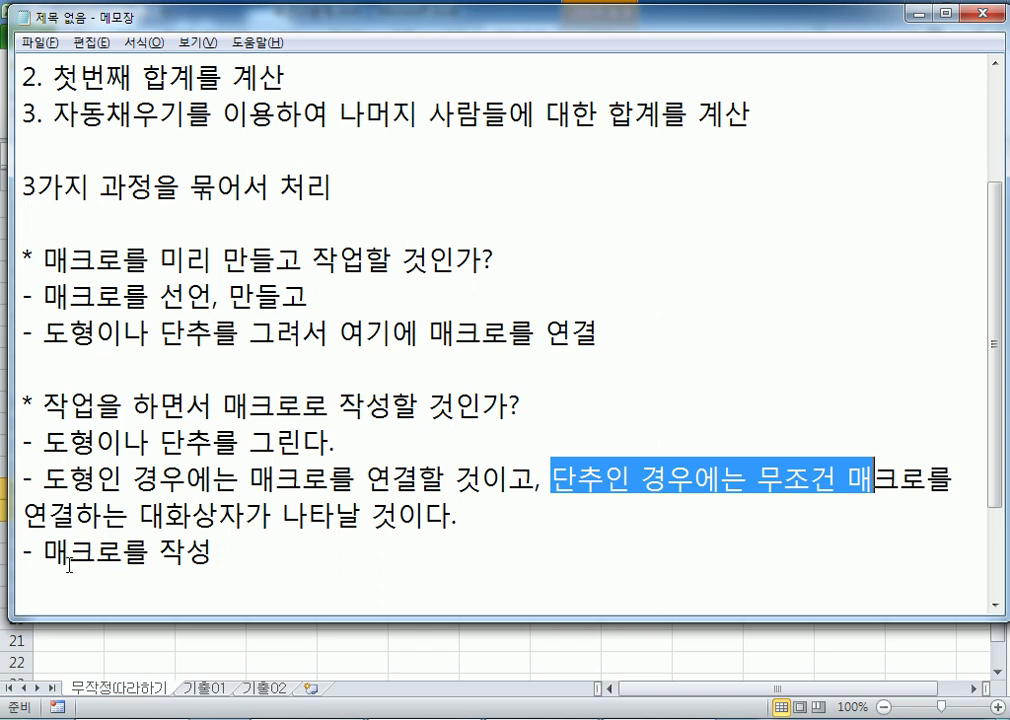
key(alt+Tab)
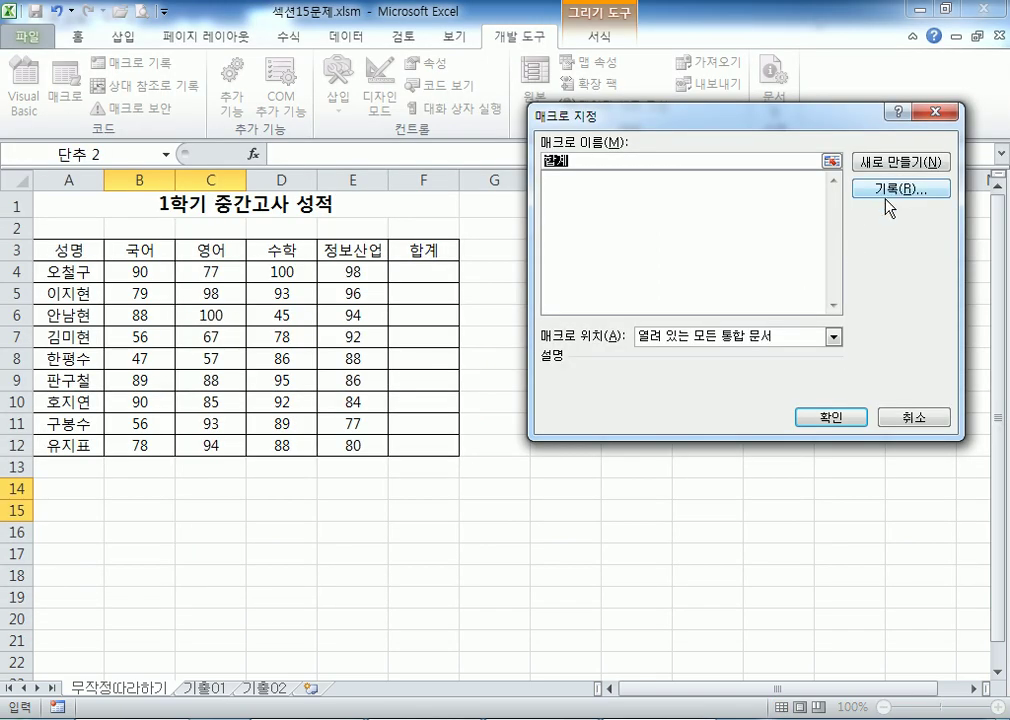
- Start recording the 합계 macro in the current workbook and total B4:E4 in cell F4 with AutoSum
click(885, 194)
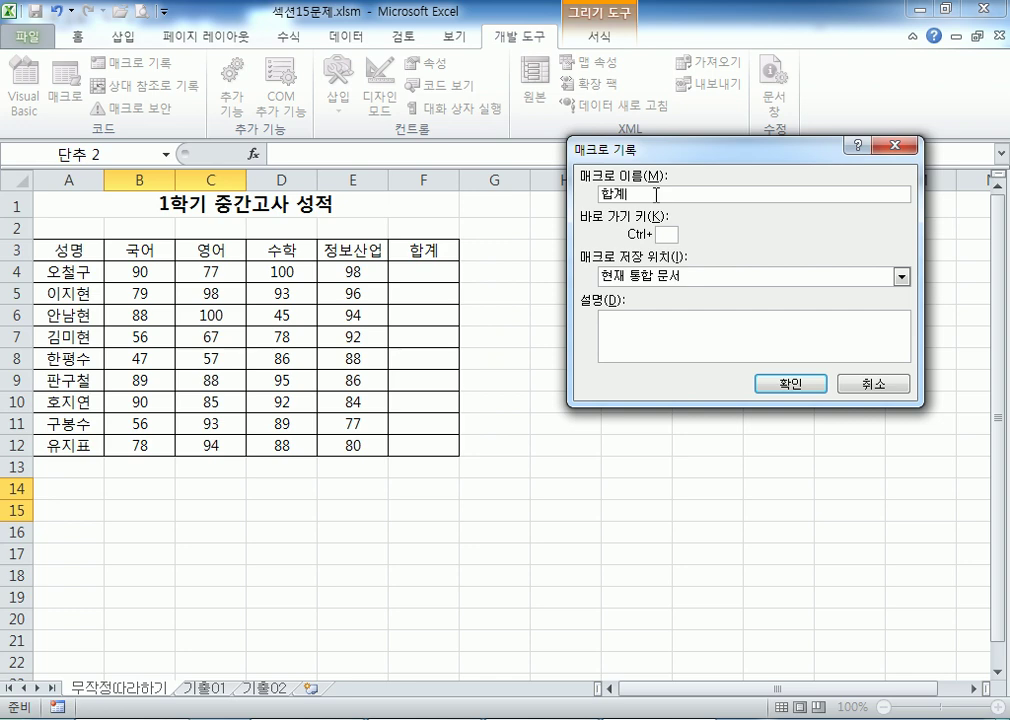
click(779, 388)
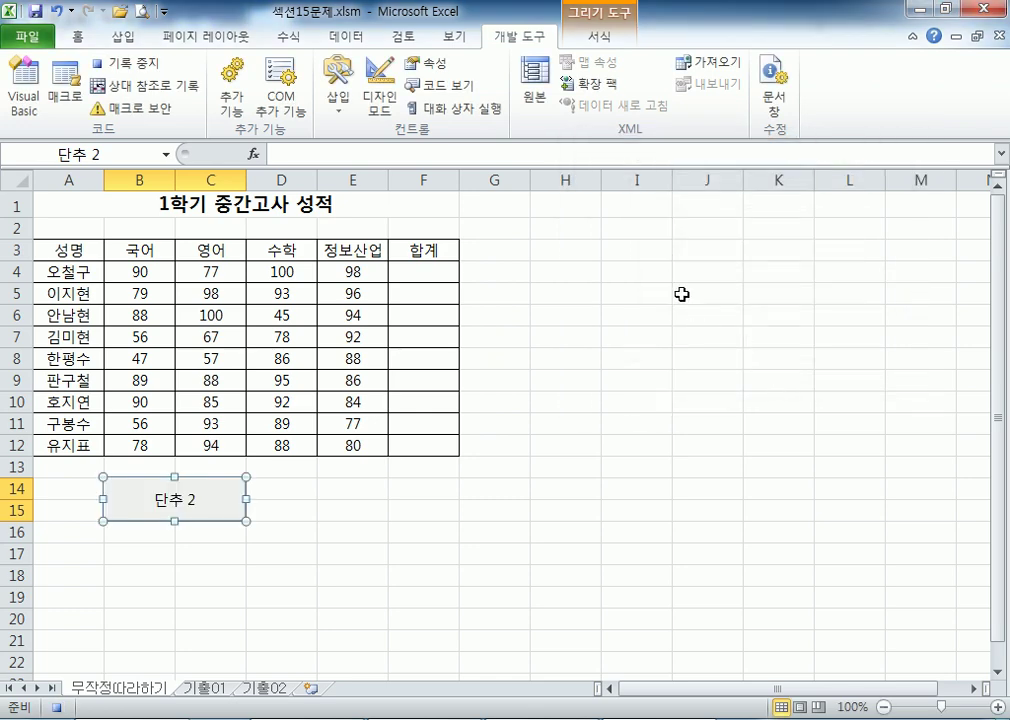
click(445, 271)
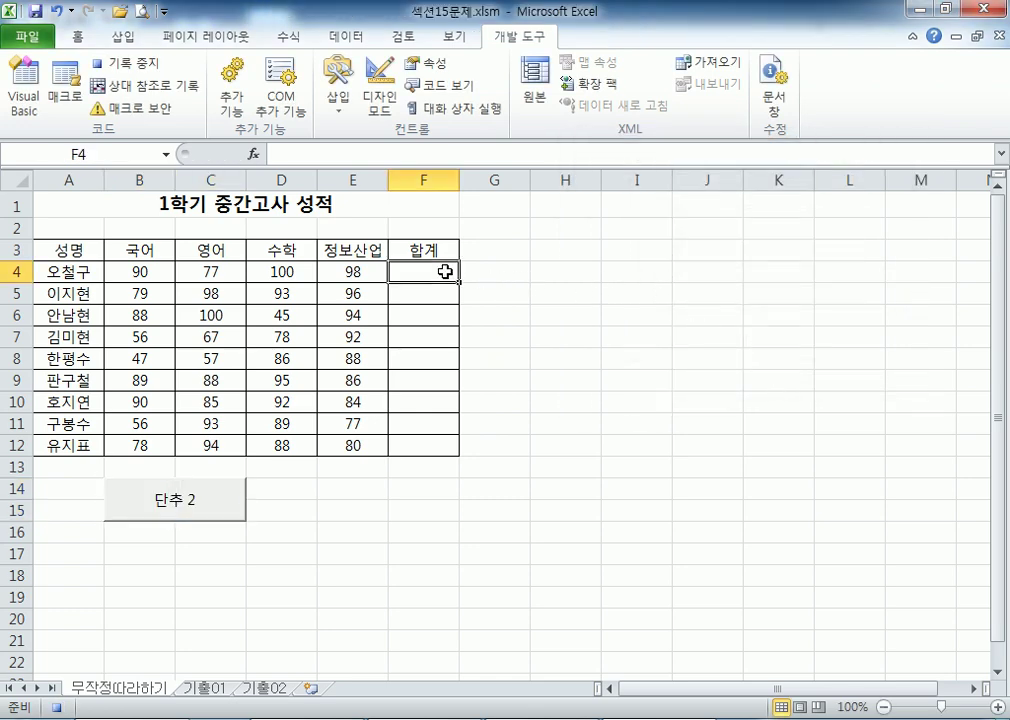
click(288, 46)
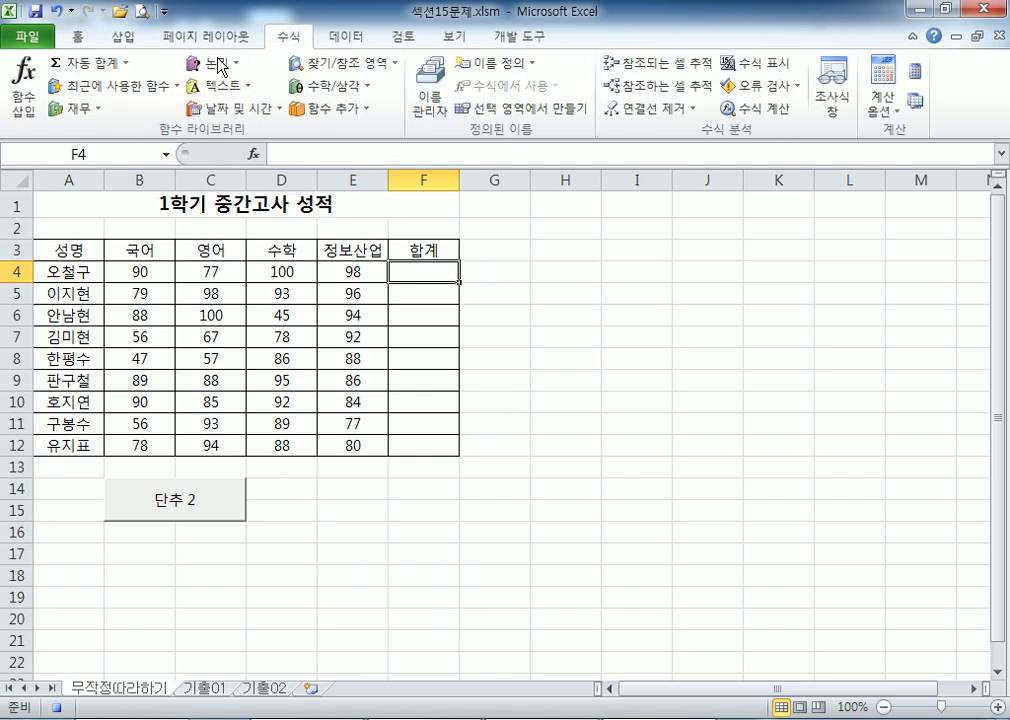
click(70, 68)
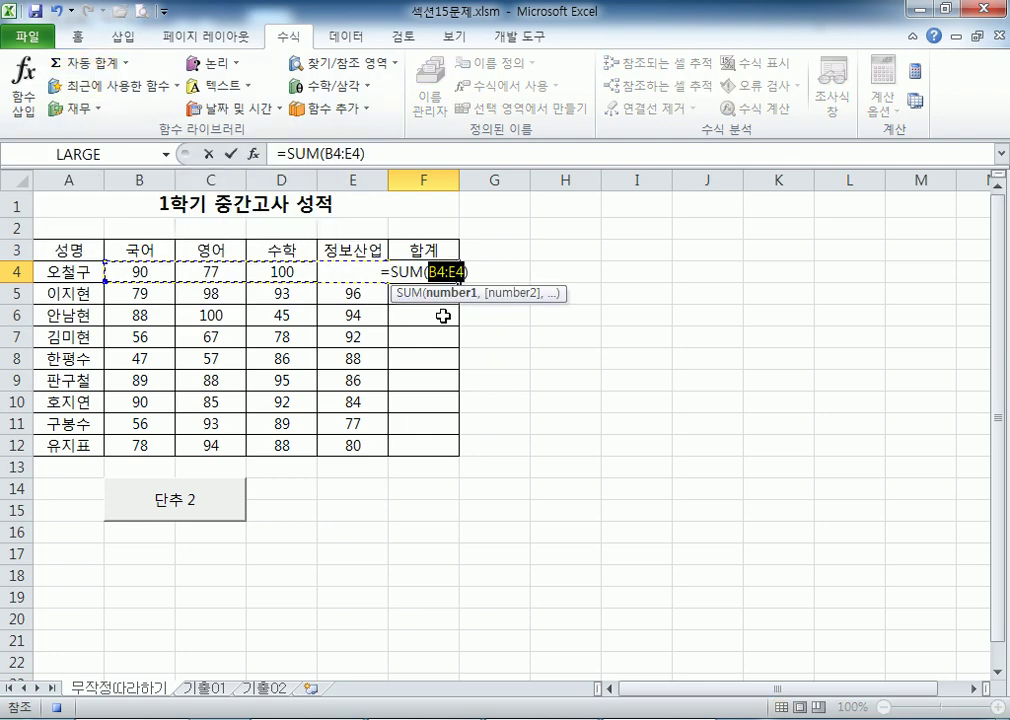
key(Return)
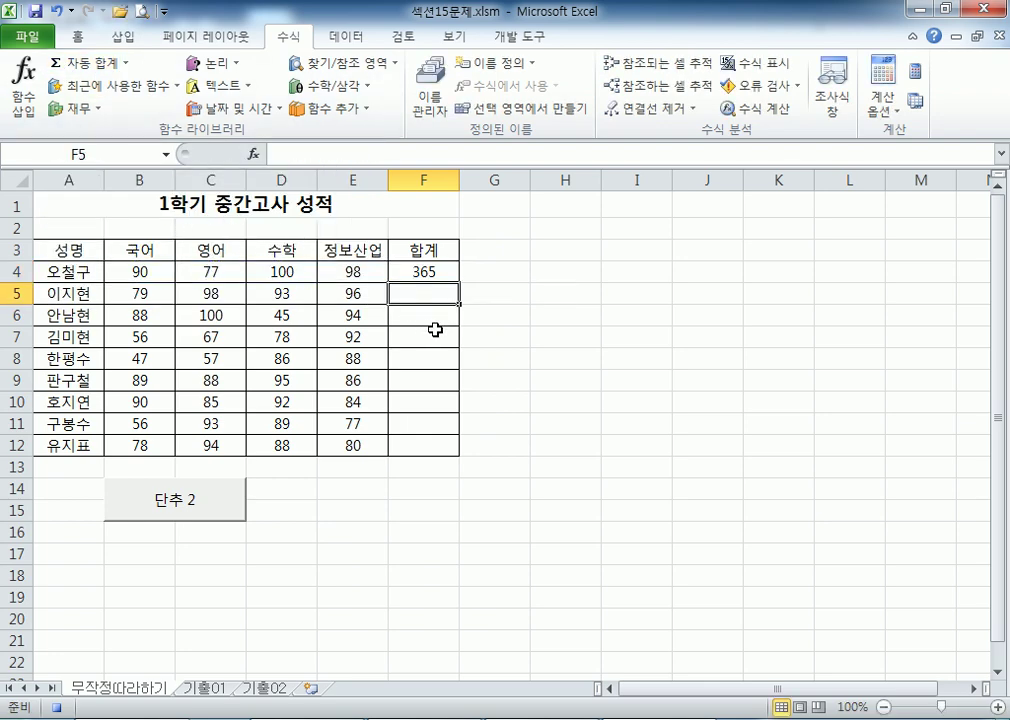
- Fill the F4 sum formula down to F12, deselect the range at F13 and stop recording the macro
click(433, 272)
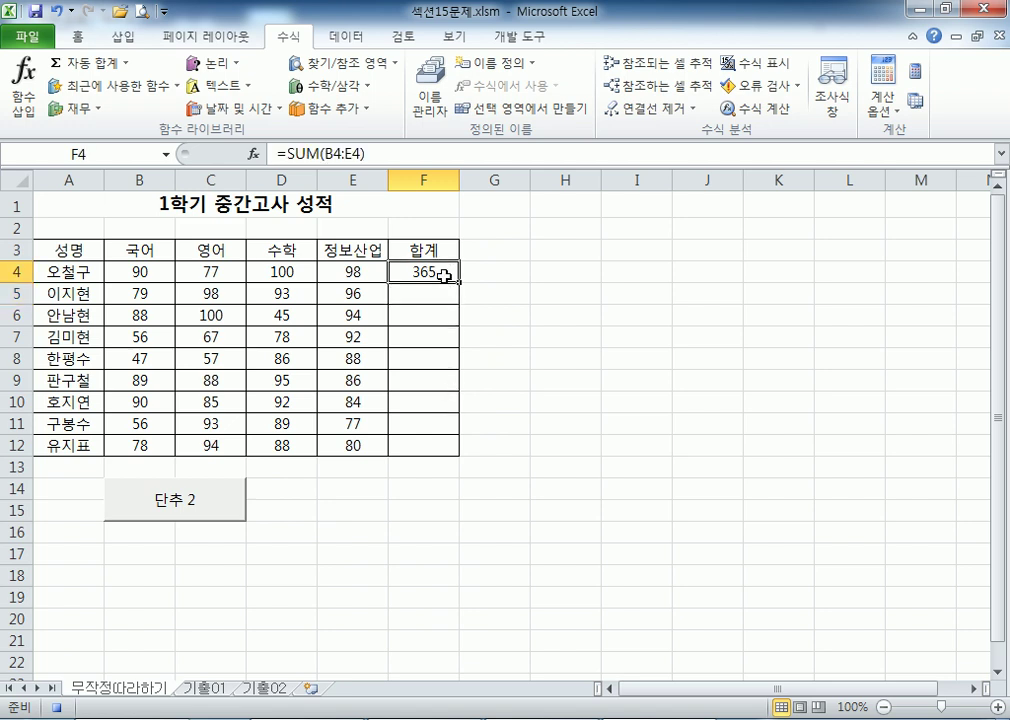
drag(459, 283, 461, 450)
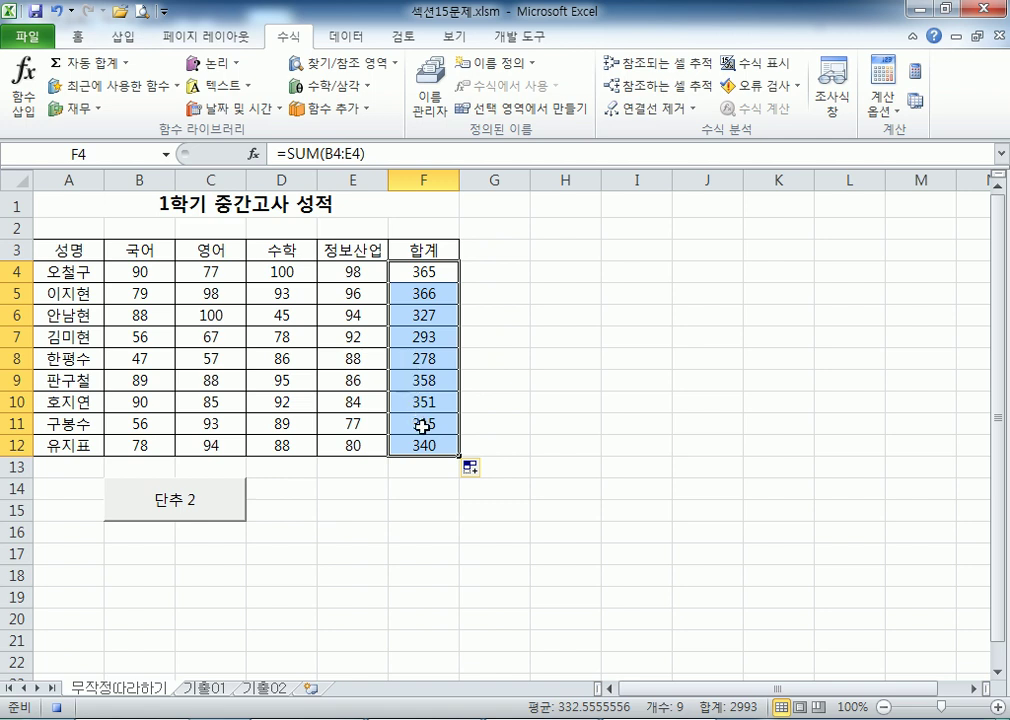
click(425, 472)
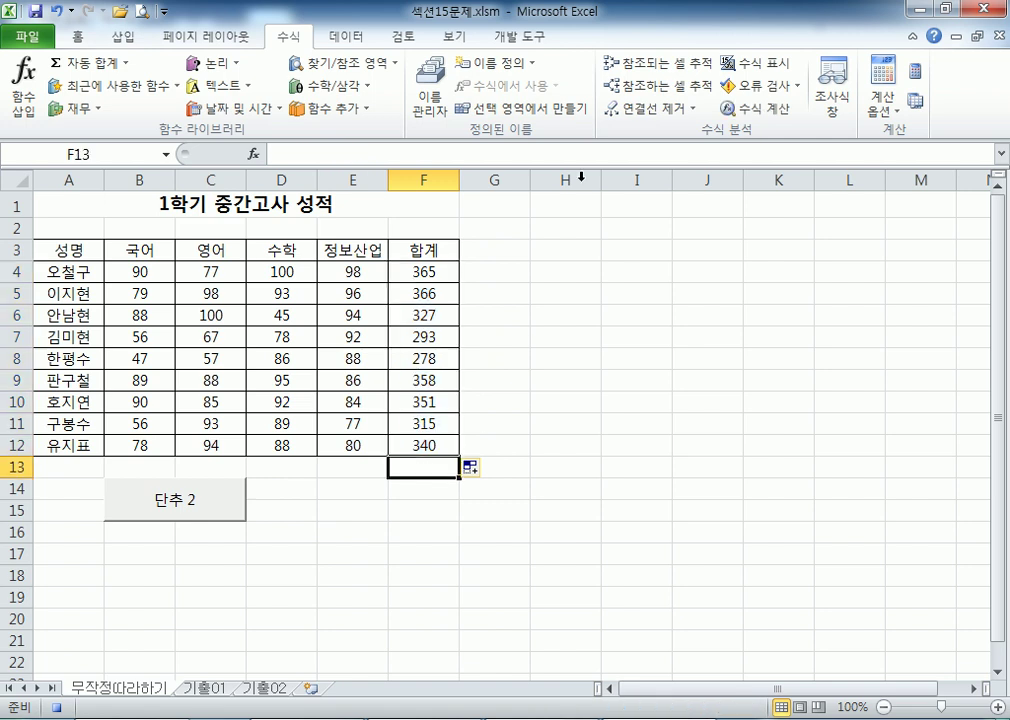
click(525, 37)
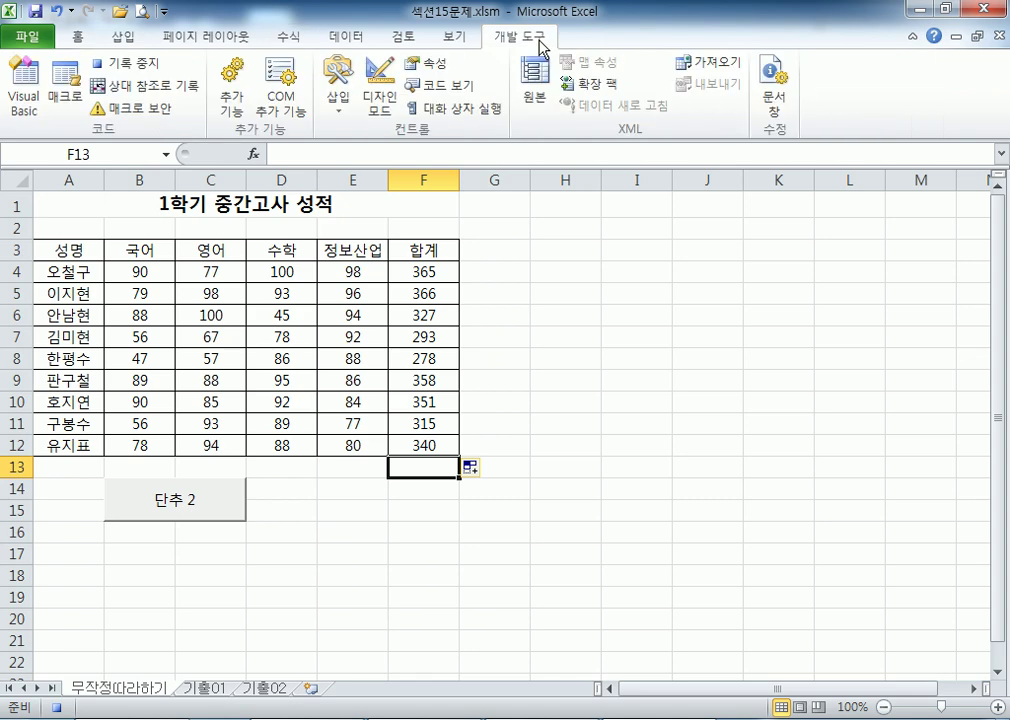
click(147, 68)
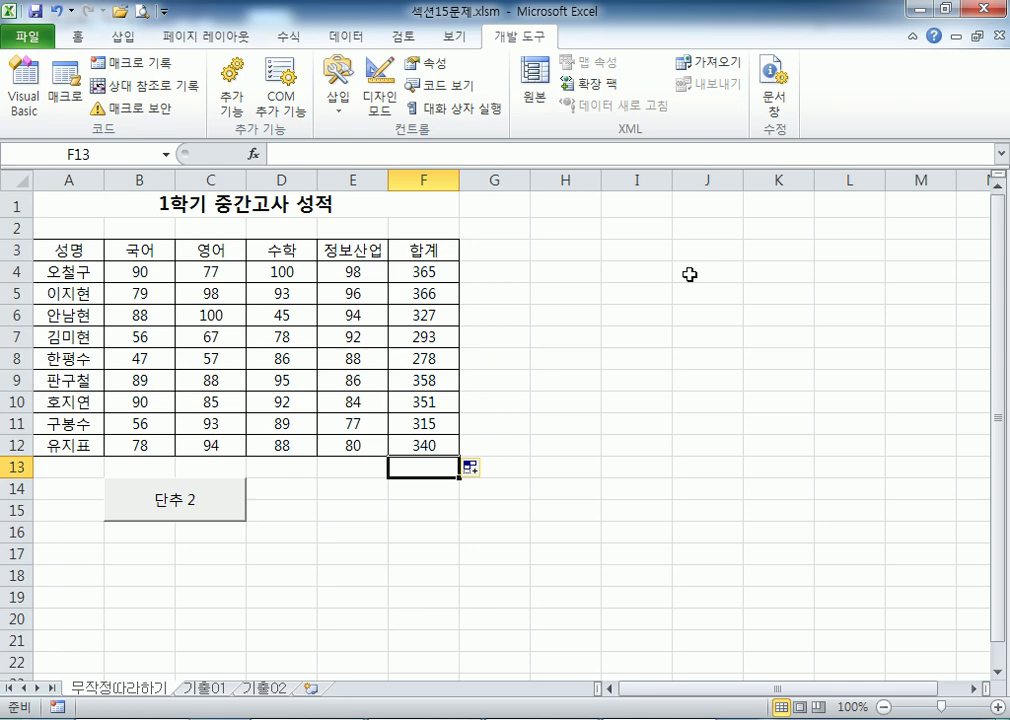
scroll(688, 273, down, 2)
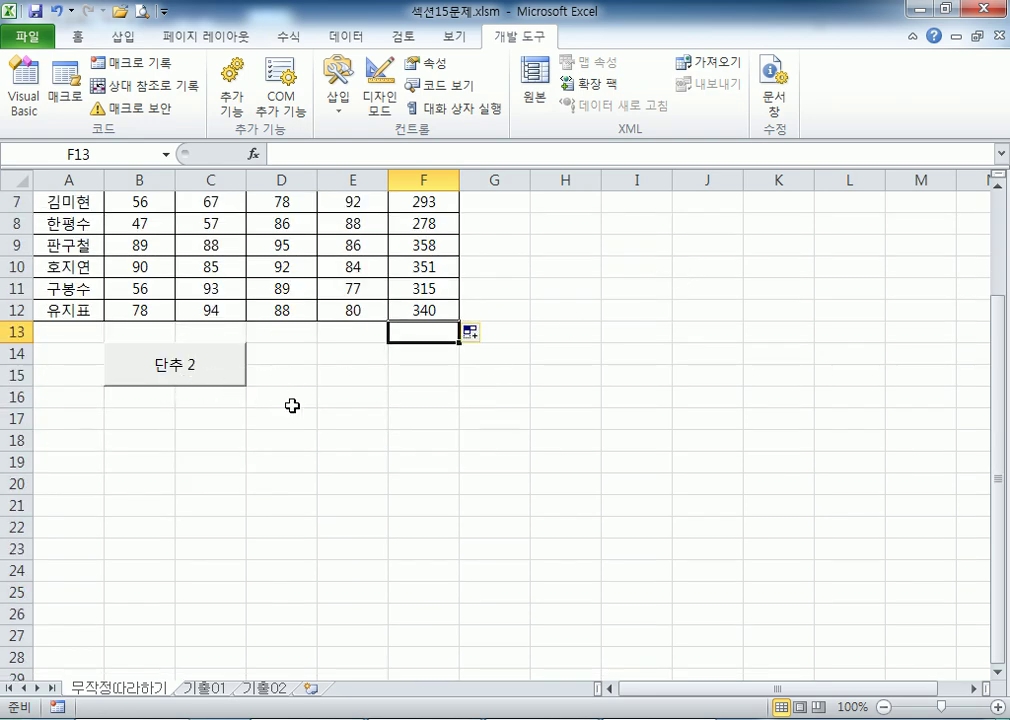
- Test the sheet button's 합계 macro twice, clearing the totals in F4:F12 before each run
scroll(293, 406, up, 2)
drag(424, 271, 410, 457)
key(Delete)
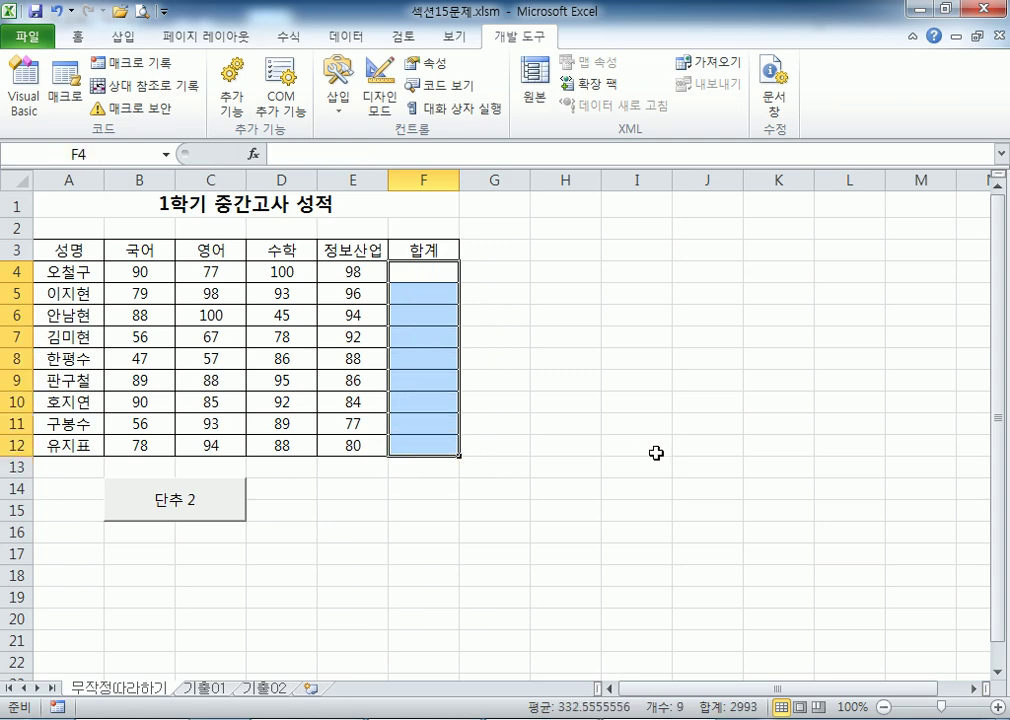
click(654, 453)
click(198, 501)
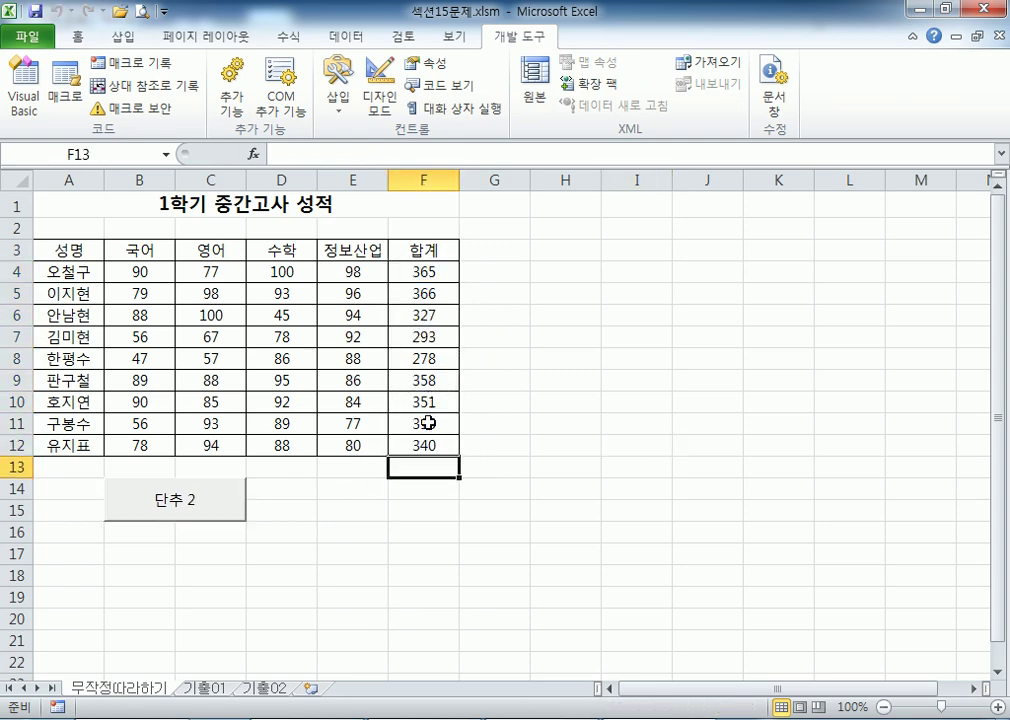
drag(430, 272, 430, 445)
key(Delete)
click(434, 495)
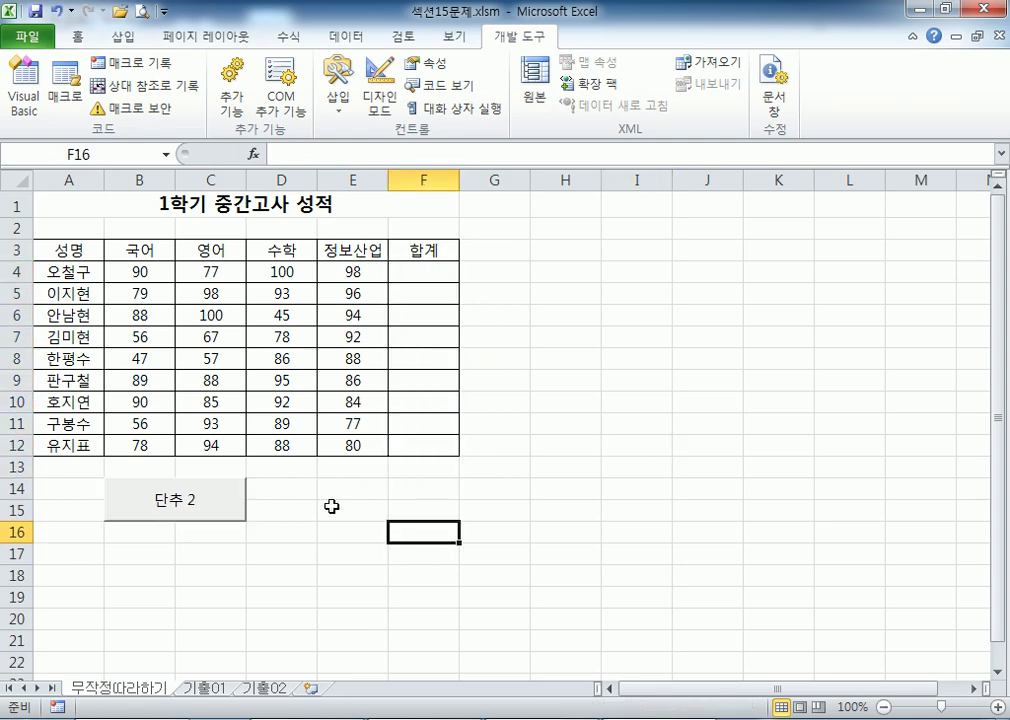
scroll(187, 449, down, 1)
click(212, 435)
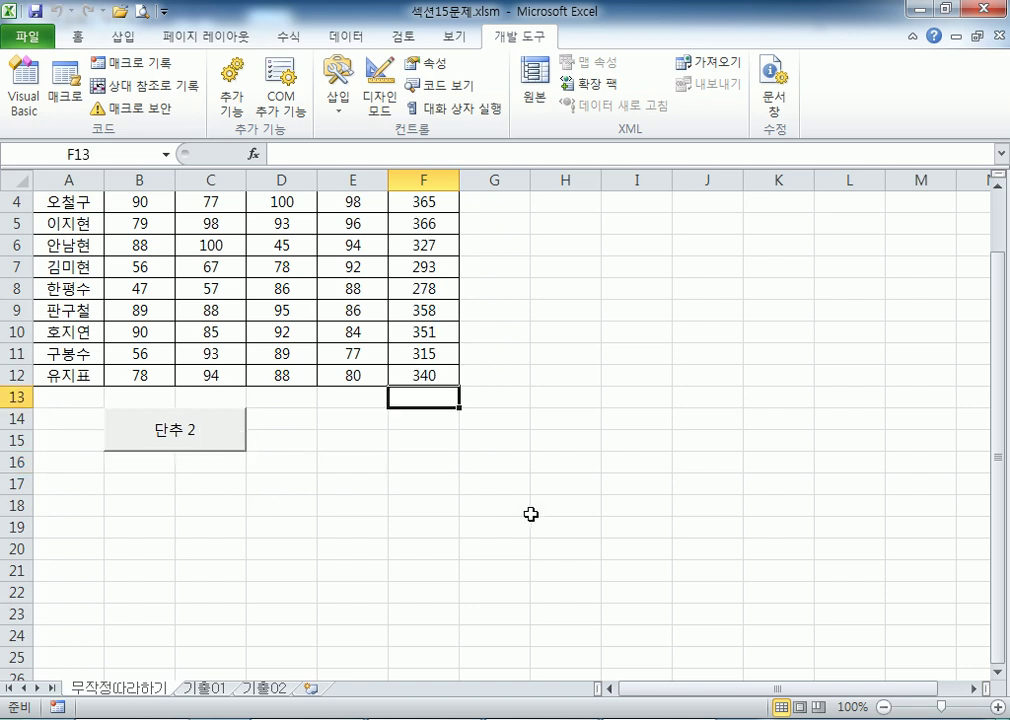
- Replace the caption of the button 단추 2 with 합계 and deselect the button
scroll(223, 401, down, 2)
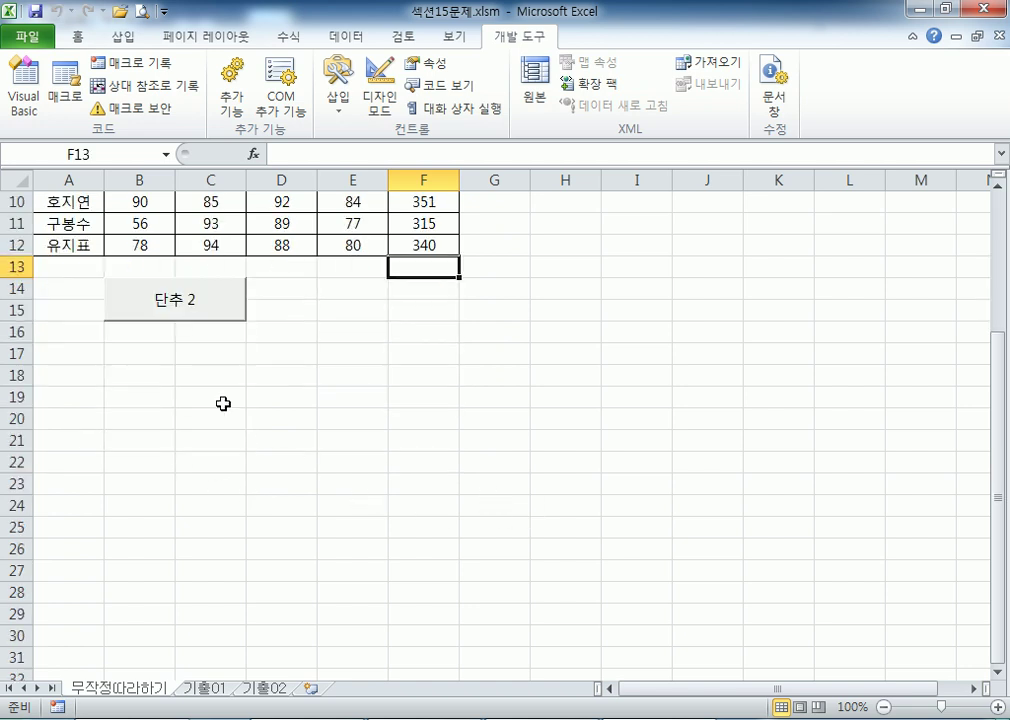
right_click(206, 305)
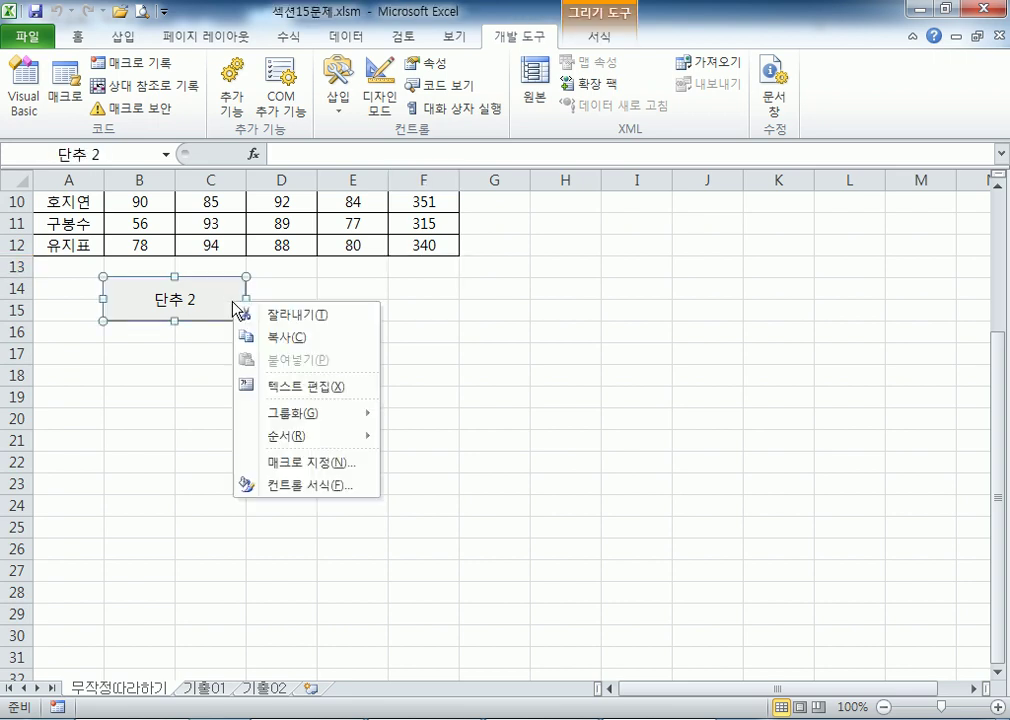
key(Escape)
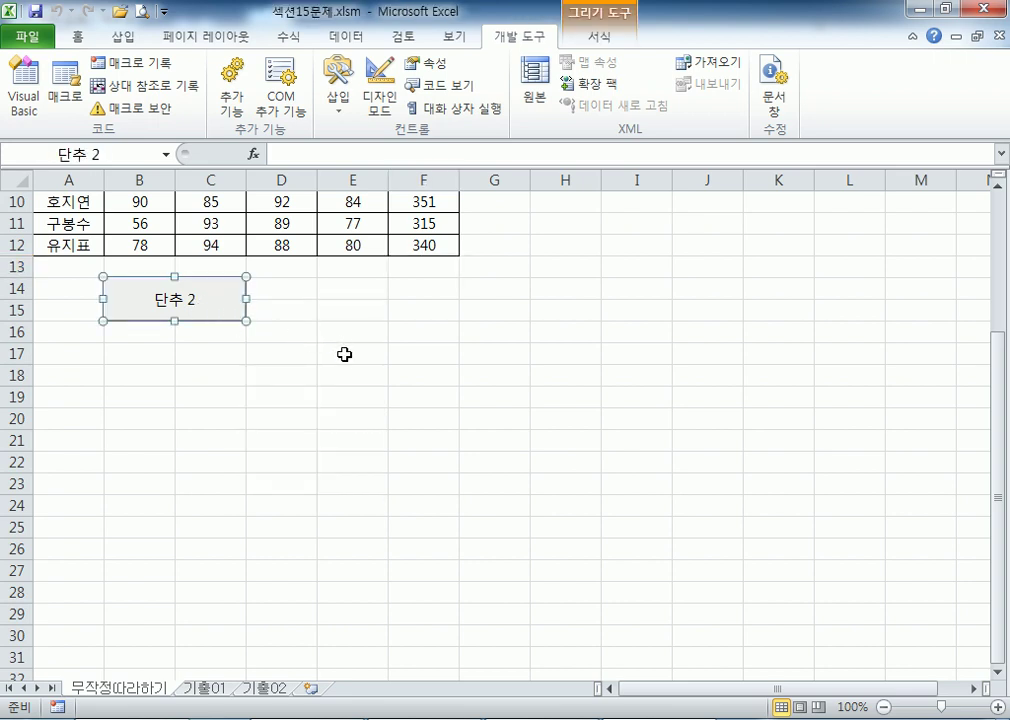
click(268, 397)
right_click(215, 318)
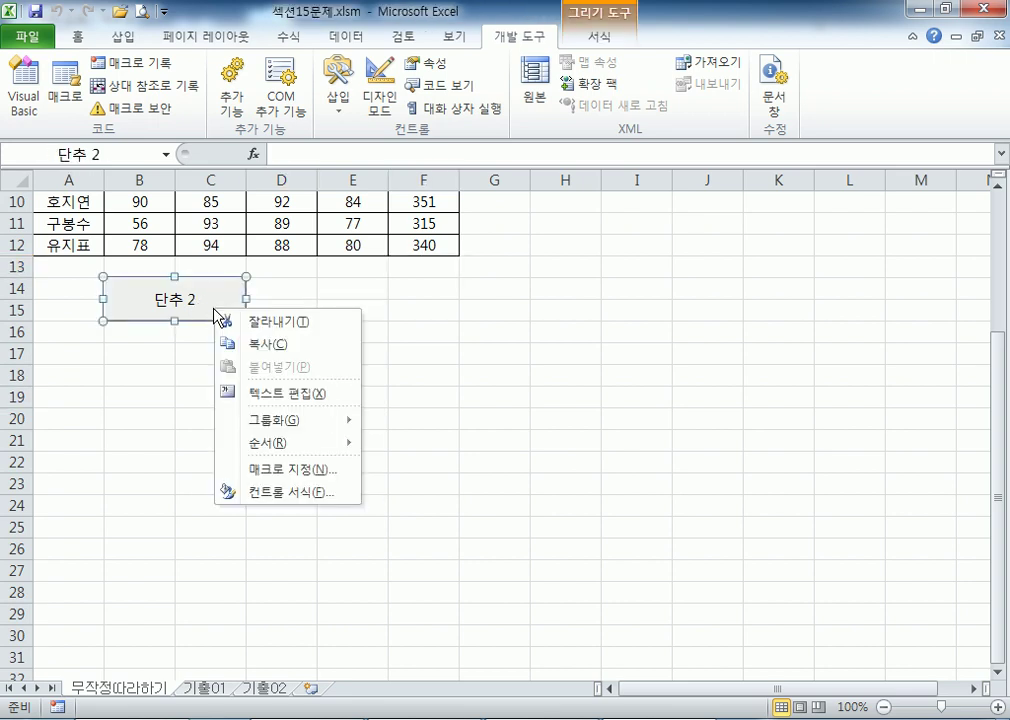
key(Escape)
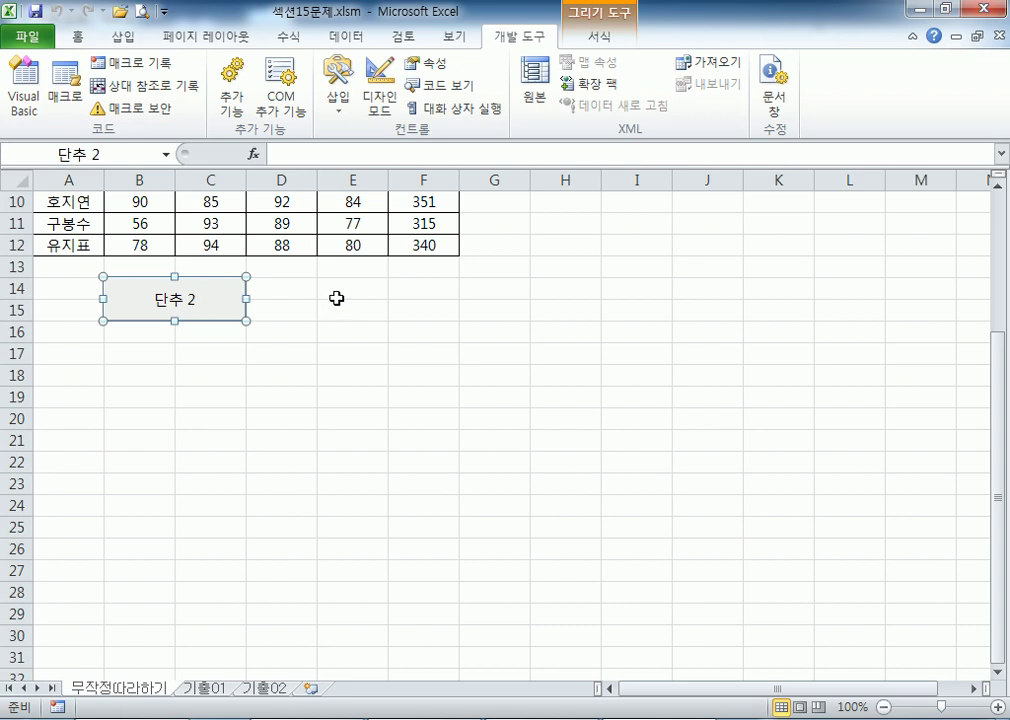
text(합ㄱ)
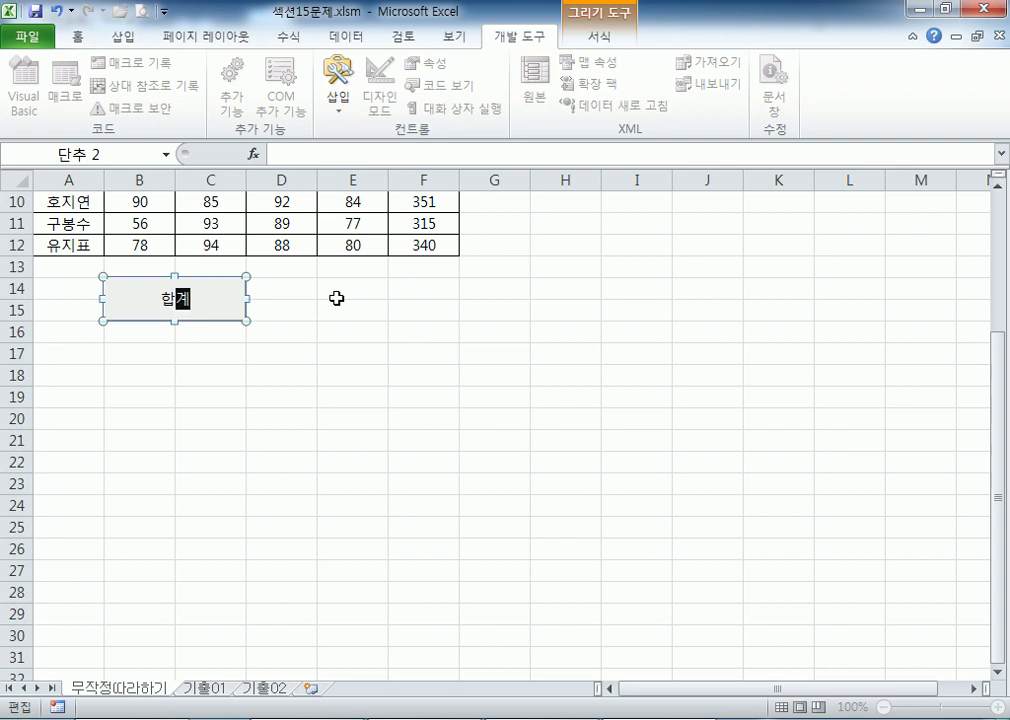
click(372, 360)
- Clear the totals in F4:F12 and select the merged title cell A1
scroll(379, 368, up, 2)
scroll(379, 368, up, 1)
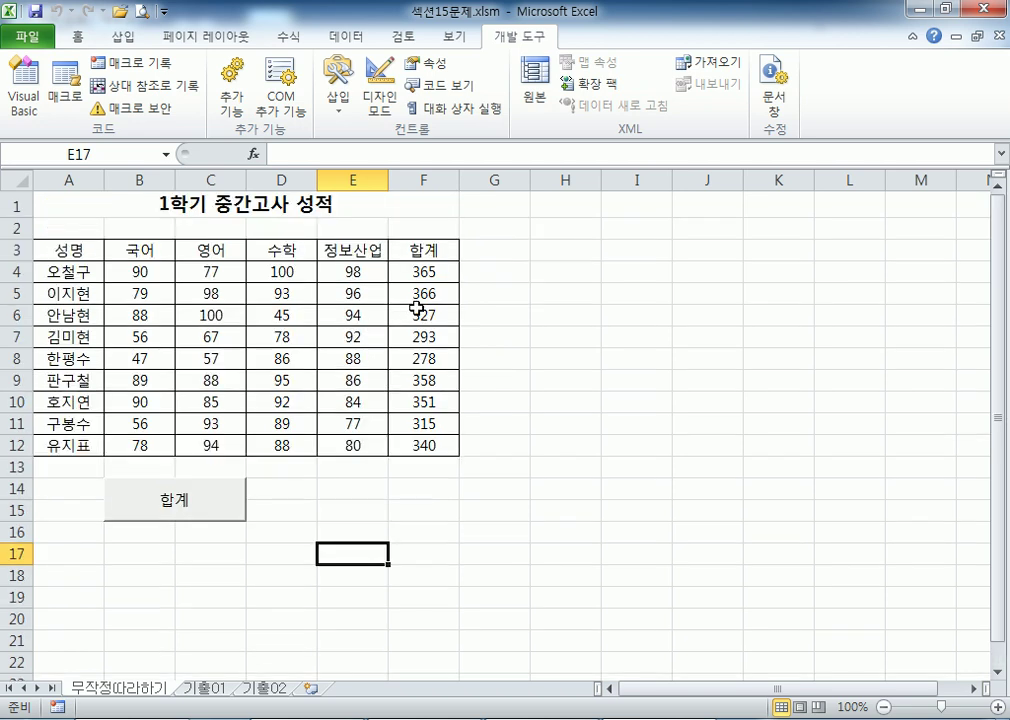
drag(426, 272, 424, 446)
key(Delete)
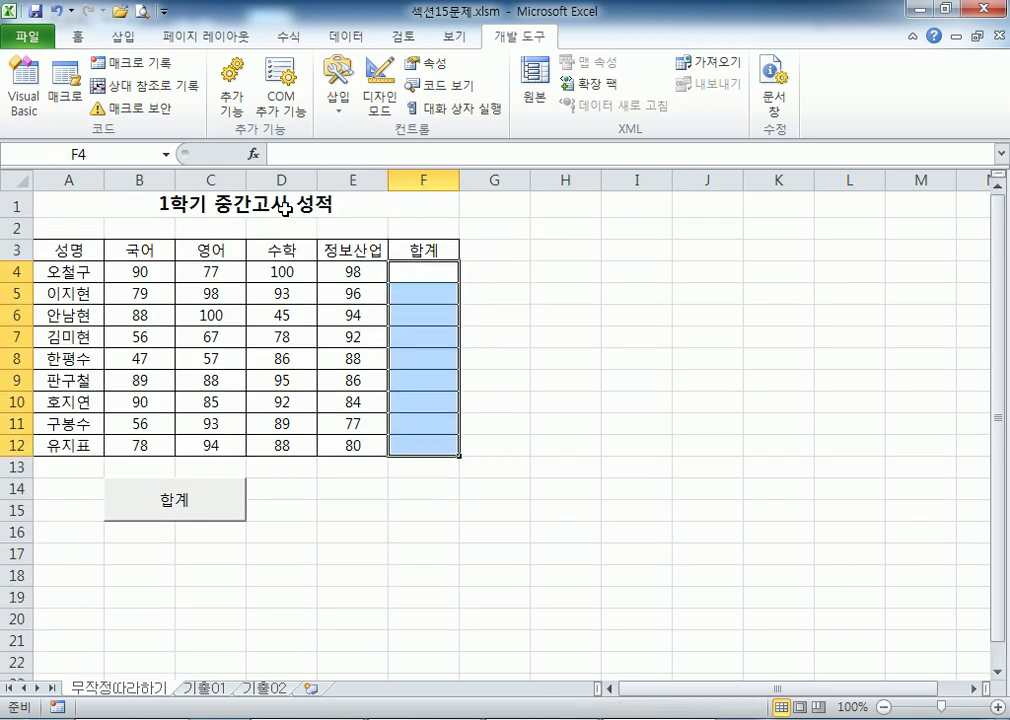
click(300, 210)
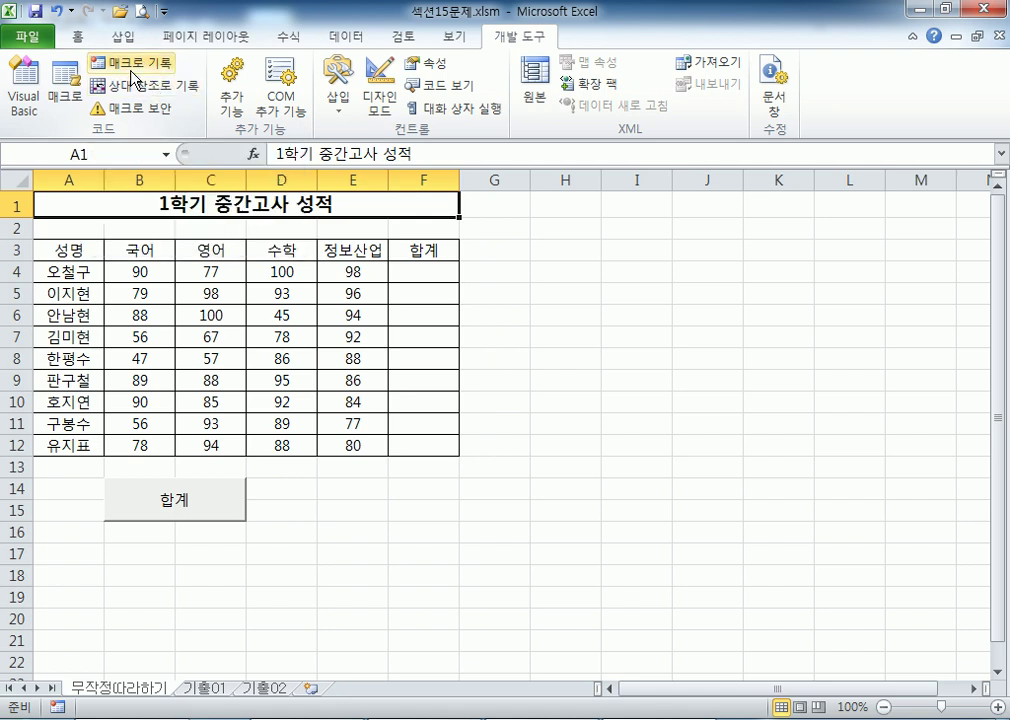
- Rehearse filling F4 down to F12, select F13 and recalculate the totals with the 합계 button
click(424, 269)
drag(460, 281, 461, 457)
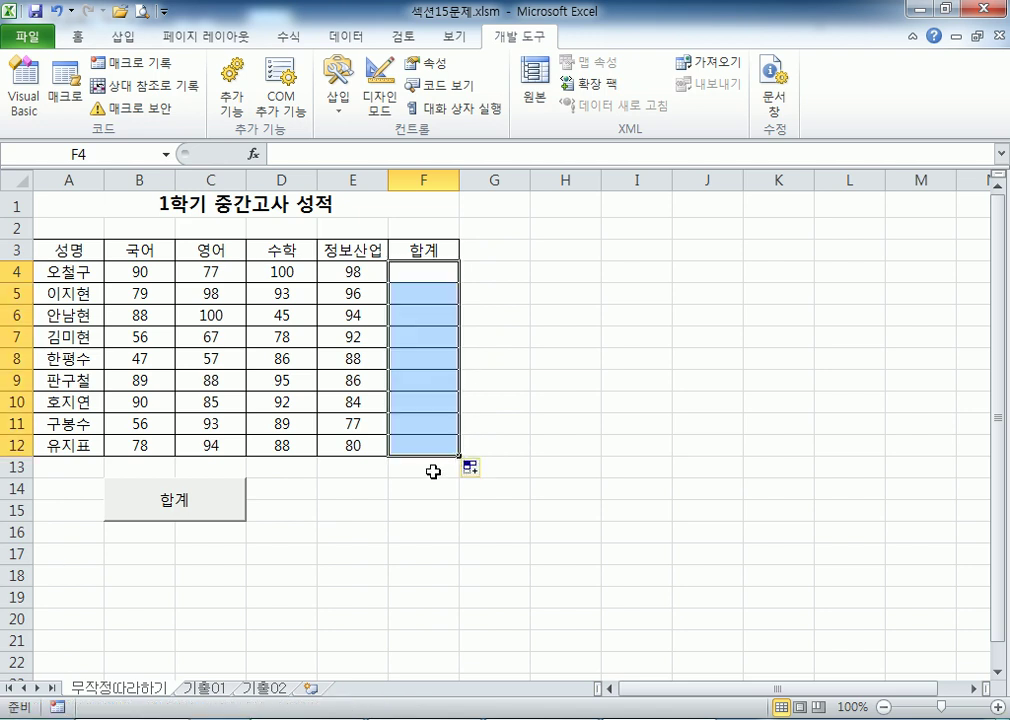
click(425, 465)
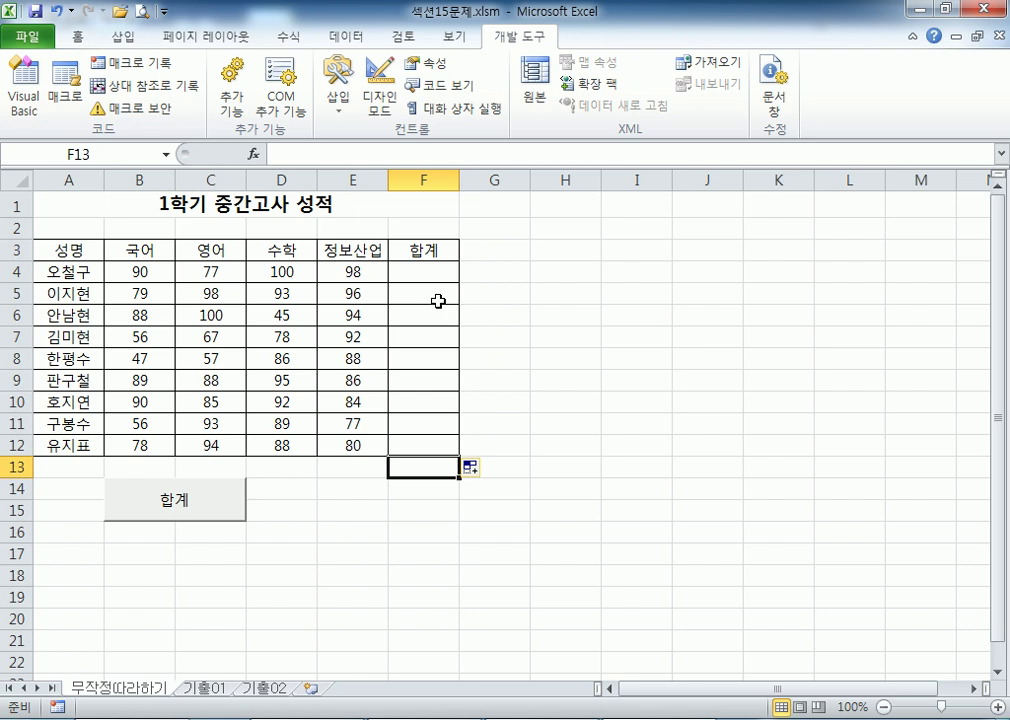
click(209, 503)
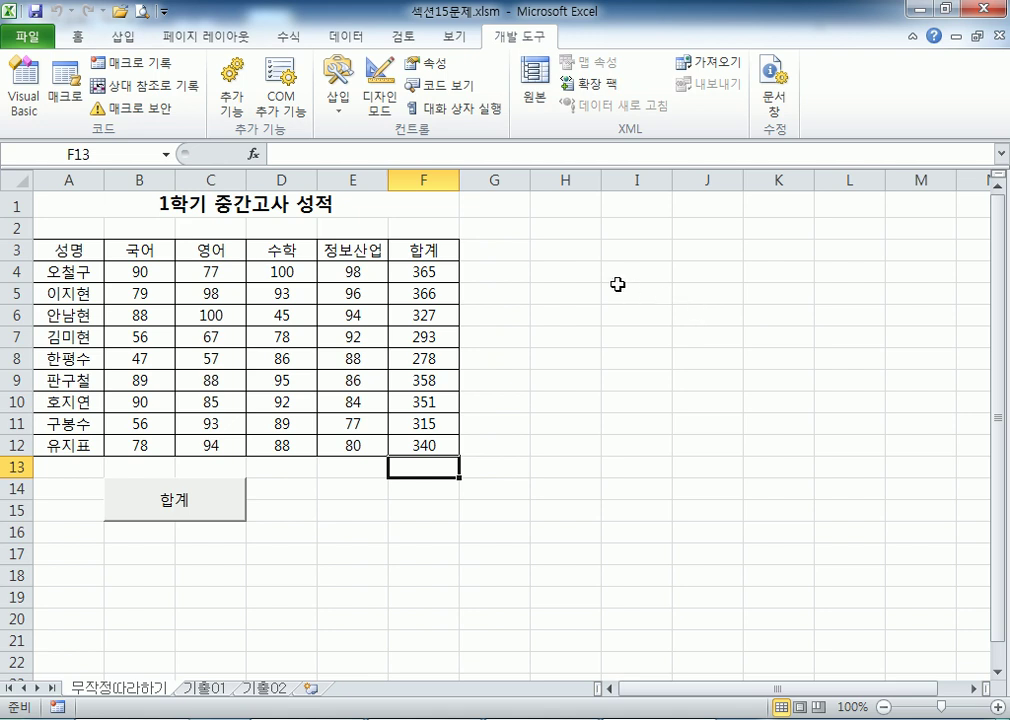
drag(62, 250, 441, 253)
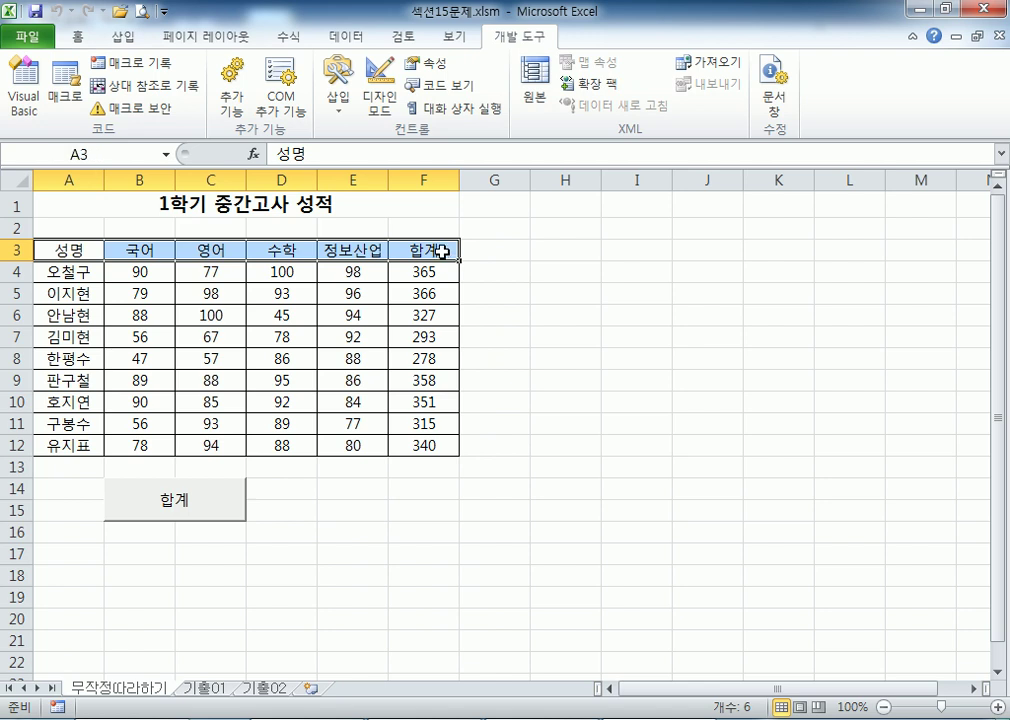
click(78, 38)
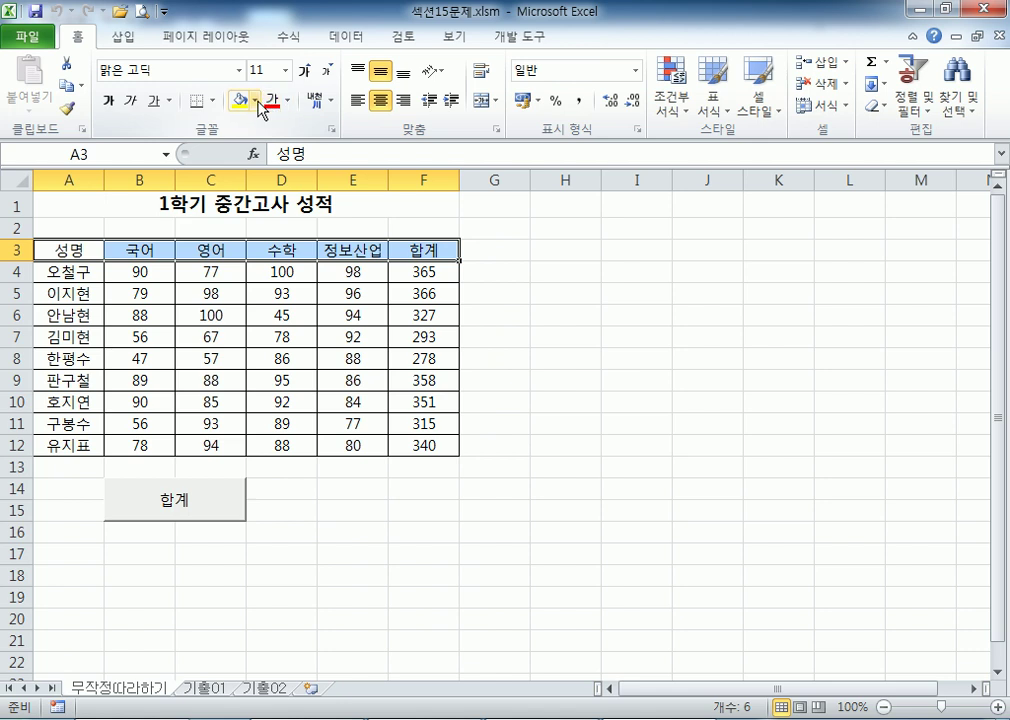
click(257, 101)
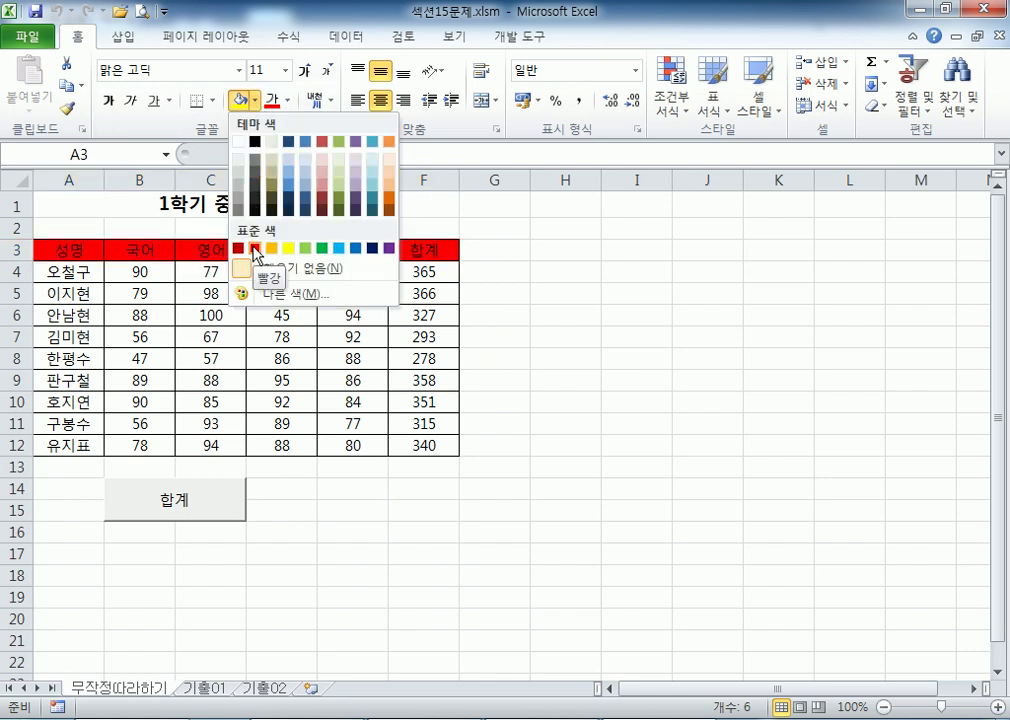
click(150, 203)
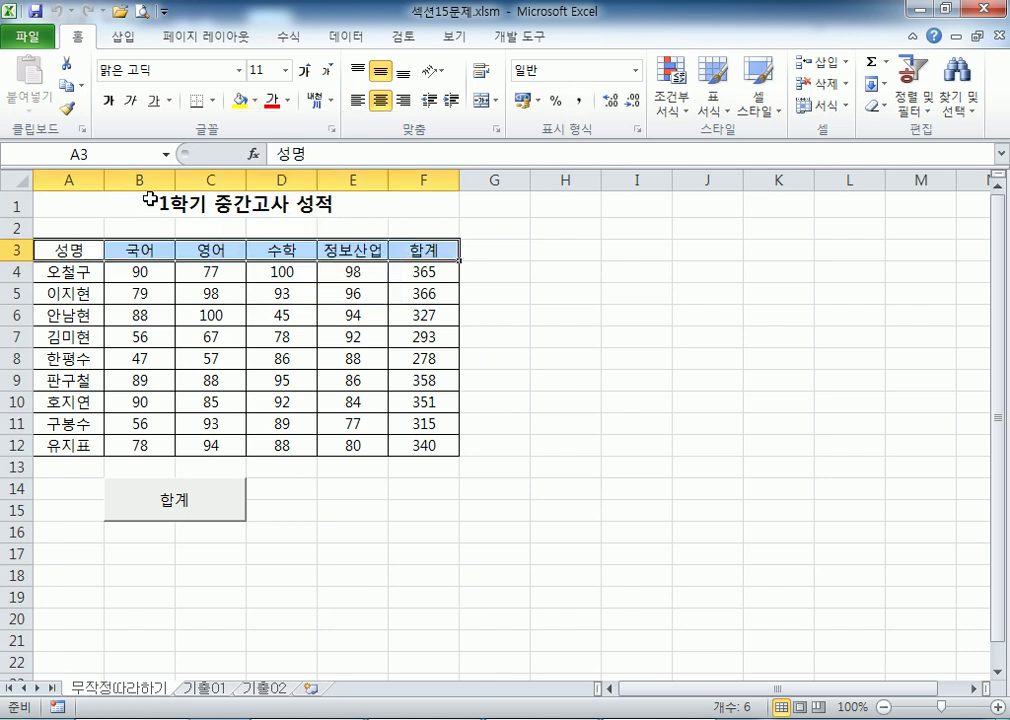
click(146, 197)
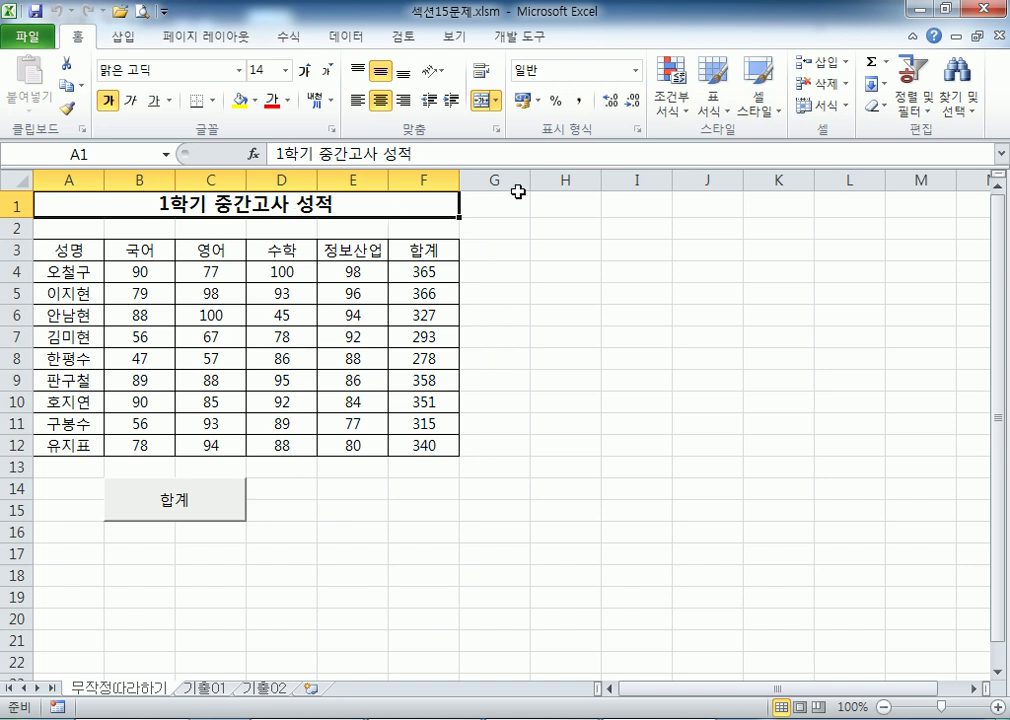
- Draw a rounded rectangle over cells E14:F15, about 1.19 cm high and 3.73 cm wide
click(131, 44)
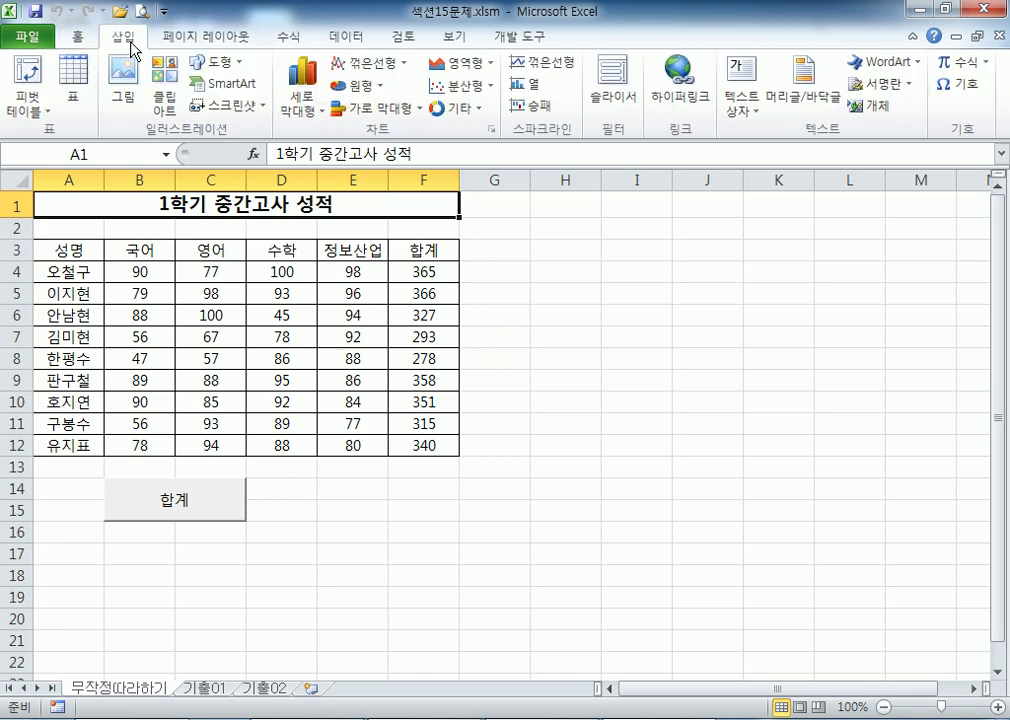
click(213, 62)
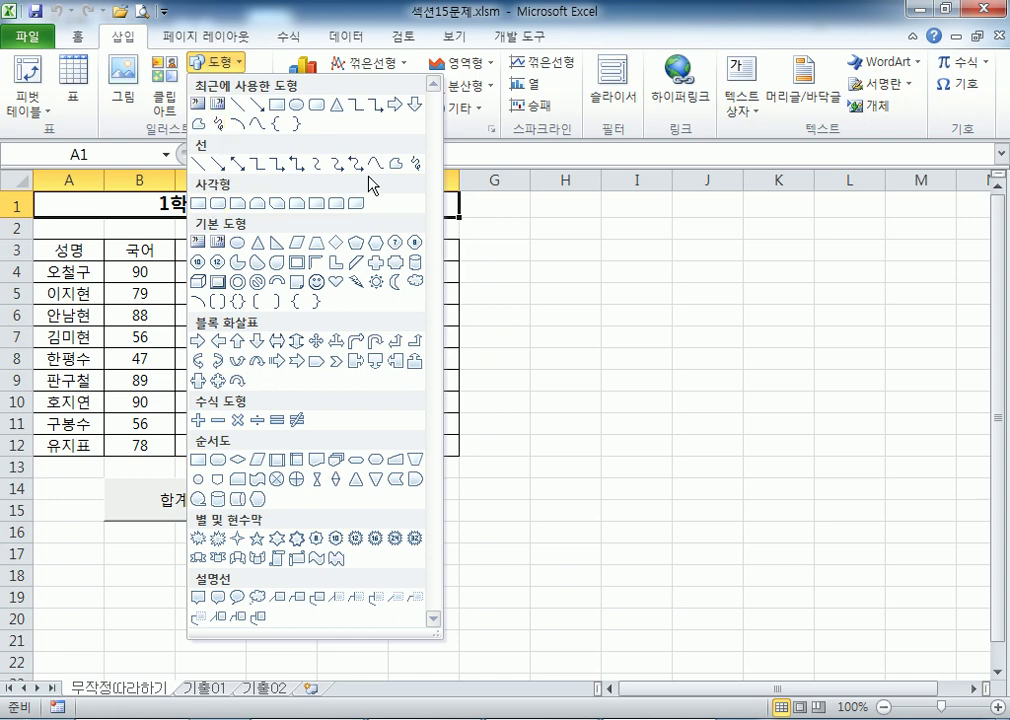
click(226, 212)
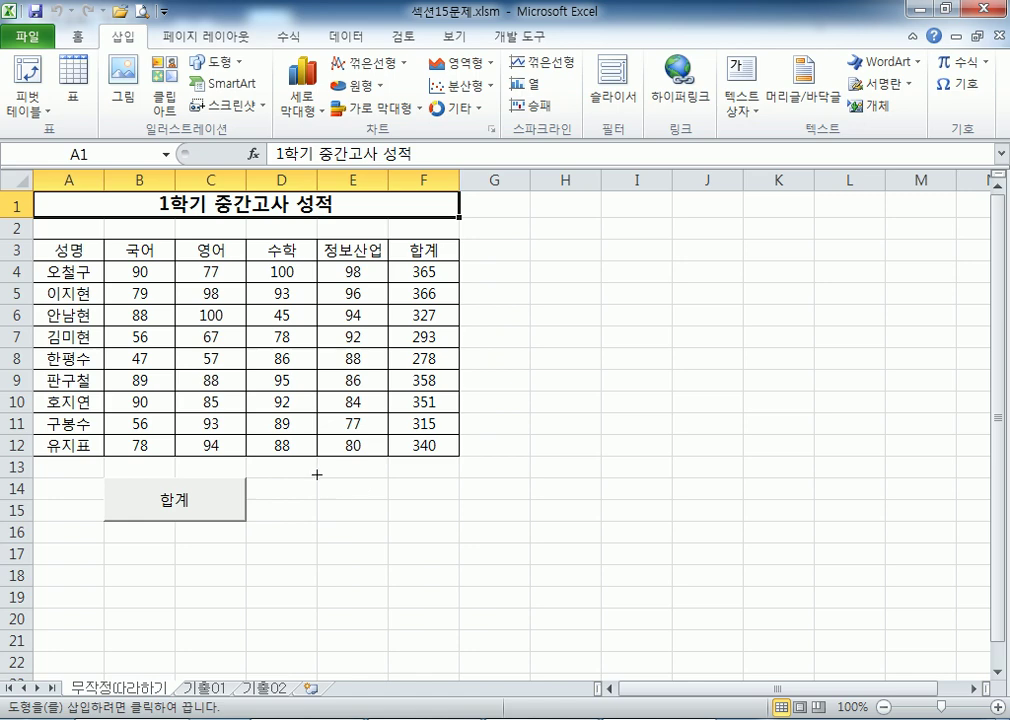
mouse_move(317, 477)
mouse_down()
mouse_move(367, 511)
mouse_move(458, 522)
mouse_up()
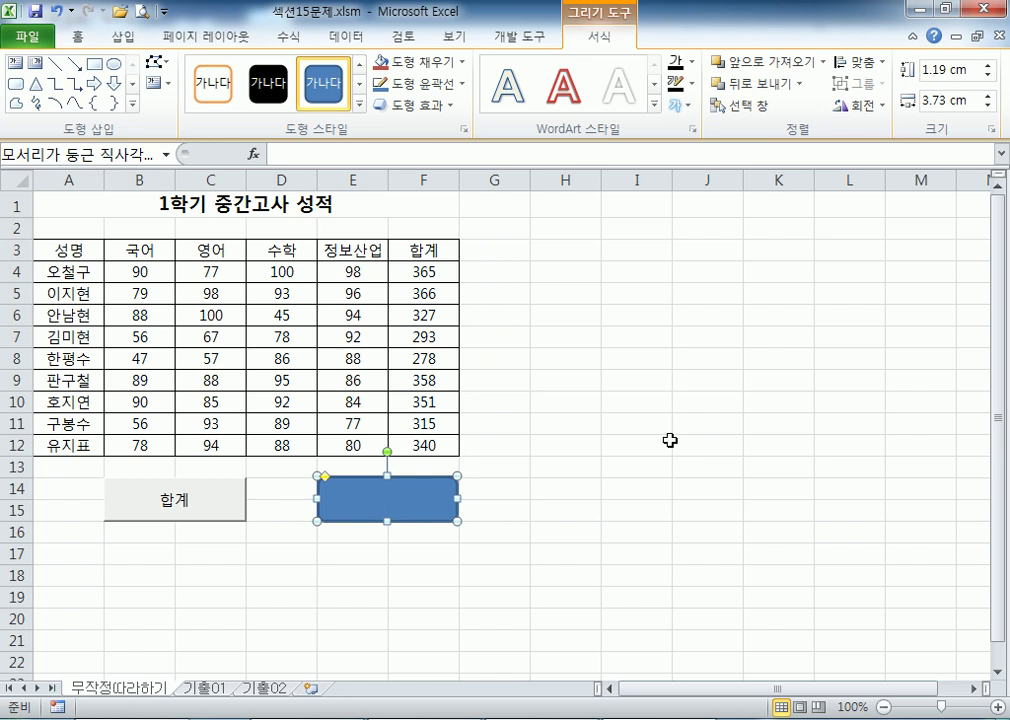
- Label the rounded rectangle 셀음영 and centre its text vertically and horizontally
text(셀음야)
key(BackSpace)
text(영)
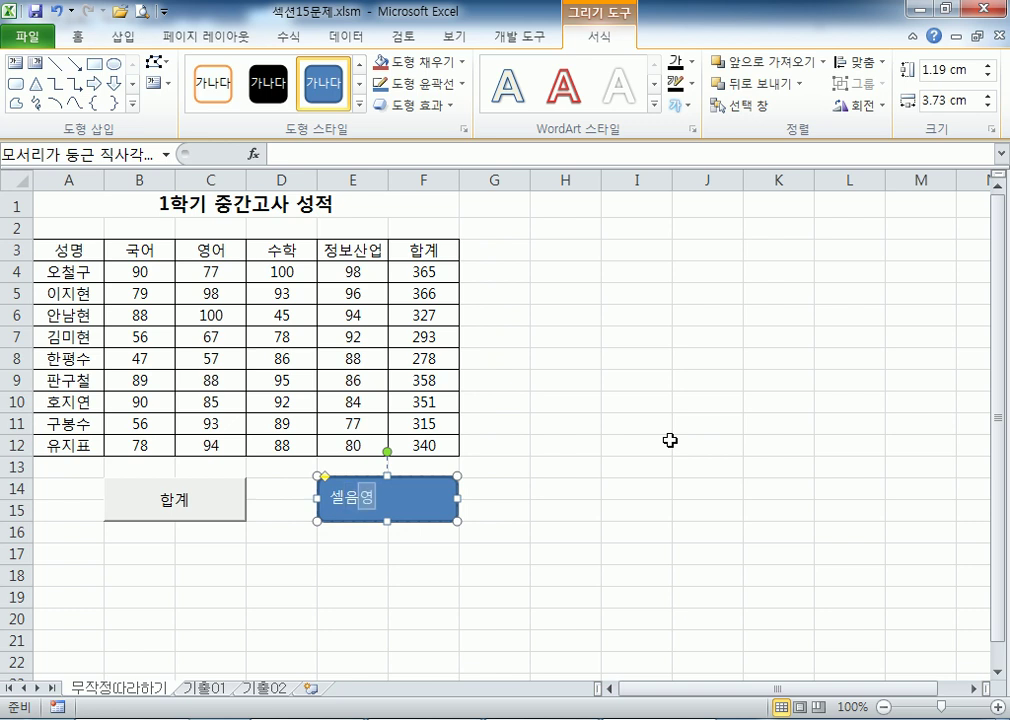
click(422, 520)
click(76, 37)
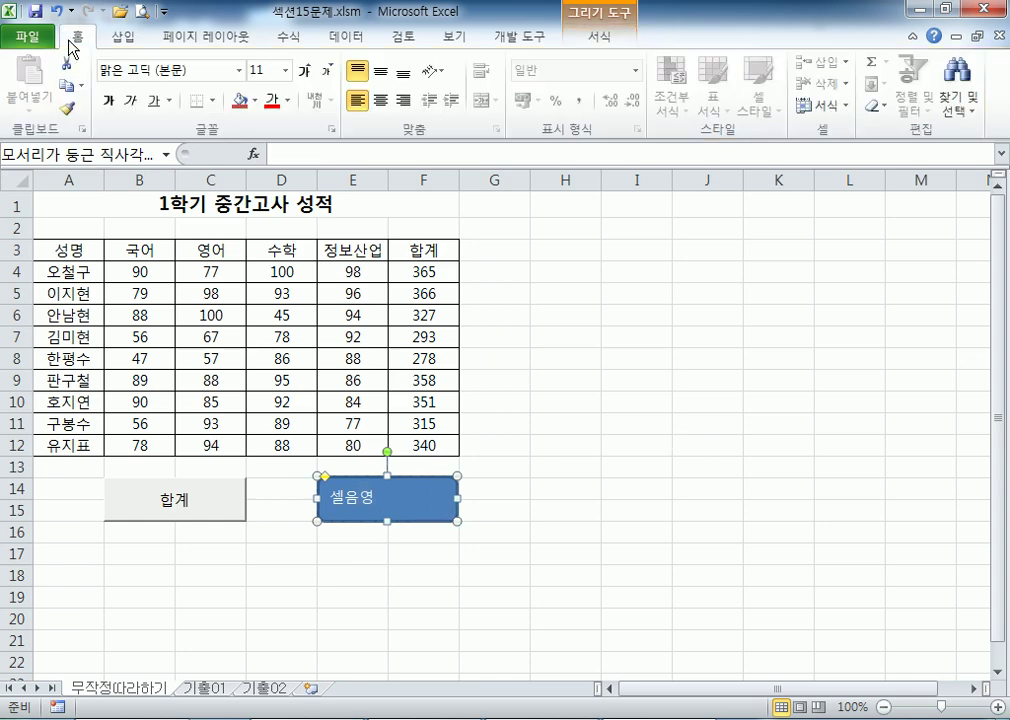
click(384, 75)
click(381, 101)
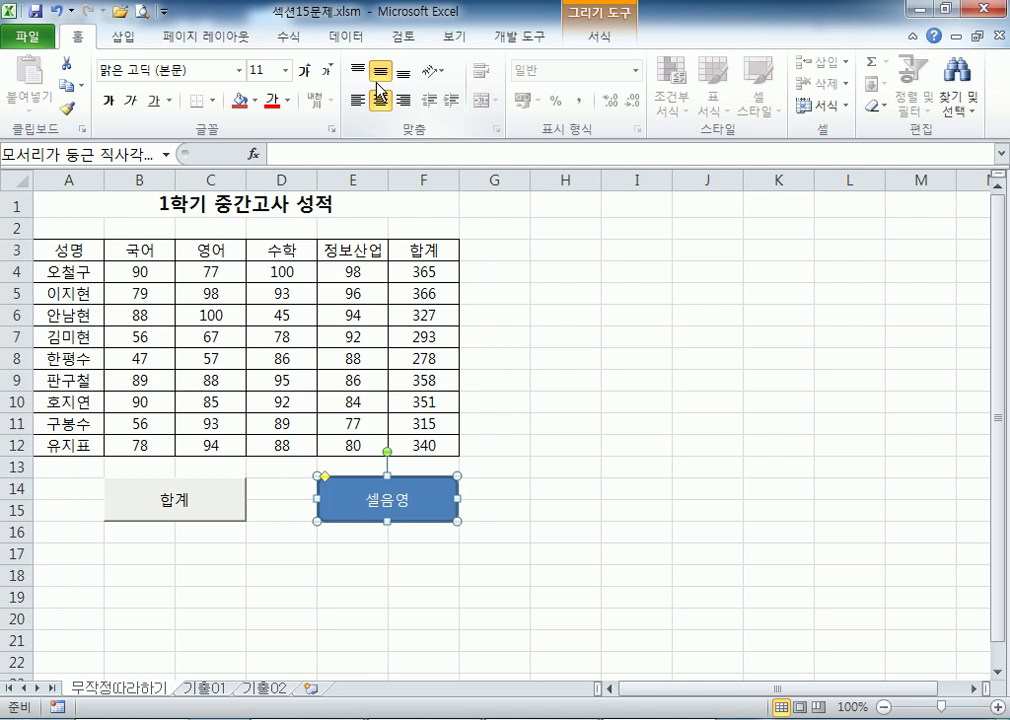
- Enter 셀음영 as the name of the macro assigned to the rounded rectangle and choose to record it
right_click(440, 495)
right_click(420, 499)
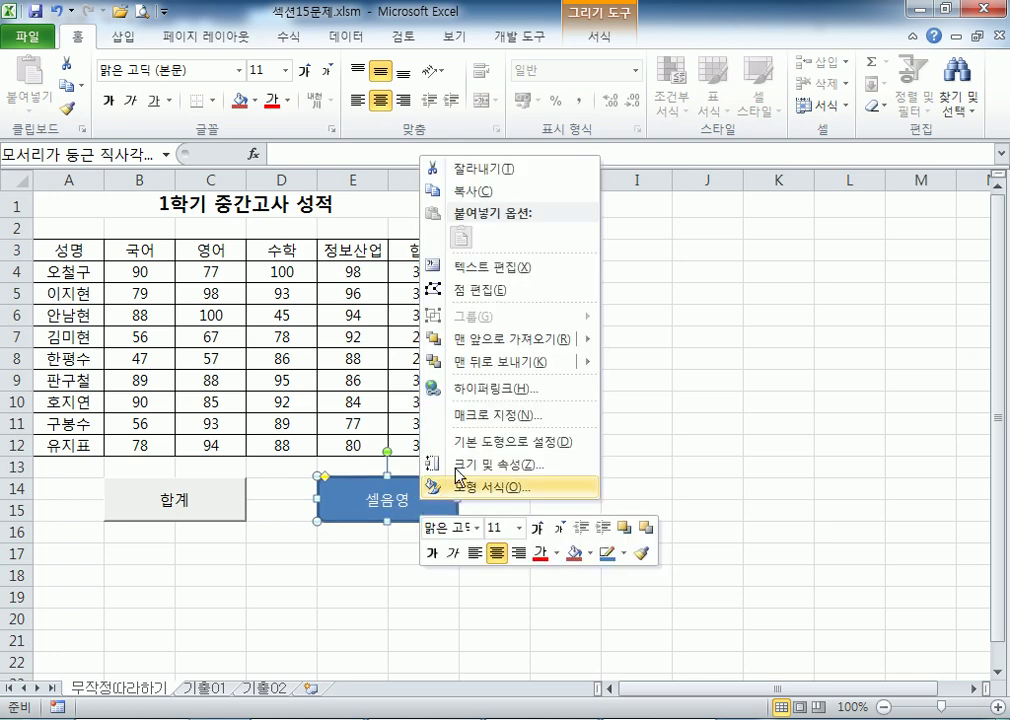
click(490, 417)
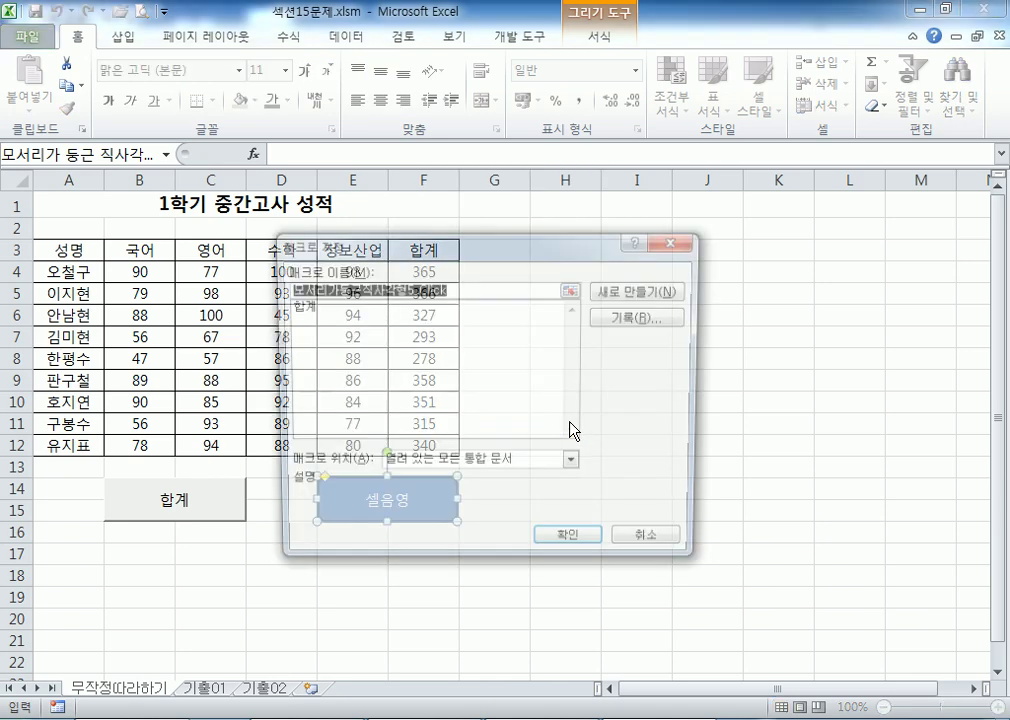
drag(476, 243, 714, 132)
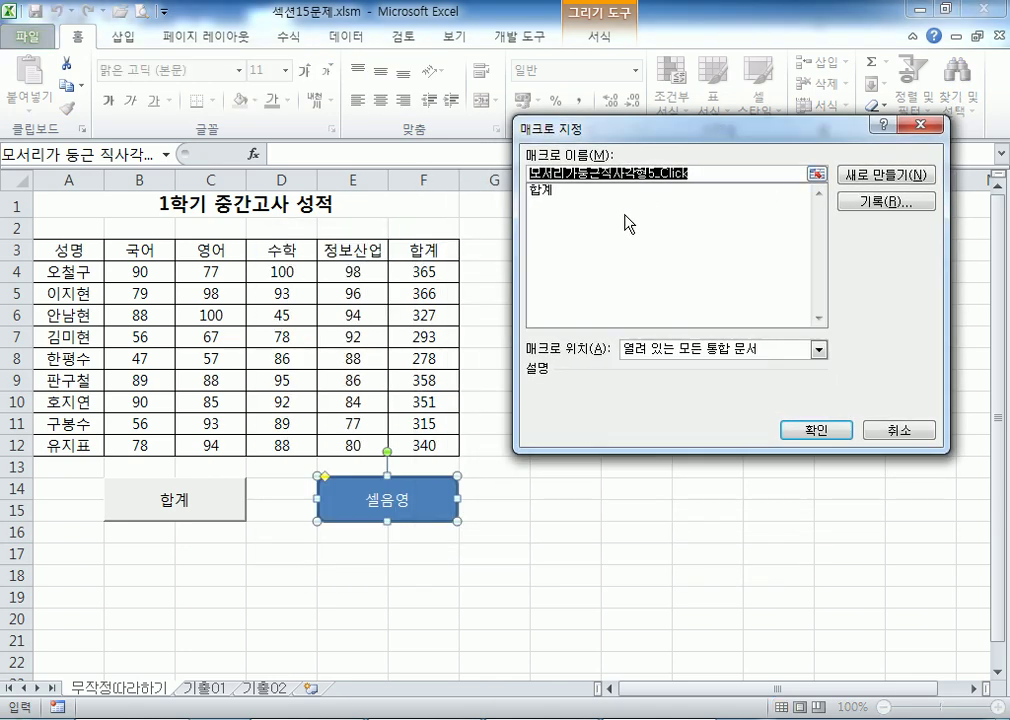
text(셀음)
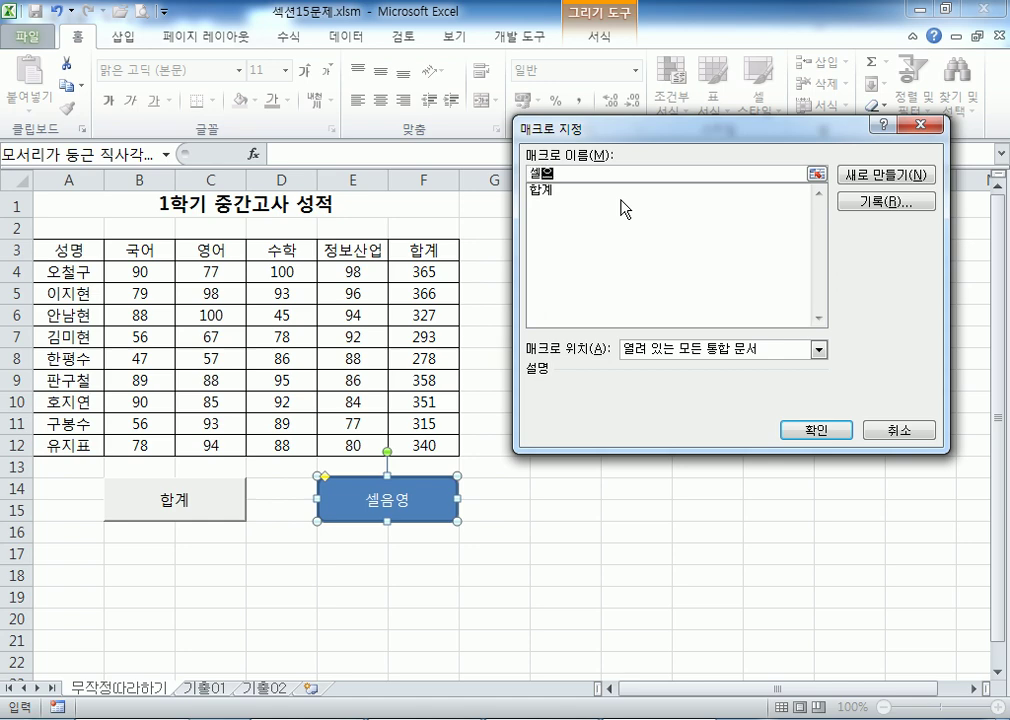
text(ㅇㅕㅇ)
click(903, 213)
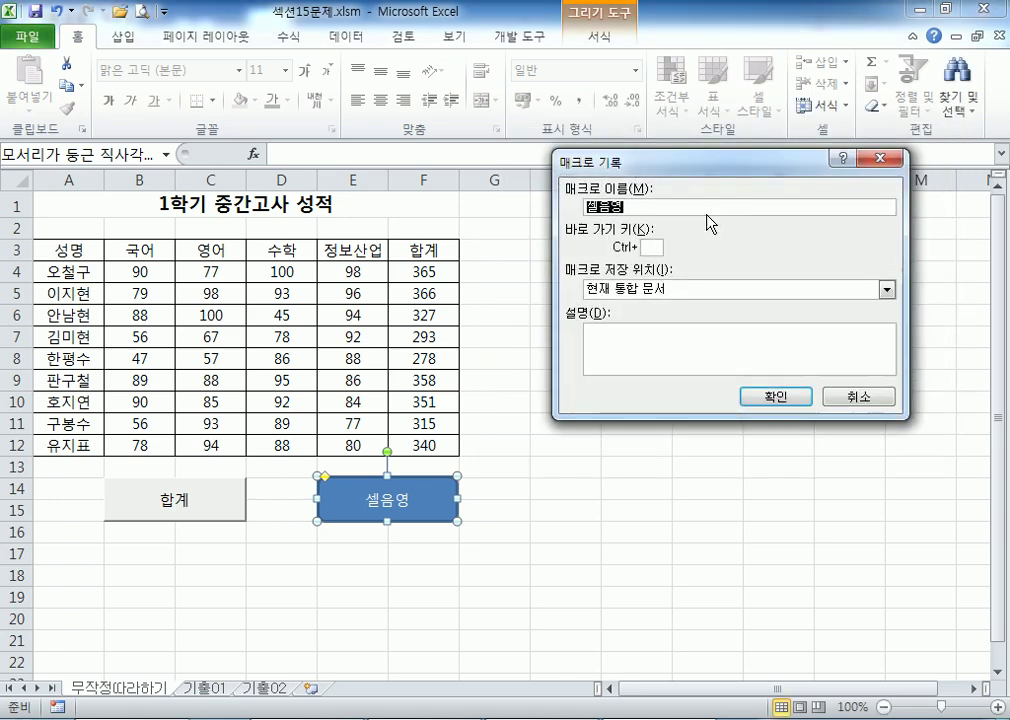
- Start recording the 셀음영 macro, stored in the current workbook
drag(634, 165, 613, 196)
click(615, 230)
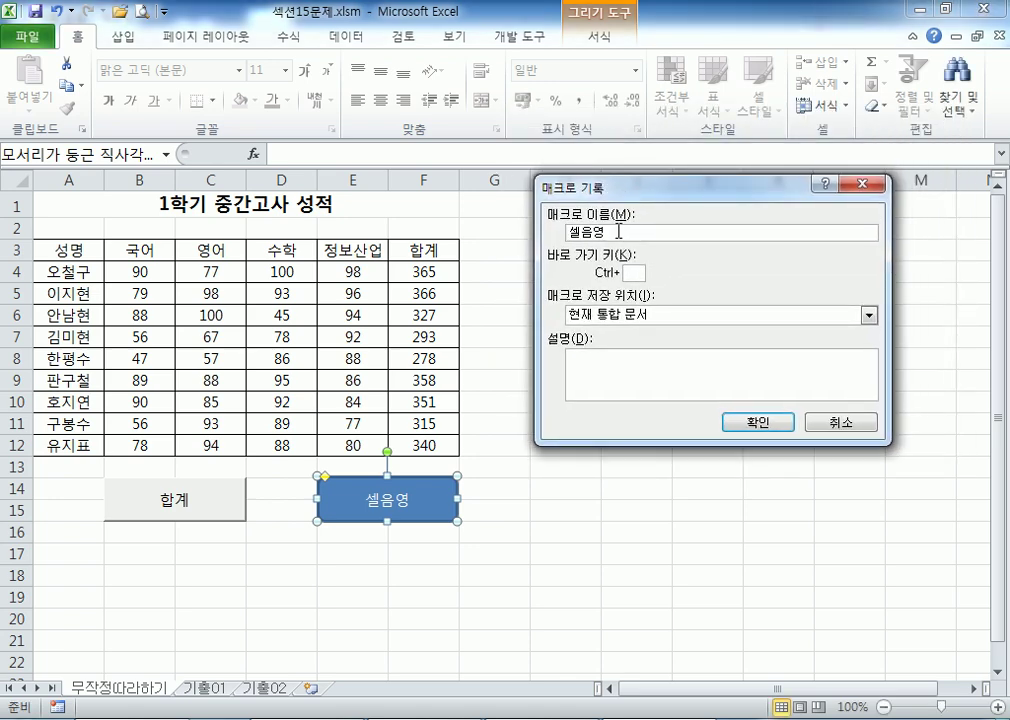
click(763, 427)
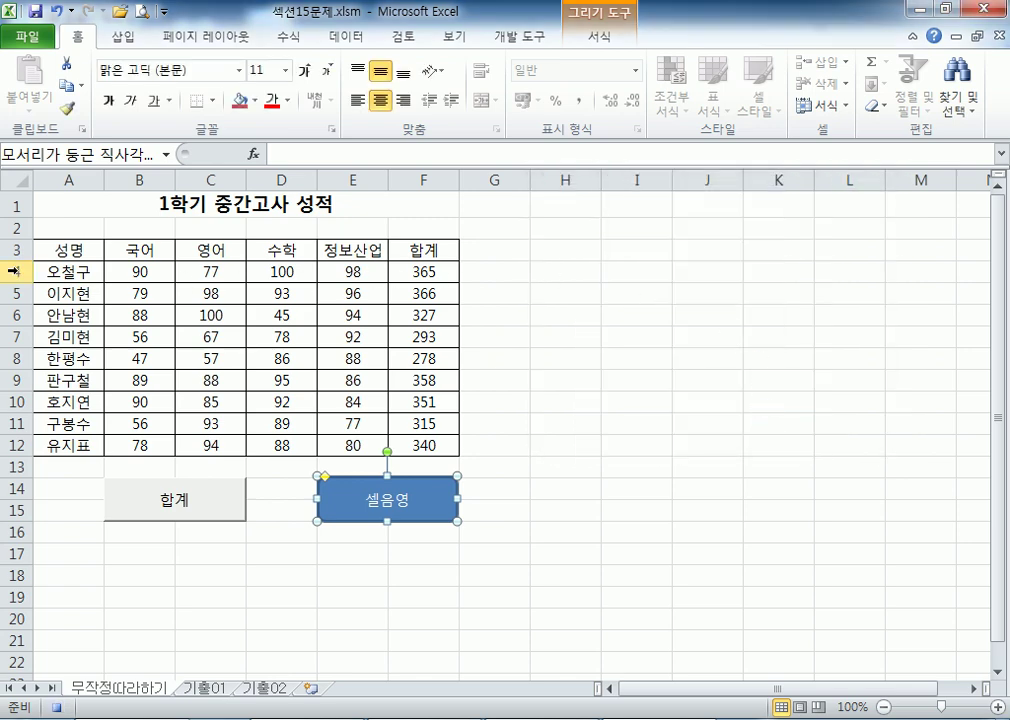
- Fill the header cells A3:F3 with standard red and stop recording the macro
mouse_move(72, 248)
mouse_down()
mouse_move(399, 254)
mouse_move(390, 249)
mouse_up()
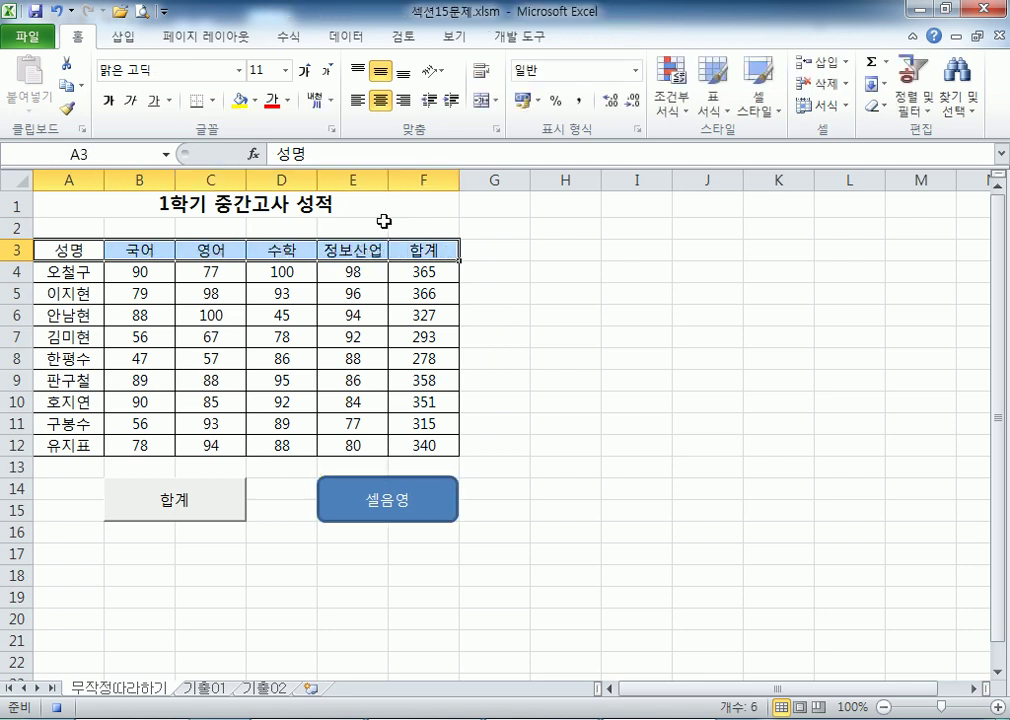
click(257, 102)
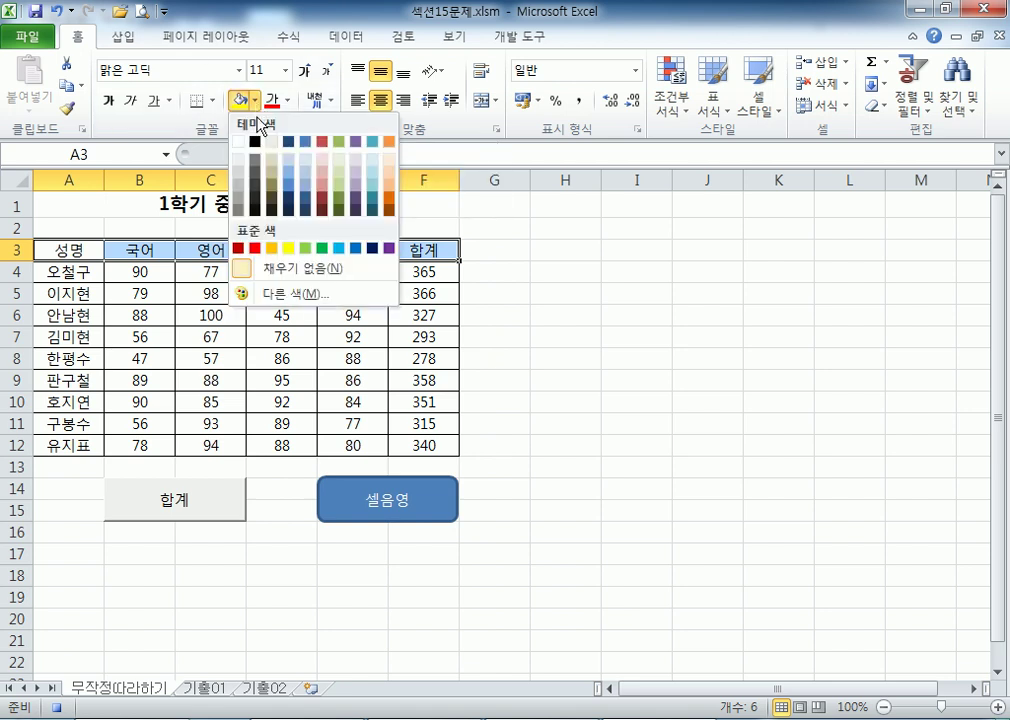
click(256, 248)
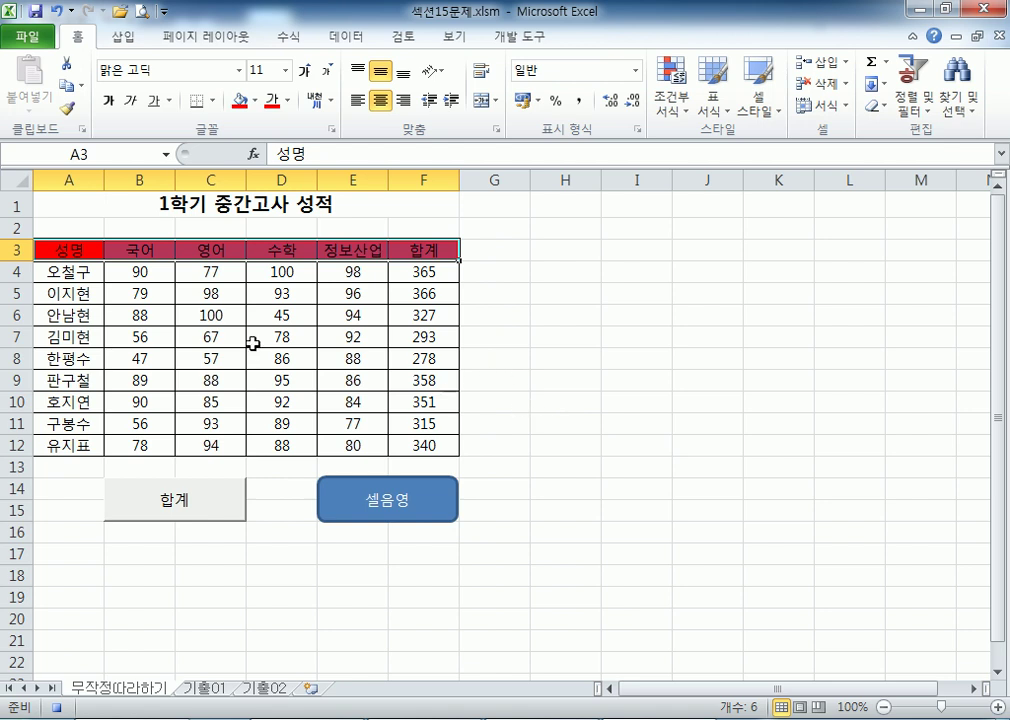
click(491, 249)
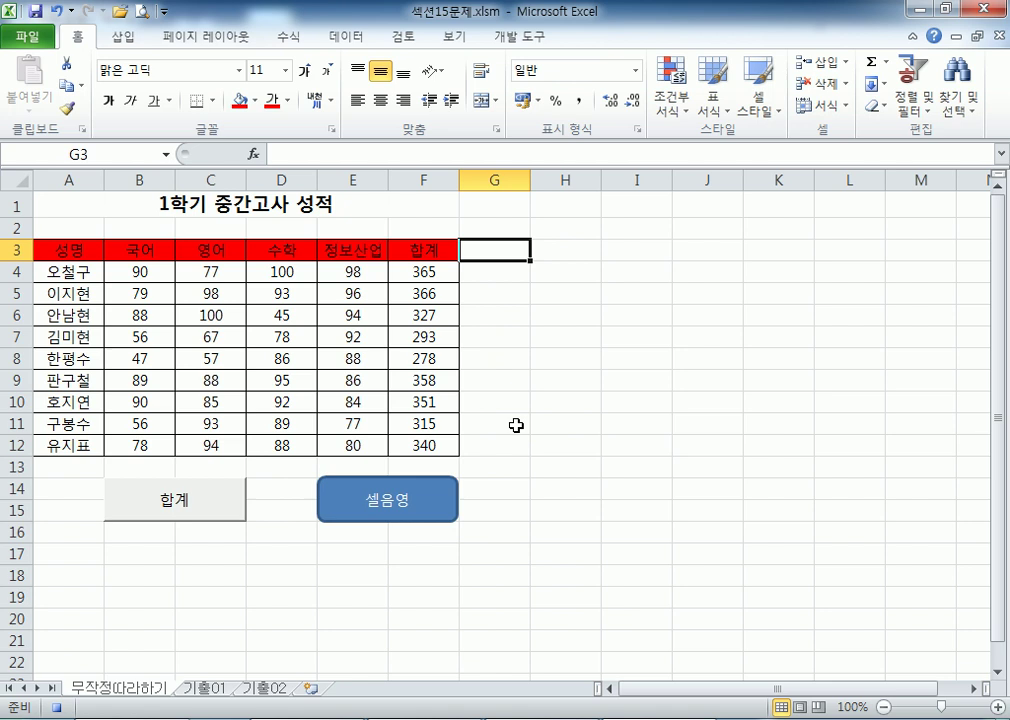
click(527, 40)
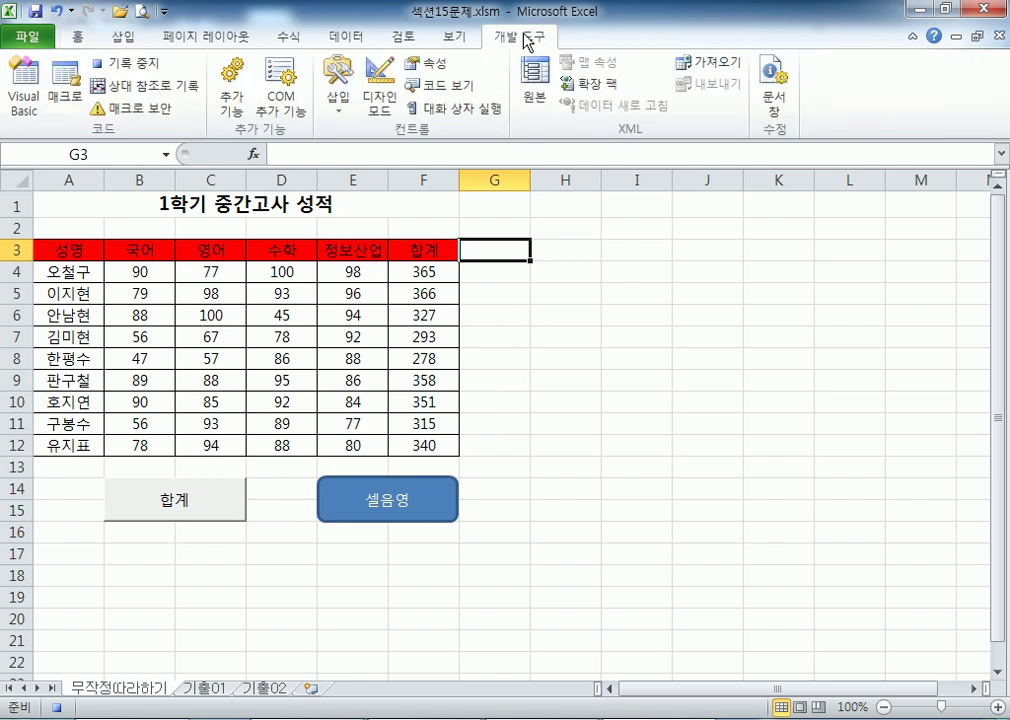
click(147, 66)
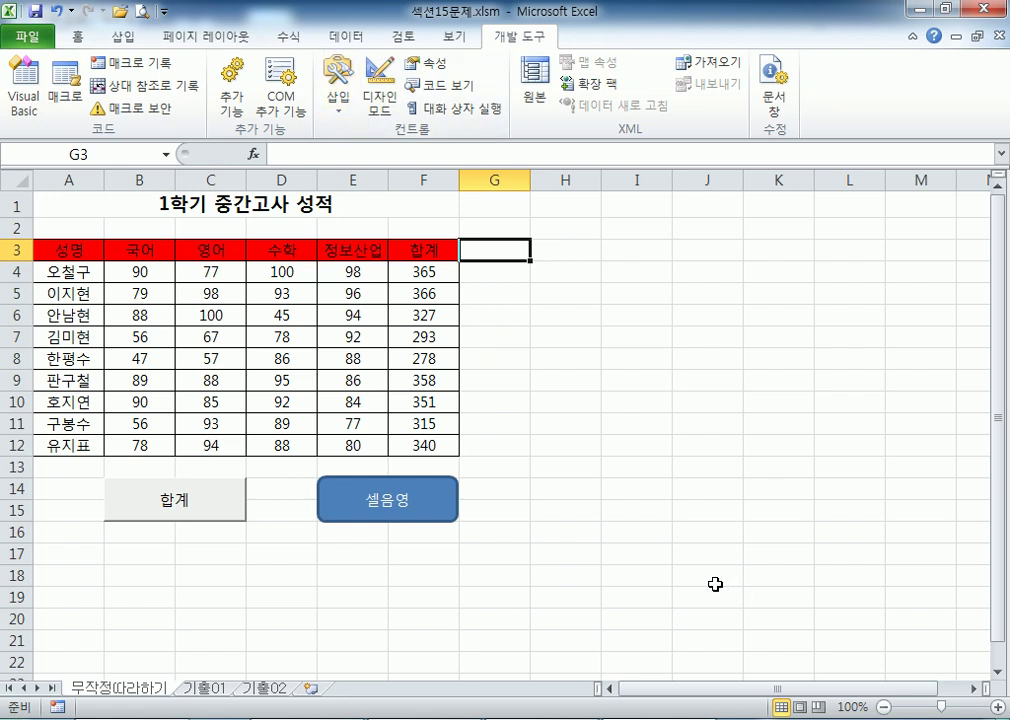
- Clear the totals in F4:F12 and fill the header cells A3:F3 with yellow
drag(426, 273, 420, 447)
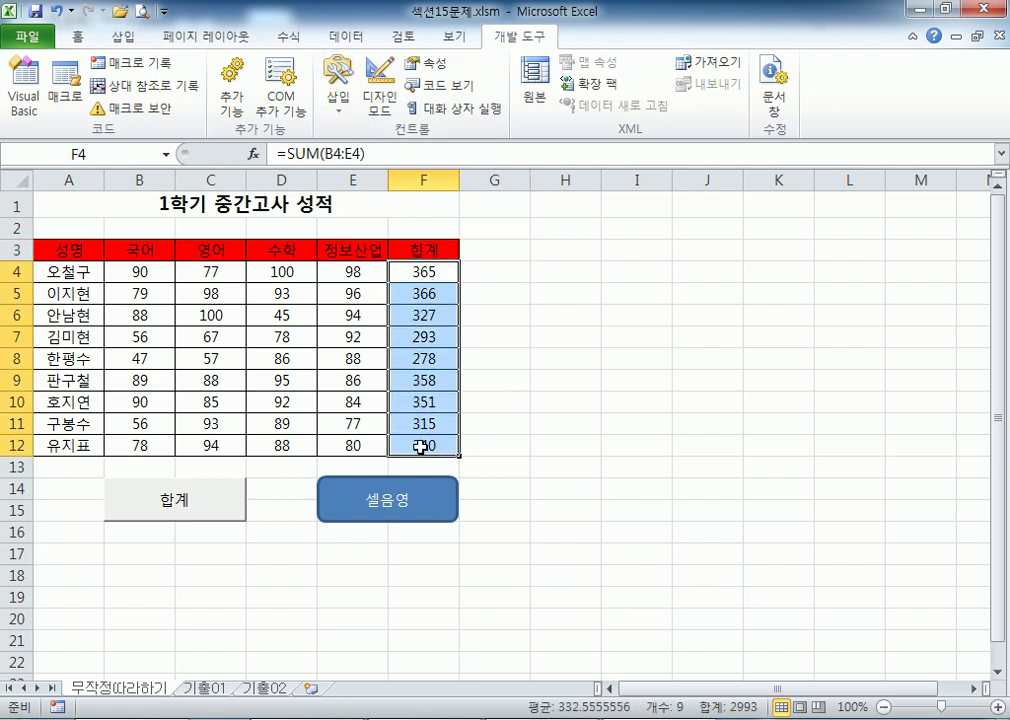
key(Delete)
drag(90, 249, 425, 250)
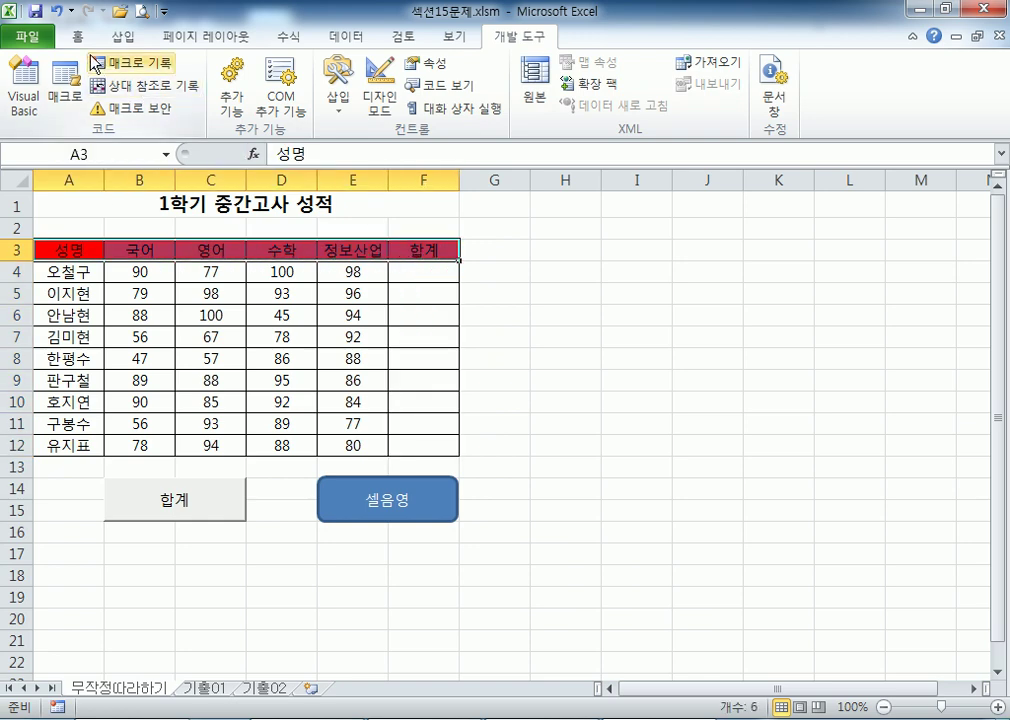
click(78, 37)
click(256, 100)
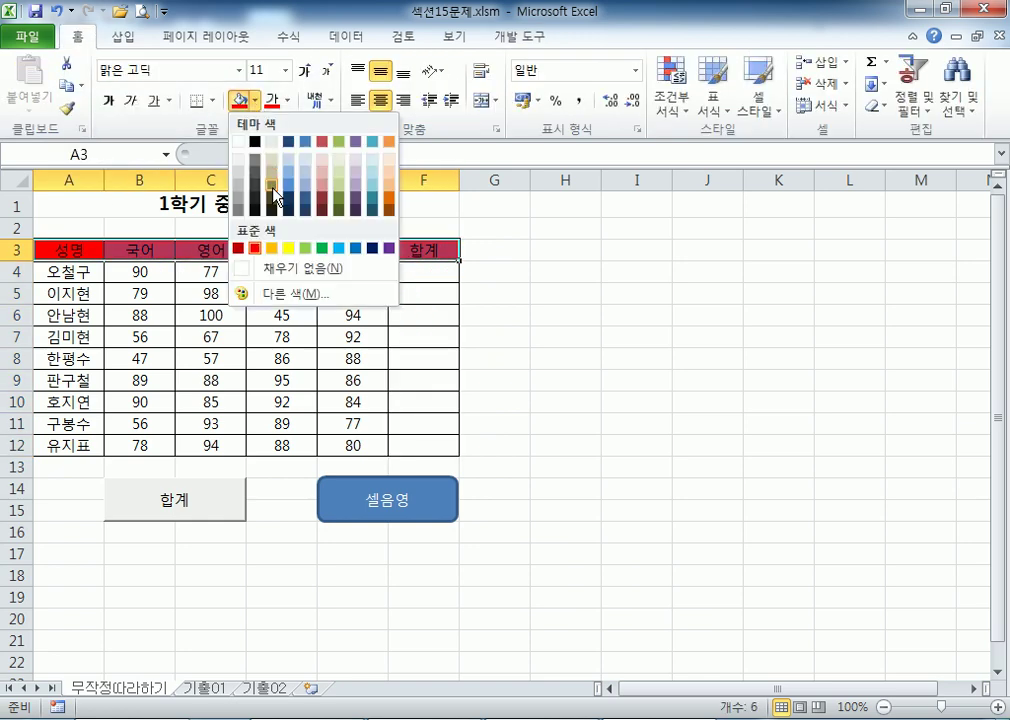
click(288, 249)
click(575, 381)
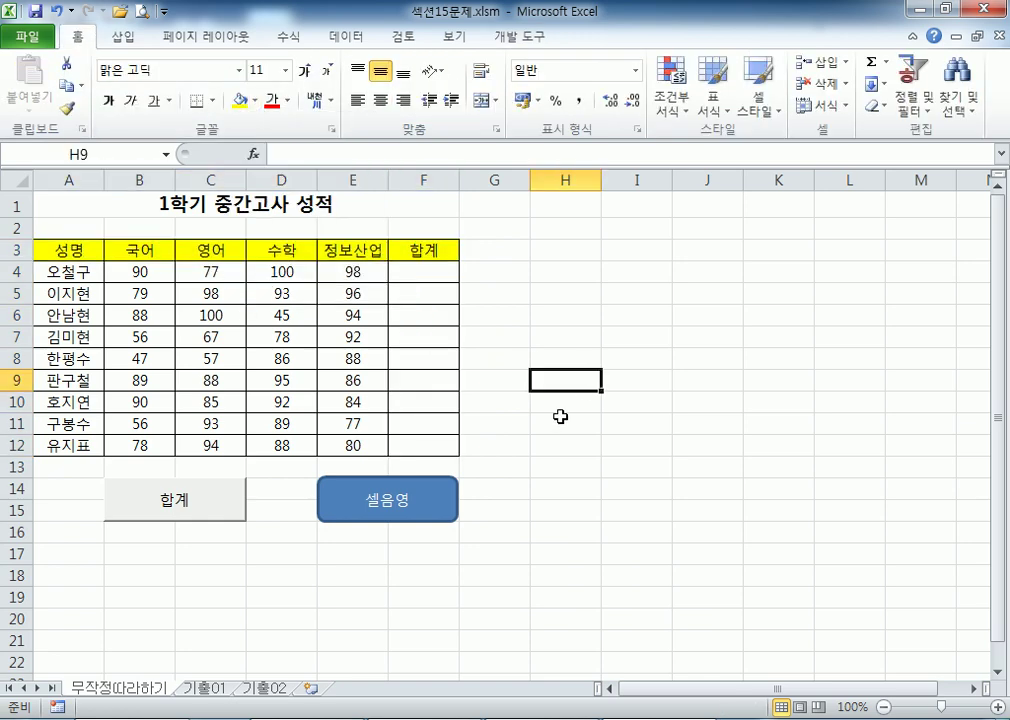
- Run the 셀음영 macro from its rounded rectangle
scroll(456, 518, down, 1)
scroll(467, 483, up, 1)
click(444, 517)
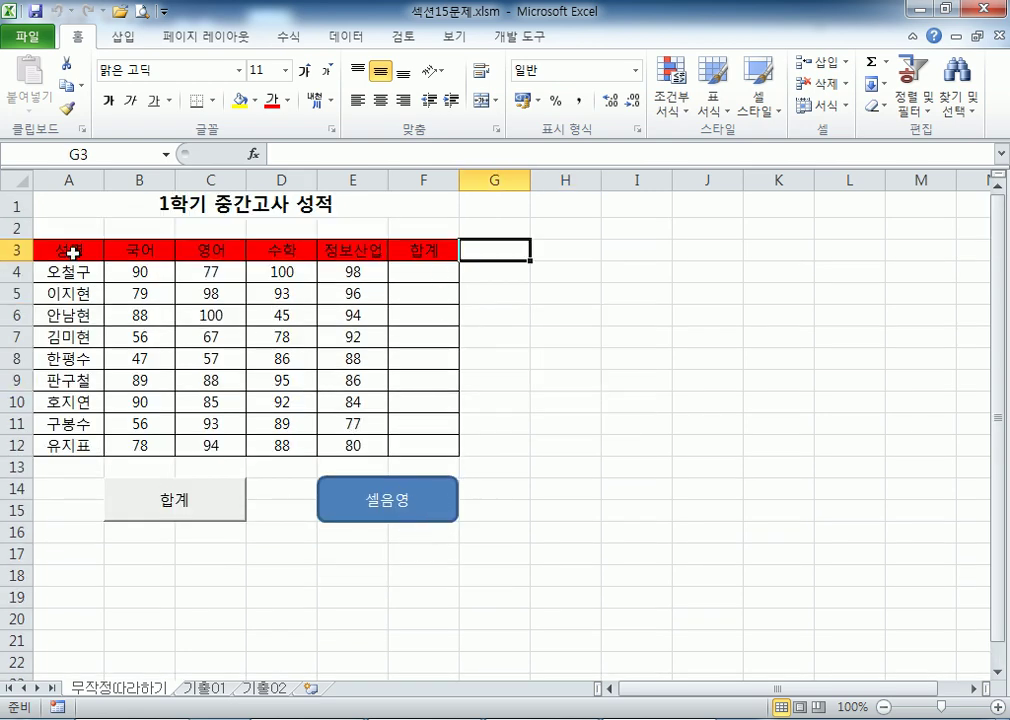
- Refill the header cells A3:F3 with yellow and test the 셀음영 and 합계 macros from the rounded rectangle and the button
drag(73, 253, 417, 250)
click(241, 100)
click(591, 425)
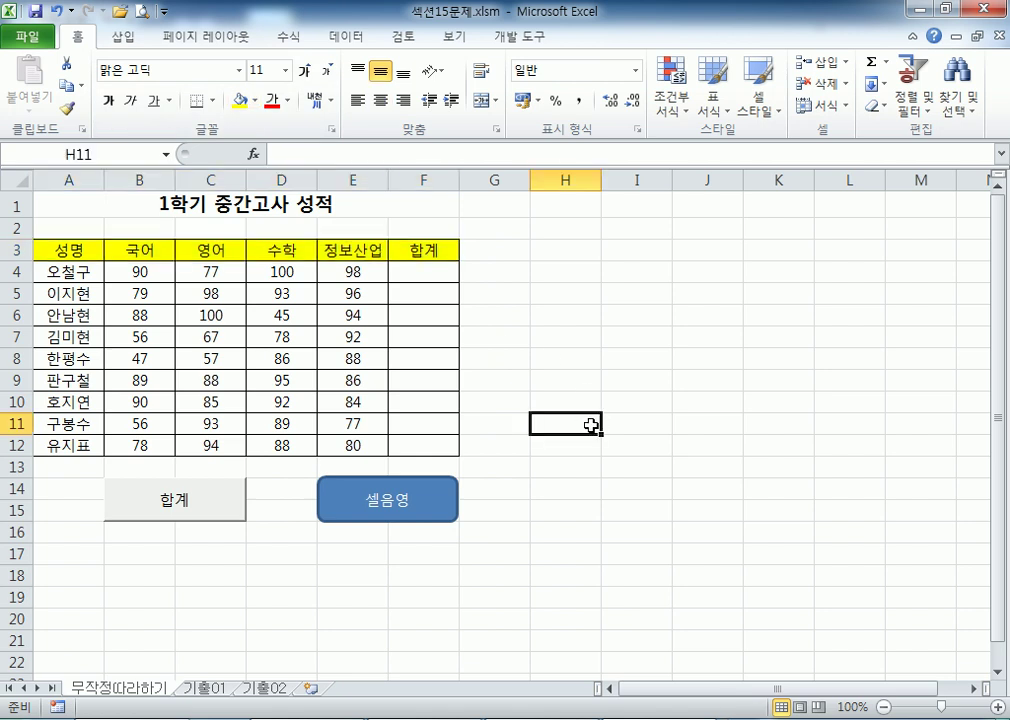
click(426, 510)
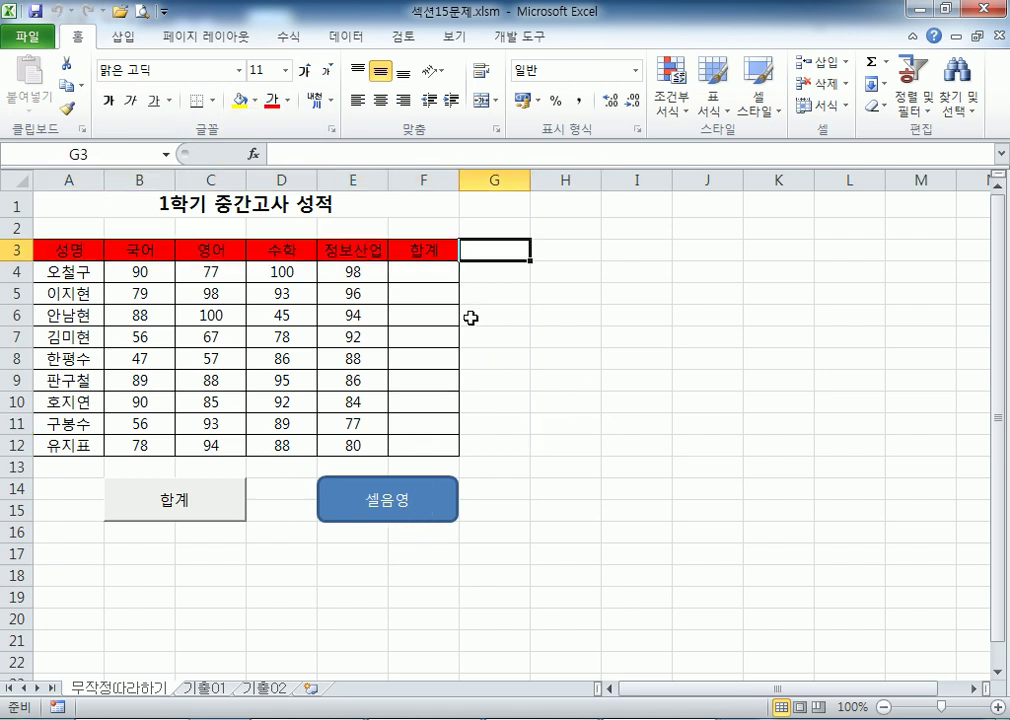
click(227, 503)
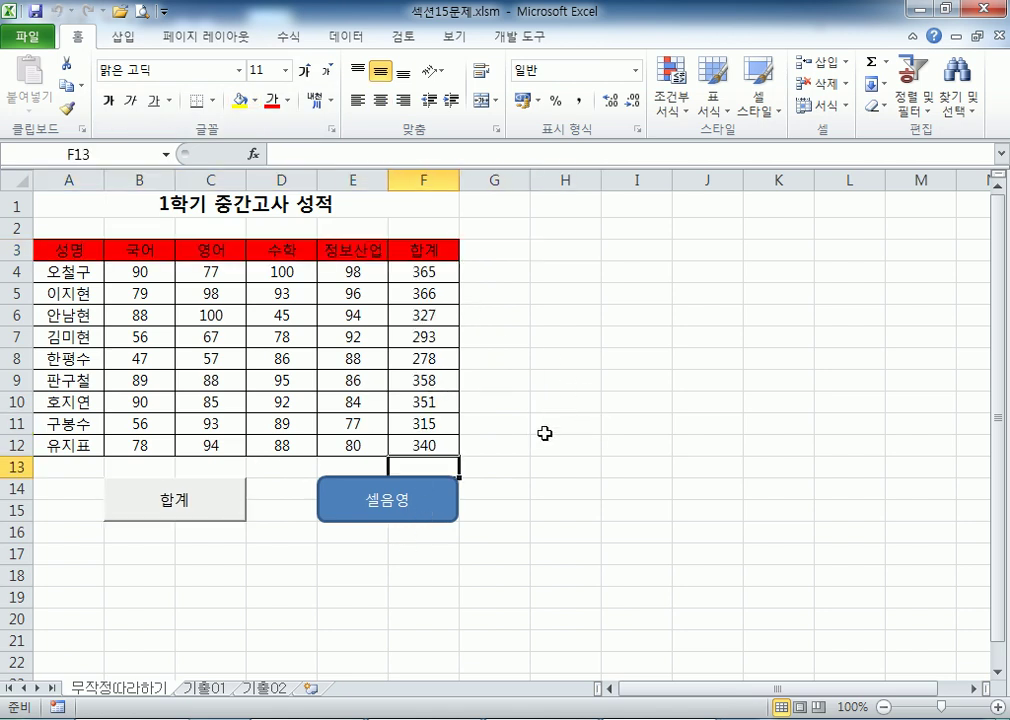
click(424, 497)
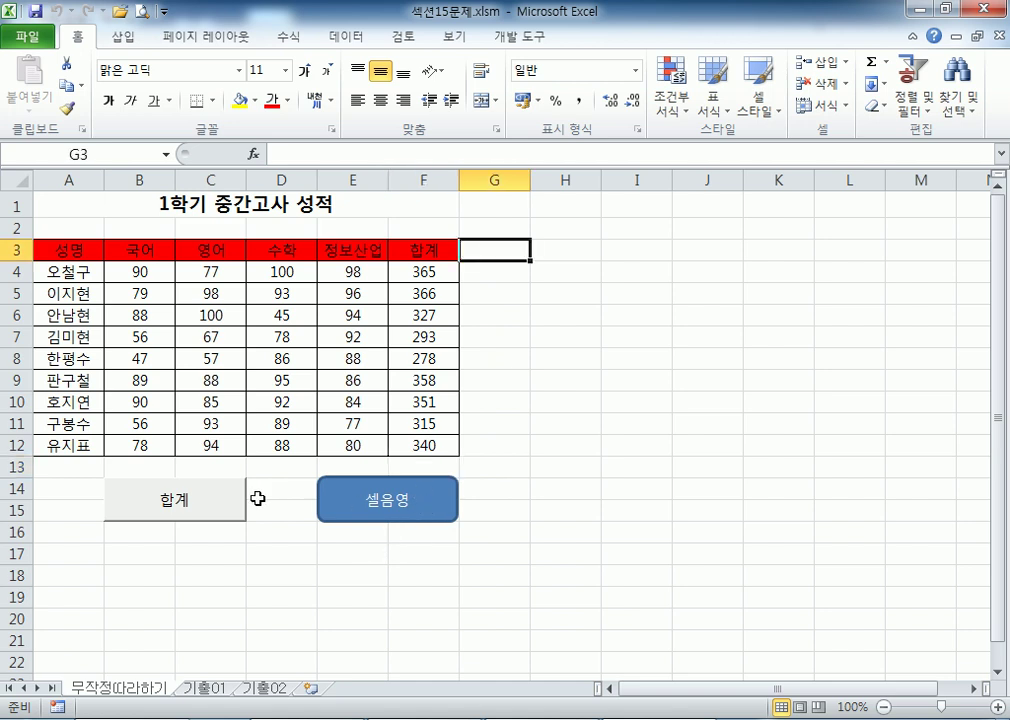
click(240, 508)
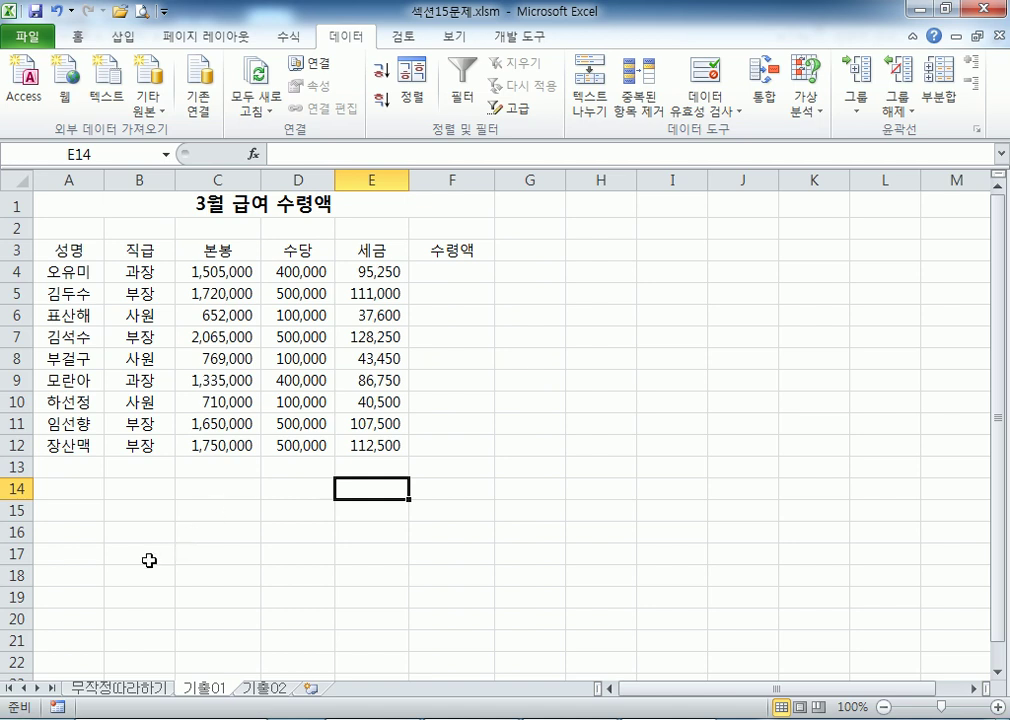
- Insert a form-control button over cells B14:C15 on the 기출01 sheet without recording a macro for it
drag(113, 495, 201, 516)
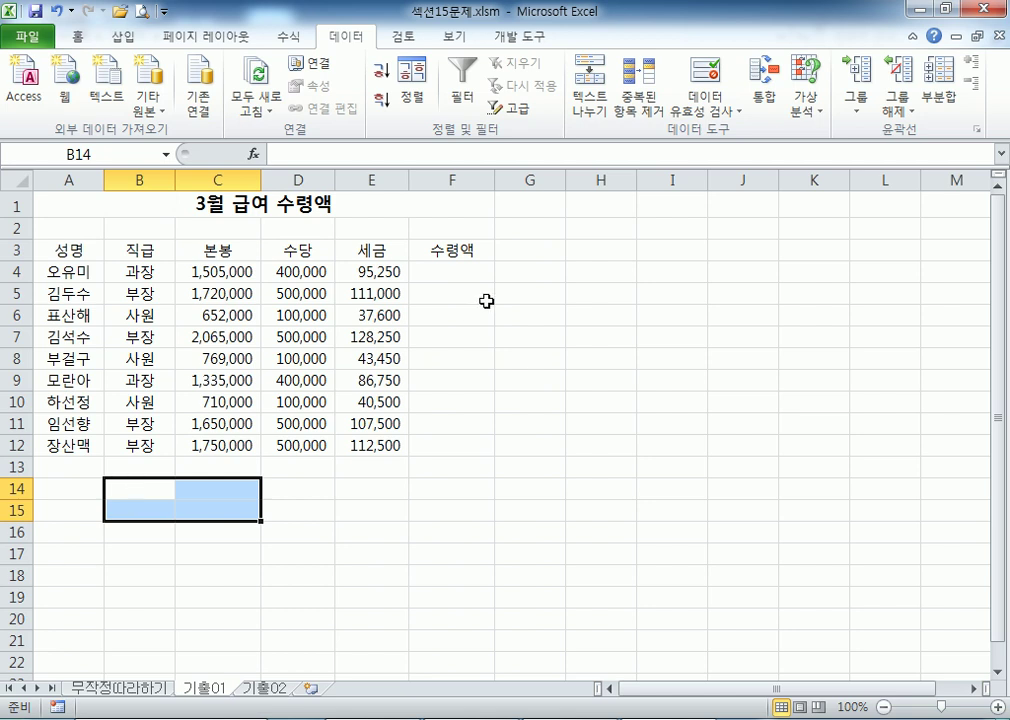
drag(132, 490, 223, 512)
click(518, 37)
click(340, 100)
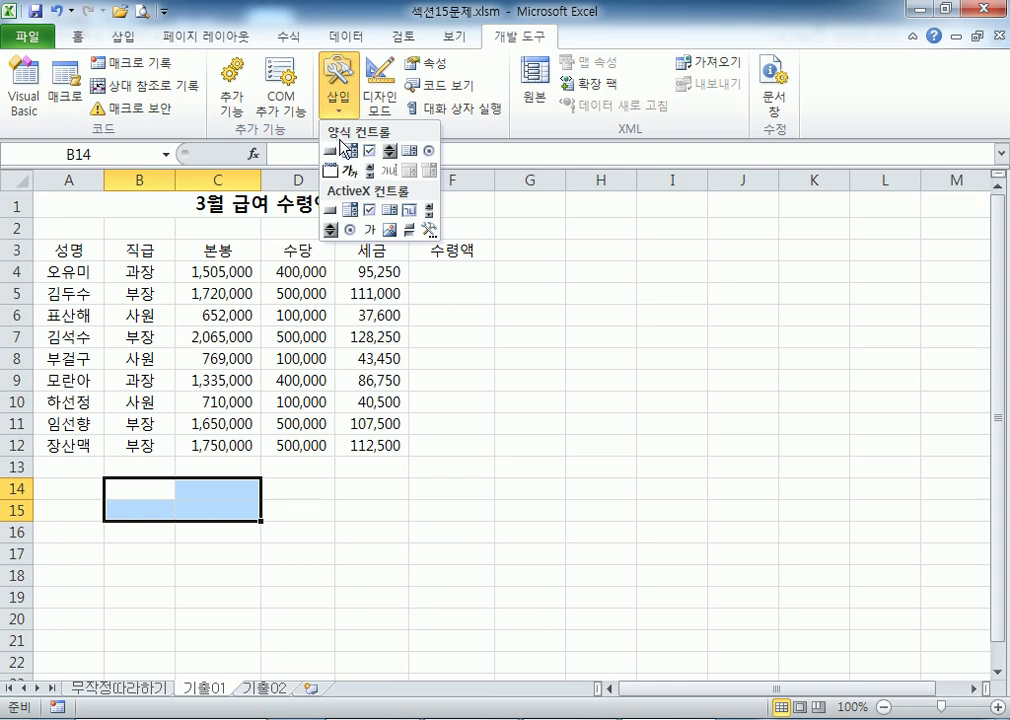
click(333, 151)
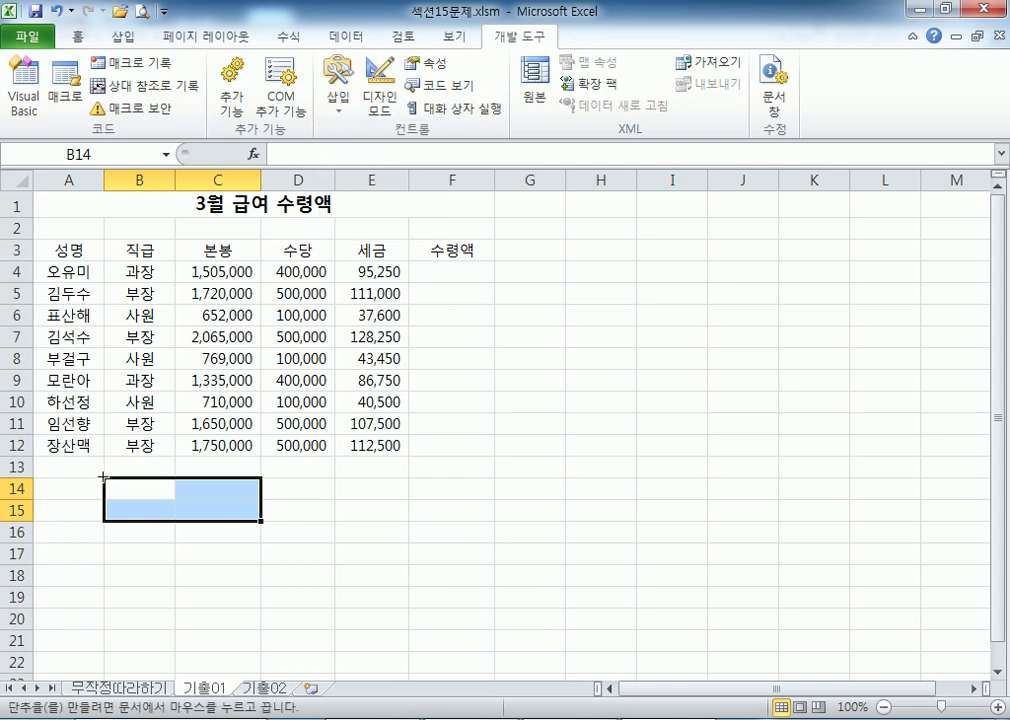
drag(103, 477, 240, 521)
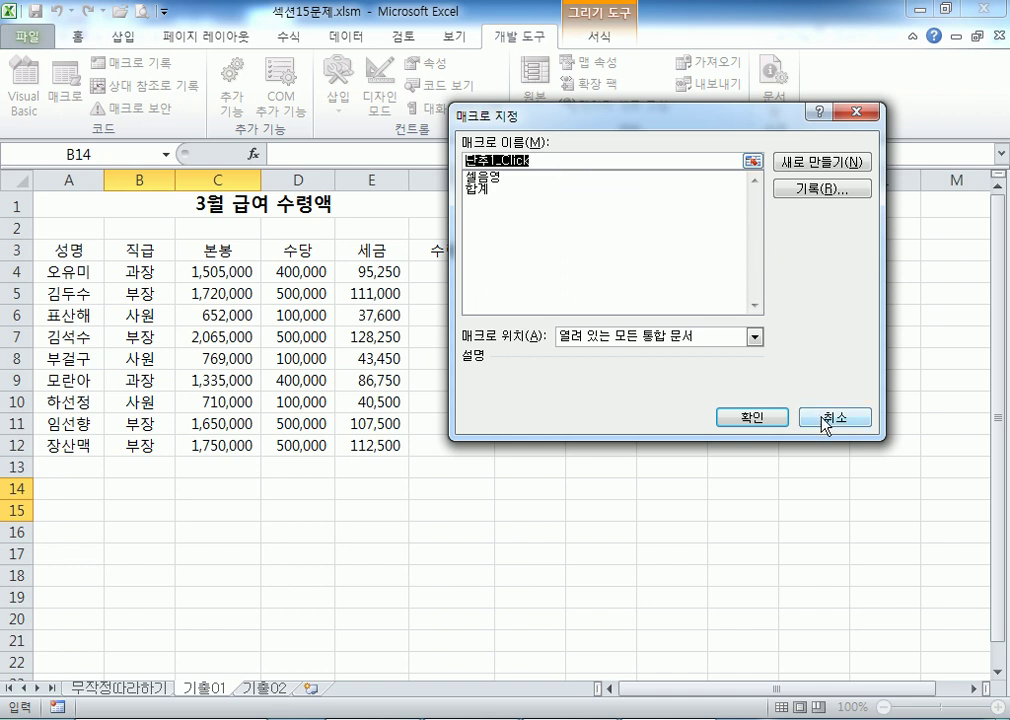
click(818, 190)
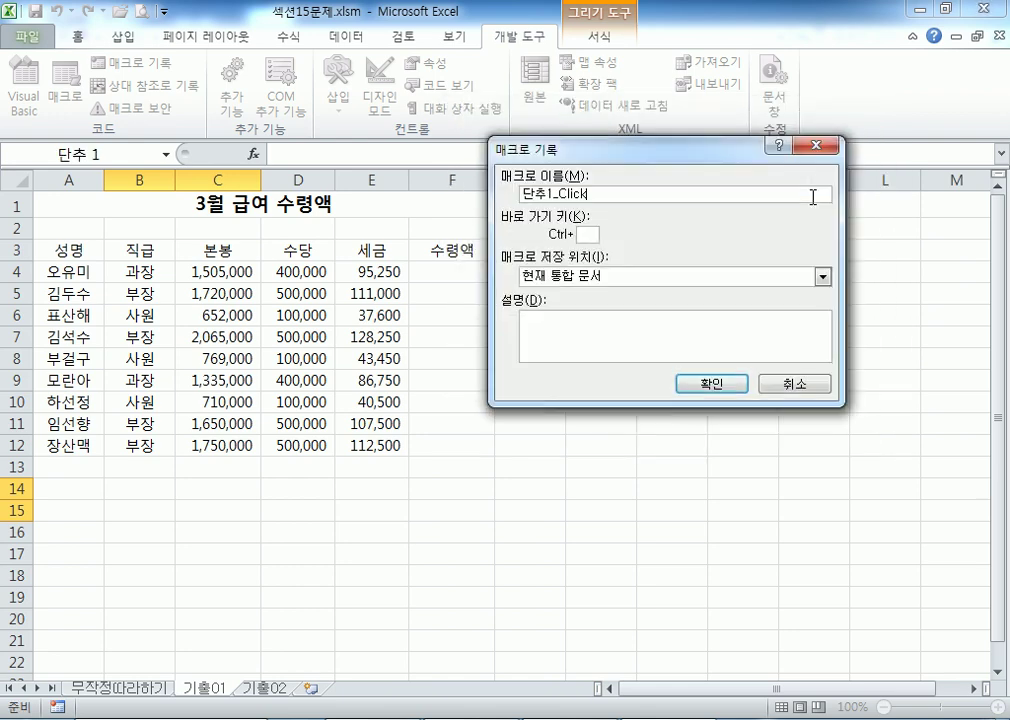
click(786, 386)
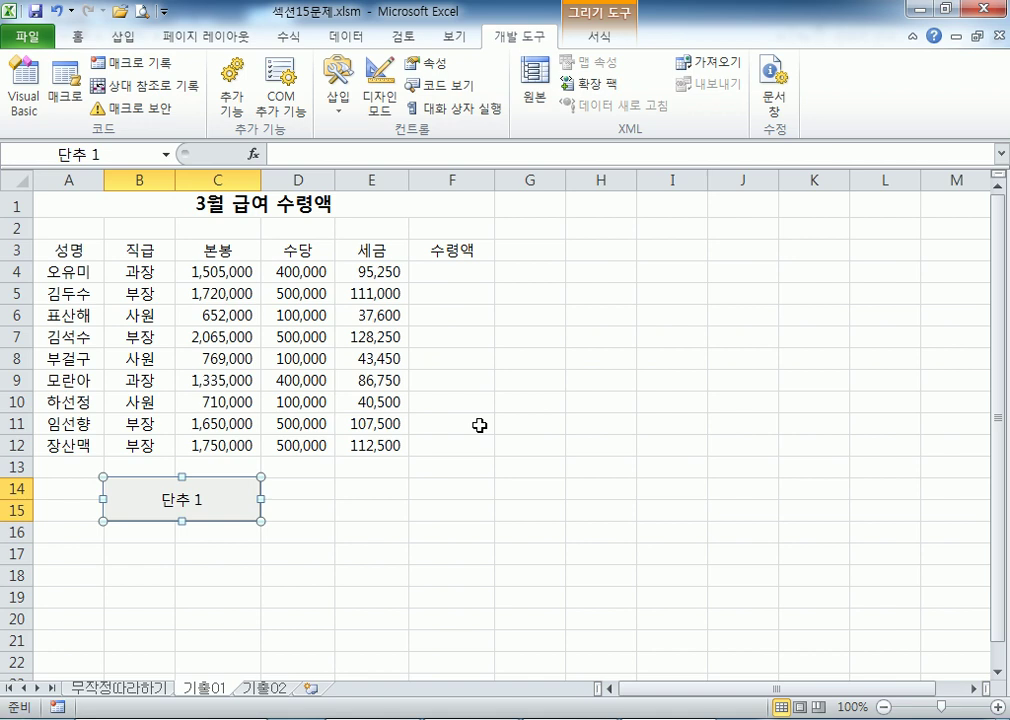
- Label the button over B14:C15 수령액
text(수령아)
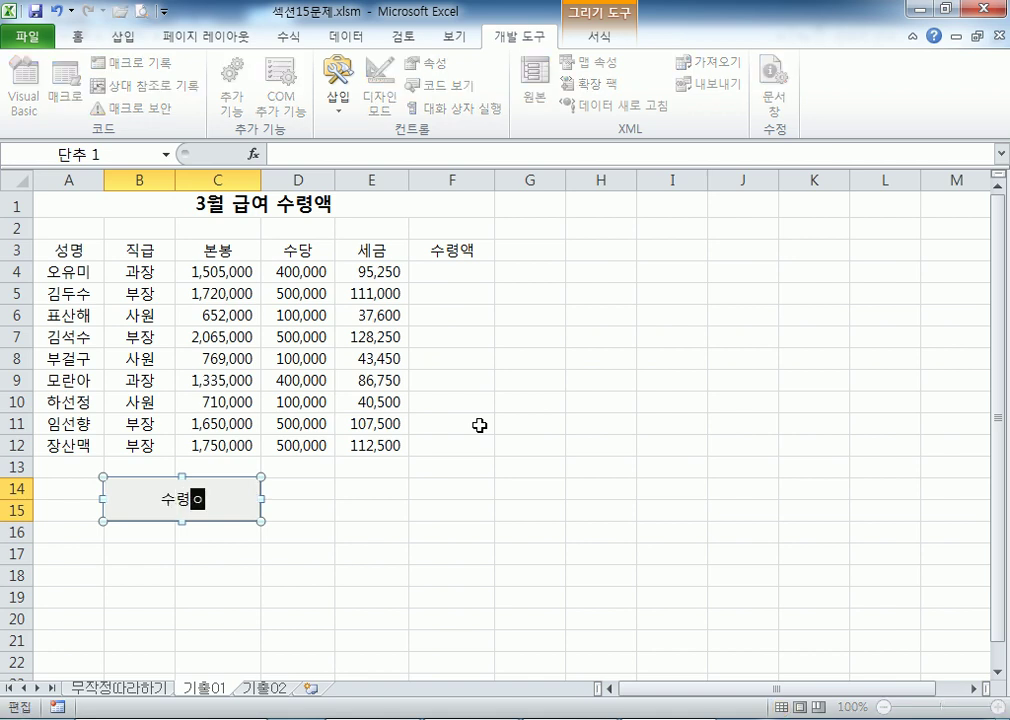
right_click(250, 487)
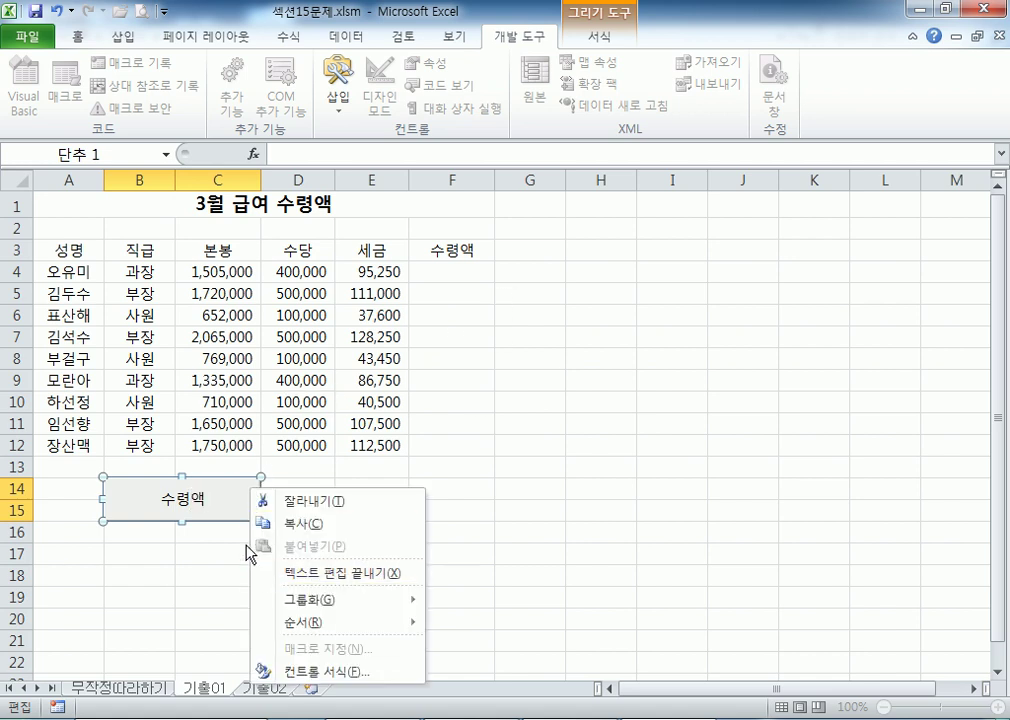
click(234, 511)
click(370, 530)
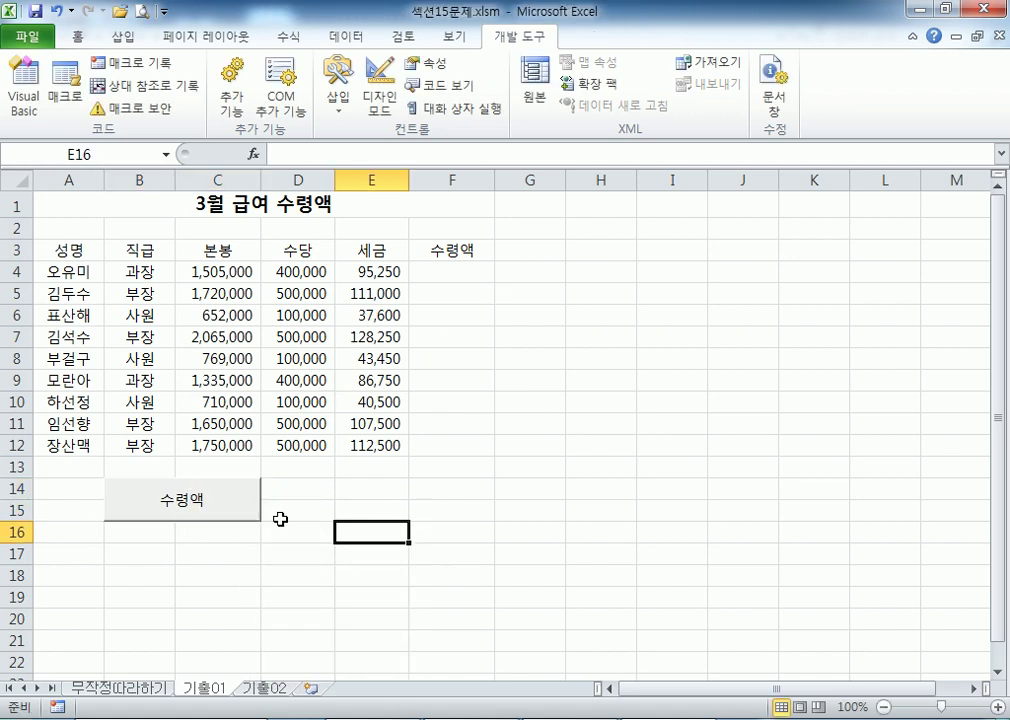
right_click(255, 512)
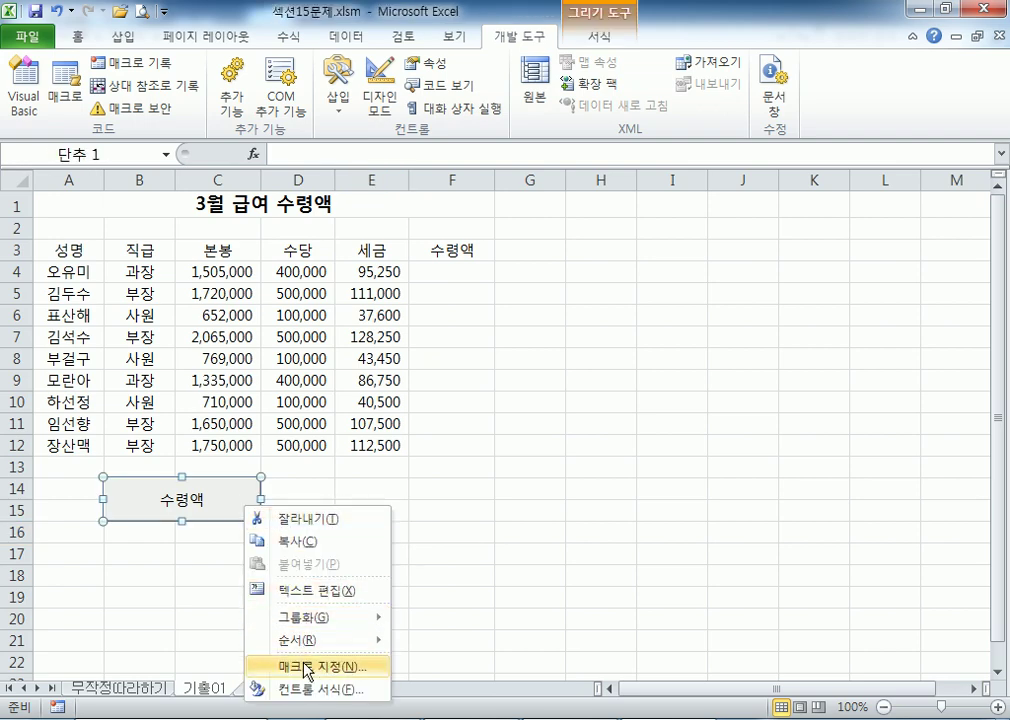
click(306, 667)
drag(412, 400, 855, 193)
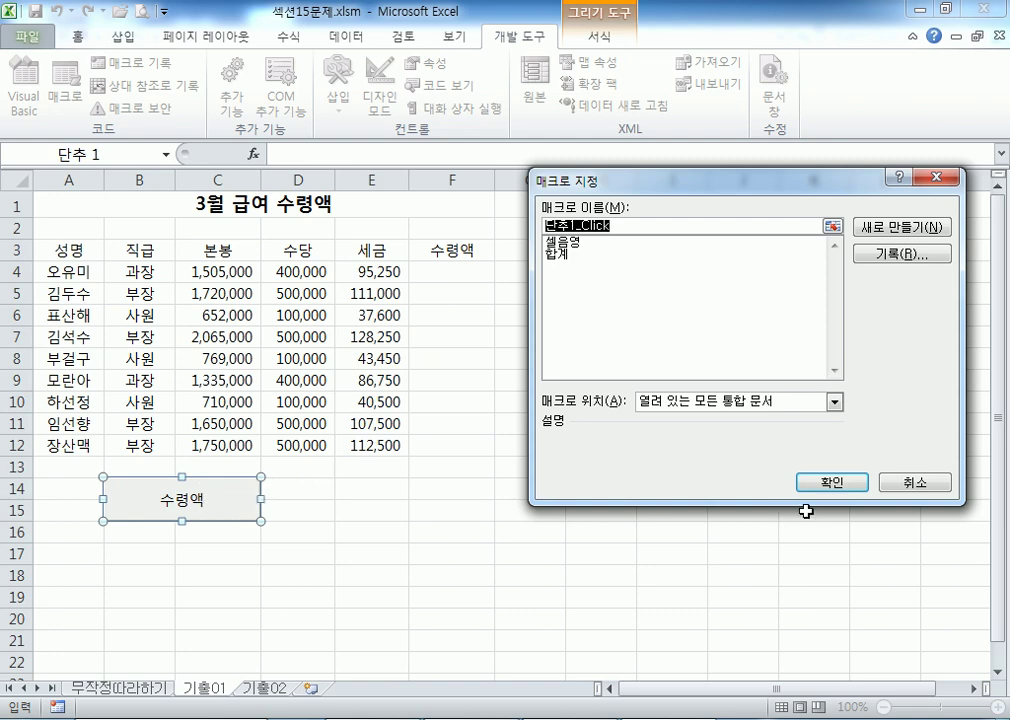
click(830, 479)
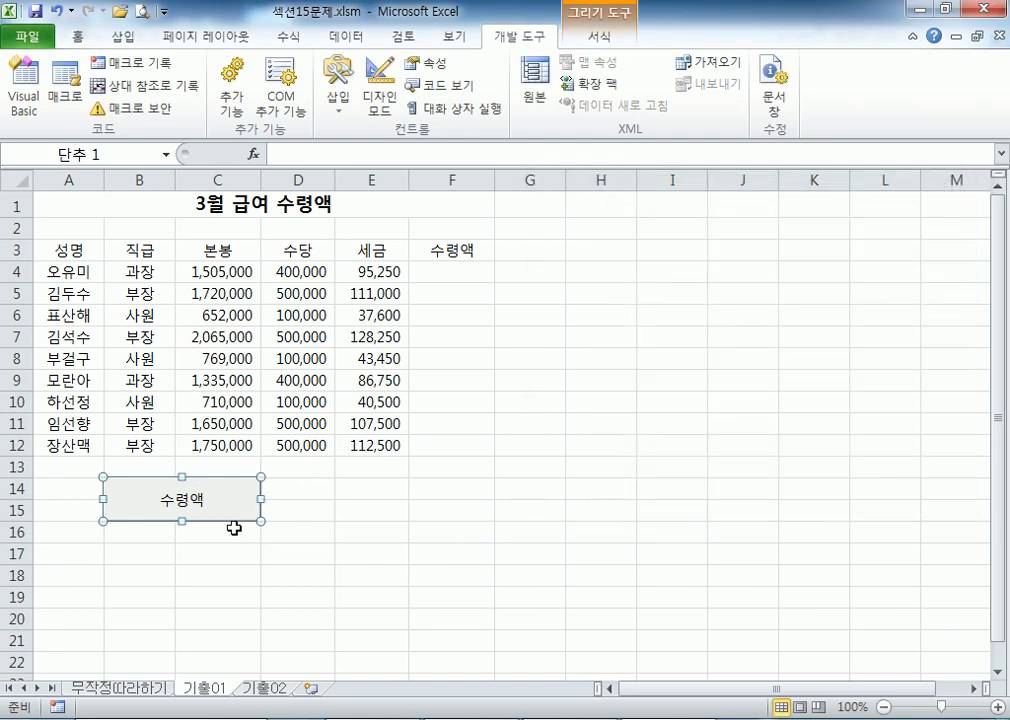
- Name the macro assigned to the 수령액 button 수령액 and start recording it in the current workbook
right_click(258, 492)
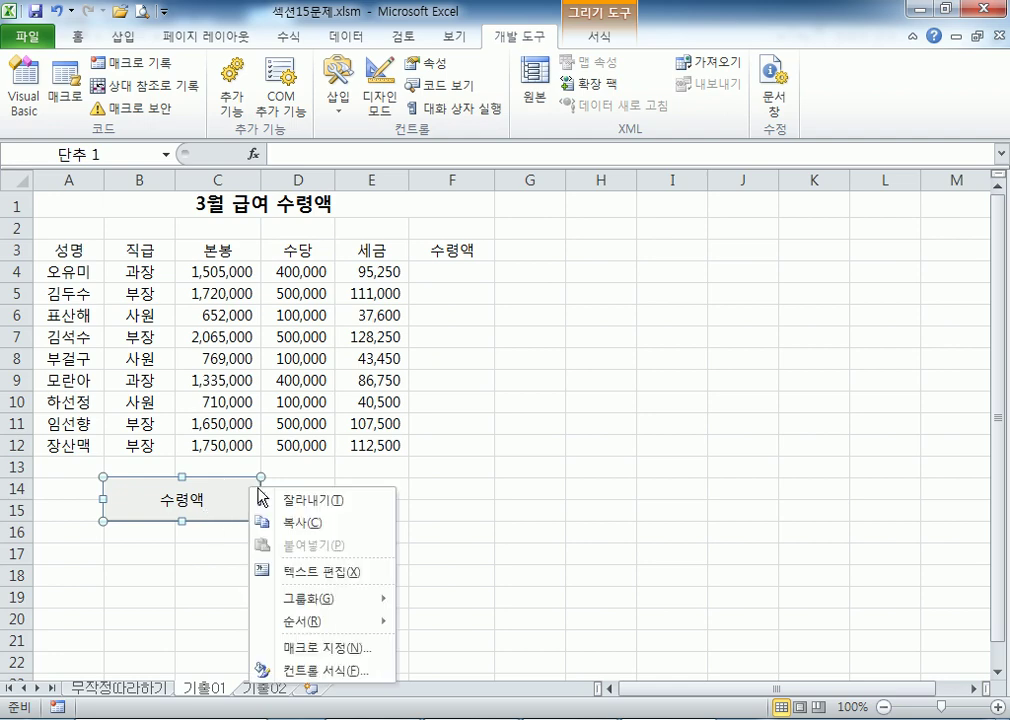
click(330, 647)
drag(398, 405, 717, 197)
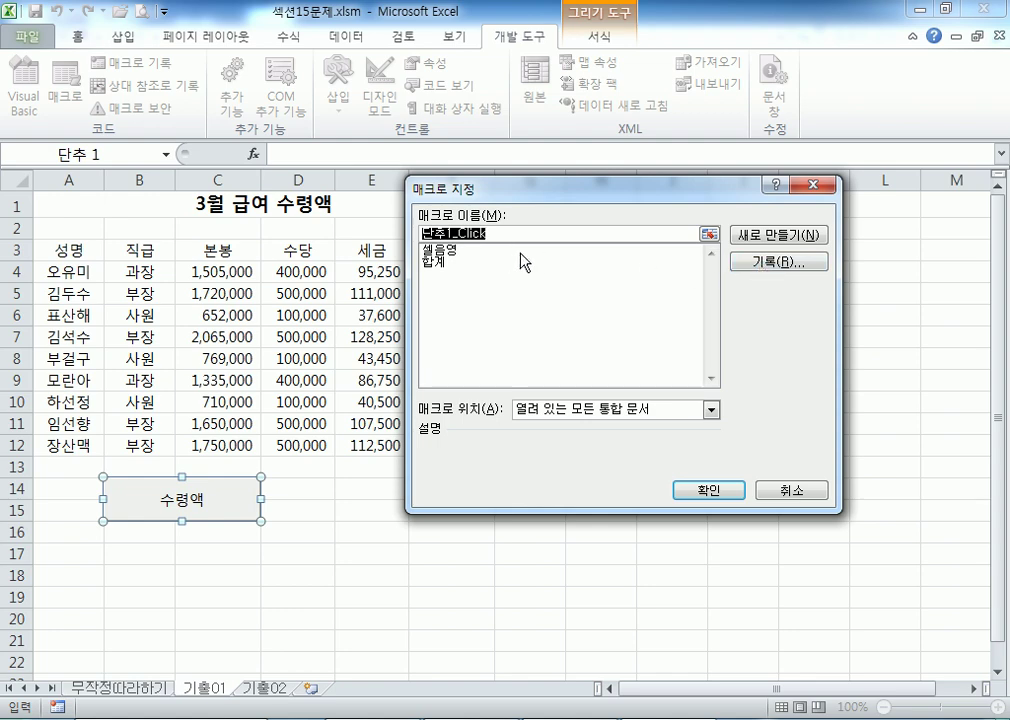
text(수령)
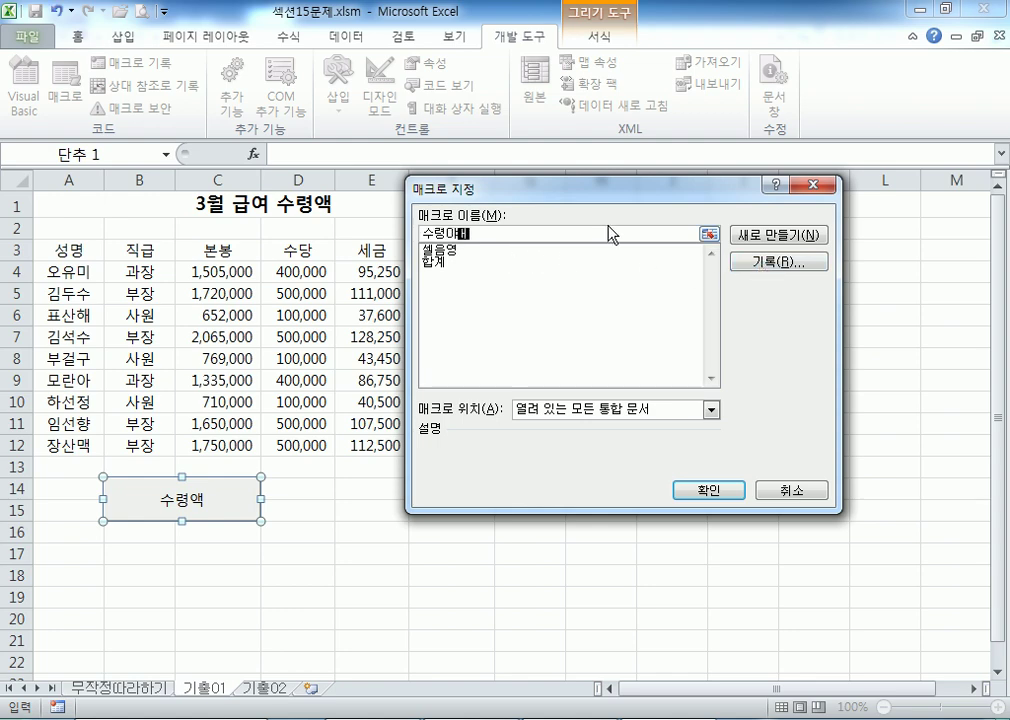
text(액)
click(757, 272)
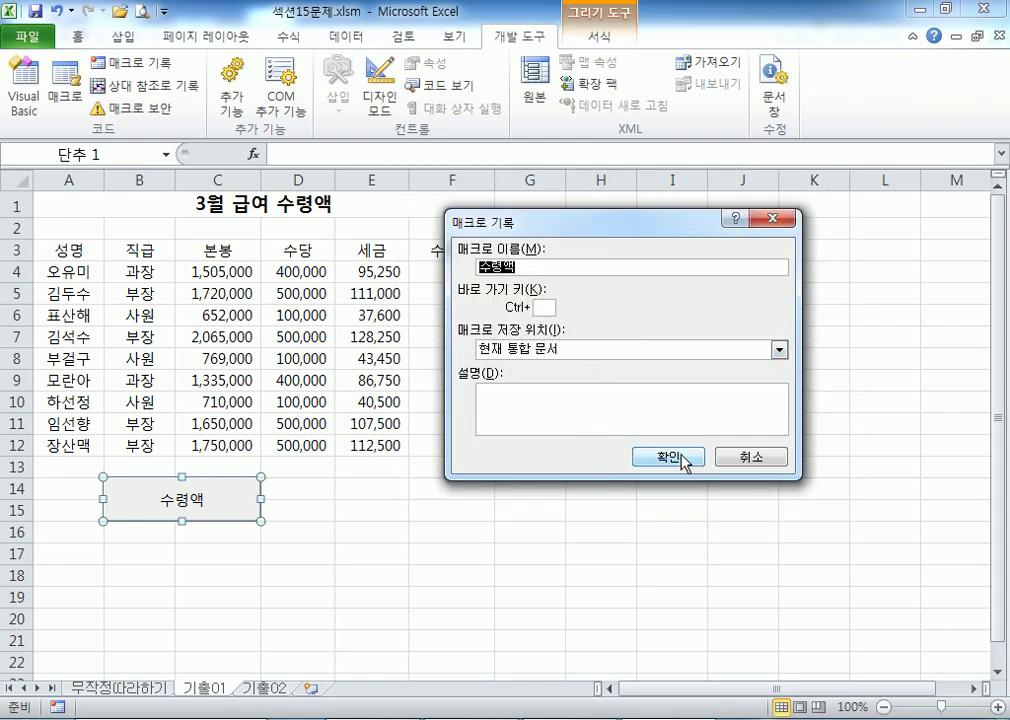
click(684, 458)
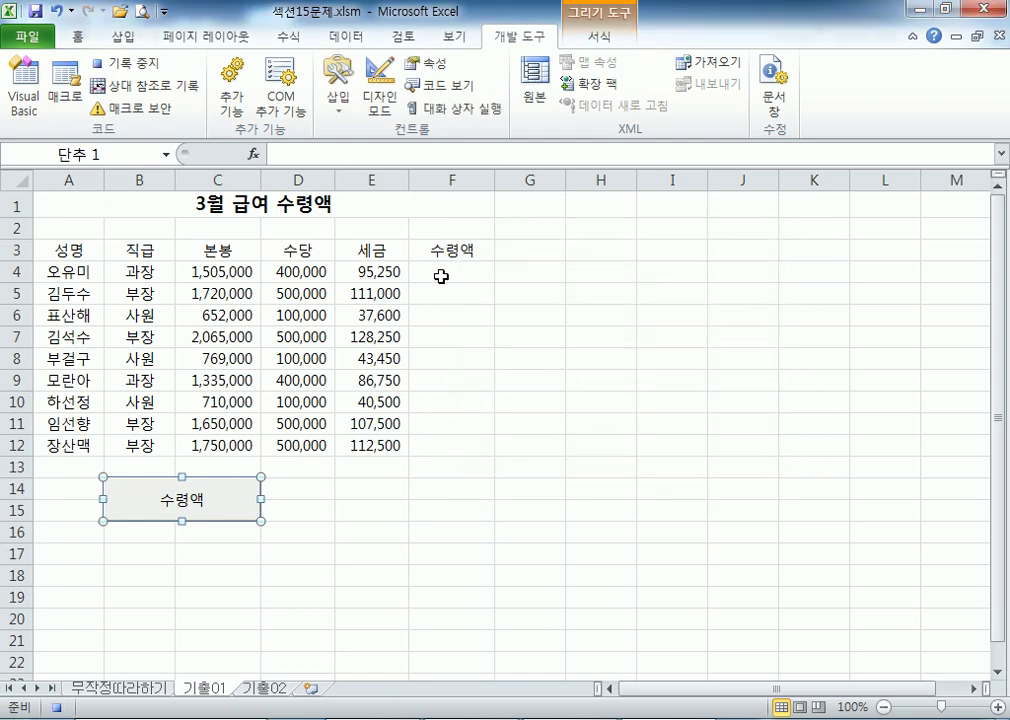
- Enter the formula =C4+D4-E4 in cell F4 of the 수령액 column
click(446, 274)
text(=)
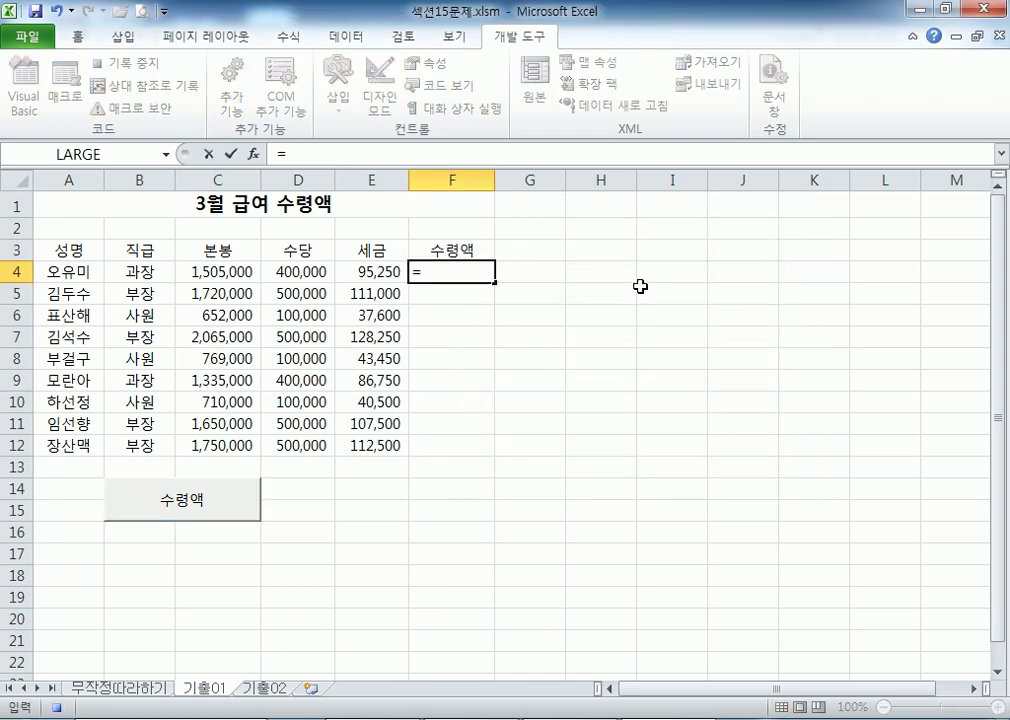
click(225, 272)
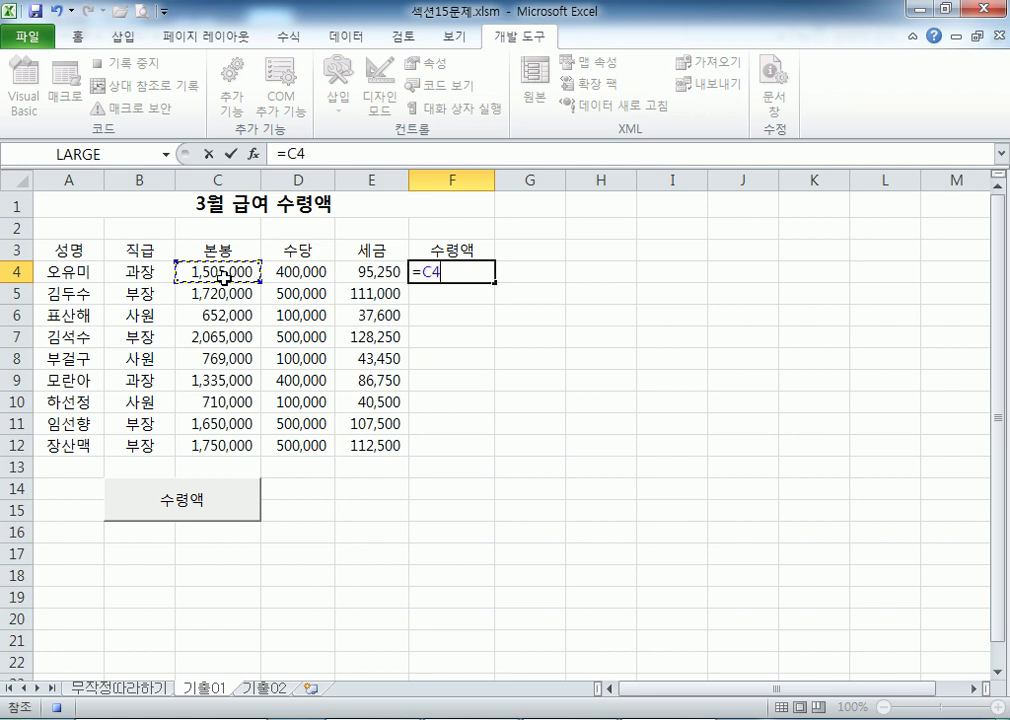
text(+)
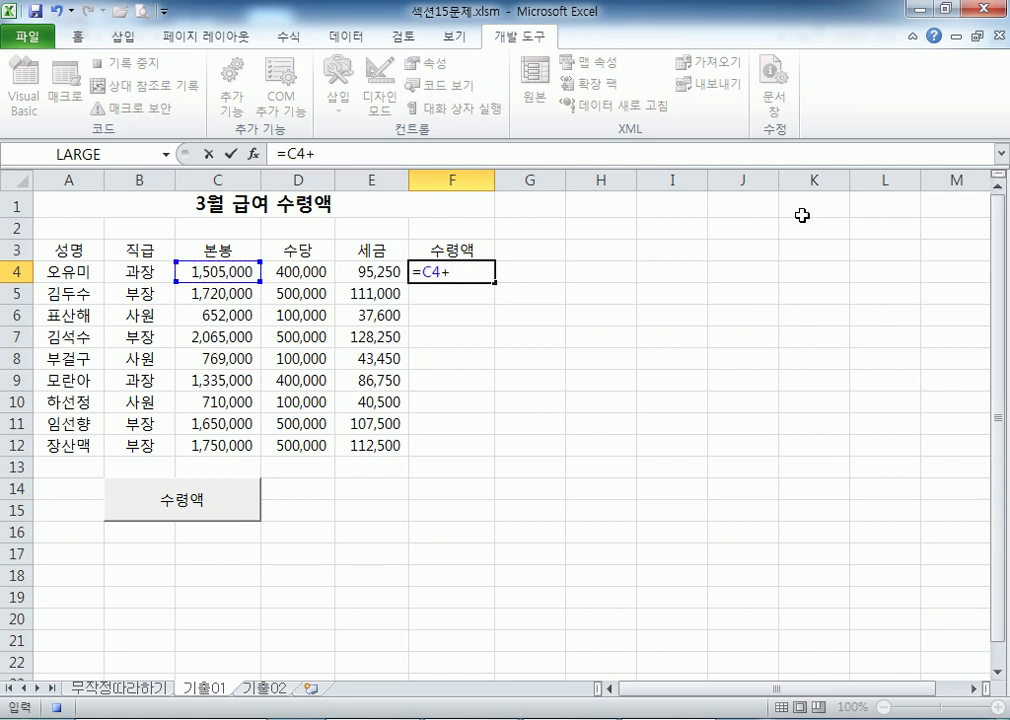
click(289, 272)
text(-)
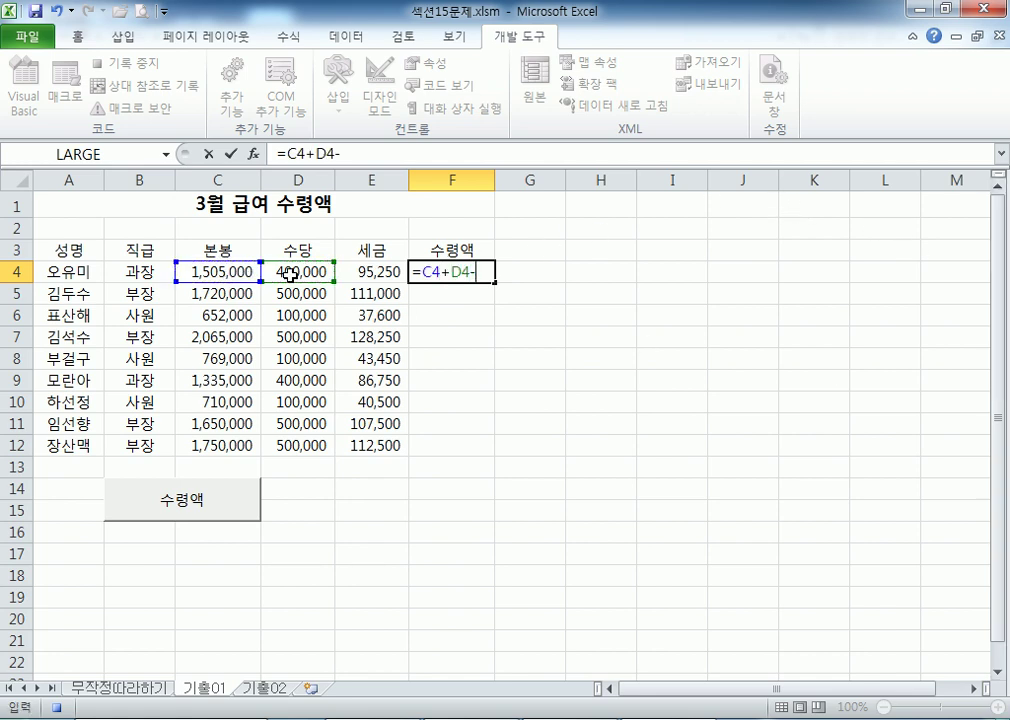
click(379, 271)
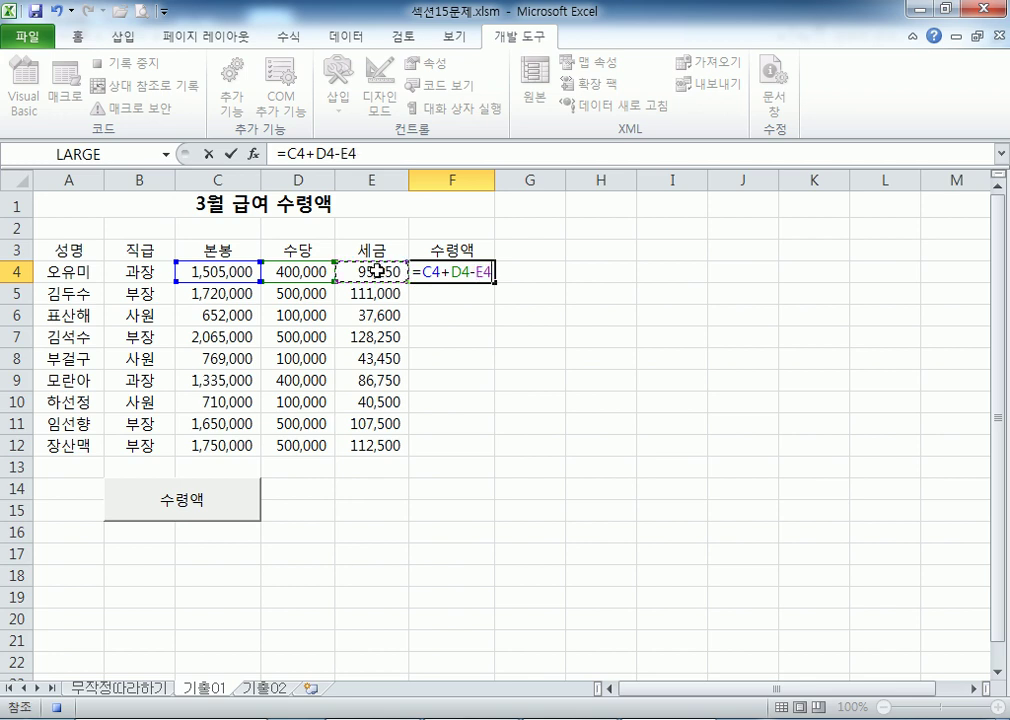
key(Return)
- Fill the F4 formula down to F12 and stop recording the 수령액 macro
click(472, 274)
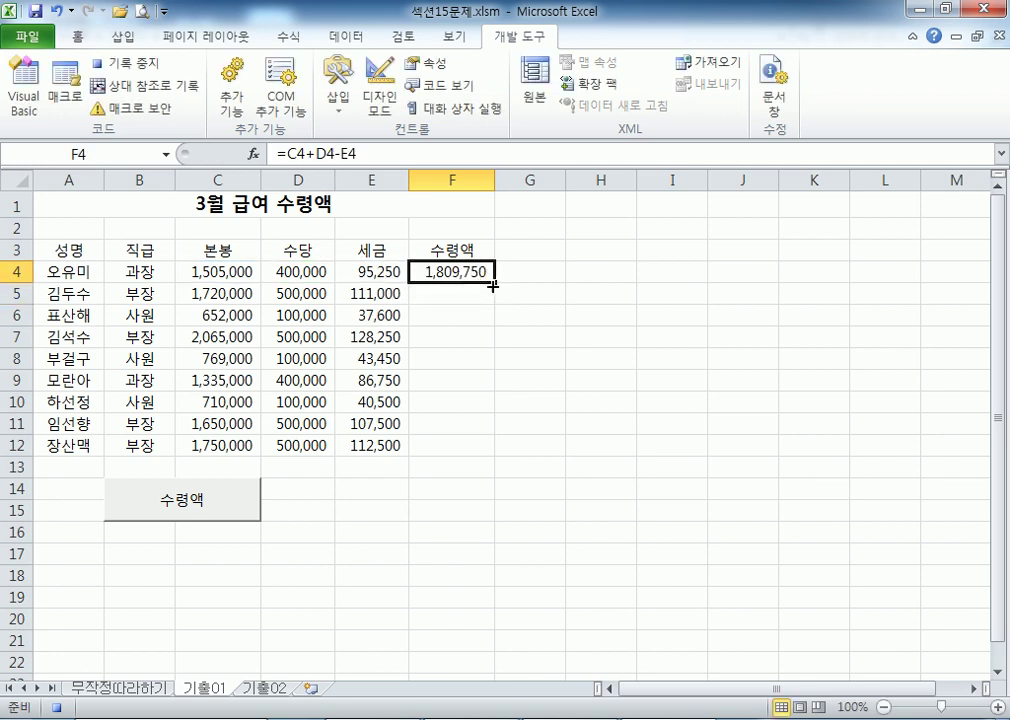
drag(493, 286, 481, 452)
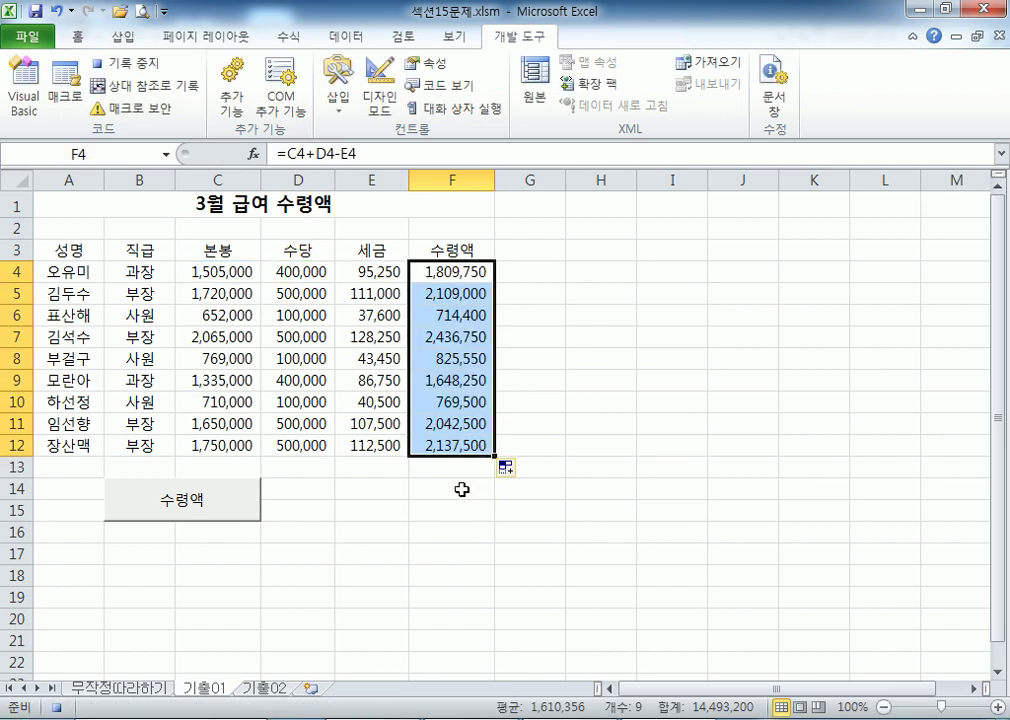
click(447, 470)
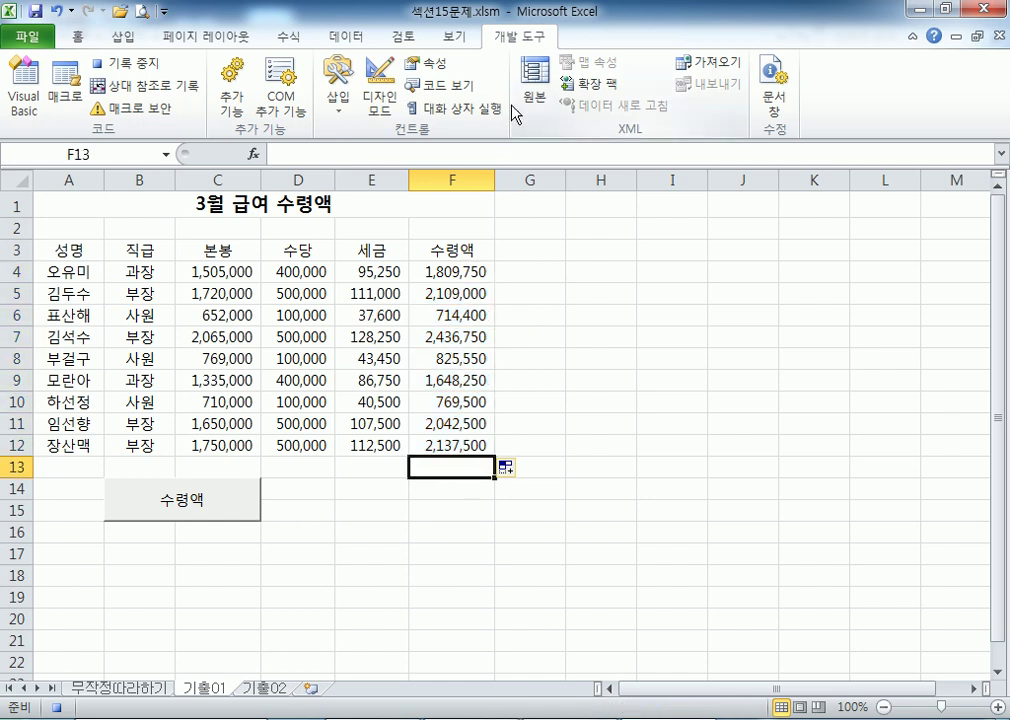
click(118, 63)
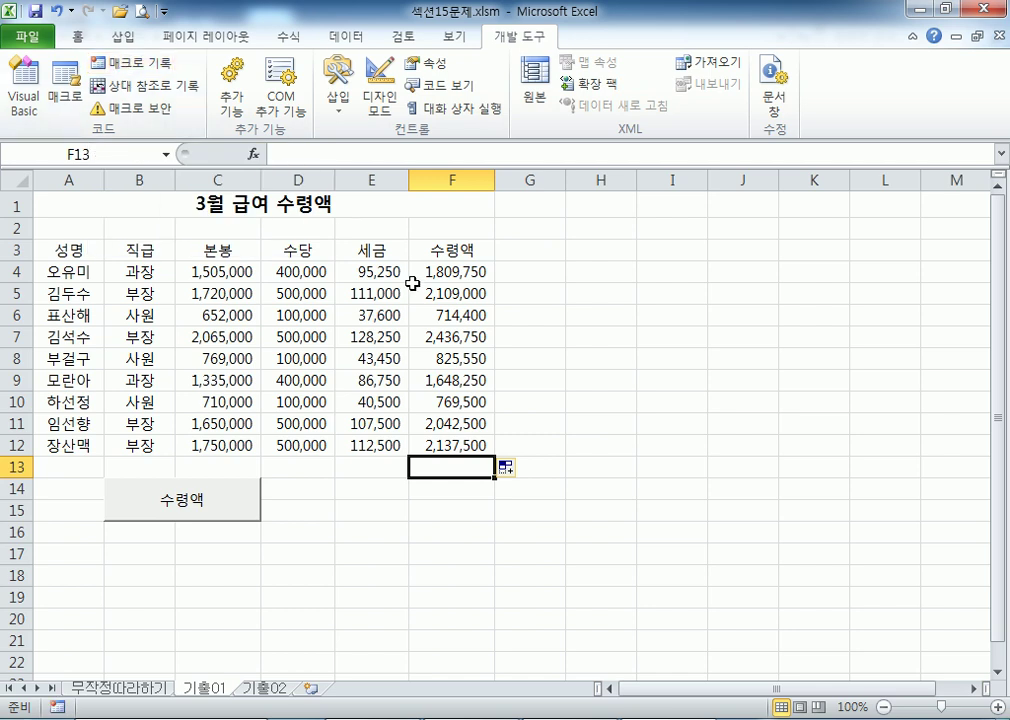
- Clear the results in F4:F12 and test the 수령액 macro from its button
drag(462, 272, 468, 445)
key(Delete)
click(672, 508)
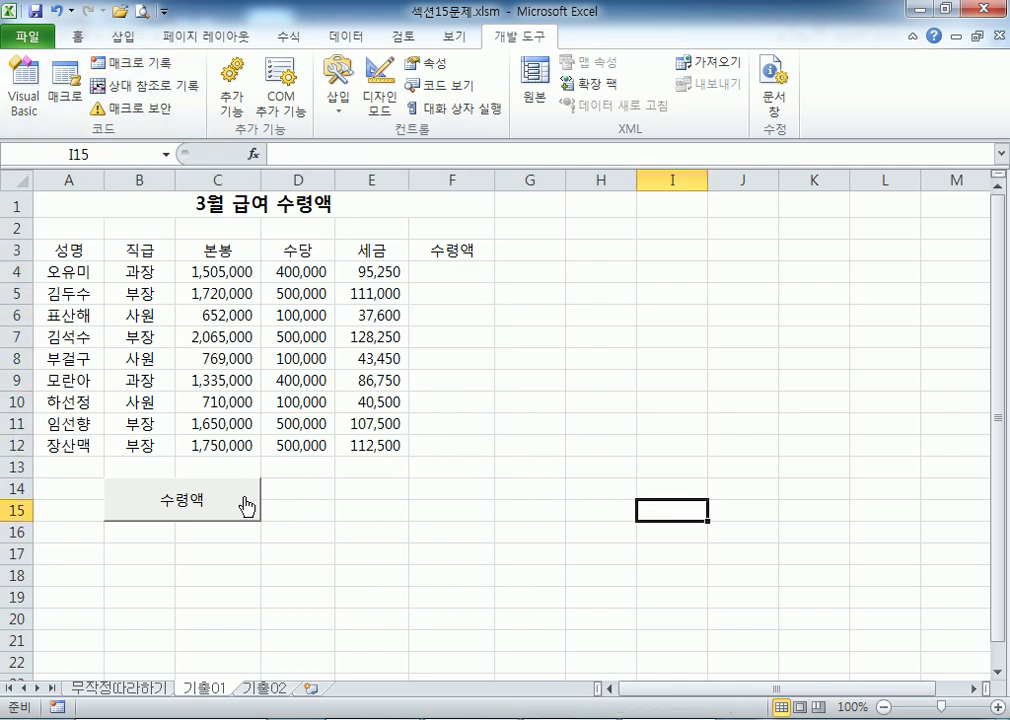
click(246, 507)
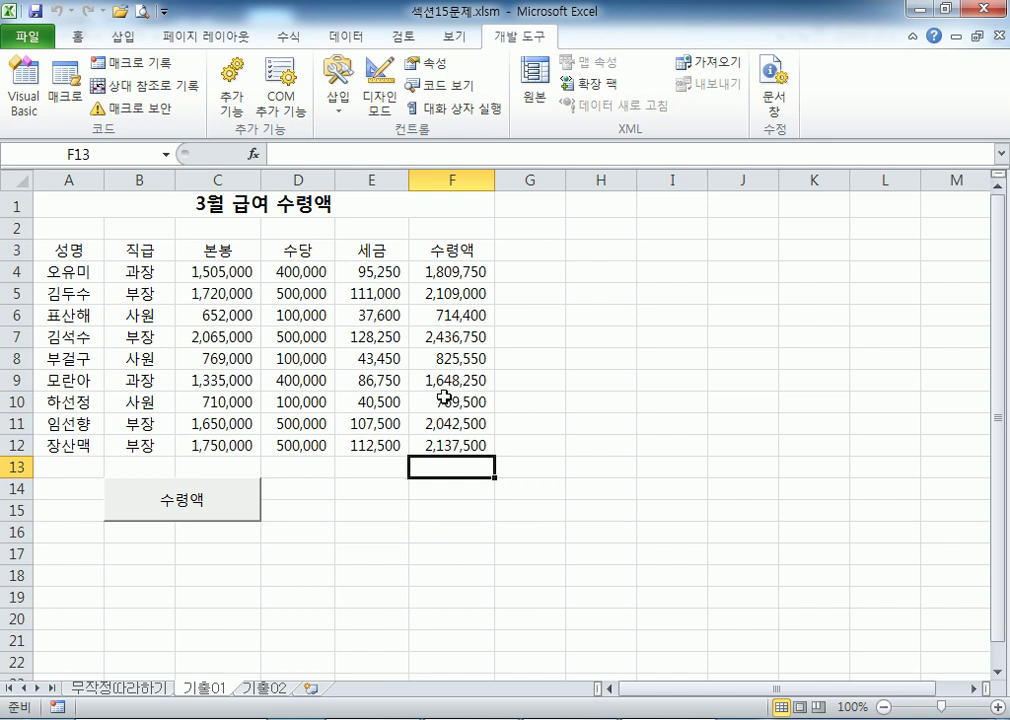
drag(65, 250, 440, 450)
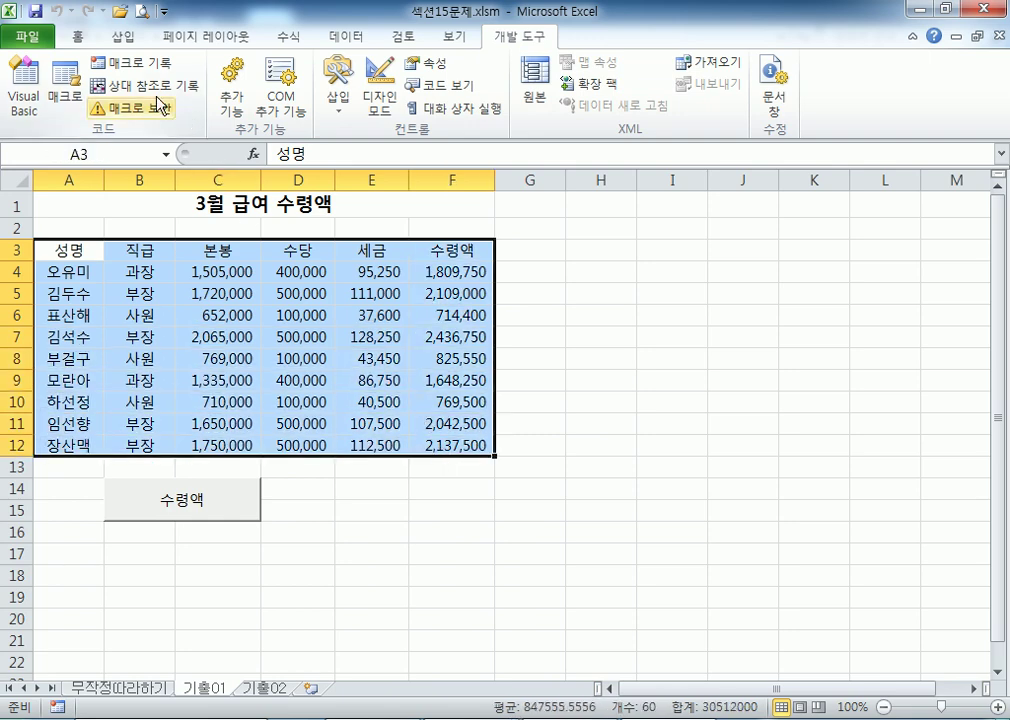
click(80, 37)
click(211, 100)
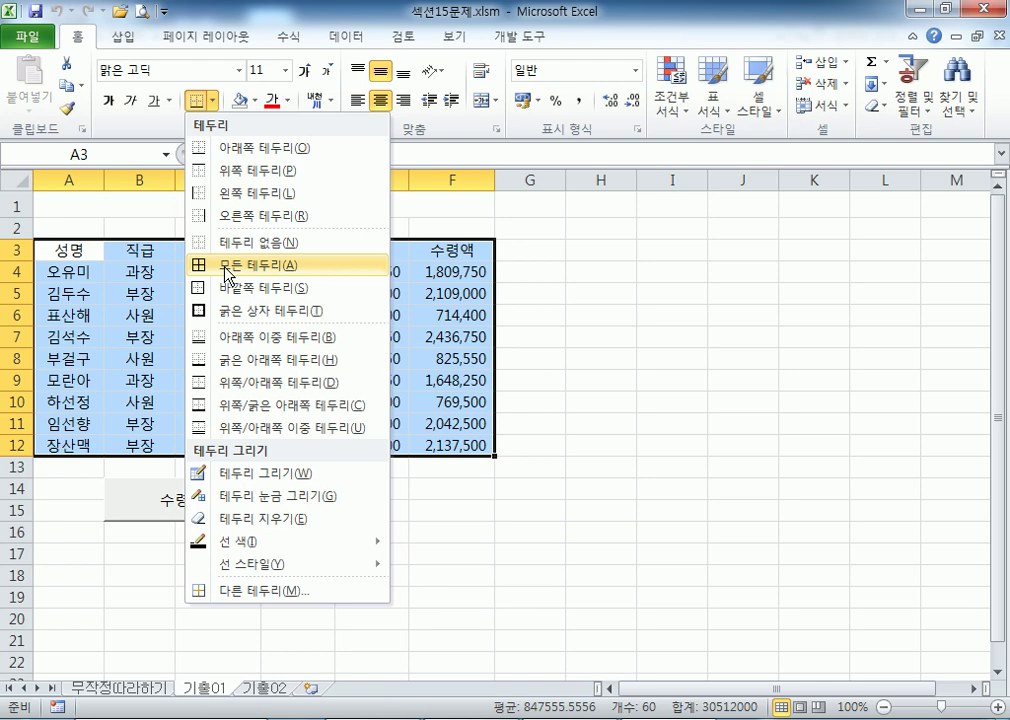
click(510, 210)
click(409, 205)
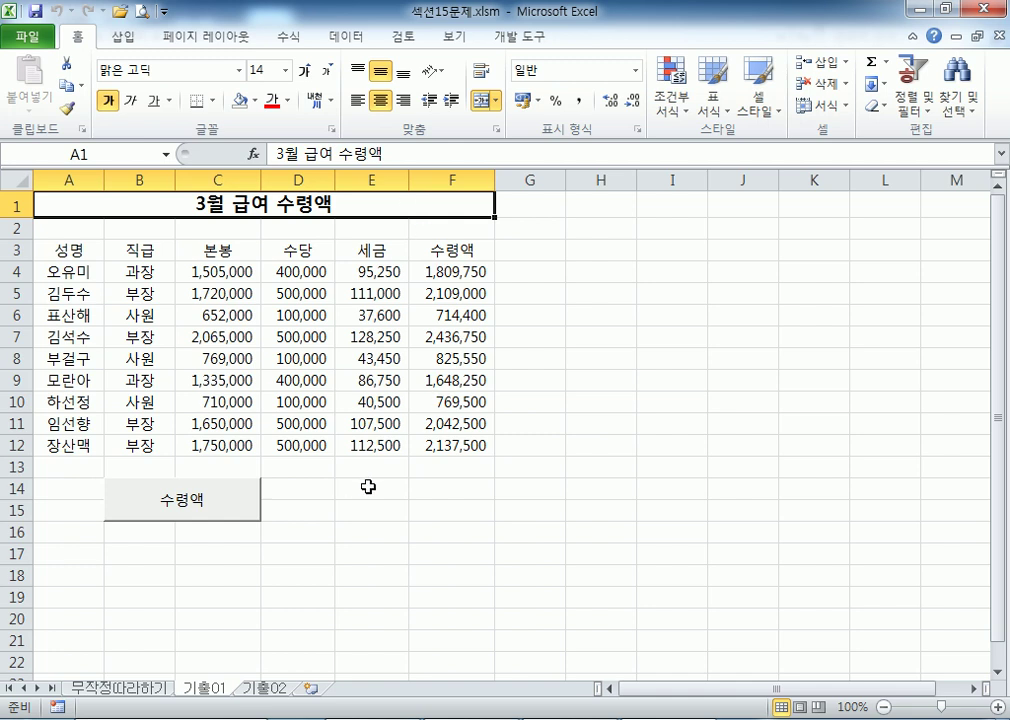
- Insert a bevel shape over cells E14:F15 and label it 서식
drag(368, 486, 441, 512)
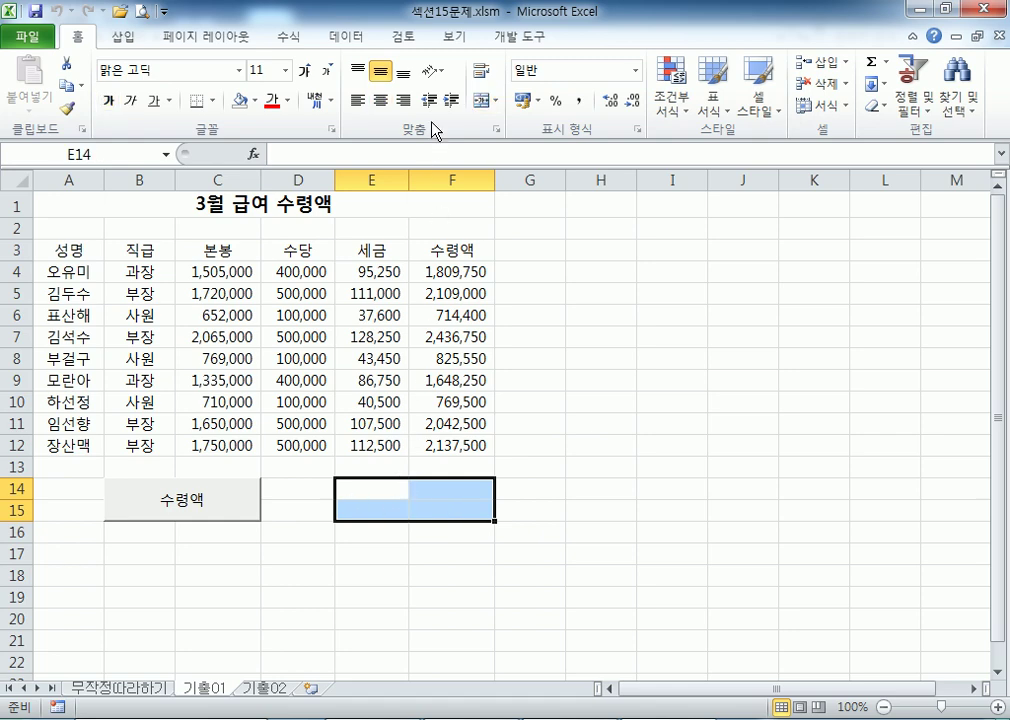
click(130, 37)
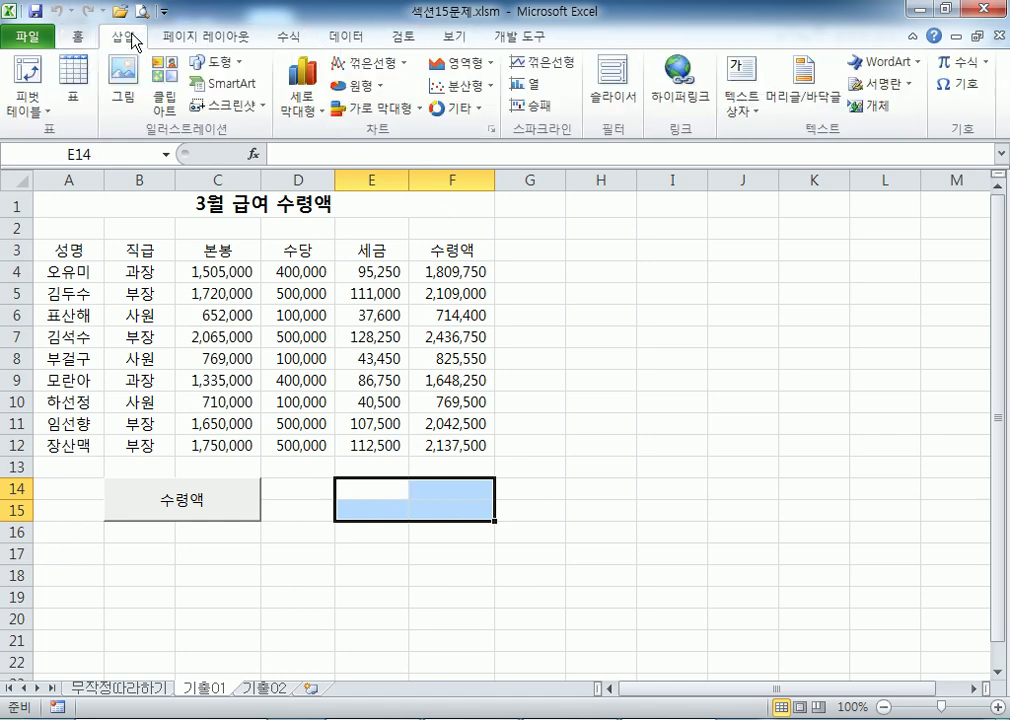
click(212, 60)
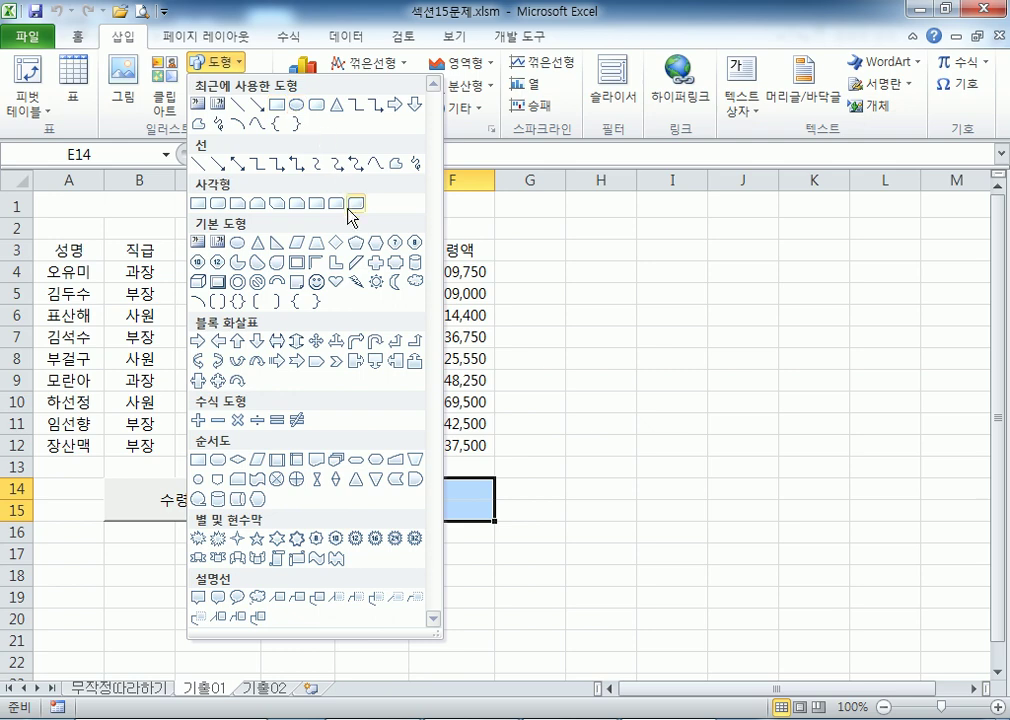
click(216, 285)
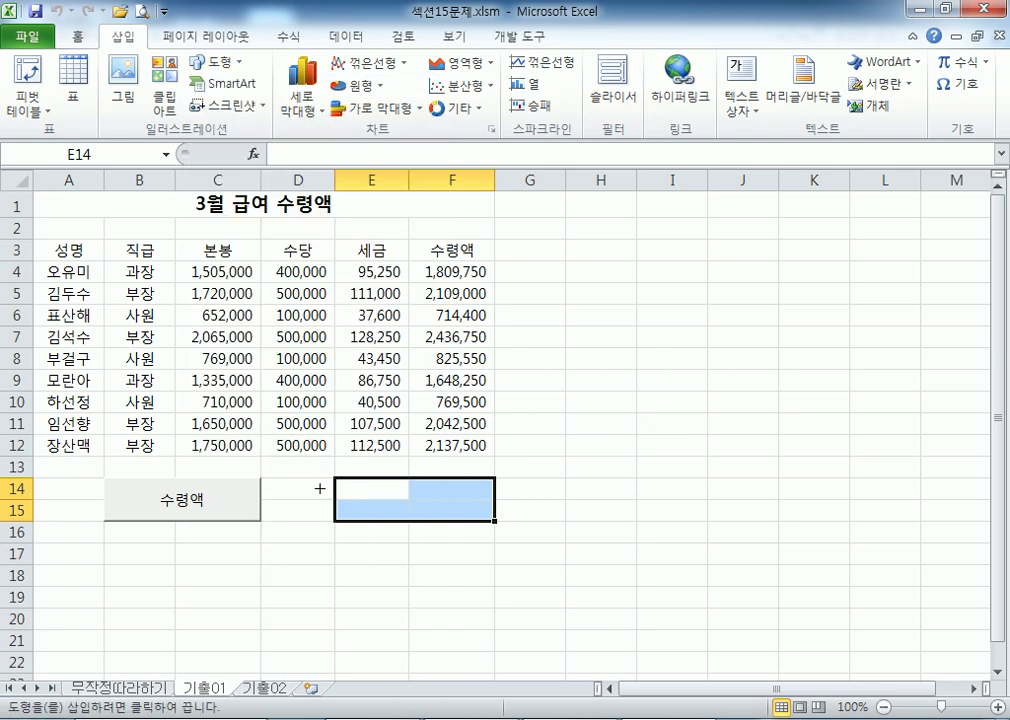
drag(334, 478, 496, 521)
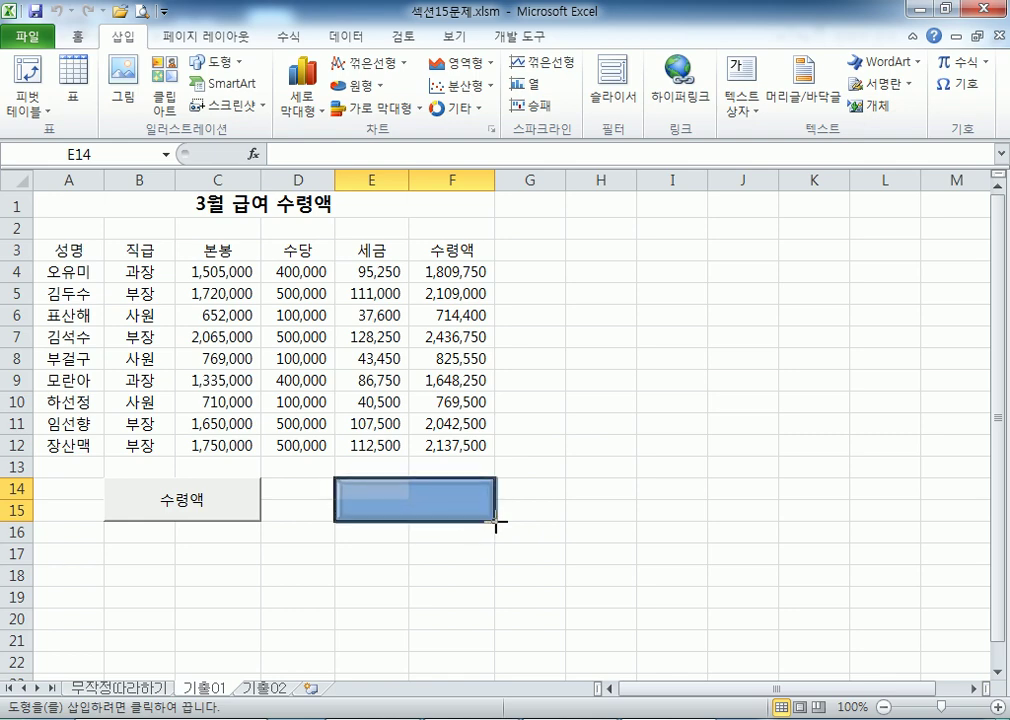
drag(495, 521, 495, 521)
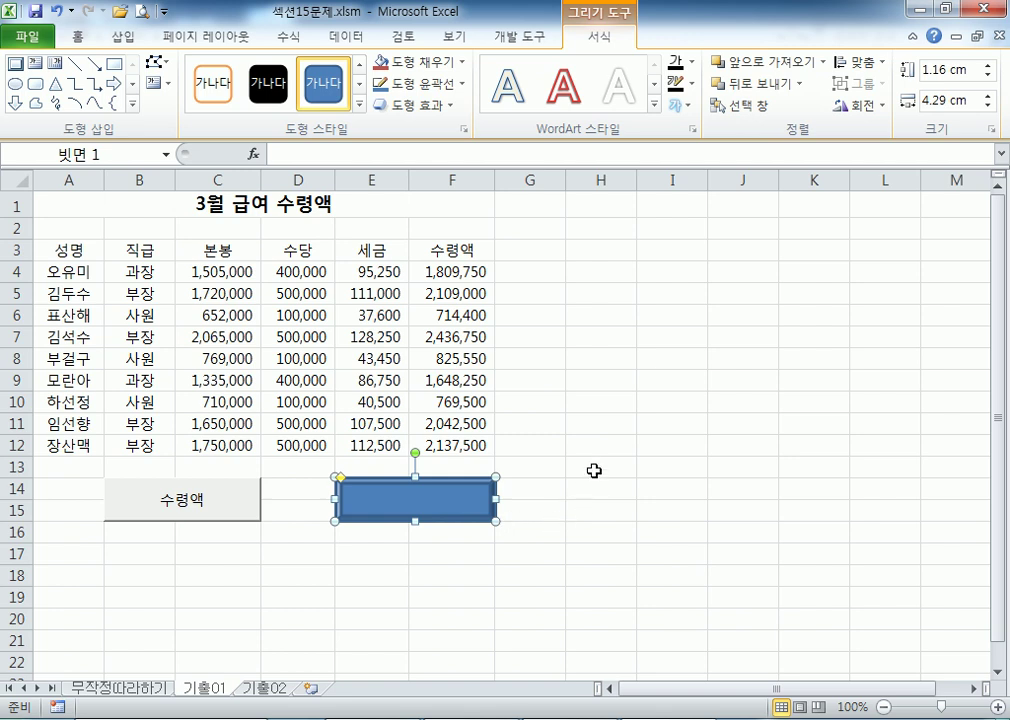
text(서시)
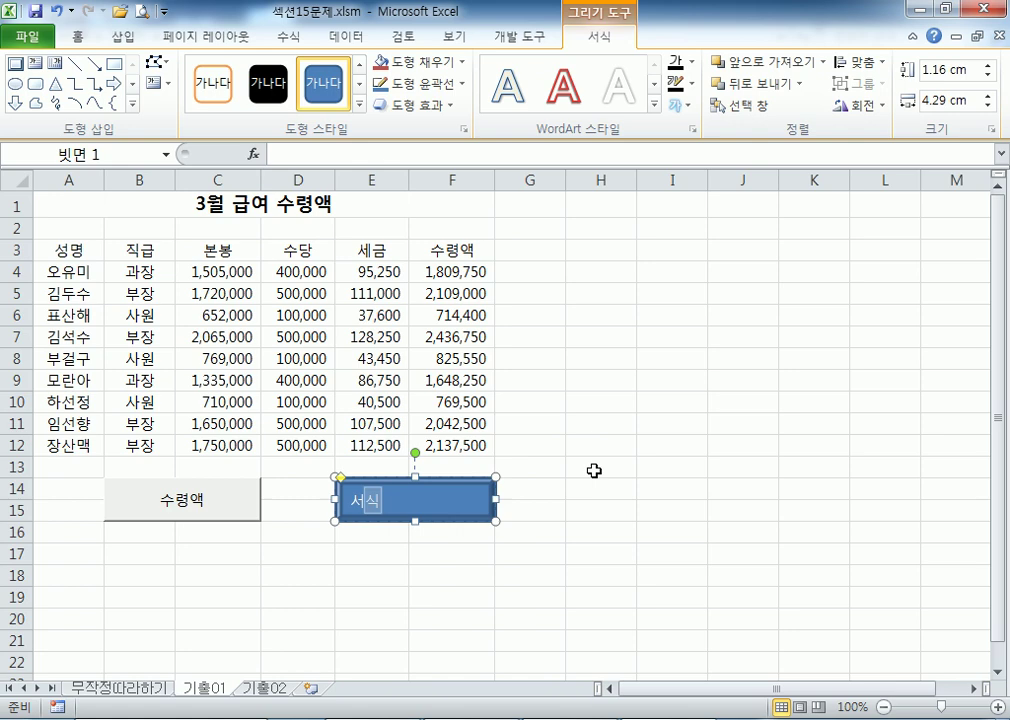
click(471, 482)
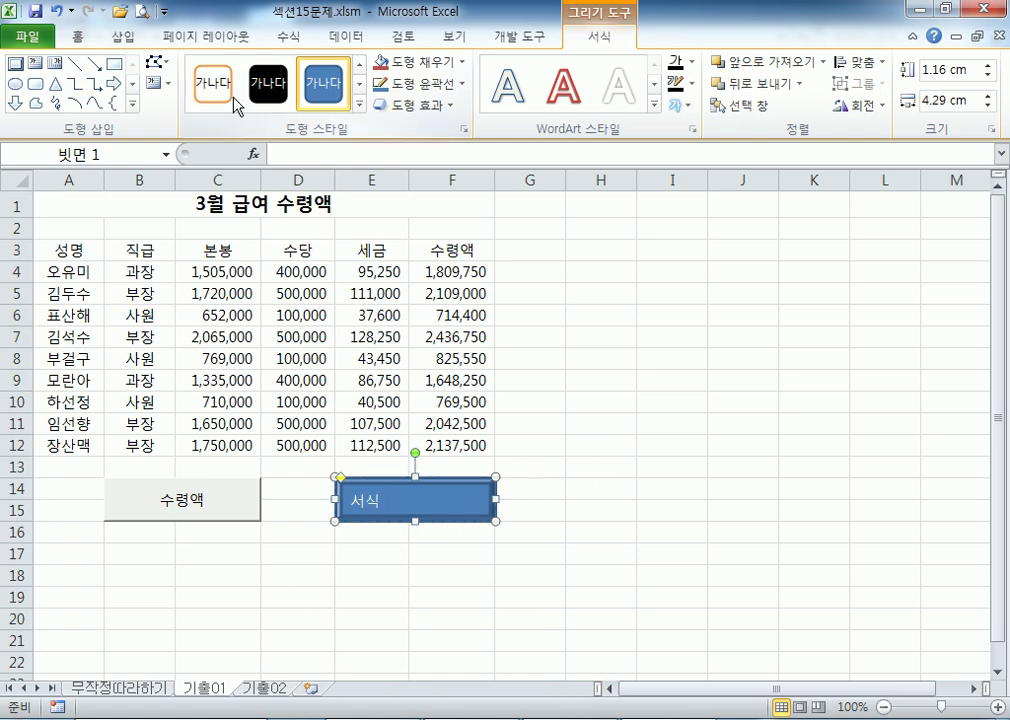
- Try centring the 서식 label horizontally and vertically in the bevel shape, and restore its top and left alignment
click(78, 37)
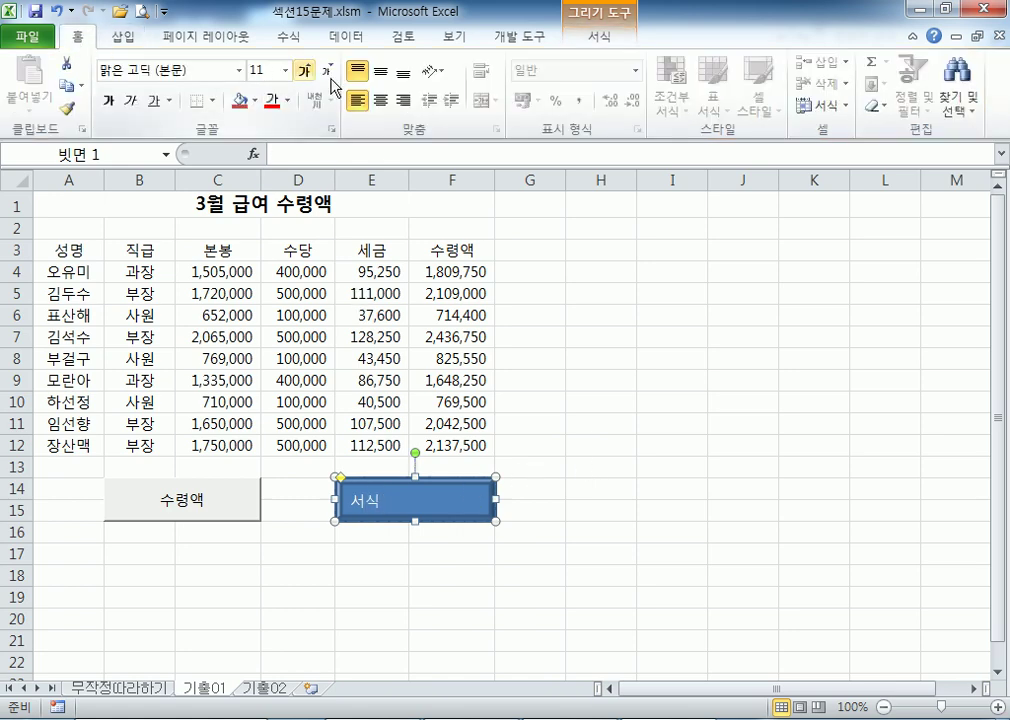
click(381, 74)
click(381, 100)
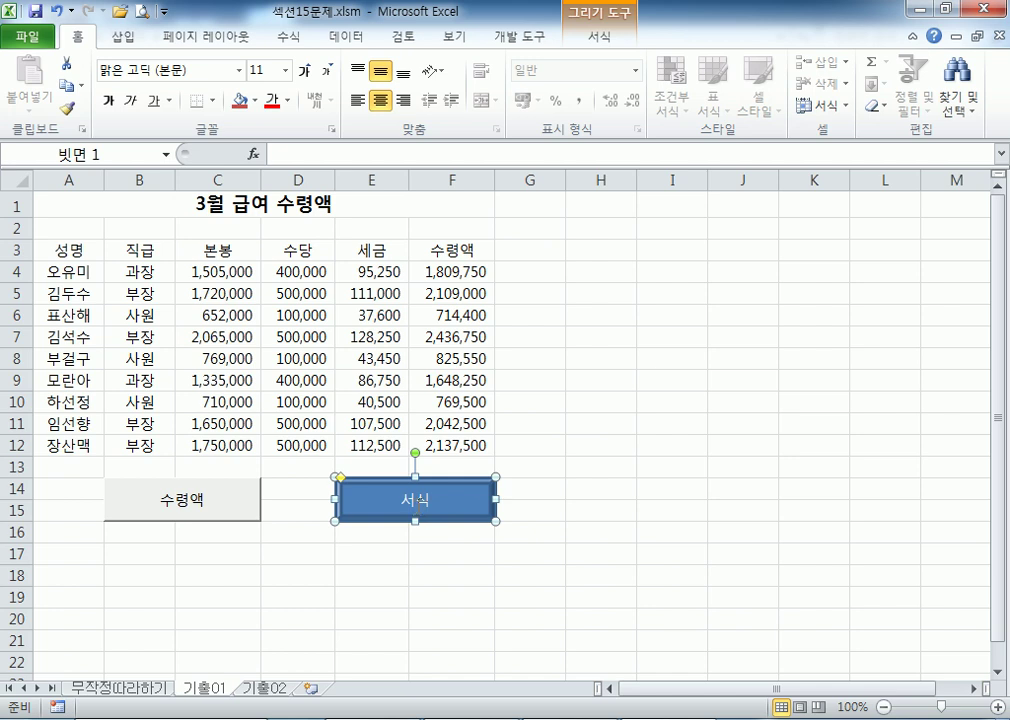
click(357, 71)
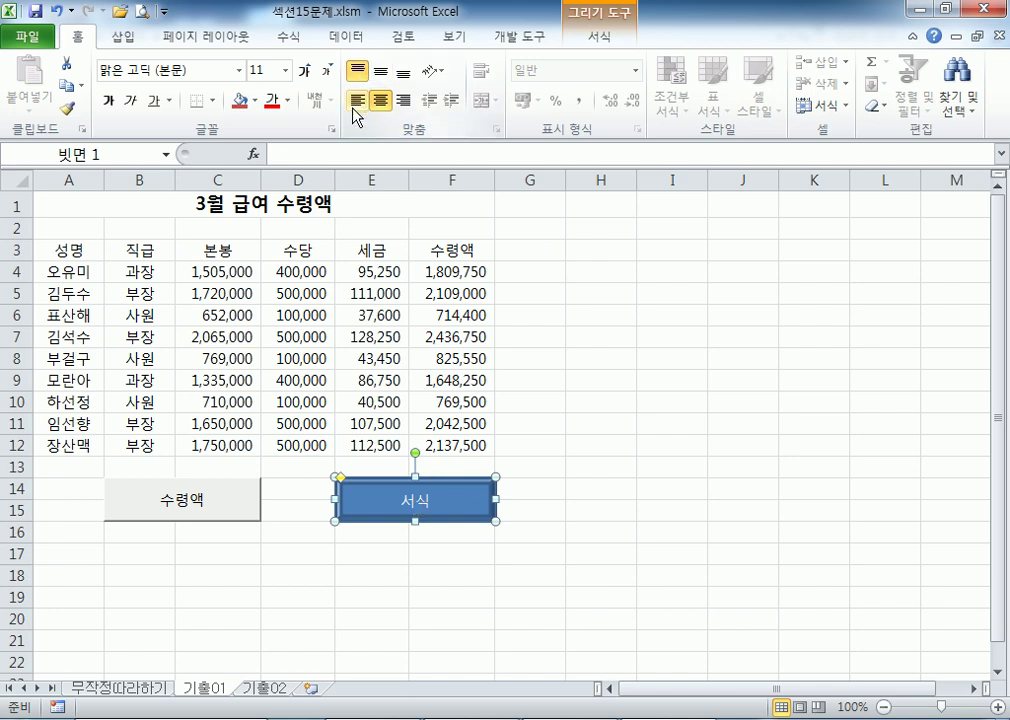
click(357, 100)
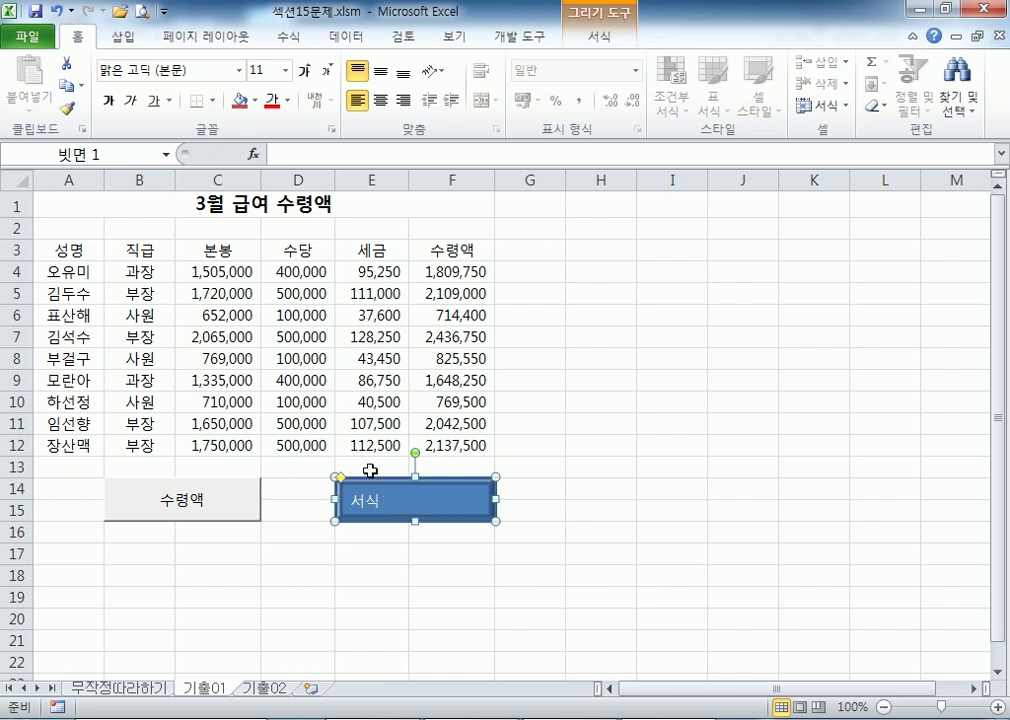
- Name the macro assigned to the bevel shape 서식 and start recording it in the current workbook
right_click(452, 485)
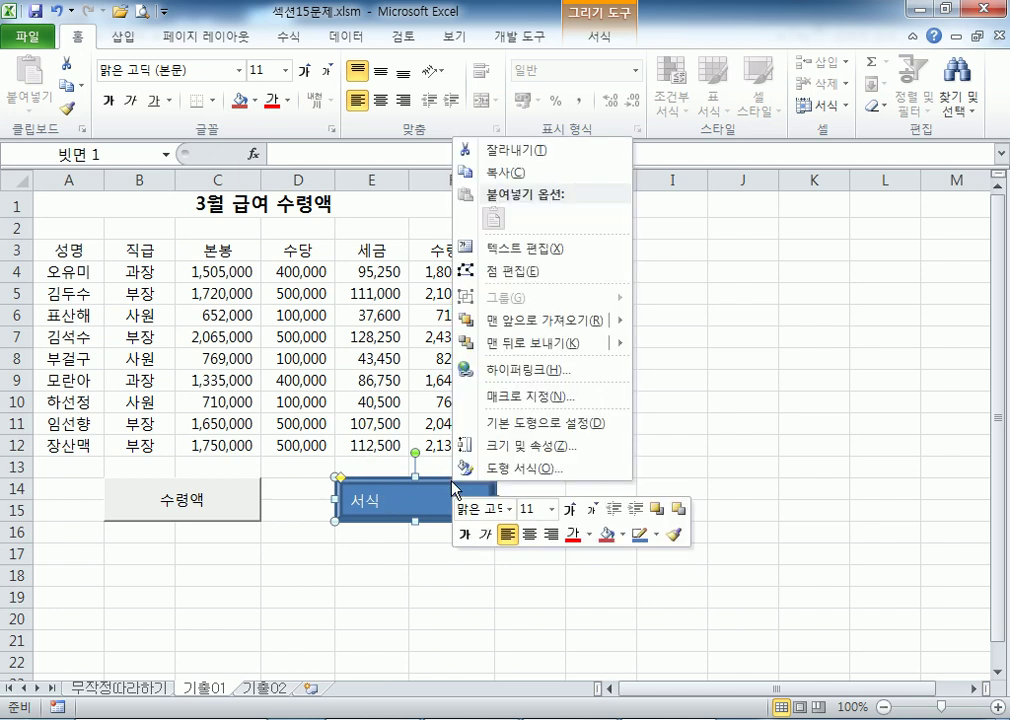
click(517, 397)
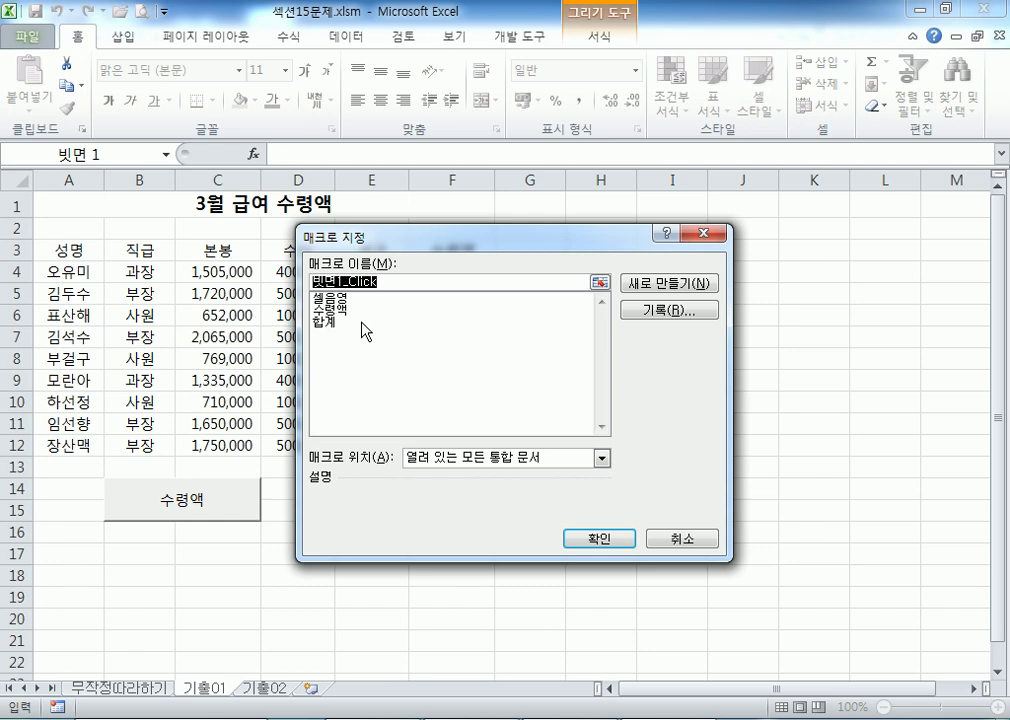
text(서셀)
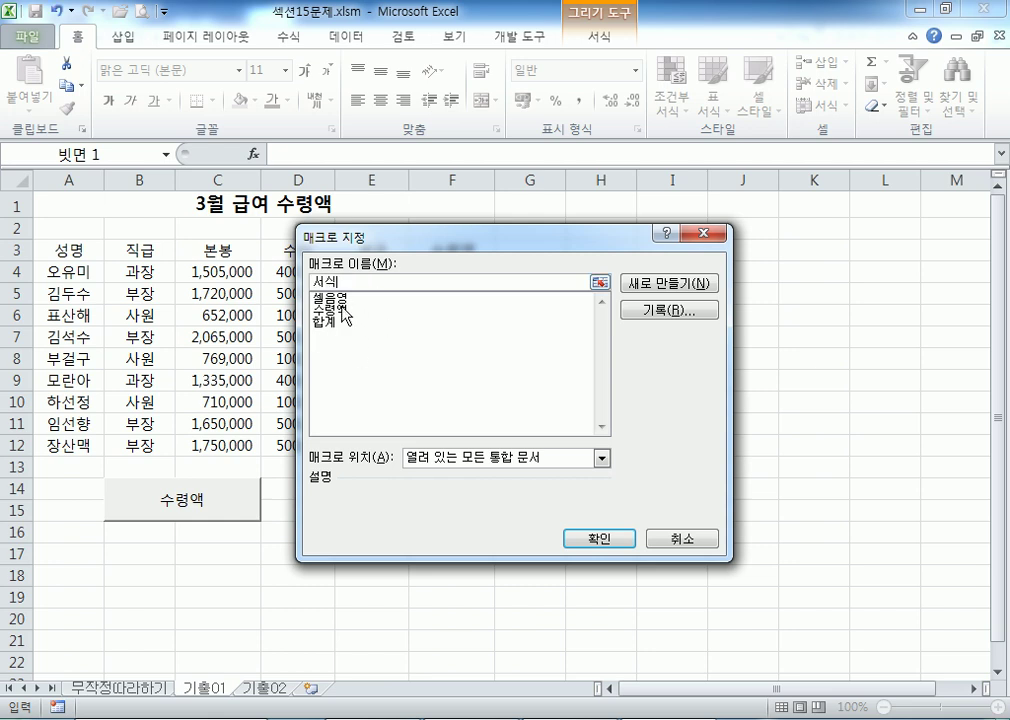
click(662, 311)
drag(525, 282, 735, 152)
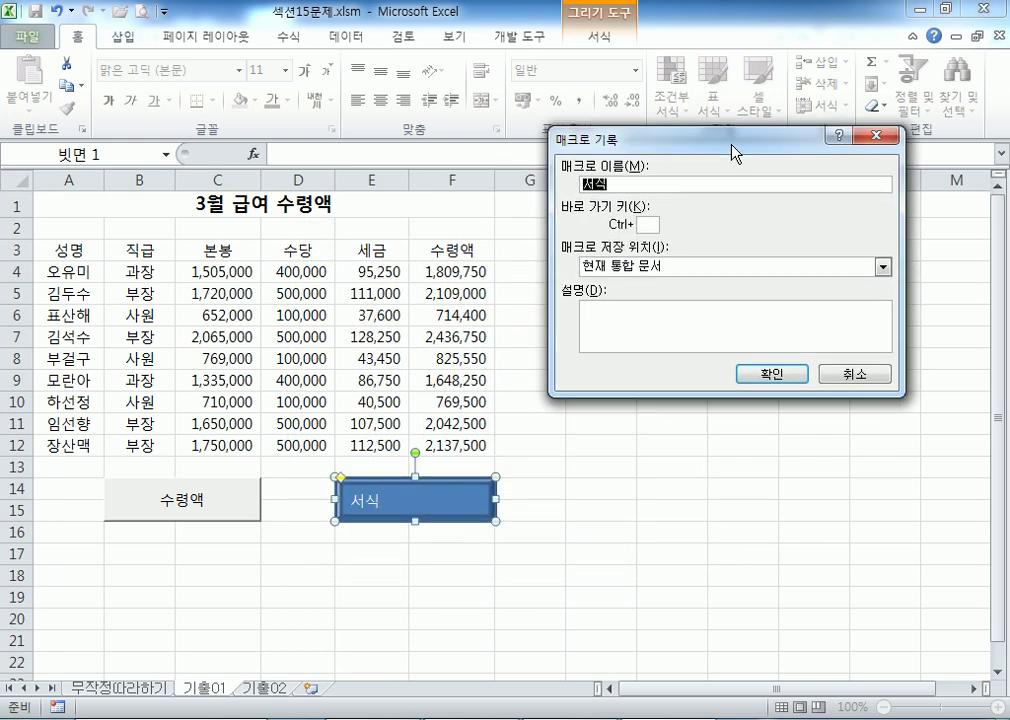
click(772, 373)
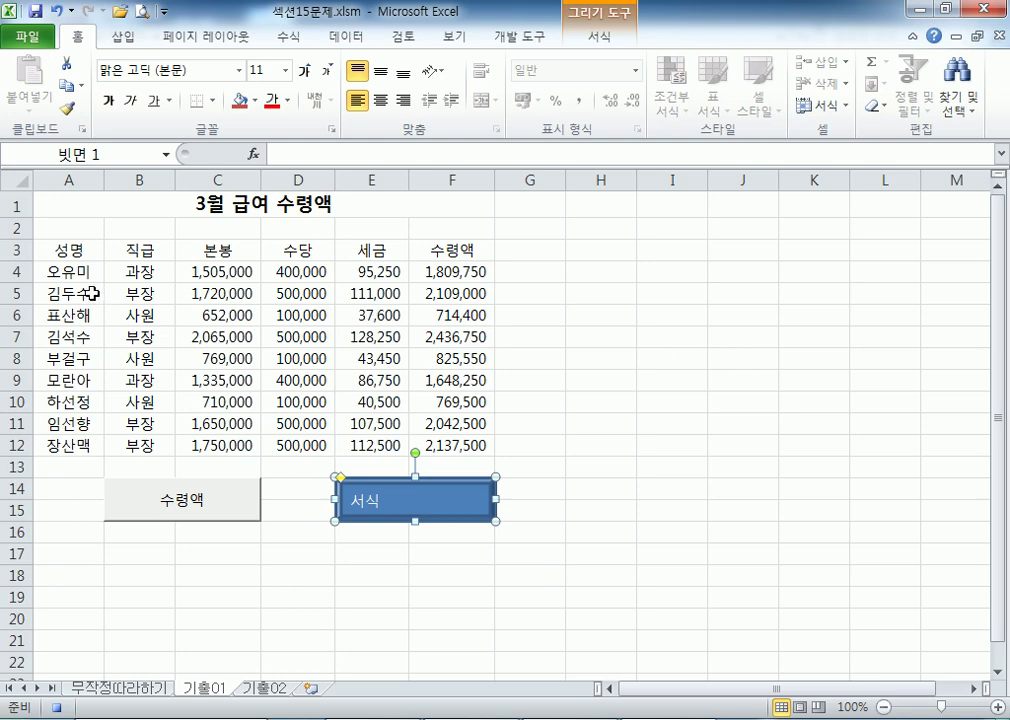
- Apply all borders (모든 테두리) to the table range A3:F12 and deselect the range
drag(55, 250, 441, 435)
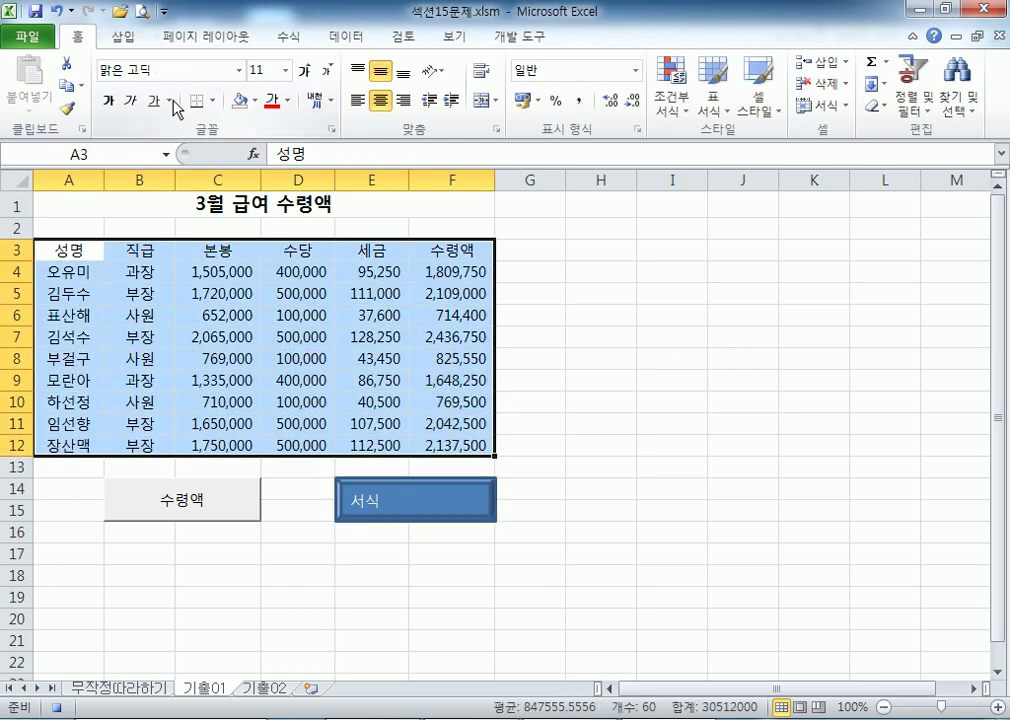
click(212, 100)
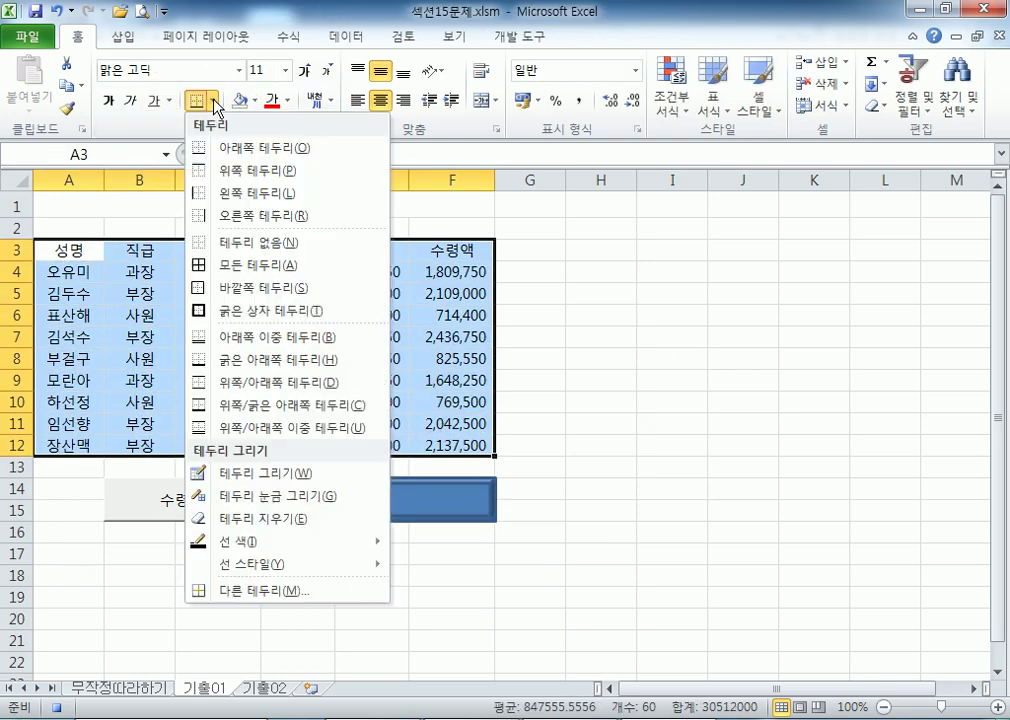
click(235, 270)
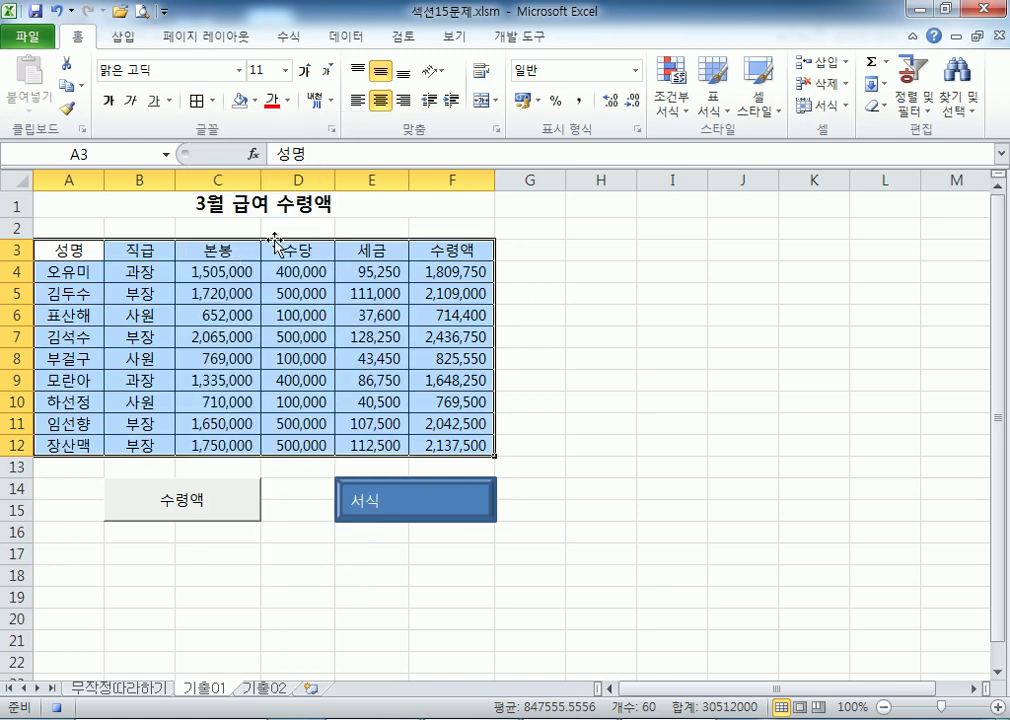
click(77, 205)
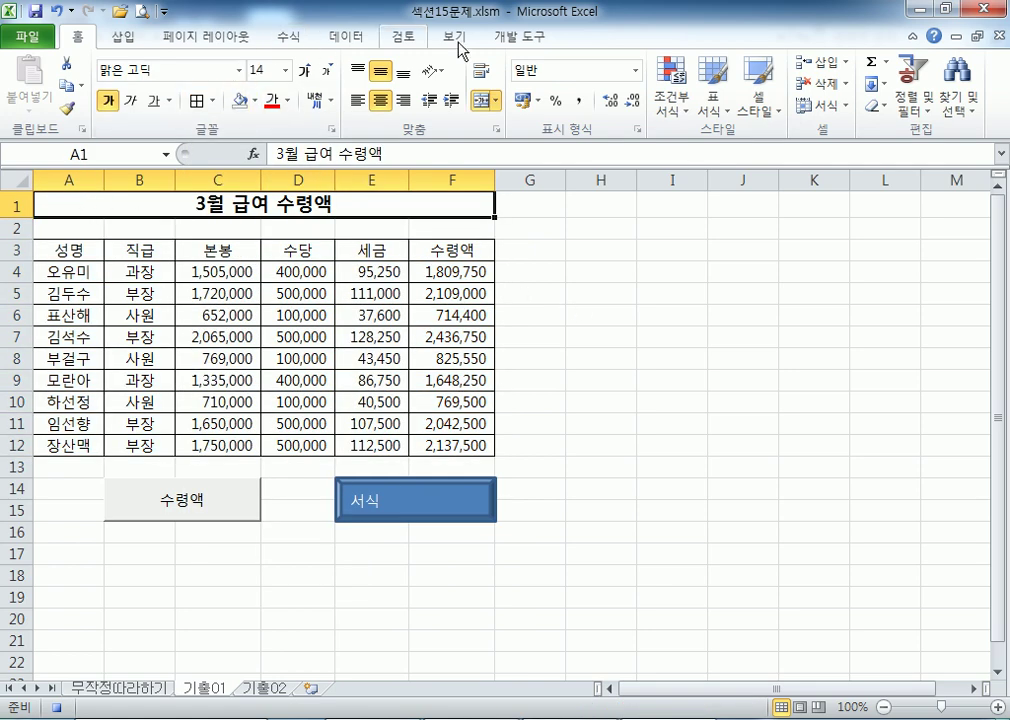
- Stop recording the 서식 macro
click(520, 37)
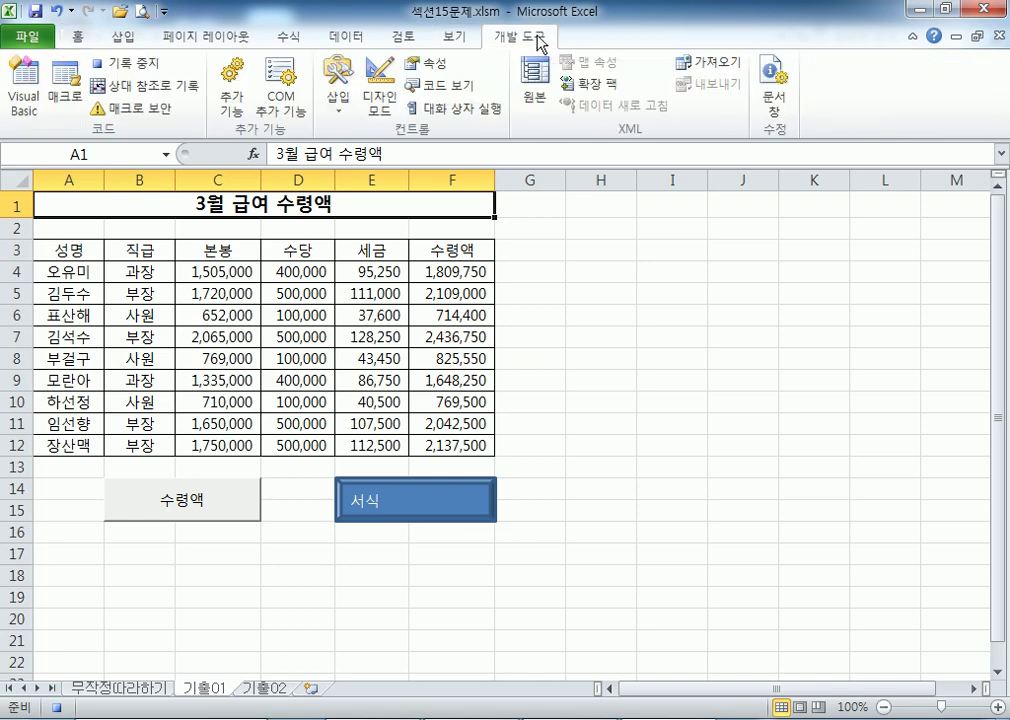
click(145, 75)
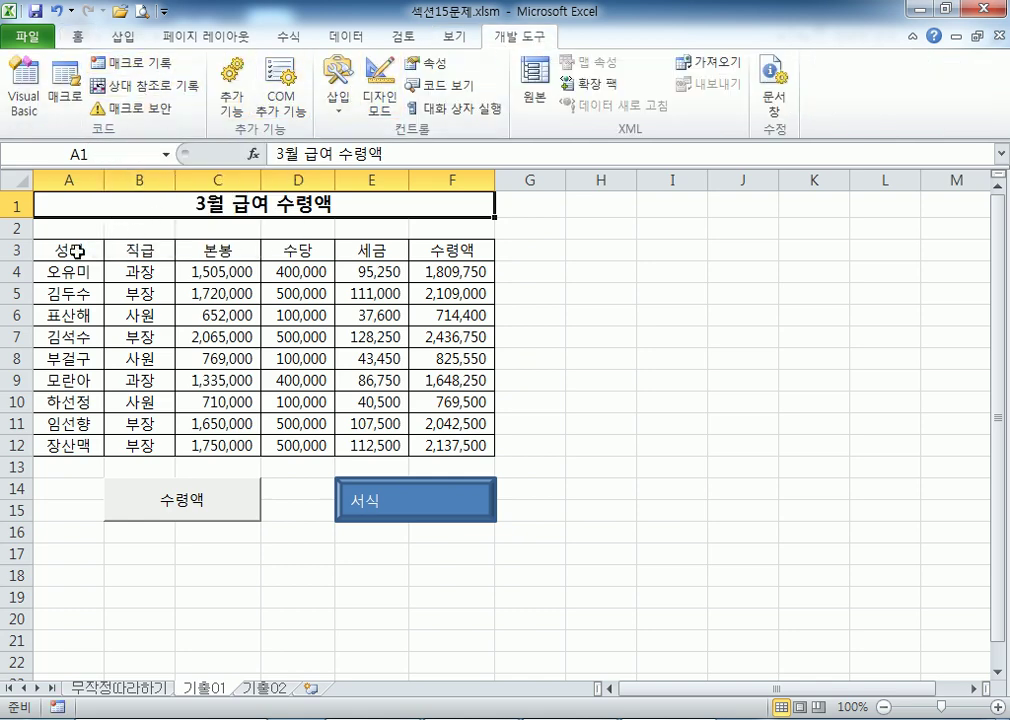
- Remove all borders from the table range A3:F12 and test the 서식 macro from the bevel shape
drag(74, 252, 444, 446)
click(77, 37)
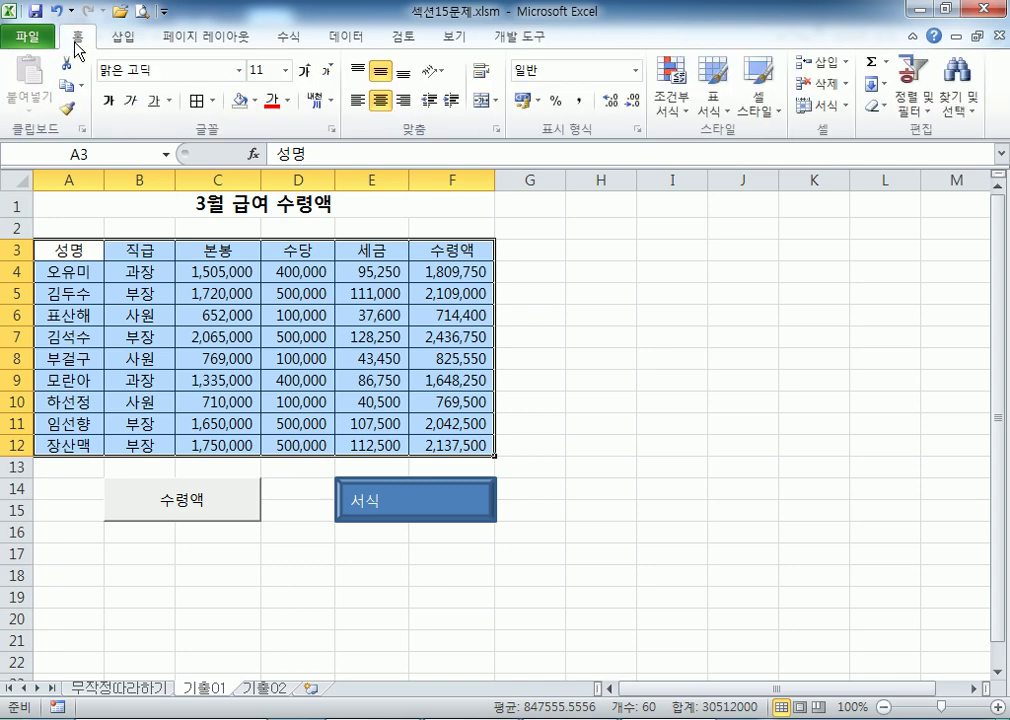
click(212, 101)
click(240, 242)
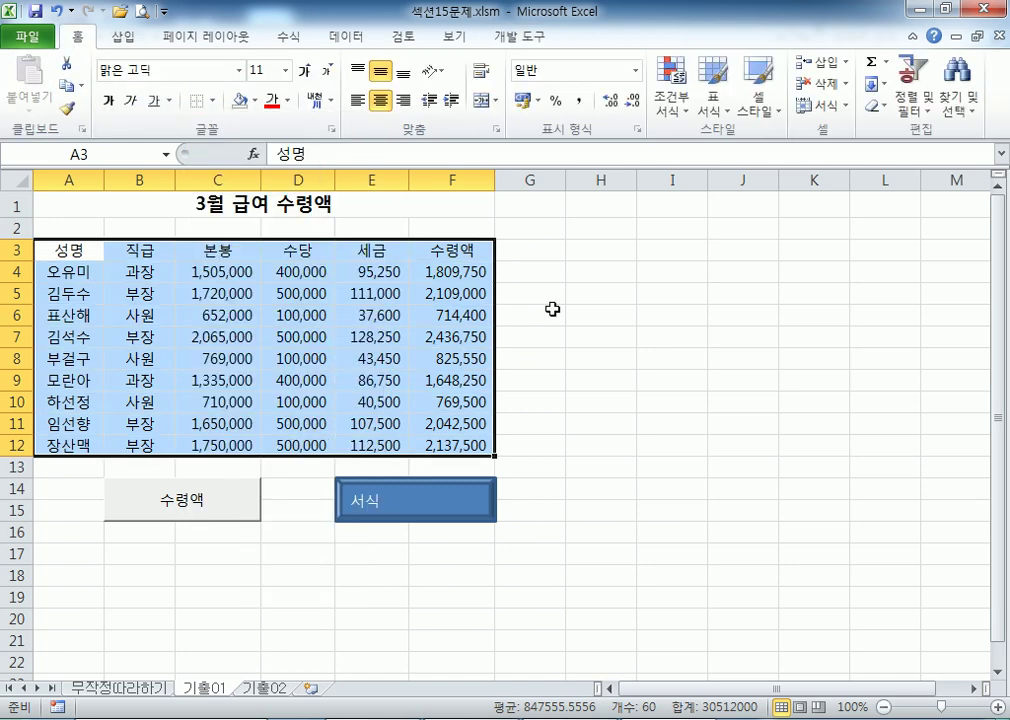
click(672, 380)
click(482, 510)
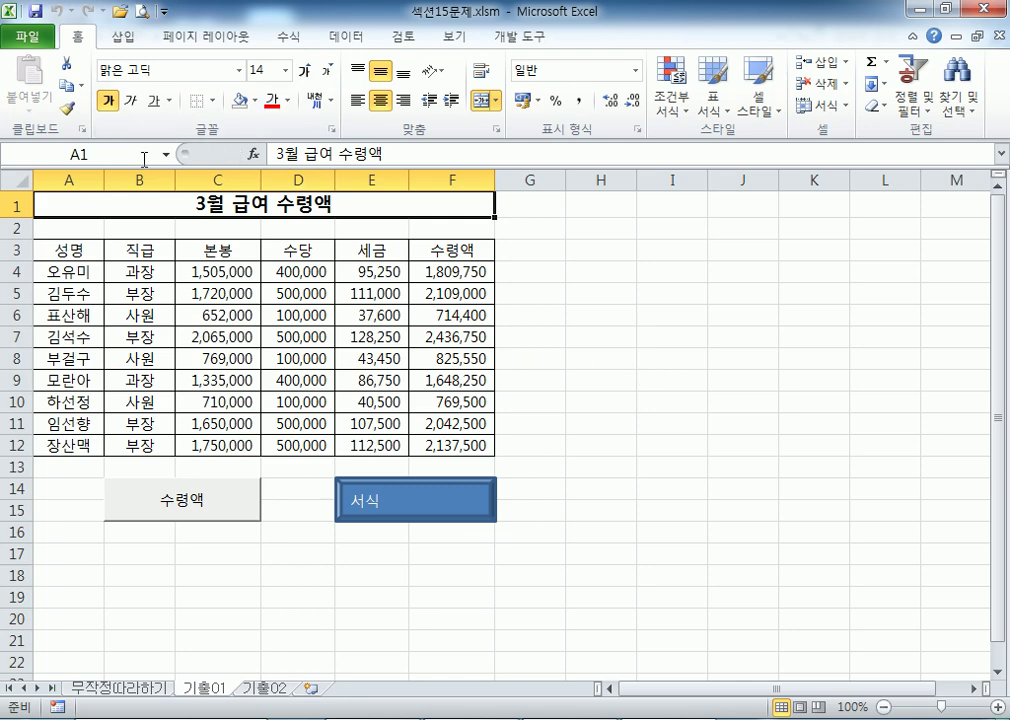
- Clear the borders of A3:F12 and the amounts in F4:F12, and restore them by running the 서식 and 수령액 macros
drag(36, 249, 419, 442)
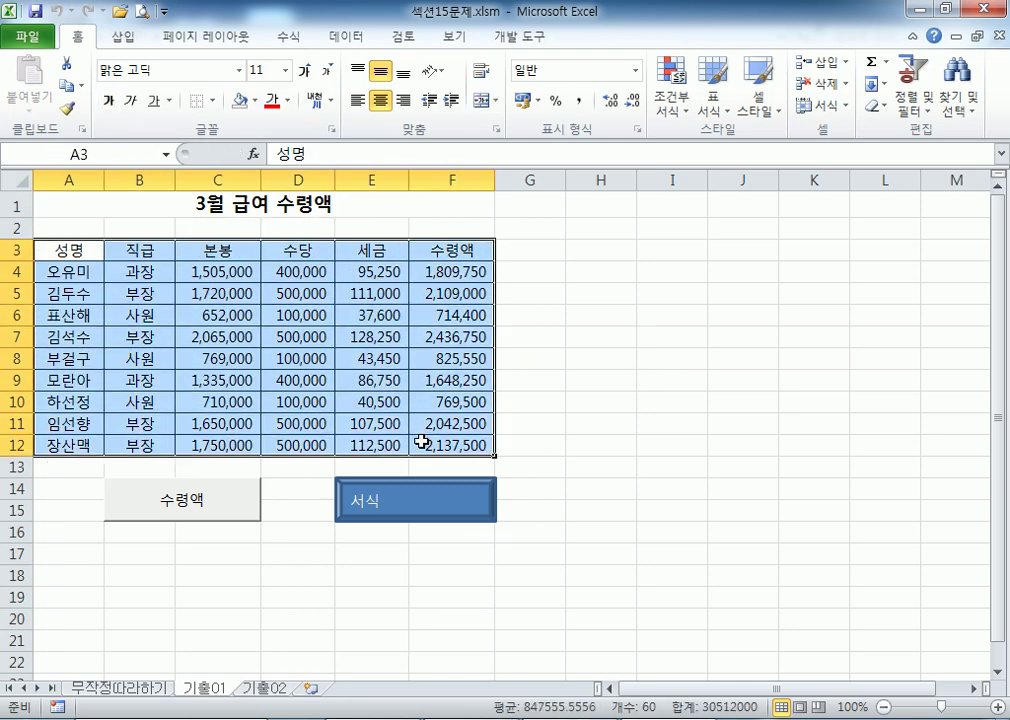
click(197, 100)
click(588, 374)
drag(476, 270, 476, 442)
key(Delete)
click(588, 440)
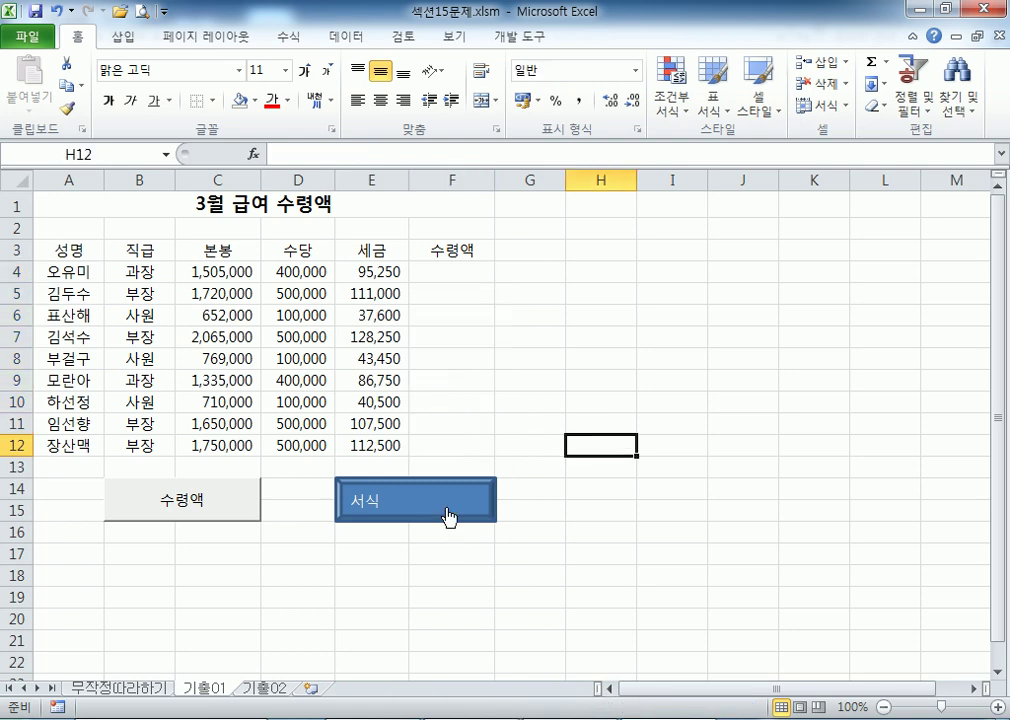
click(449, 516)
click(240, 510)
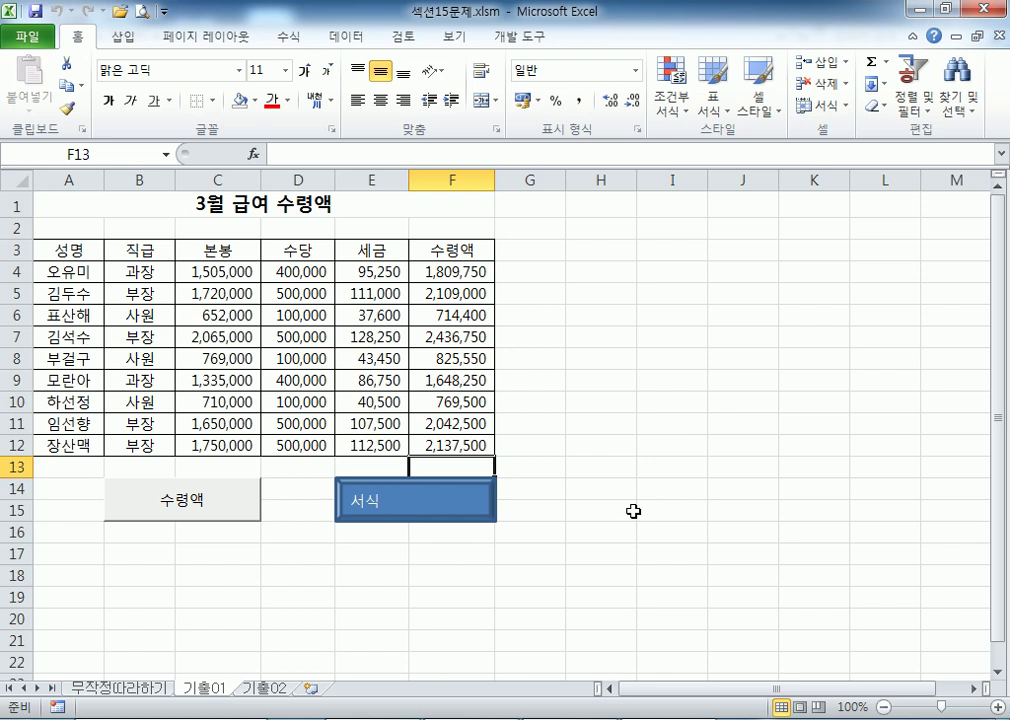
- On the 기출02 sheet, insert a form-control button over cells G3:G4
click(268, 677)
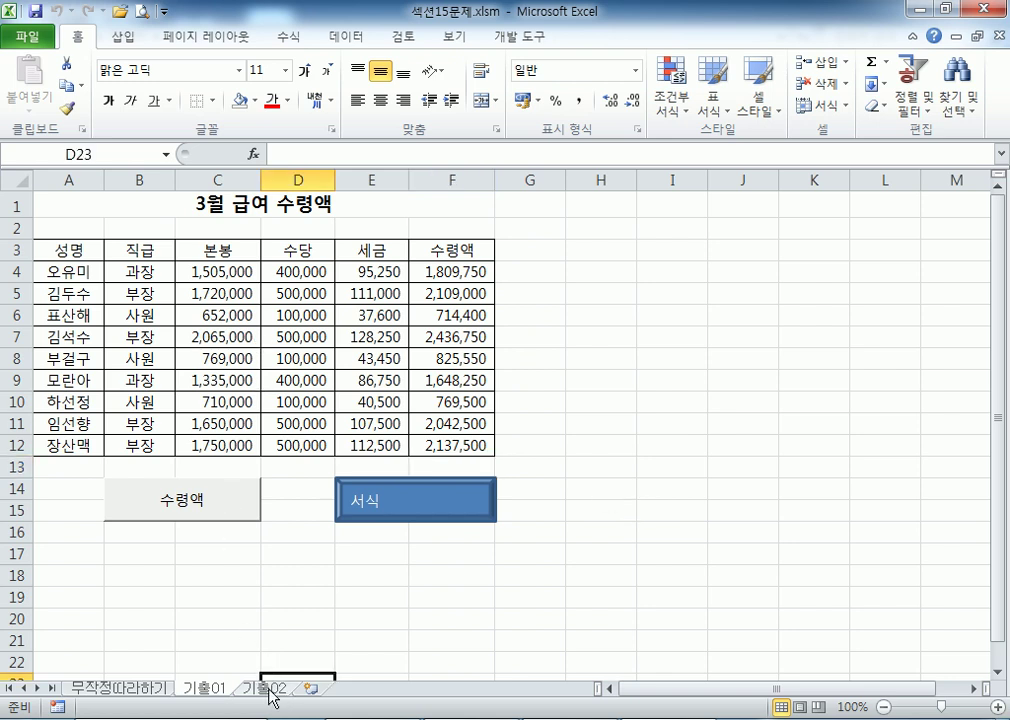
click(267, 688)
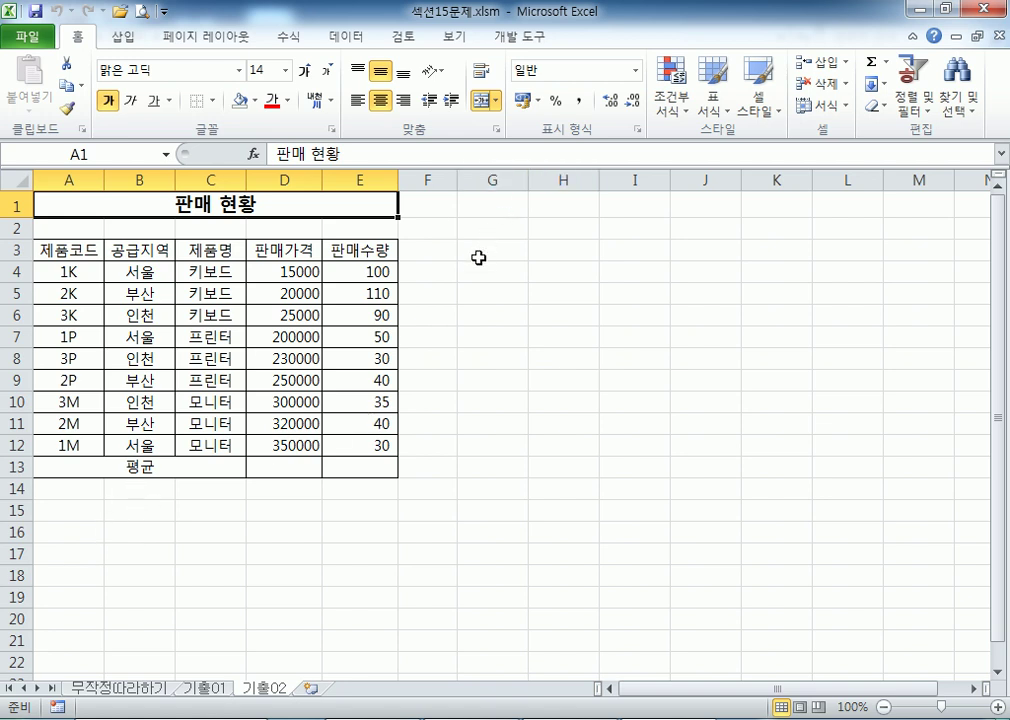
drag(478, 258, 481, 282)
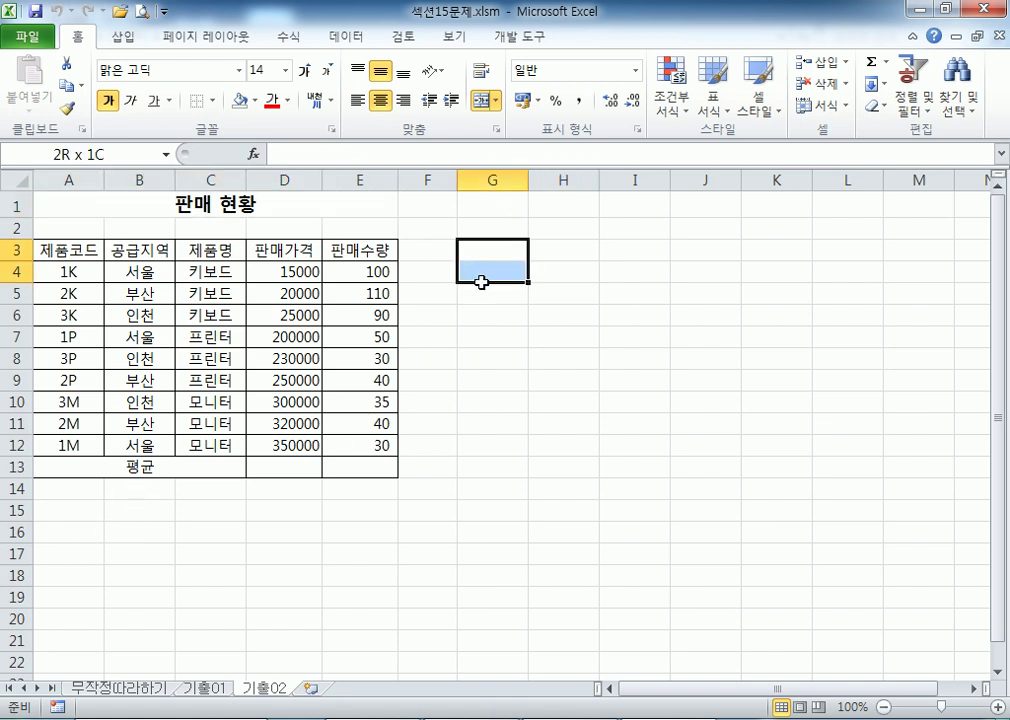
drag(481, 282, 479, 281)
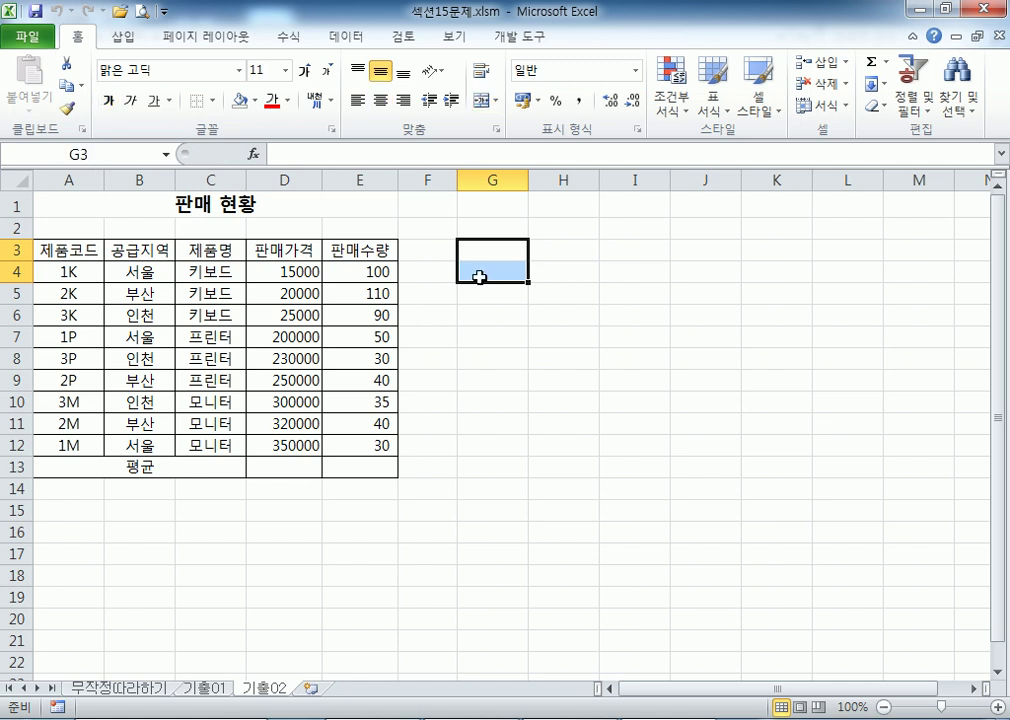
click(519, 37)
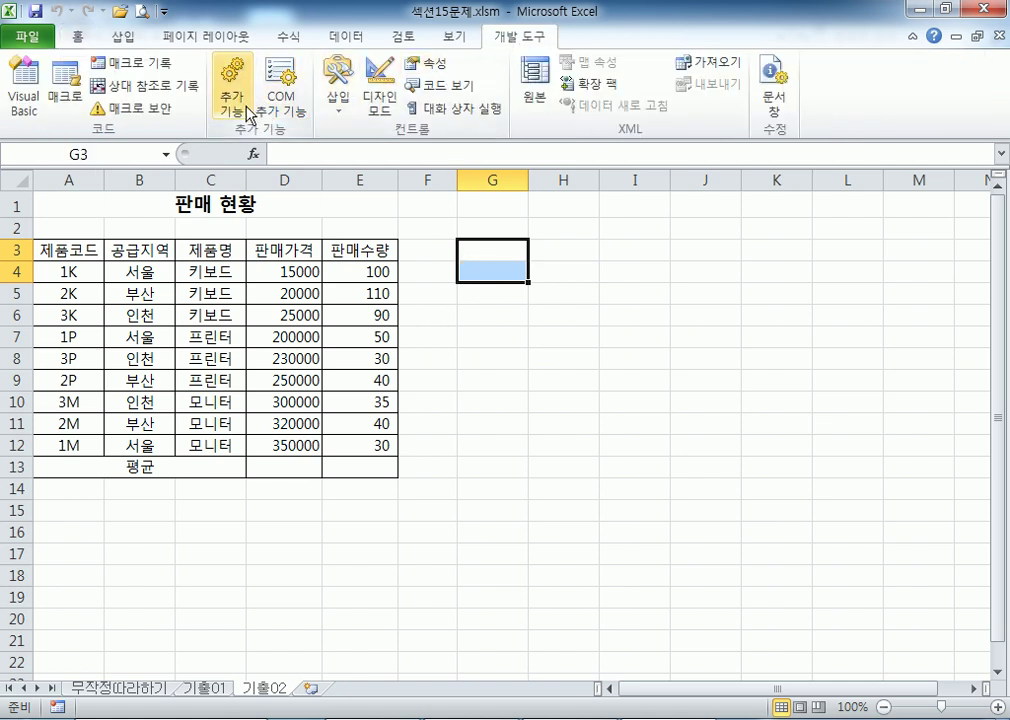
click(338, 90)
click(330, 149)
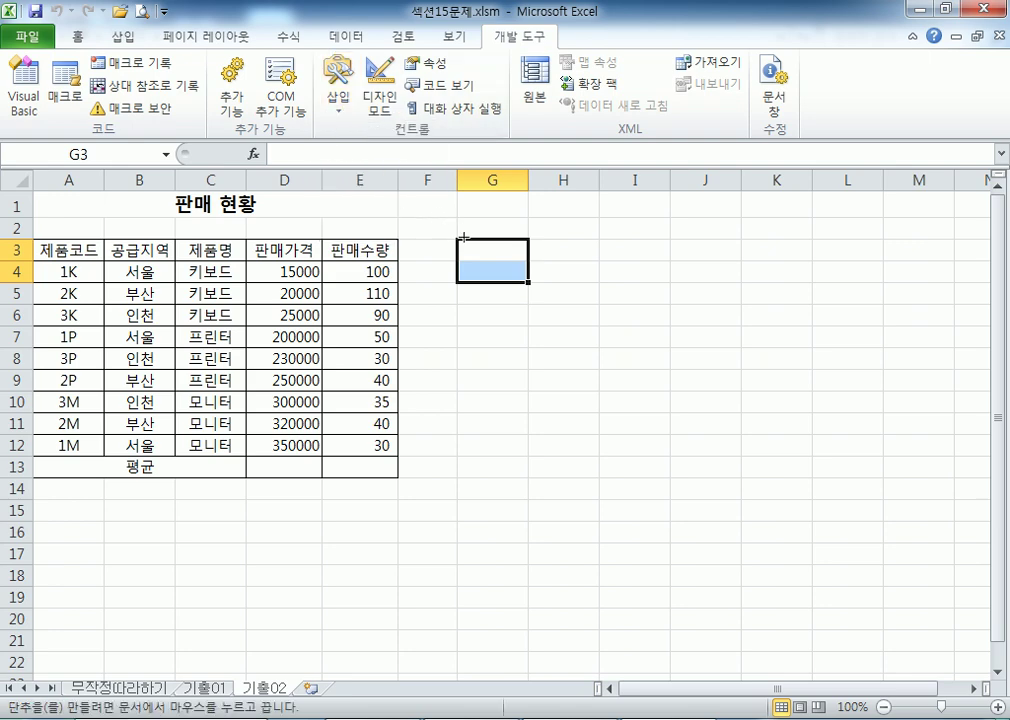
drag(459, 239, 522, 284)
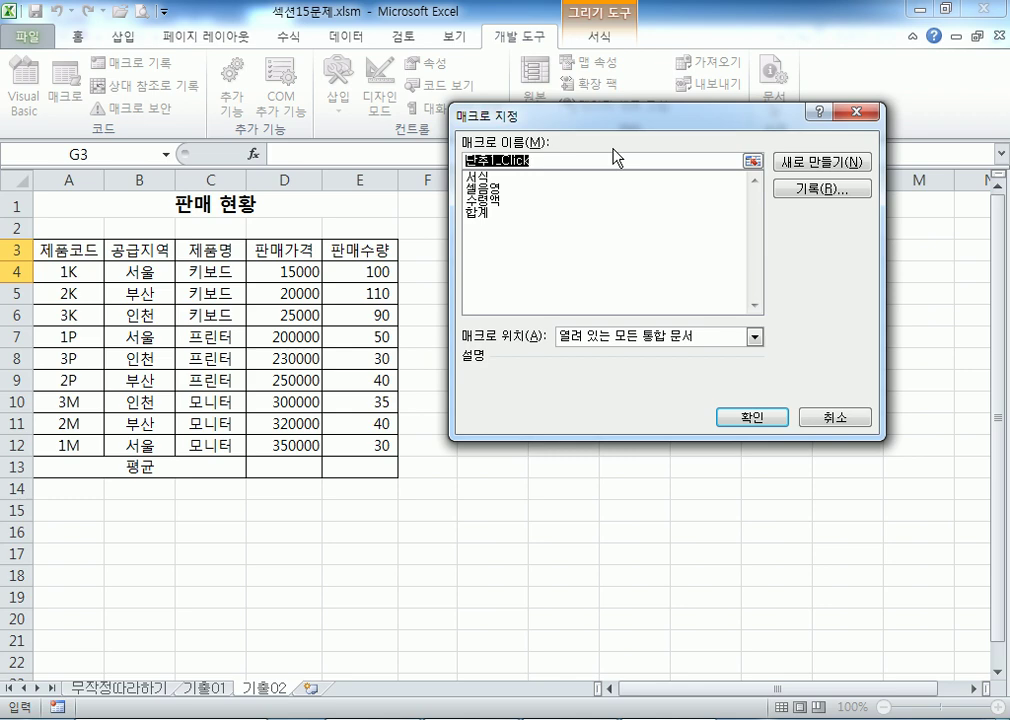
- Name the macro assigned to the new button 평균 and start recording it
text(평균)
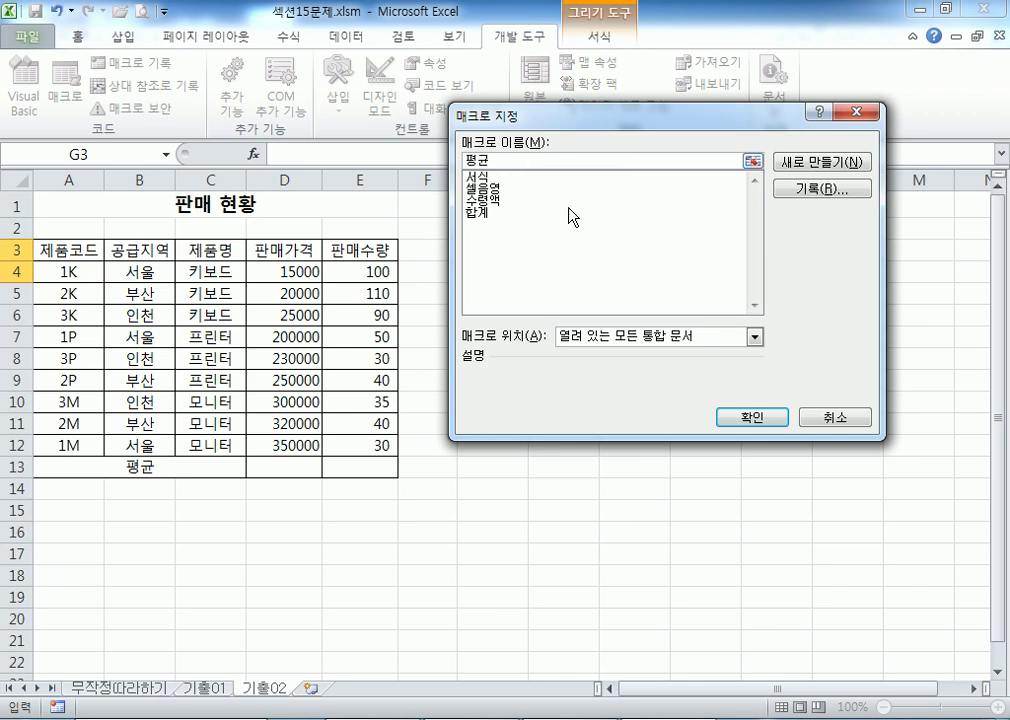
drag(643, 128, 746, 128)
click(902, 194)
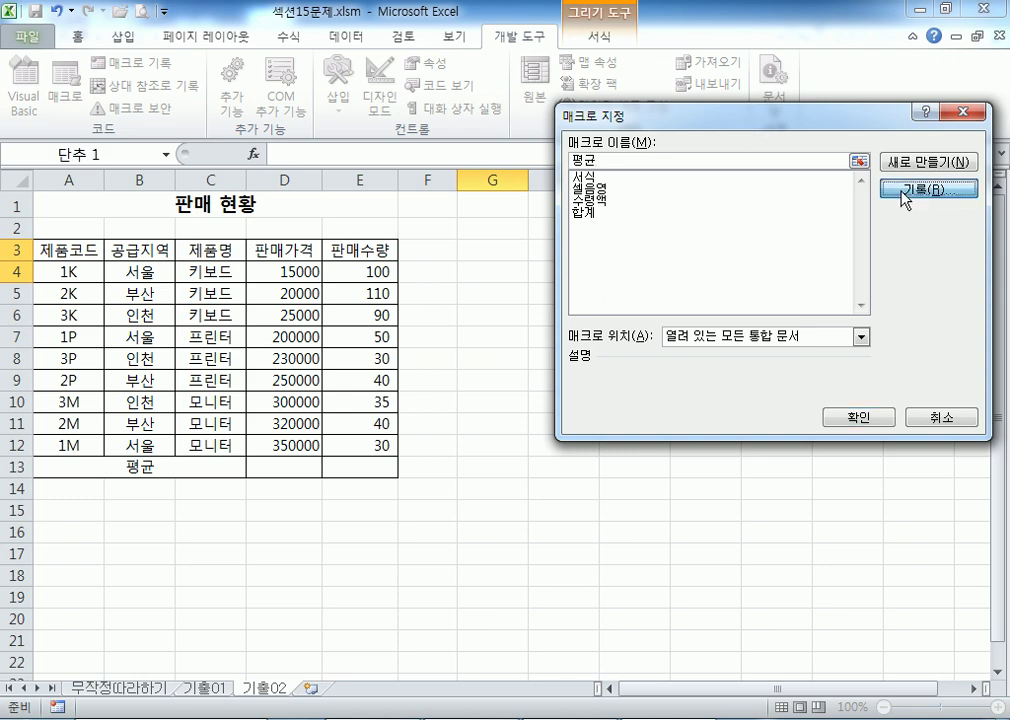
click(805, 386)
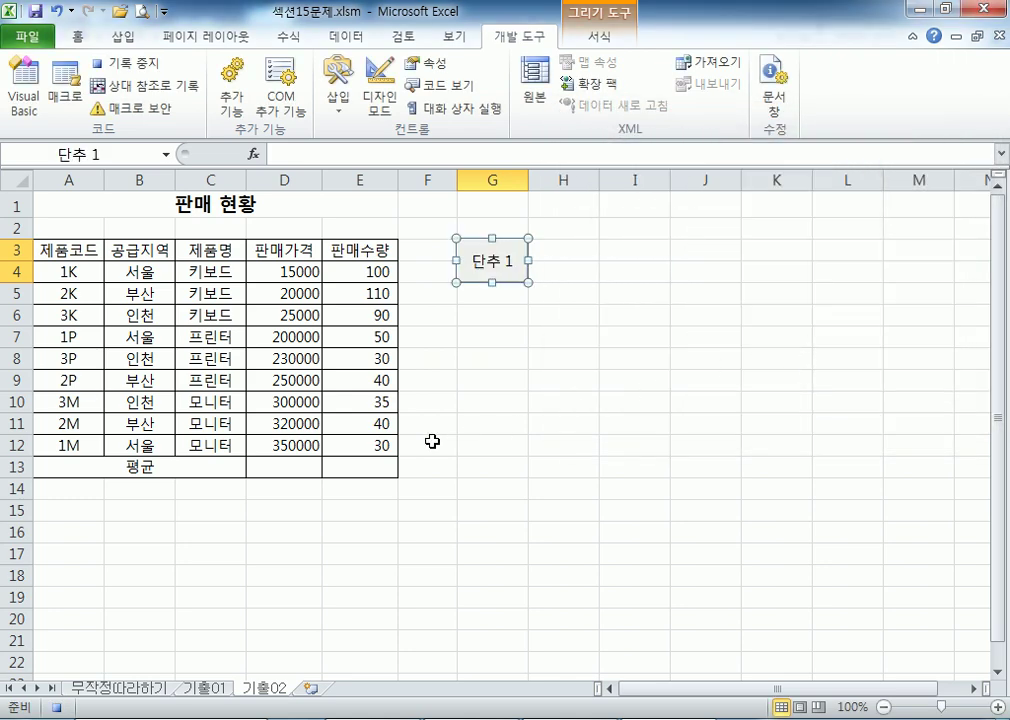
- Enter the formula =AVERAGE(D4:D12) in cell D13 to average the 판매가격 column
click(279, 474)
text(=)
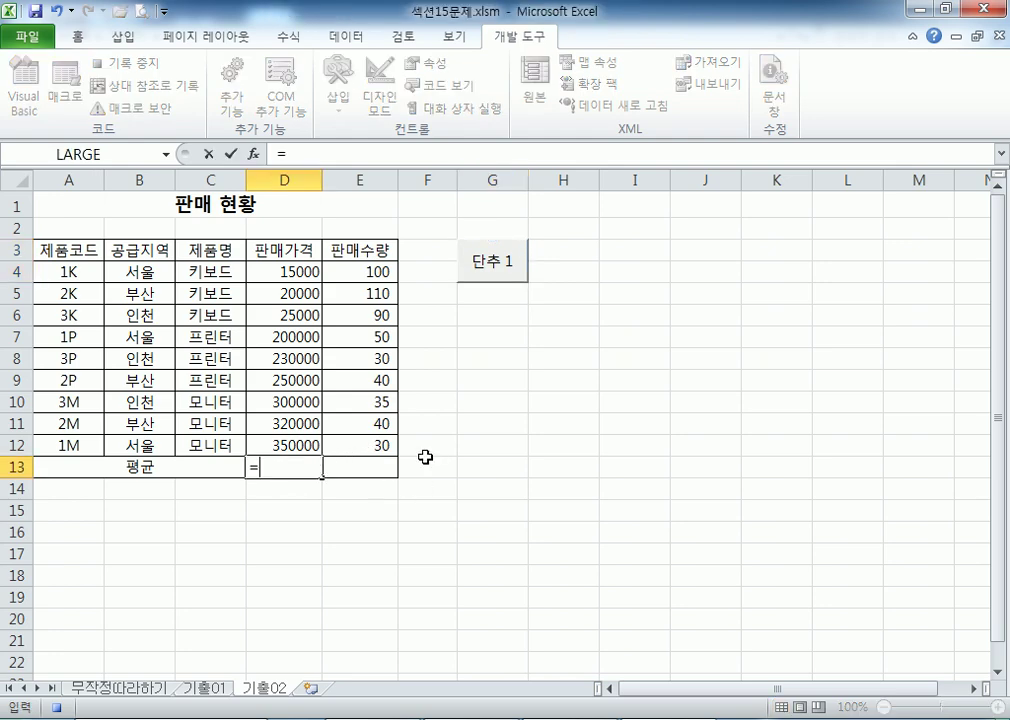
text(AVERQA)
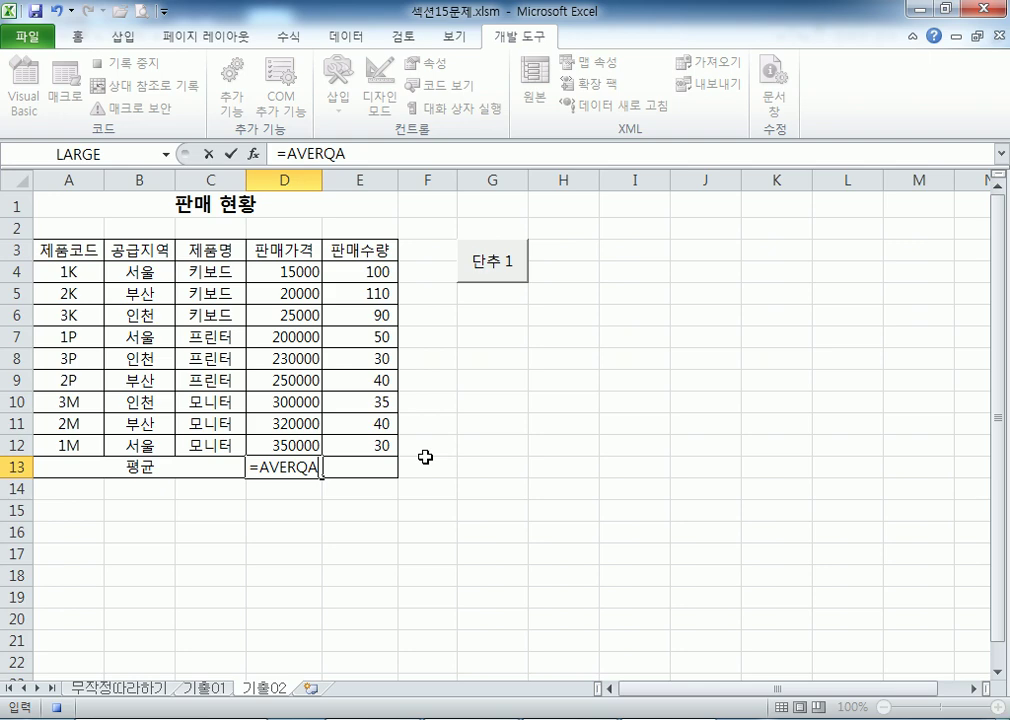
key(BackSpace)
key(BackSpace)
key(Tab)
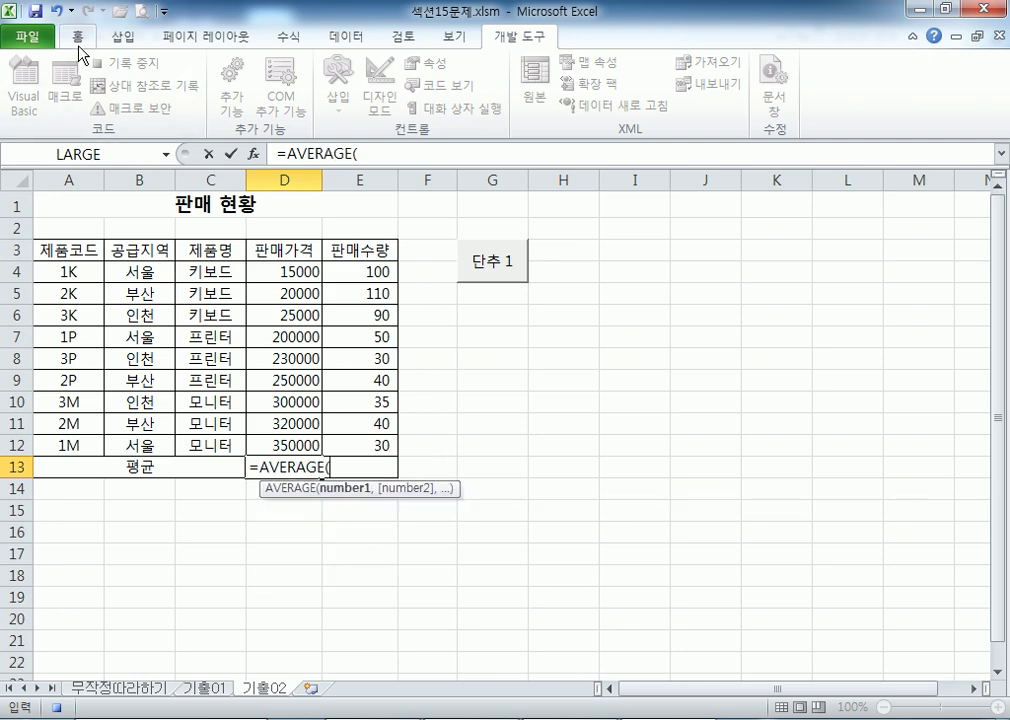
drag(280, 271, 268, 446)
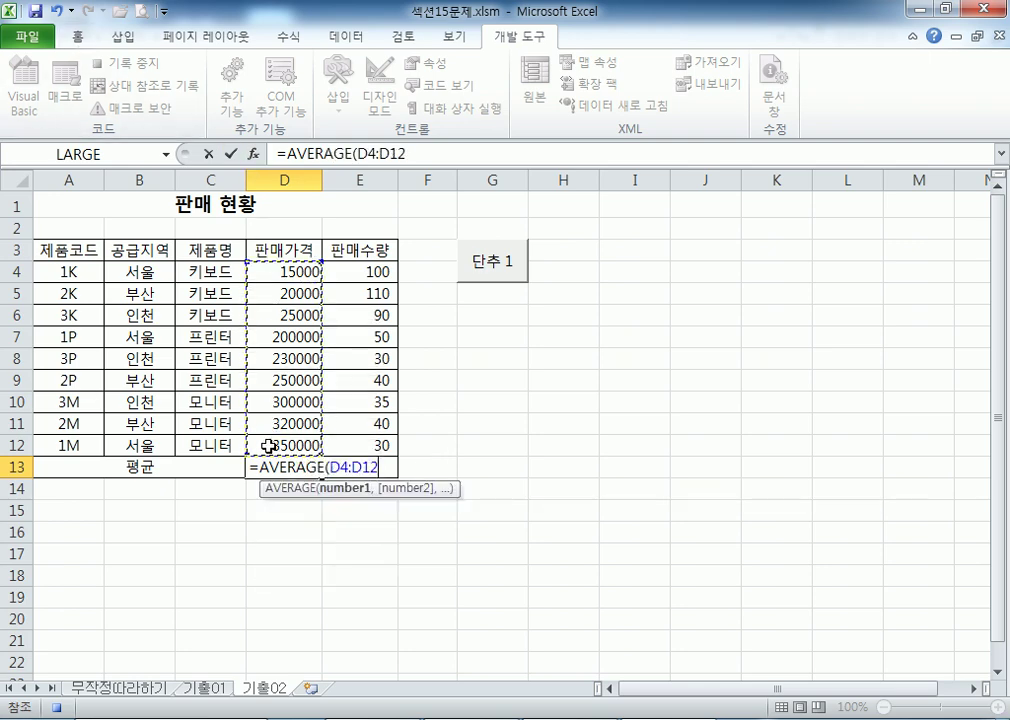
key(Return)
- Copy the average formula from D13 to E13 and stop recording the macro
click(294, 467)
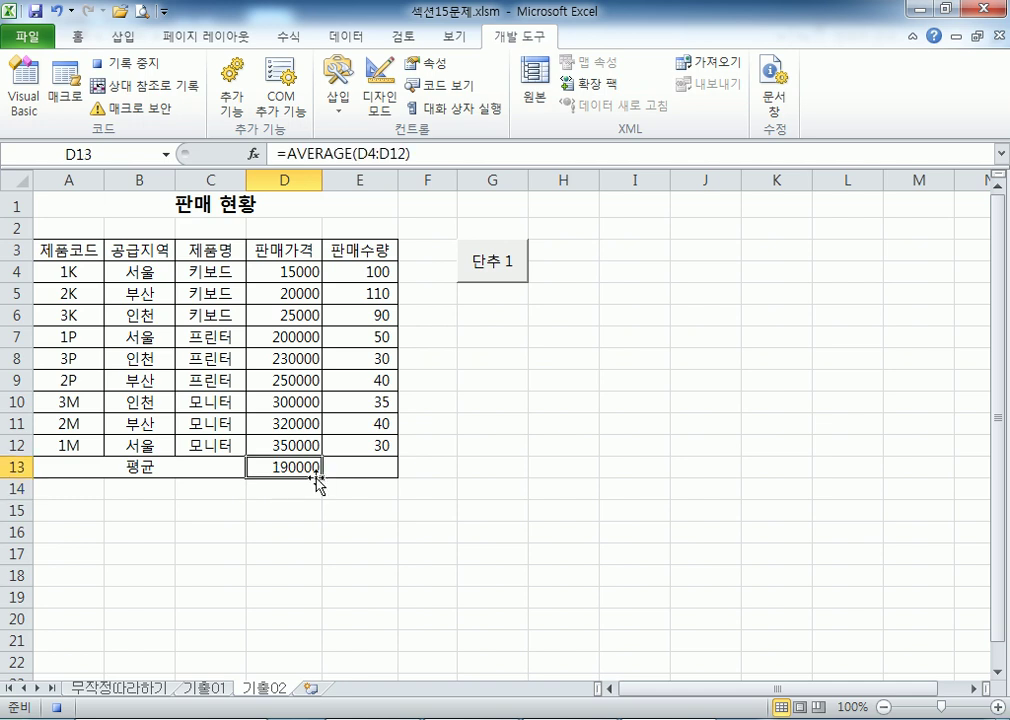
drag(321, 478, 388, 478)
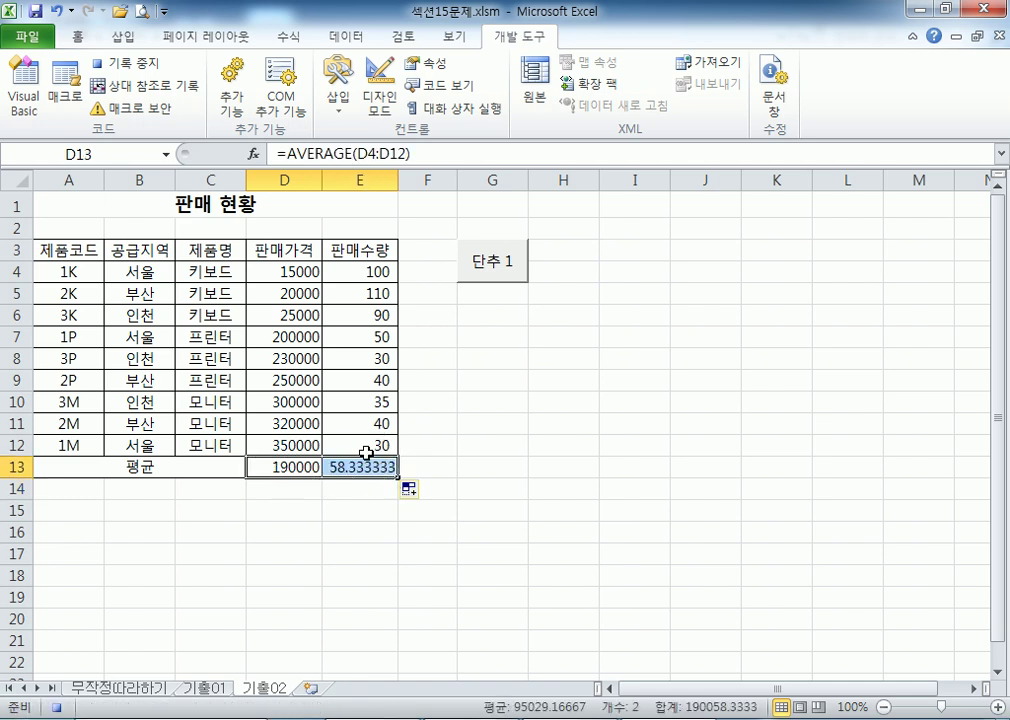
click(426, 467)
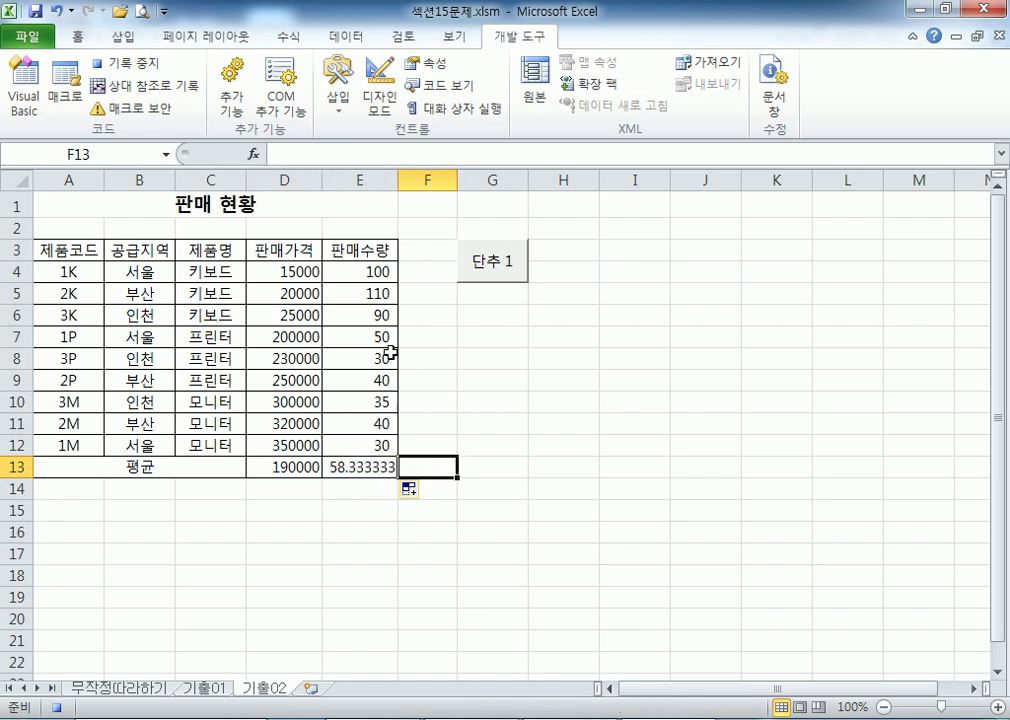
click(149, 70)
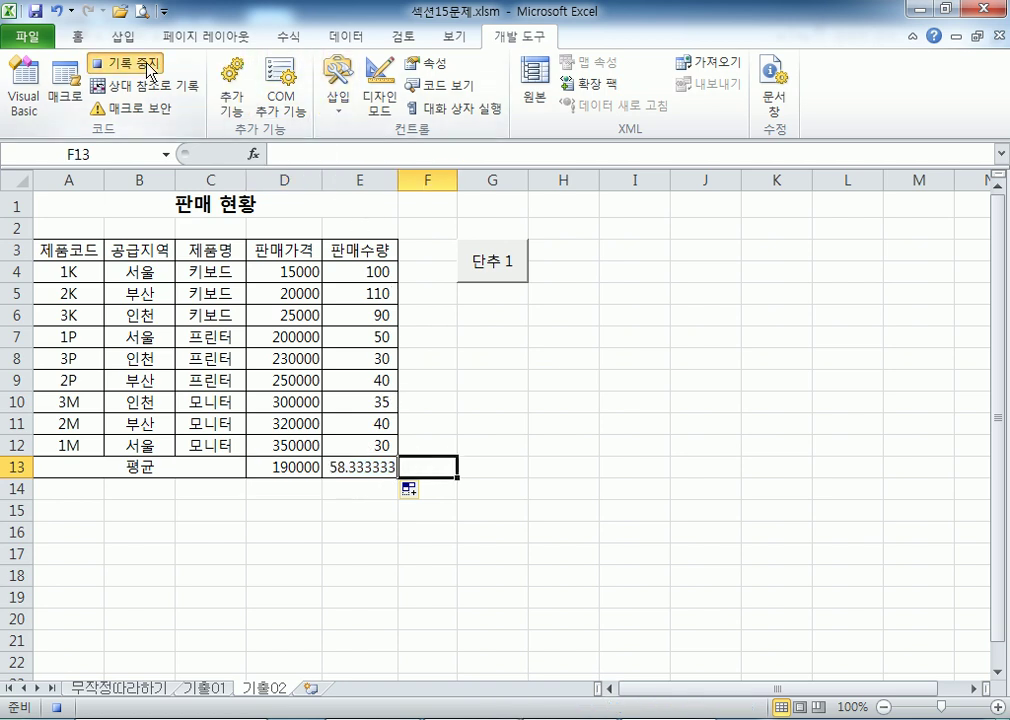
- Change the label of the button over G3:G4 to 평균
right_click(517, 287)
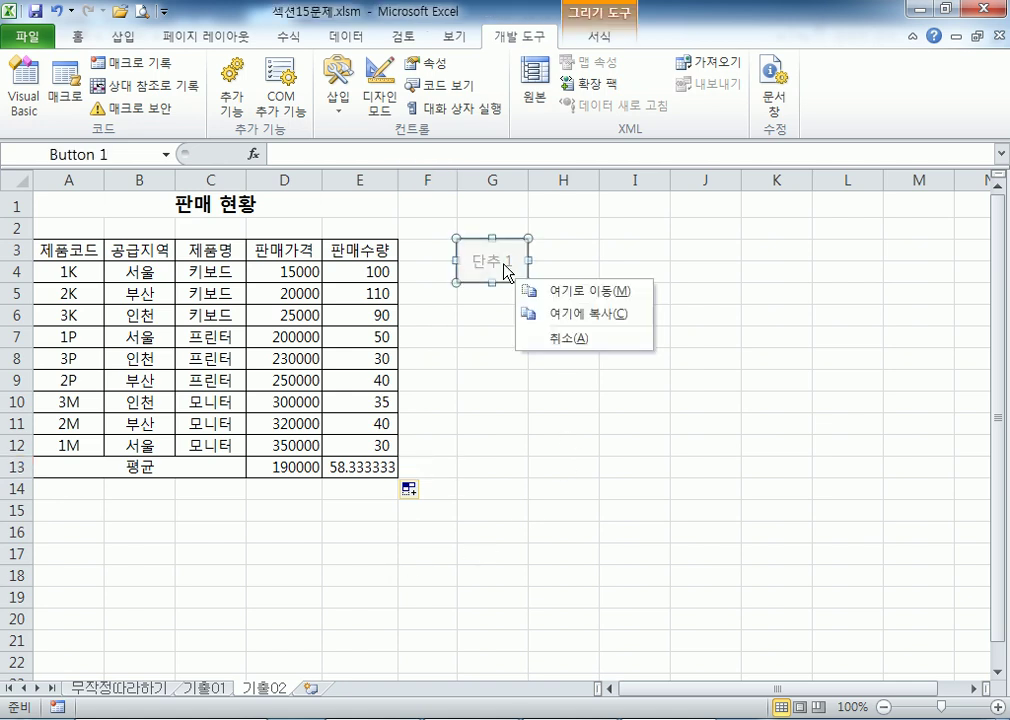
key(Escape)
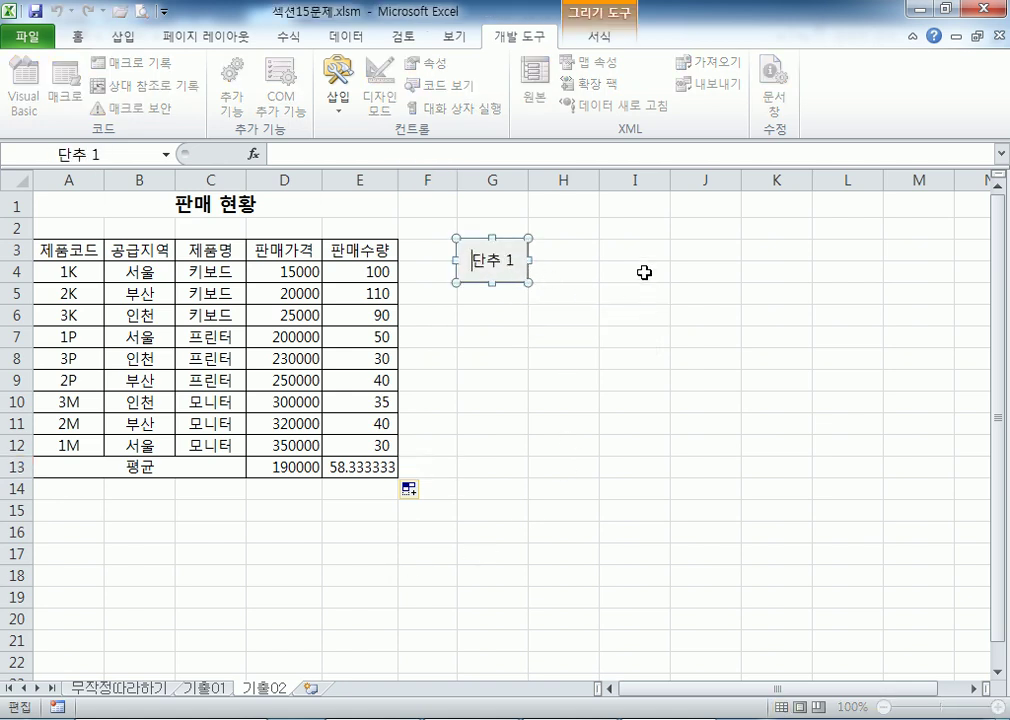
text(VUDRBS)
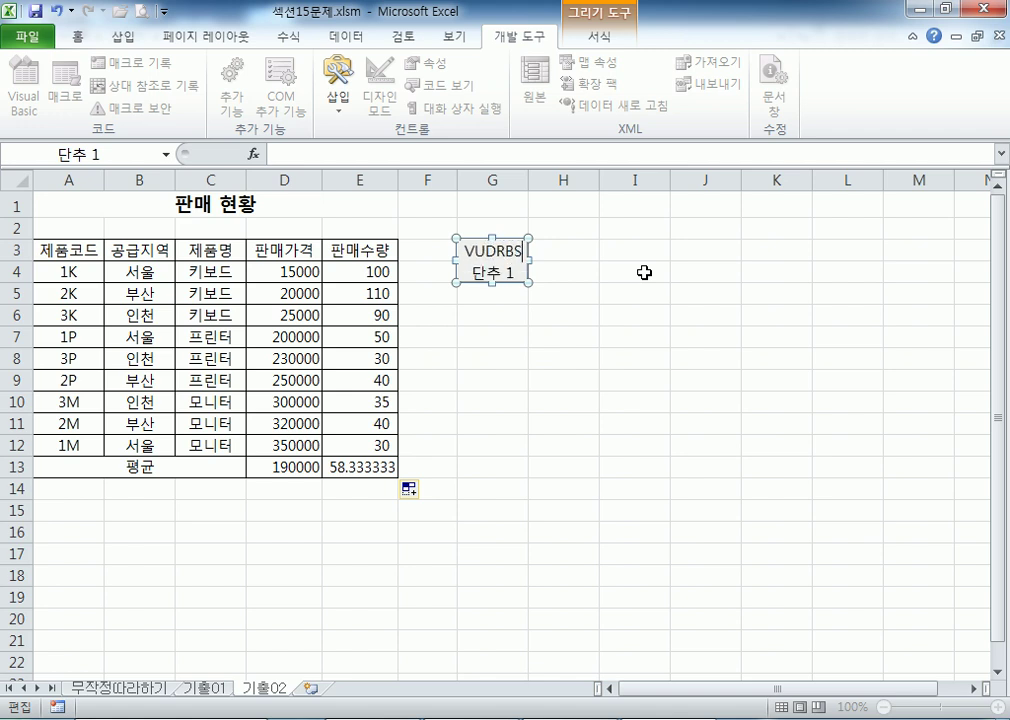
key(Delete)
key(Delete)
key(Delete)
key(Delete)
key(BackSpace)
key(BackSpace)
key(BackSpace)
key(BackSpace)
key(BackSpace)
key(BackSpace)
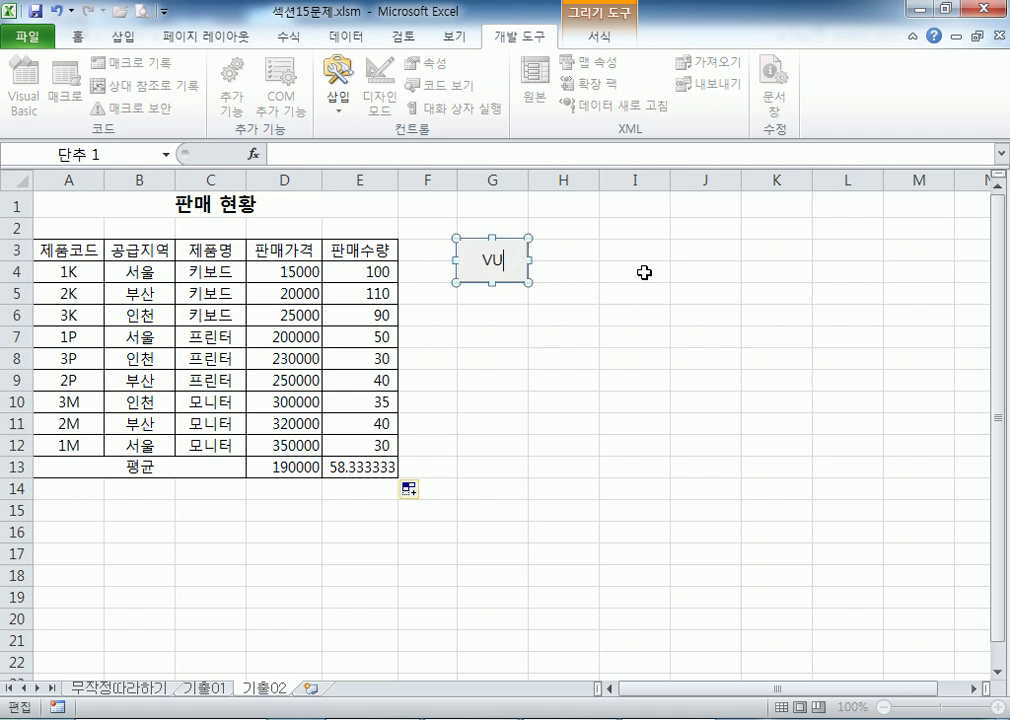
key(Hangul)
text(펴ㅇ균)
key(Escape)
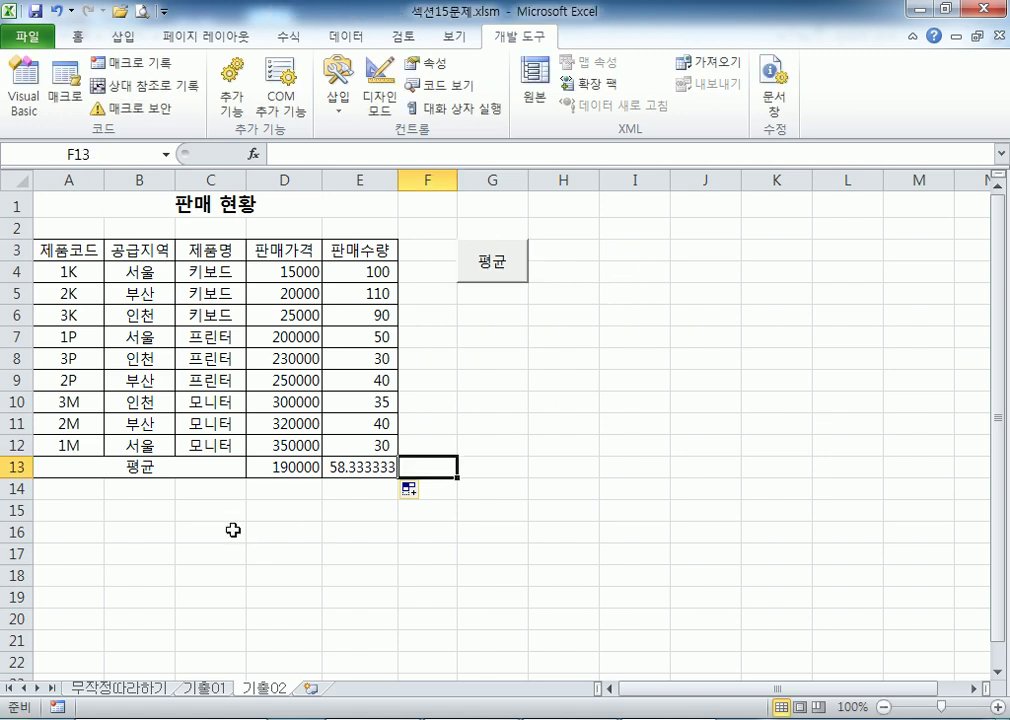
- Clear the averages in D13:E13 and test the 평균 macro from its button
drag(284, 467, 360, 467)
key(Delete)
click(560, 489)
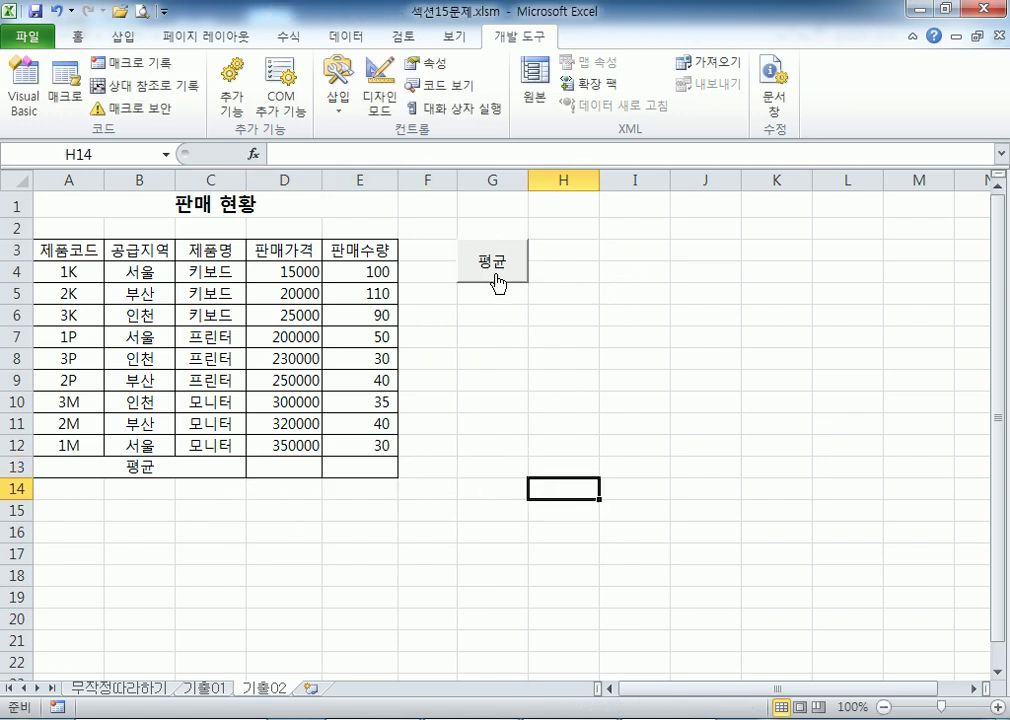
click(495, 275)
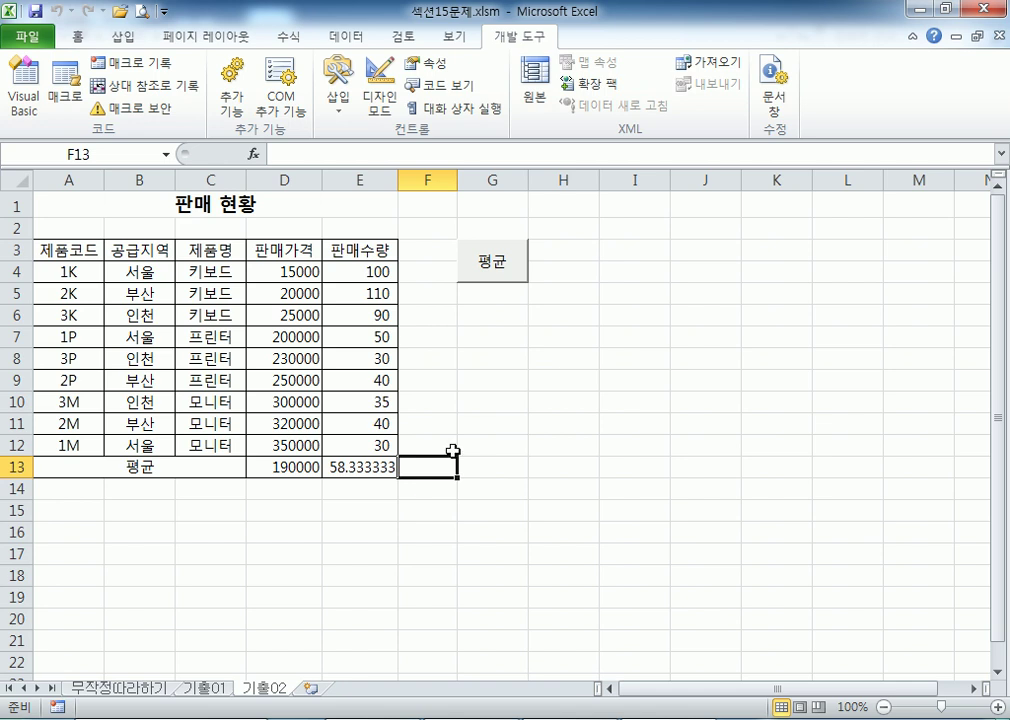
drag(295, 268, 334, 467)
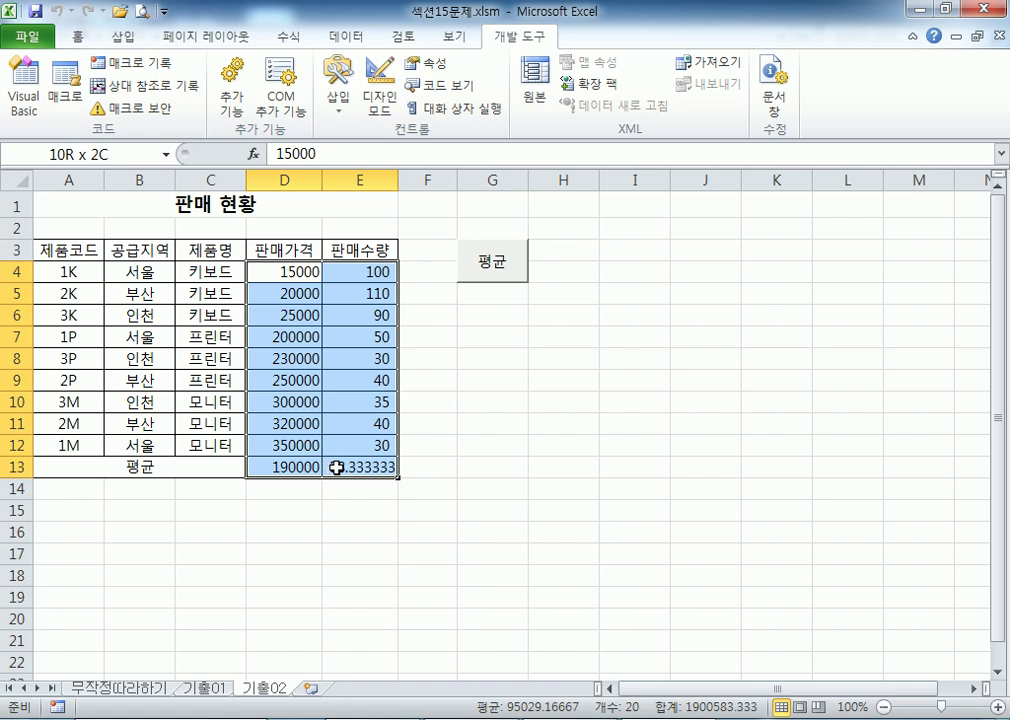
drag(336, 467, 302, 468)
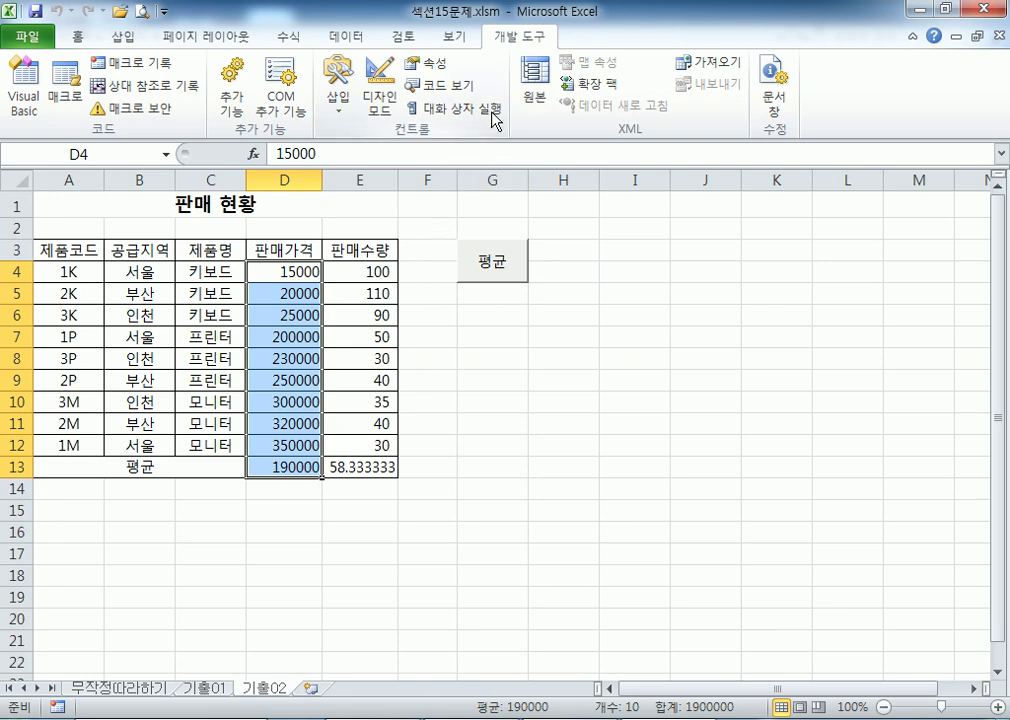
click(70, 37)
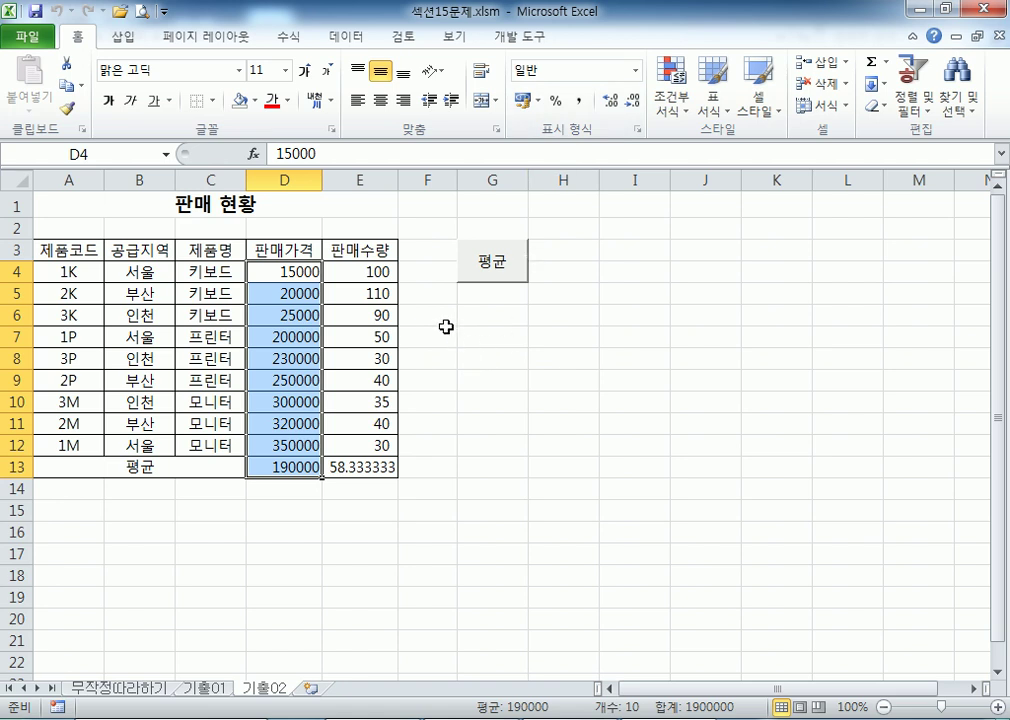
click(434, 211)
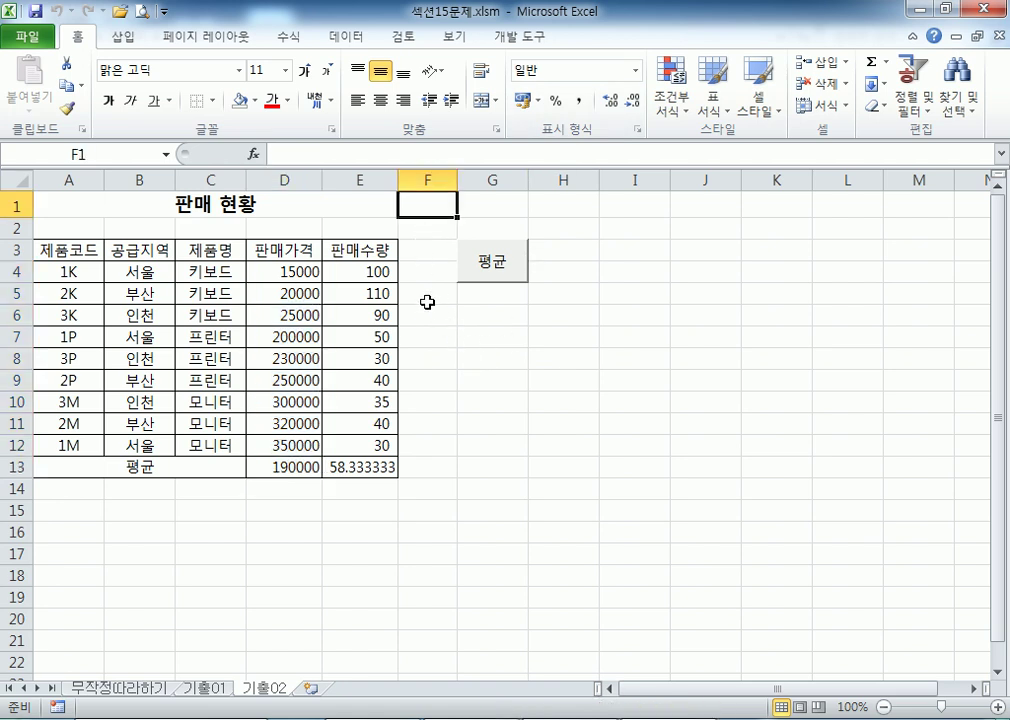
- Draw a hexagon shape (육각형) that exactly covers cells G6:G7
drag(482, 306, 481, 333)
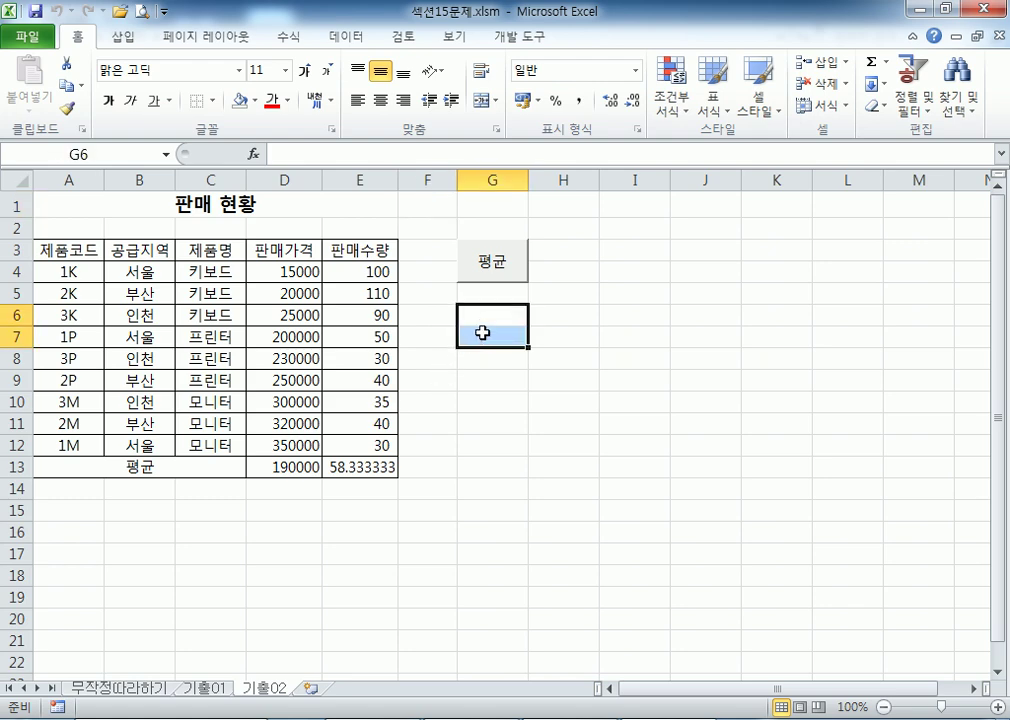
click(128, 38)
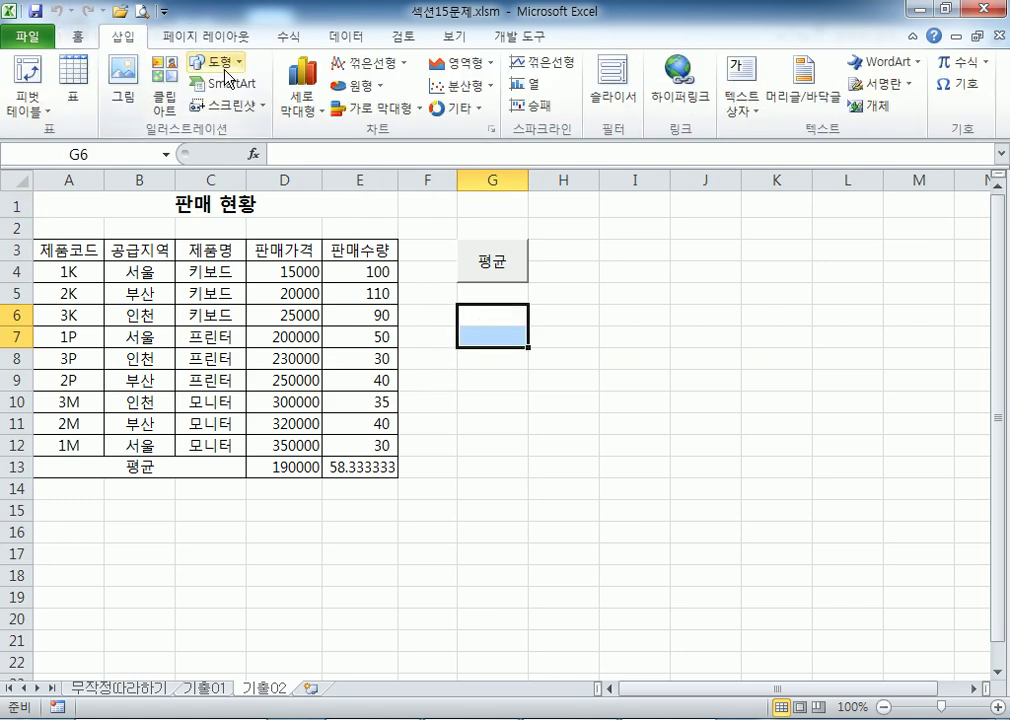
click(188, 61)
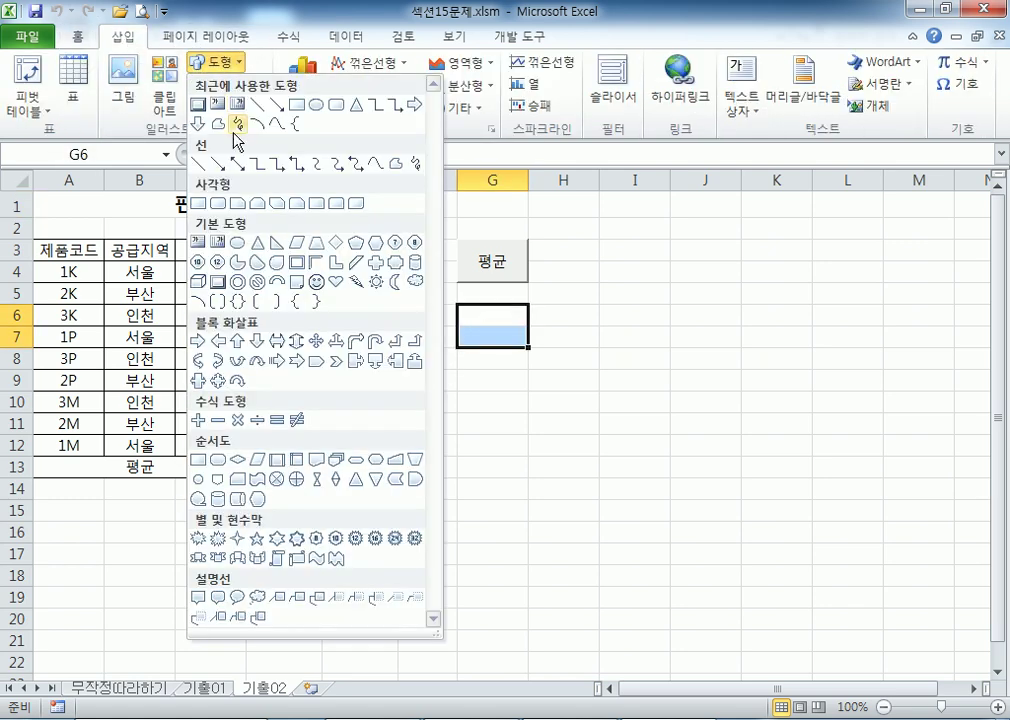
click(377, 247)
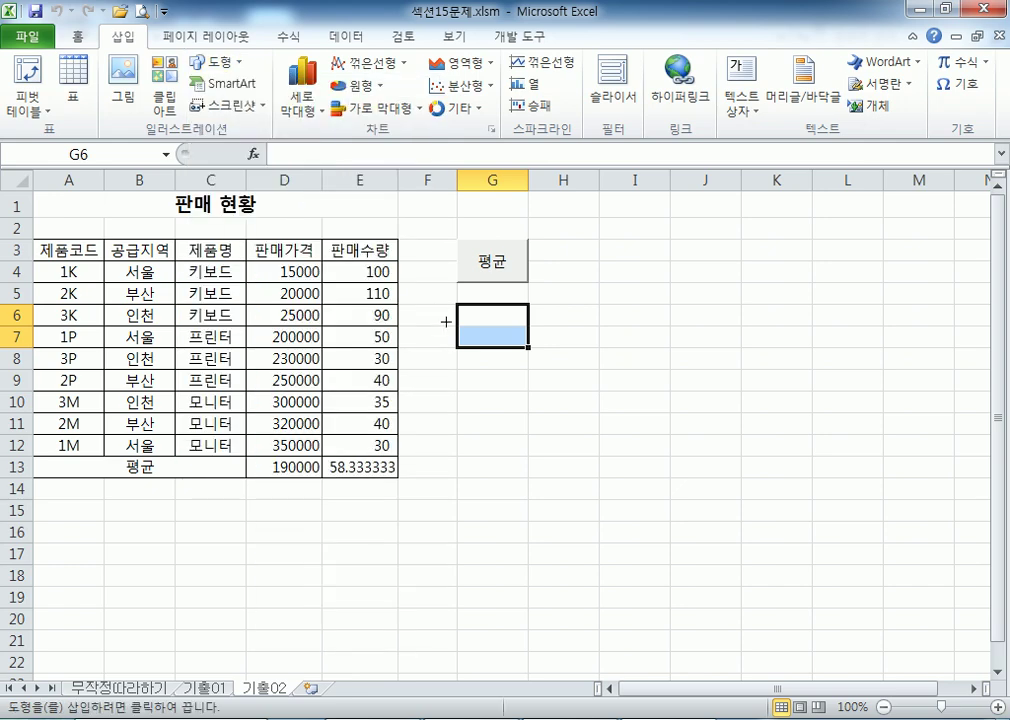
drag(457, 304, 527, 348)
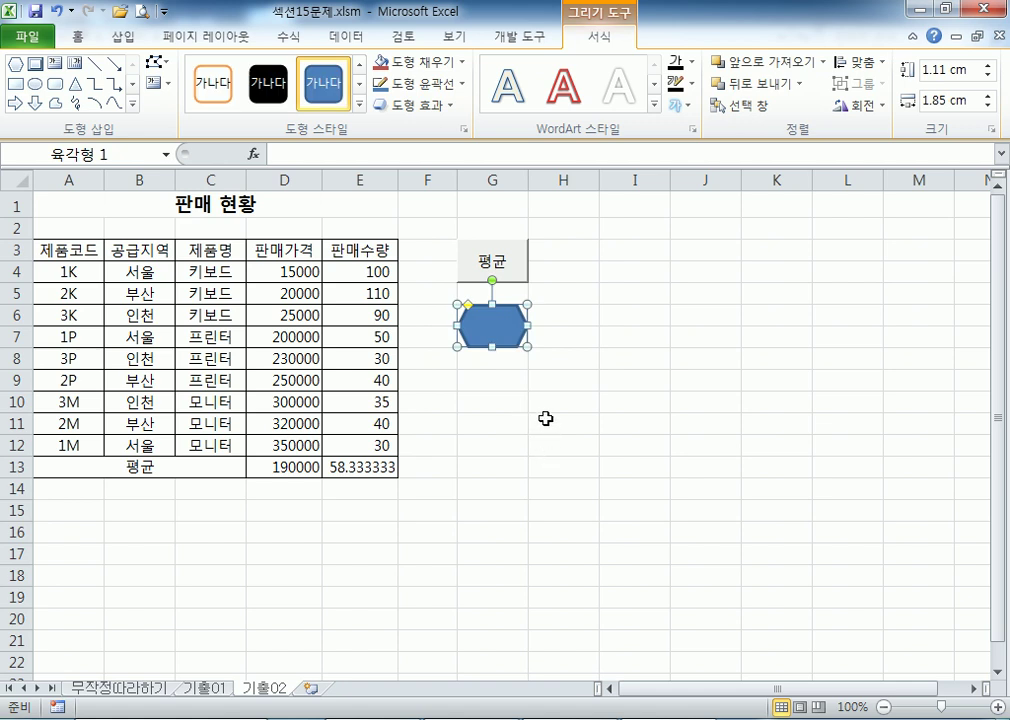
- Label the hexagon 쉼표 and centre its text vertically and horizontally
text(수)
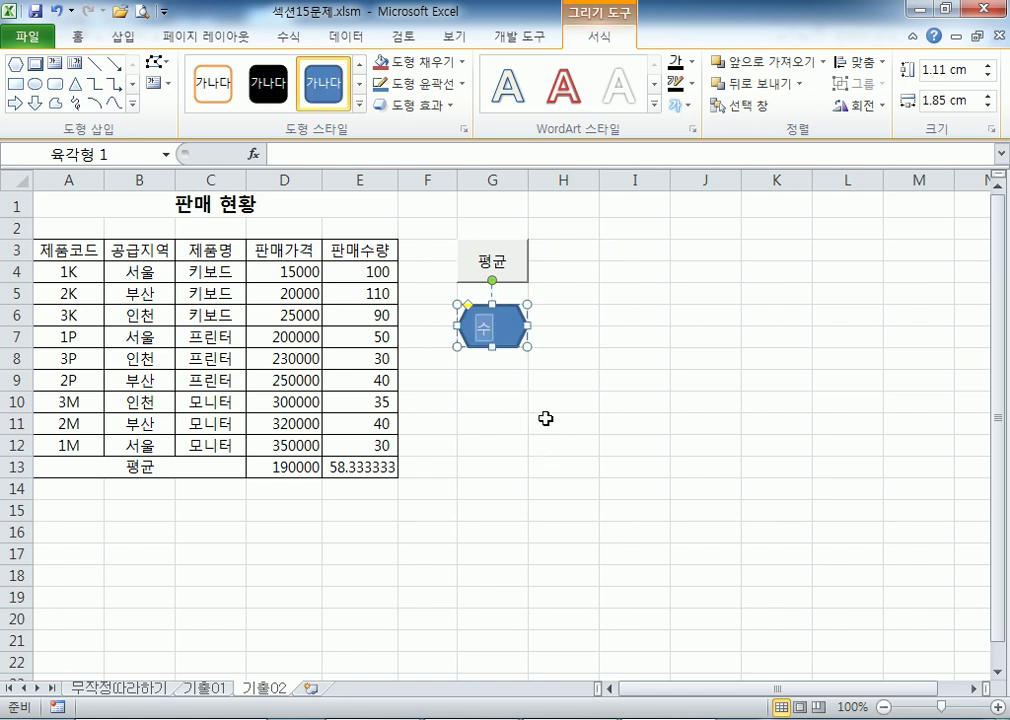
text(표)
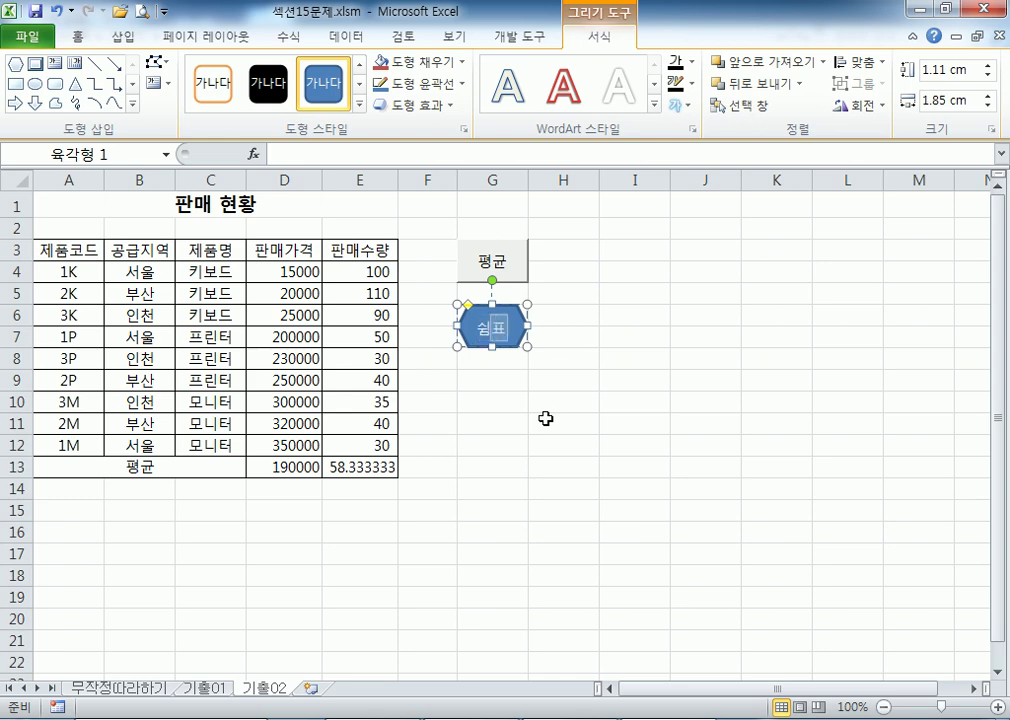
click(77, 36)
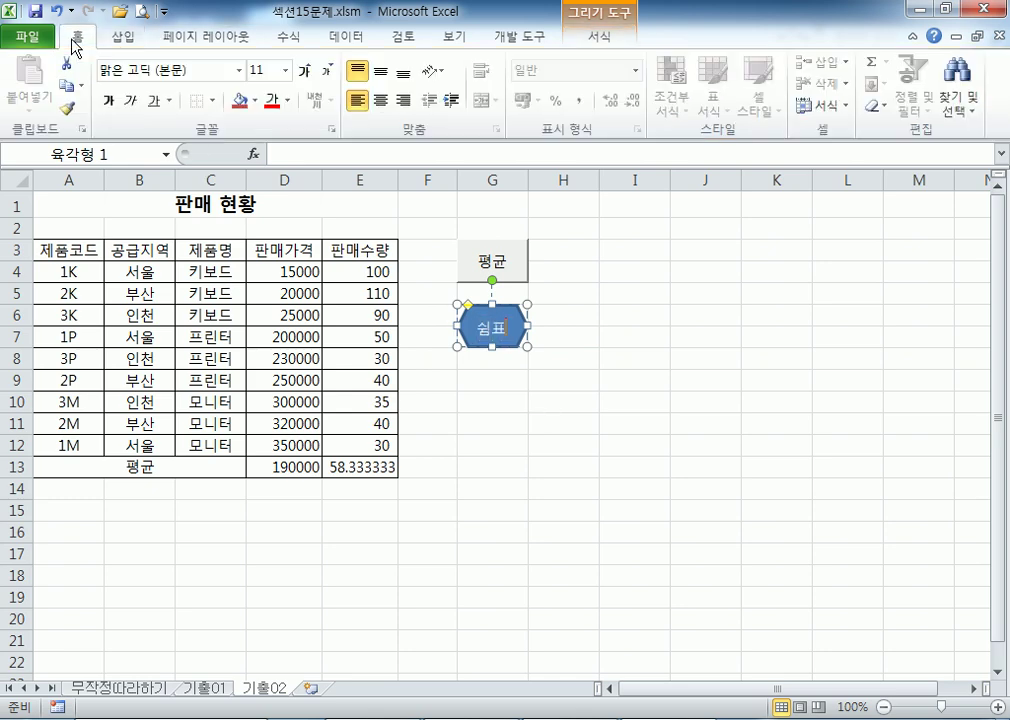
click(380, 72)
click(381, 100)
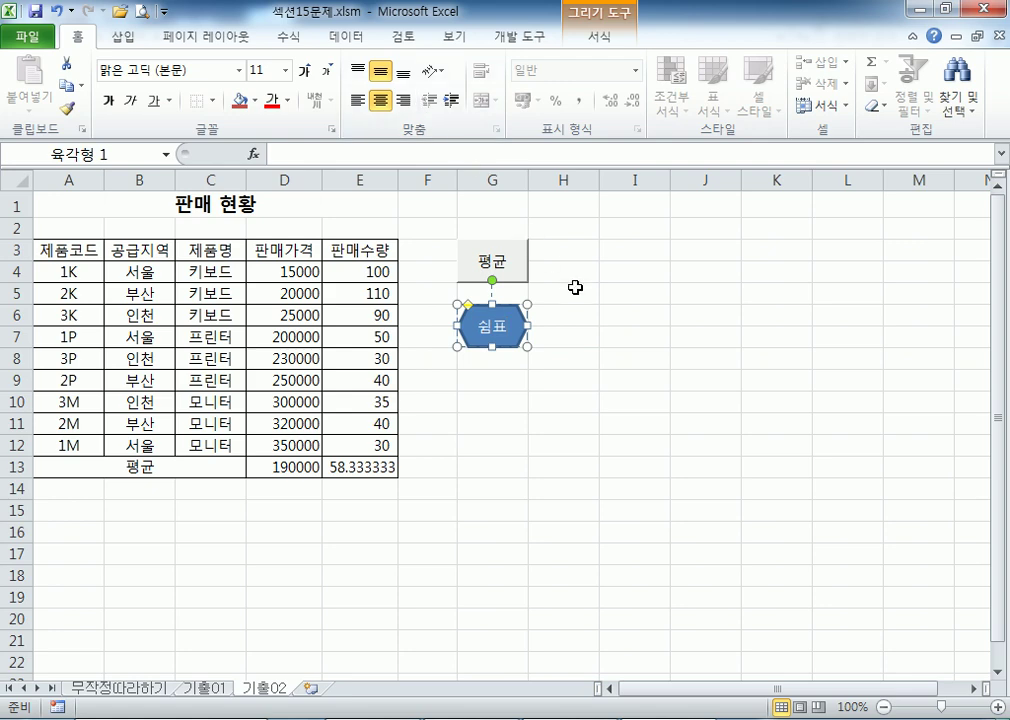
click(634, 337)
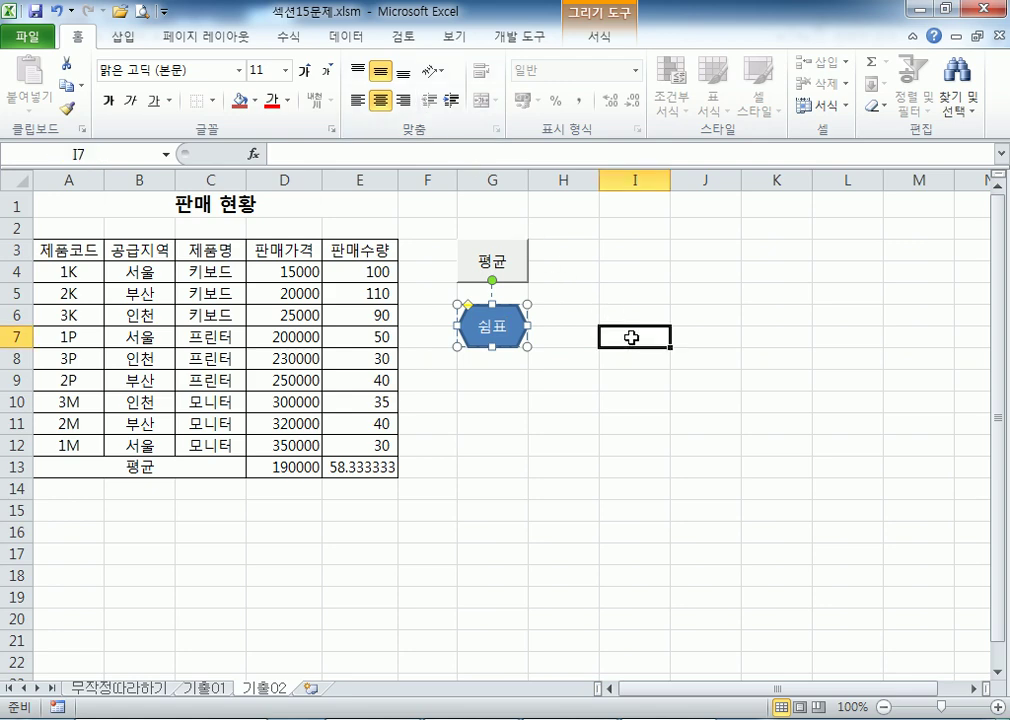
- Assign a new macro named 쉼표 to the hexagon and start recording it in the current workbook
right_click(514, 318)
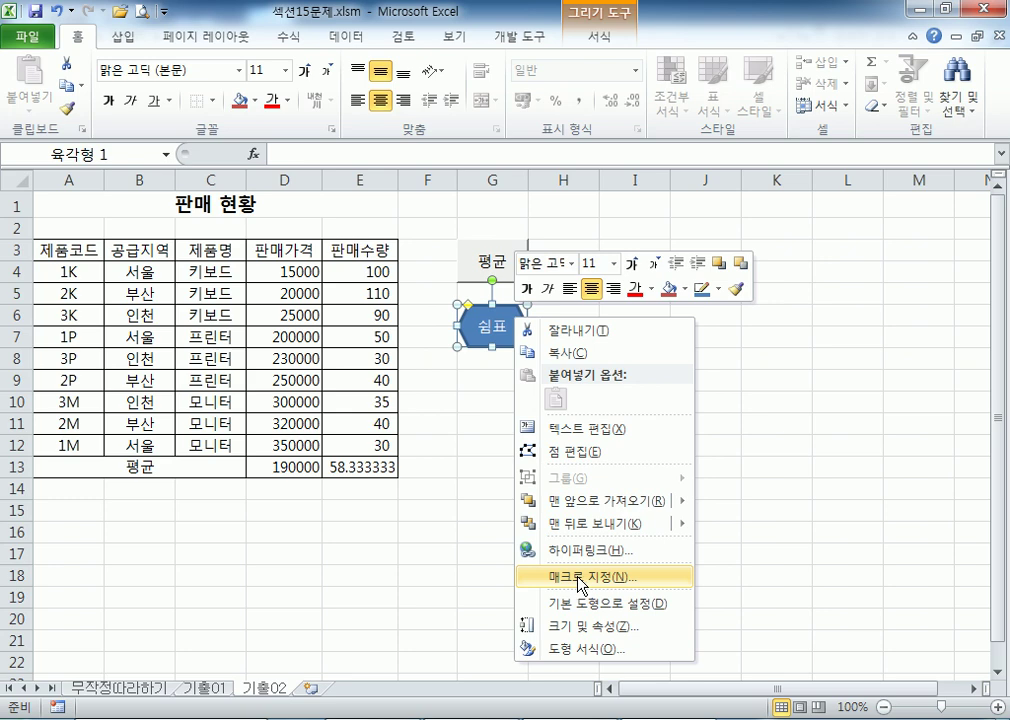
click(582, 578)
drag(519, 403, 665, 159)
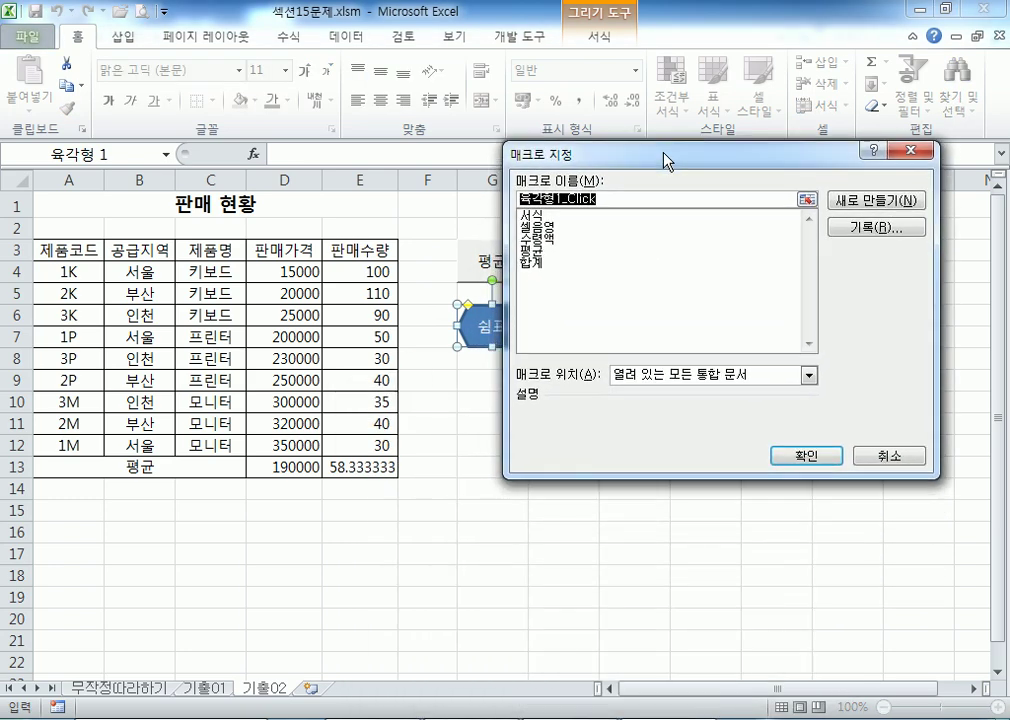
text(쉼표)
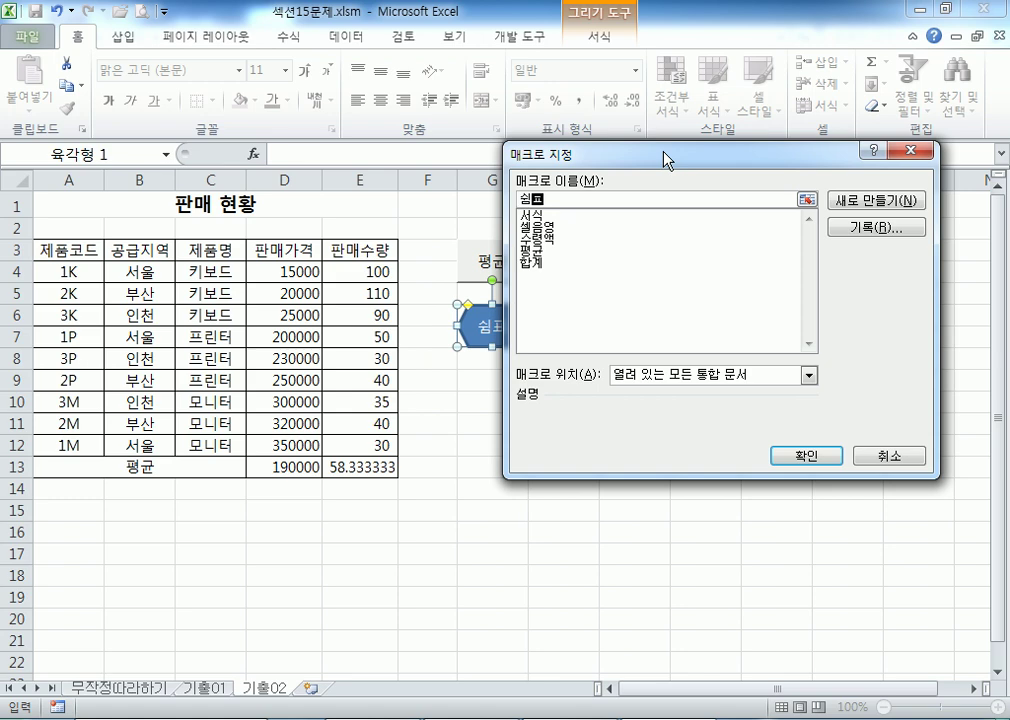
drag(559, 163, 599, 160)
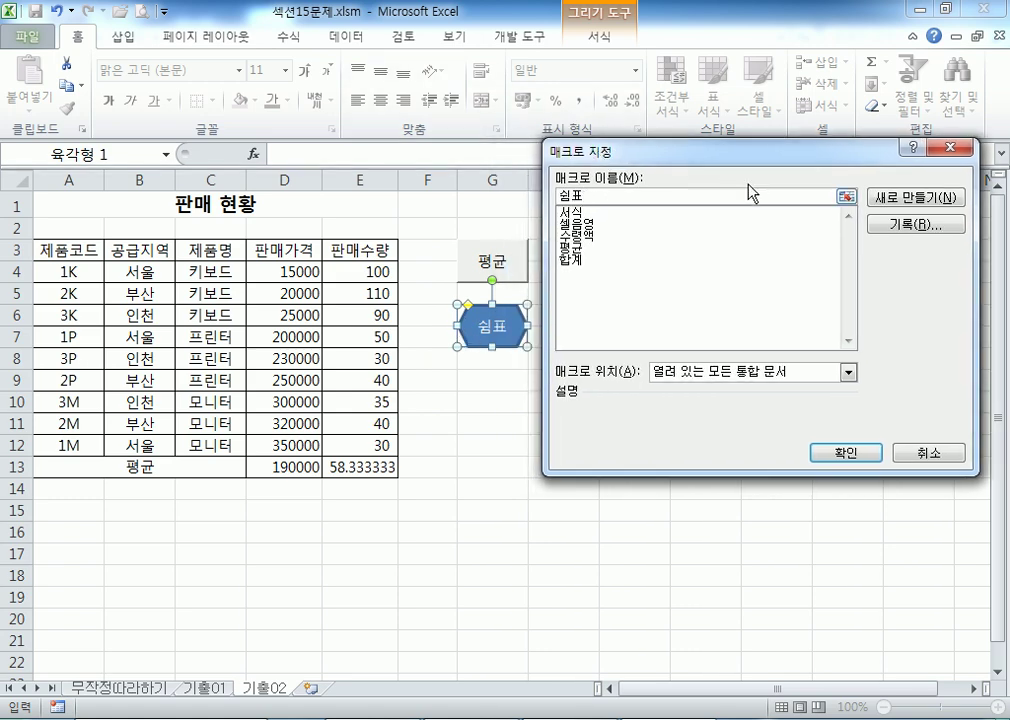
click(908, 226)
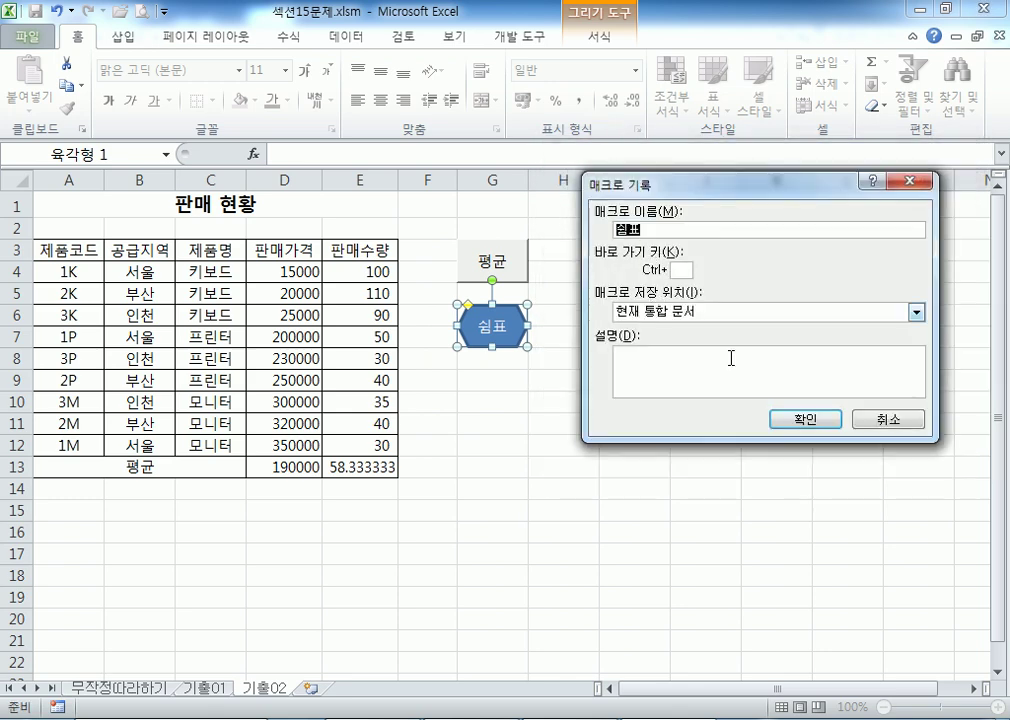
click(785, 420)
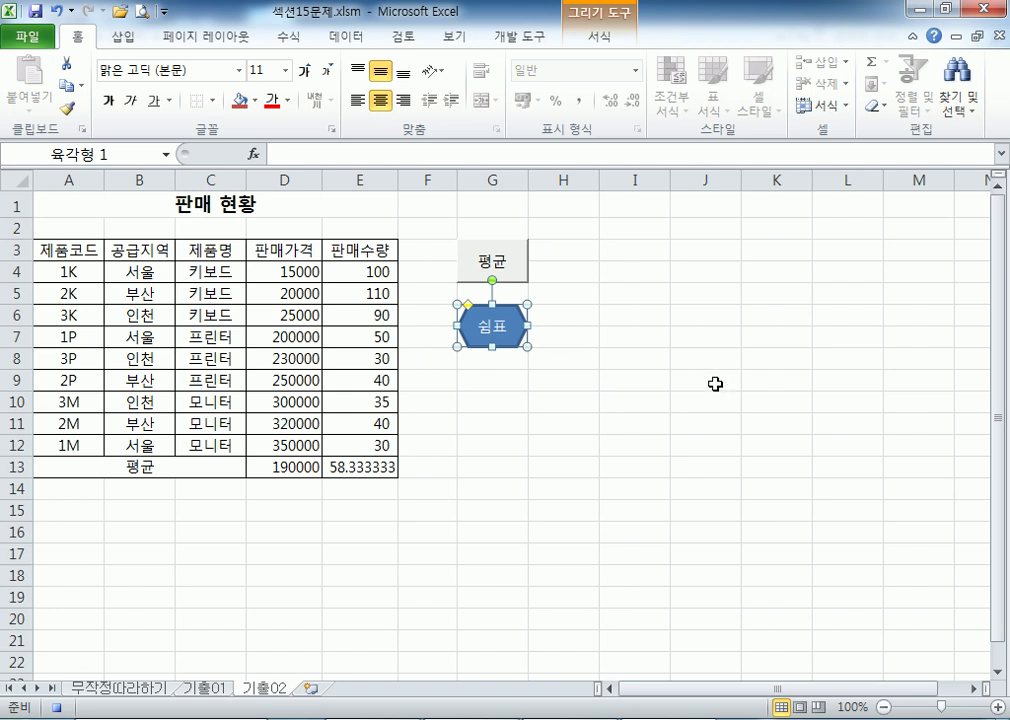
- Apply the comma style to the 판매가격 values in D4:D13 and stop recording the macro
drag(288, 271, 271, 466)
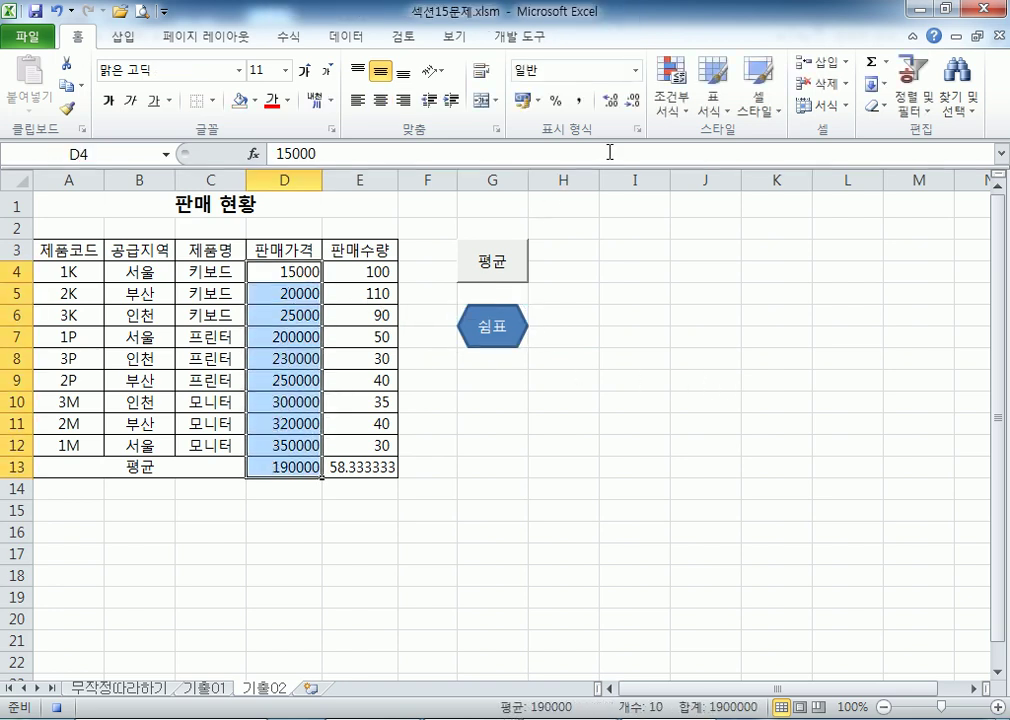
click(582, 102)
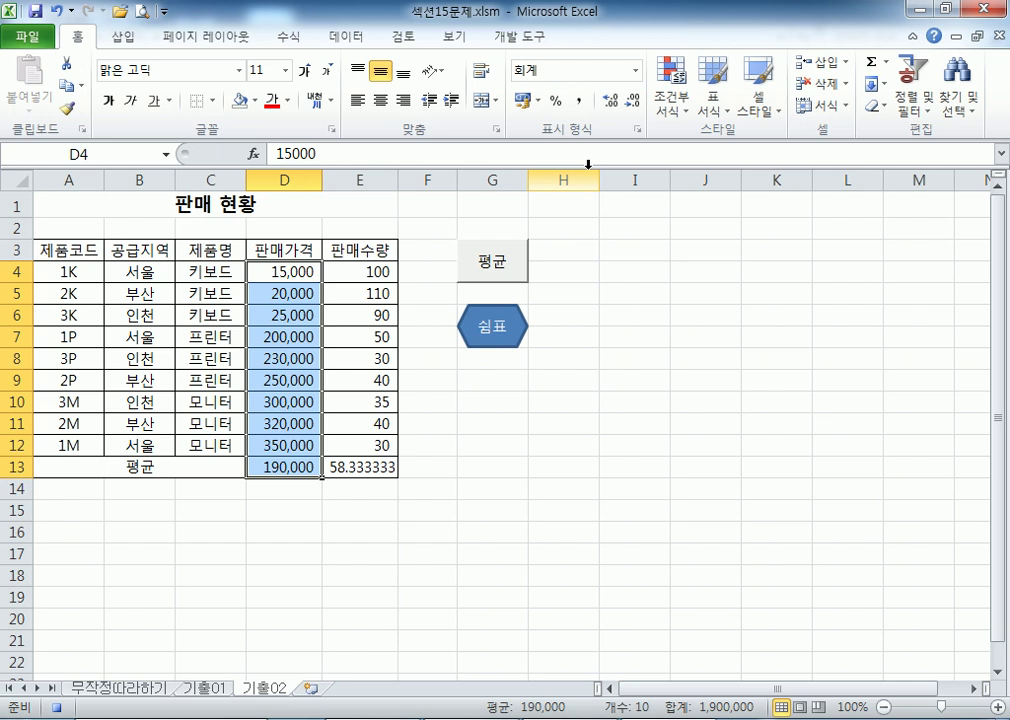
click(291, 503)
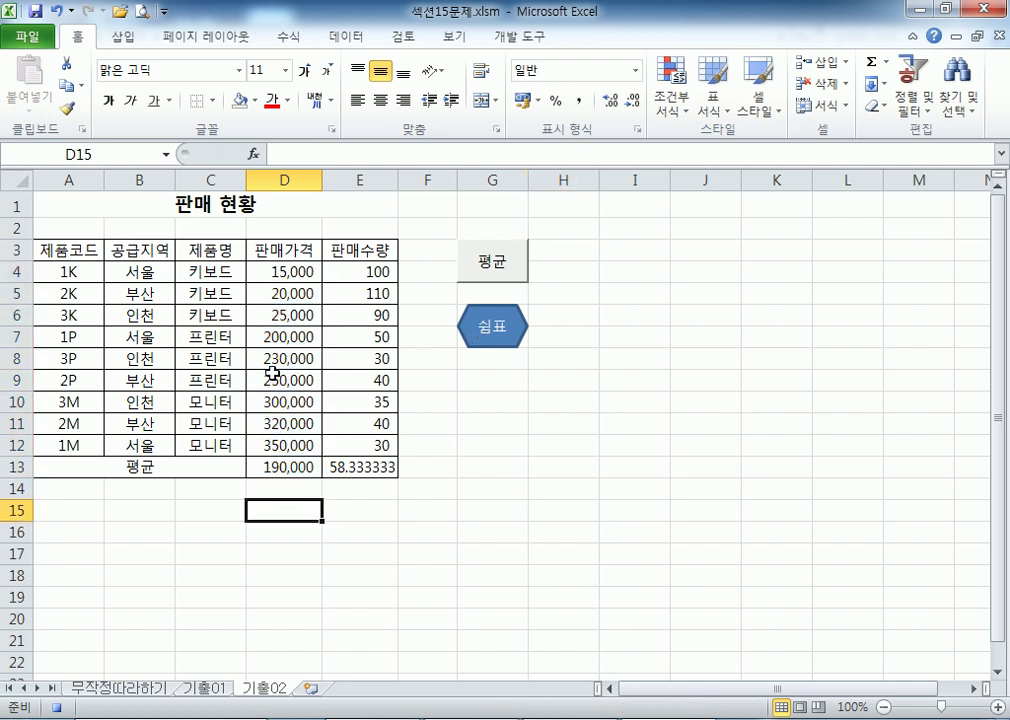
click(518, 37)
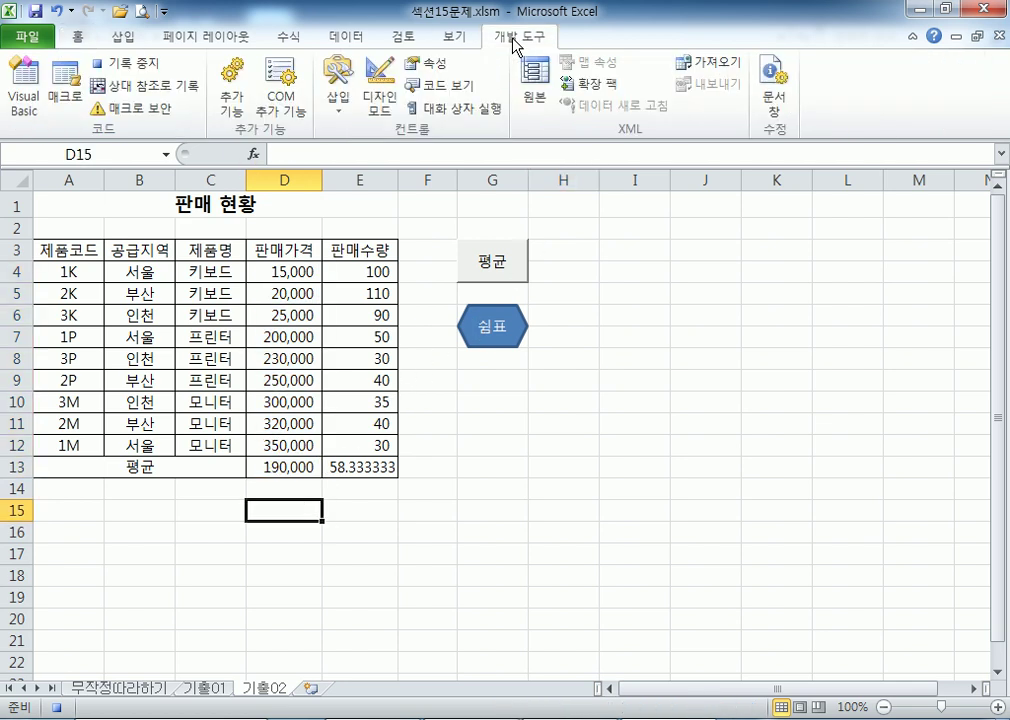
click(146, 72)
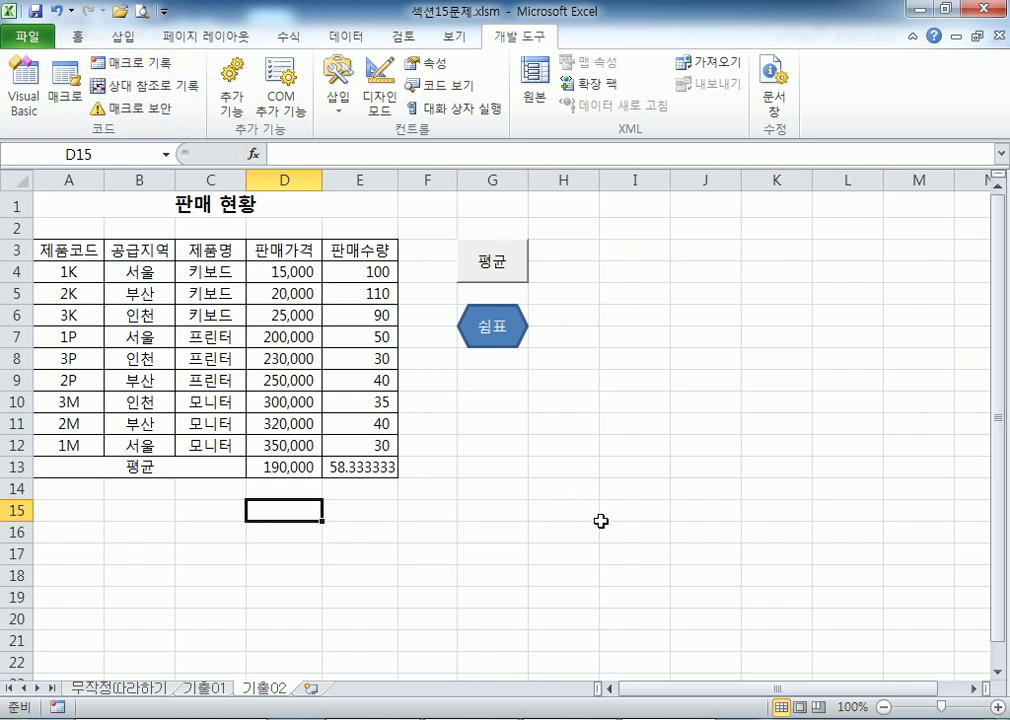
- Clear the averages in D13:E13
drag(307, 469, 345, 469)
key(Delete)
click(559, 467)
- Try to reset the number format of D4:E13 to 일반, and undo the format change
drag(268, 266, 352, 469)
click(76, 37)
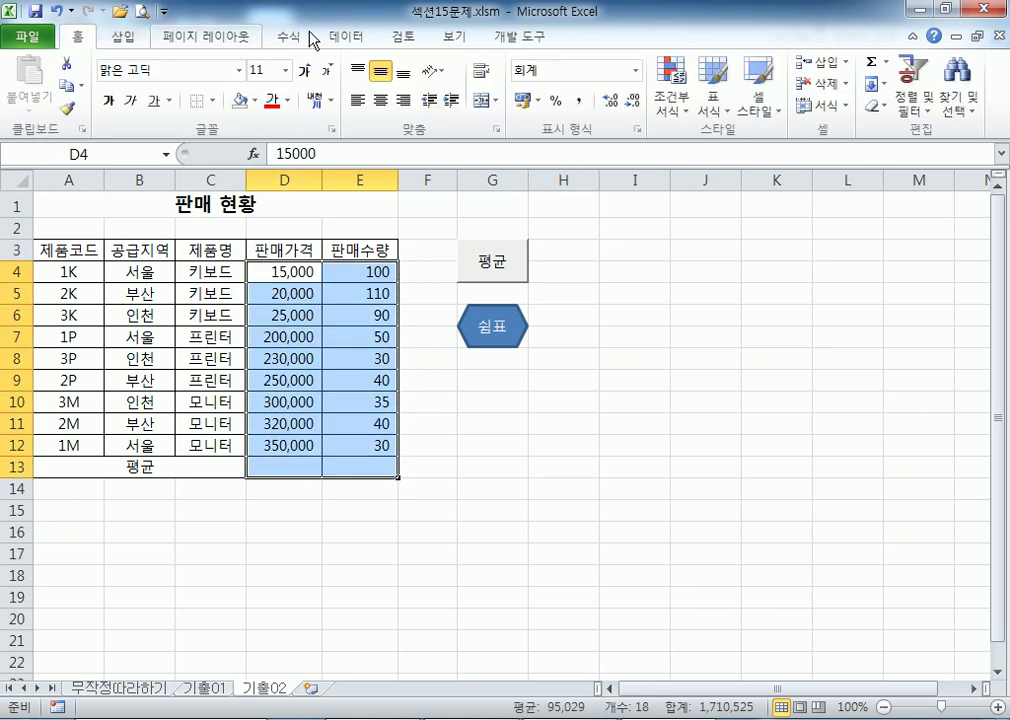
click(636, 71)
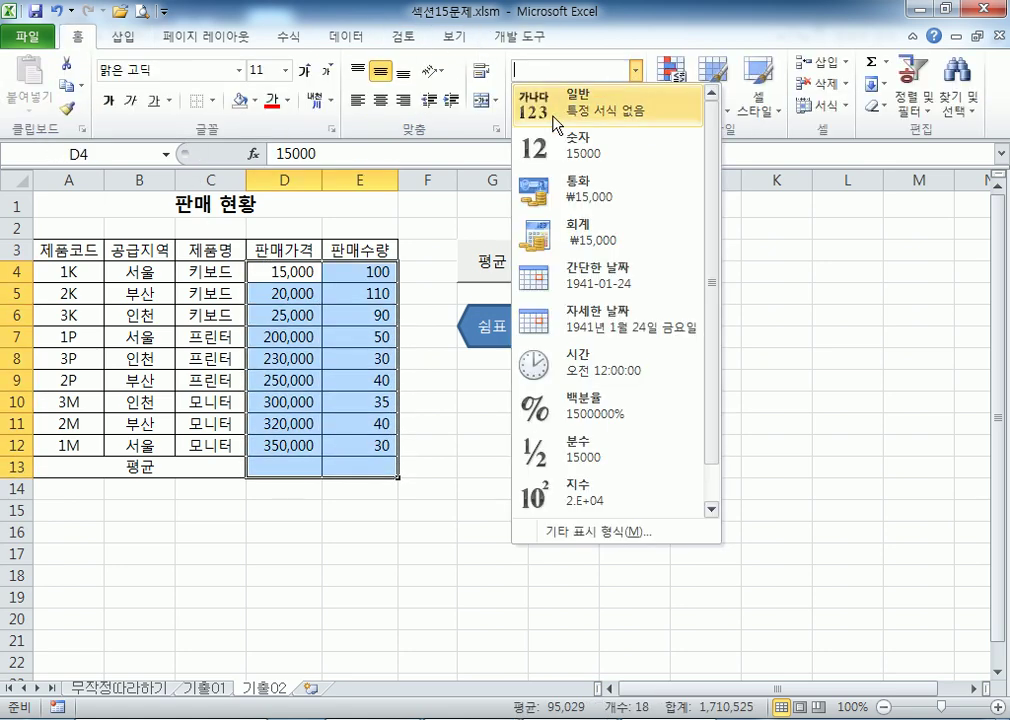
click(583, 117)
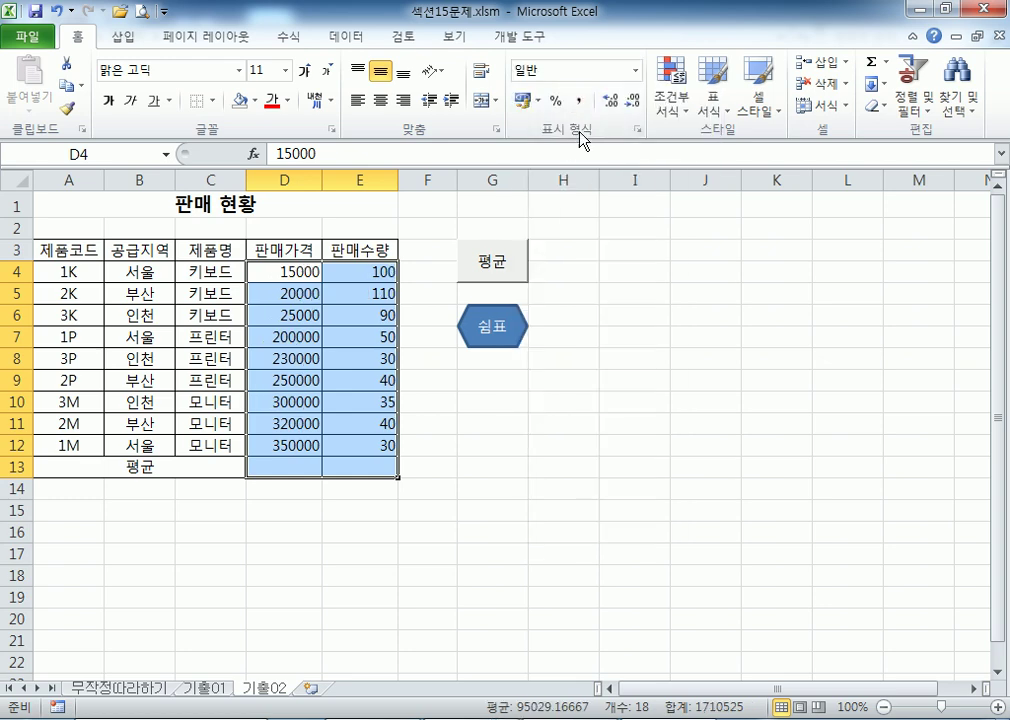
click(636, 74)
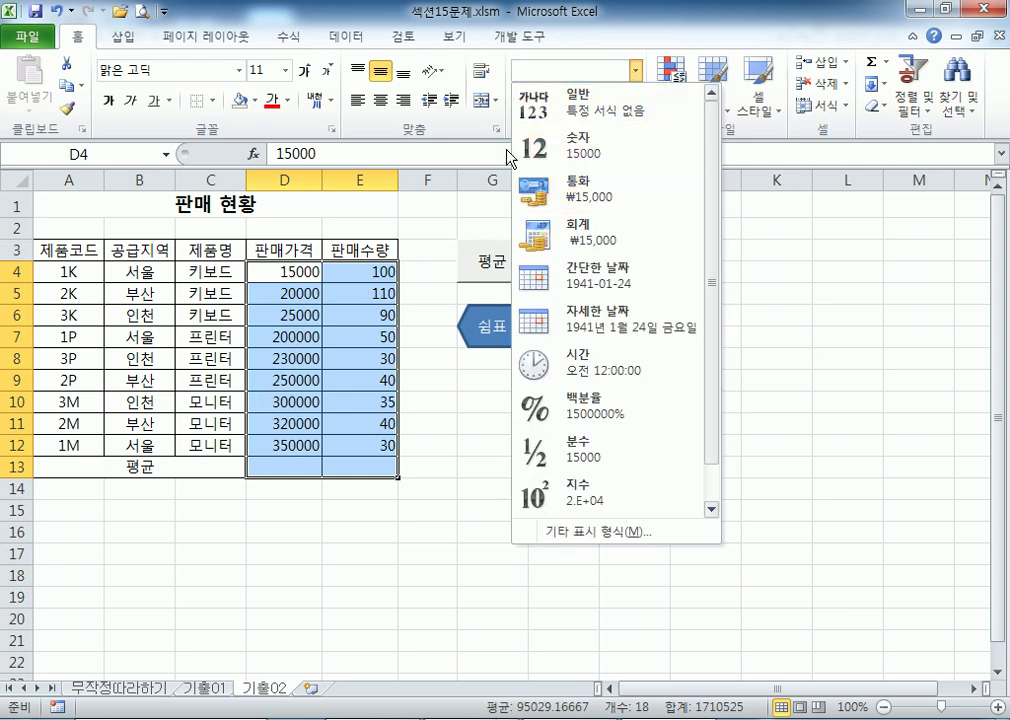
click(462, 222)
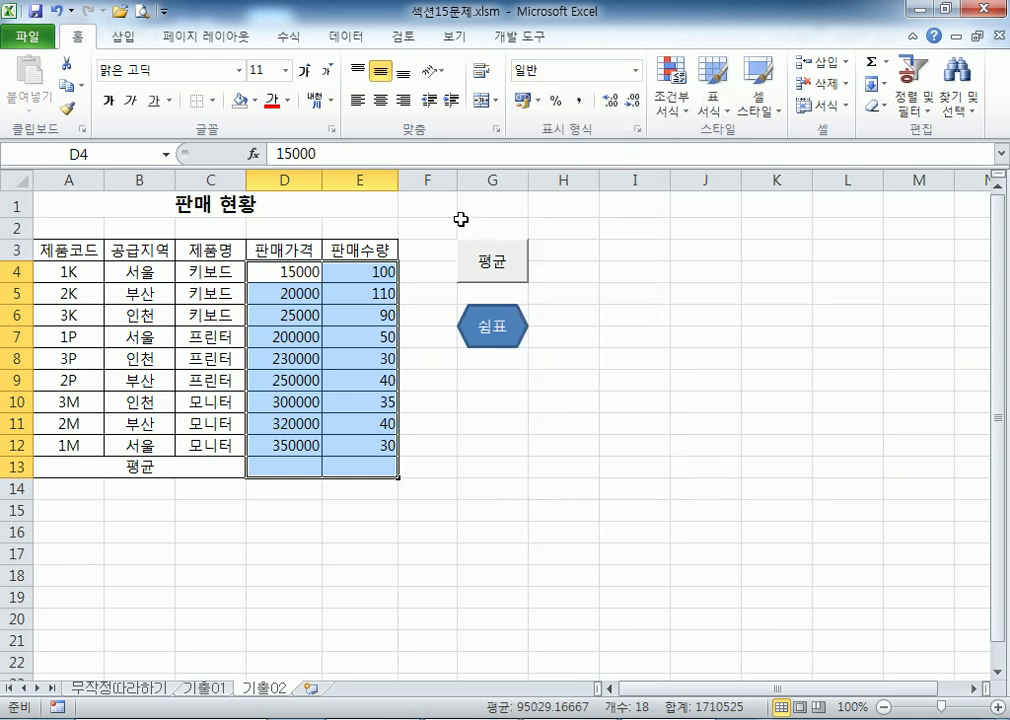
key(ctrl+z)
- Set the number format of D4:D13 to 일반 and test the 평균 macro from its button and the 쉼표 macro from the hexagon
drag(290, 275, 293, 464)
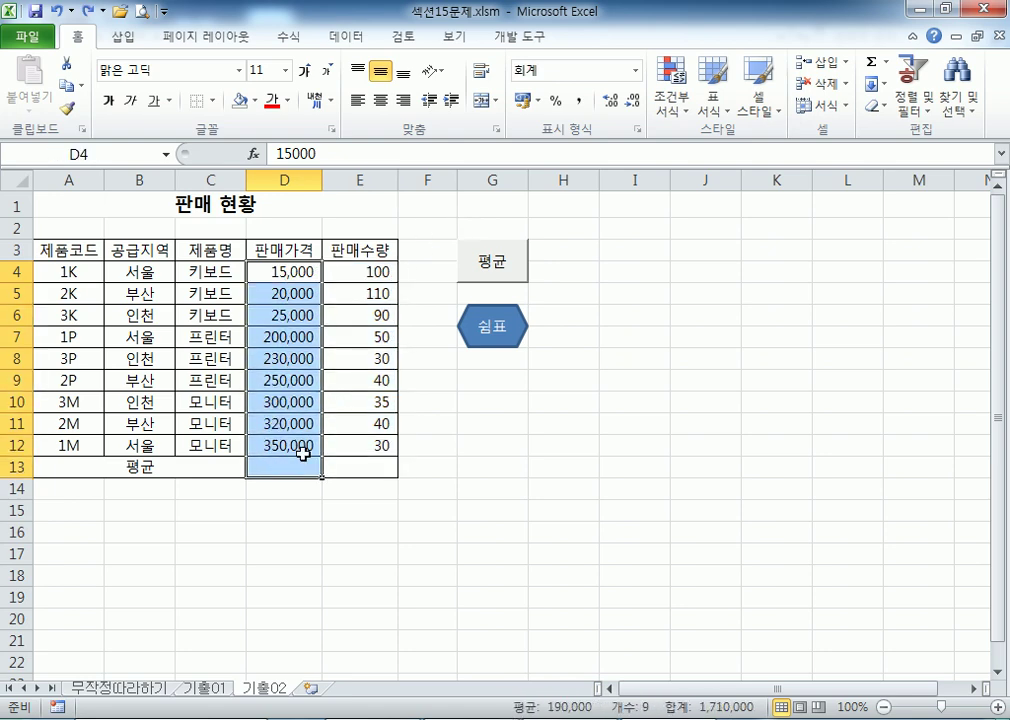
click(636, 72)
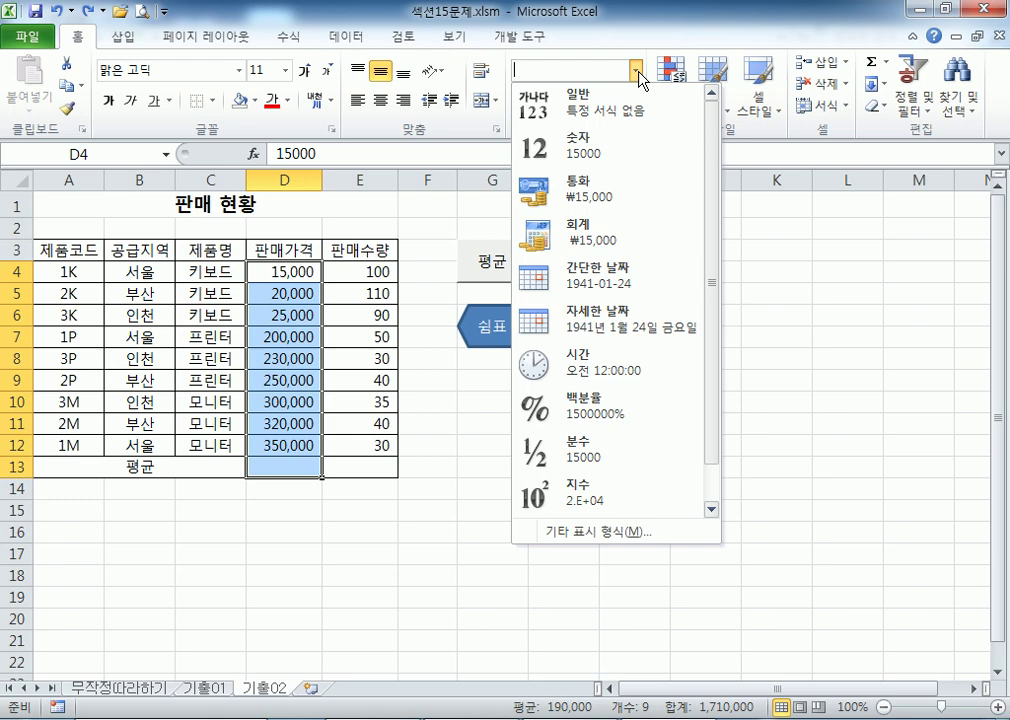
click(597, 103)
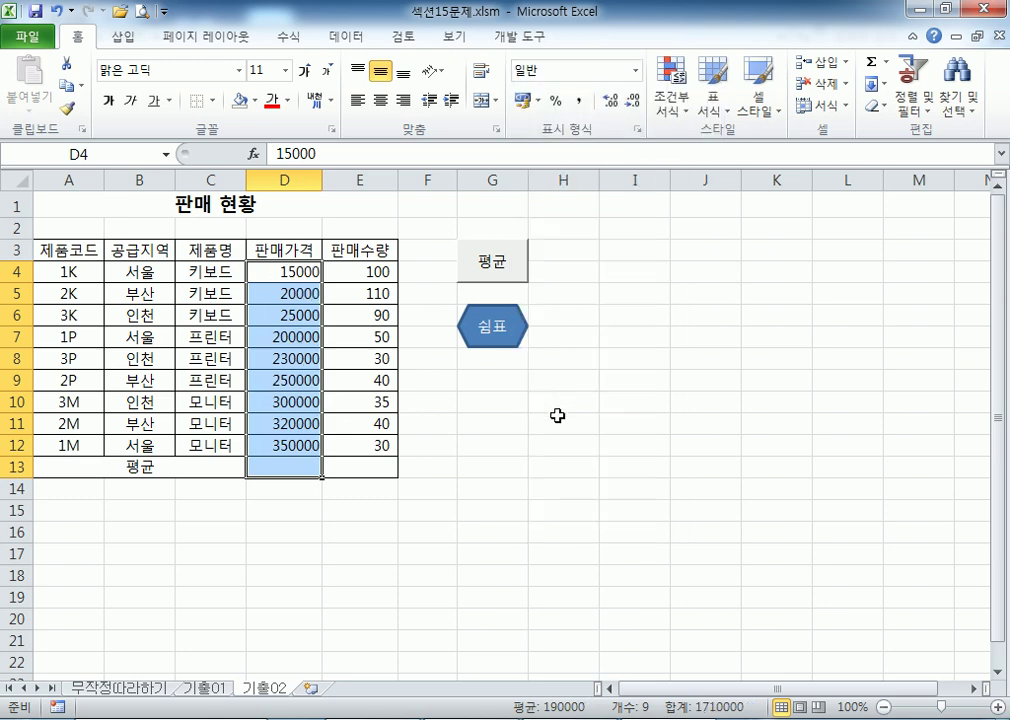
click(557, 415)
click(504, 268)
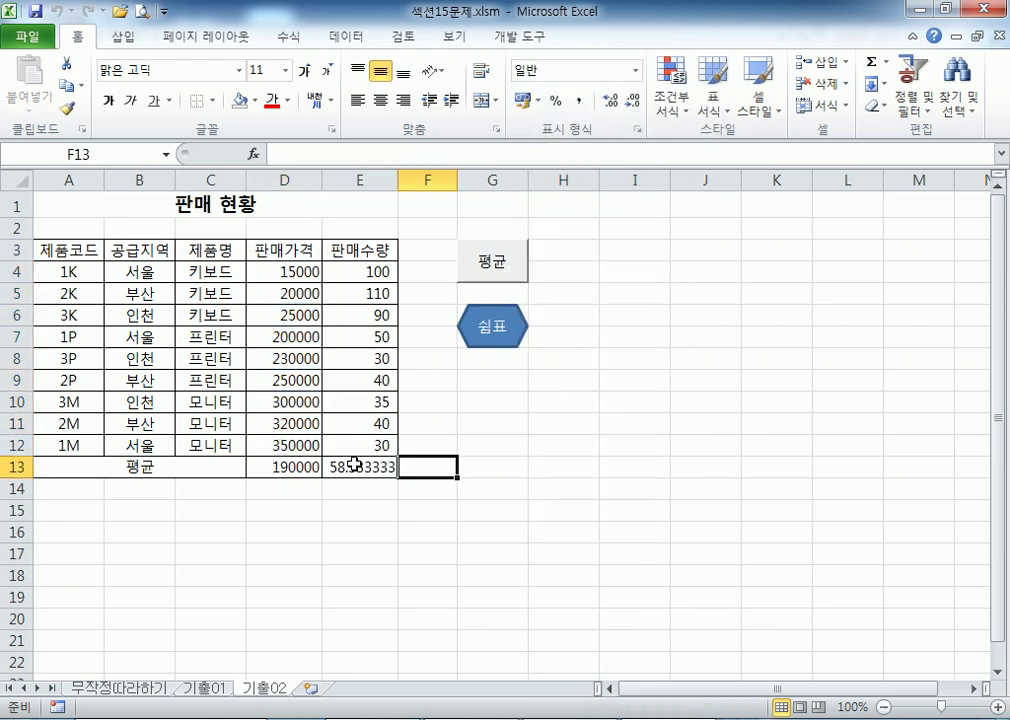
click(514, 332)
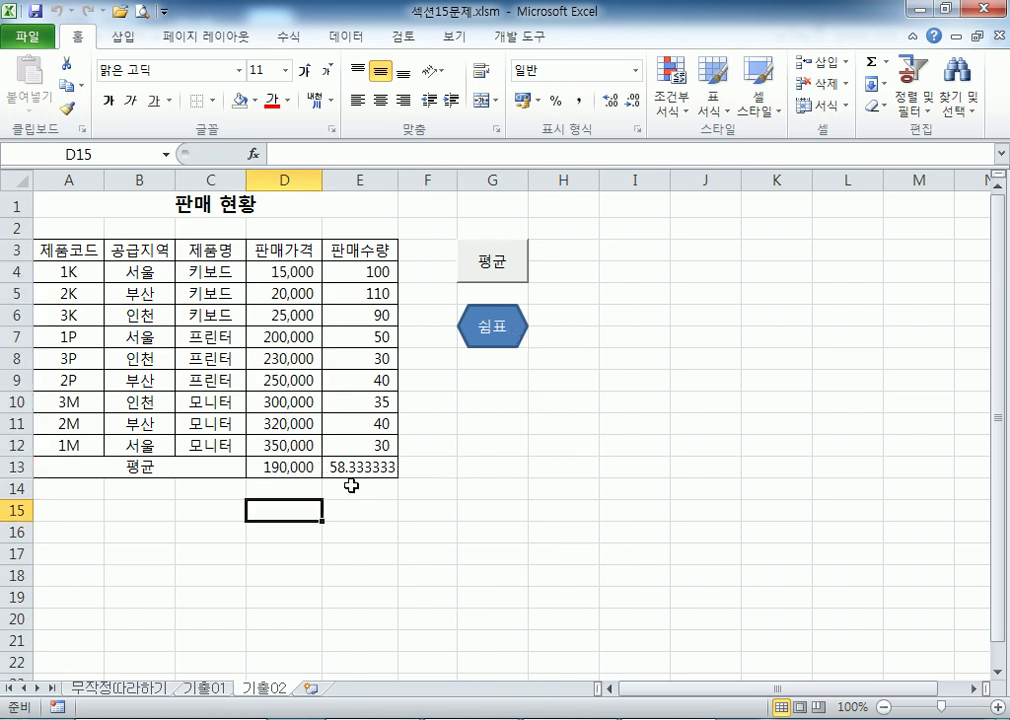
- Clear the averages in D13:E13 and recalculate them with the 평균 macro button
drag(282, 465, 364, 468)
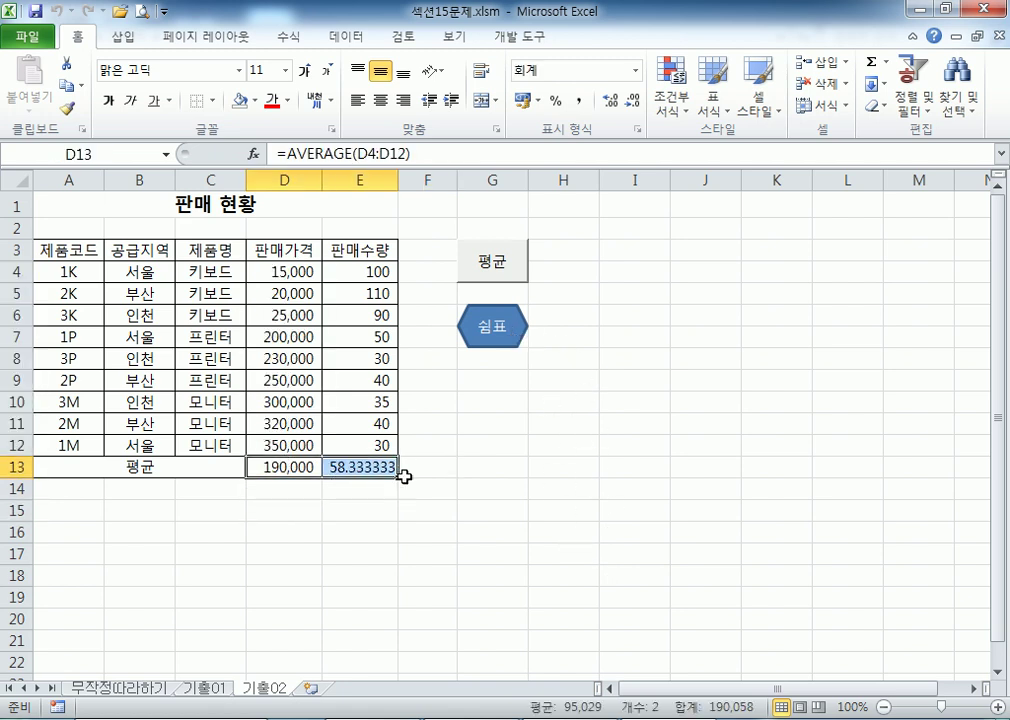
drag(318, 276, 303, 448)
click(300, 467)
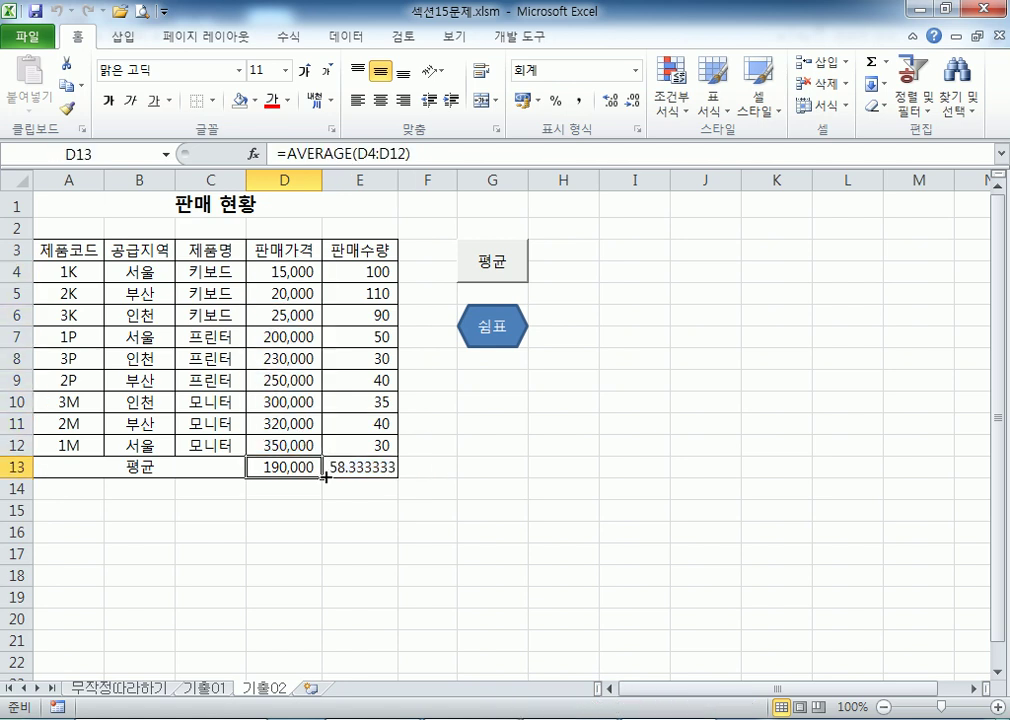
shift+click(354, 464)
key(Delete)
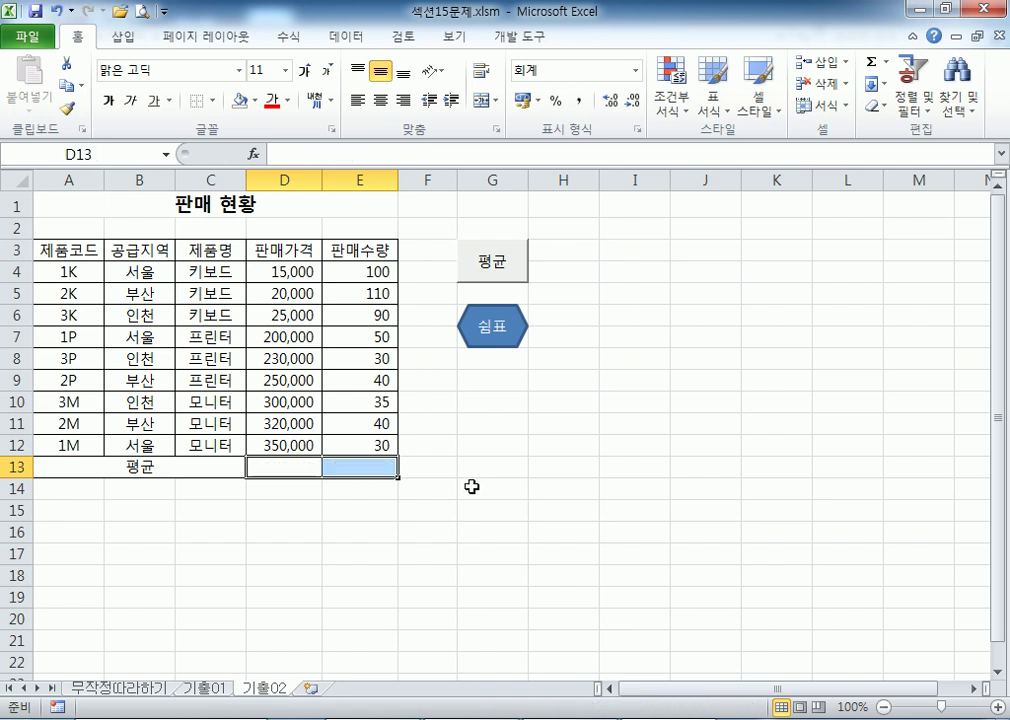
click(471, 487)
click(510, 261)
- Set the number format of E13 to 일반 and test the 쉼표 hexagon followed by the 평균 button
click(360, 467)
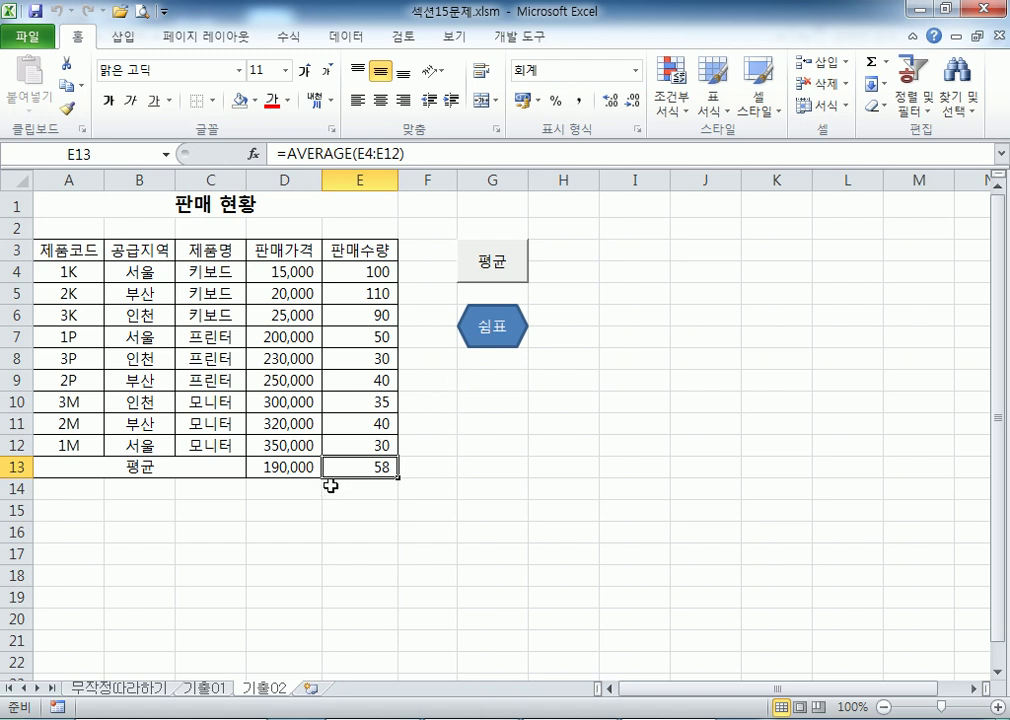
click(635, 71)
click(565, 102)
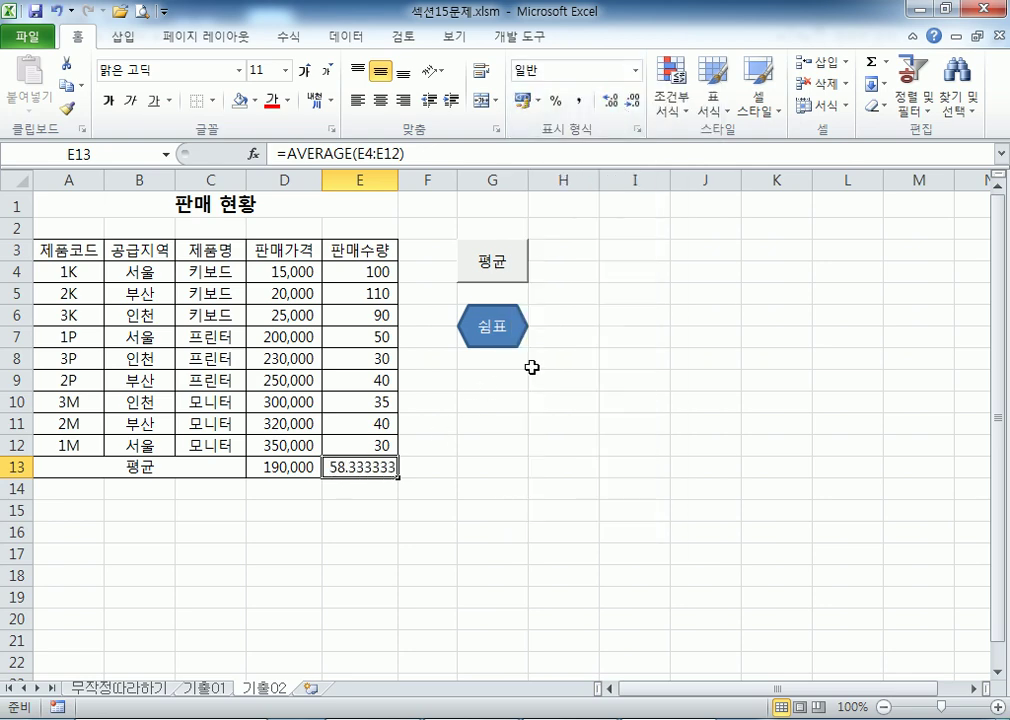
click(502, 345)
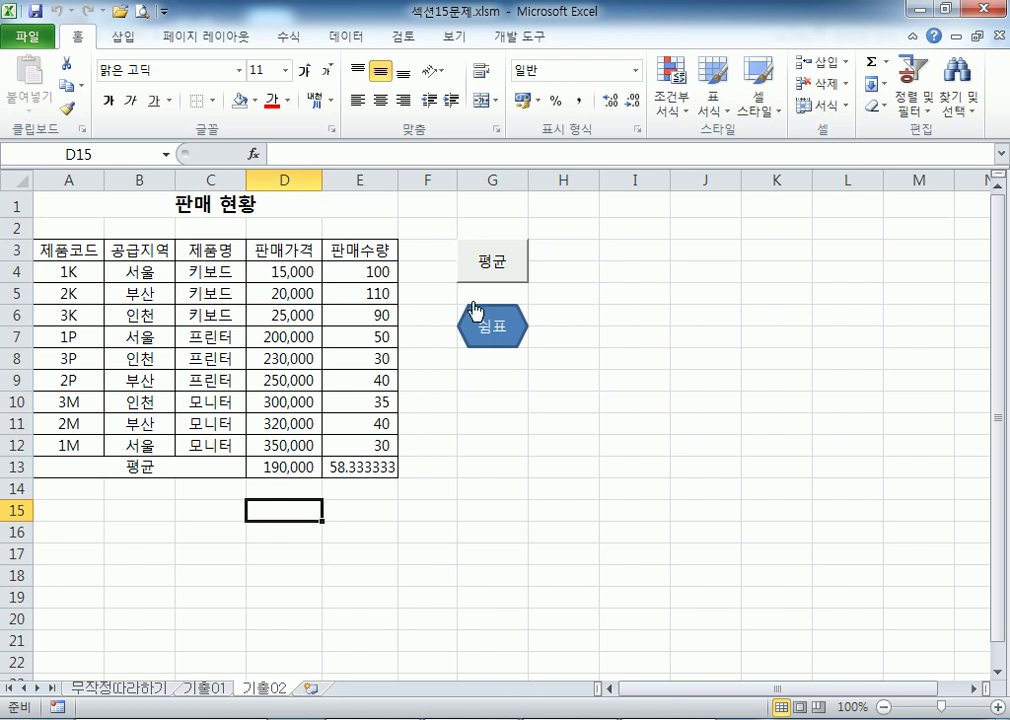
click(499, 272)
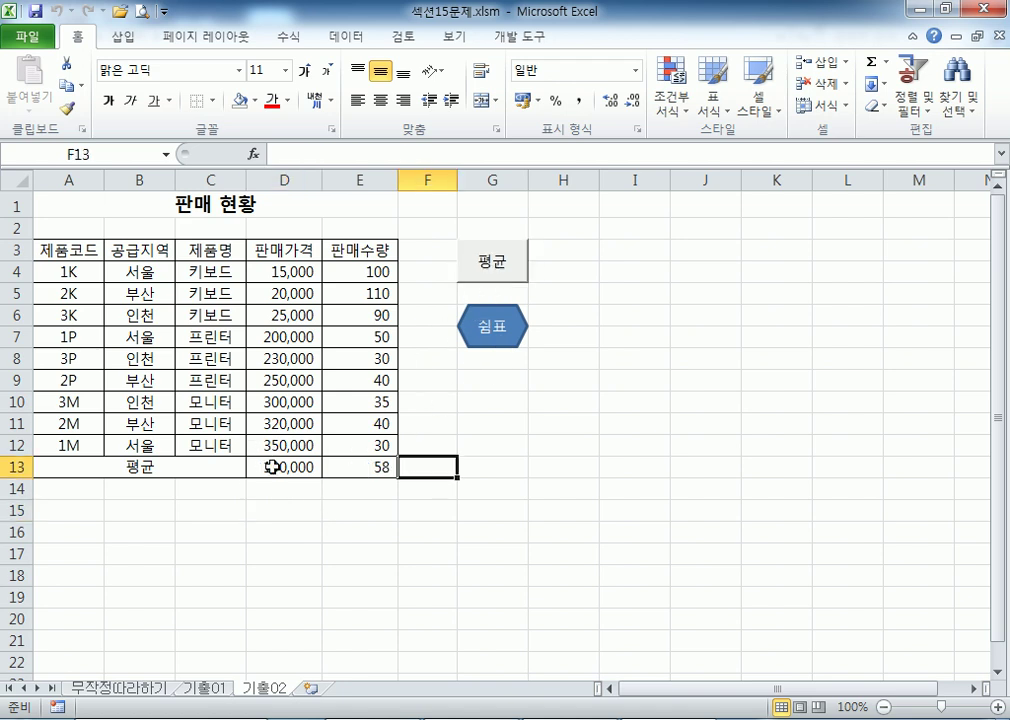
- Fill the average formula from D13 across into E13
drag(275, 467, 390, 467)
click(294, 464)
drag(321, 477, 372, 472)
click(371, 465)
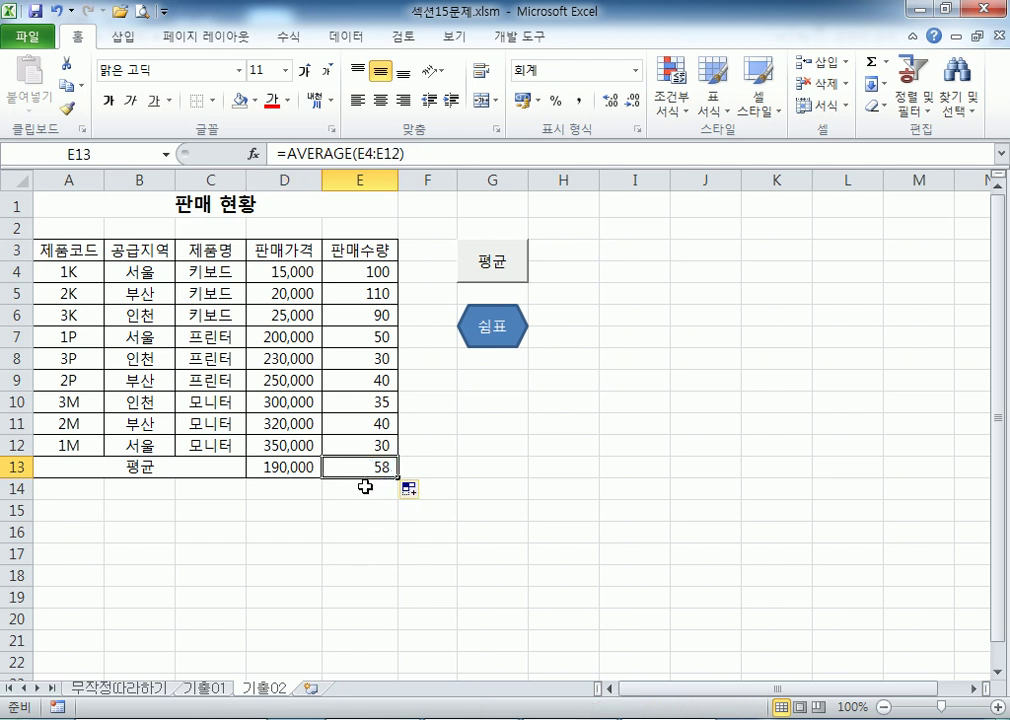
- Set the number format of D4:D13 to 일반 and run the 평균 macro, followed by the 쉼표 macro
drag(293, 270, 295, 466)
click(636, 70)
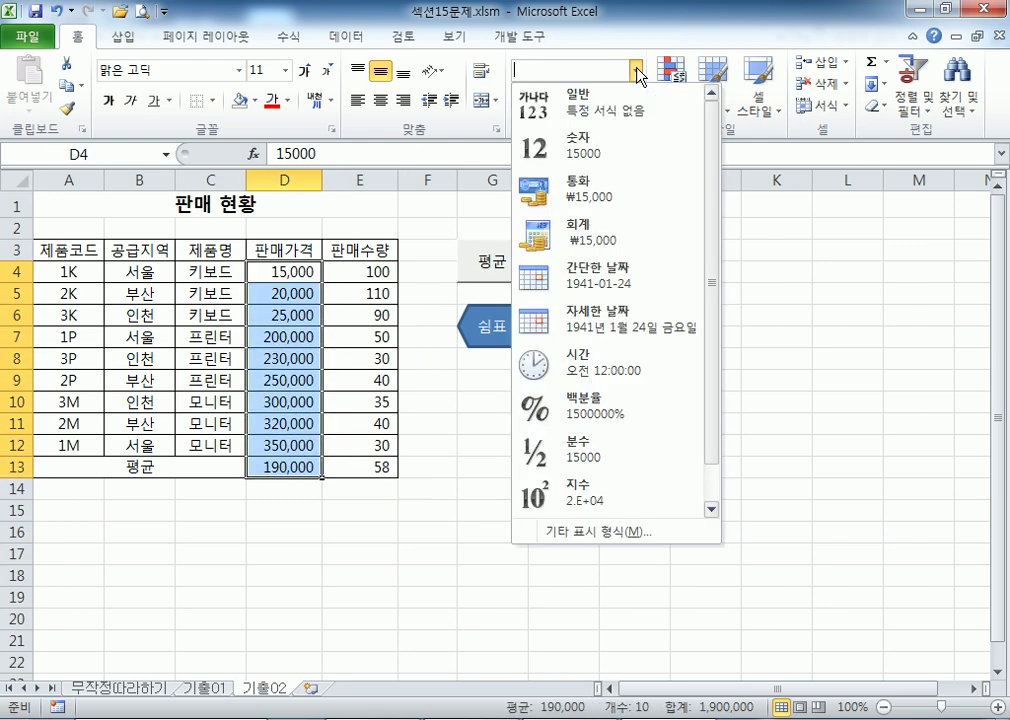
click(600, 104)
click(361, 462)
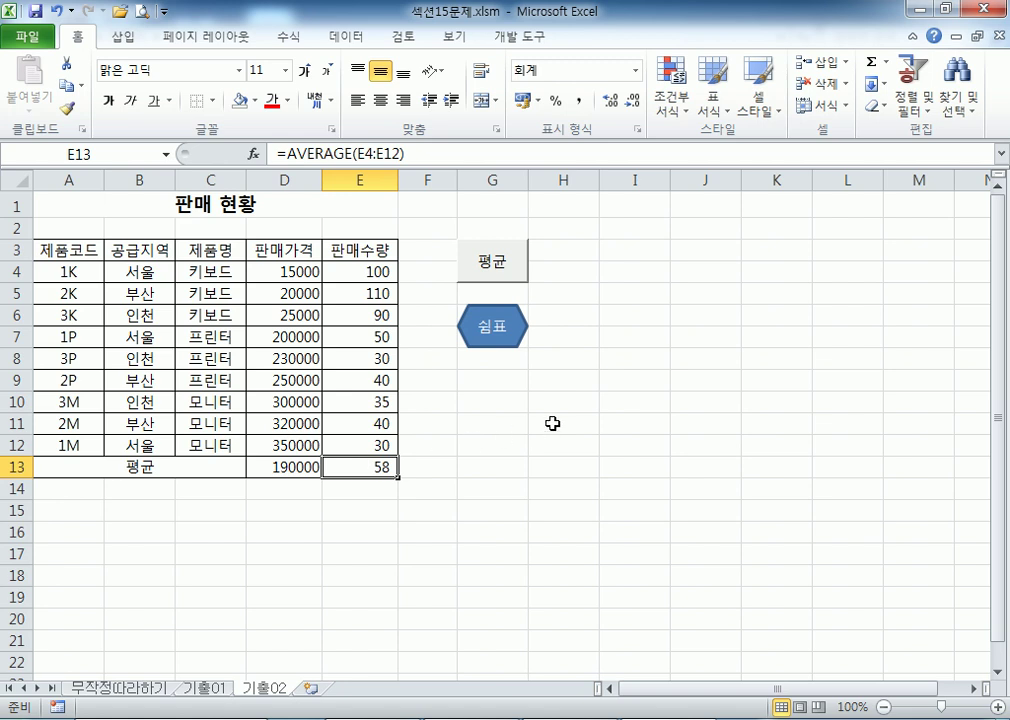
click(602, 406)
click(514, 268)
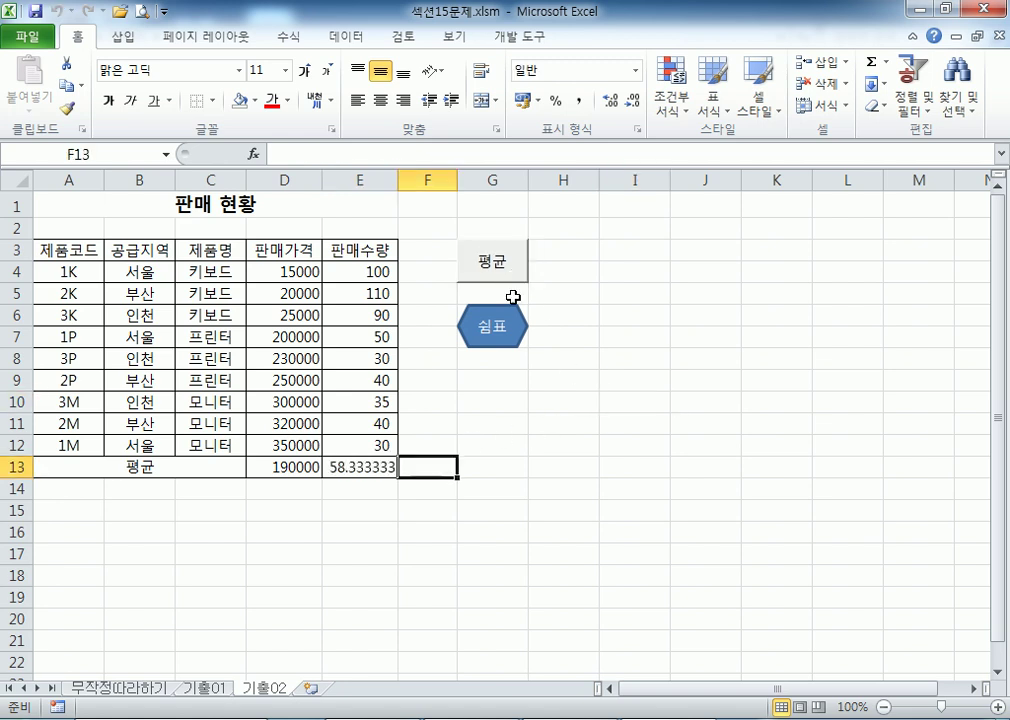
click(474, 352)
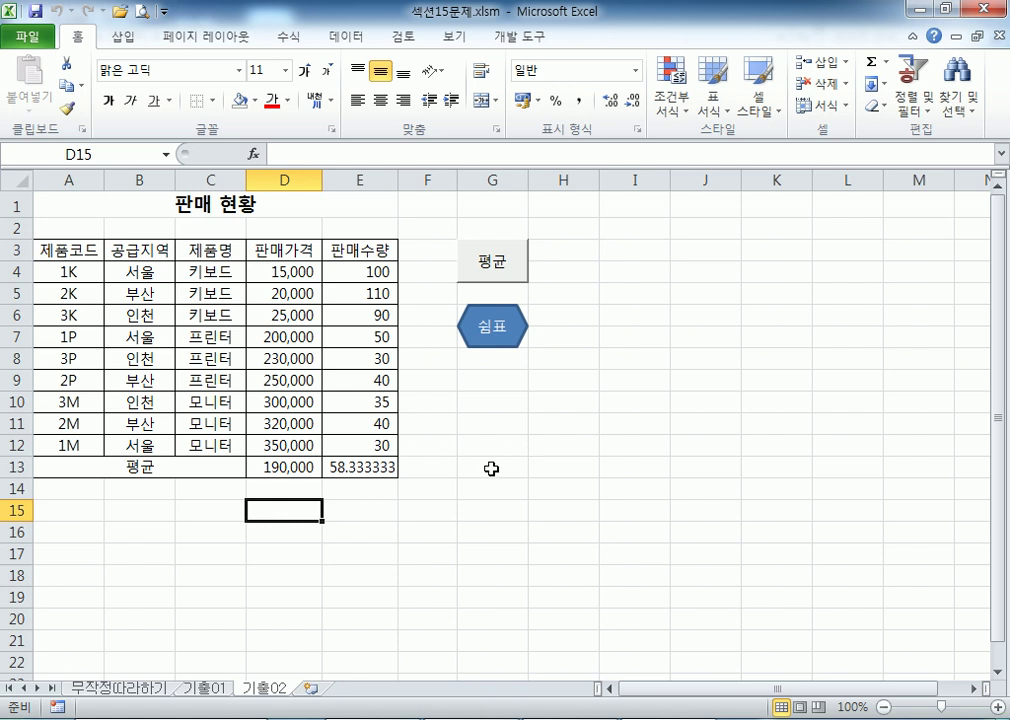
- Rerun the 평균 macro and the 쉼표 macro, and run 평균 once more with E13 selected
click(504, 270)
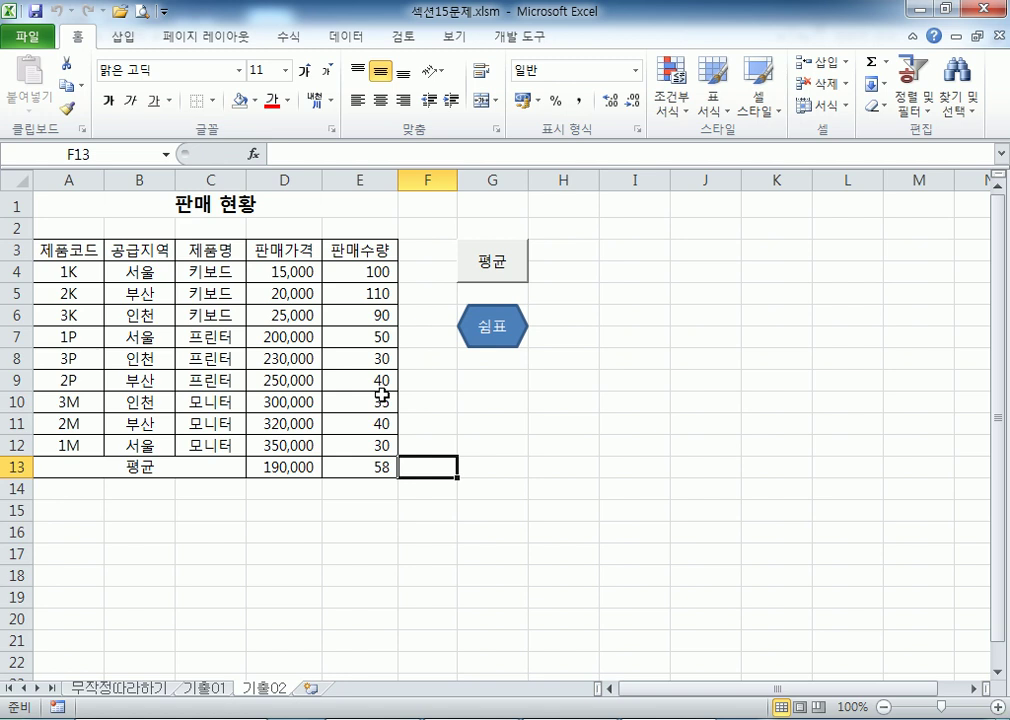
click(491, 272)
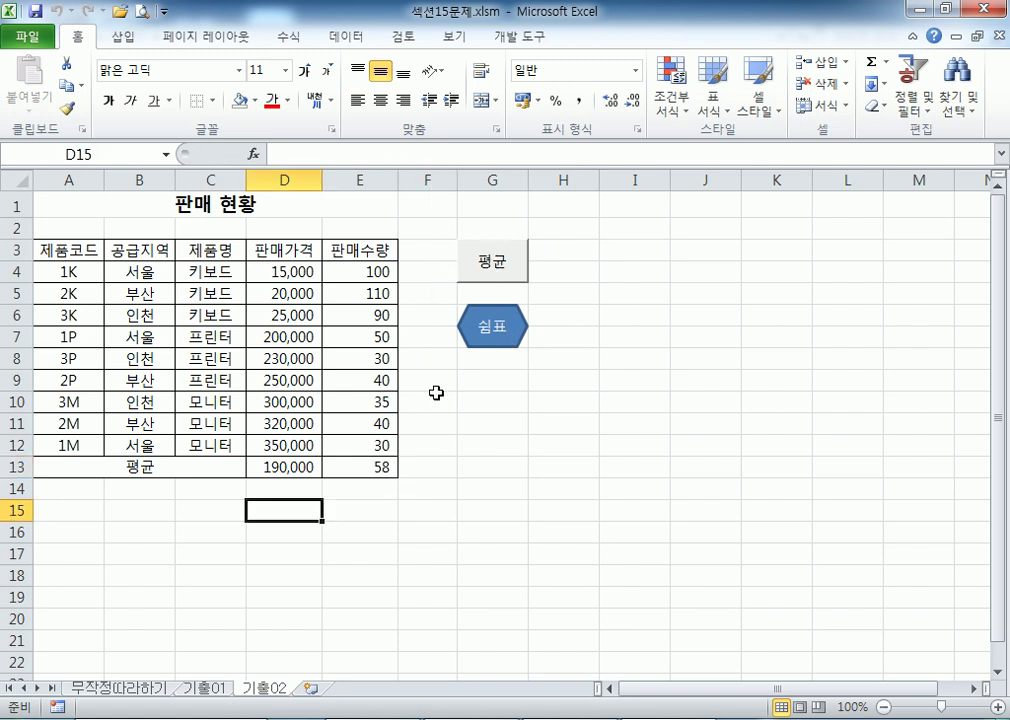
click(365, 470)
click(512, 262)
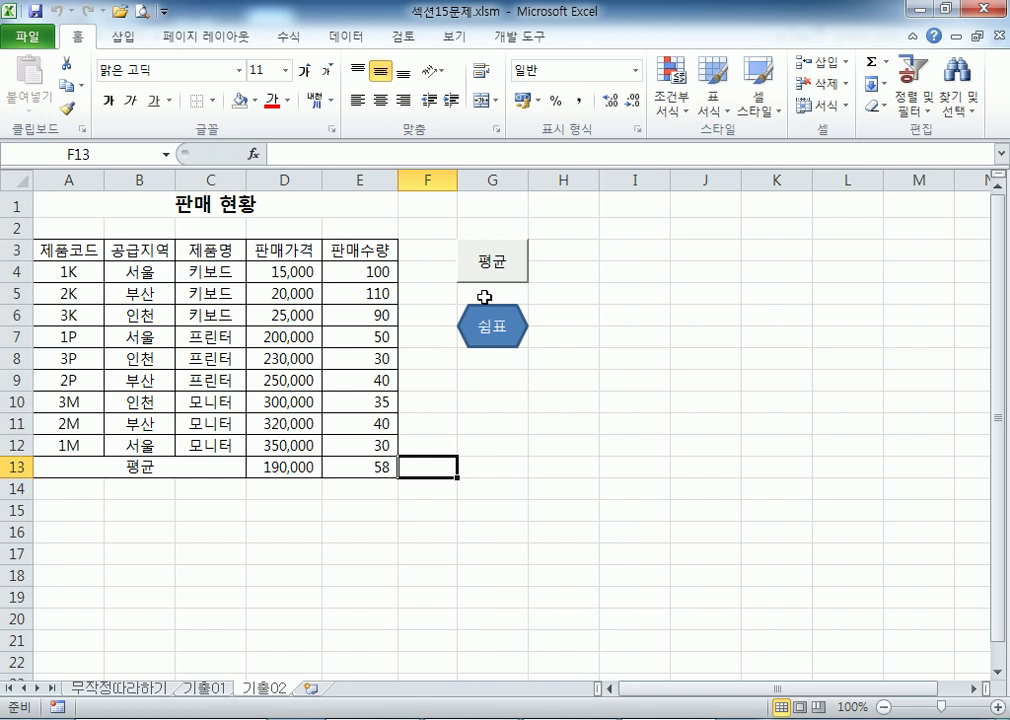
- Try selecting different empty cells outside the table and run the 평균 macro from an unrelated starting cell
click(778, 230)
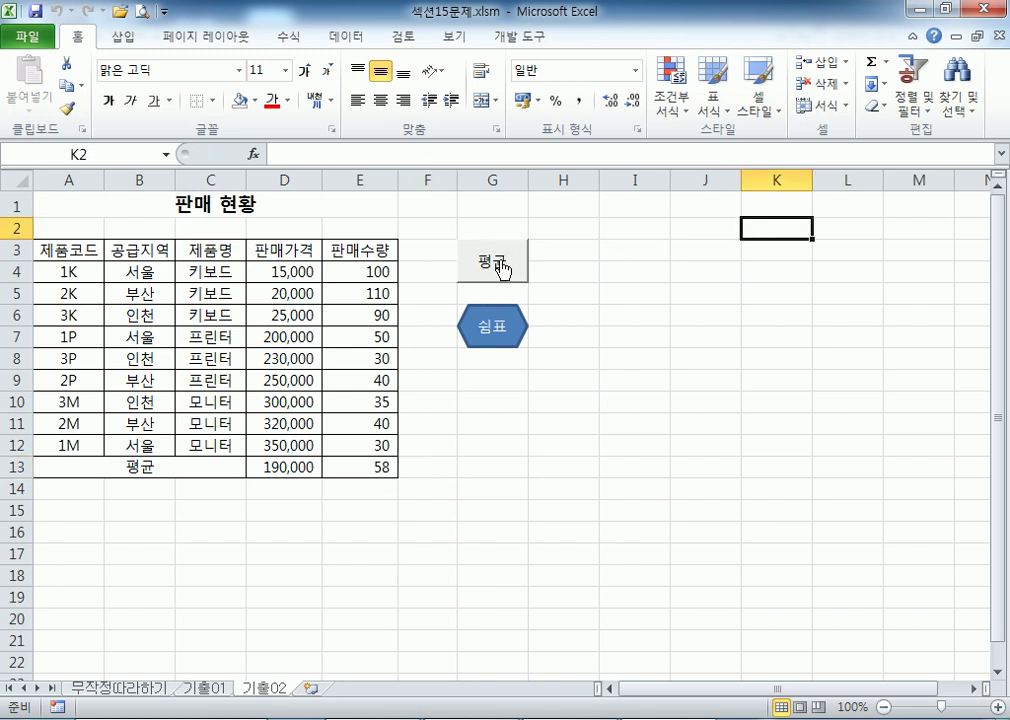
drag(737, 245, 775, 355)
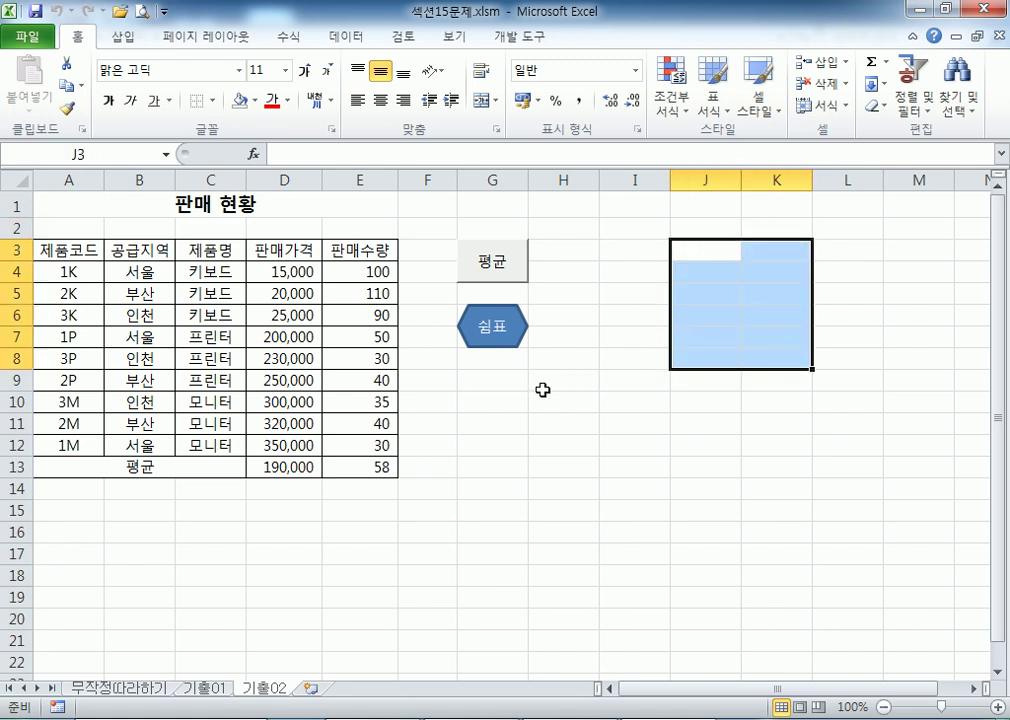
click(318, 591)
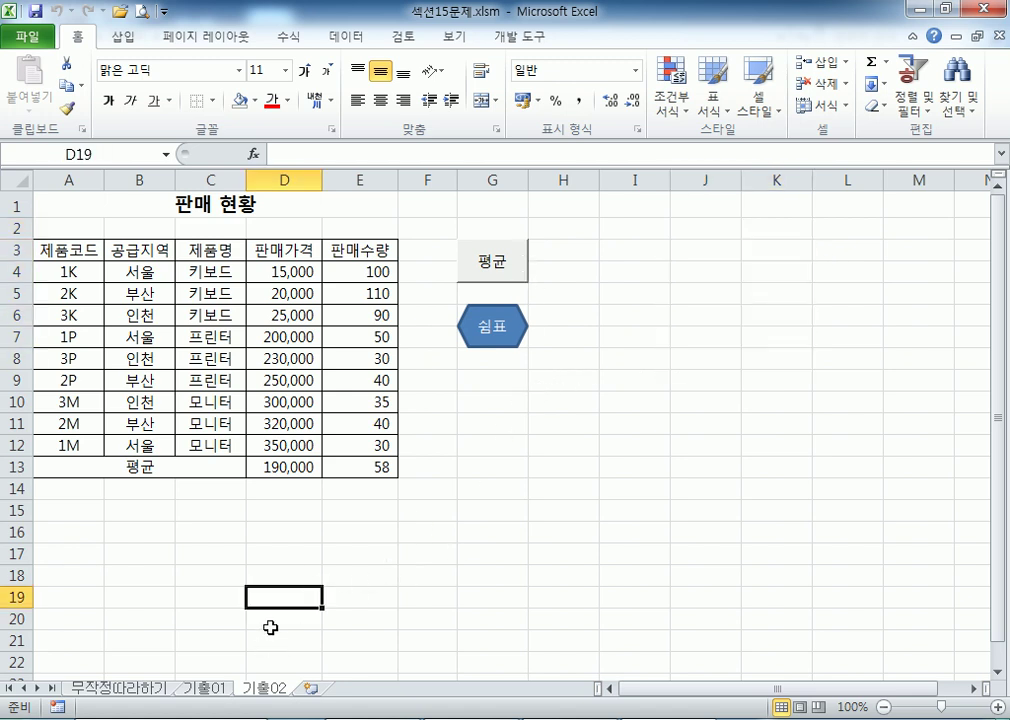
drag(285, 594, 413, 665)
click(762, 424)
click(487, 555)
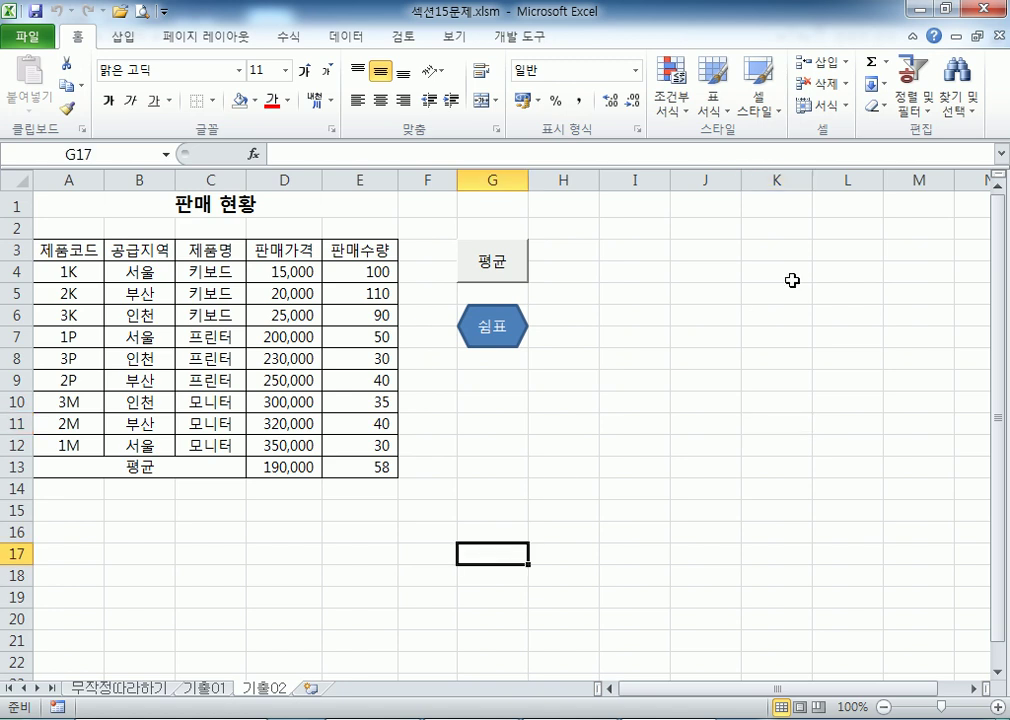
click(848, 532)
click(505, 273)
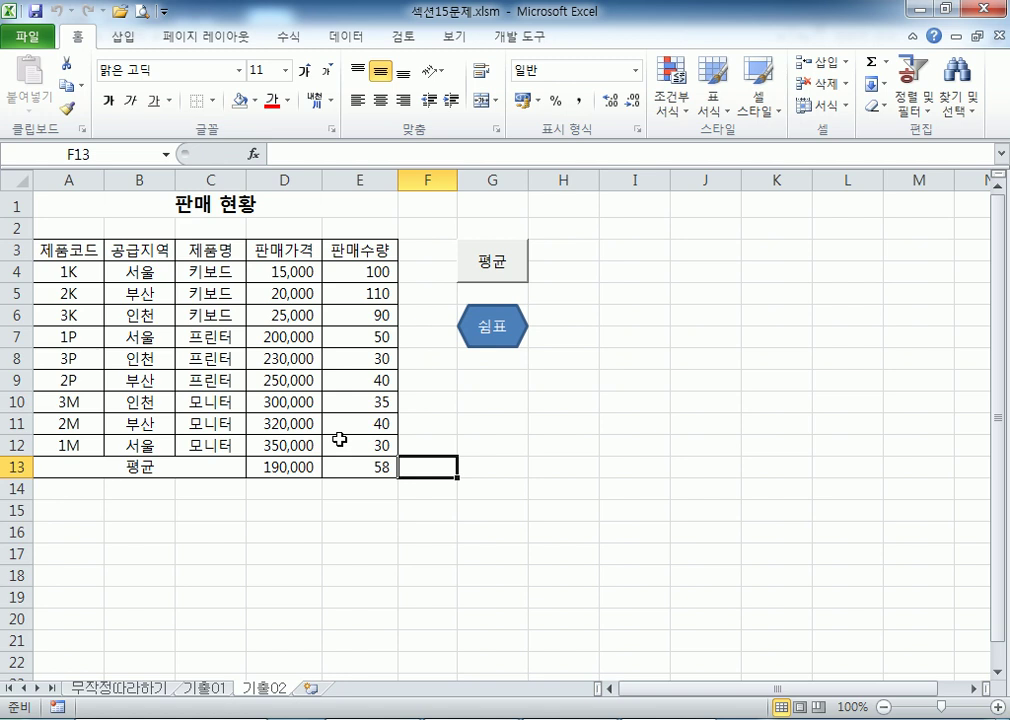
- Turn on relative-reference recording for macros and switch it back off
click(520, 37)
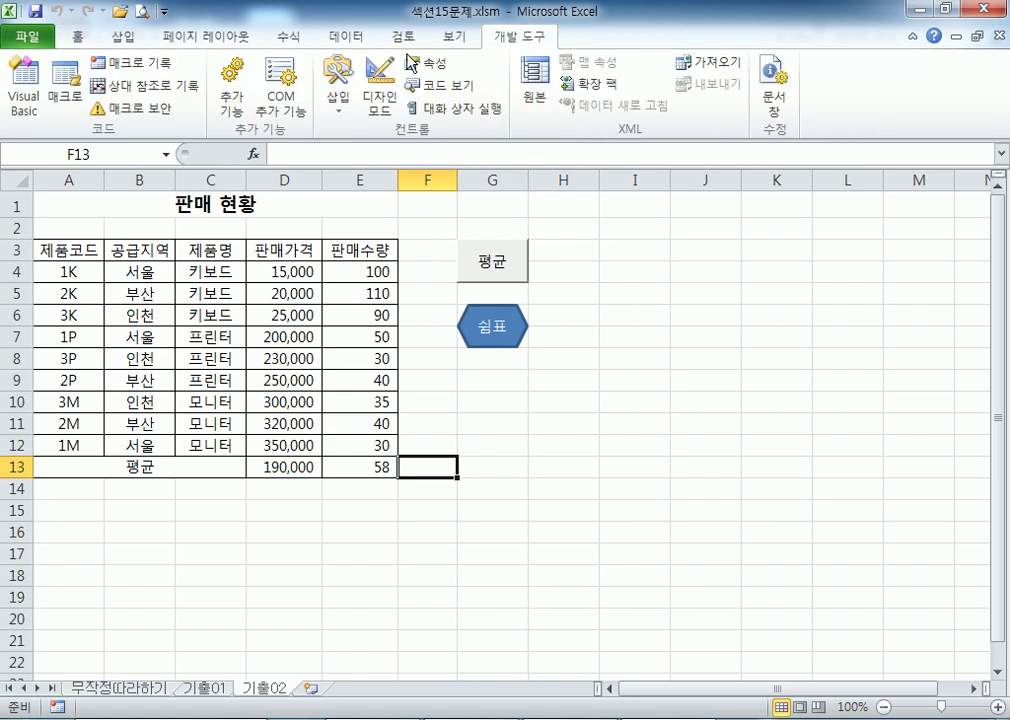
click(146, 86)
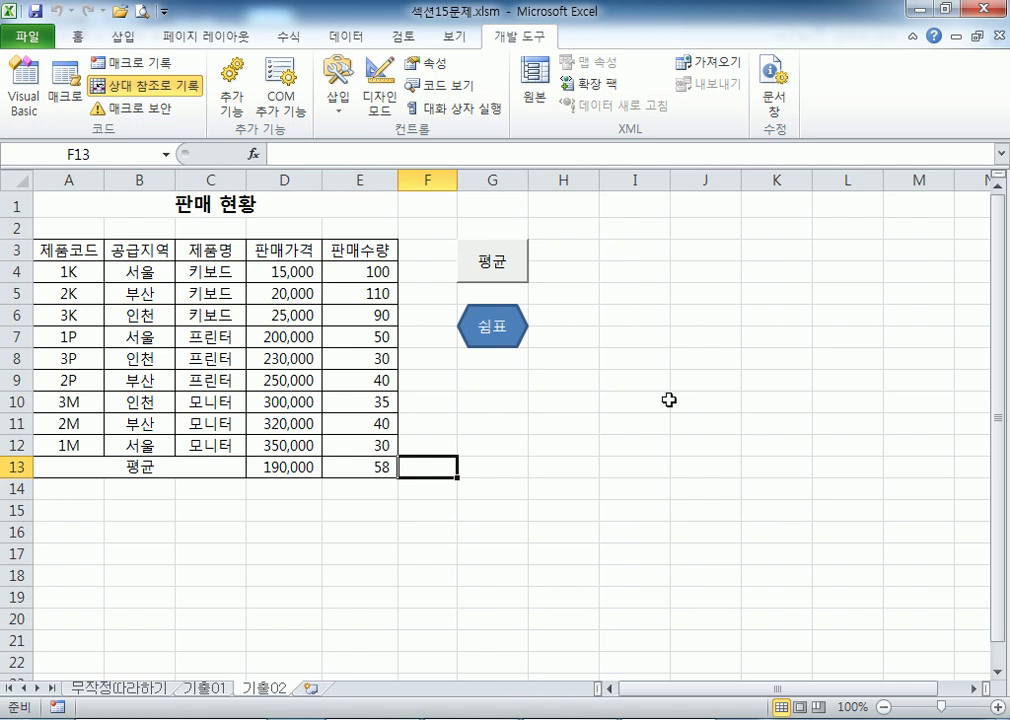
click(167, 88)
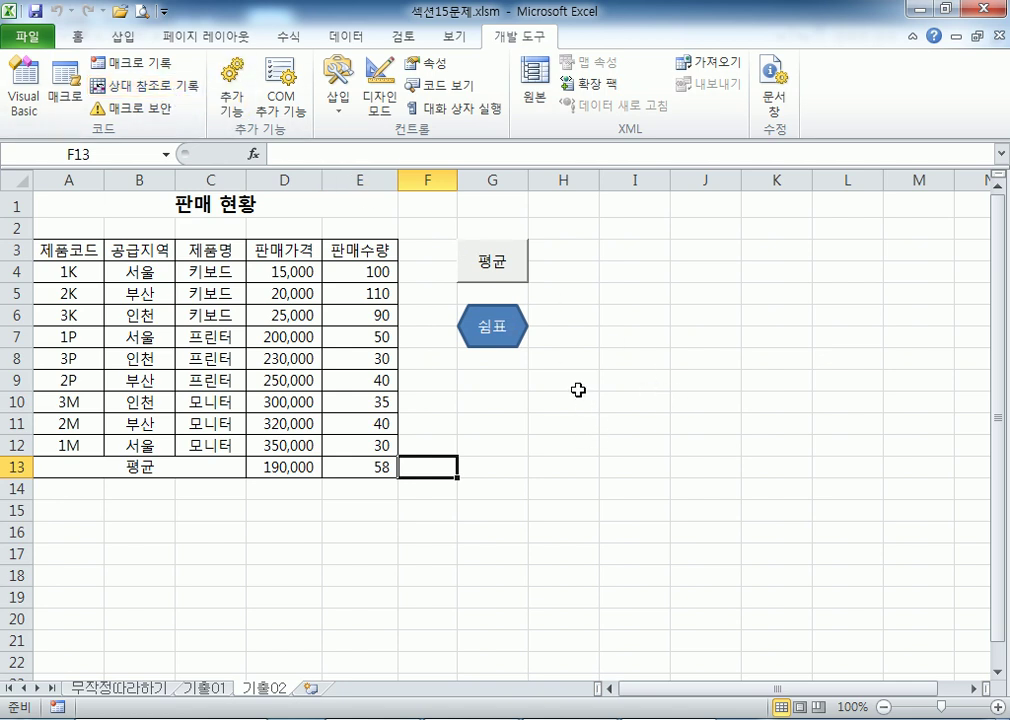